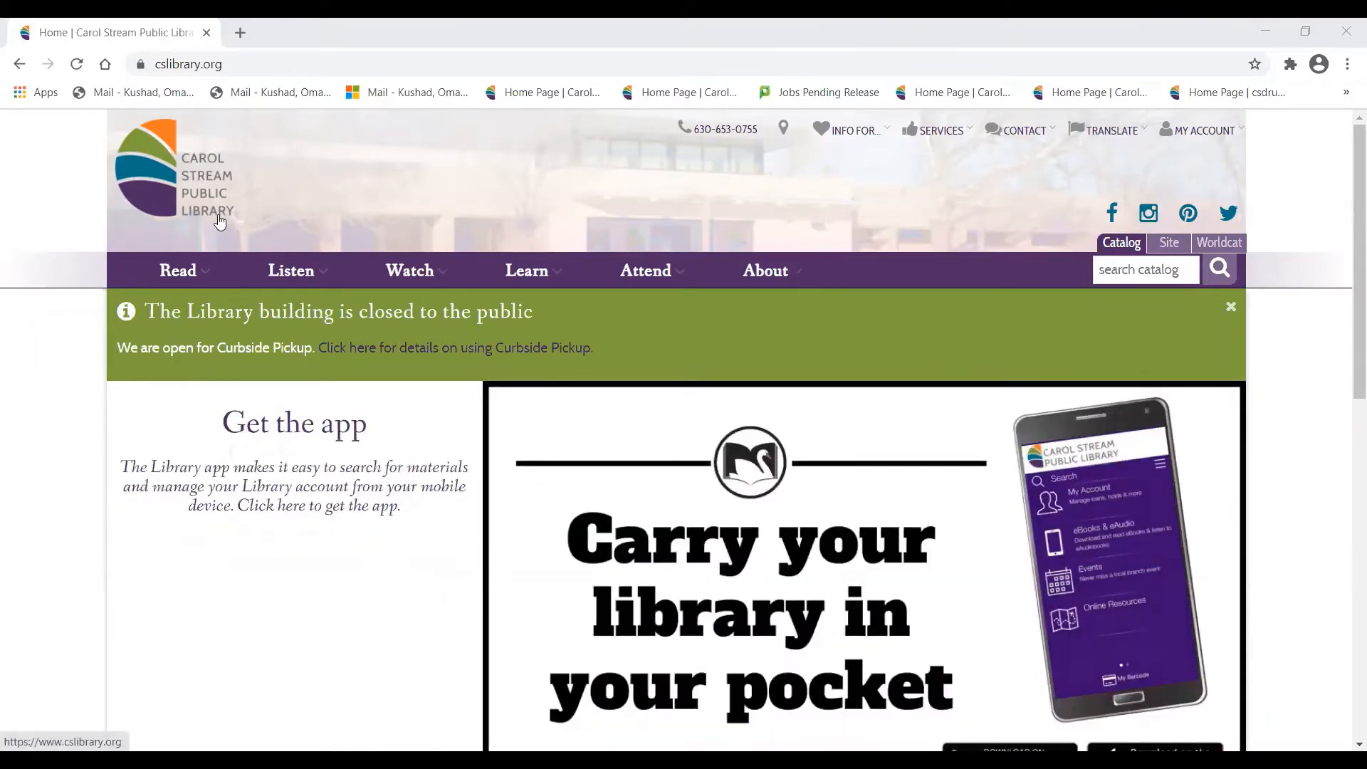
# Step: Open the library's Learn page listing all topics from the Learn menu
pyautogui.moveTo(290, 272)
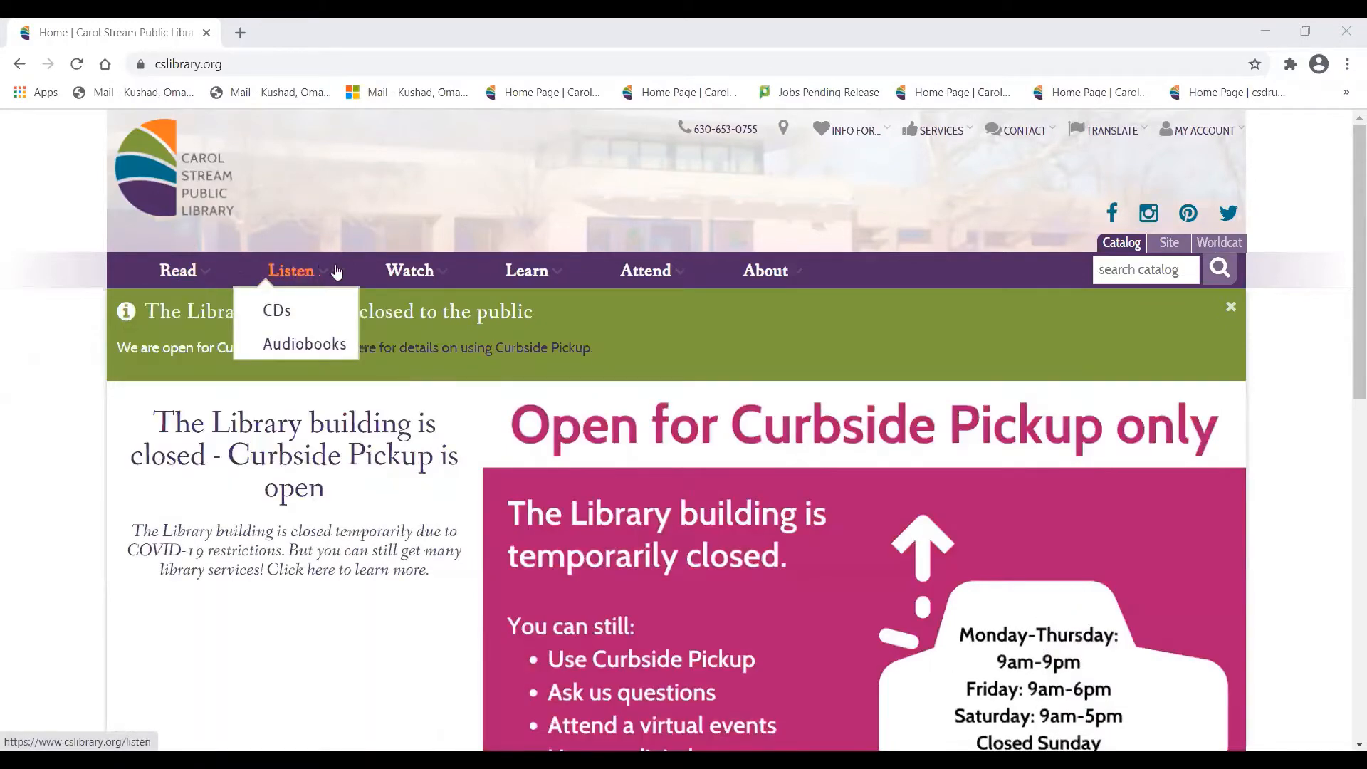
pyautogui.moveTo(395, 268)
pyautogui.moveTo(523, 277)
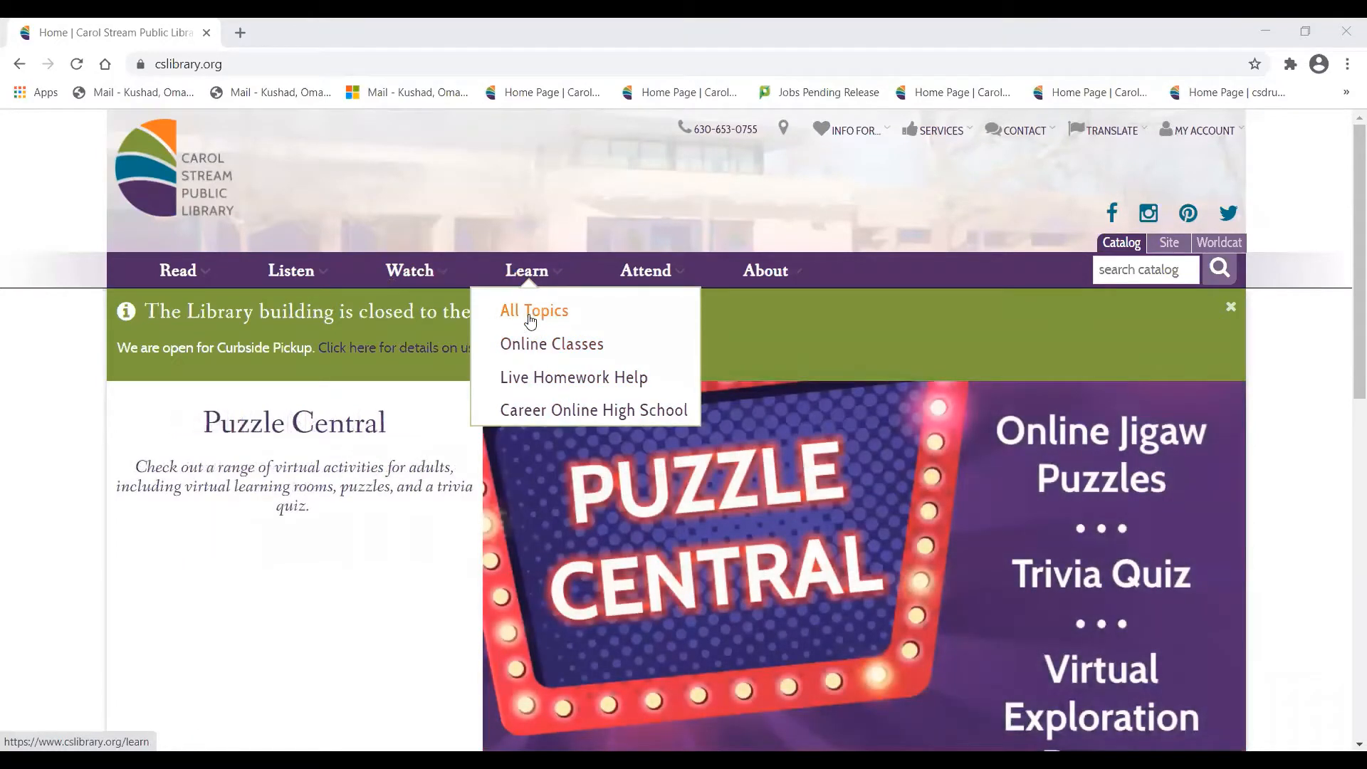
pyautogui.click(530, 320)
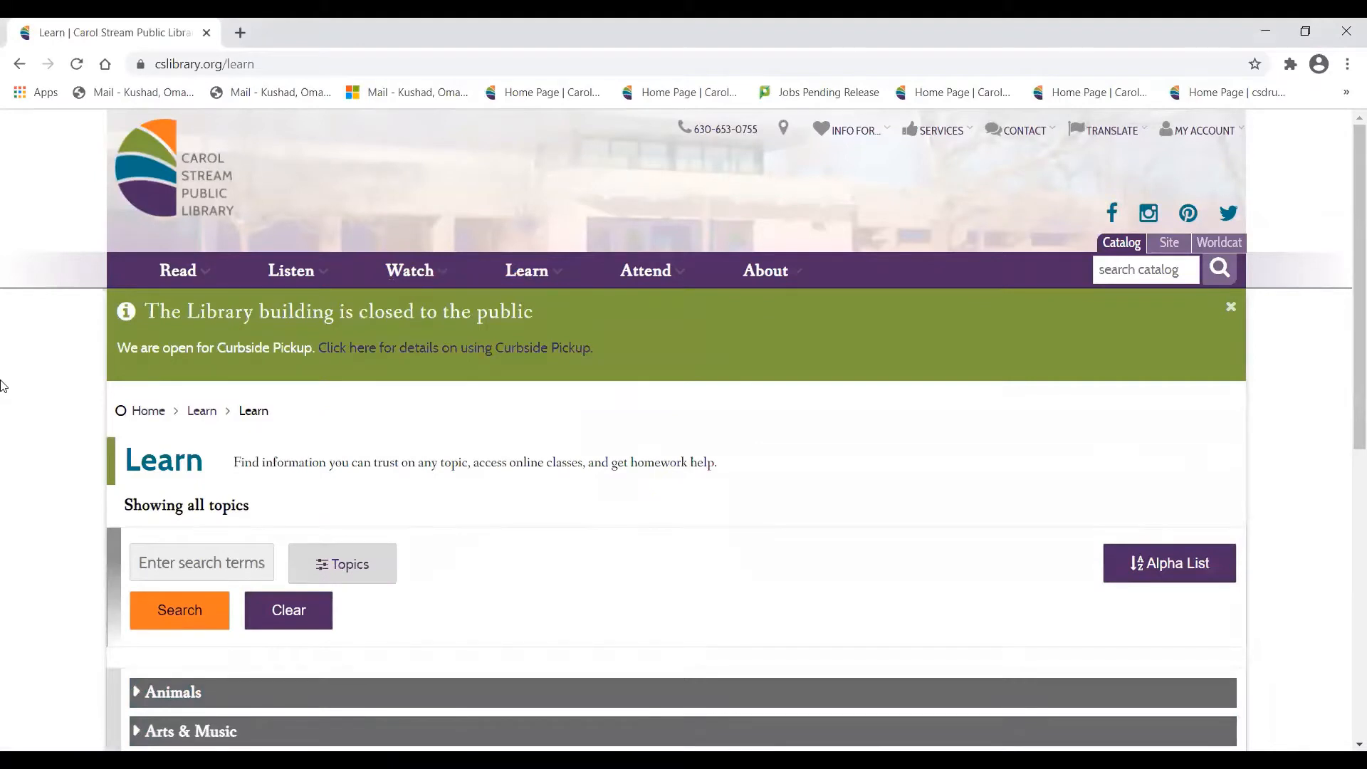
# Step: Look over the Learn page, then bring up the 'Select a topic to filter' list
pyautogui.scroll(-4, 4, 385)
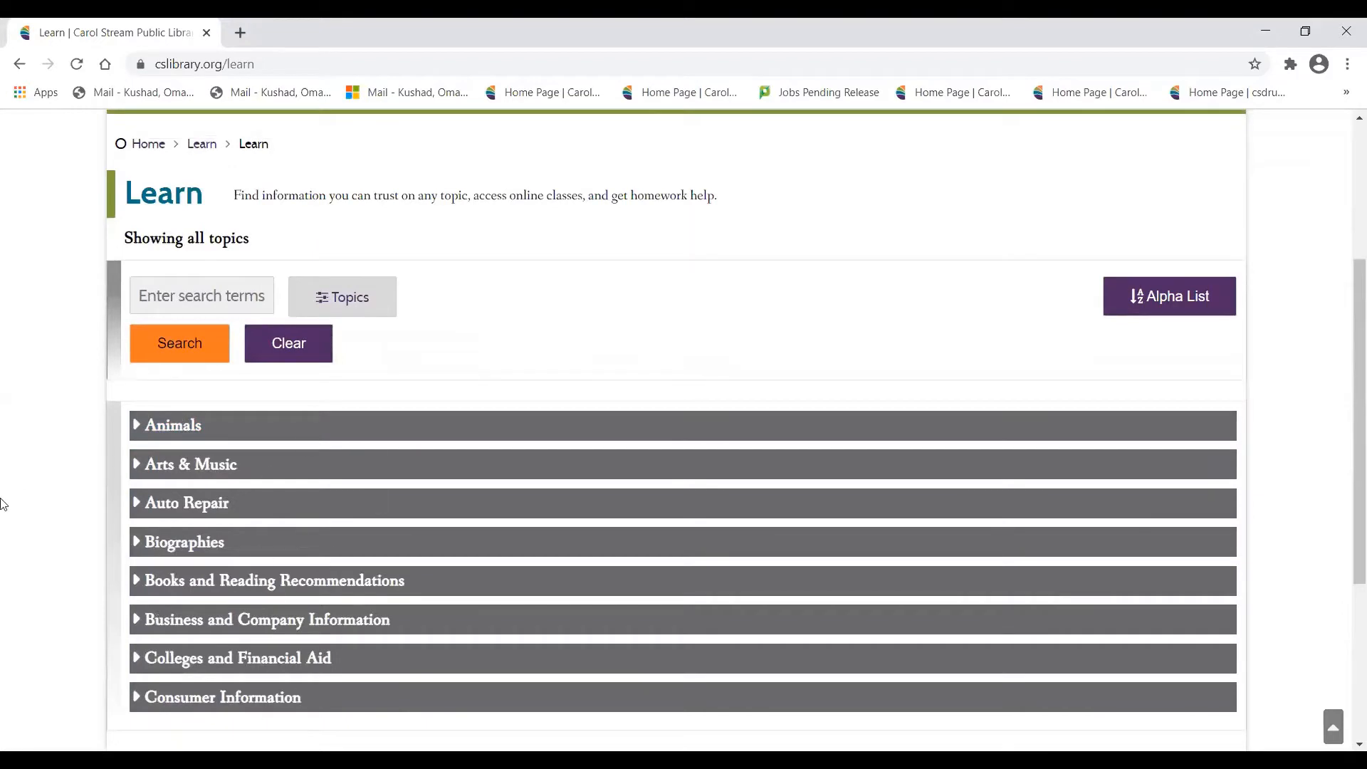
pyautogui.scroll(-2, 43, 506)
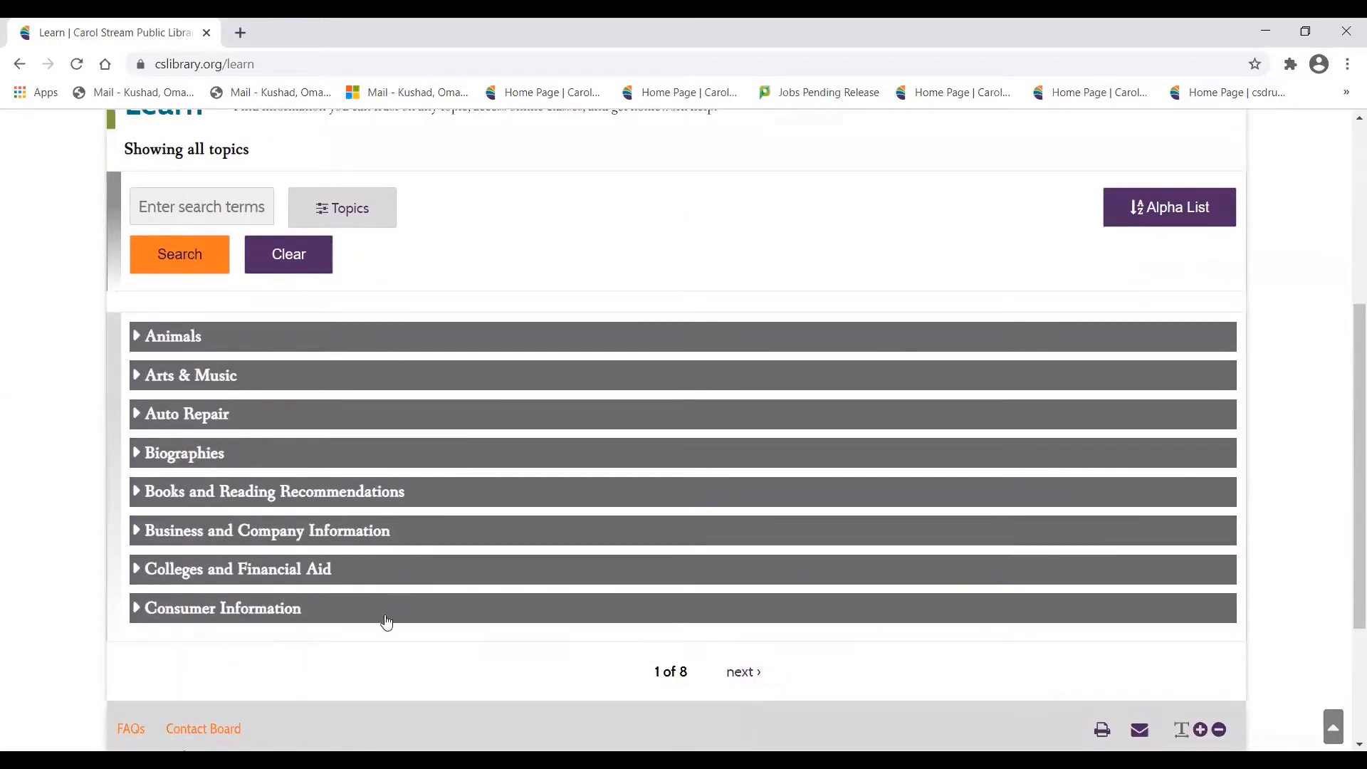
pyautogui.scroll(1, 76, 509)
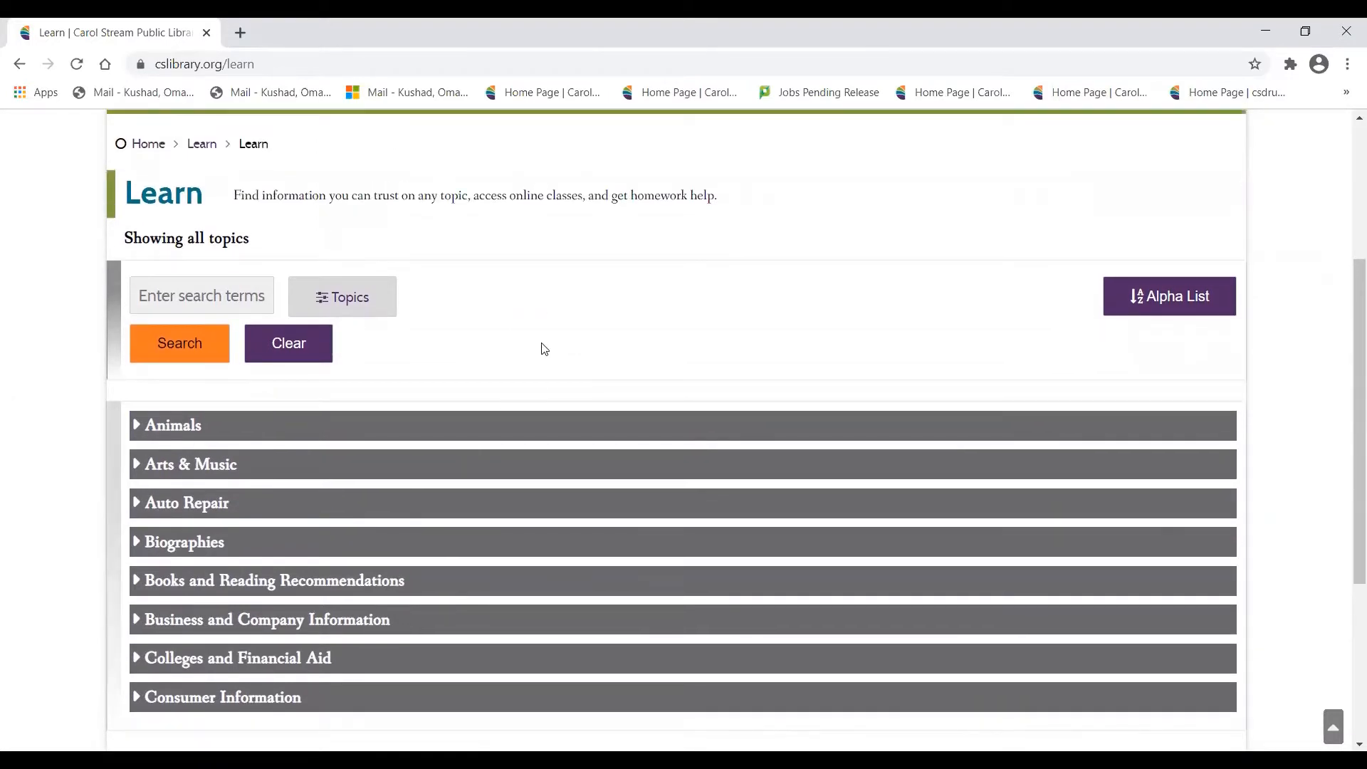
pyautogui.scroll(-1, 544, 349)
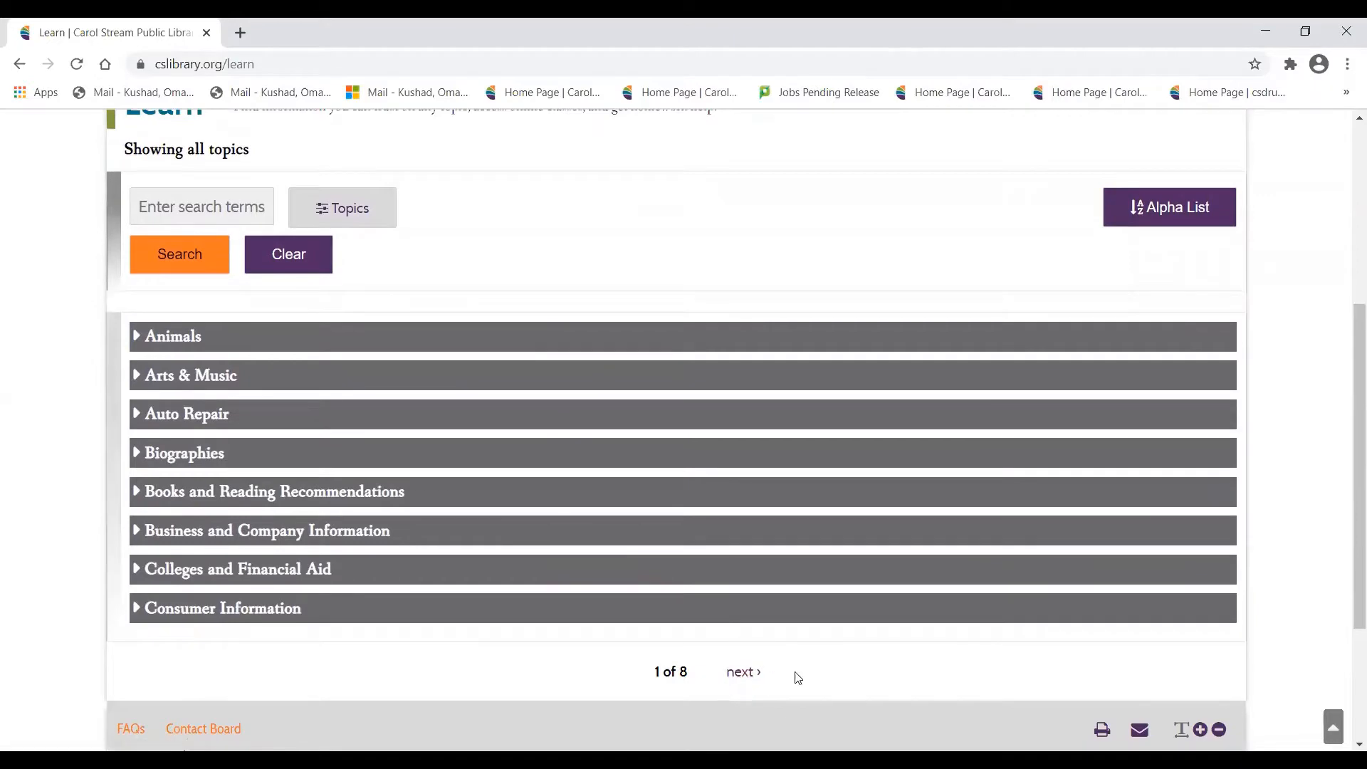
pyautogui.scroll(2, 549, 523)
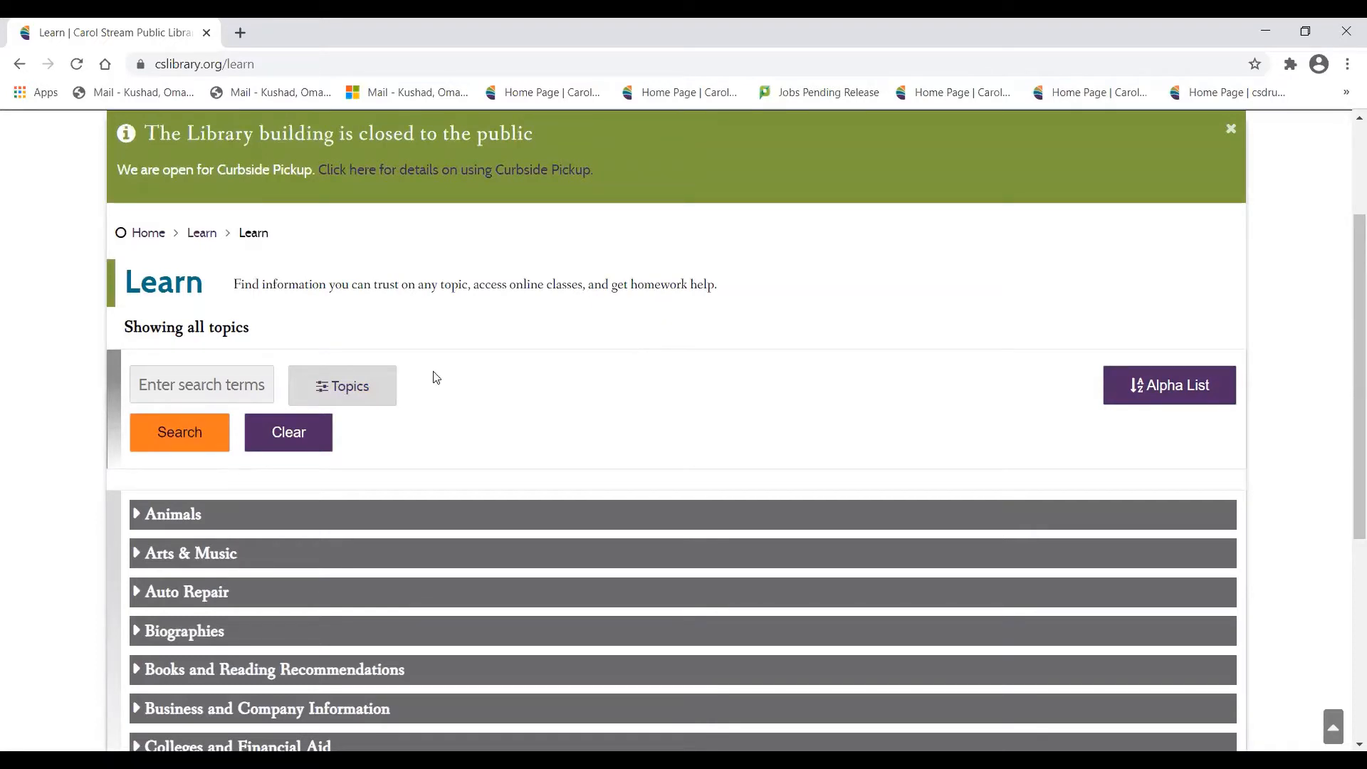
pyautogui.click(370, 397)
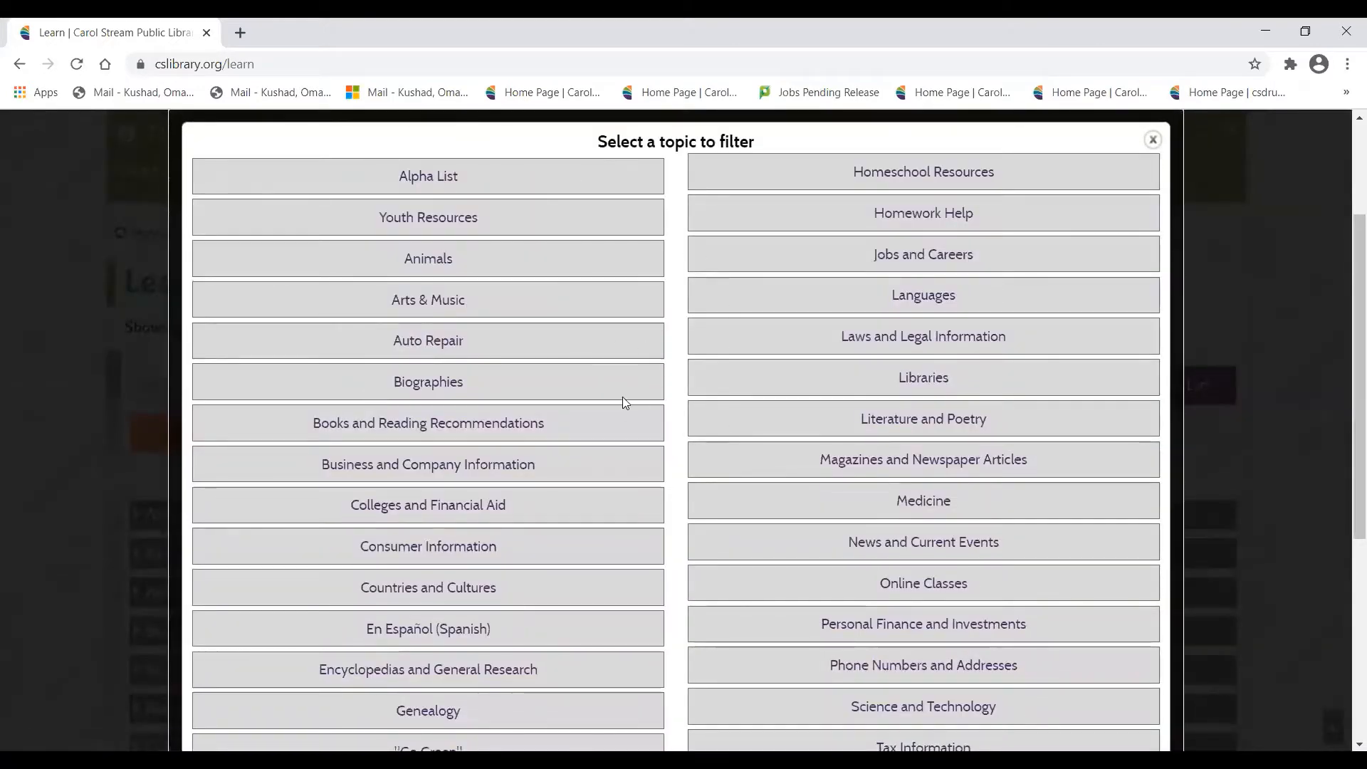
# Step: Dismiss the 'Select a topic to filter' list without picking any topic
pyautogui.scroll(-2, 636, 386)
pyautogui.scroll(2, 637, 385)
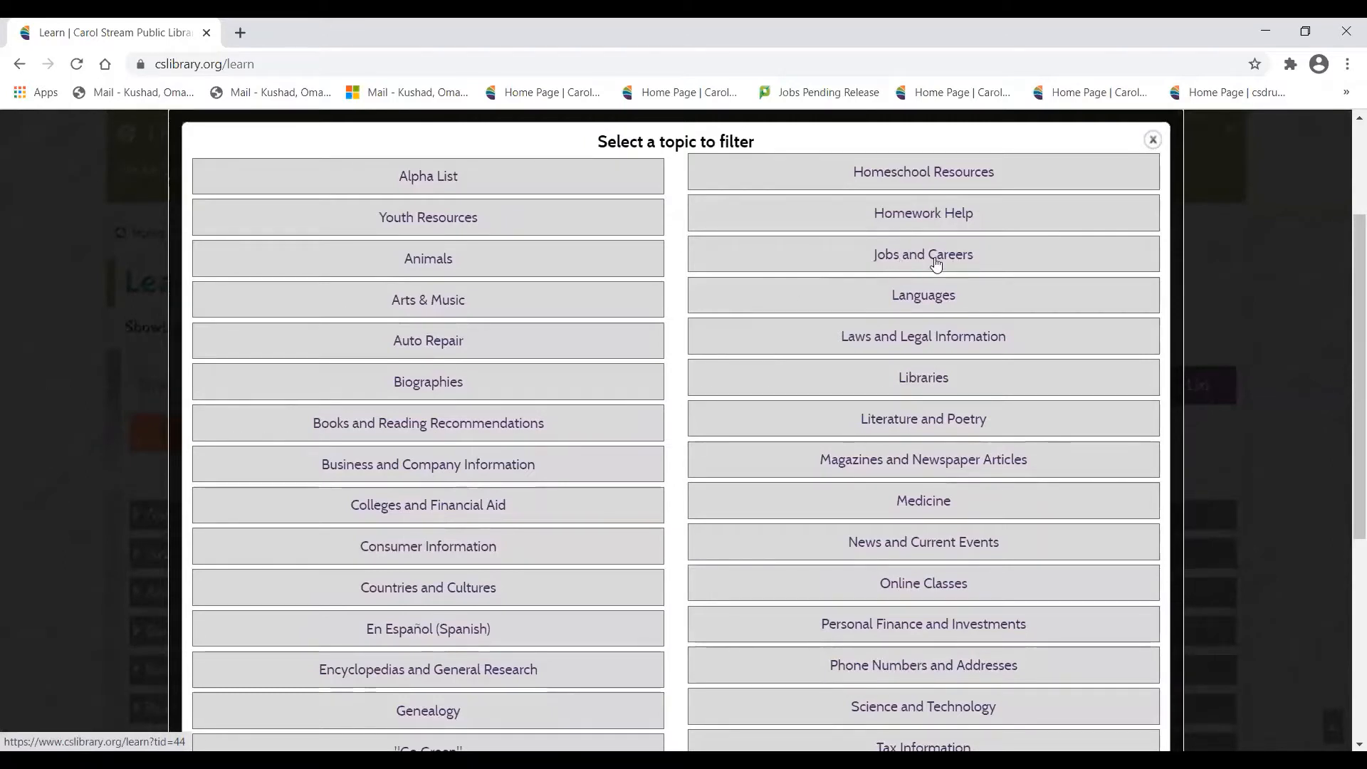
pyautogui.click(1152, 141)
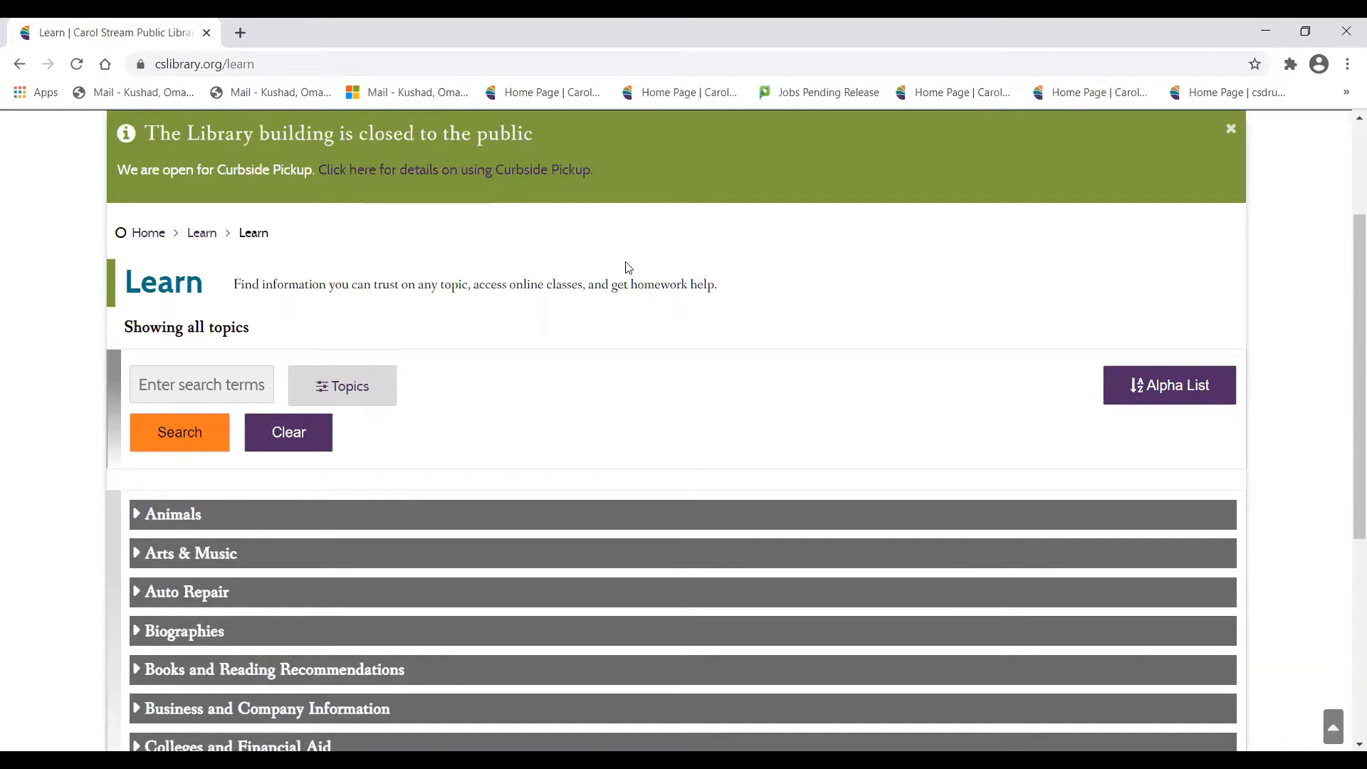
# Step: Switch the Learn page to Alpha List and browse the alphabetical cards, including LearningExpress
pyautogui.click(1183, 385)
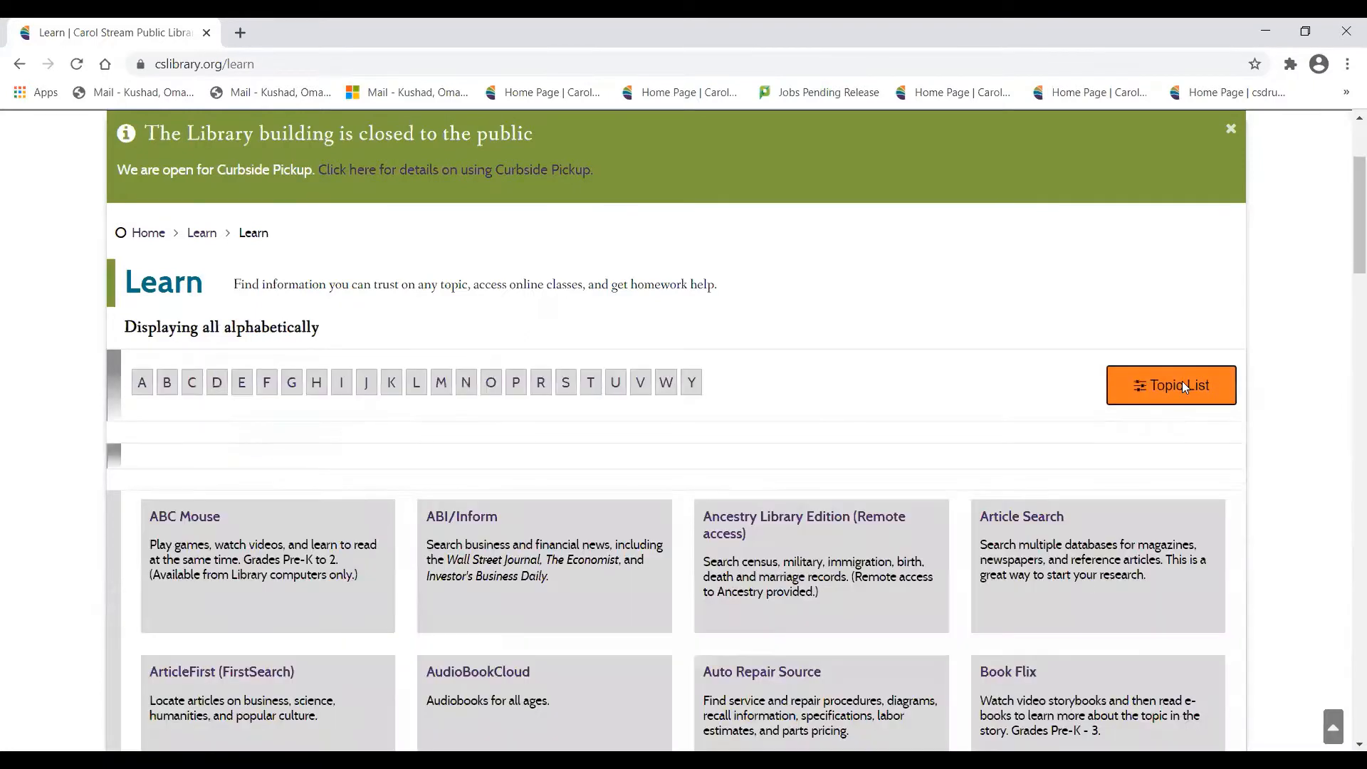
pyautogui.scroll(-1, 691, 420)
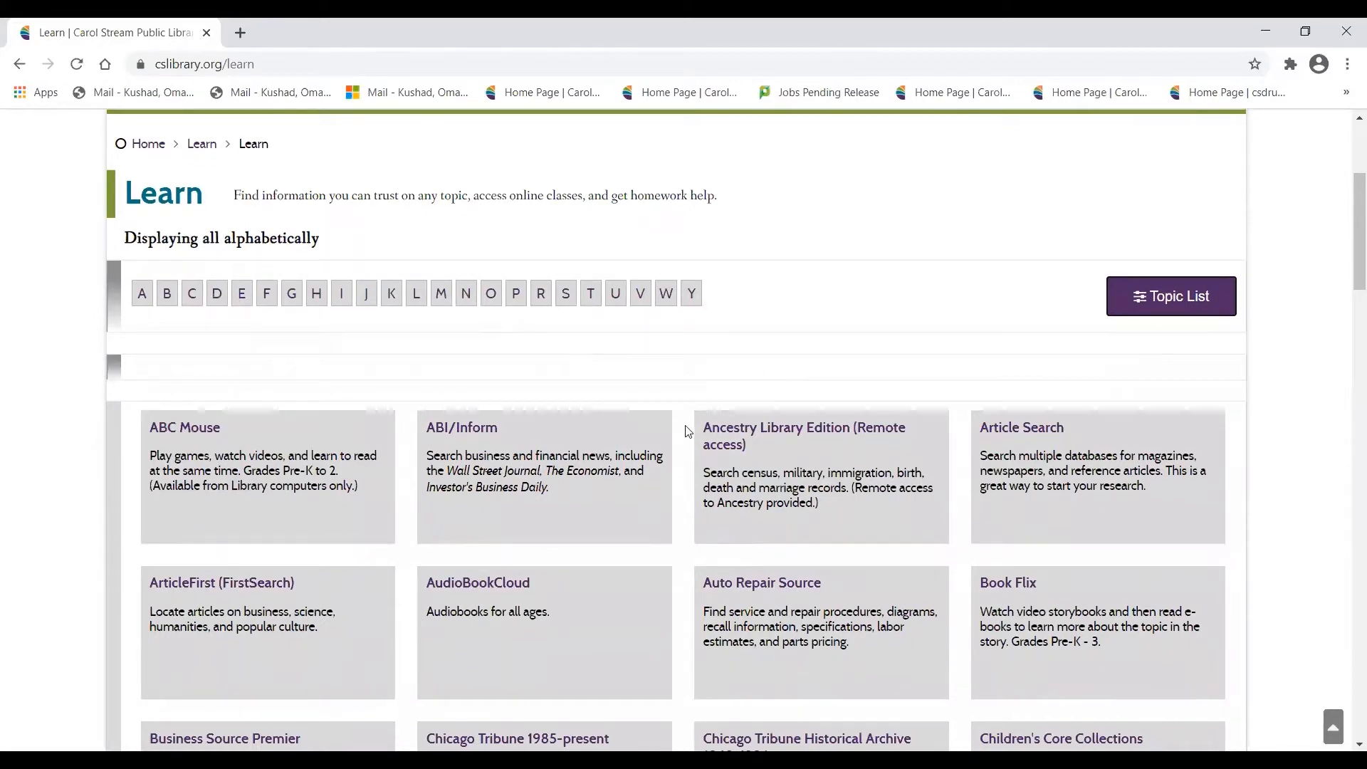
pyautogui.scroll(-2, 687, 431)
pyautogui.scroll(-4, 687, 430)
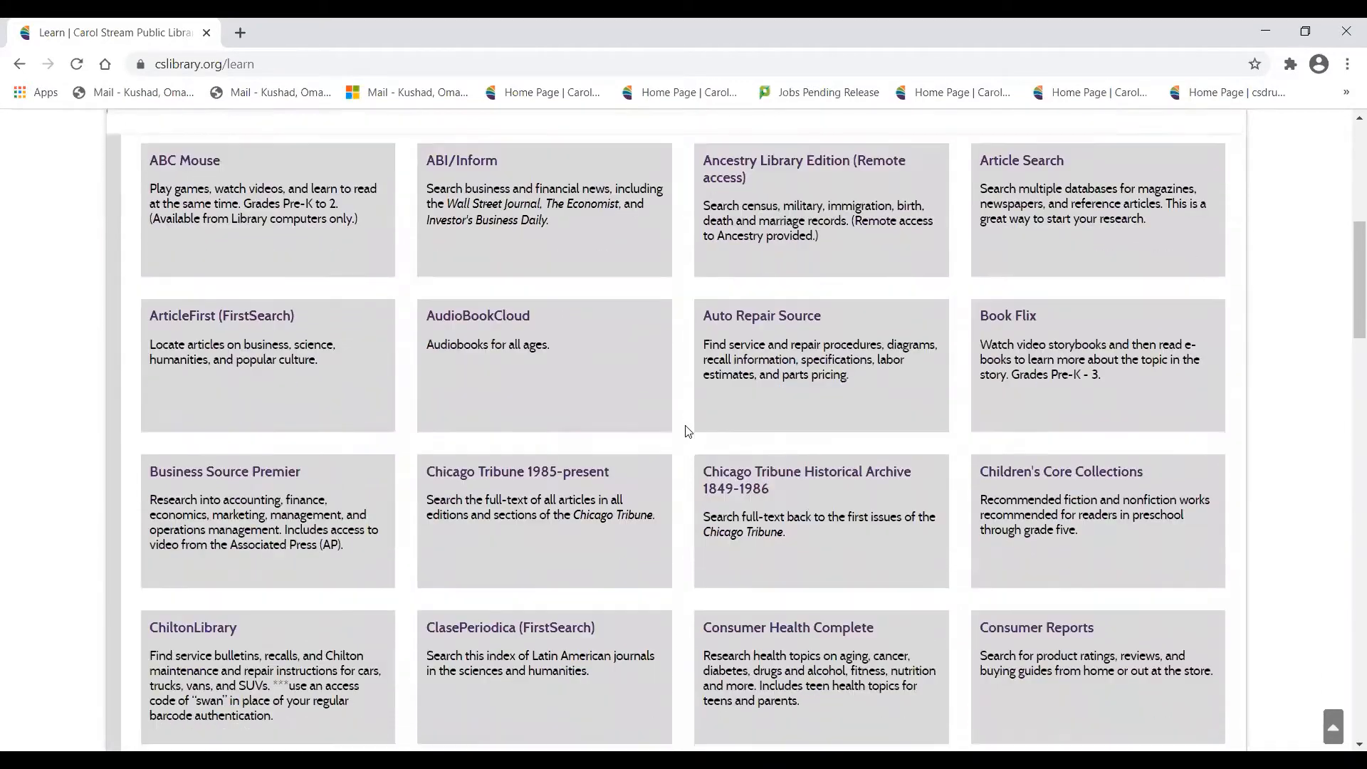
pyautogui.scroll(-6, 687, 431)
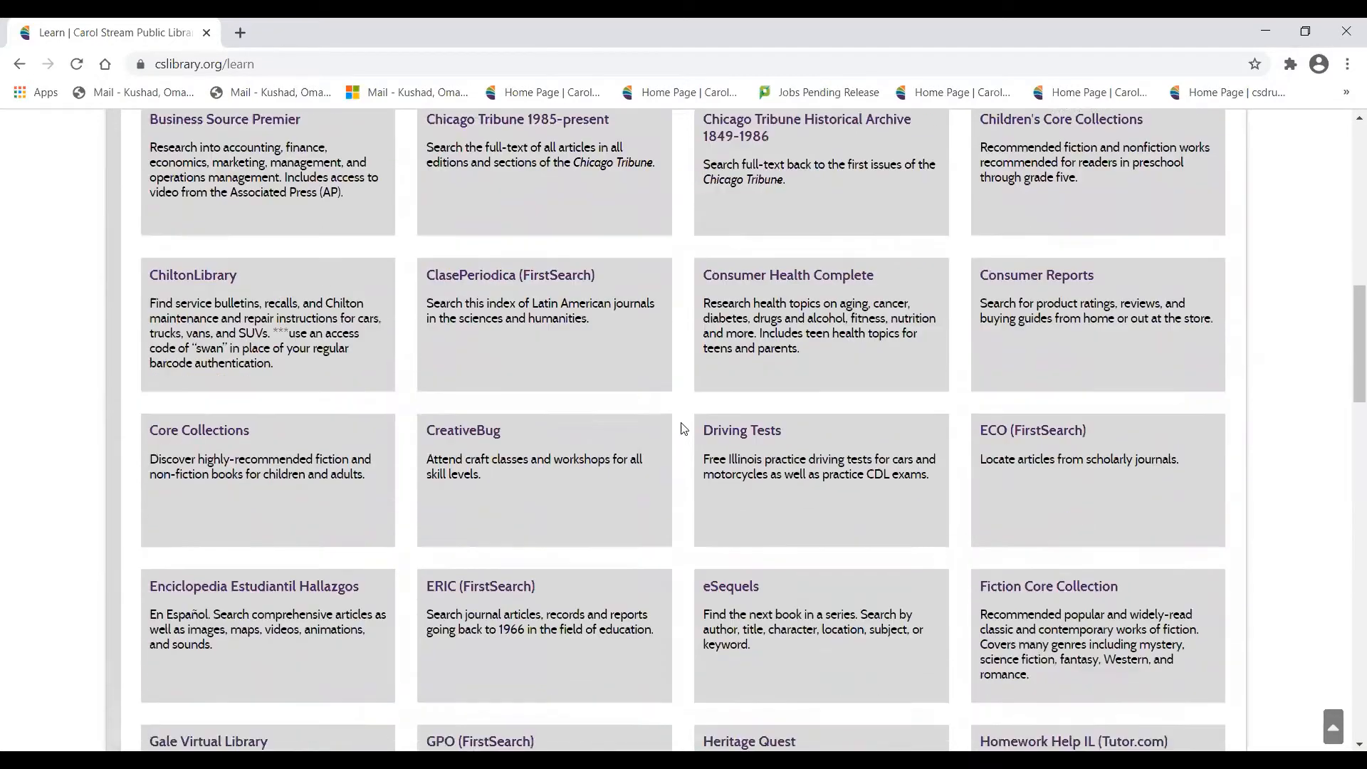
pyautogui.scroll(-2, 700, 290)
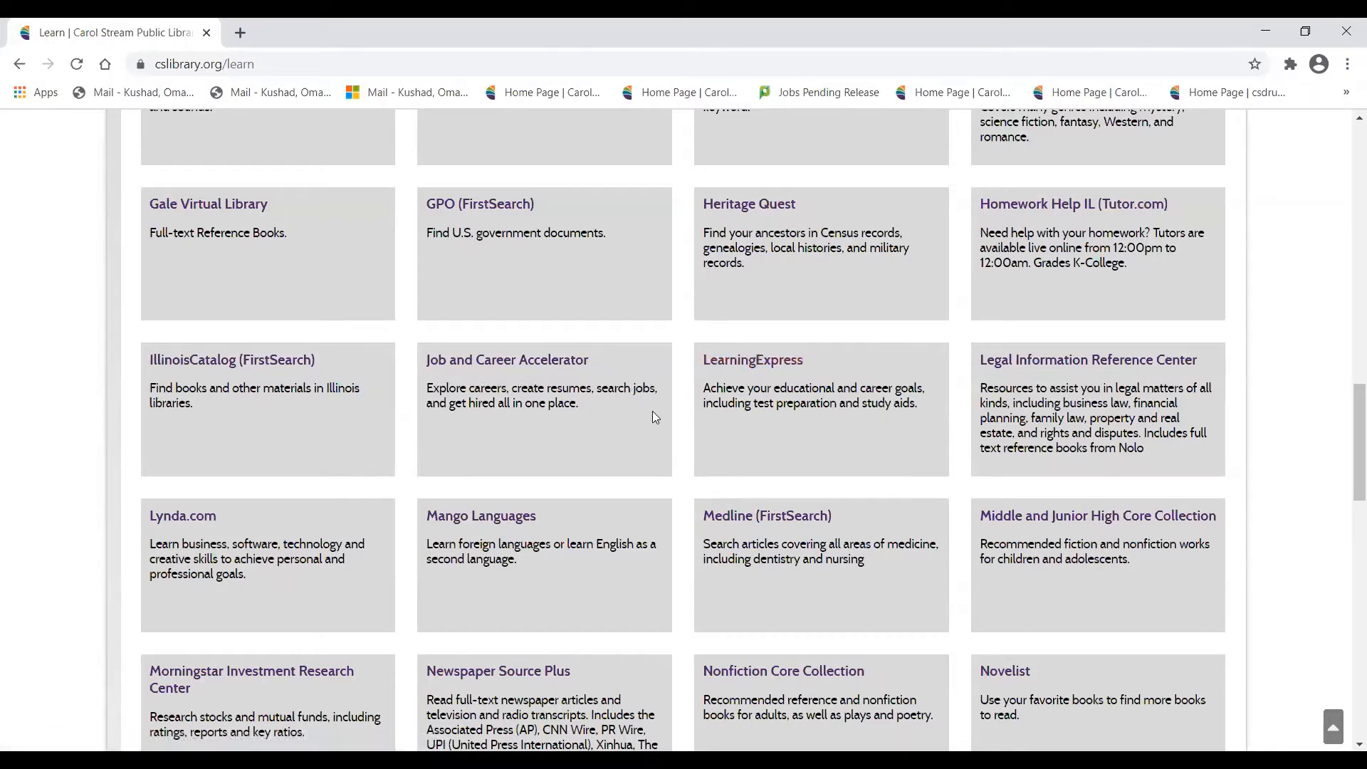
pyautogui.scroll(1, 654, 417)
pyautogui.scroll(4, 635, 454)
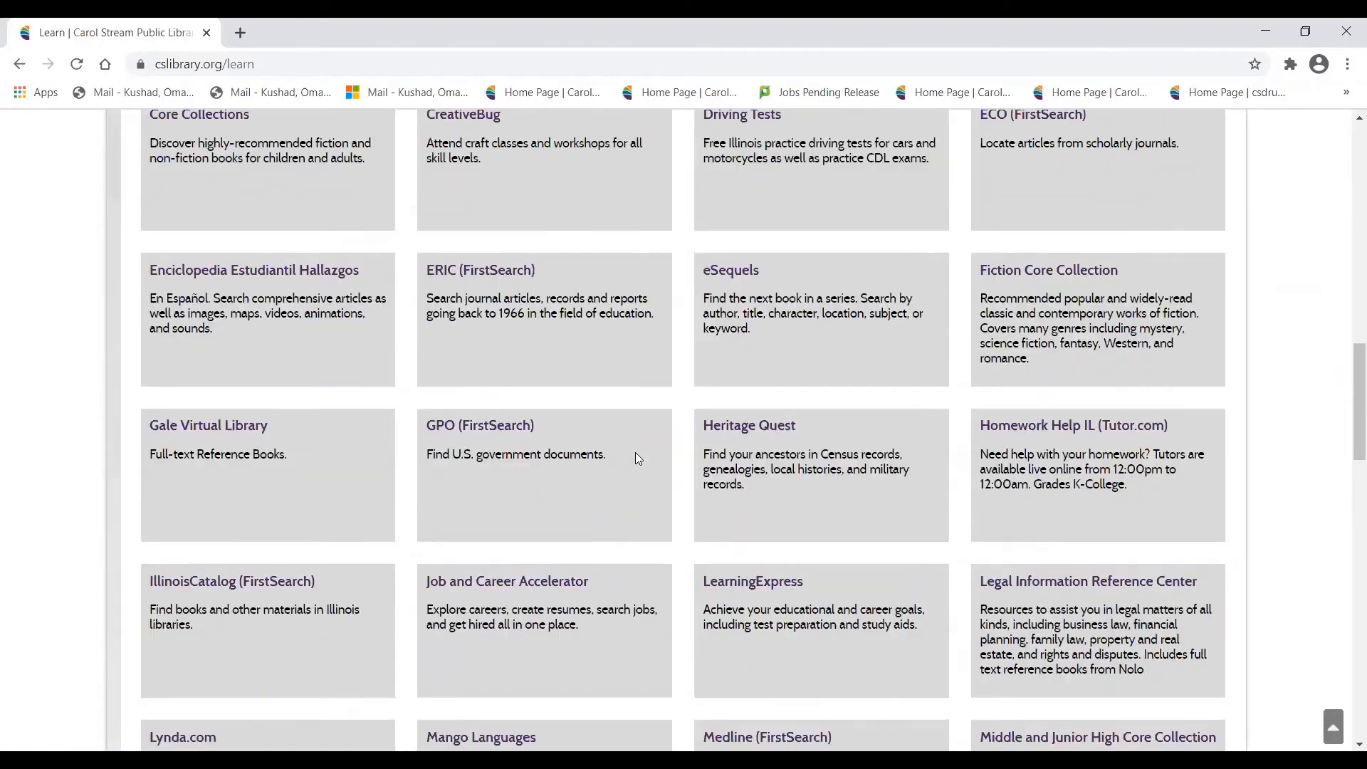
pyautogui.scroll(-3, 625, 466)
pyautogui.scroll(-1, 546, 462)
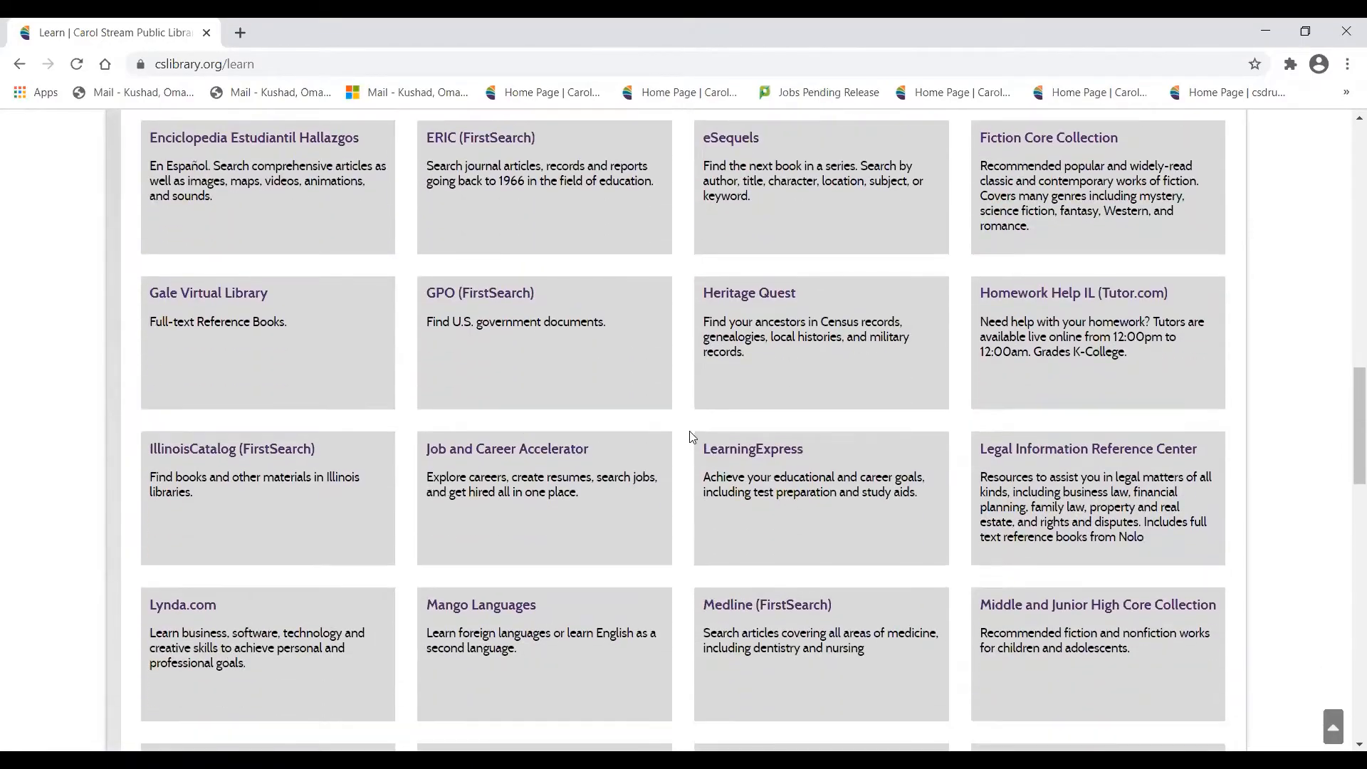
pyautogui.scroll(6, 690, 437)
pyautogui.scroll(10, 690, 436)
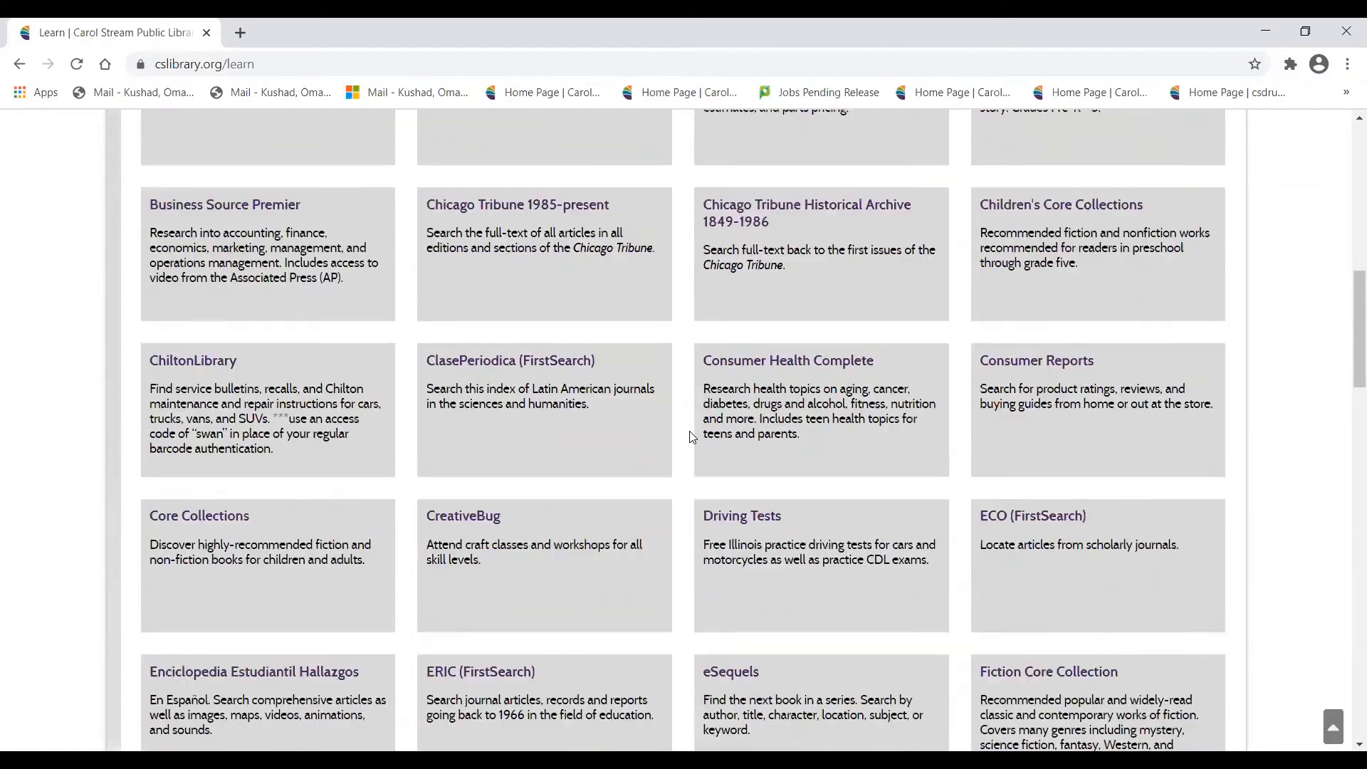
# Step: Return to the topic view and filter the Learn page to Jobs and Careers
pyautogui.click(1176, 380)
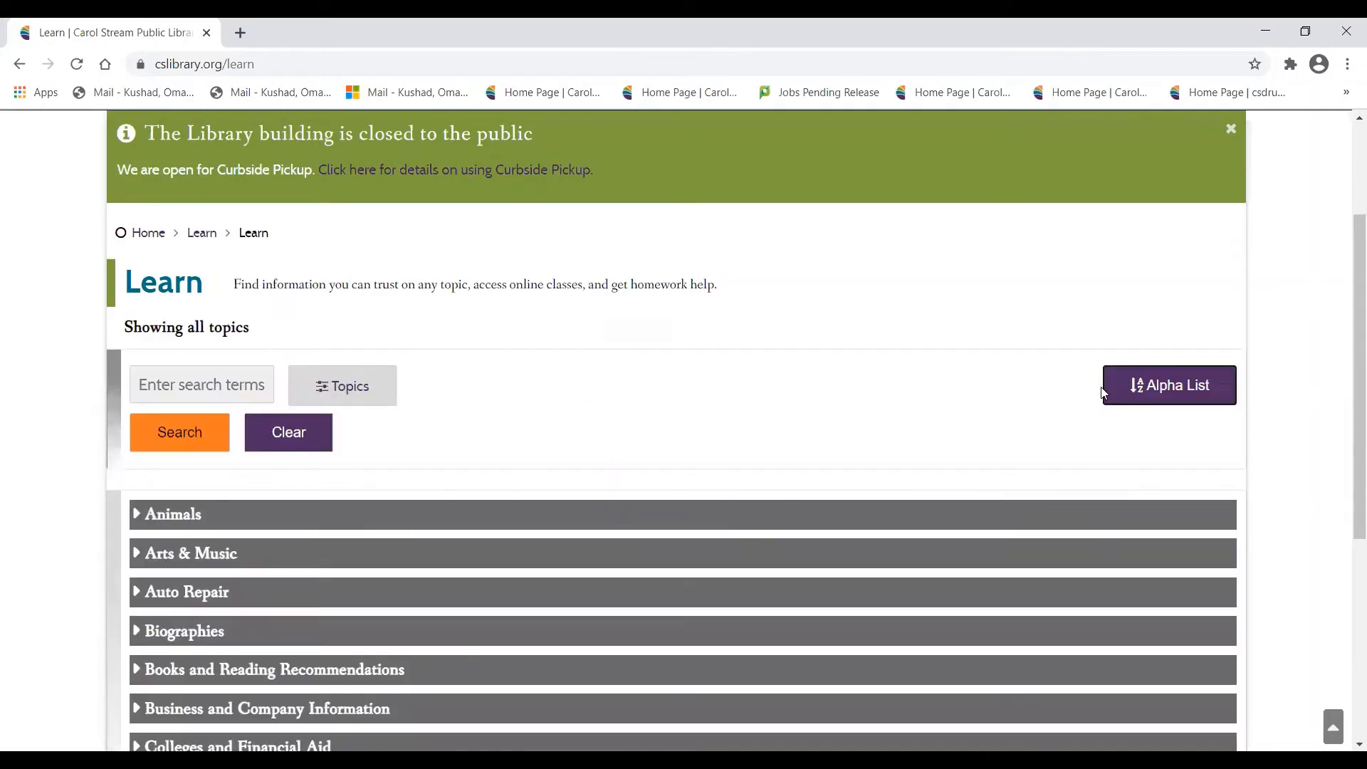
pyautogui.click(354, 385)
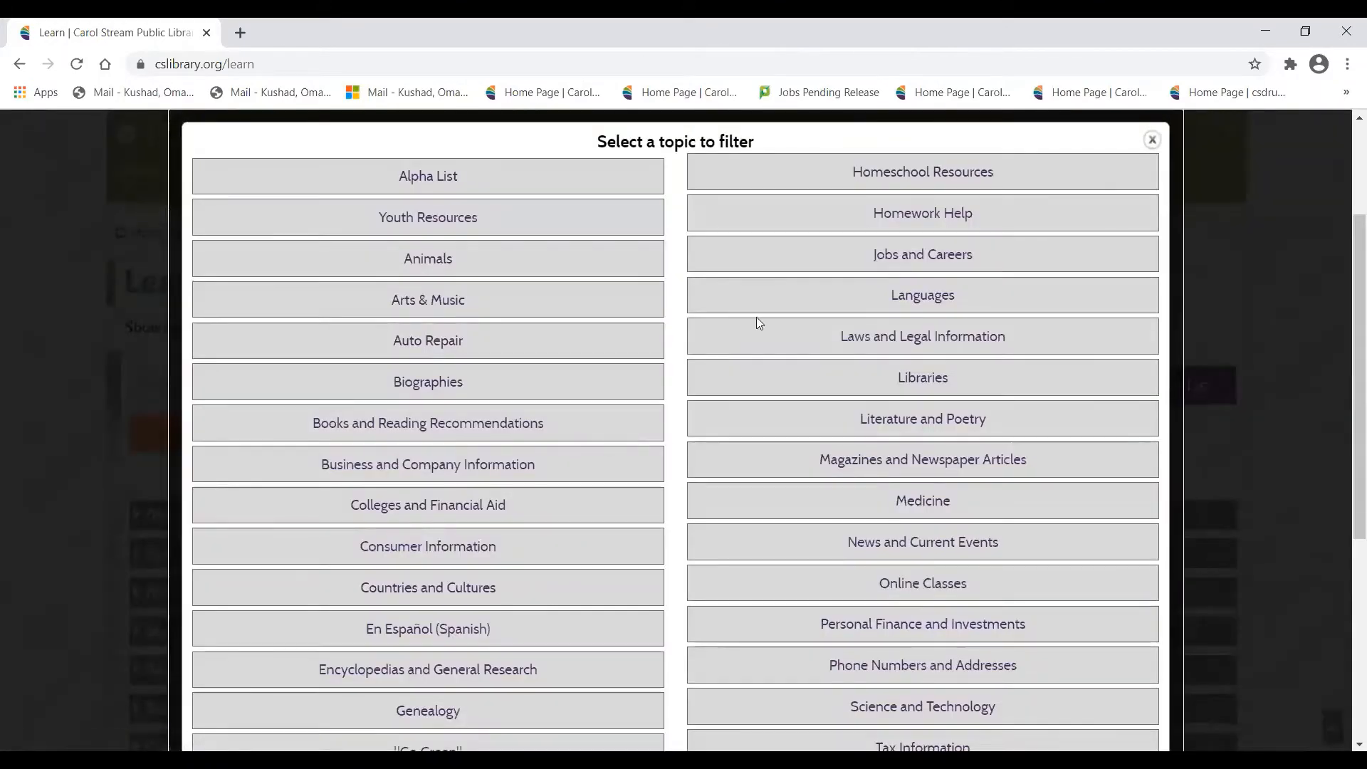
pyautogui.click(898, 258)
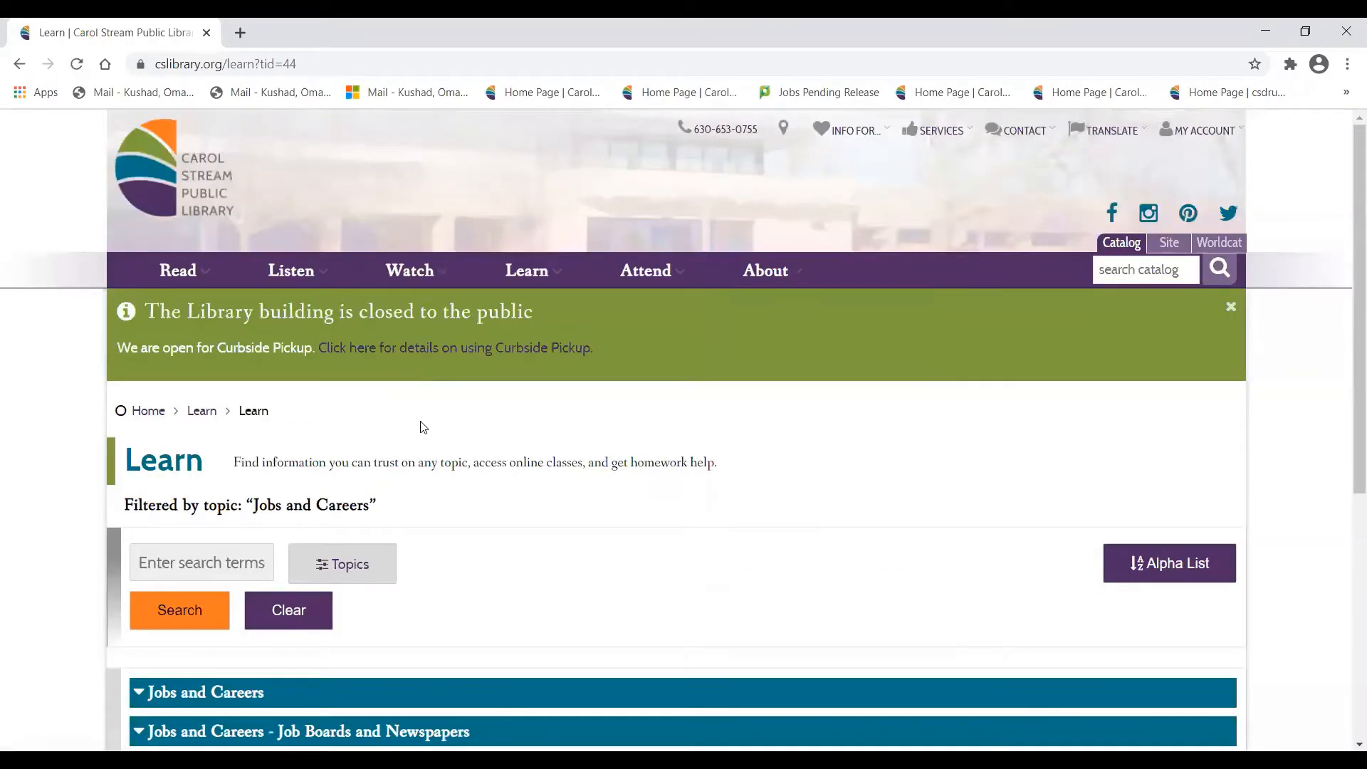
pyautogui.scroll(-1, 422, 427)
pyautogui.scroll(-3, 425, 426)
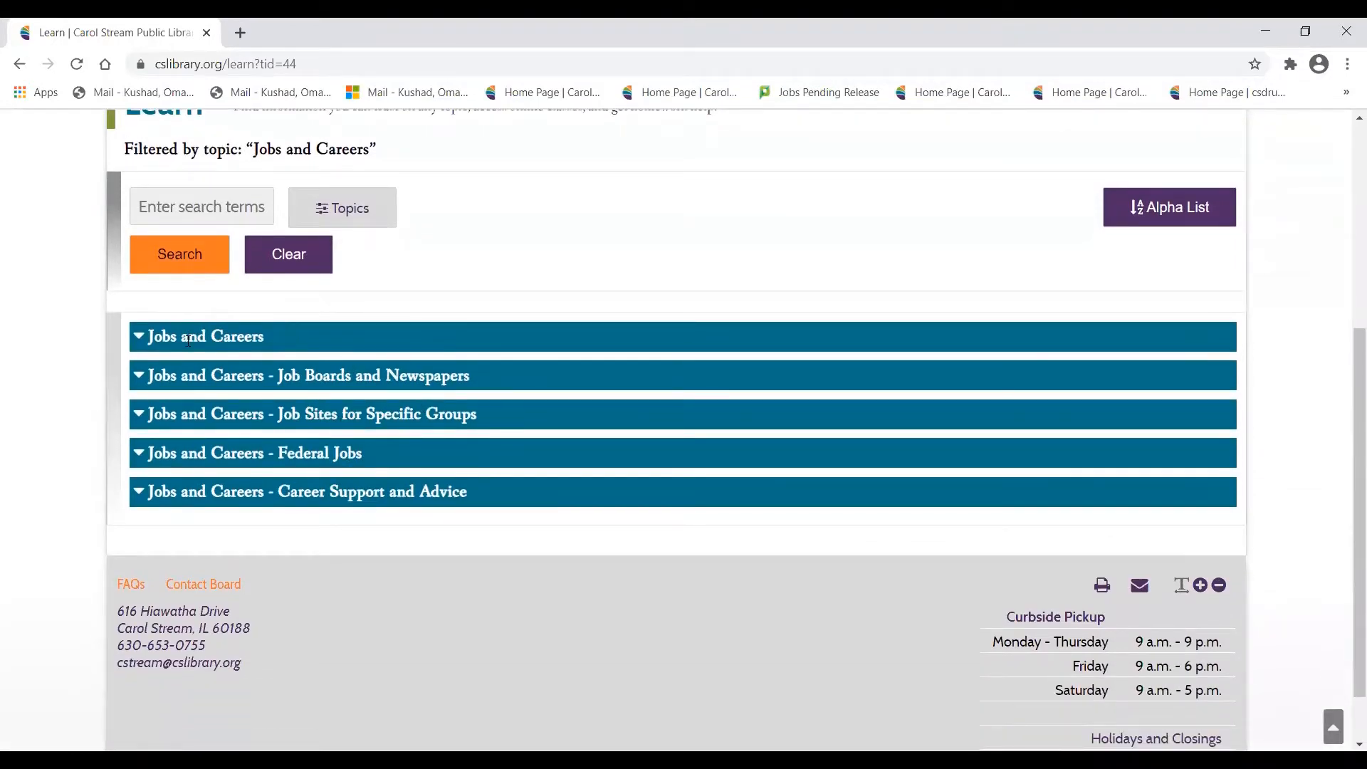
# Step: Expand the Jobs and Careers resources and open Job and Career Accelerator
pyautogui.click(224, 337)
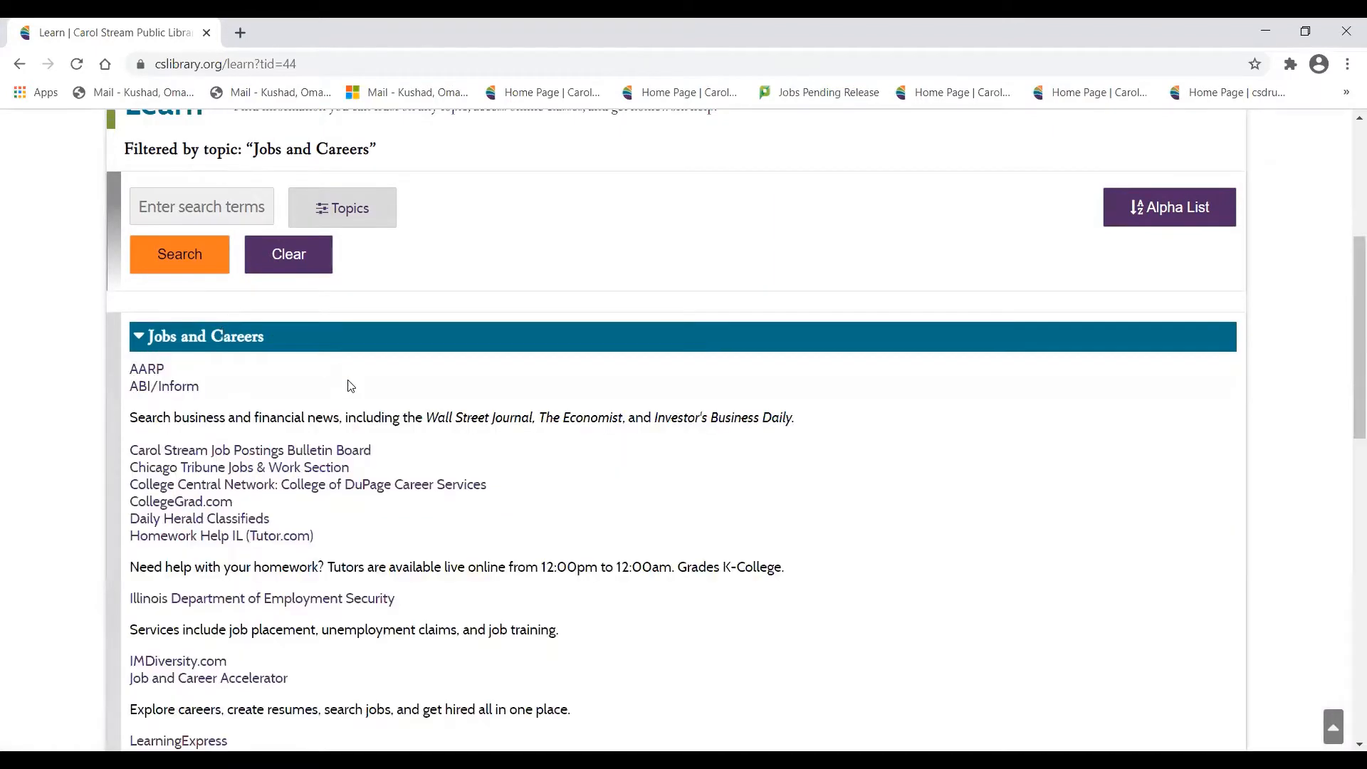
pyautogui.scroll(-2, 351, 386)
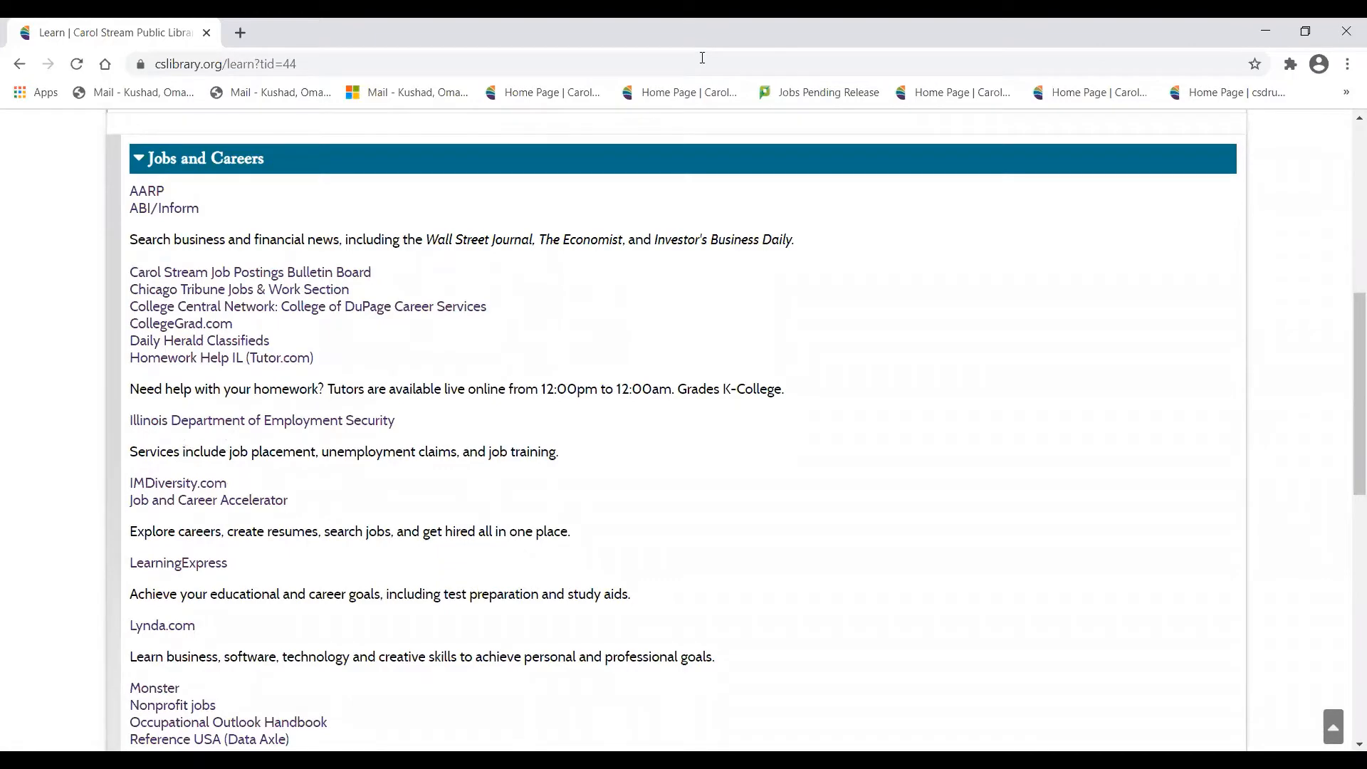
pyautogui.scroll(-1, 440, 429)
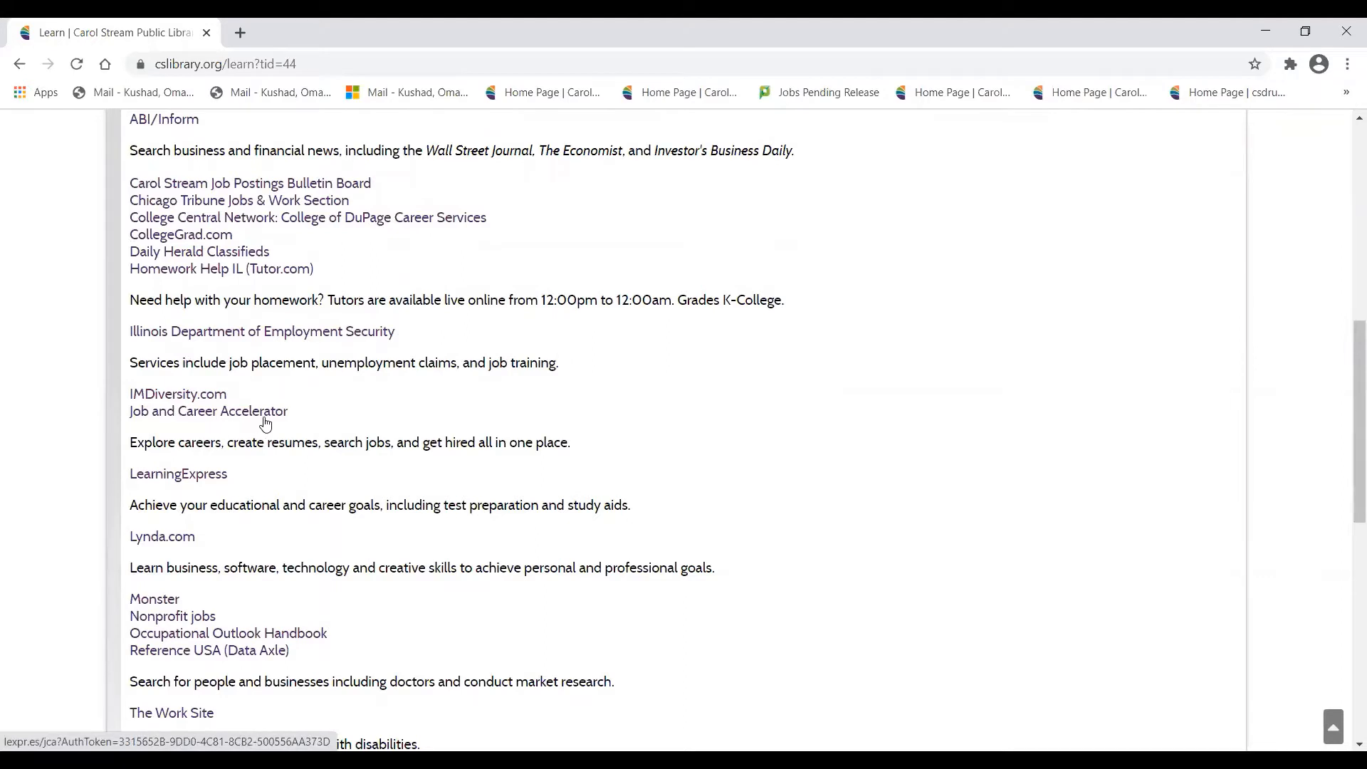
pyautogui.moveTo(127, 419); pyautogui.dragTo(377, 416)
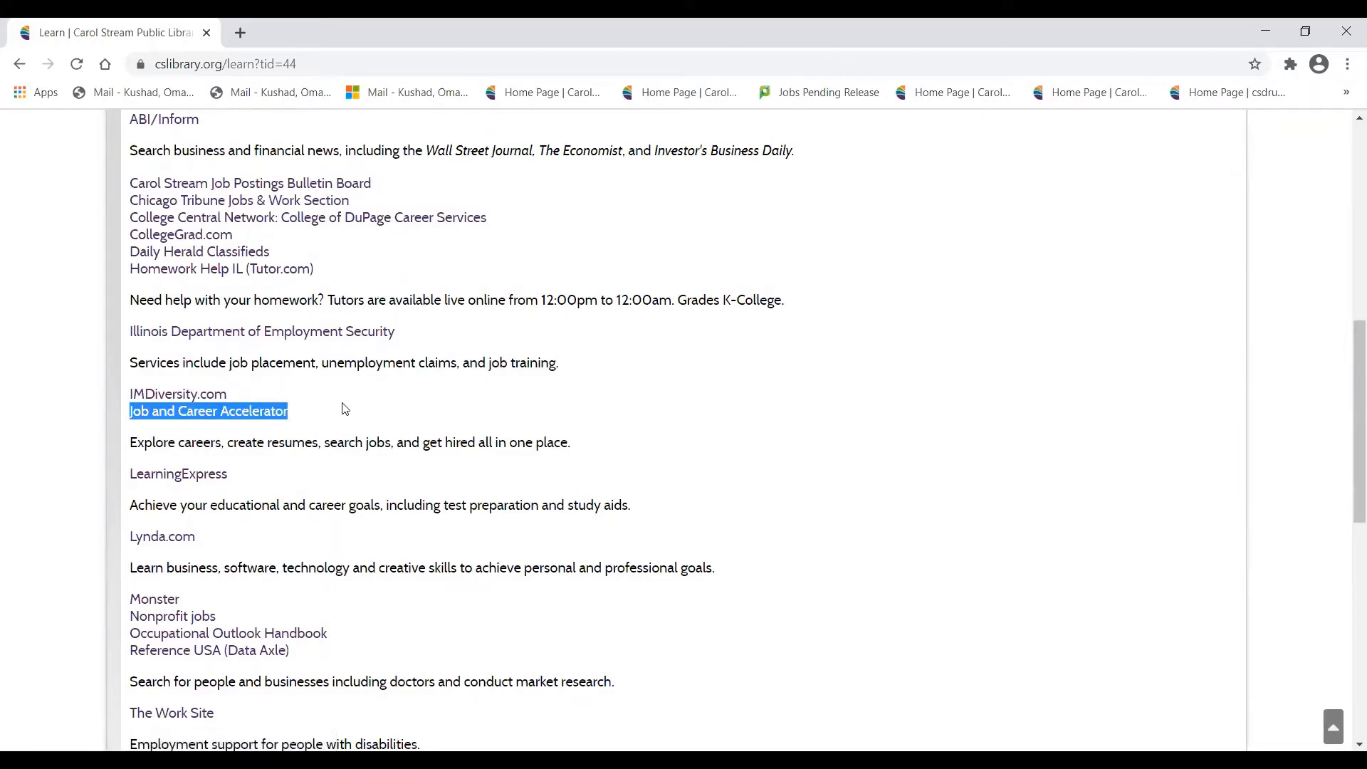
pyautogui.click(345, 408)
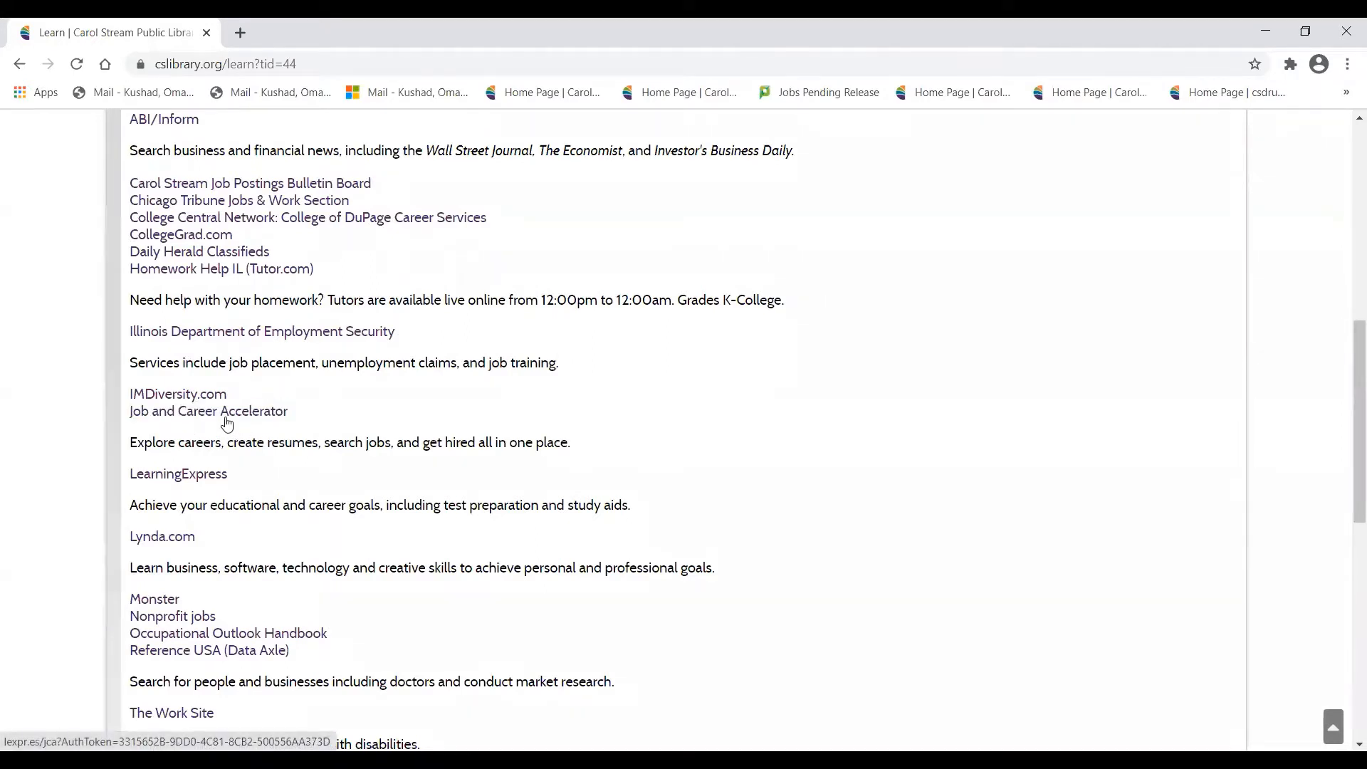
pyautogui.click(182, 475)
pyautogui.click(217, 413)
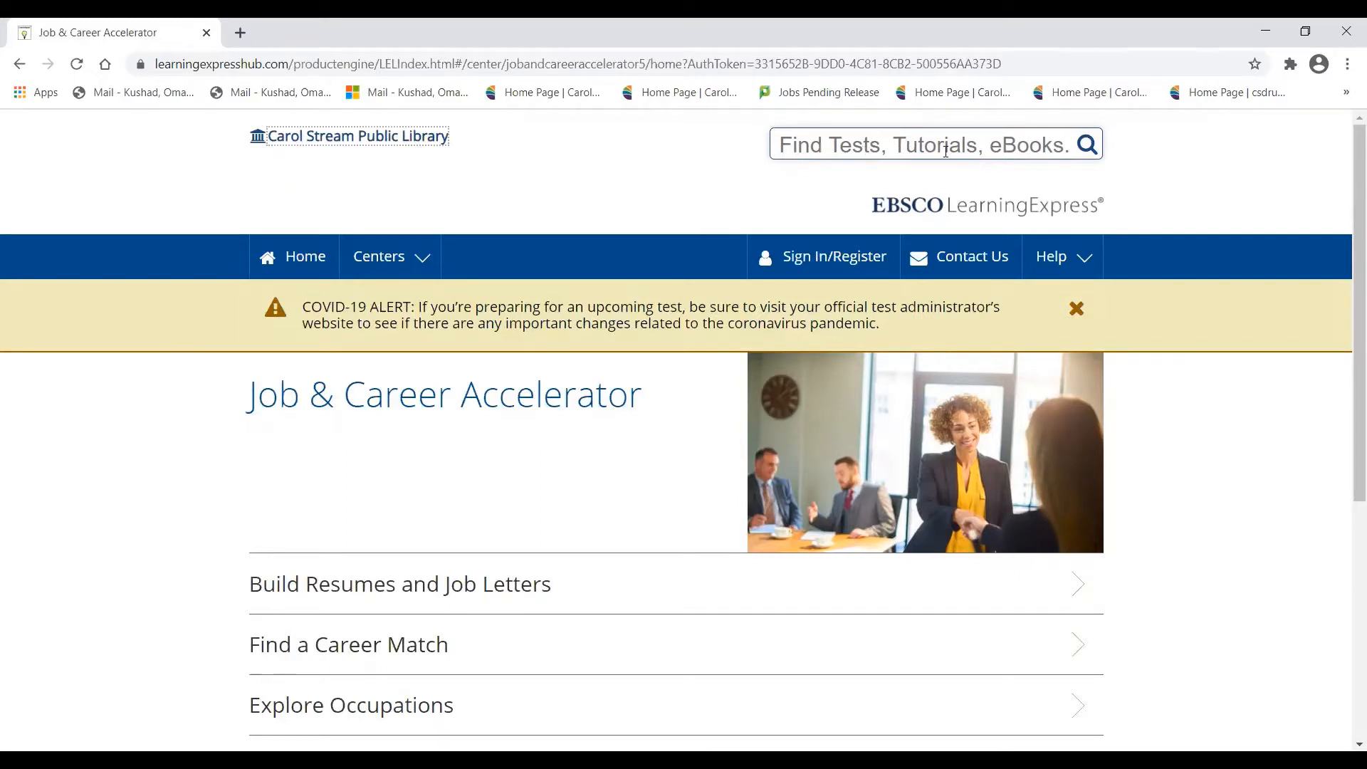
# Step: Try a search for 'resume', clear it, then go to the Sign In/Register page
pyautogui.click(968, 147)
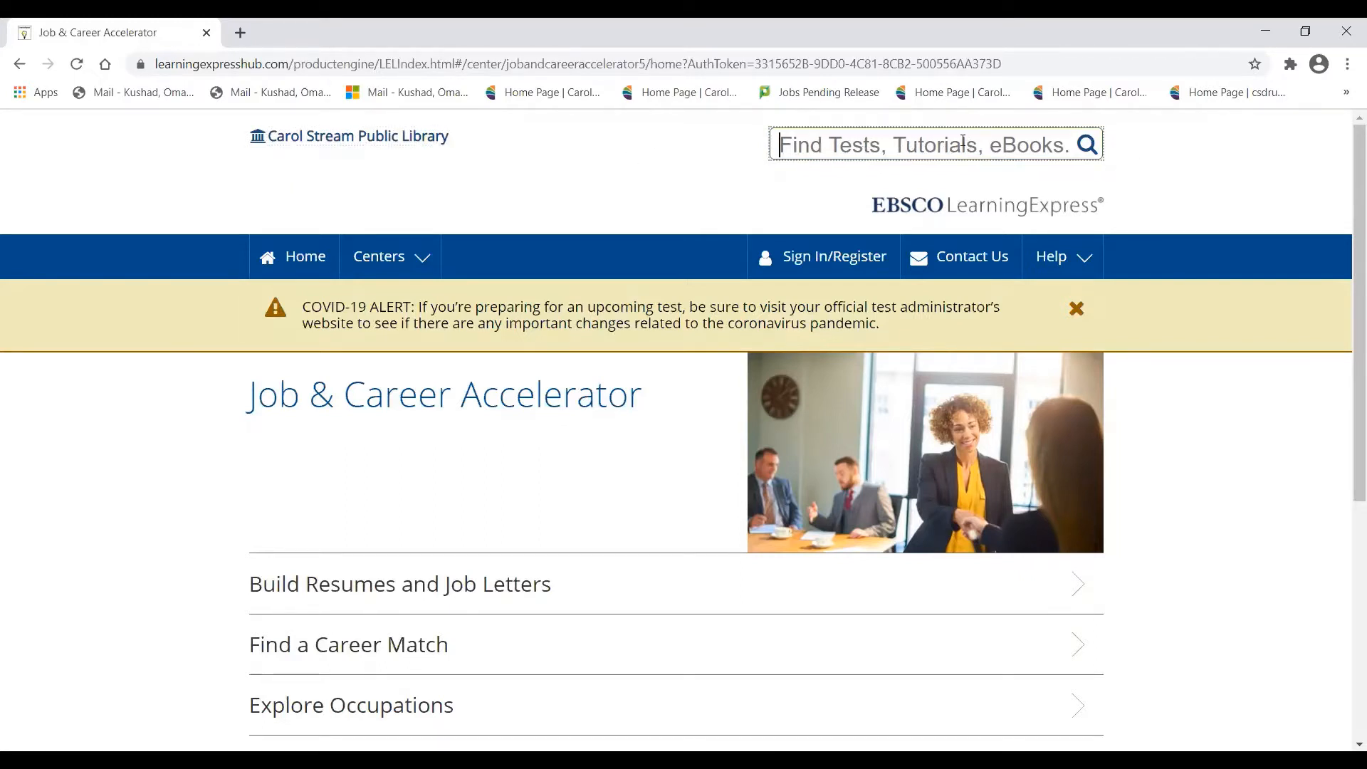
pyautogui.write('resume')
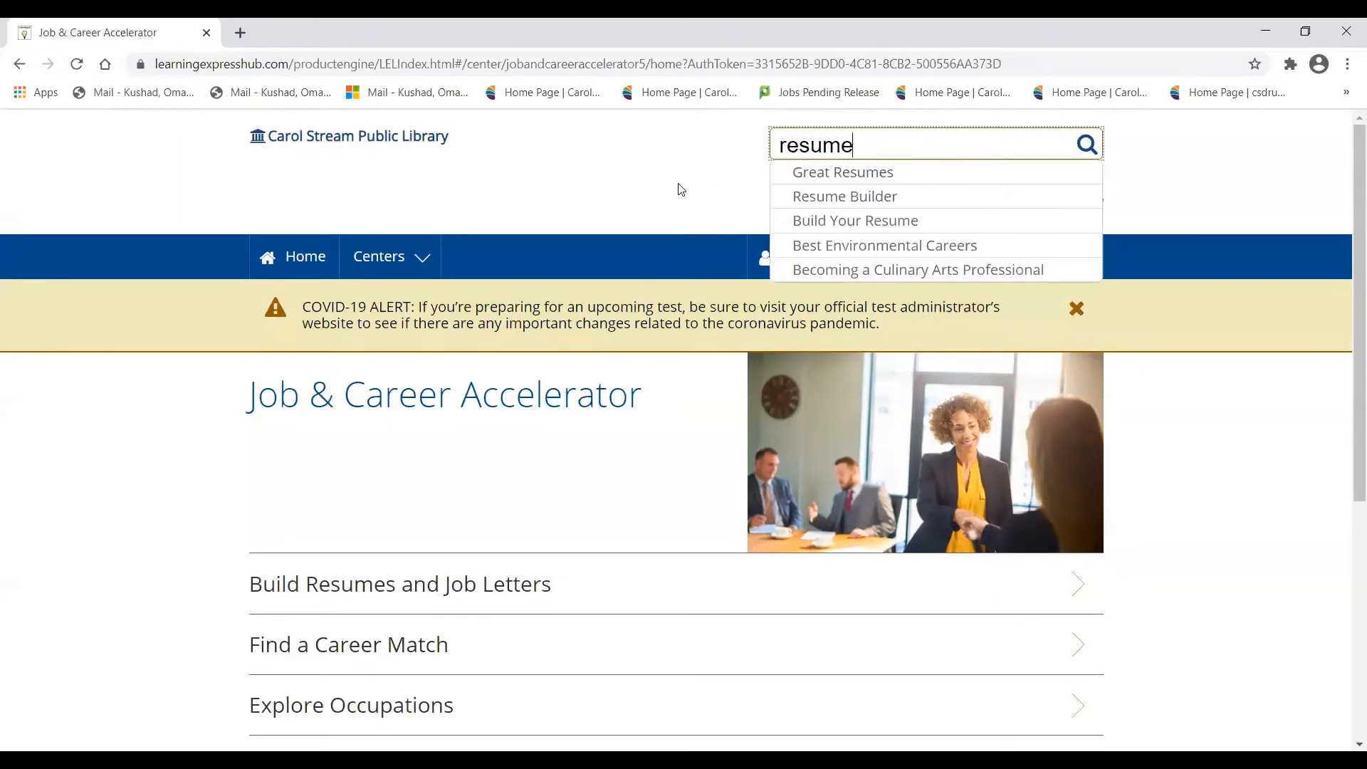
pyautogui.press('BackSpace')
pyautogui.press('BackSpace')
pyautogui.press('BackSpace')
pyautogui.press('BackSpace')
pyautogui.press('BackSpace')
pyautogui.press('BackSpace')
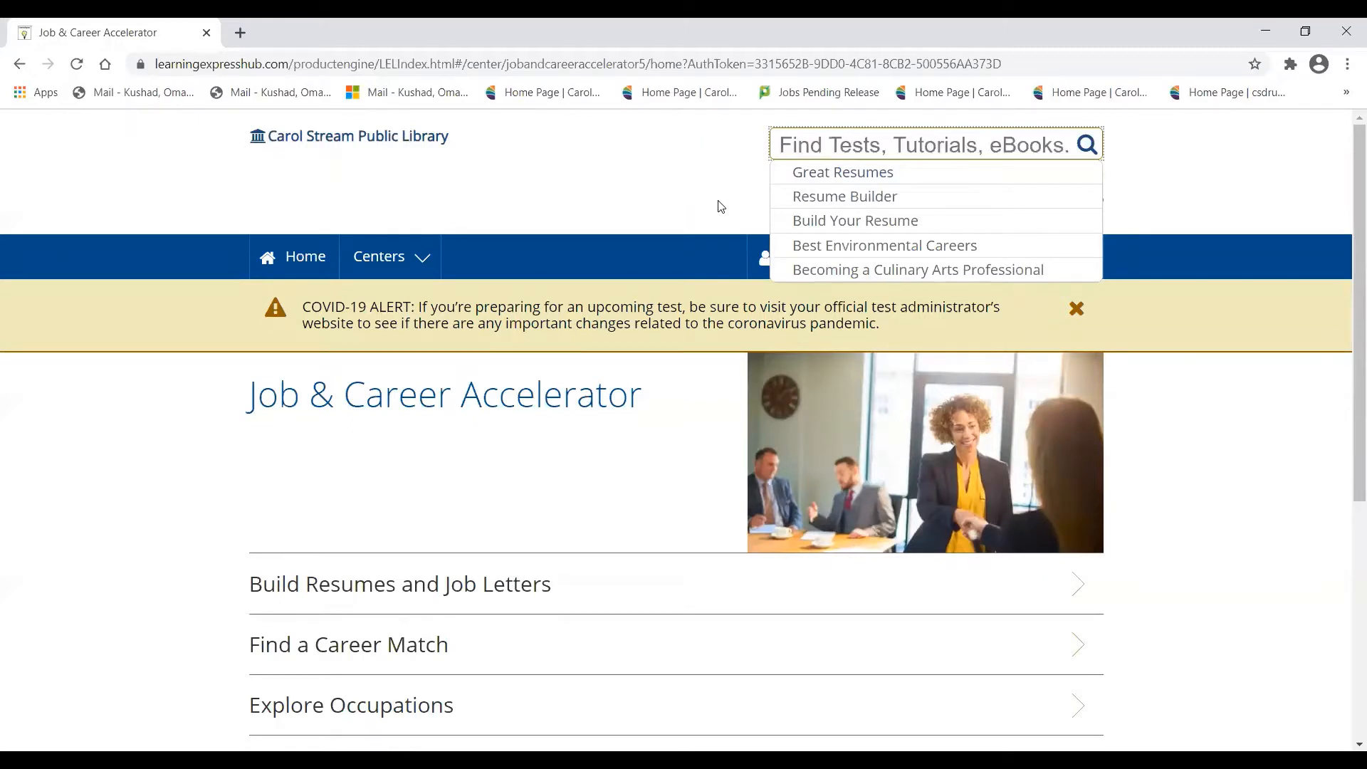
pyautogui.click(719, 206)
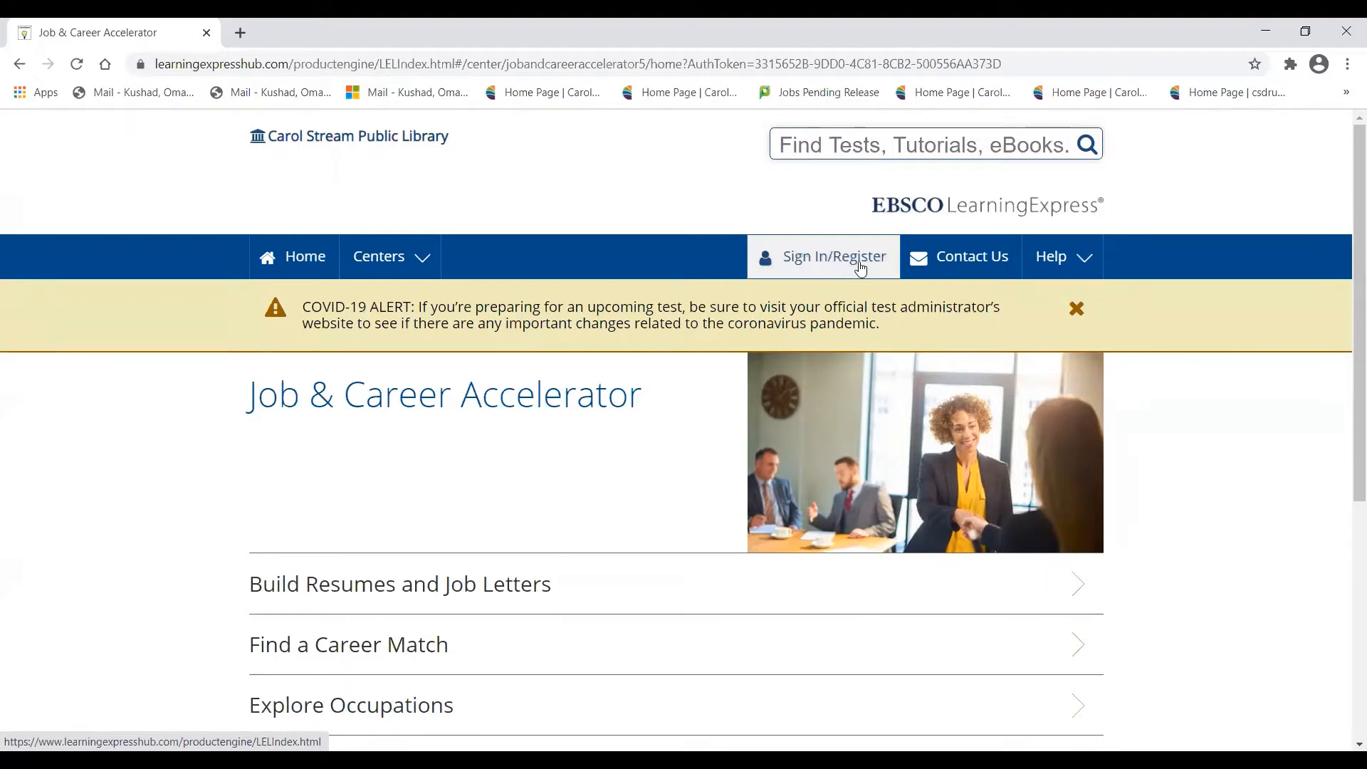
pyautogui.click(816, 263)
# Step: Open the New User Registration form for Carol Stream Public Library and review its fields
pyautogui.scroll(-2, 669, 414)
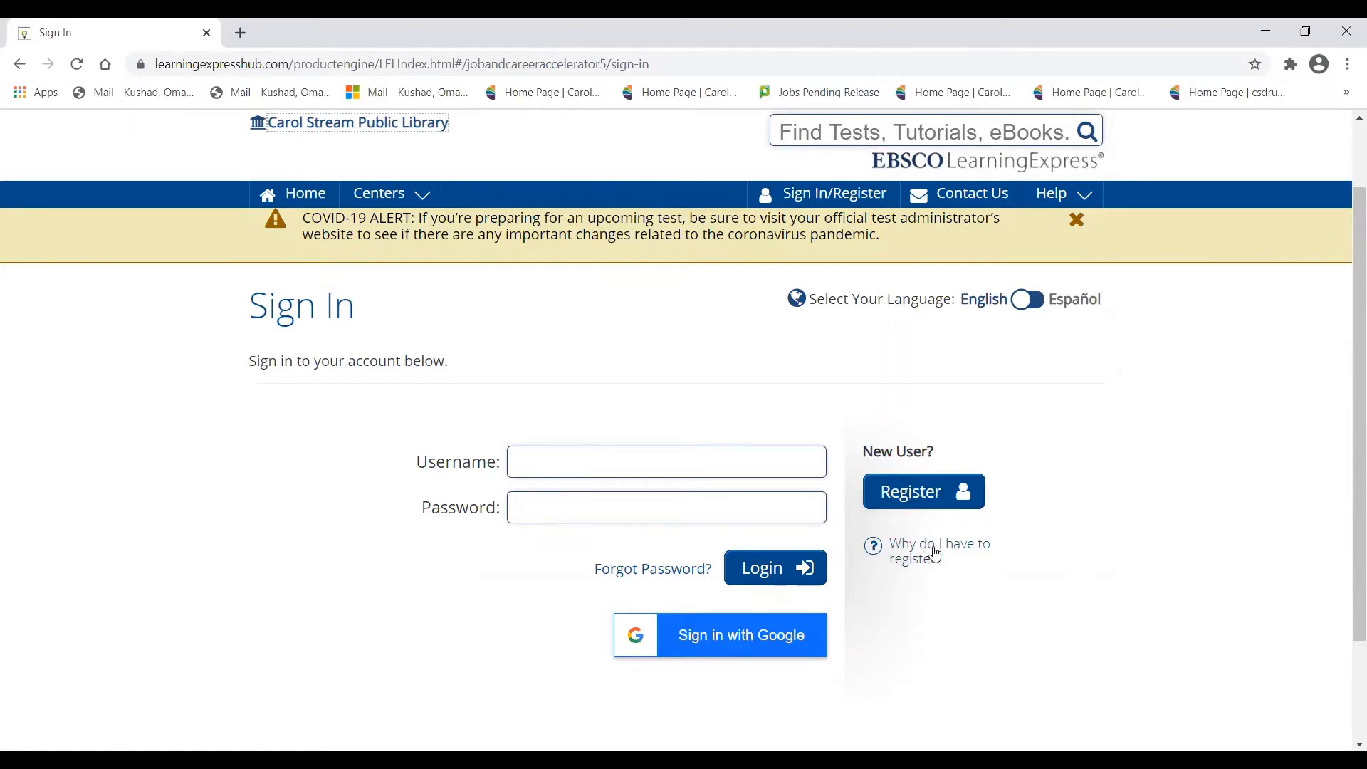
pyautogui.click(890, 493)
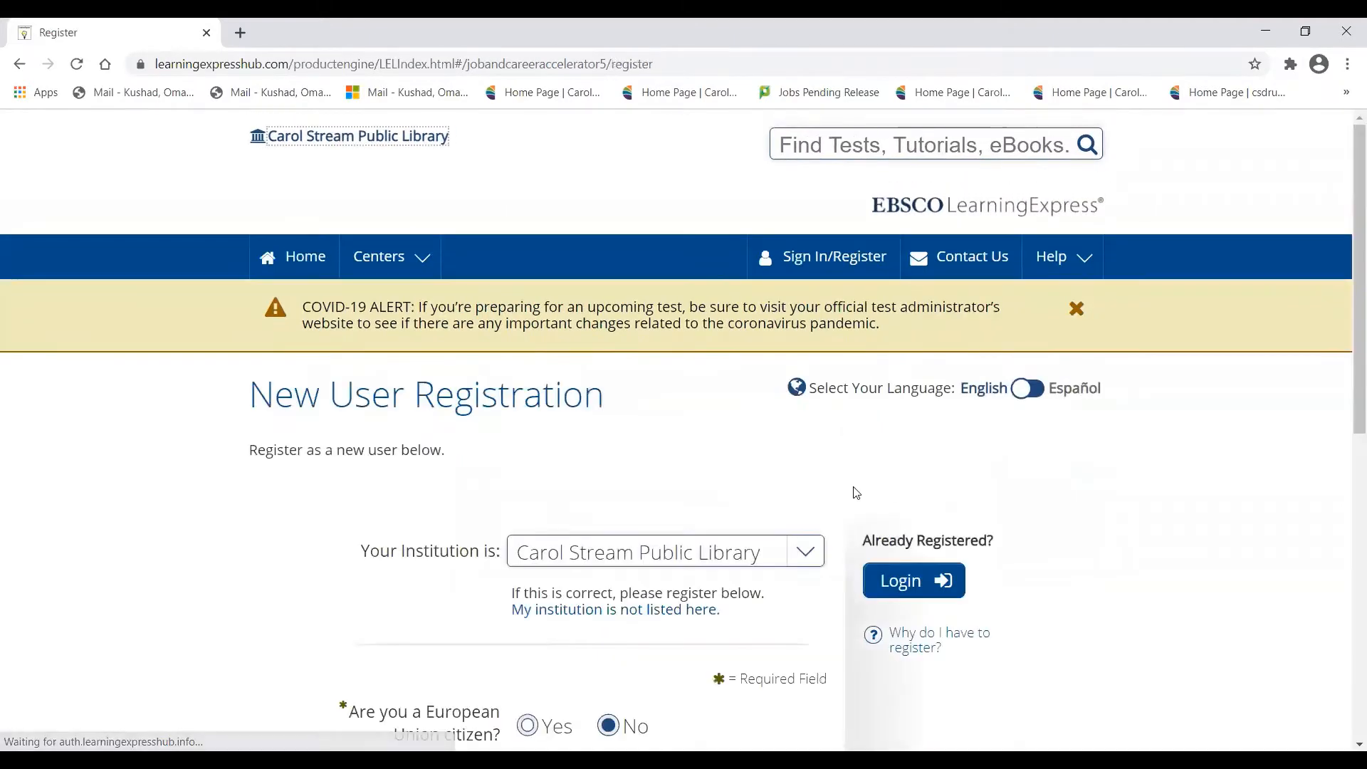
pyautogui.scroll(-4, 537, 493)
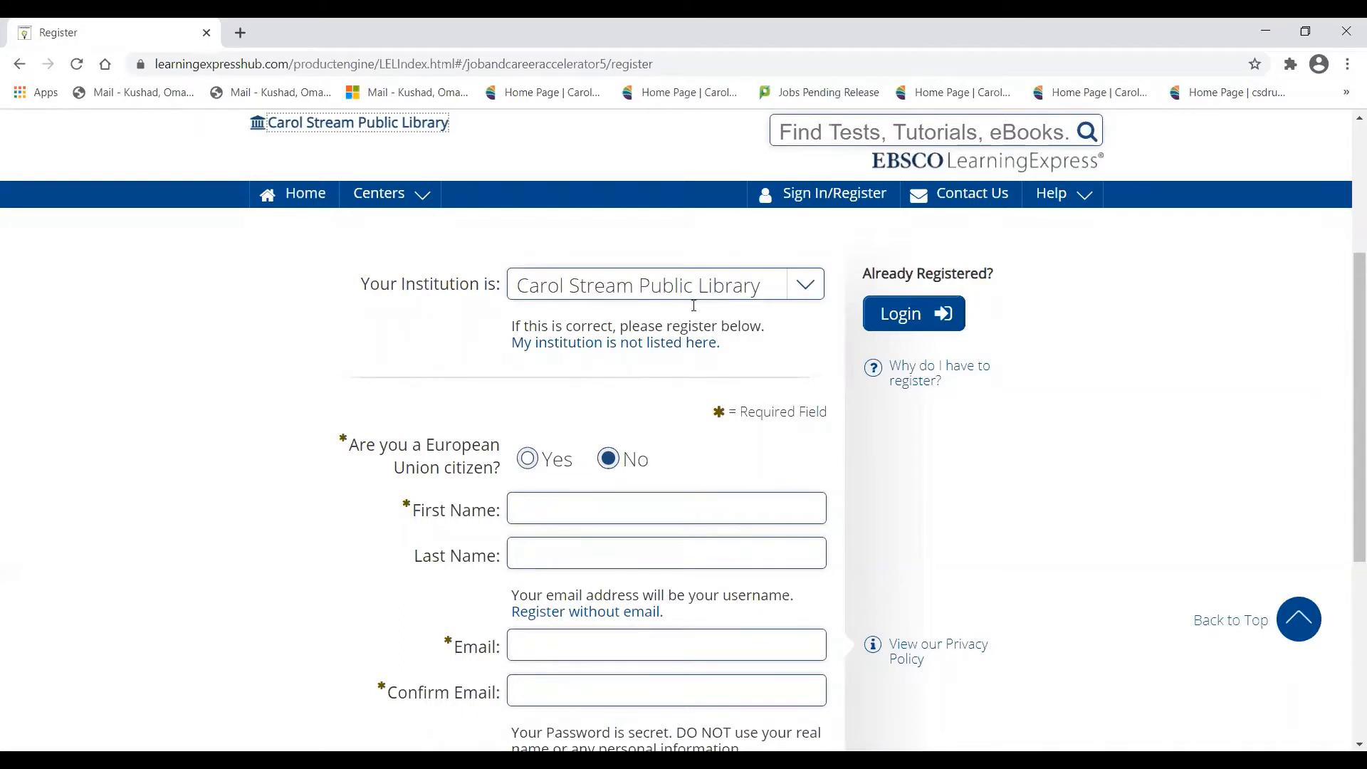
pyautogui.scroll(-2, 190, 427)
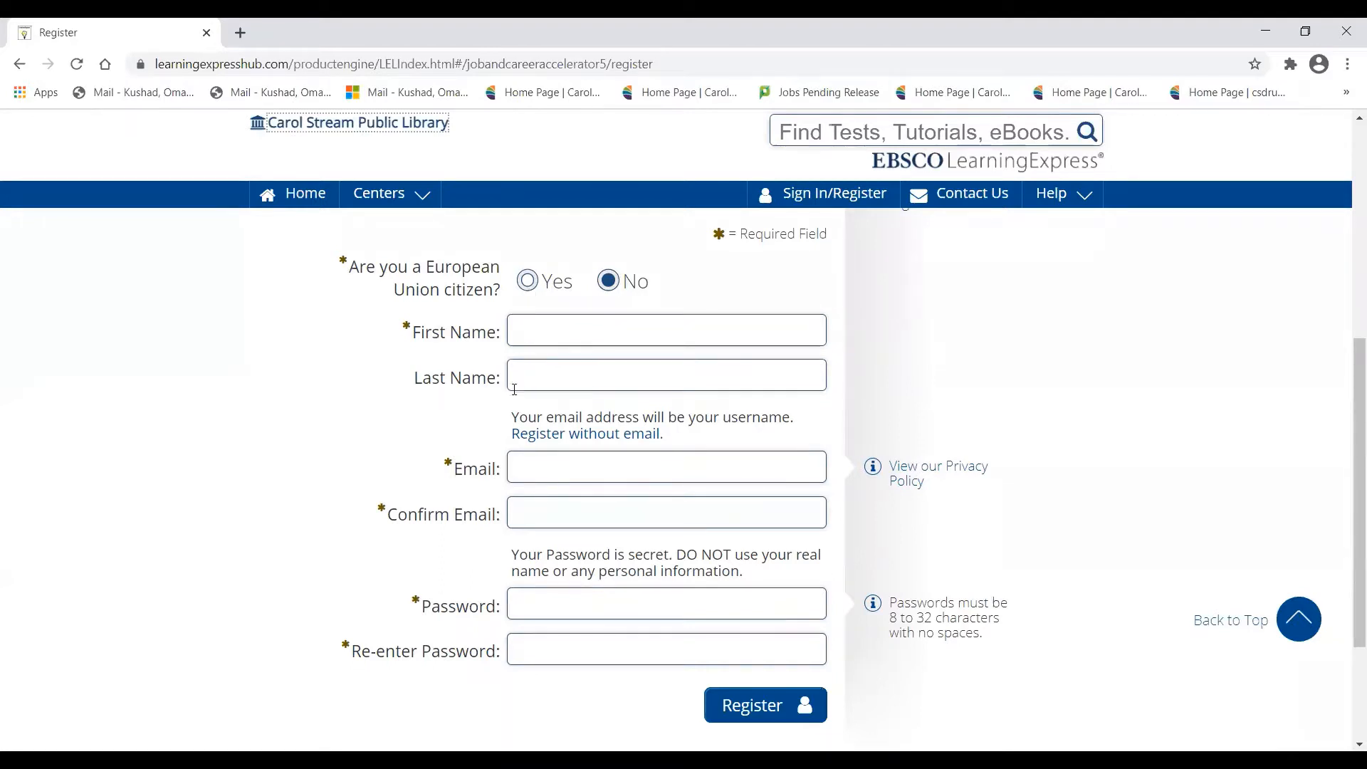
pyautogui.scroll(-2, 519, 473)
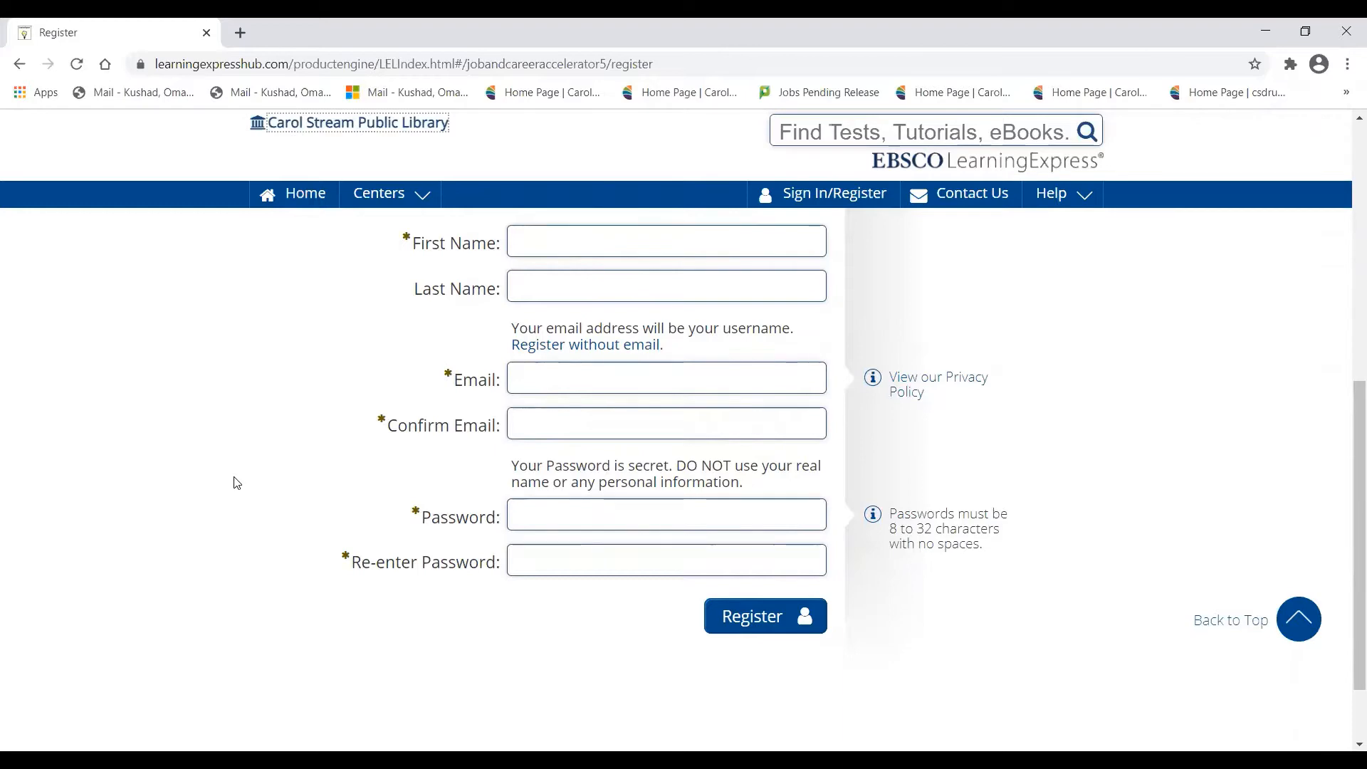
pyautogui.scroll(1, 237, 484)
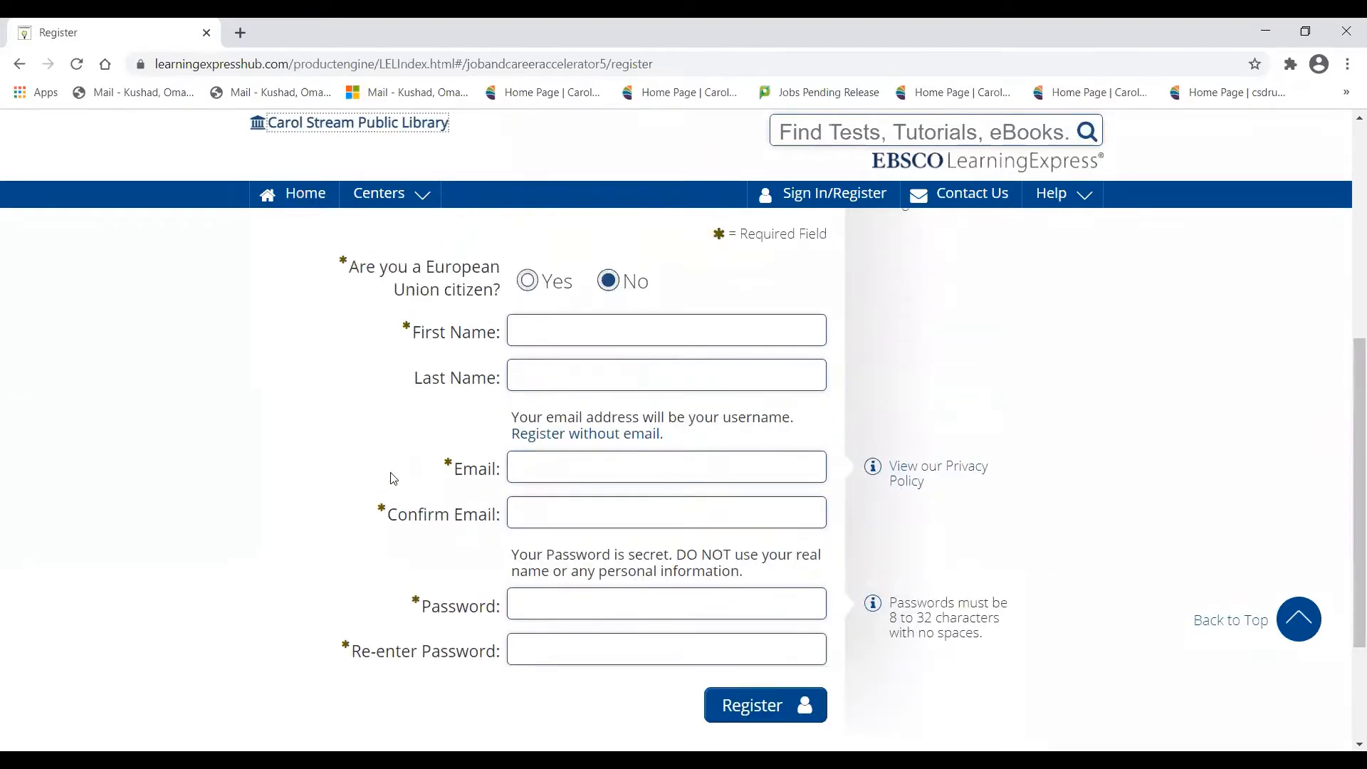
pyautogui.scroll(3, 391, 477)
pyautogui.scroll(-4, 396, 479)
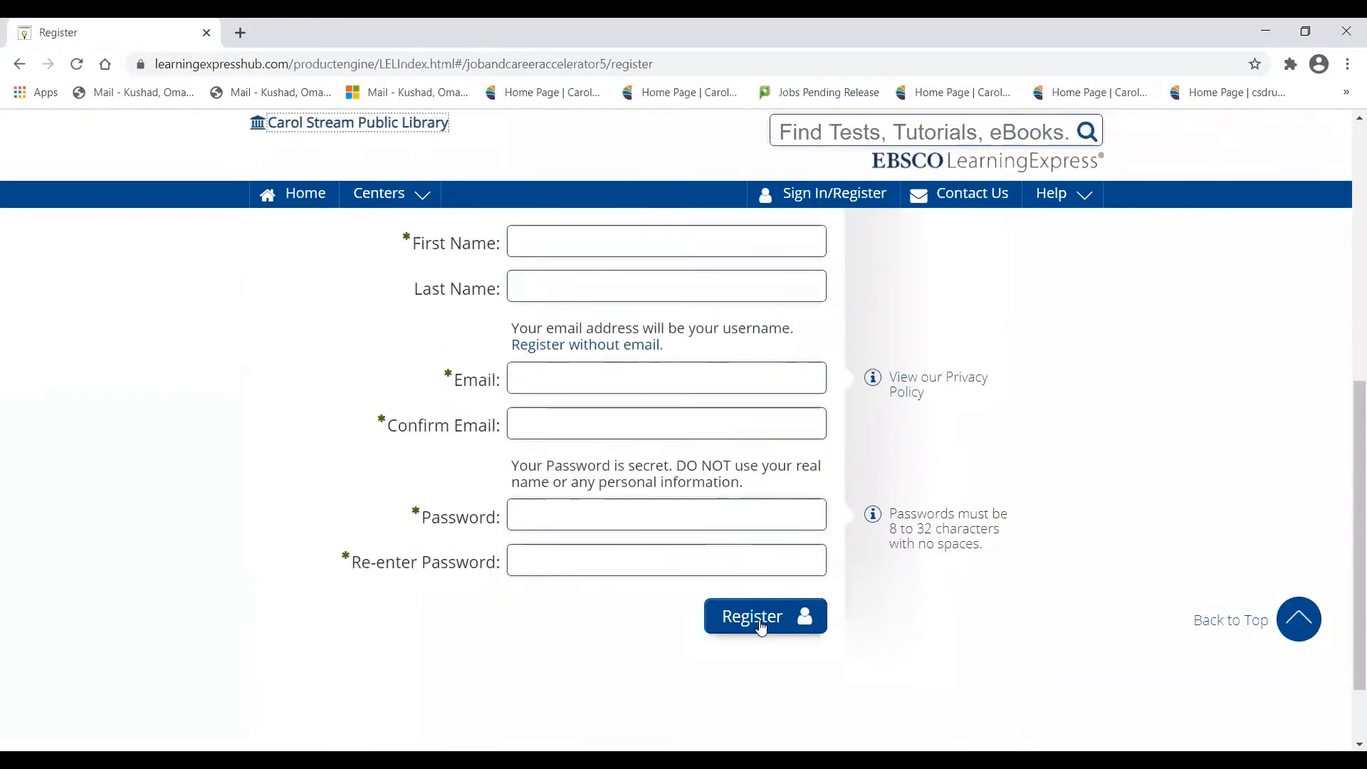
pyautogui.scroll(6, 259, 365)
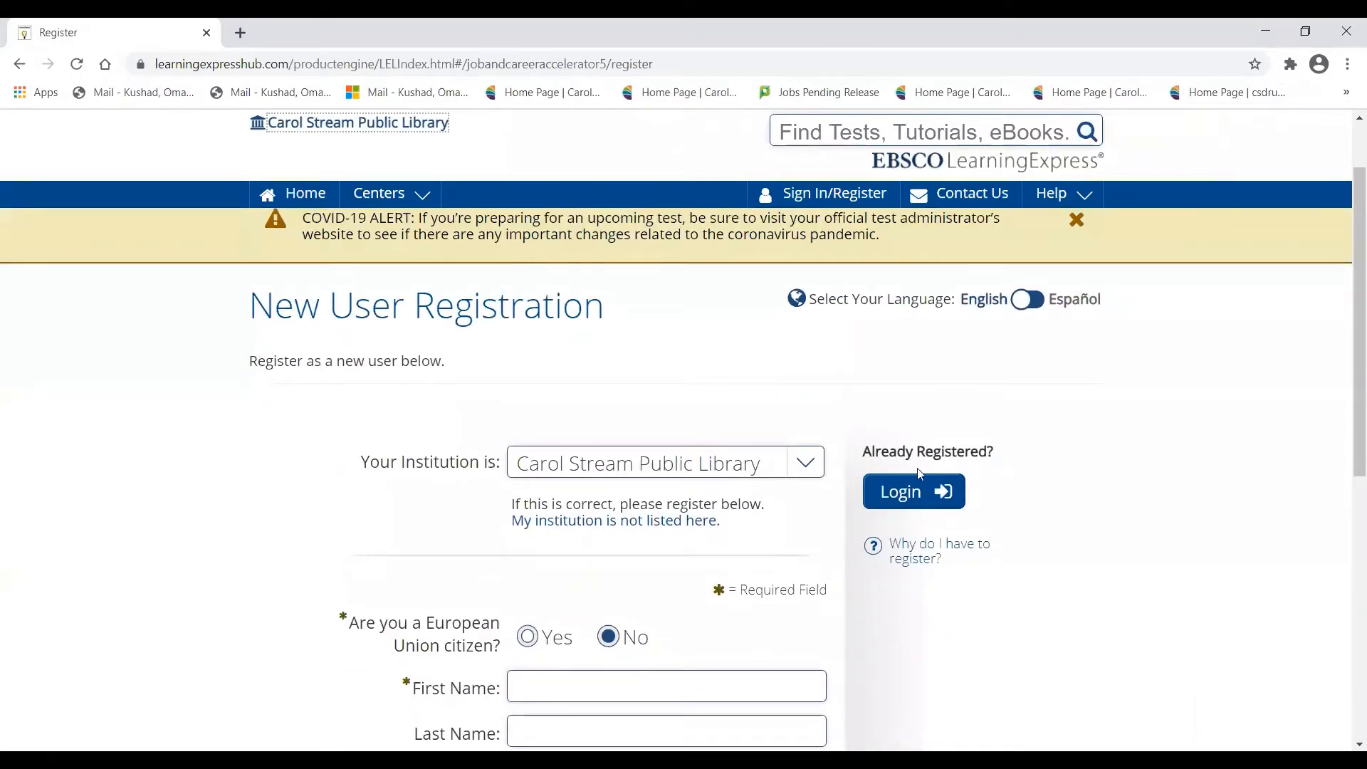
# Step: Return to the Sign In form and log in with the account username and password
pyautogui.click(902, 507)
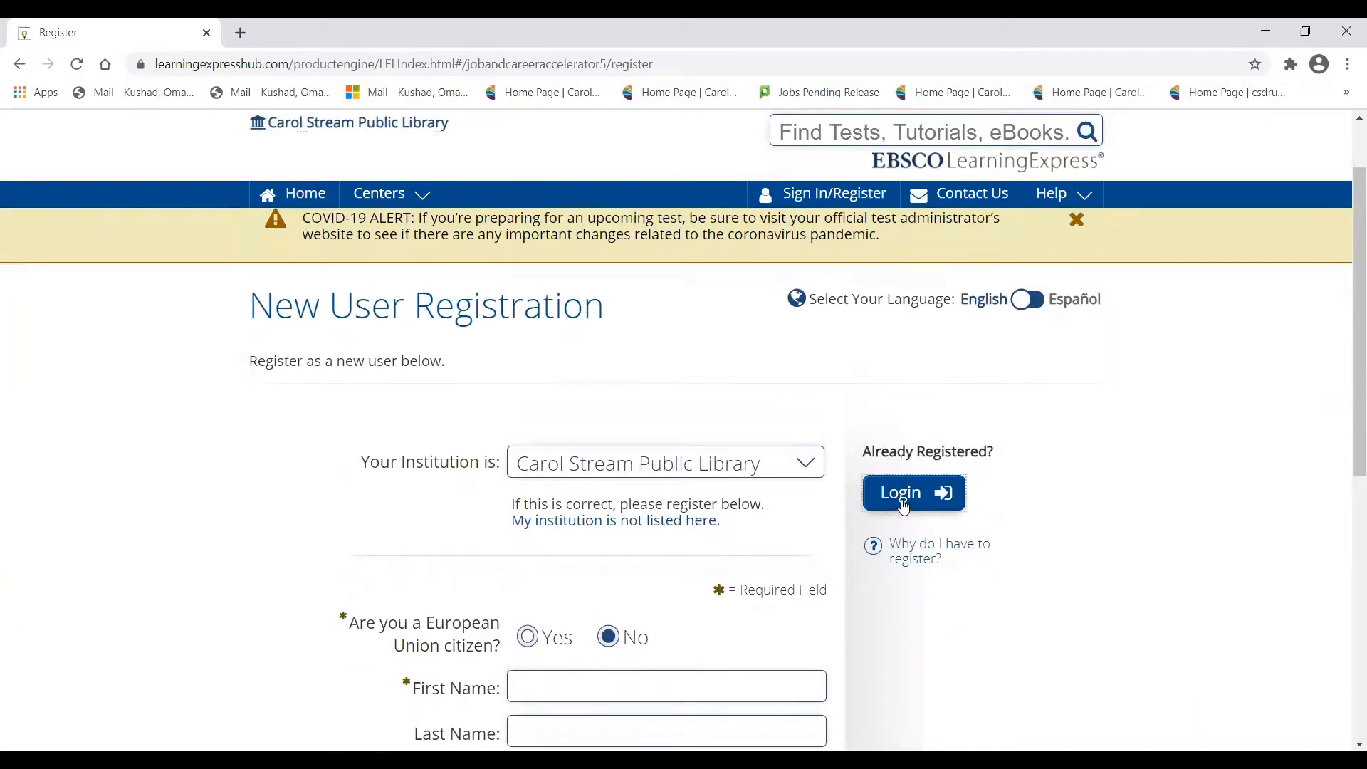
pyautogui.click(581, 448)
pyautogui.write('okushad')
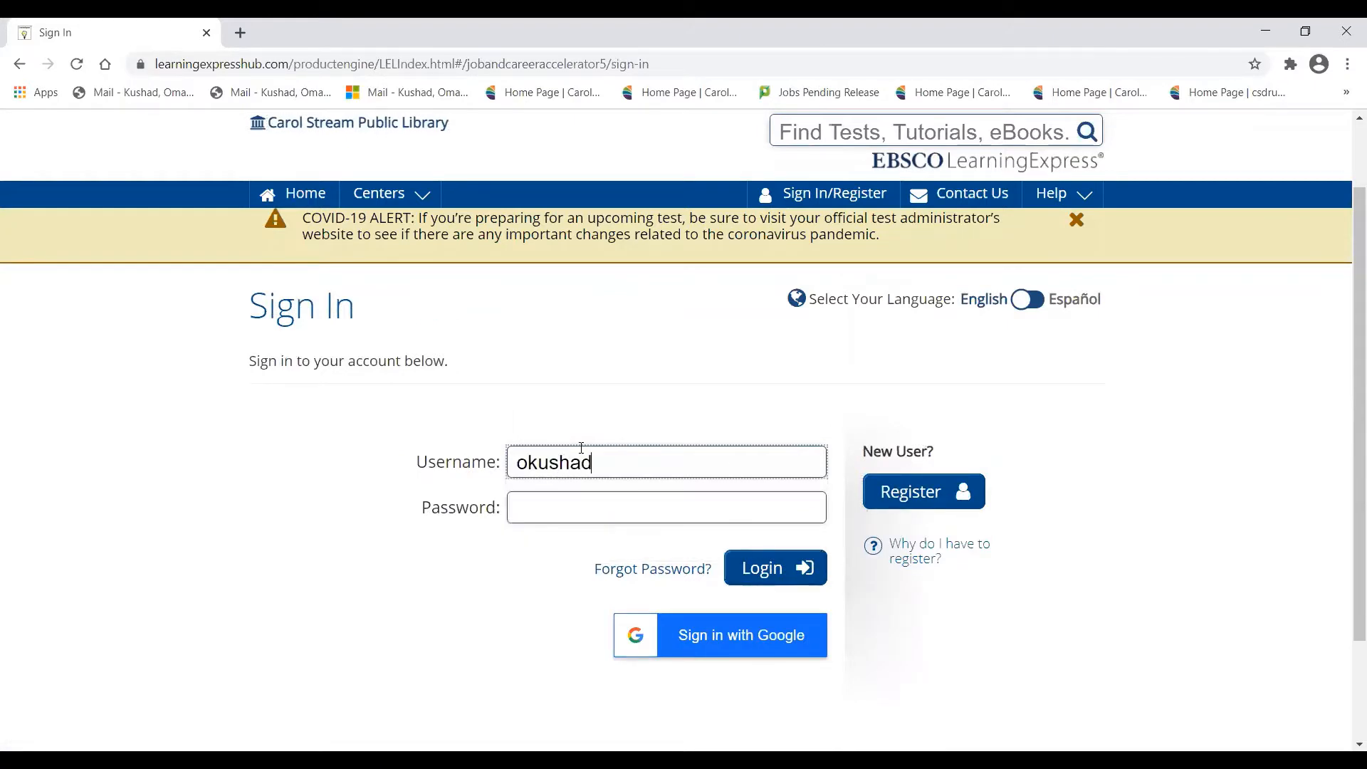
pyautogui.press('Tab')
pyautogui.write('•••••')
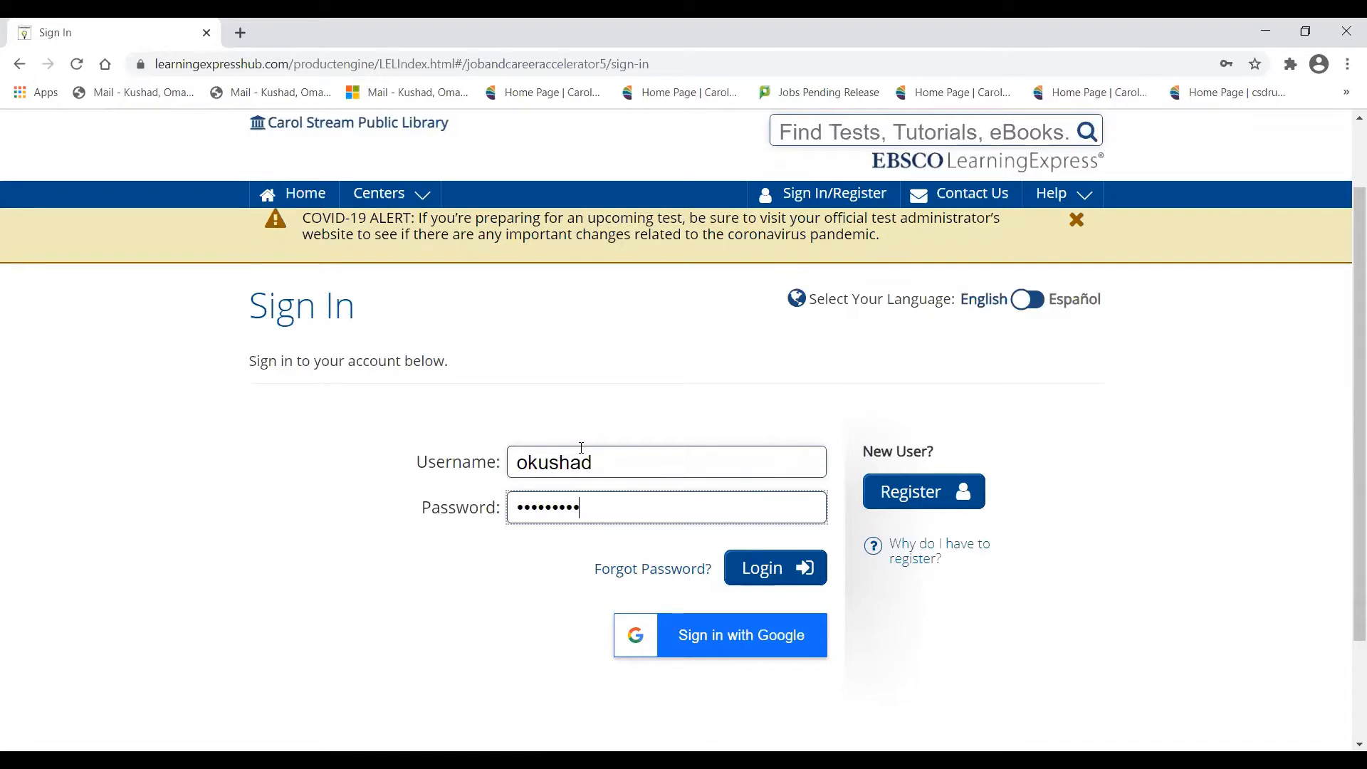
pyautogui.click(781, 578)
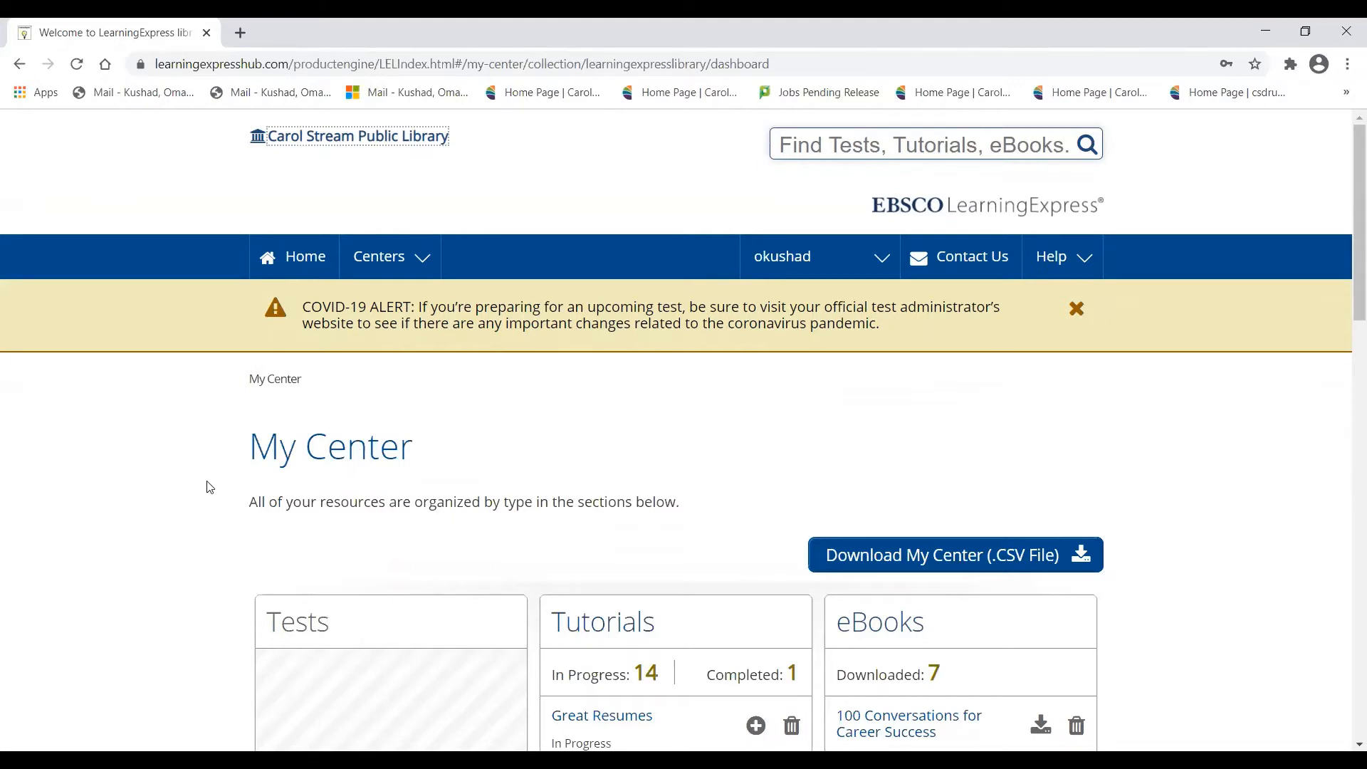
# Step: Go to the LearningExpress Library home page, browse its category tiles, and show the account options
pyautogui.click(316, 266)
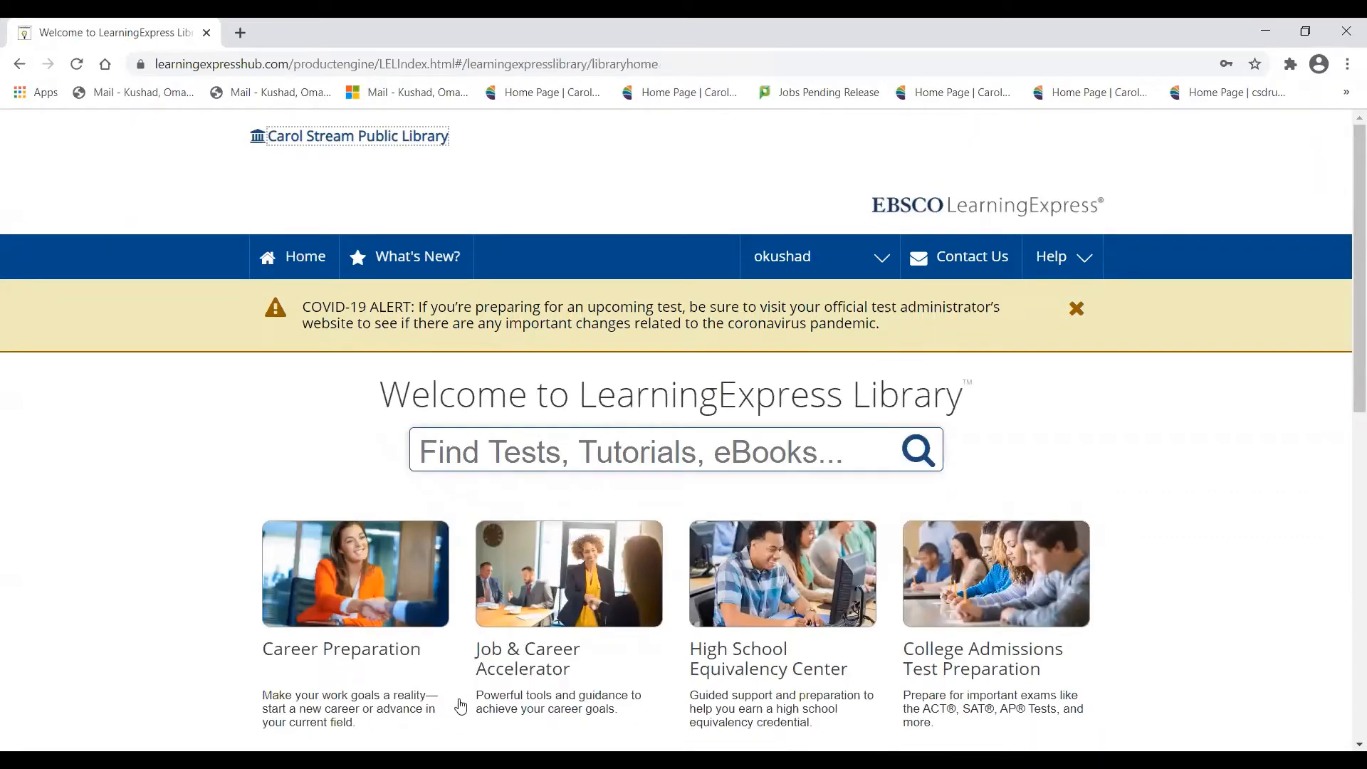
pyautogui.scroll(-1, 5, 548)
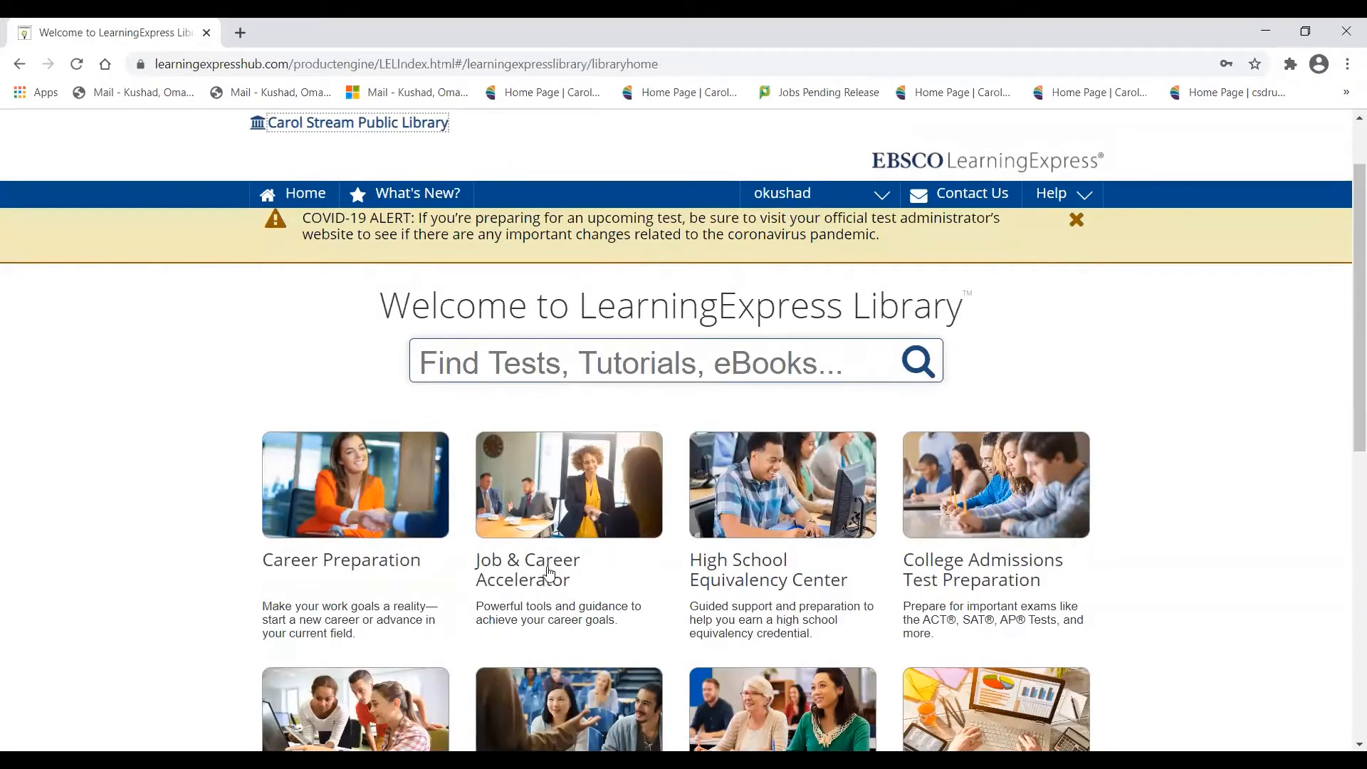
pyautogui.scroll(1, 544, 580)
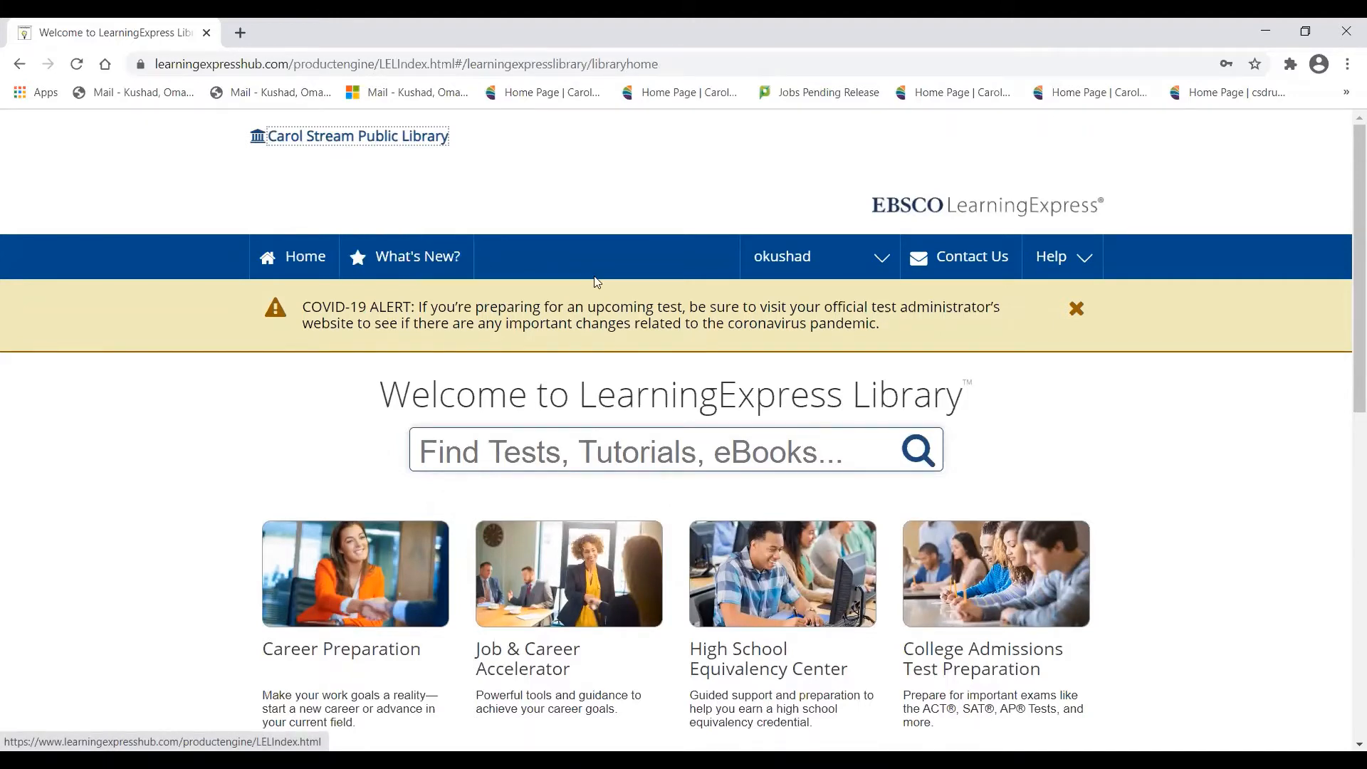
pyautogui.click(754, 262)
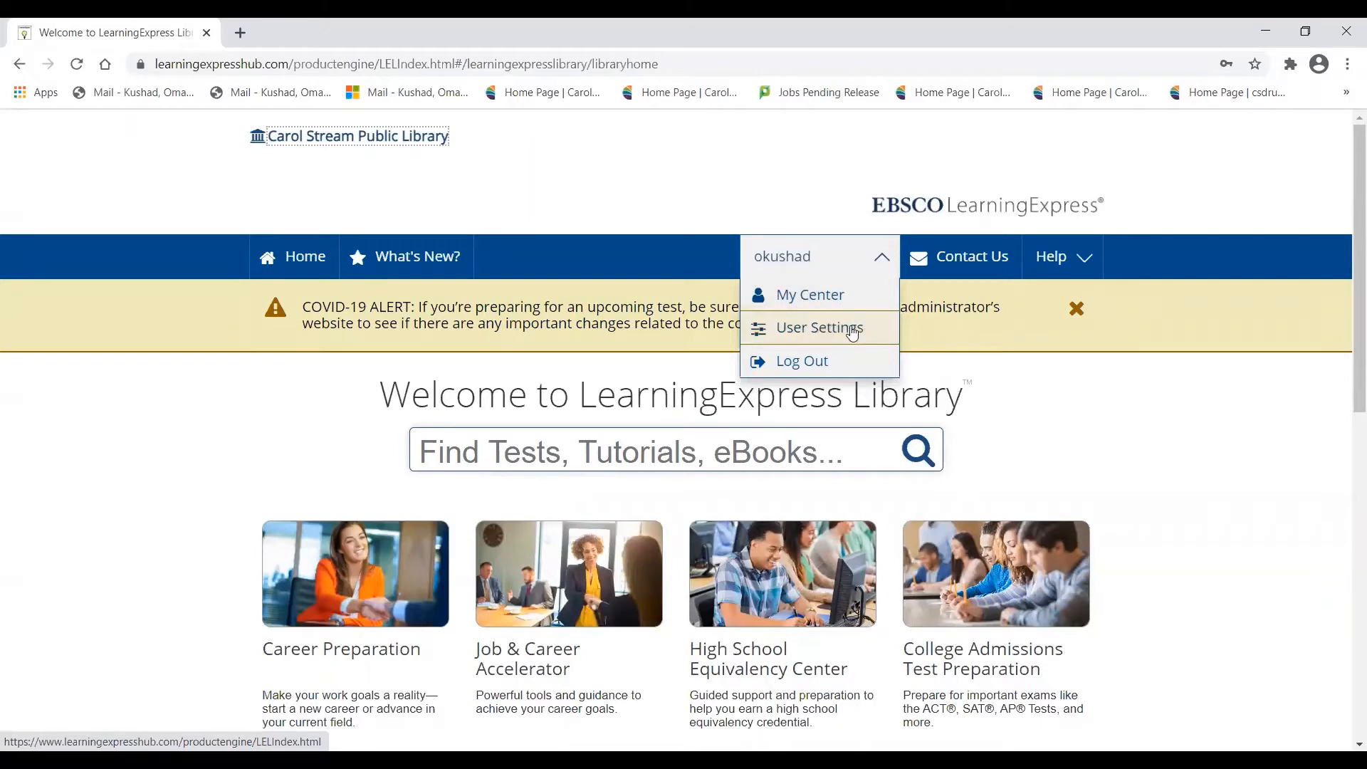
pyautogui.click(826, 256)
pyautogui.click(826, 256)
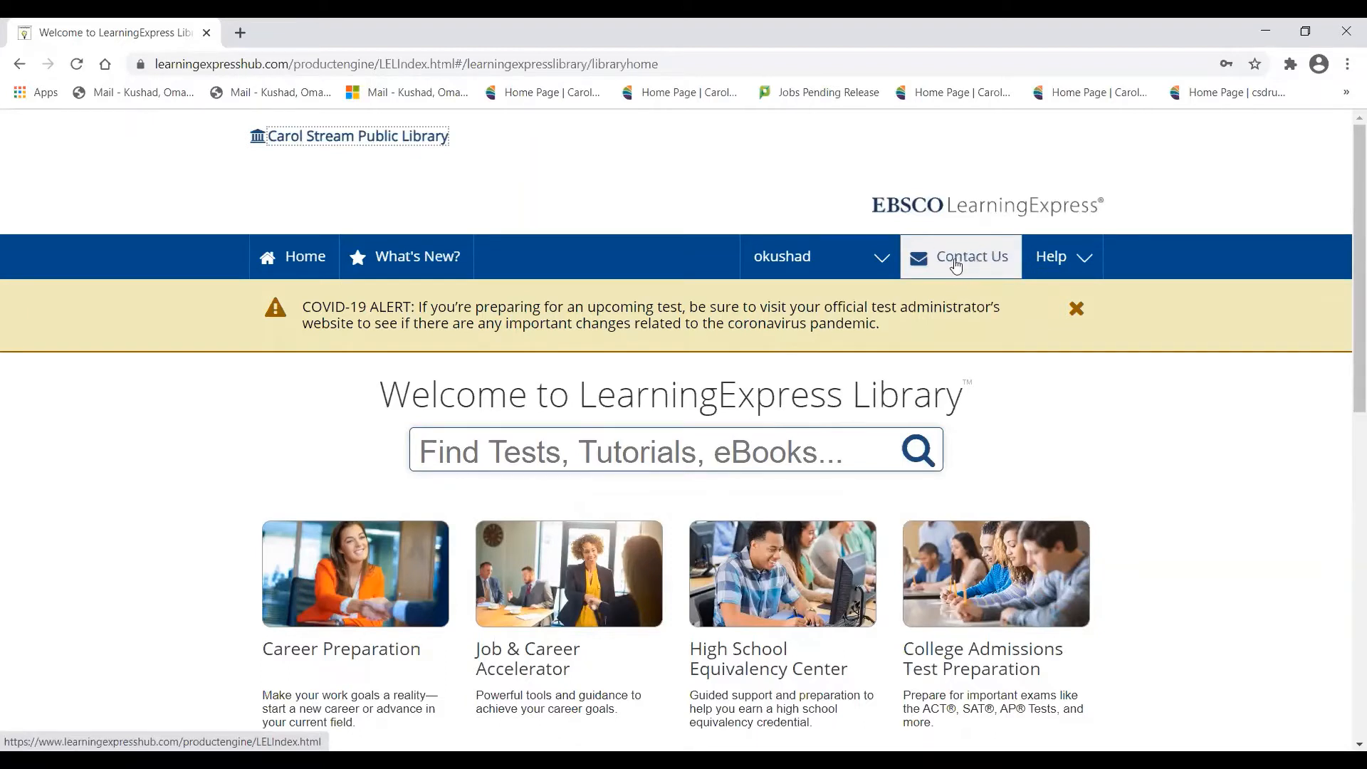
pyautogui.click(1067, 257)
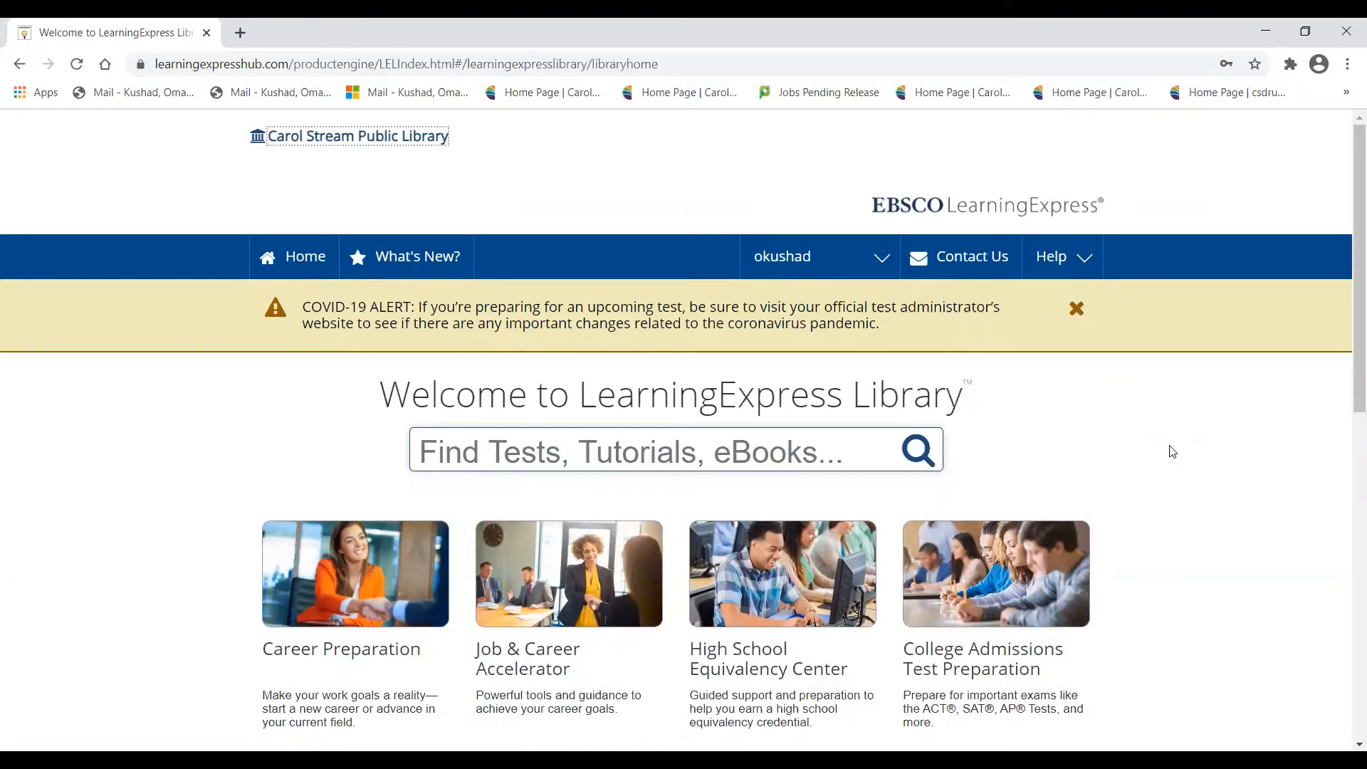
# Step: Expand the Career Preparation tile and browse links like Learn More About a Career and exam prep
pyautogui.scroll(-5, 1171, 451)
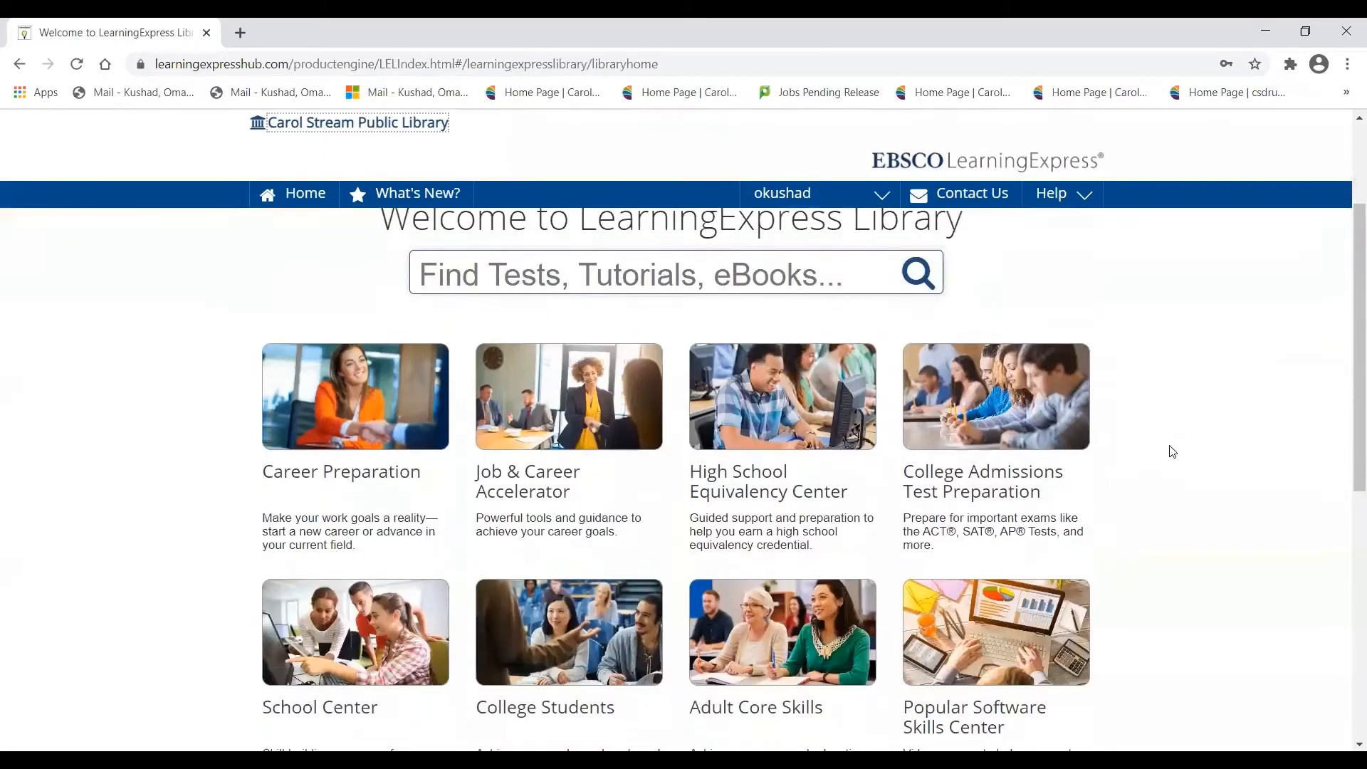
pyautogui.scroll(5, 1172, 451)
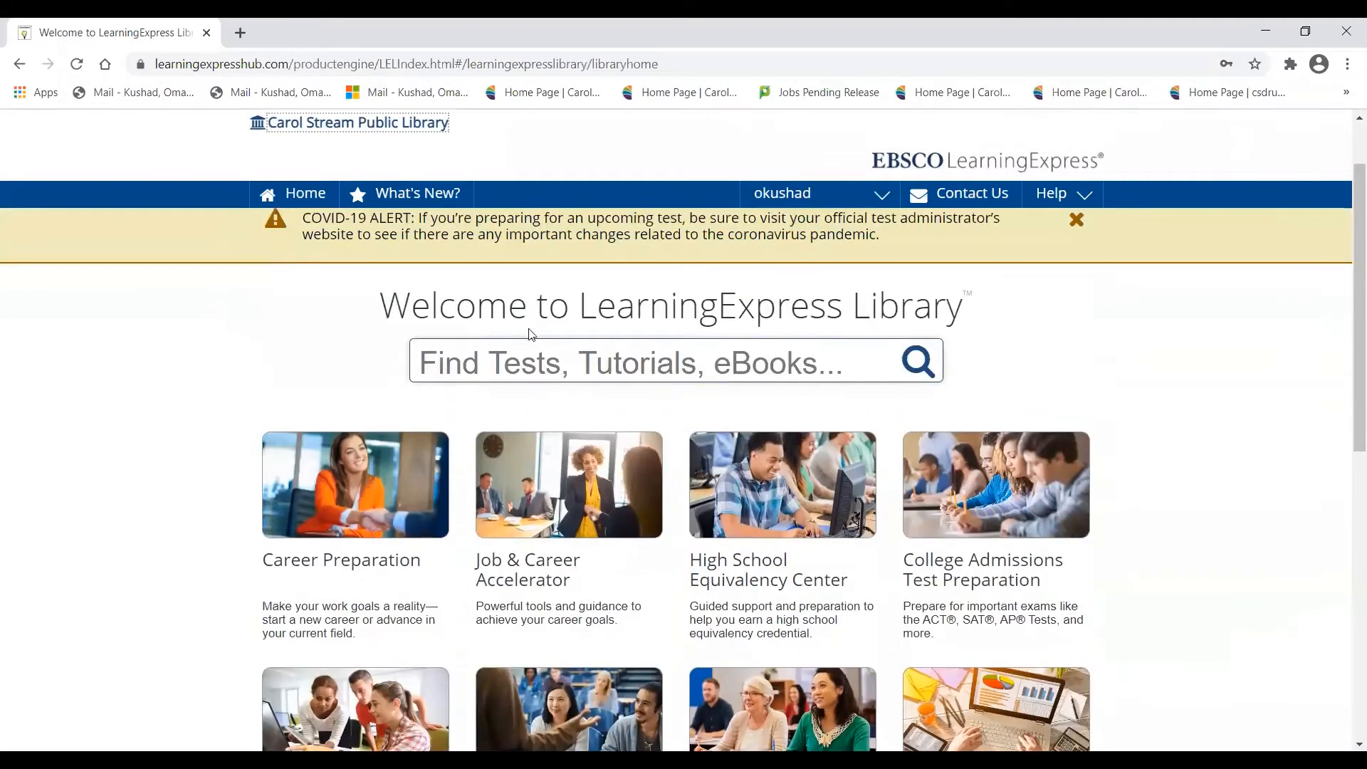
pyautogui.scroll(-5, 1191, 436)
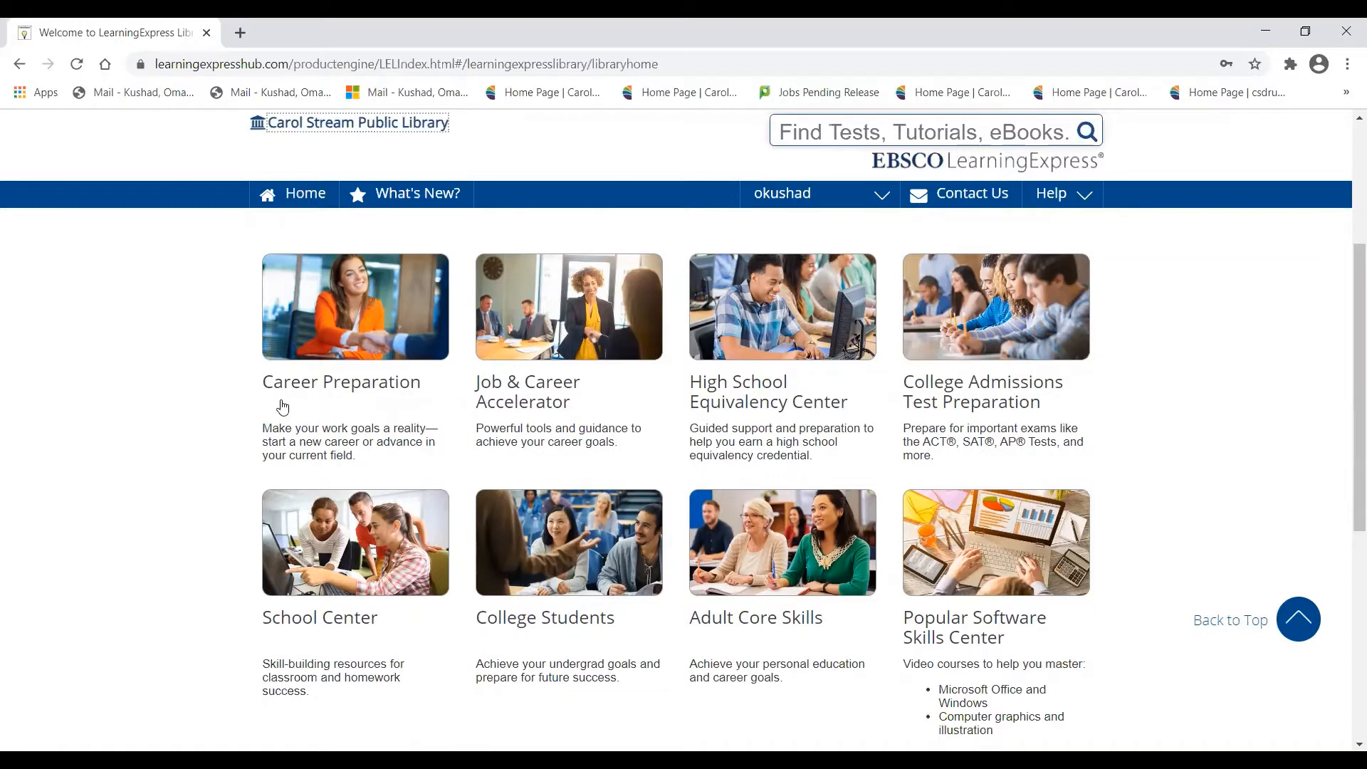
pyautogui.click(343, 407)
pyautogui.scroll(-2, 361, 375)
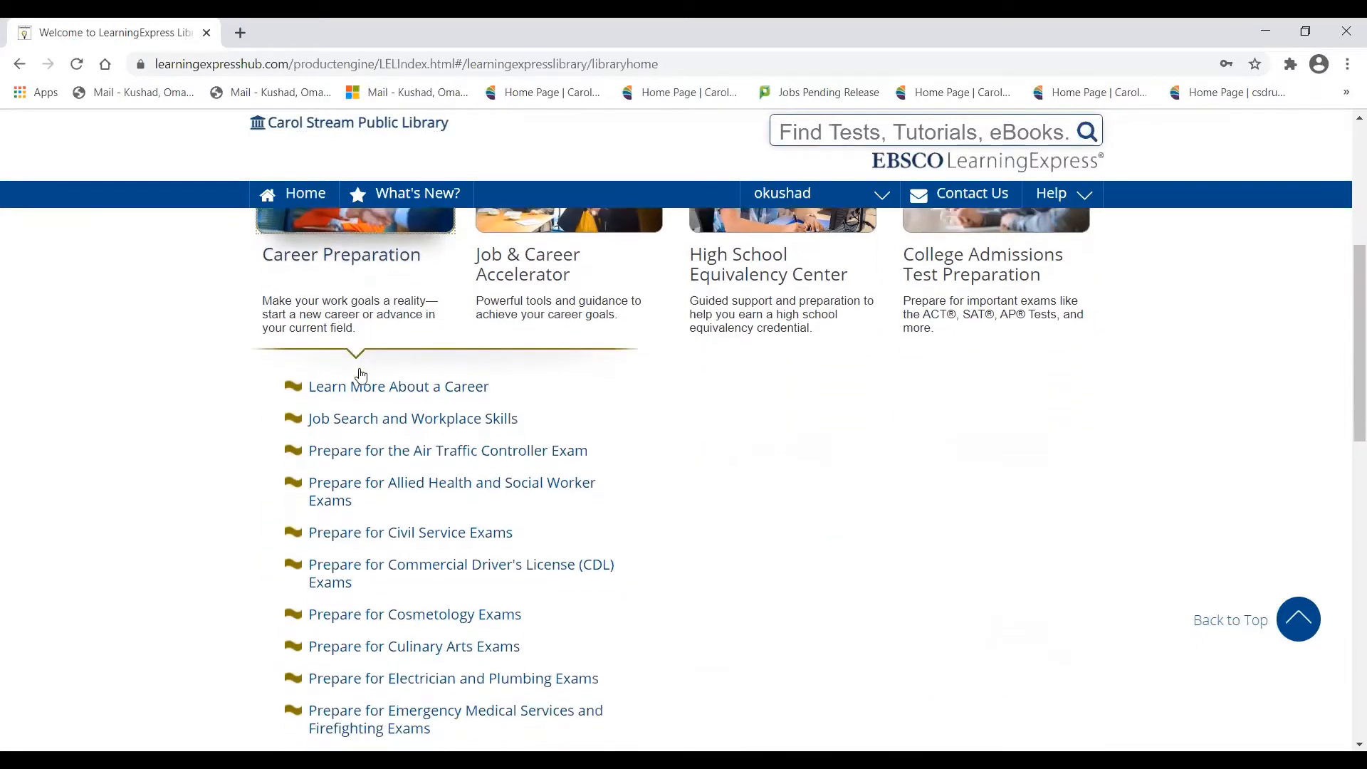
pyautogui.scroll(1, 359, 356)
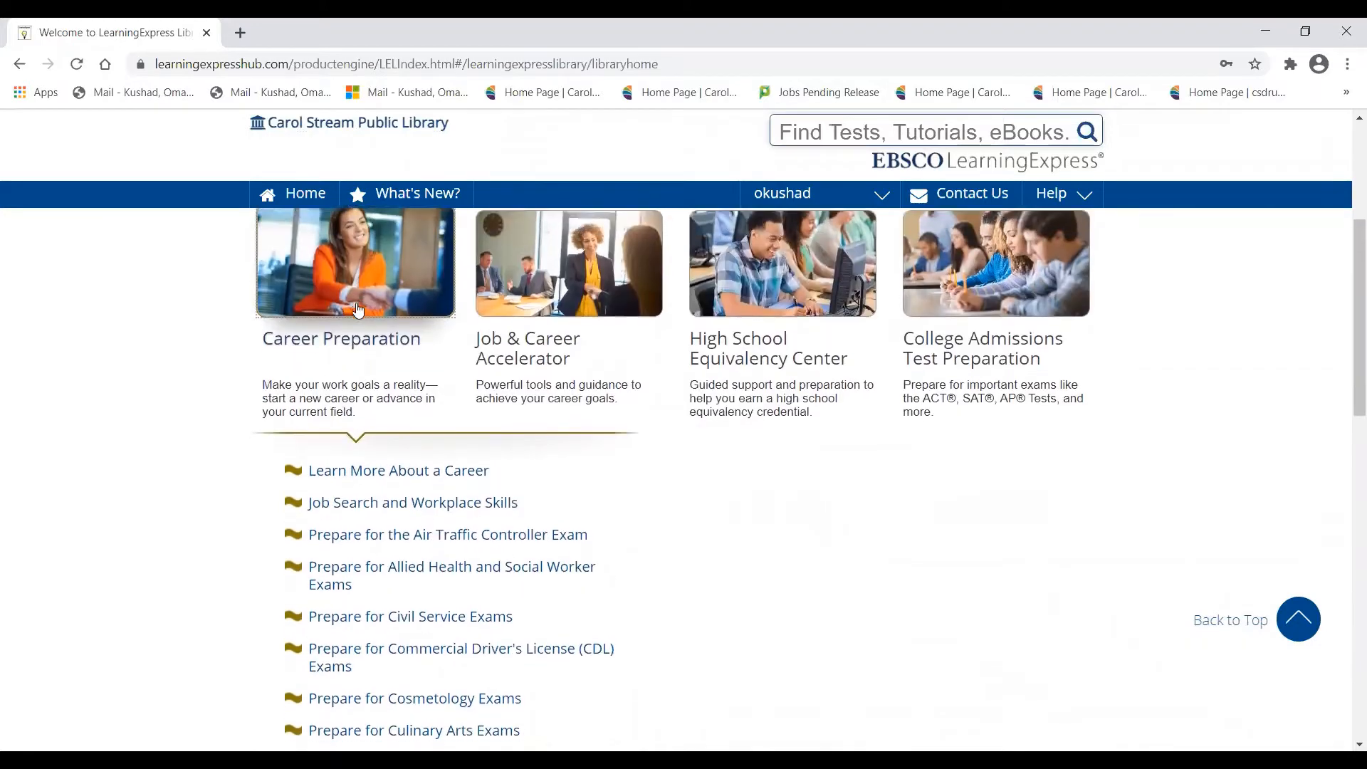
pyautogui.scroll(-2, 357, 310)
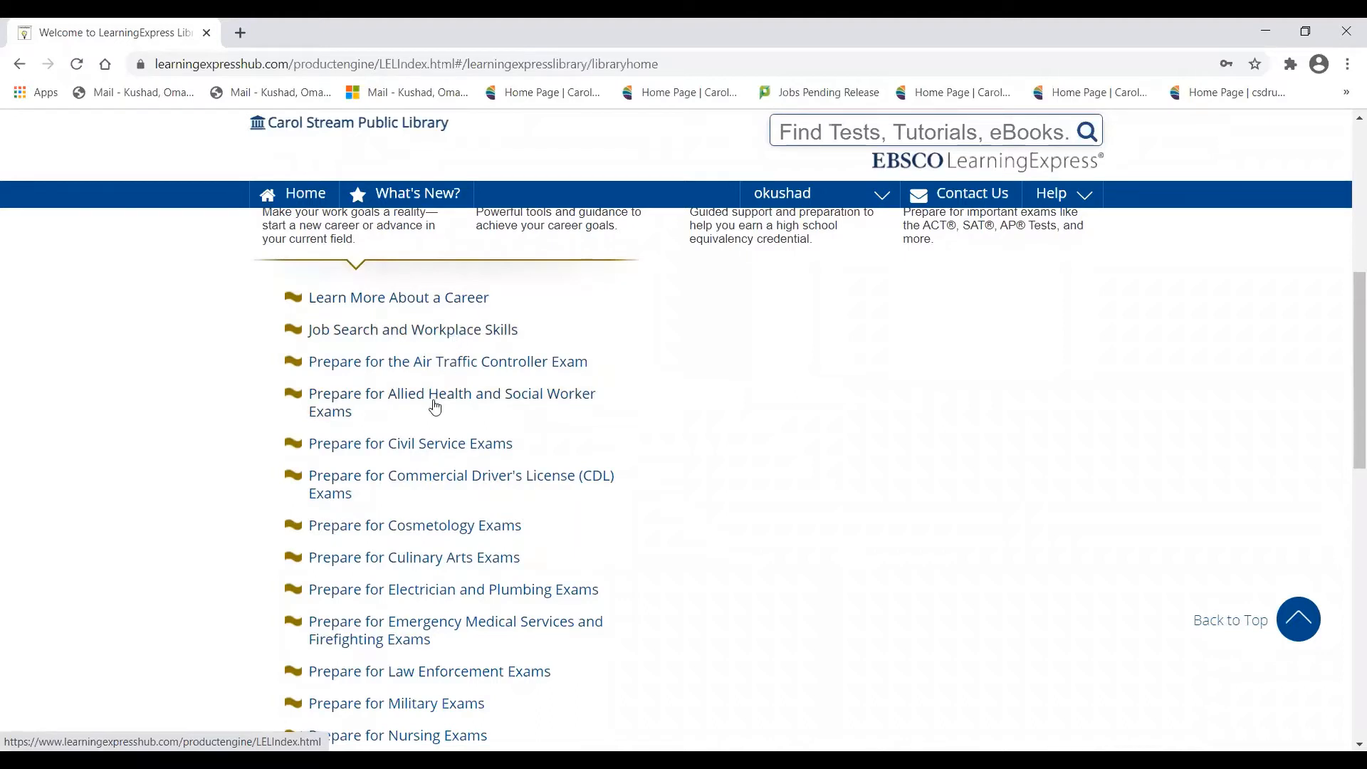
pyautogui.scroll(-2, 435, 407)
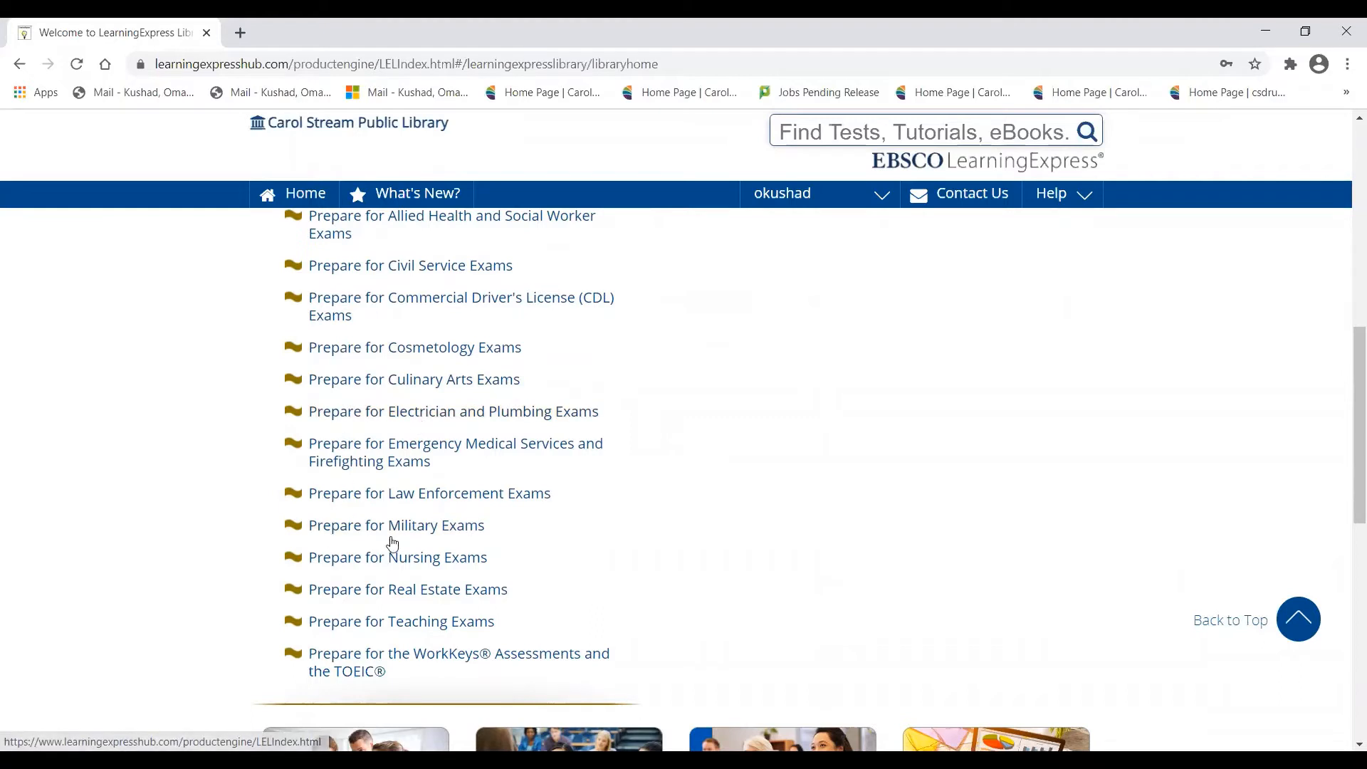
pyautogui.scroll(3, 134, 430)
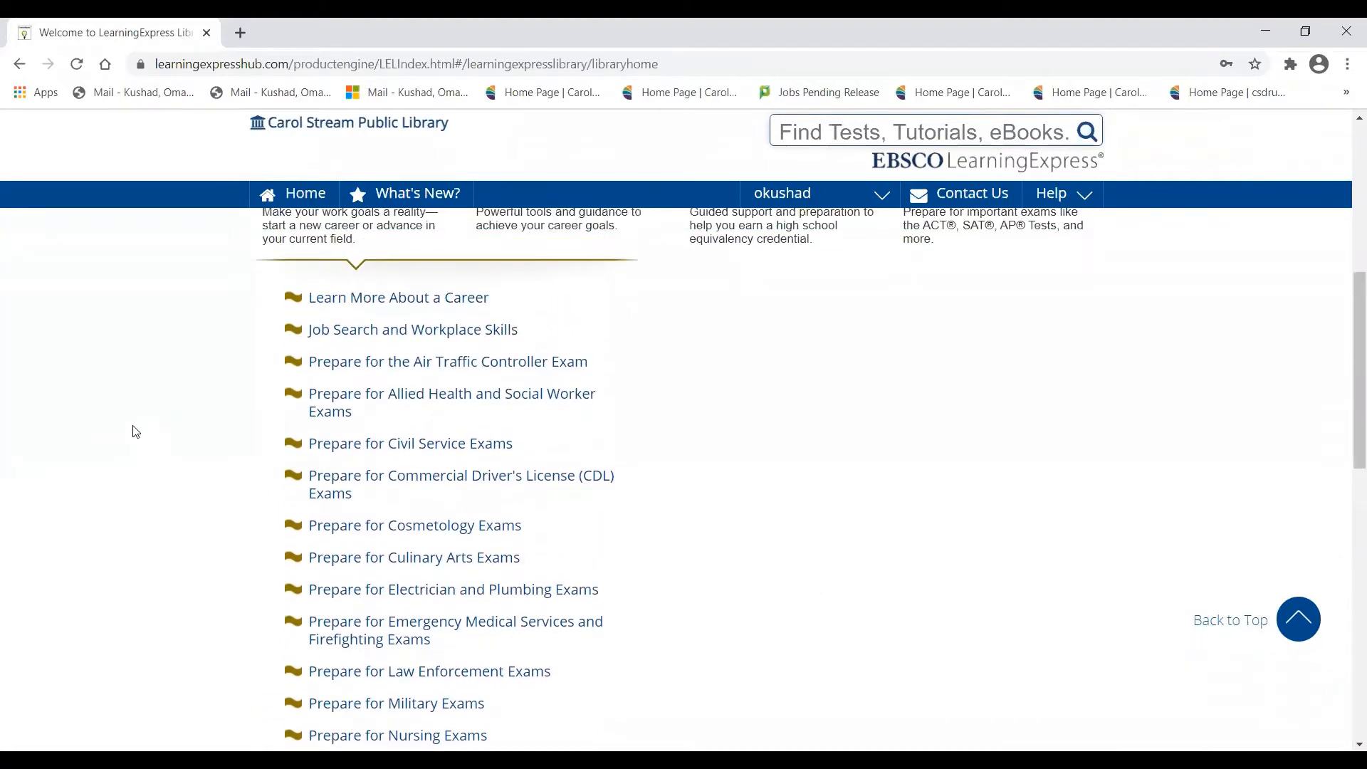
pyautogui.scroll(3, 134, 431)
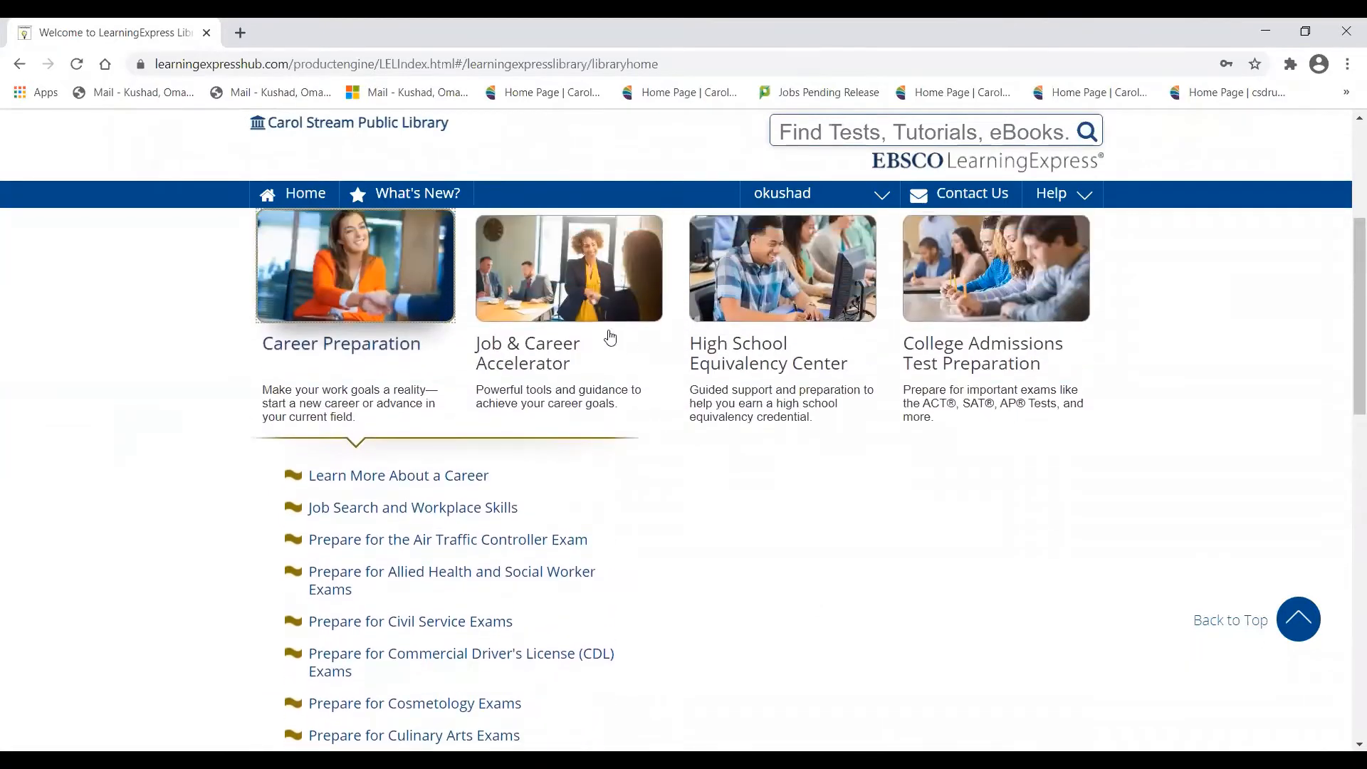
# Step: Expand the Job & Career Accelerator tile and scroll through its links
pyautogui.click(562, 368)
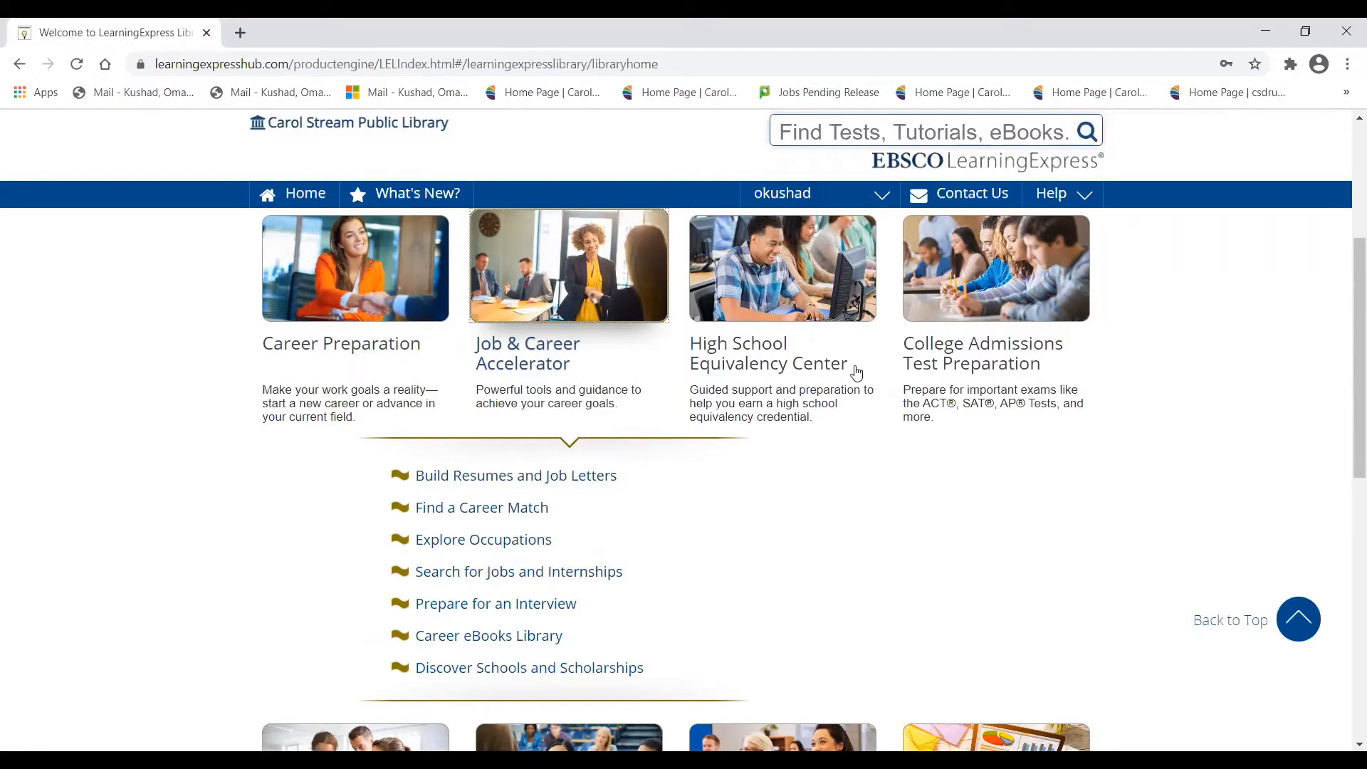
pyautogui.scroll(-3, 833, 399)
pyautogui.scroll(-2, 833, 399)
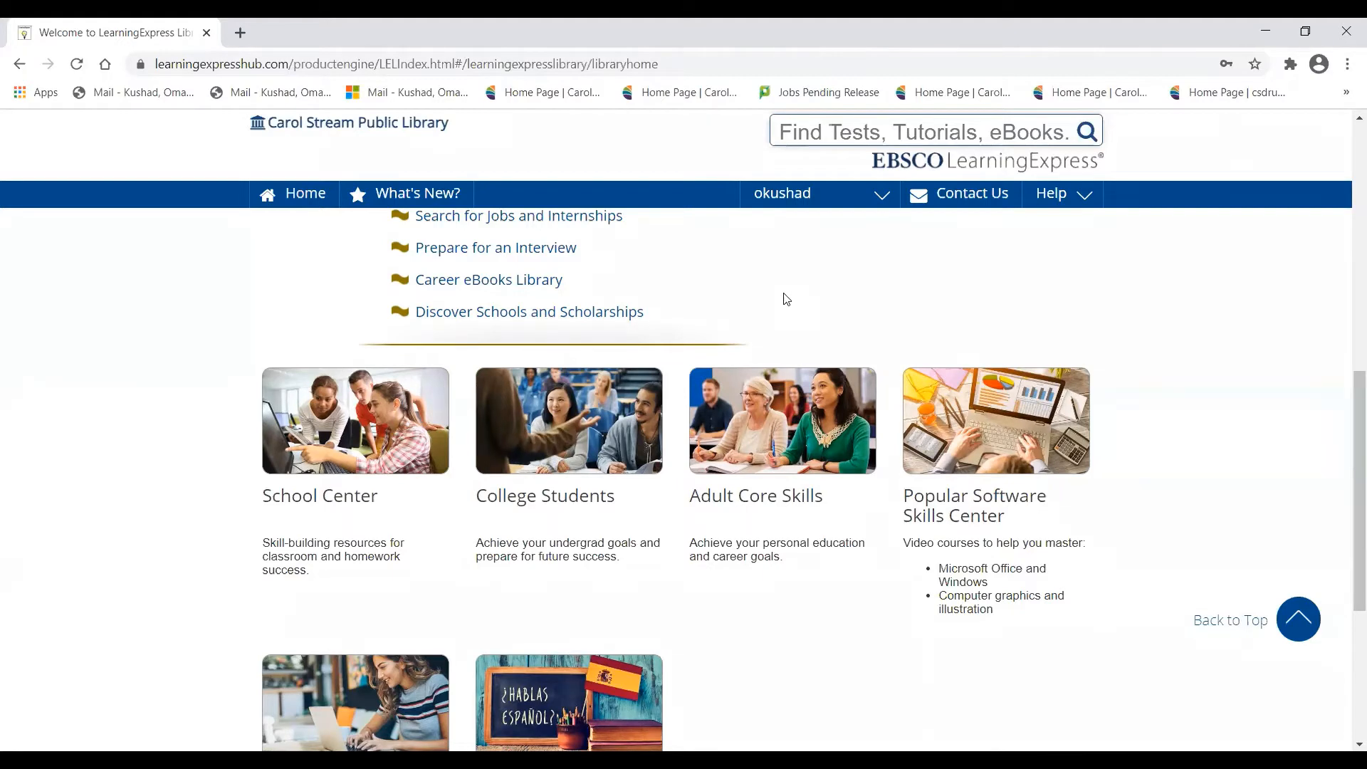
pyautogui.scroll(-1, 785, 299)
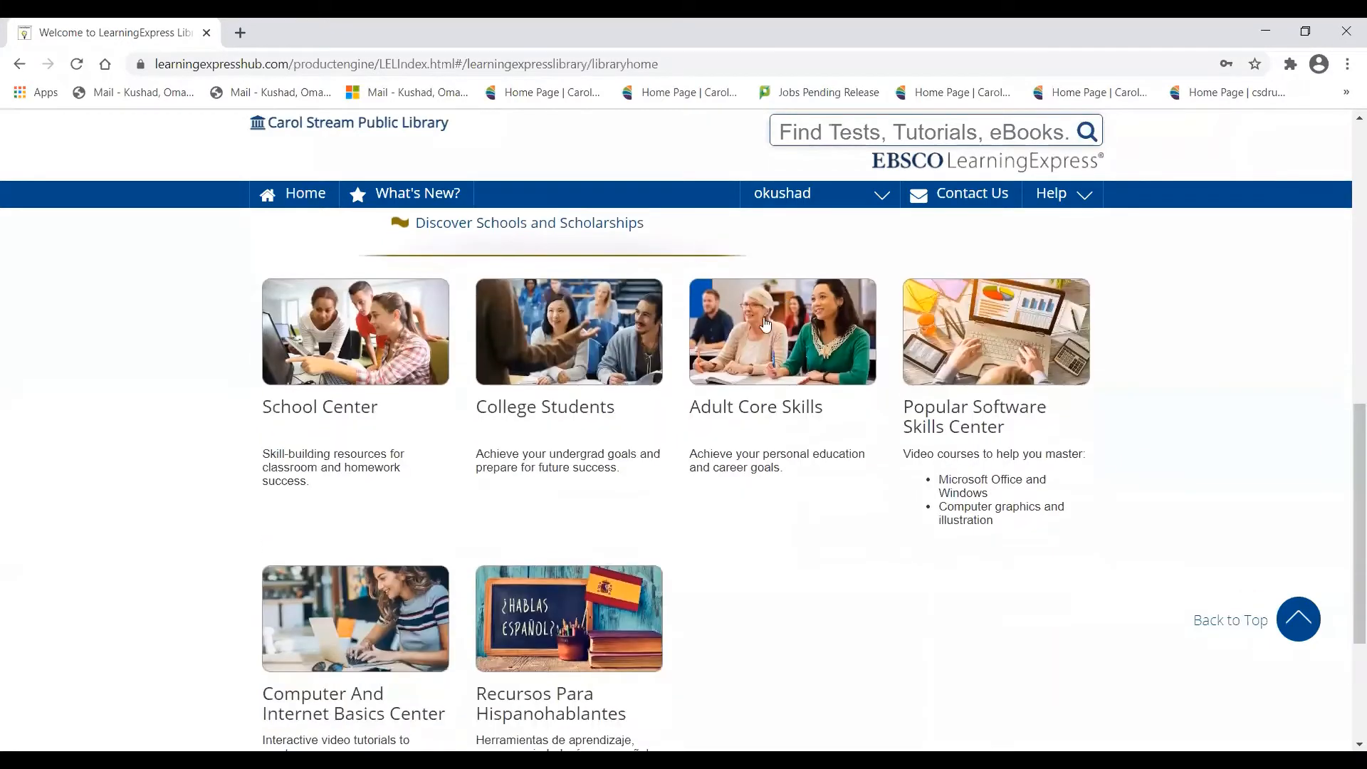
# Step: Preview Adult Core Skills, Popular Software and Computer Basics, then re-expand Job & Career Accelerator
pyautogui.click(804, 327)
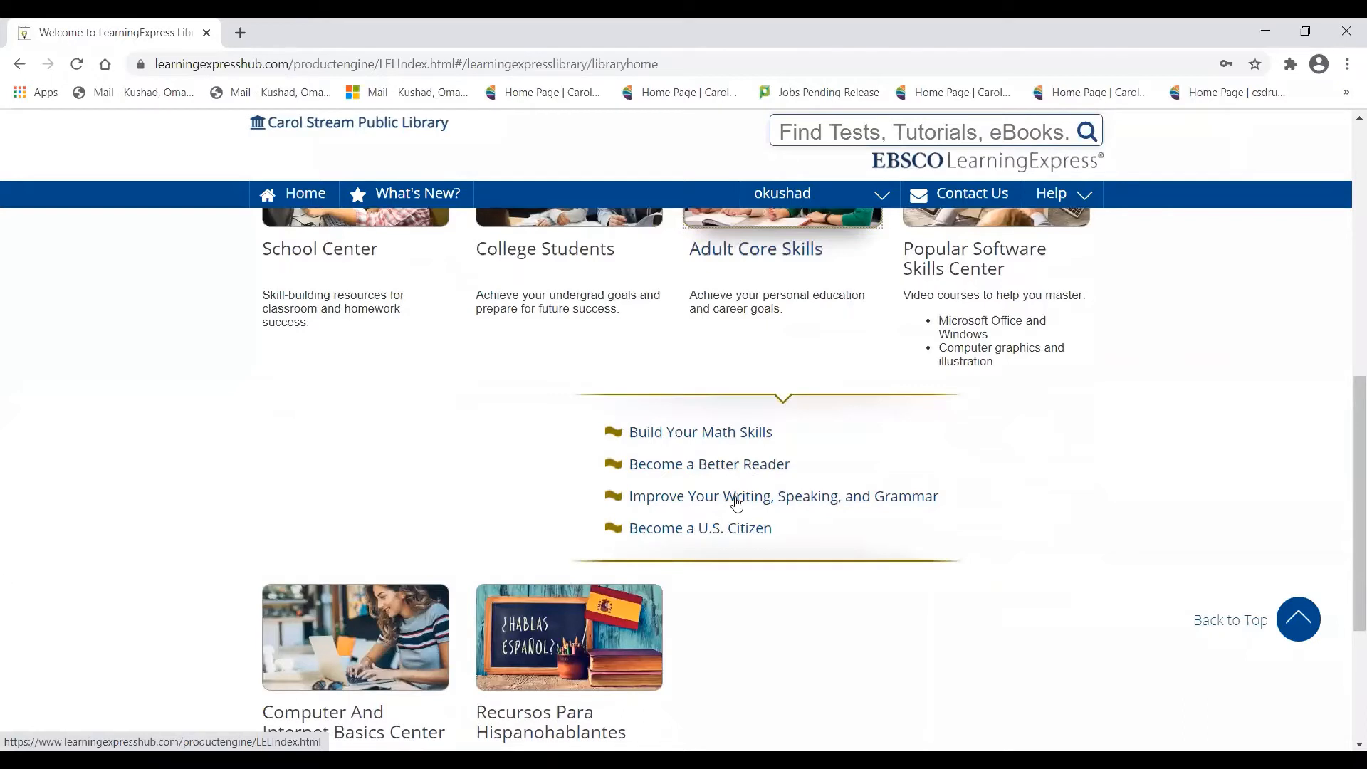
pyautogui.scroll(3, 737, 504)
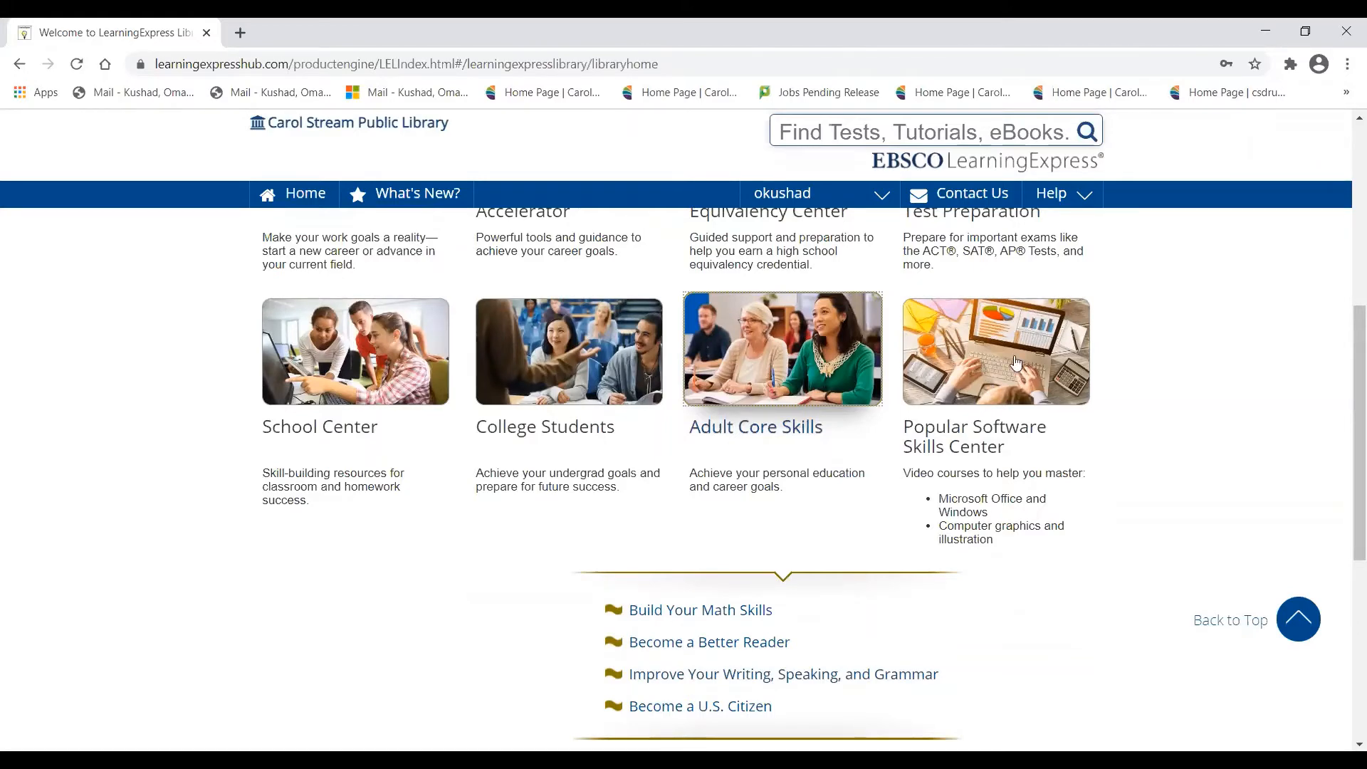
pyautogui.click(1016, 363)
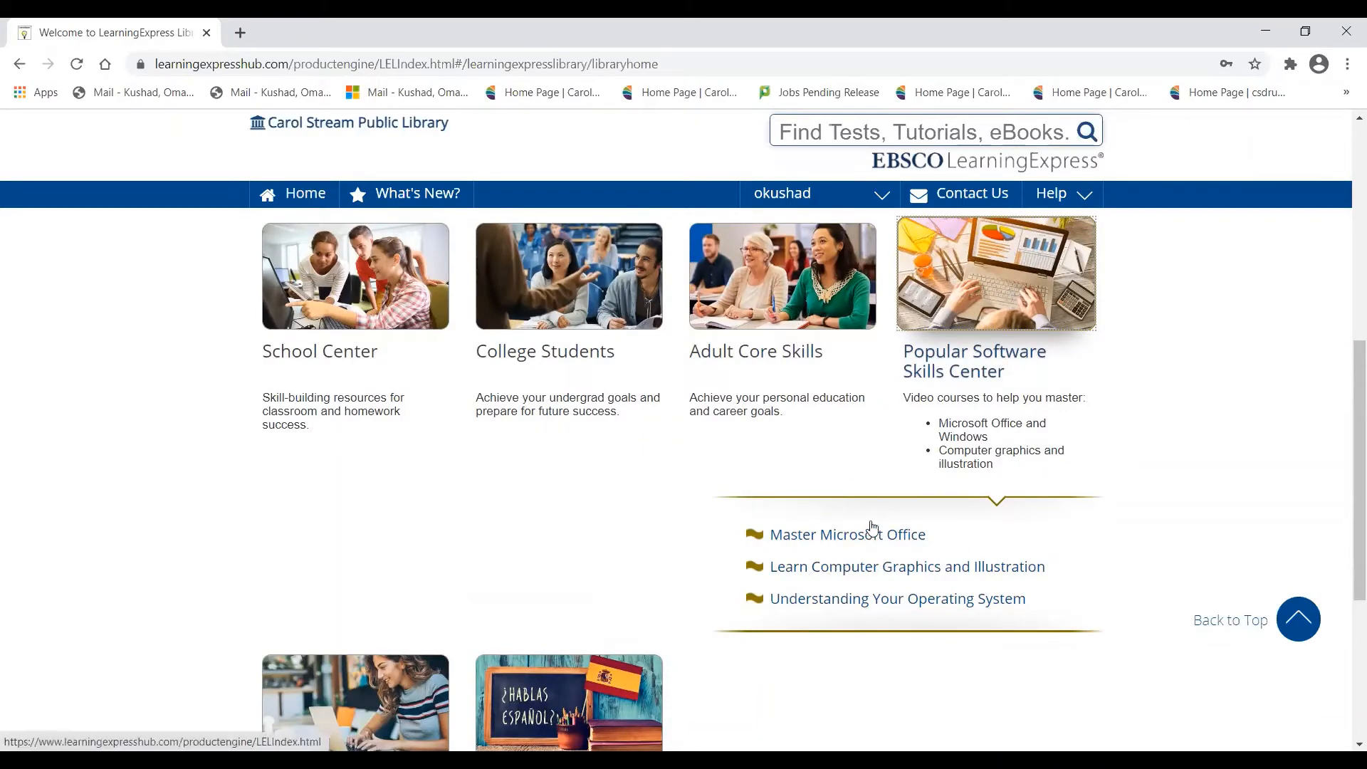
pyautogui.scroll(-3, 847, 552)
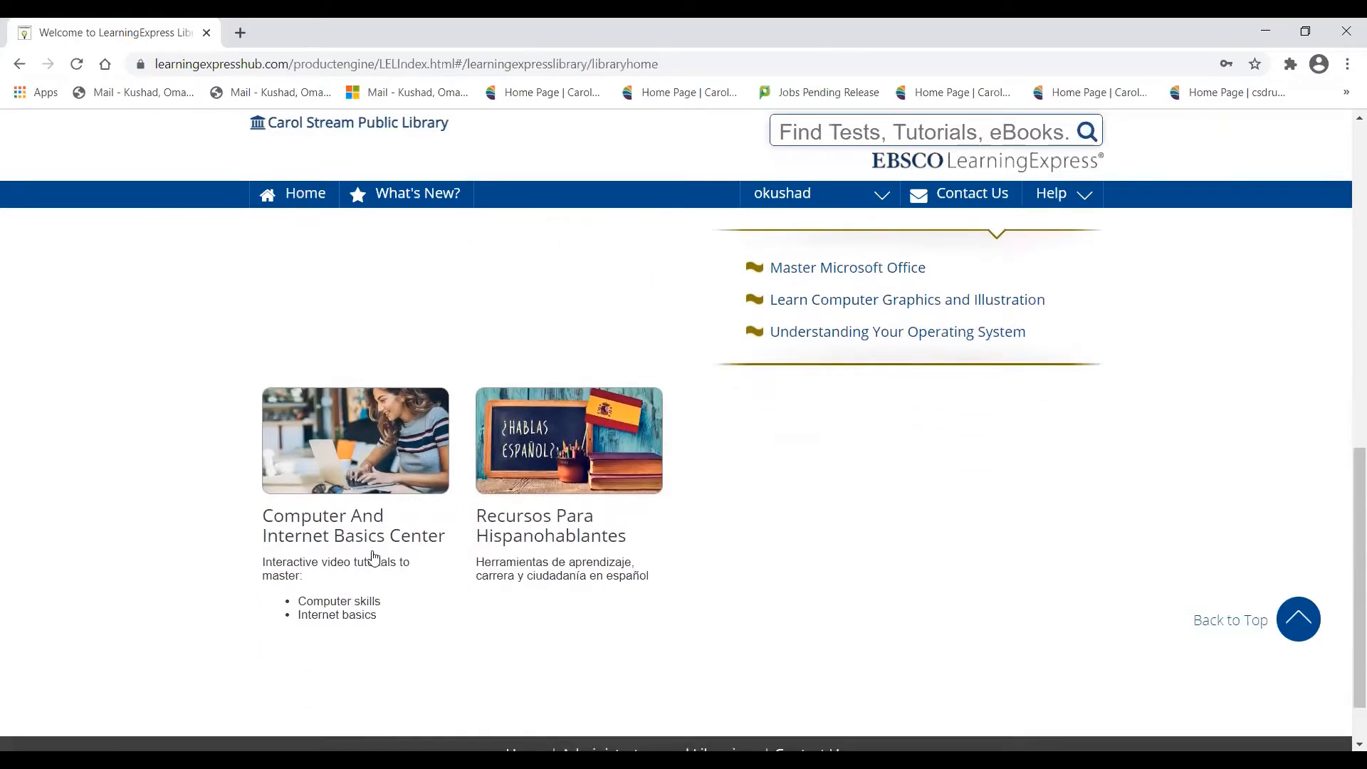
pyautogui.click(368, 458)
pyautogui.scroll(1, 314, 677)
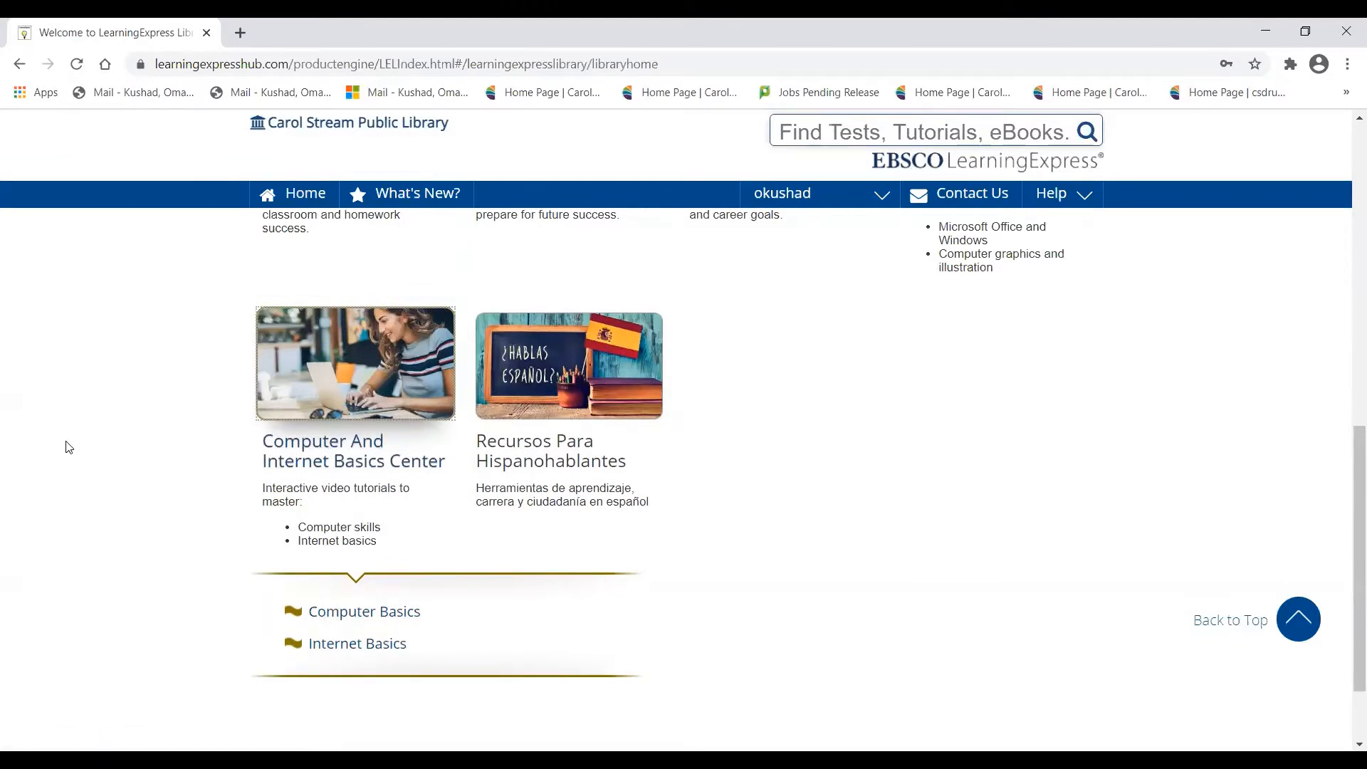
pyautogui.scroll(1, 68, 447)
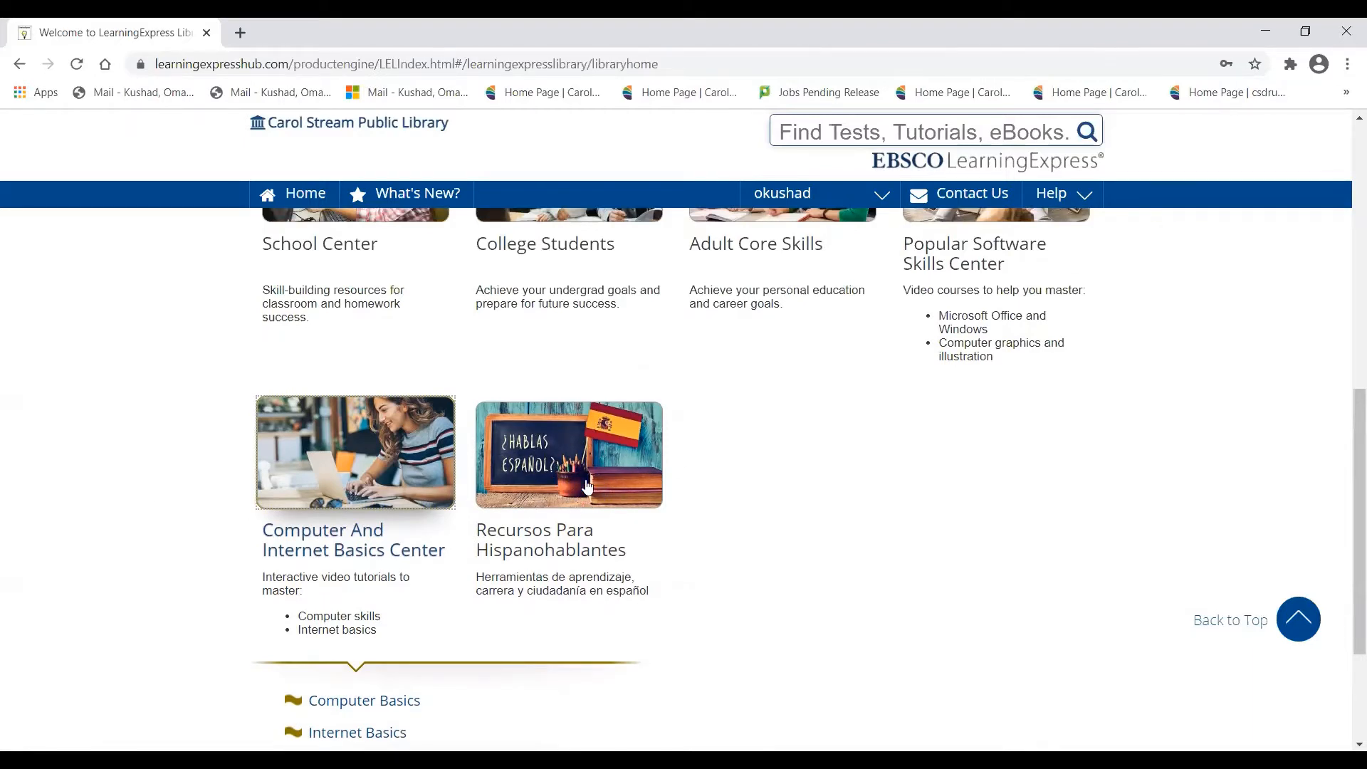
pyautogui.scroll(3, 605, 486)
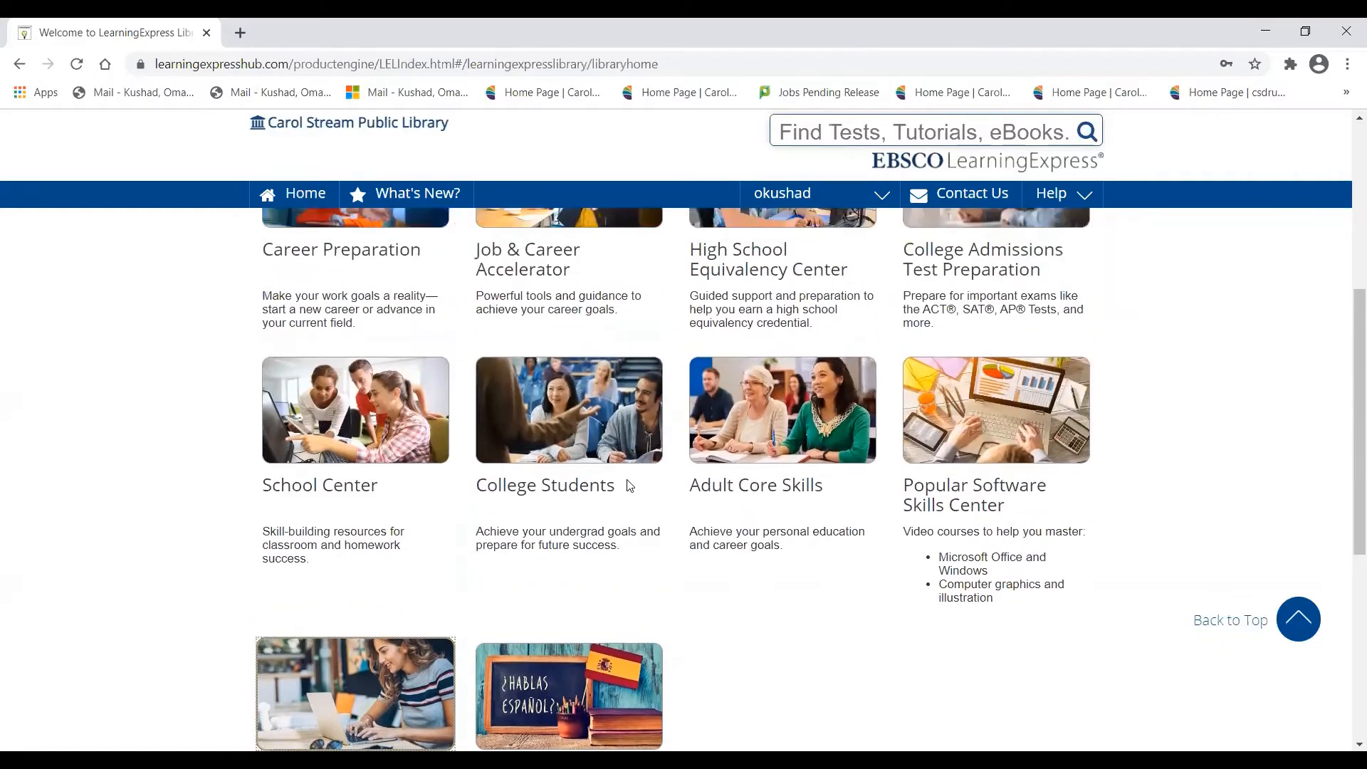
pyautogui.scroll(1, 629, 486)
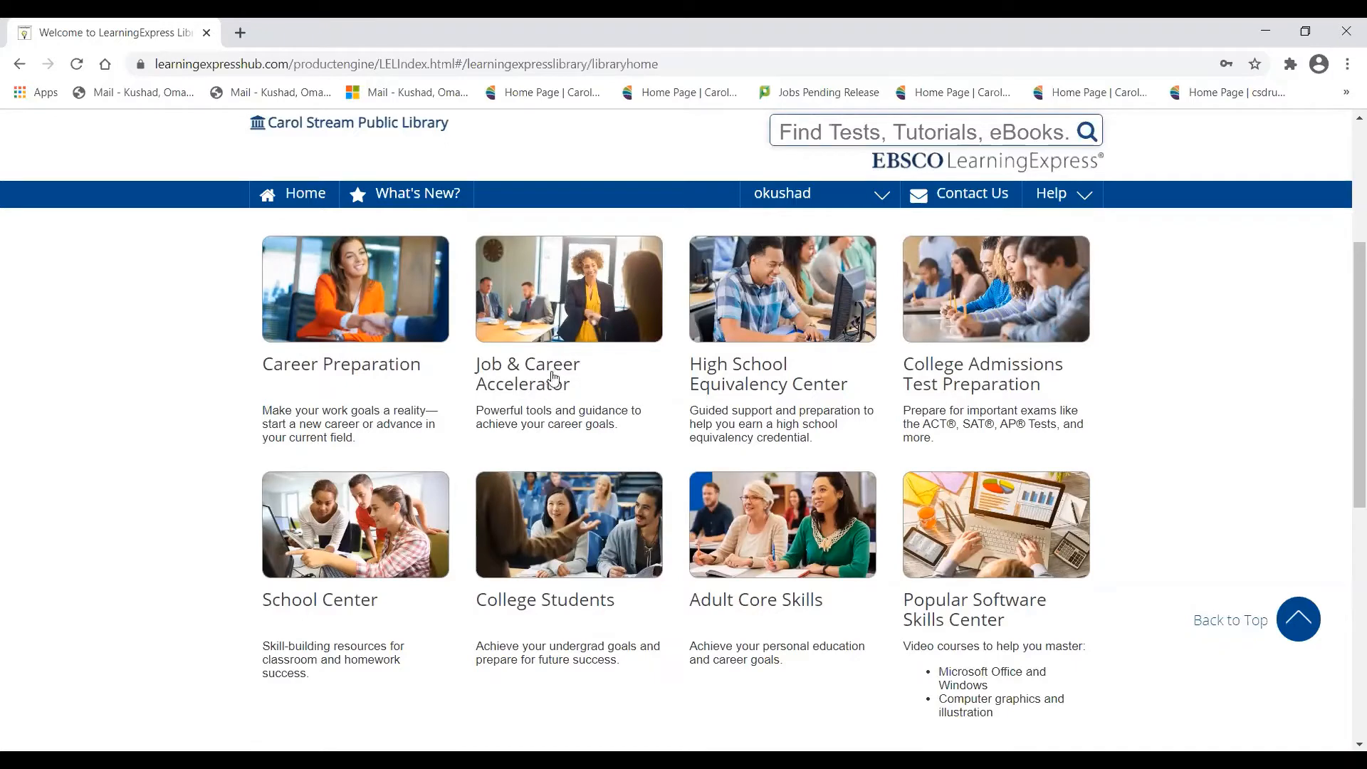
pyautogui.click(553, 377)
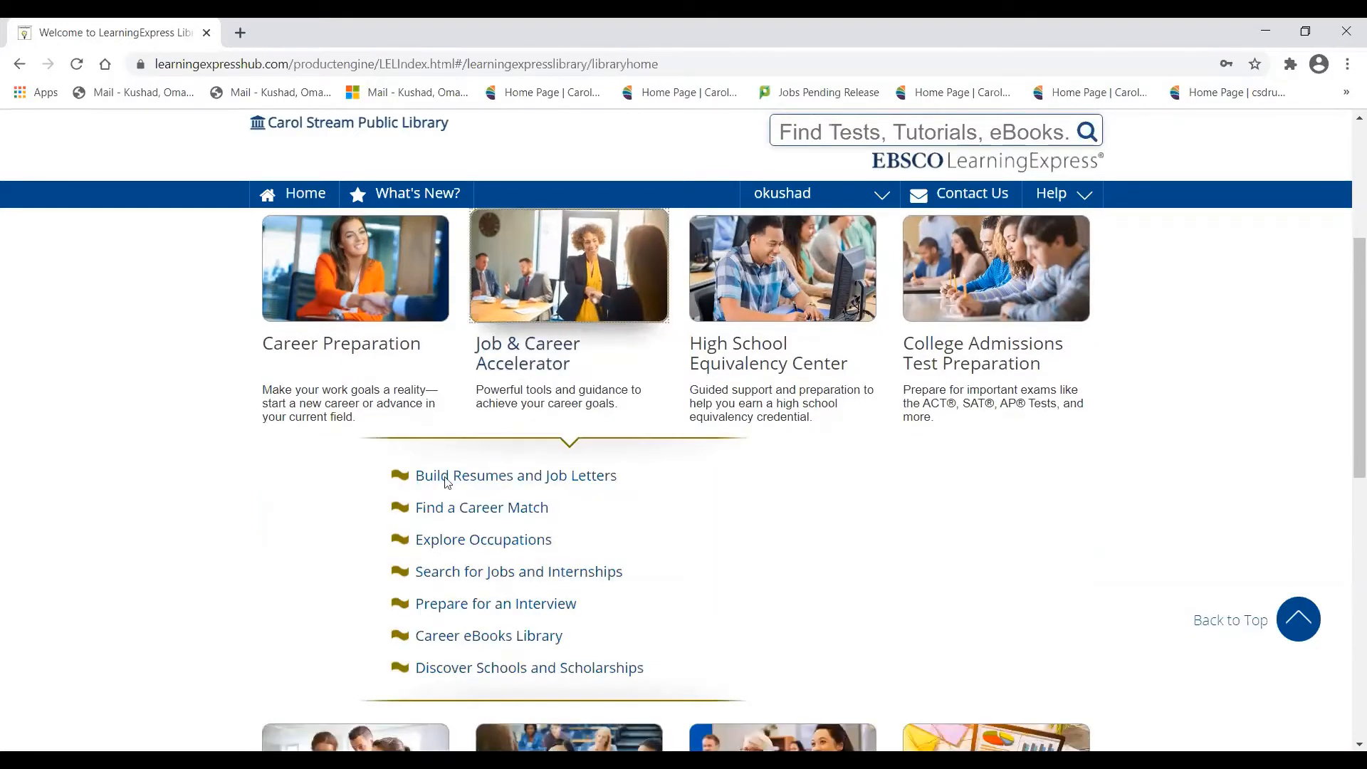
# Step: Open Build Resumes and Job Letters to reach the Job & Career Accelerator centre and browse its tools
pyautogui.click(497, 484)
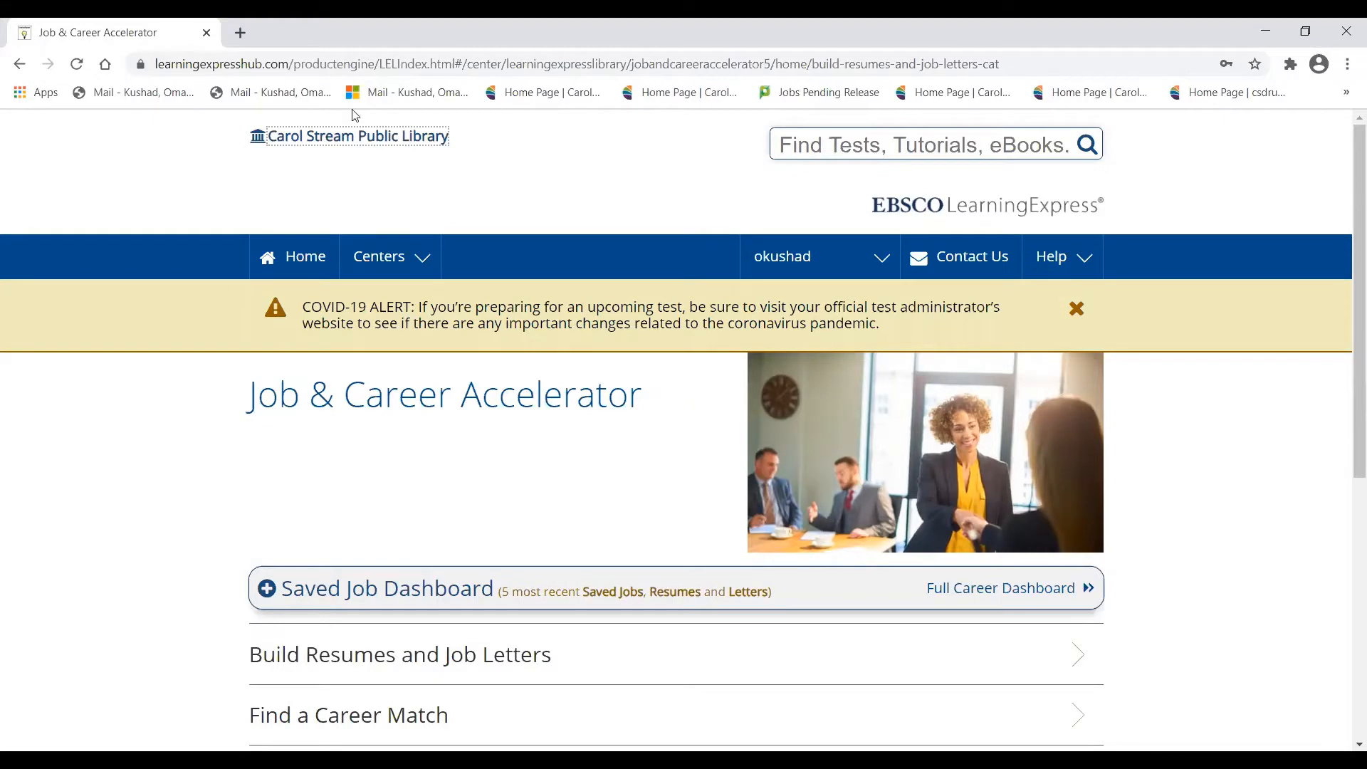
pyautogui.scroll(-4, 180, 405)
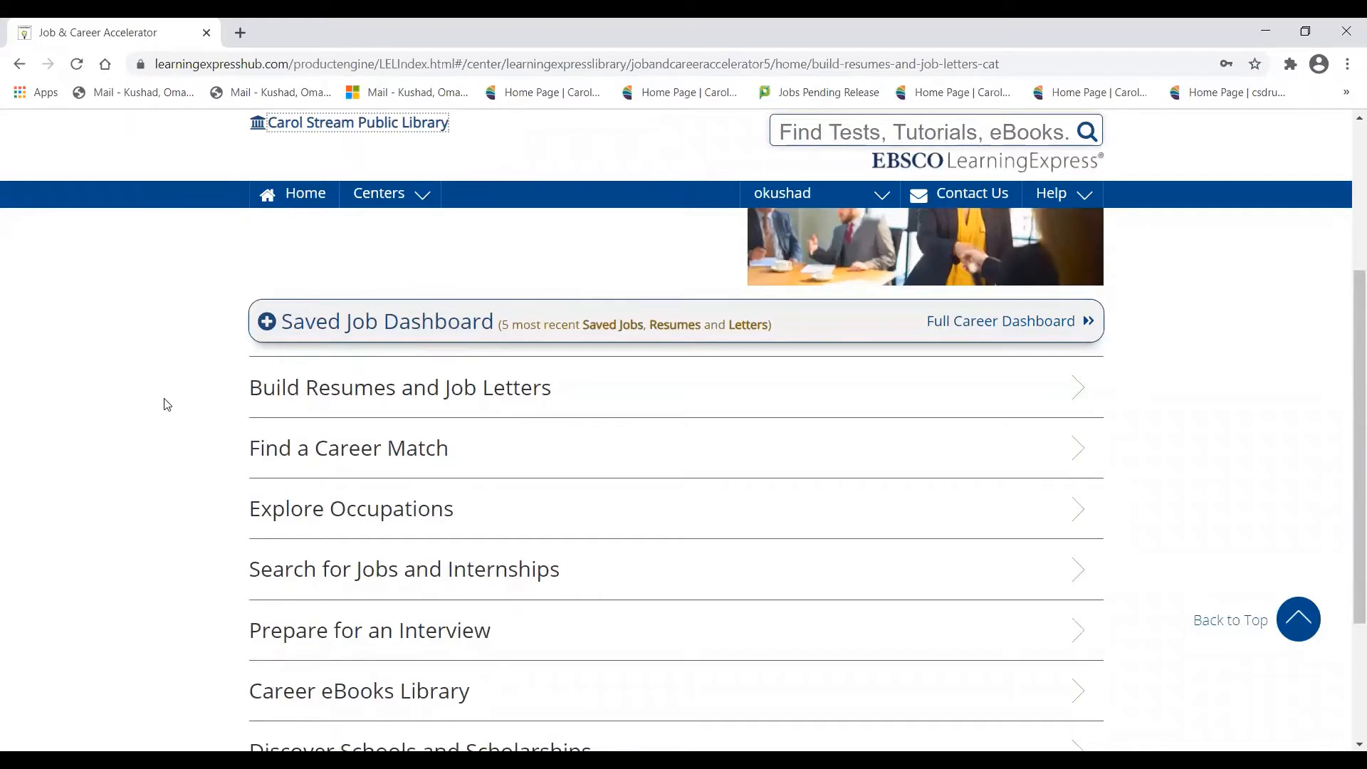
pyautogui.scroll(-1, 166, 407)
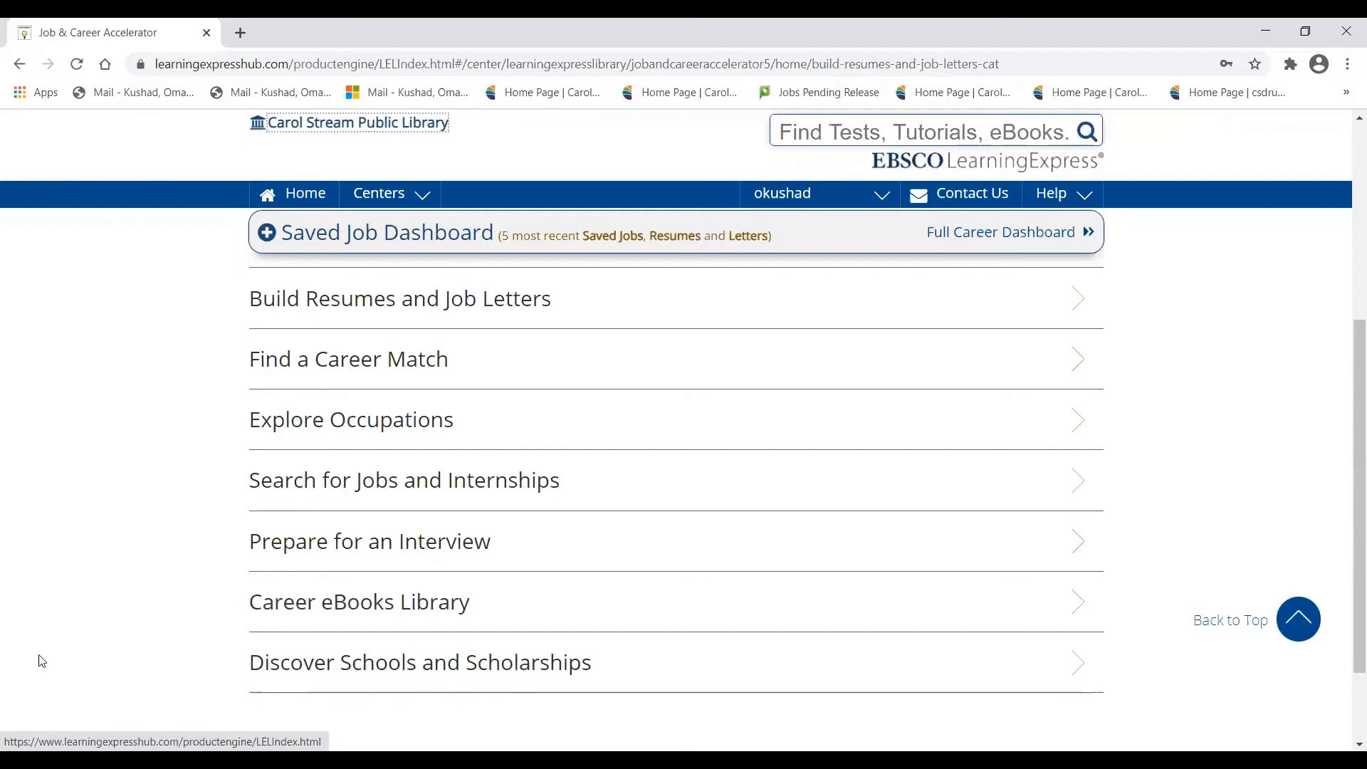
pyautogui.scroll(1, 107, 637)
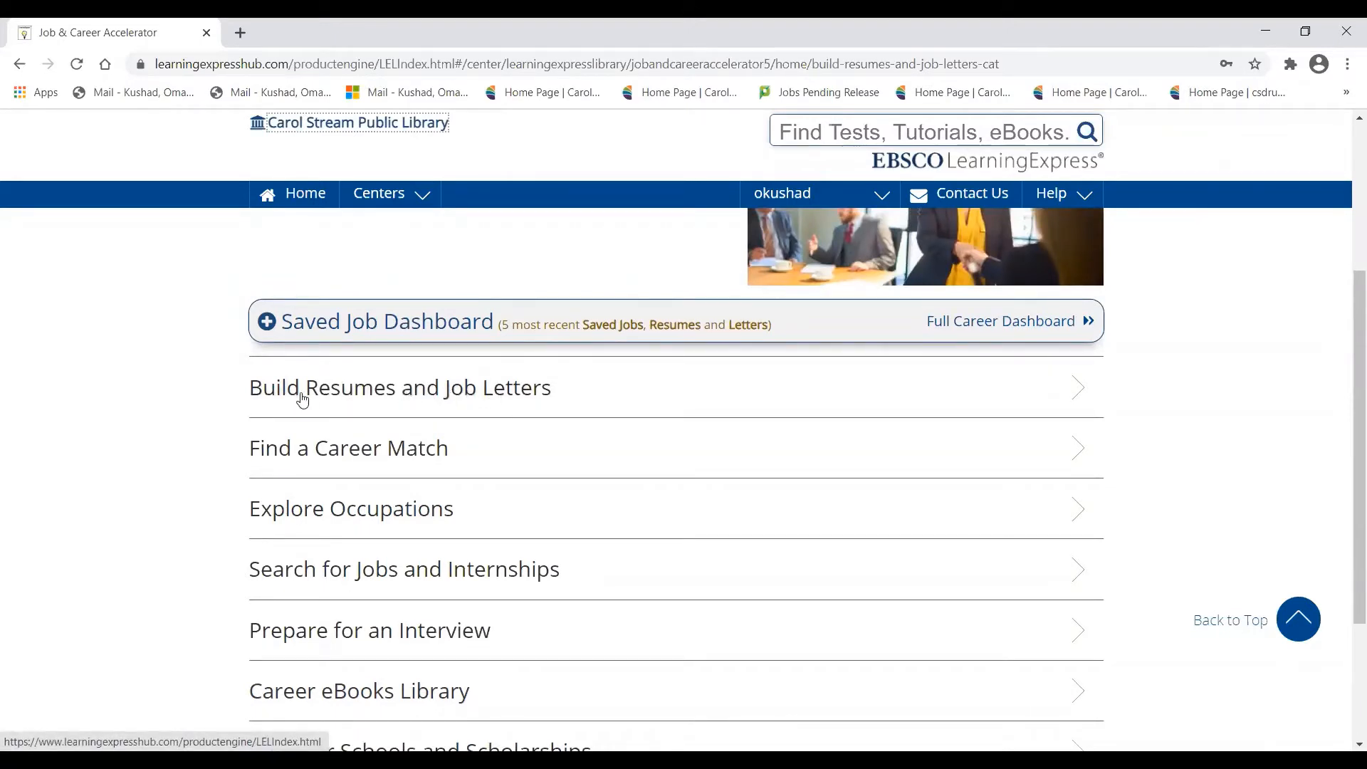
pyautogui.click(391, 399)
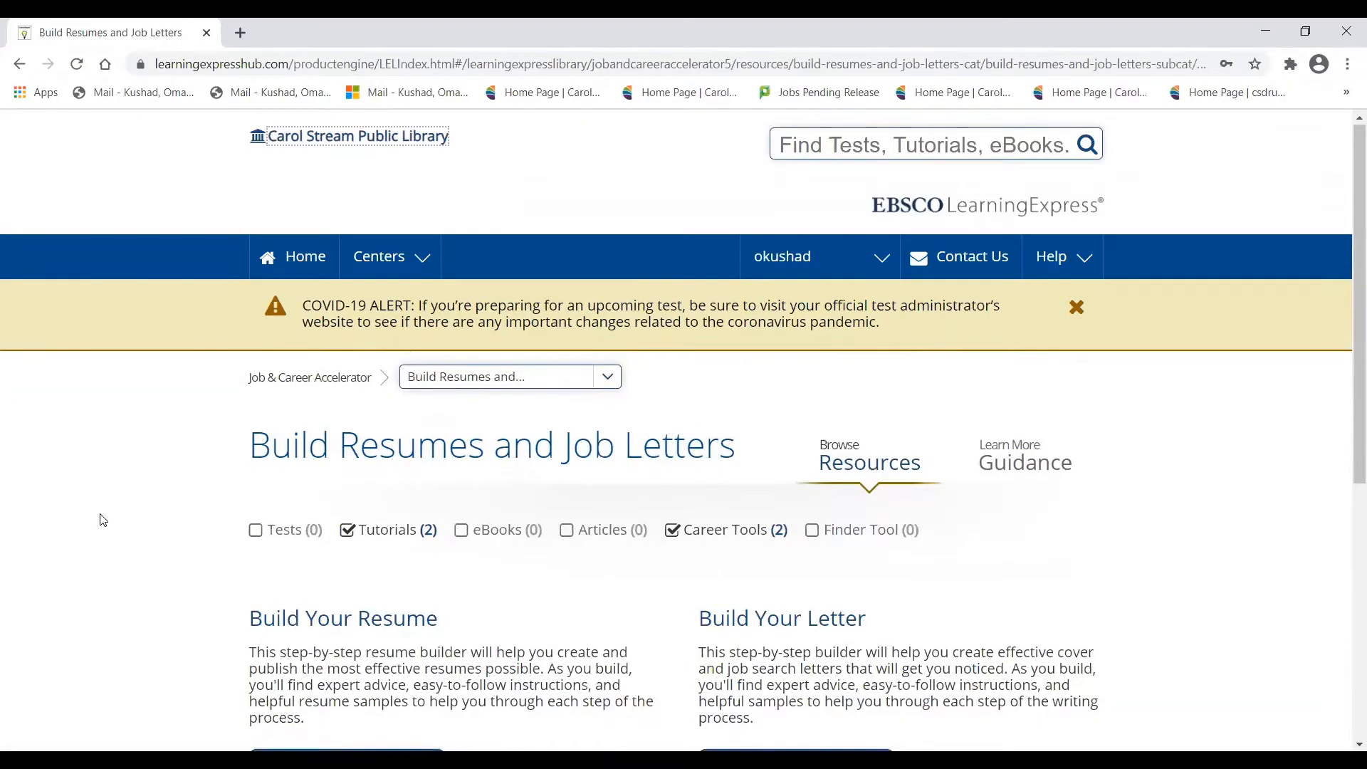
pyautogui.scroll(-4, 100, 519)
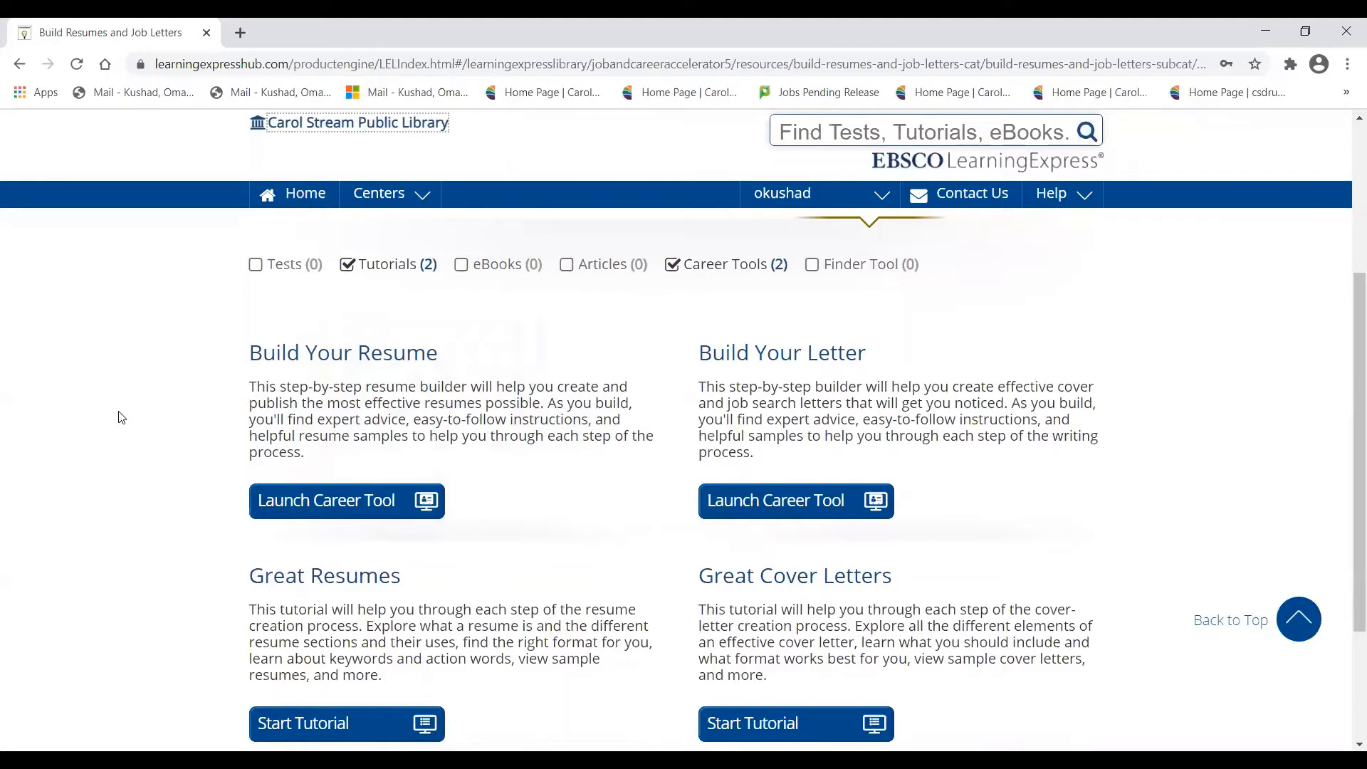
pyautogui.scroll(-1, 121, 417)
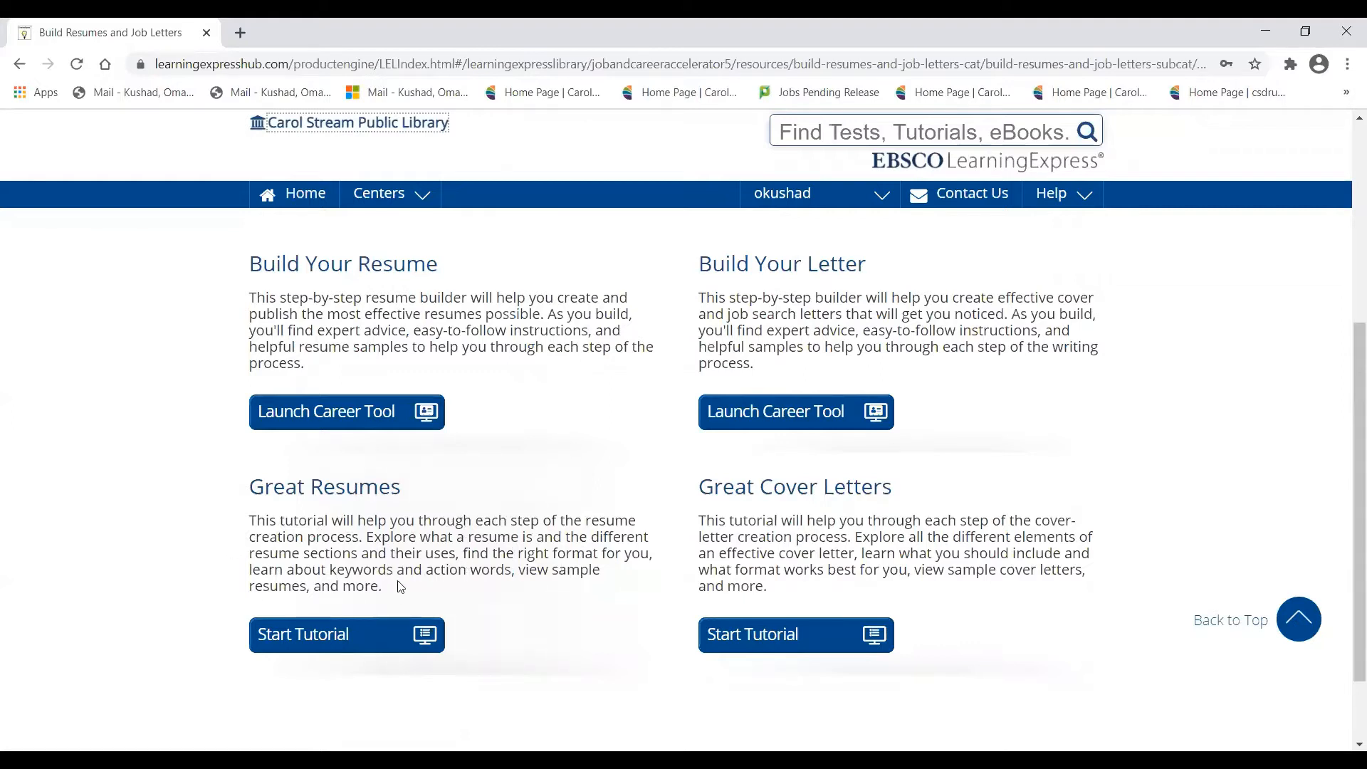
# Step: Open the Great Resumes tutorial and view its Course Introduction and Course Summary
pyautogui.click(345, 639)
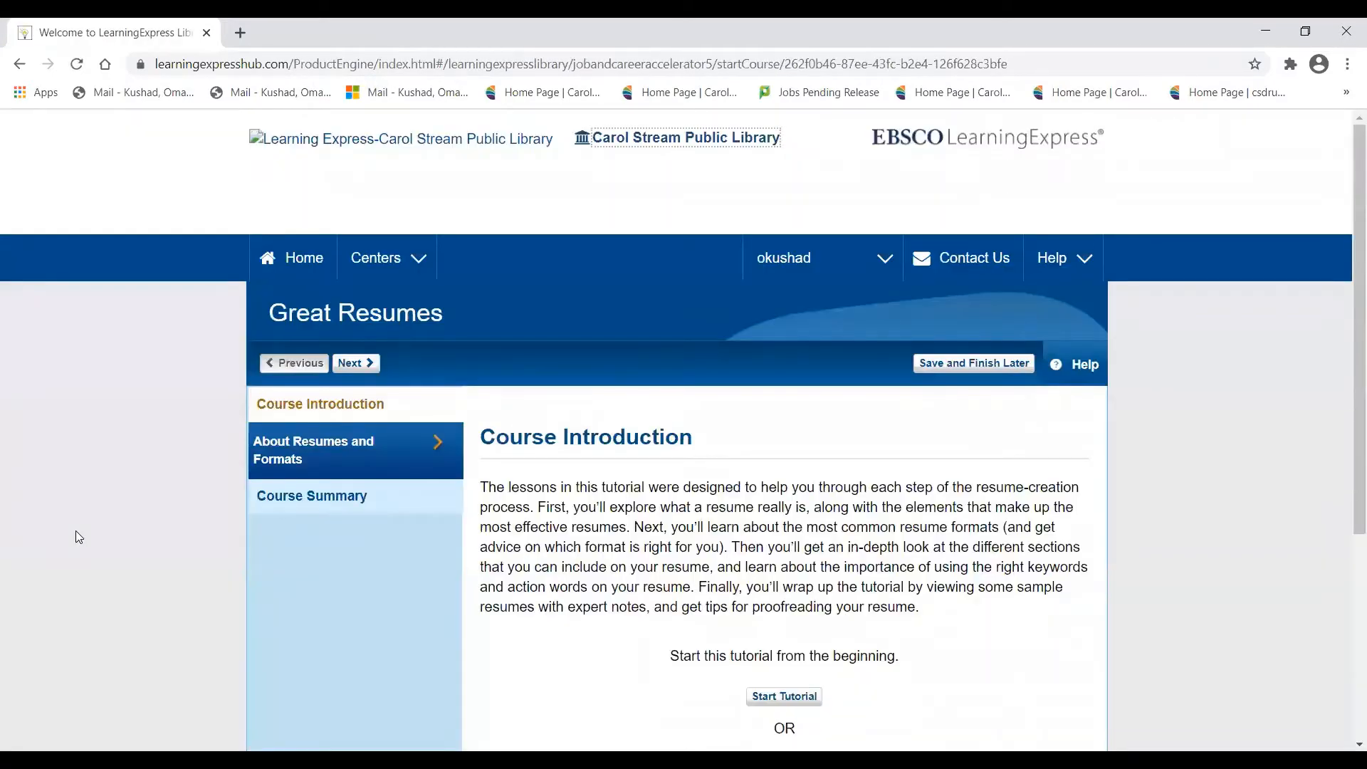
pyautogui.scroll(-1, 76, 531)
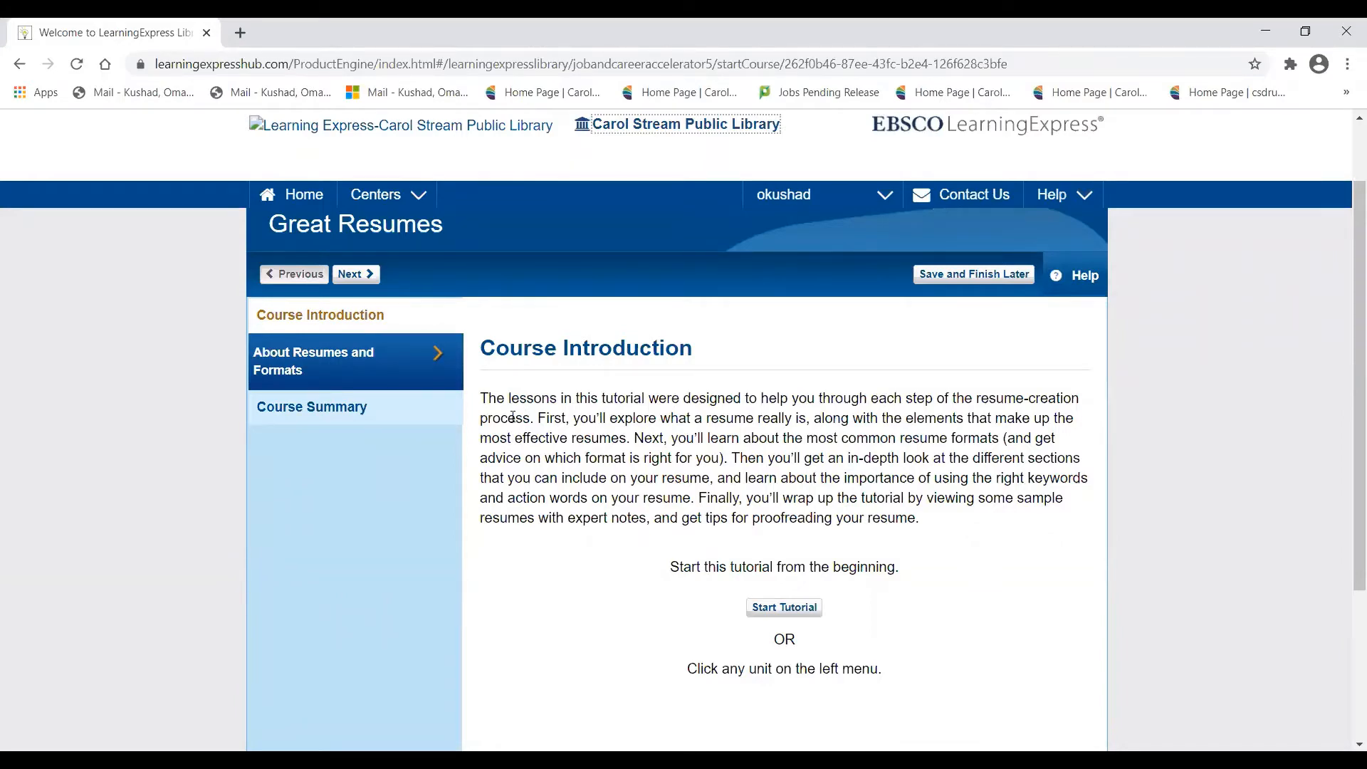
# Step: Start the tutorial and read the About Resumes and Formats introduction with Lessons 1–5
pyautogui.click(778, 609)
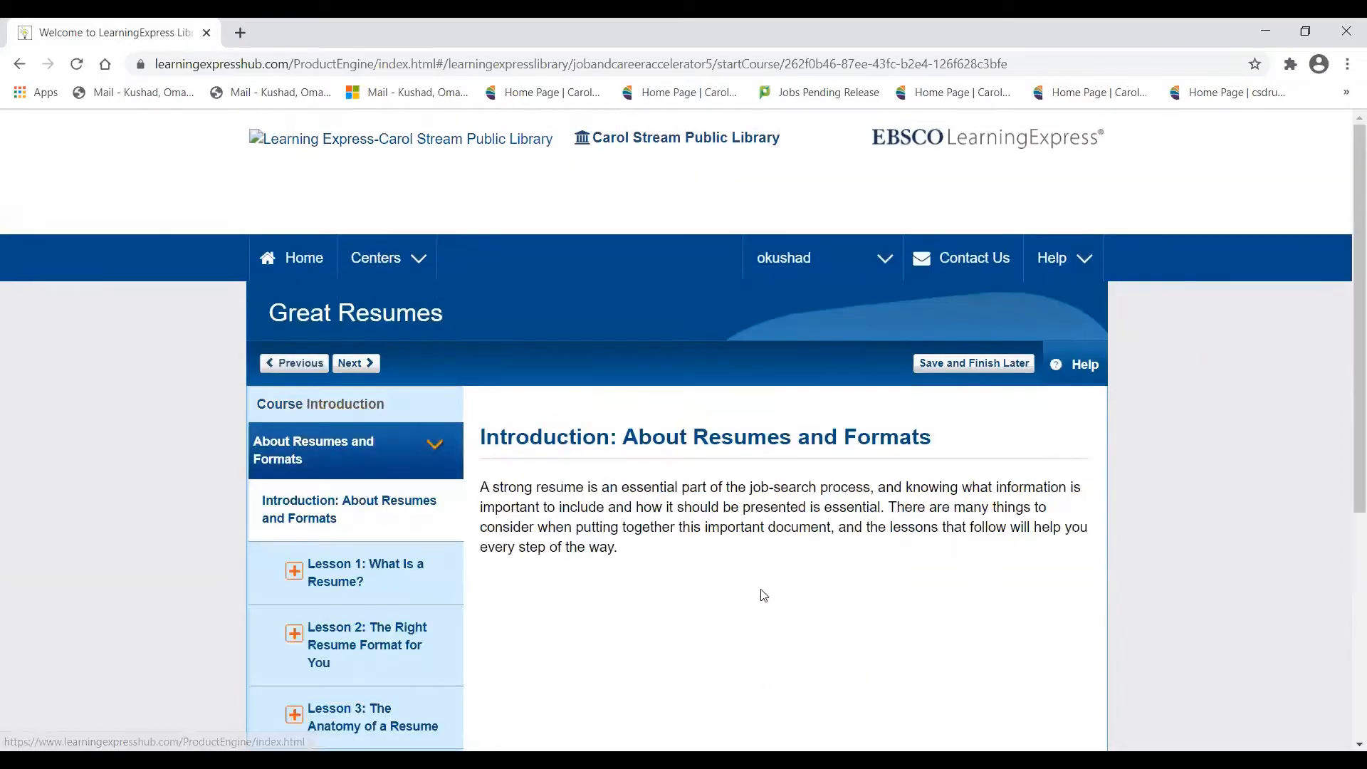
pyautogui.scroll(-1, 734, 569)
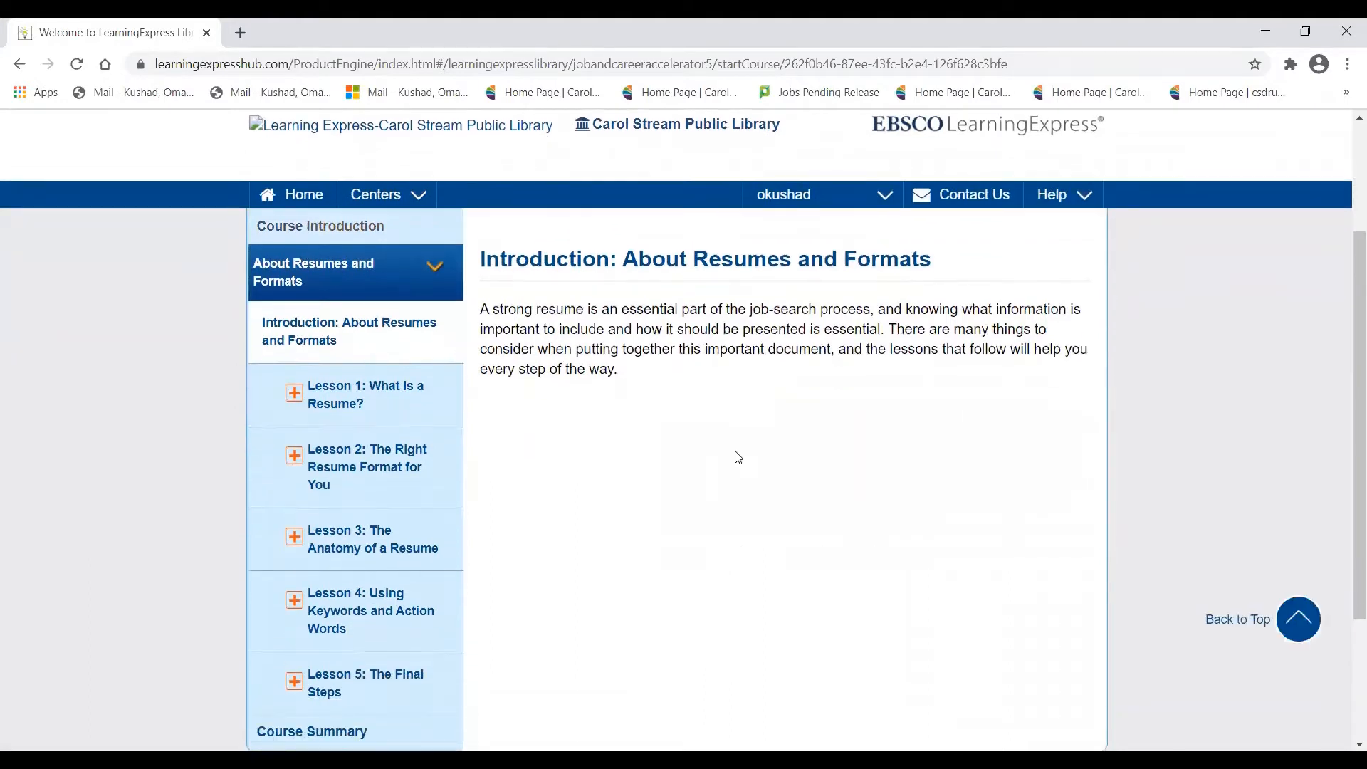
pyautogui.scroll(1, 686, 452)
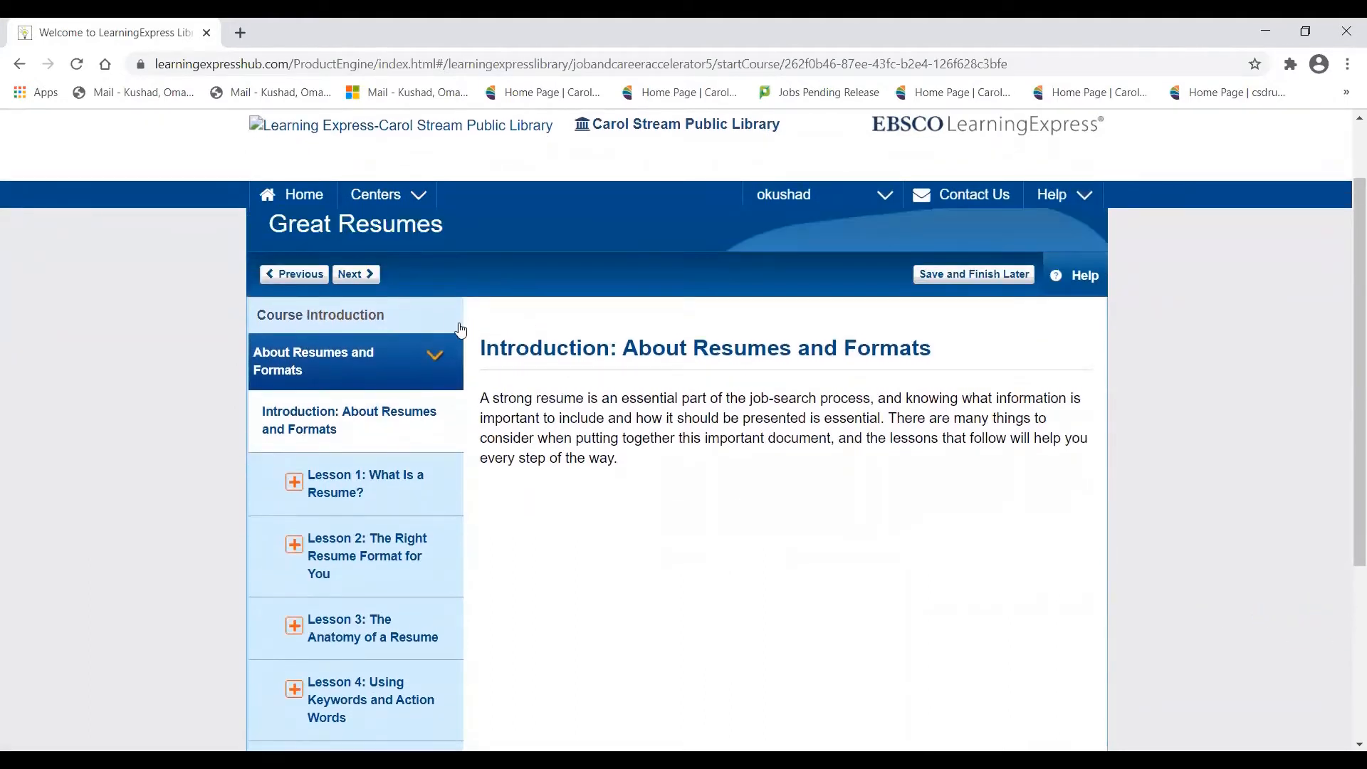
pyautogui.scroll(-3, 418, 484)
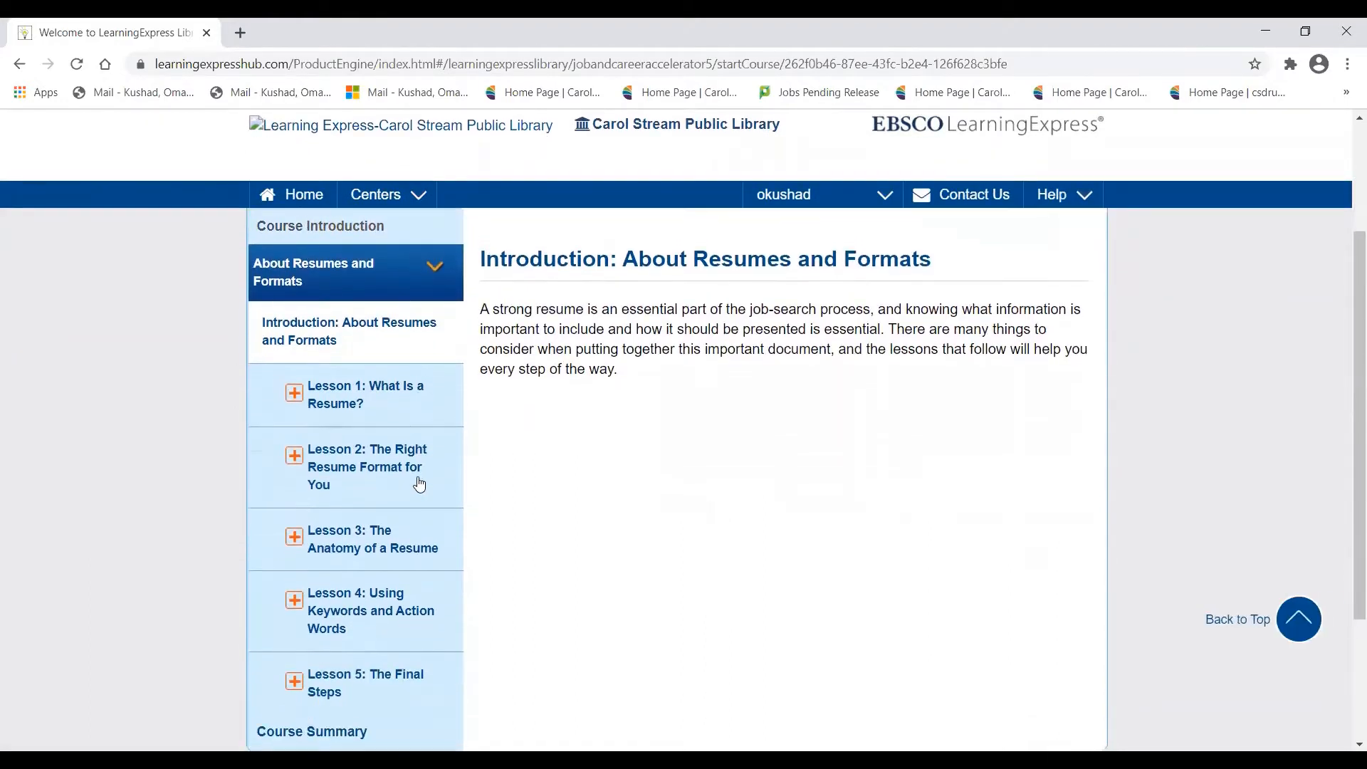
pyautogui.scroll(2, 355, 286)
pyautogui.scroll(3, 413, 598)
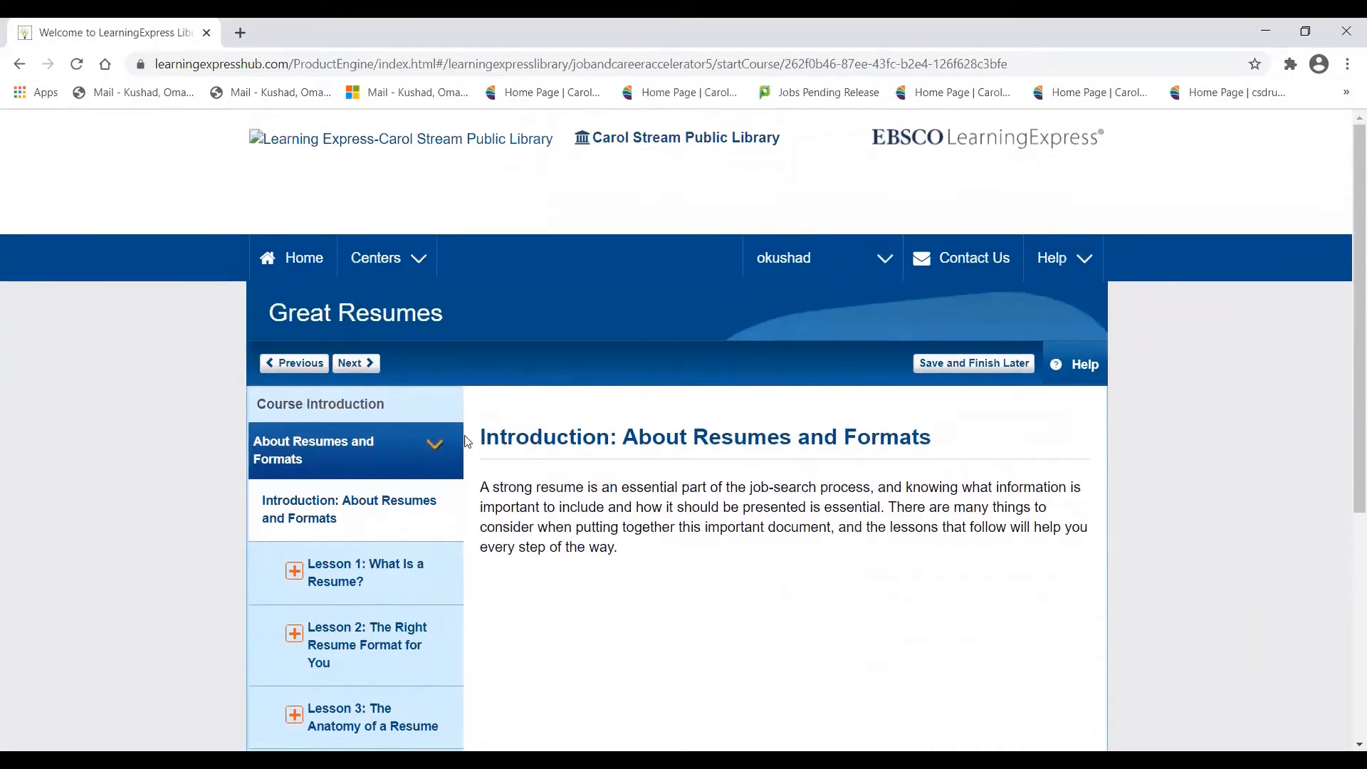
# Step: Advance through Lesson 1's 'What Is a Resume?' introduction to the Today's Resume page
pyautogui.click(368, 370)
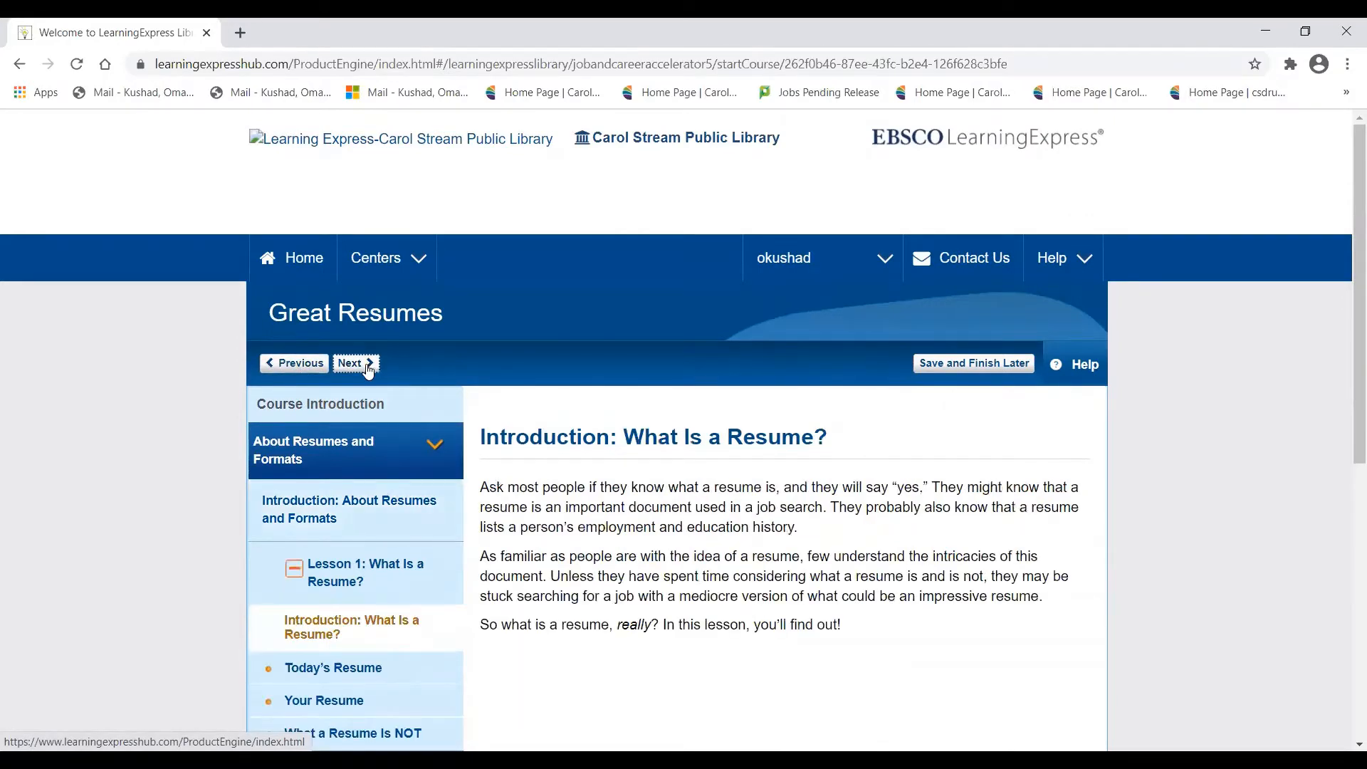
pyautogui.scroll(-1, 694, 431)
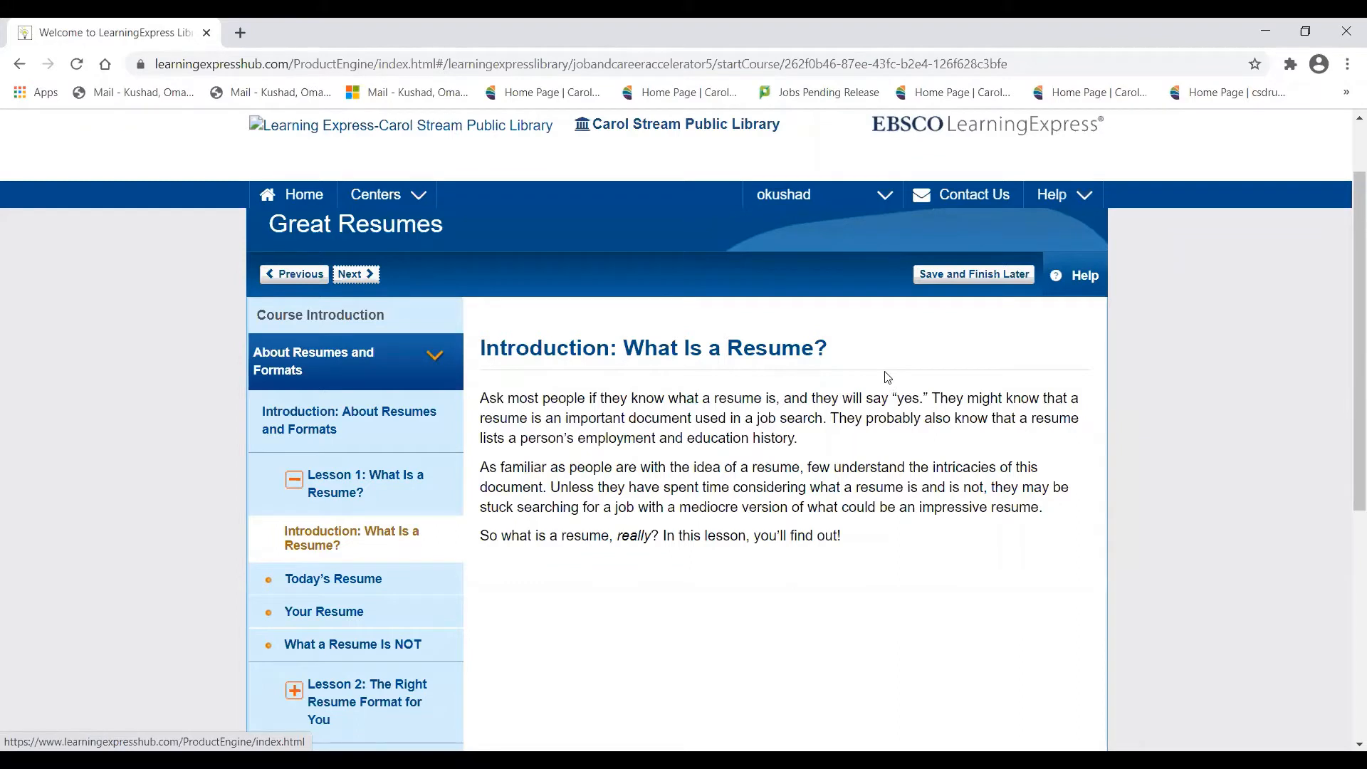
pyautogui.click(367, 284)
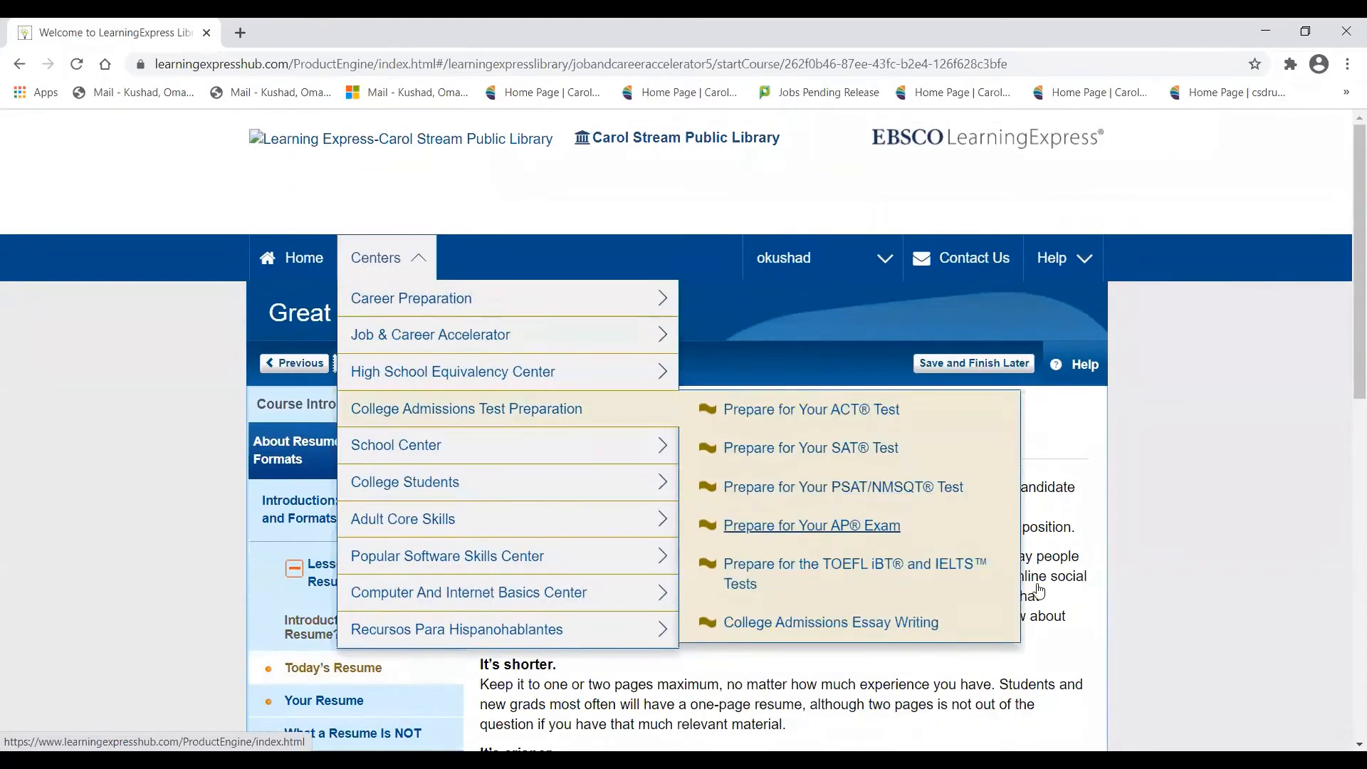
# Step: Read the Today's Resume lesson, then advance to the Your Resume page
pyautogui.scroll(-3, 1156, 567)
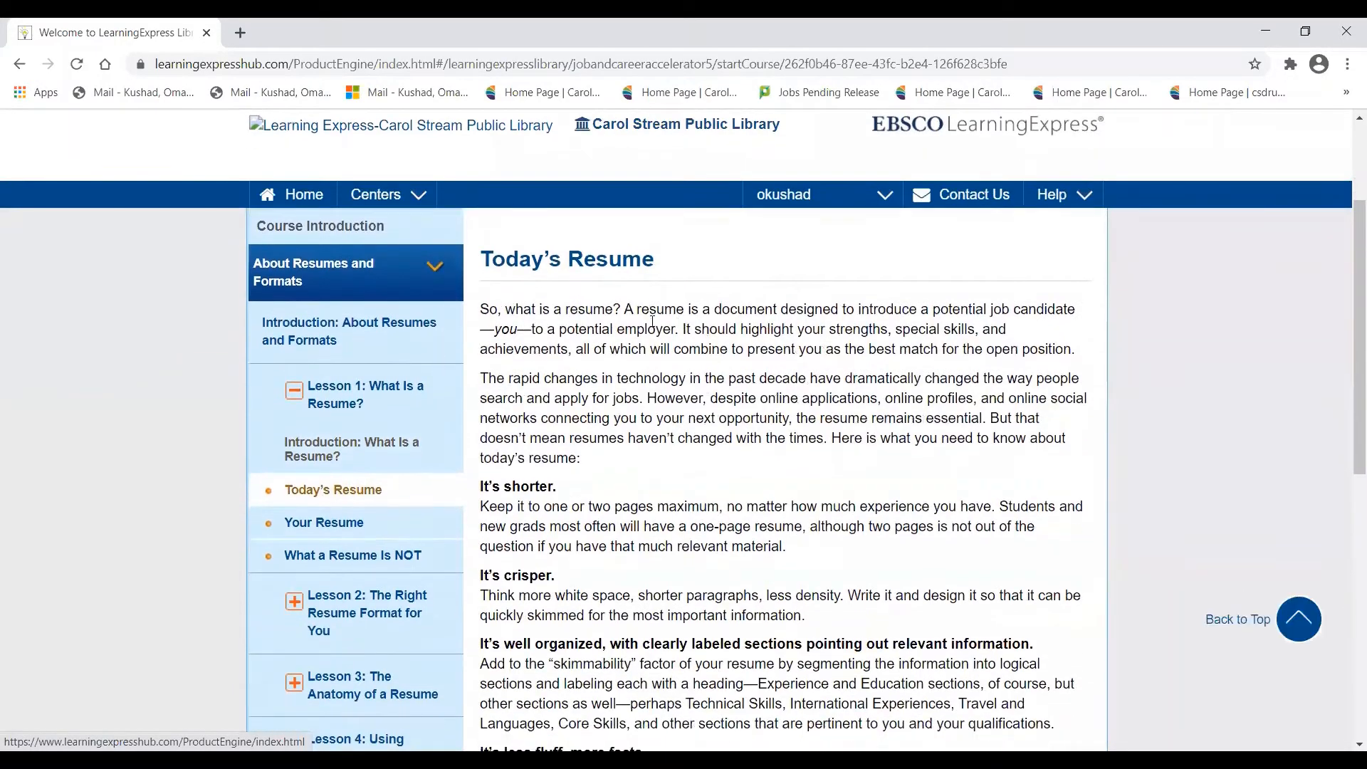
pyautogui.scroll(-2, 566, 497)
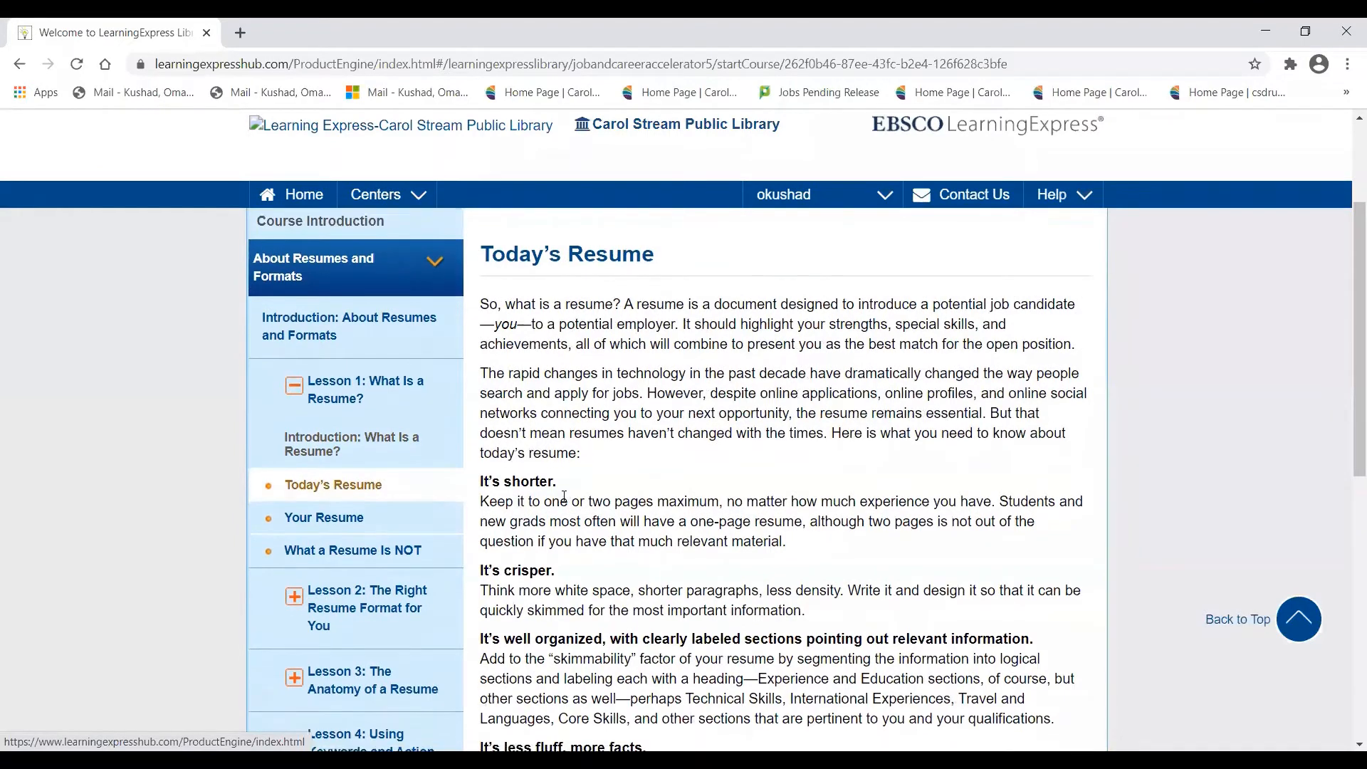
pyautogui.scroll(-1, 552, 530)
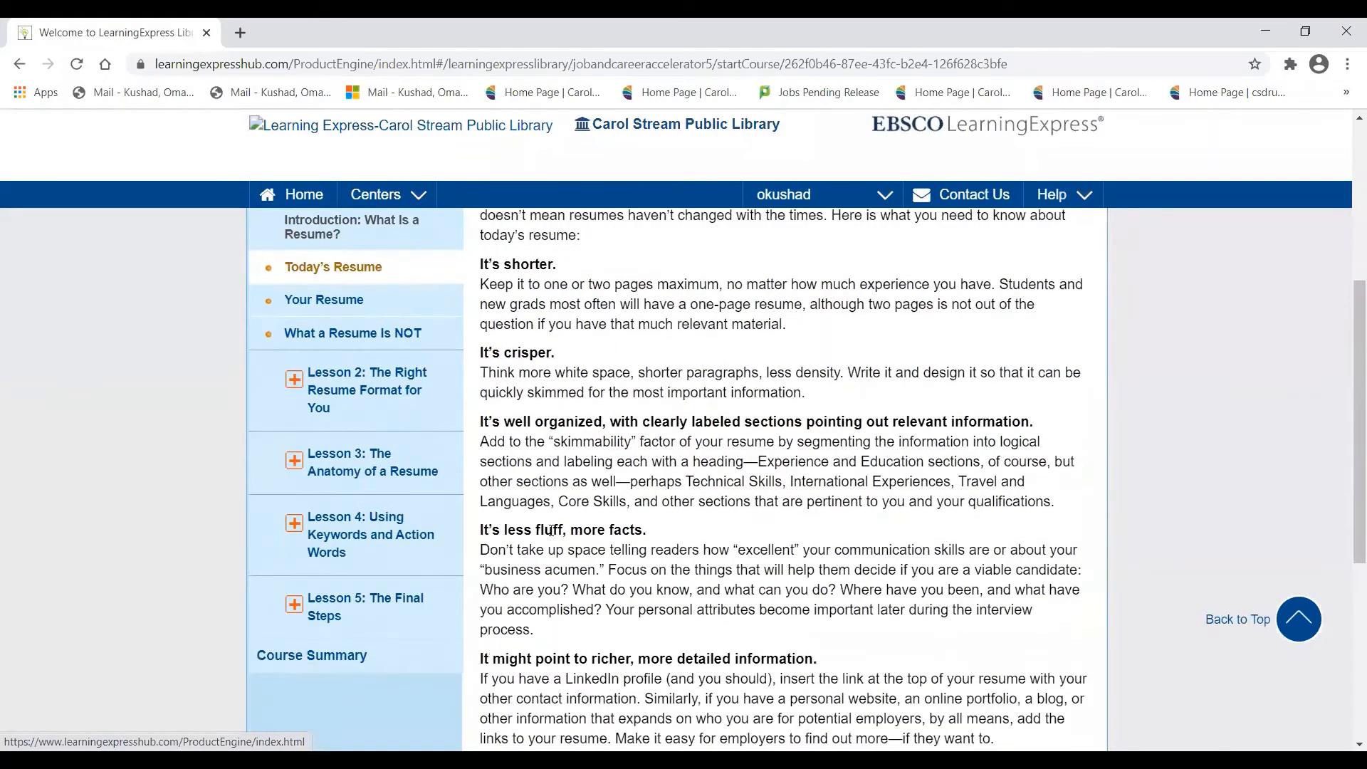
pyautogui.scroll(1, 552, 531)
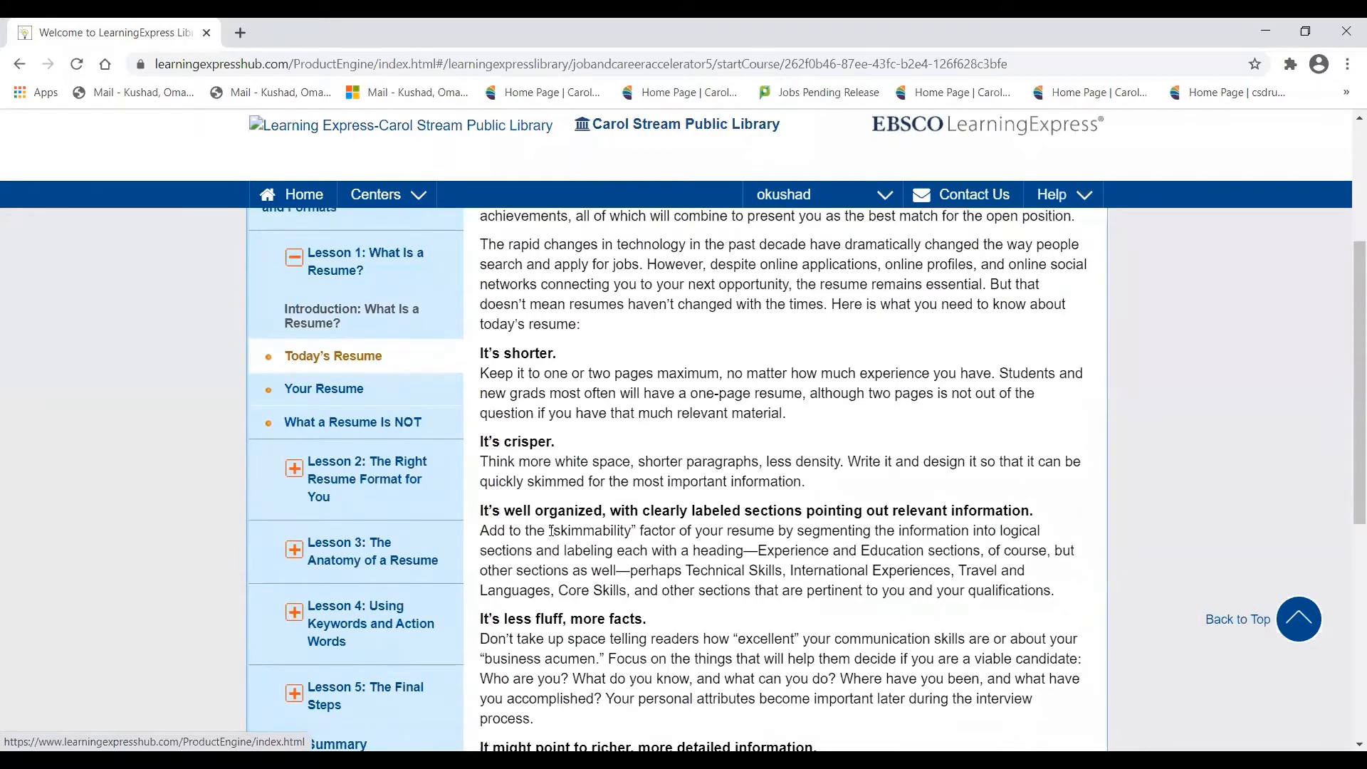
pyautogui.scroll(3, 552, 530)
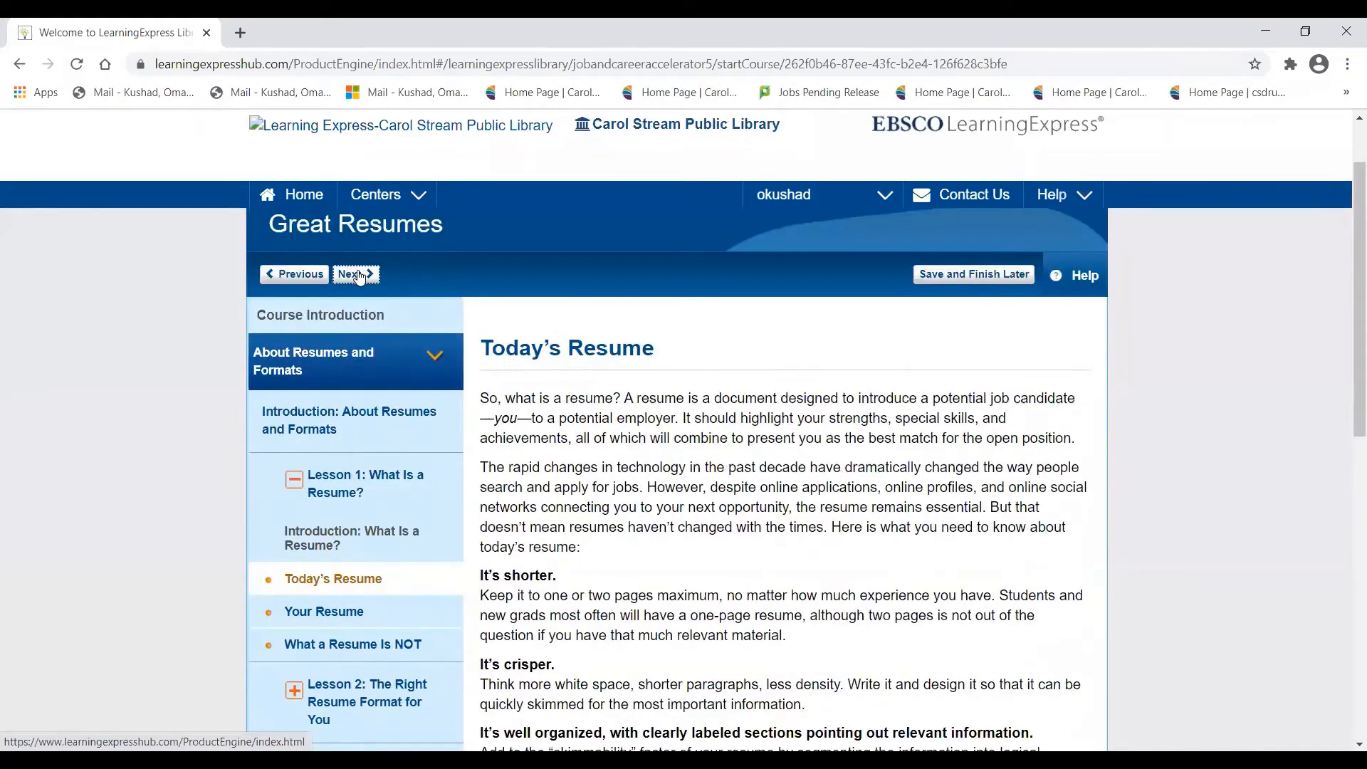
pyautogui.click(357, 274)
# Step: Read the Your Resume questions, then advance to the What a Resume Is NOT page
pyautogui.scroll(-1, 1082, 537)
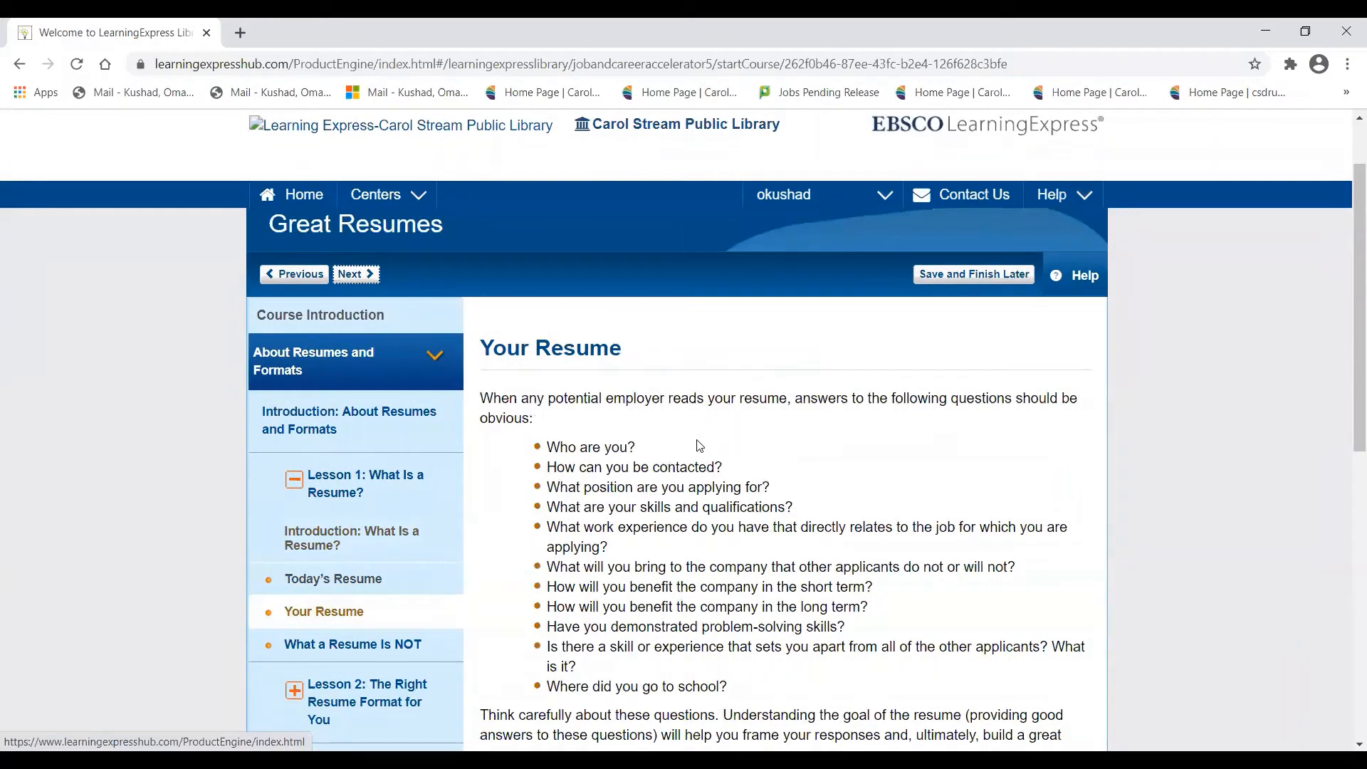
pyautogui.click(368, 277)
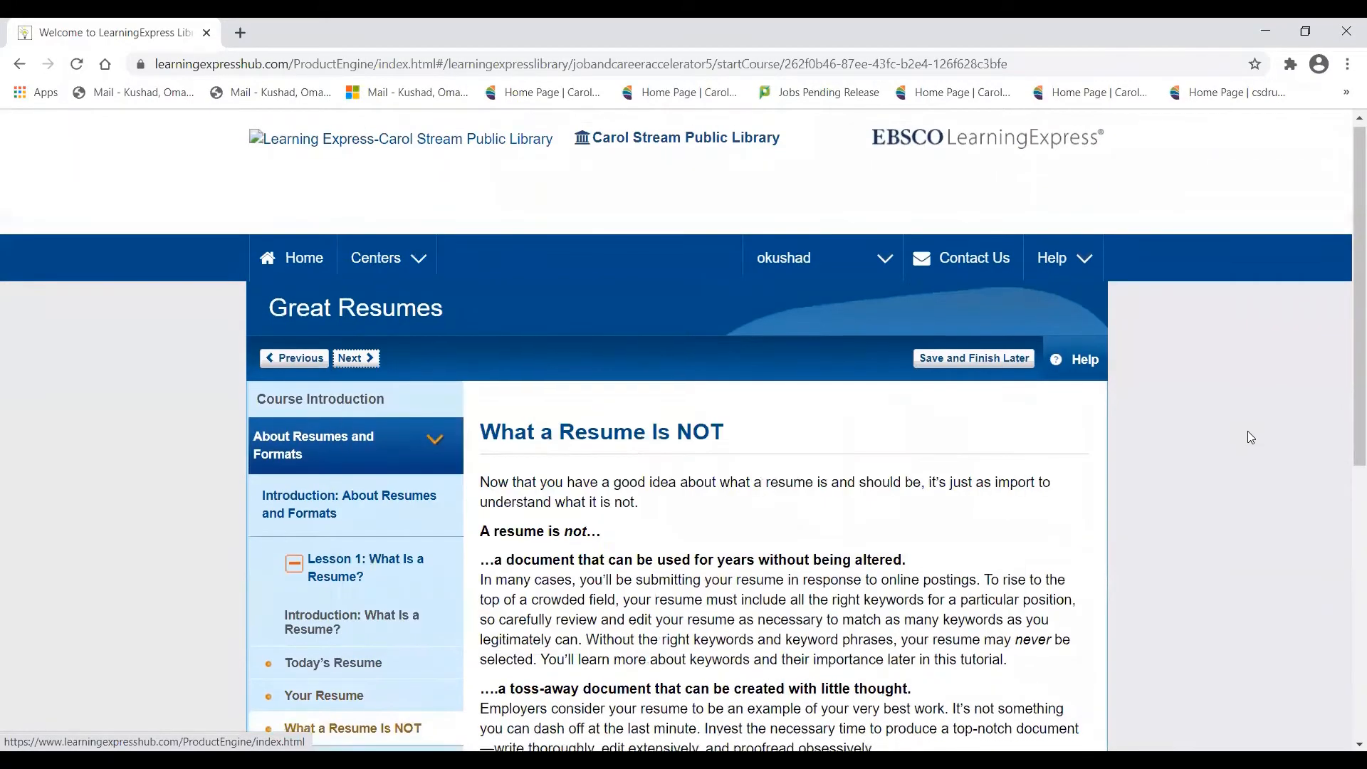
# Step: Read What a Resume Is NOT, then bring up the Save & Finish Later prompt
pyautogui.scroll(-1, 1238, 431)
pyautogui.scroll(-1, 1226, 438)
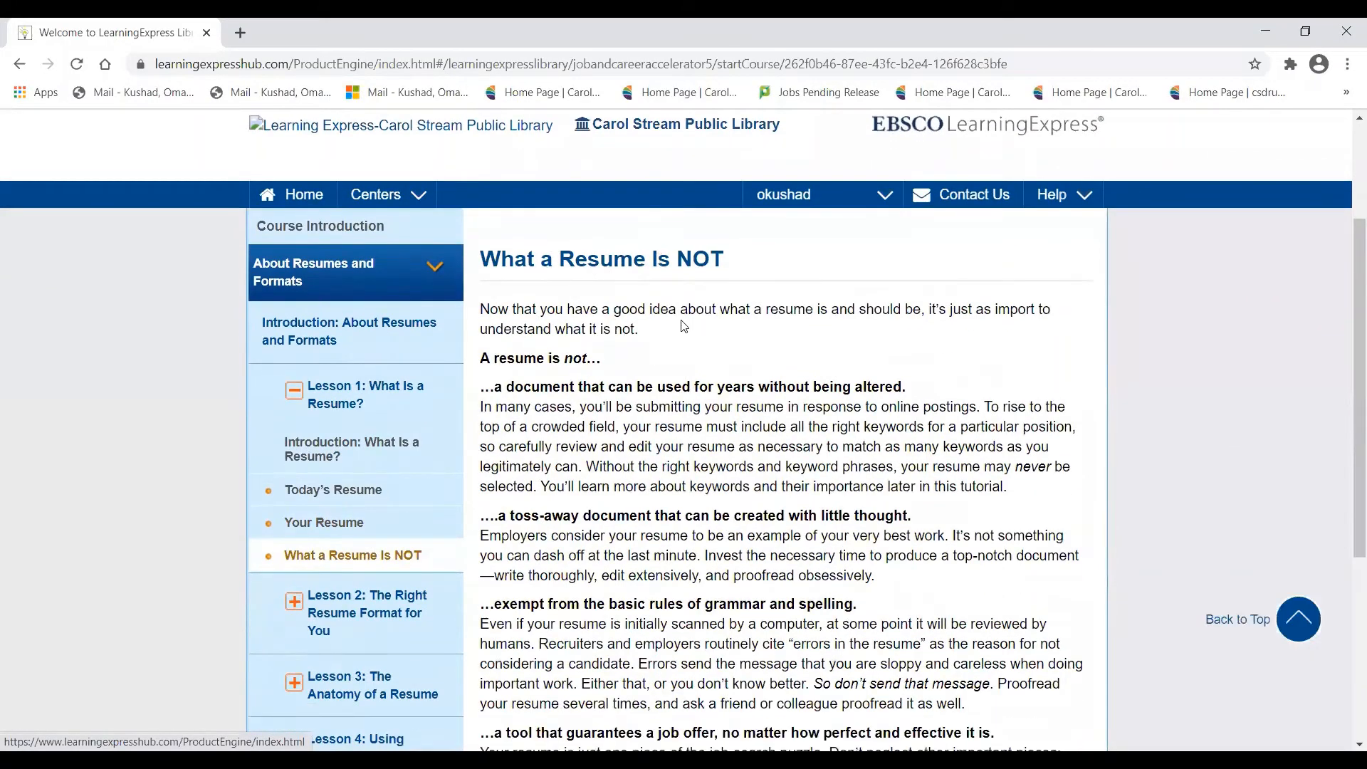
pyautogui.scroll(-1, 682, 321)
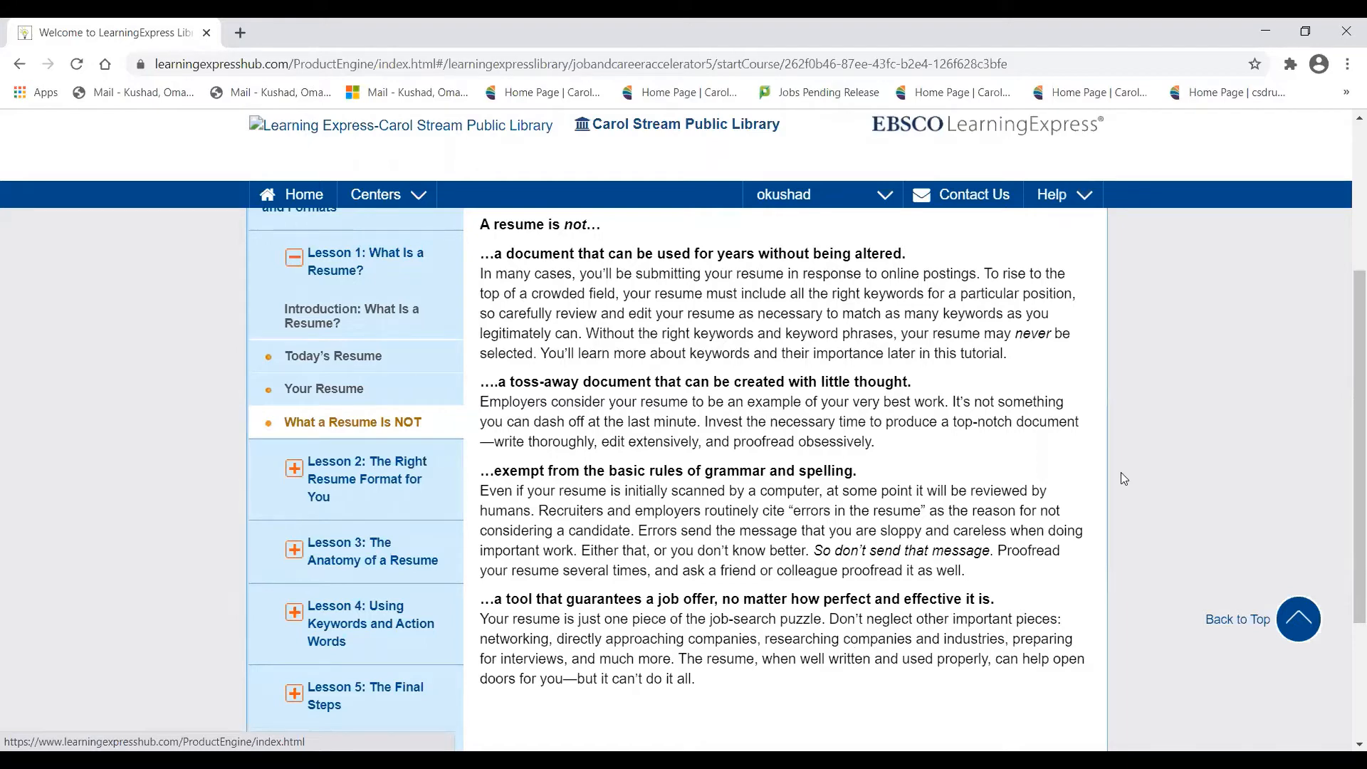
pyautogui.scroll(5, 1120, 474)
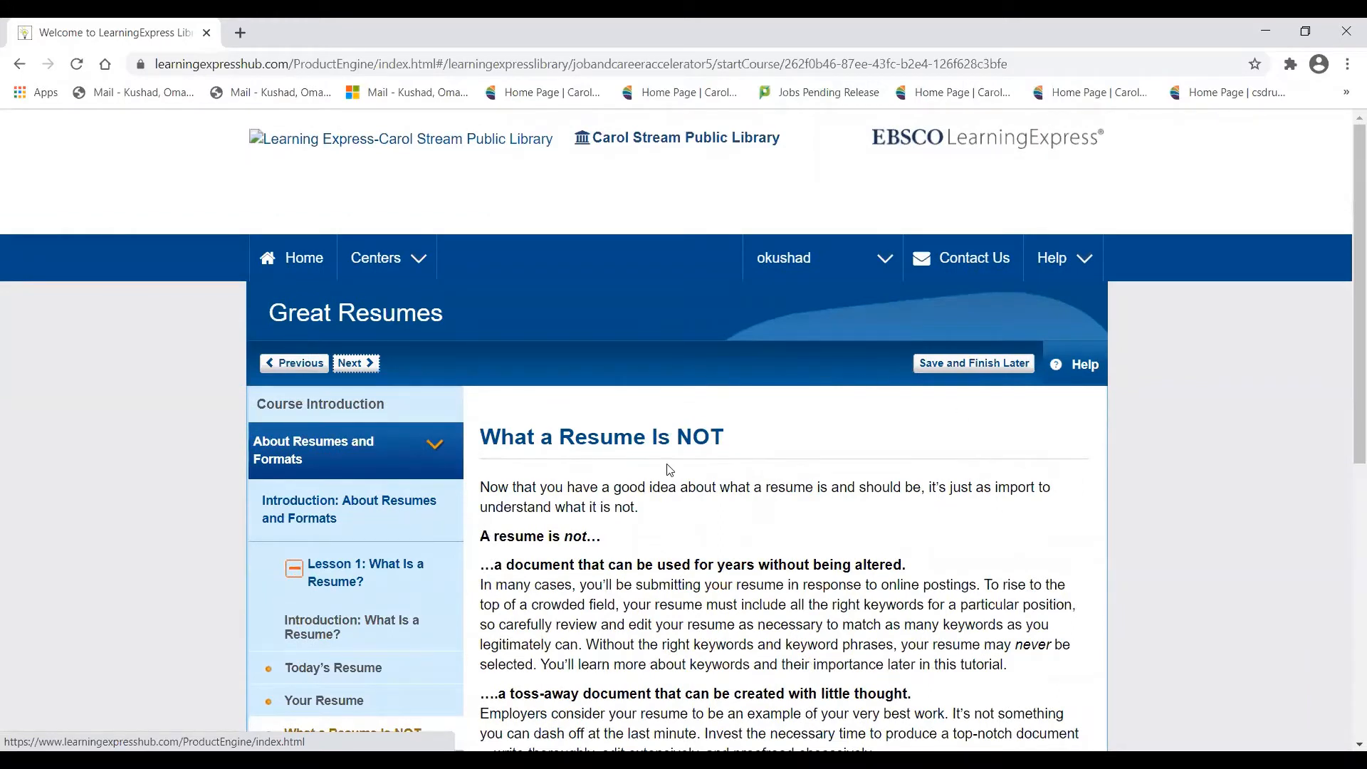
pyautogui.click(963, 364)
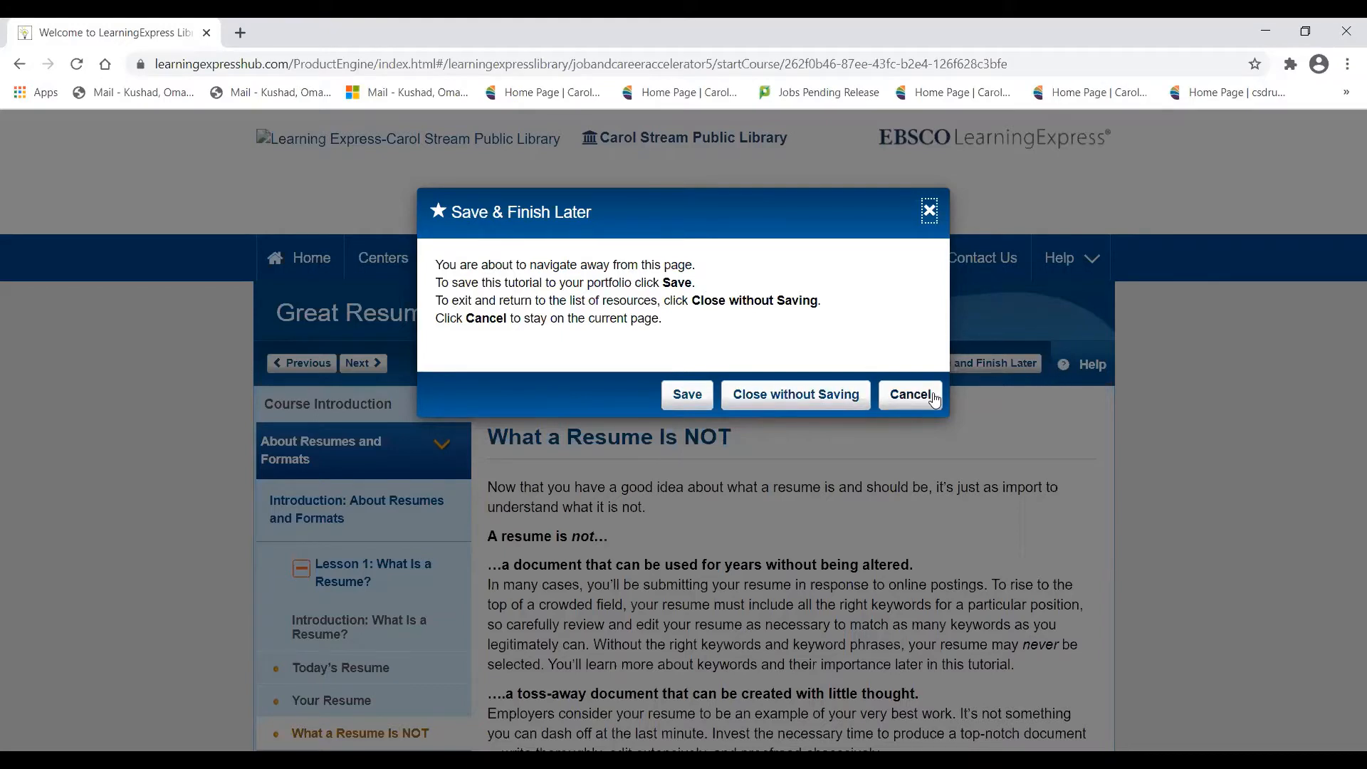
# Step: Close the tutorial without saving and look over the Build Resumes and Job Letters resources
pyautogui.click(796, 395)
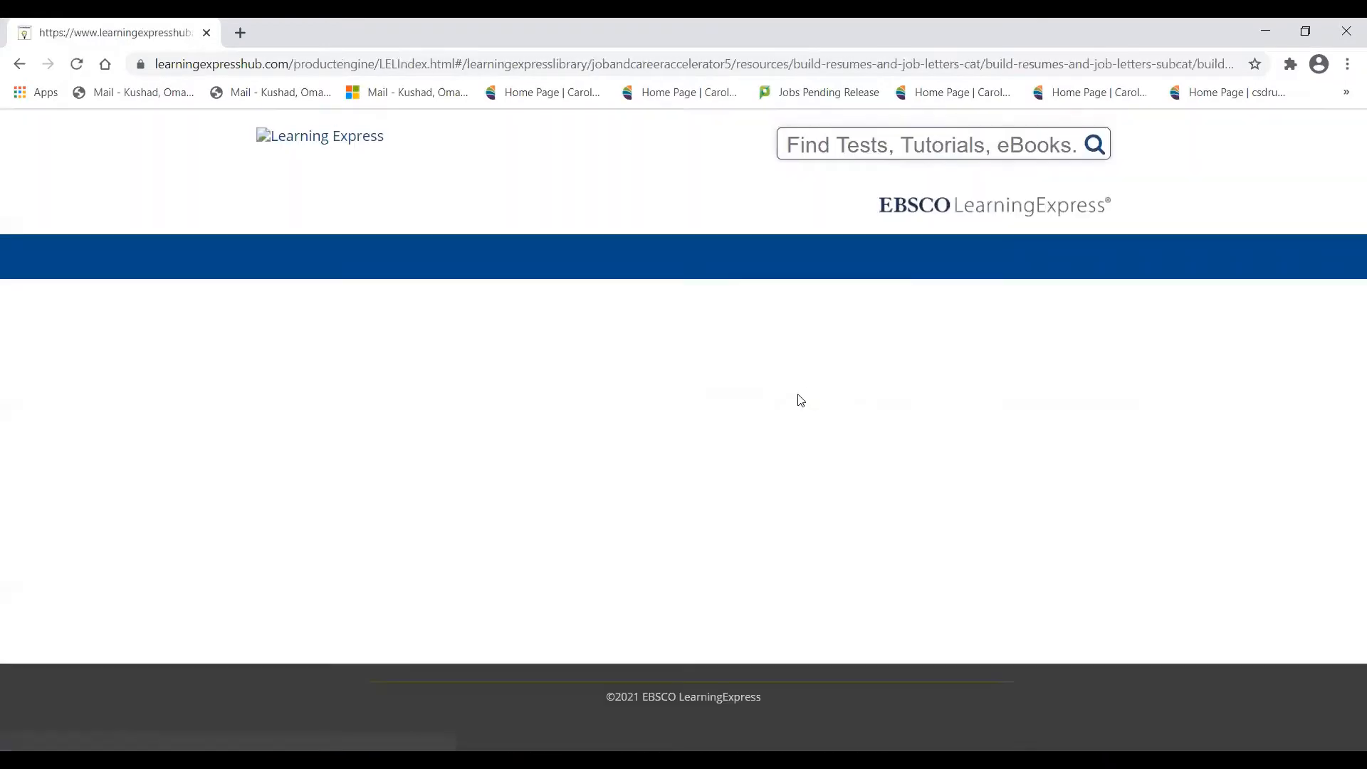
pyautogui.scroll(-2, 272, 618)
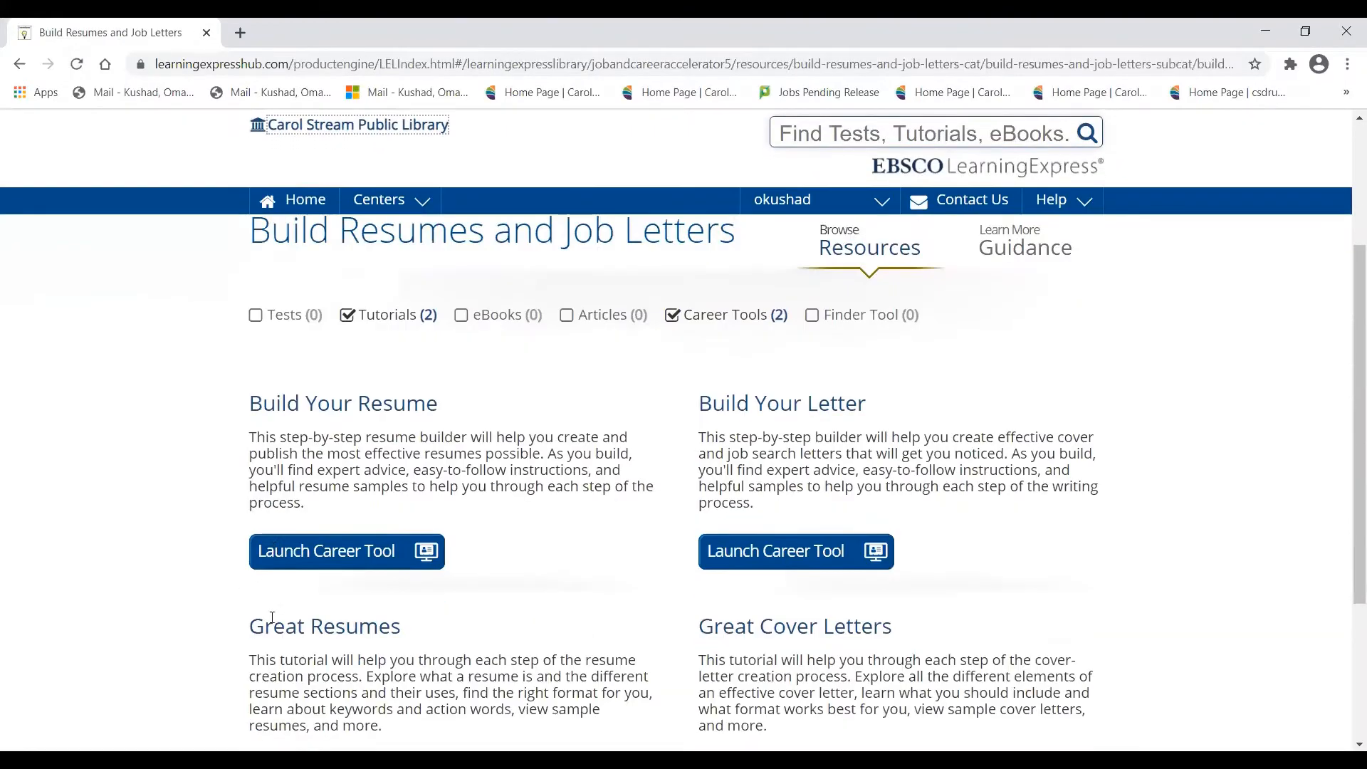
pyautogui.scroll(-1, 272, 617)
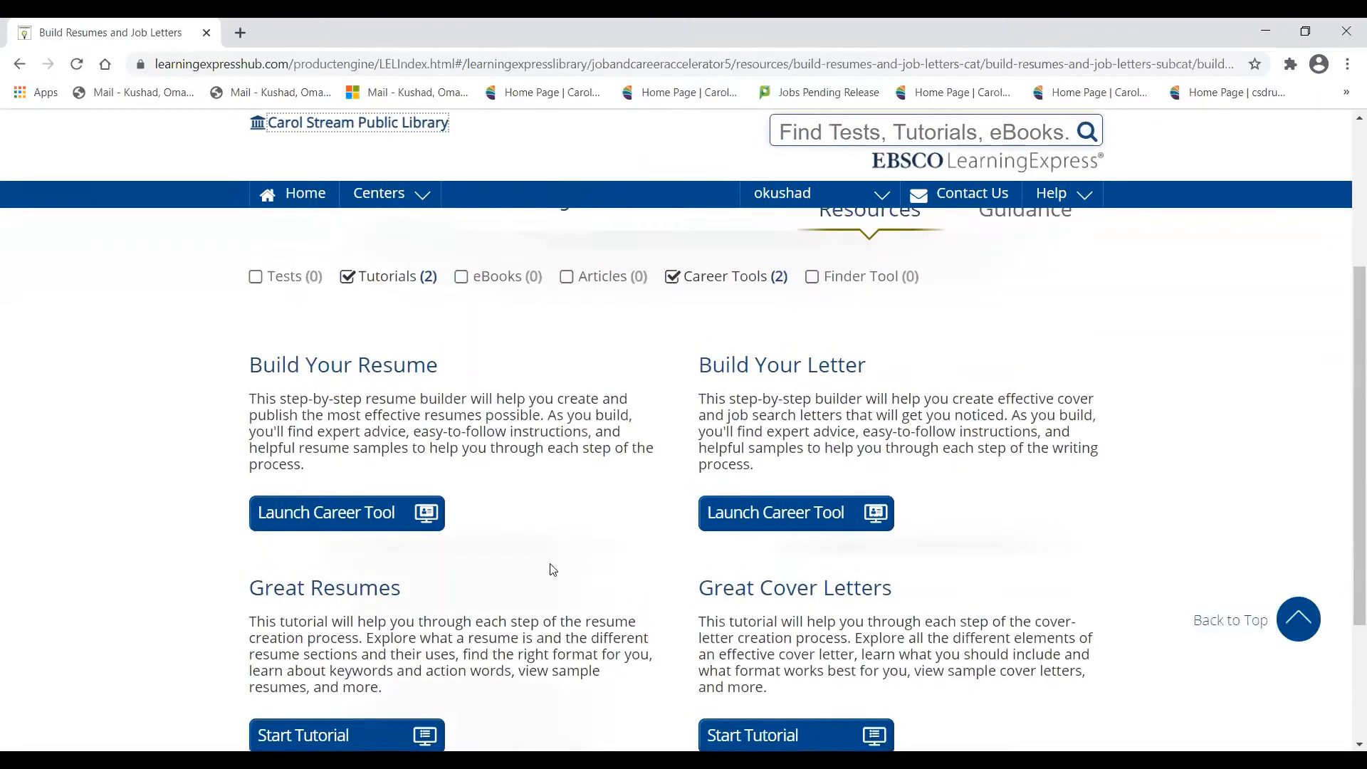
pyautogui.scroll(3, 553, 569)
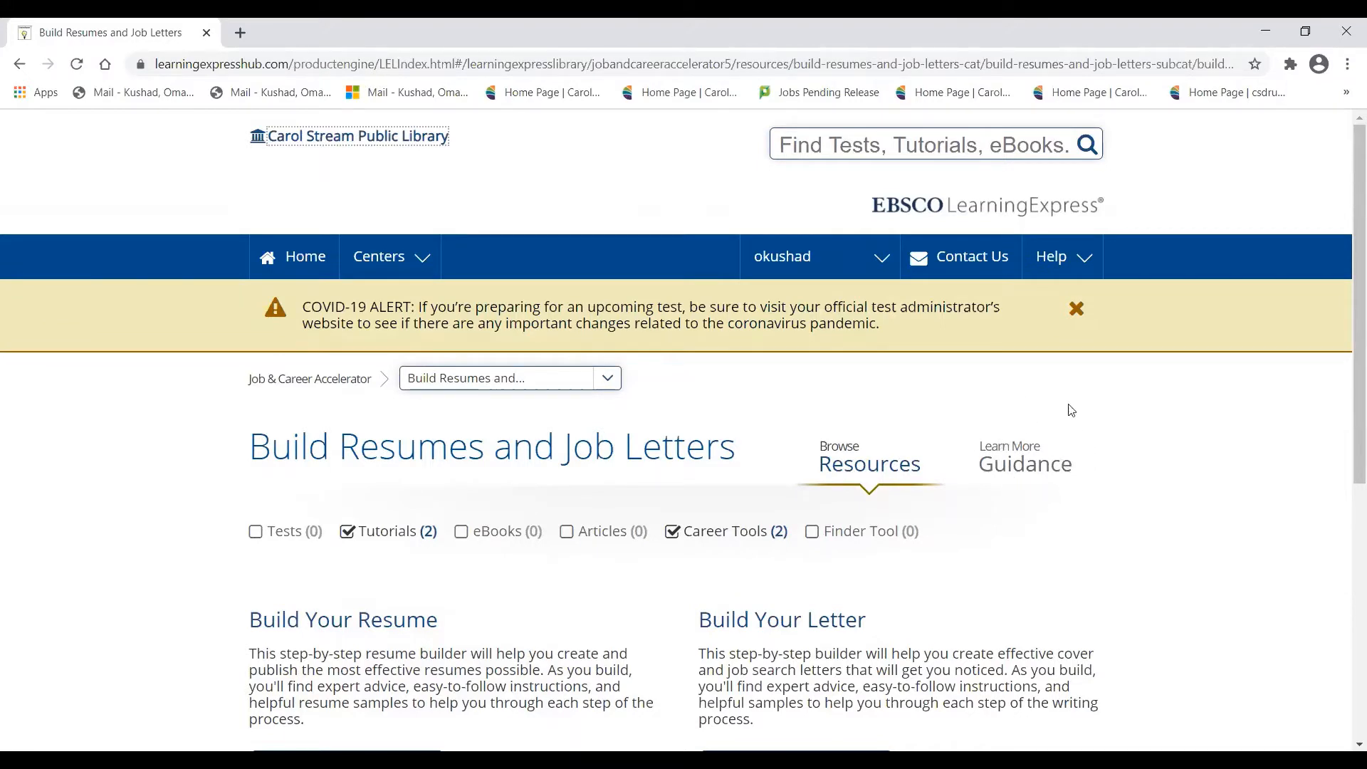
pyautogui.click(1017, 474)
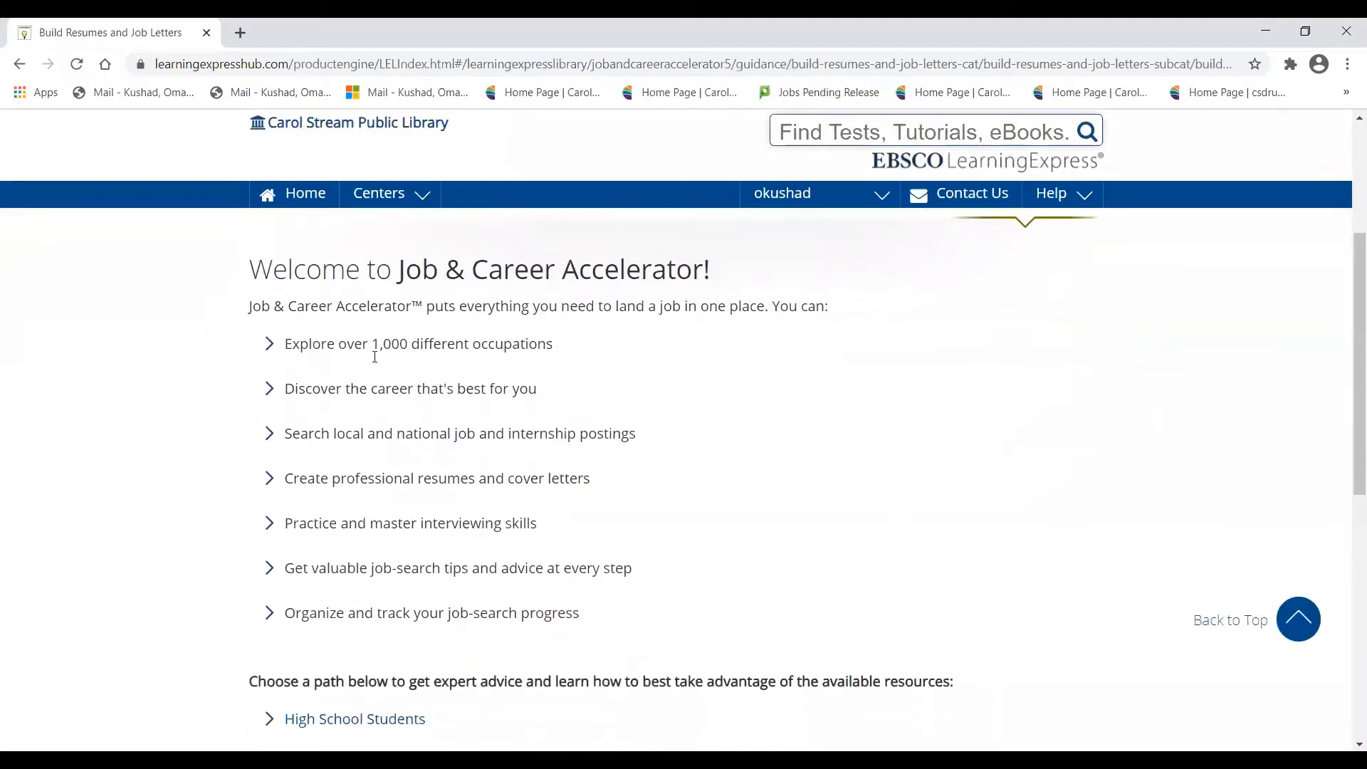
pyautogui.scroll(-3, 623, 456)
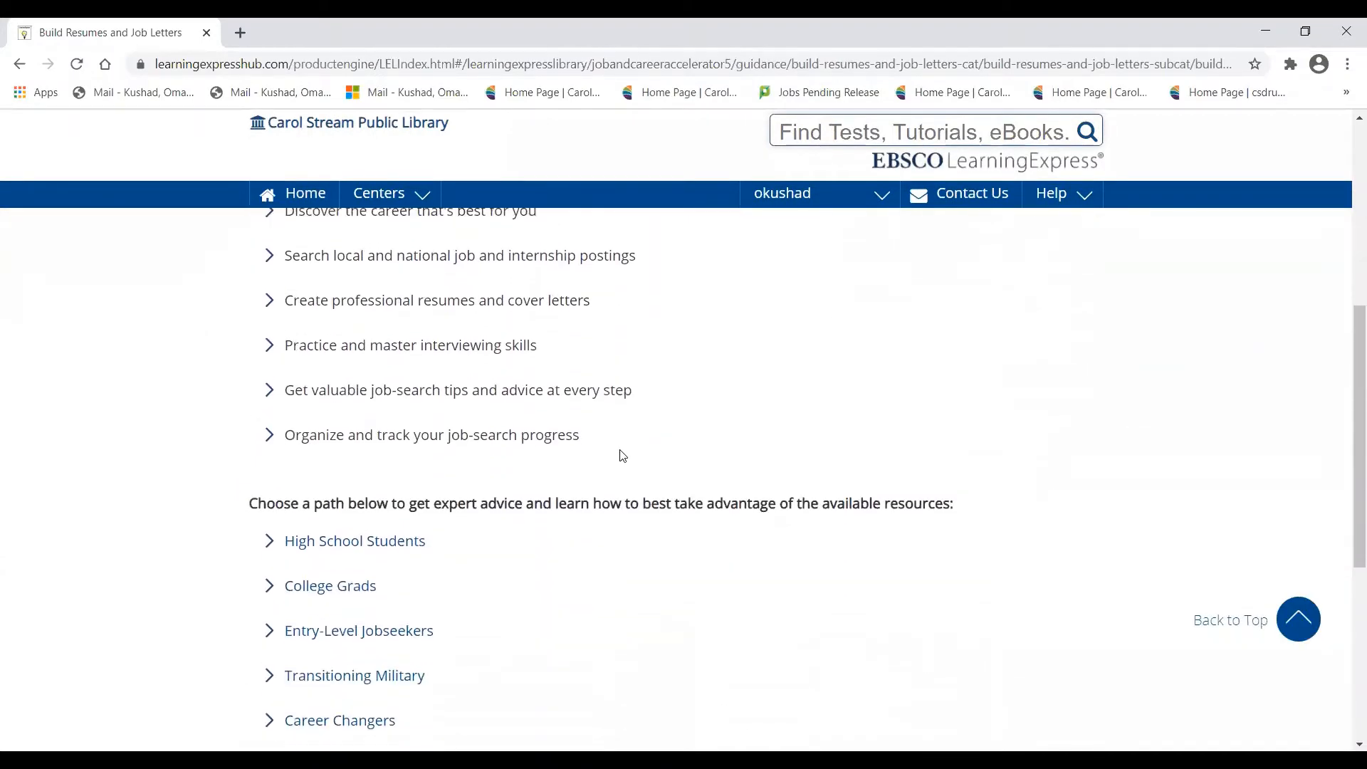
pyautogui.scroll(-3, 623, 456)
pyautogui.scroll(-1, 519, 384)
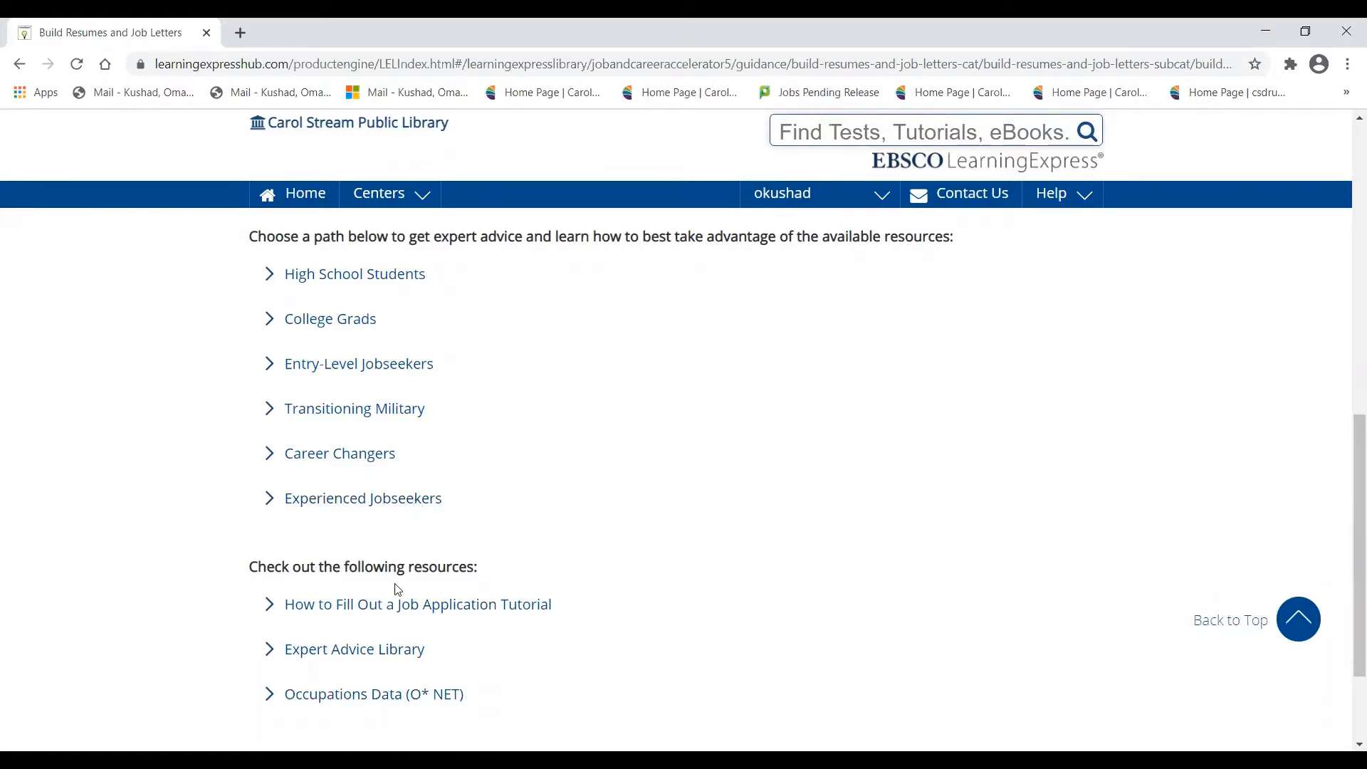
pyautogui.scroll(-2, 360, 550)
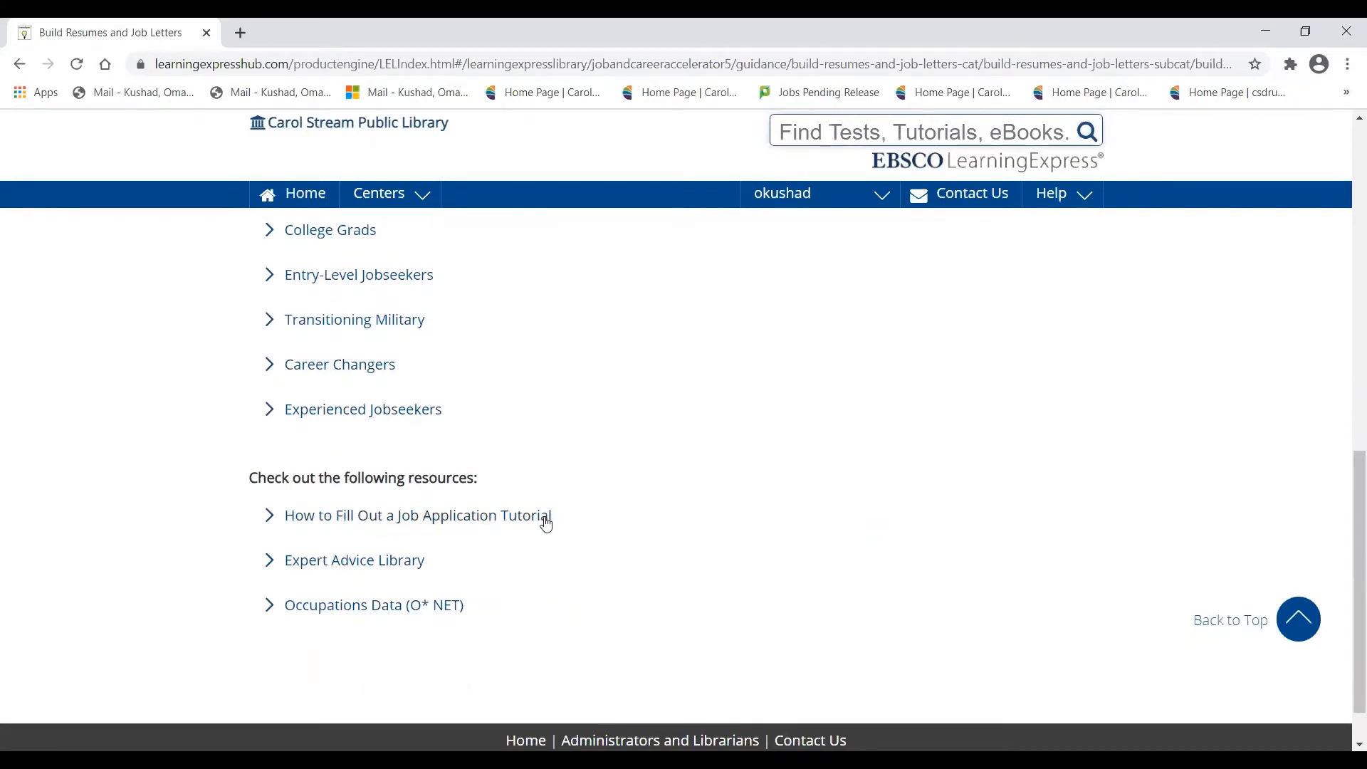
pyautogui.scroll(1, 559, 520)
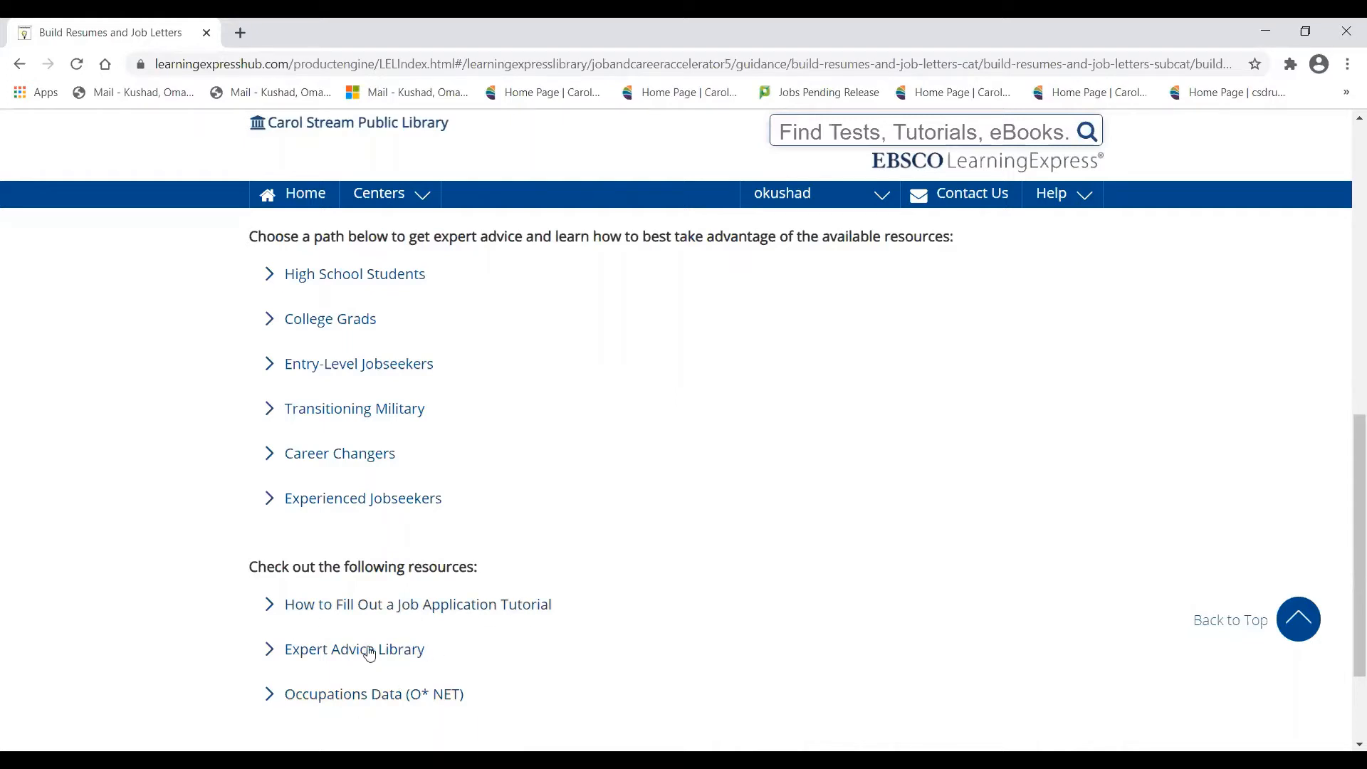
pyautogui.scroll(5, 596, 632)
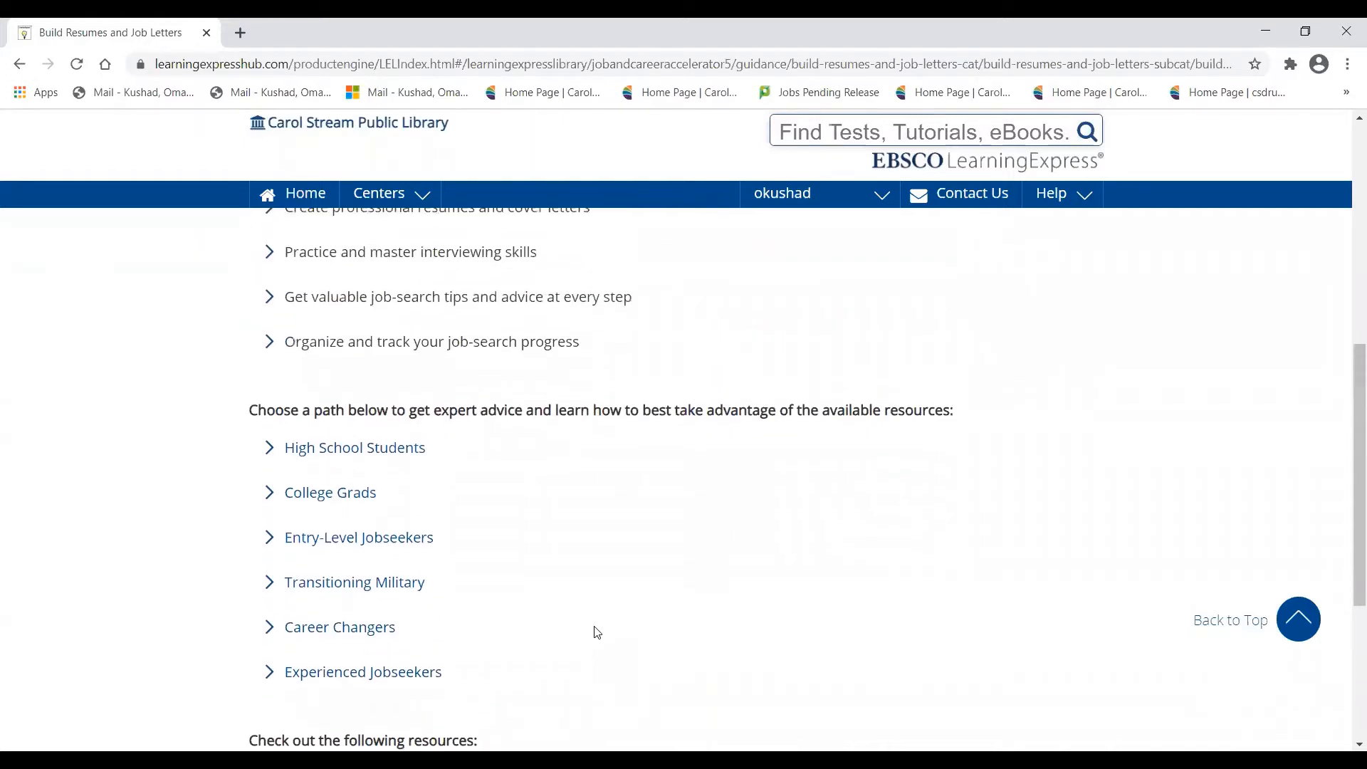
pyautogui.scroll(5, 596, 632)
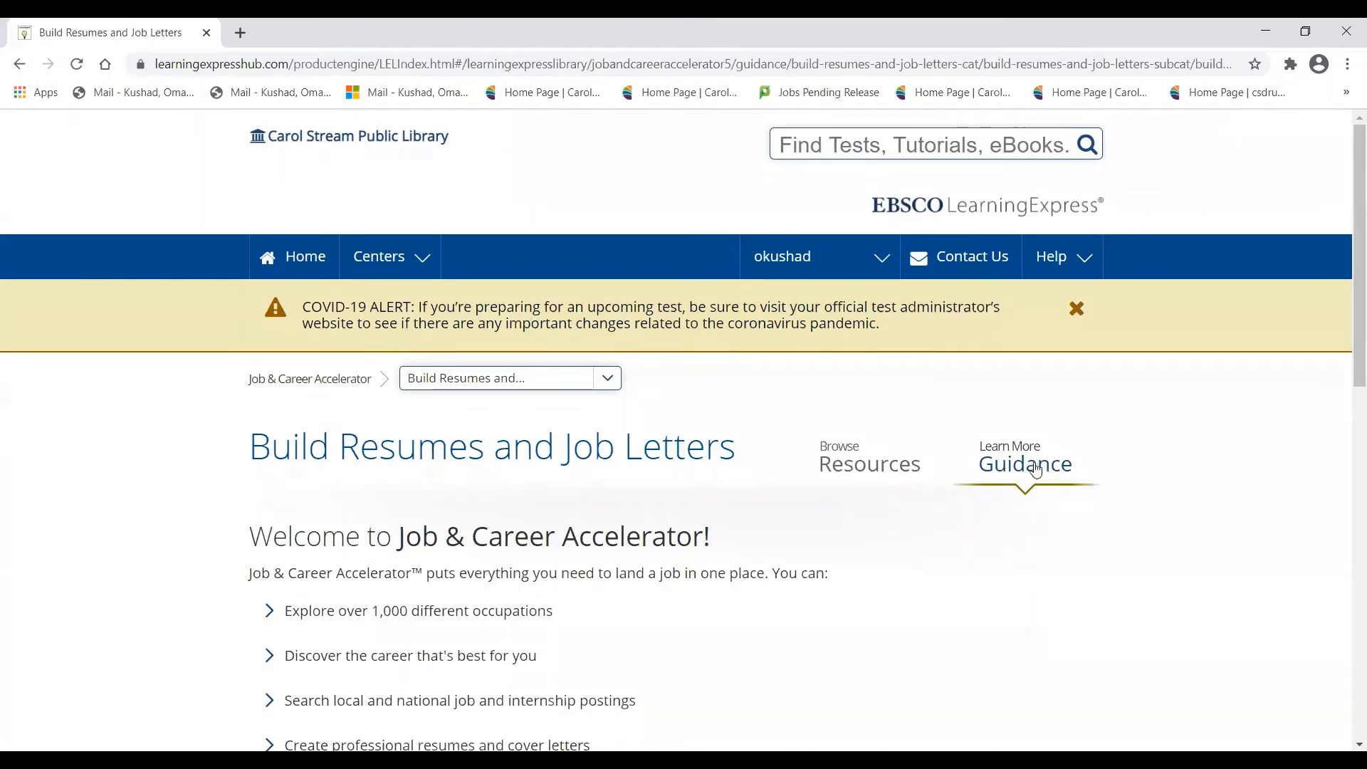
# Step: Switch to Browse Resources and open the Build Your Resume tool in Resume Builder
pyautogui.click(859, 466)
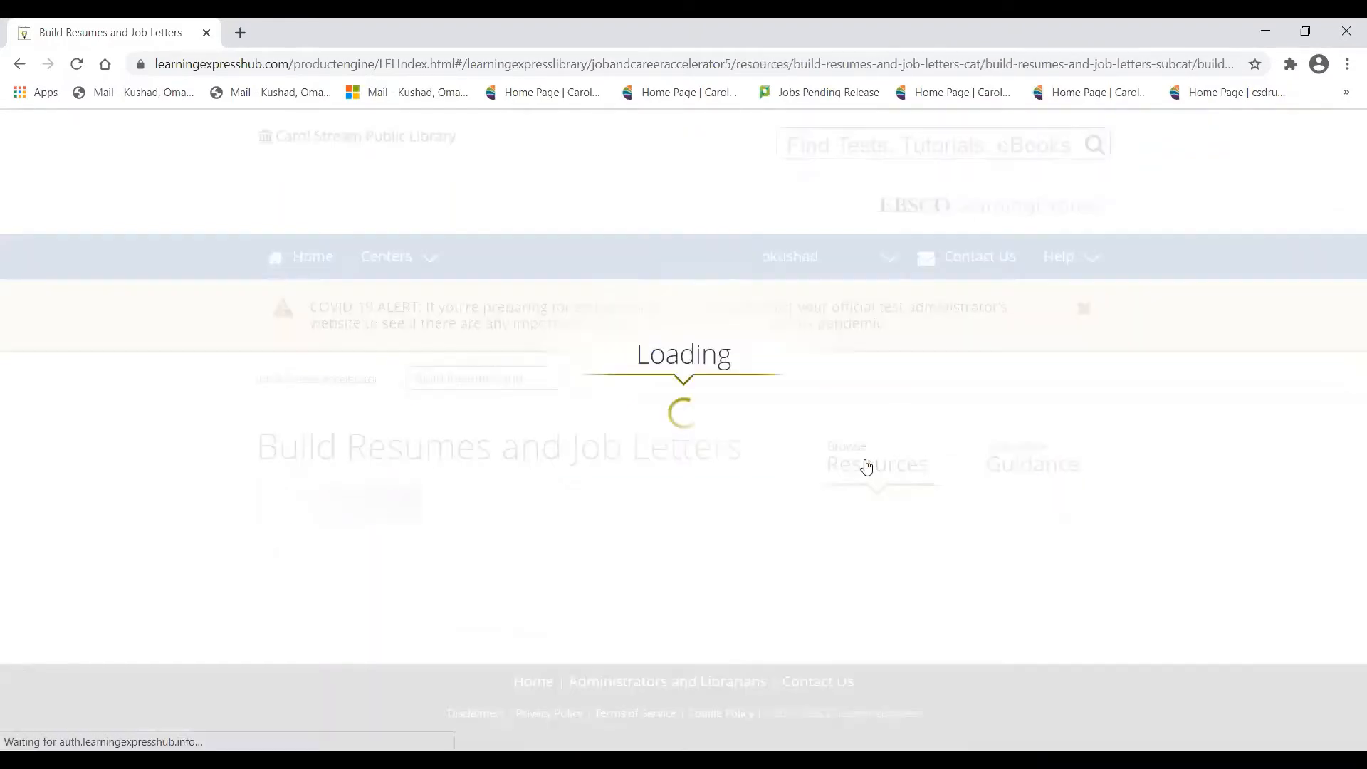
pyautogui.scroll(-1, 83, 608)
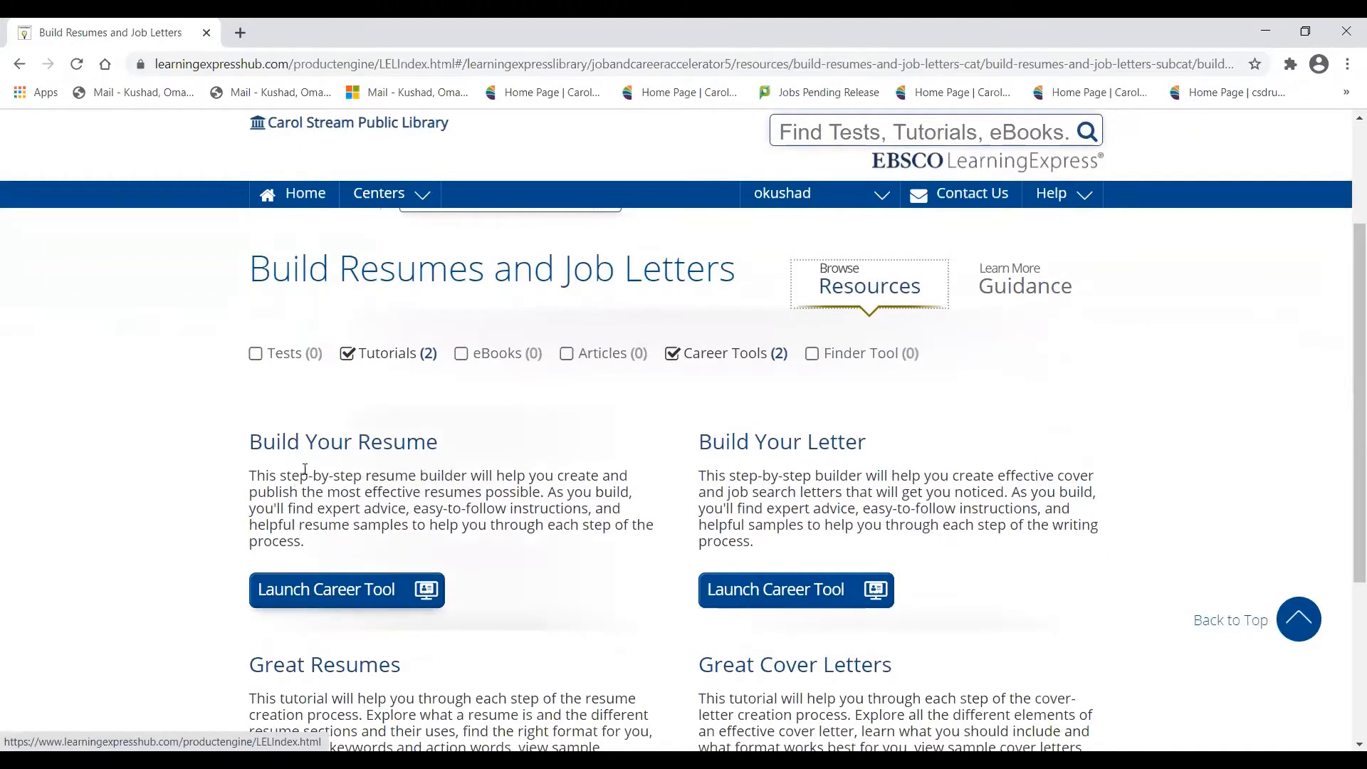
pyautogui.click(337, 446)
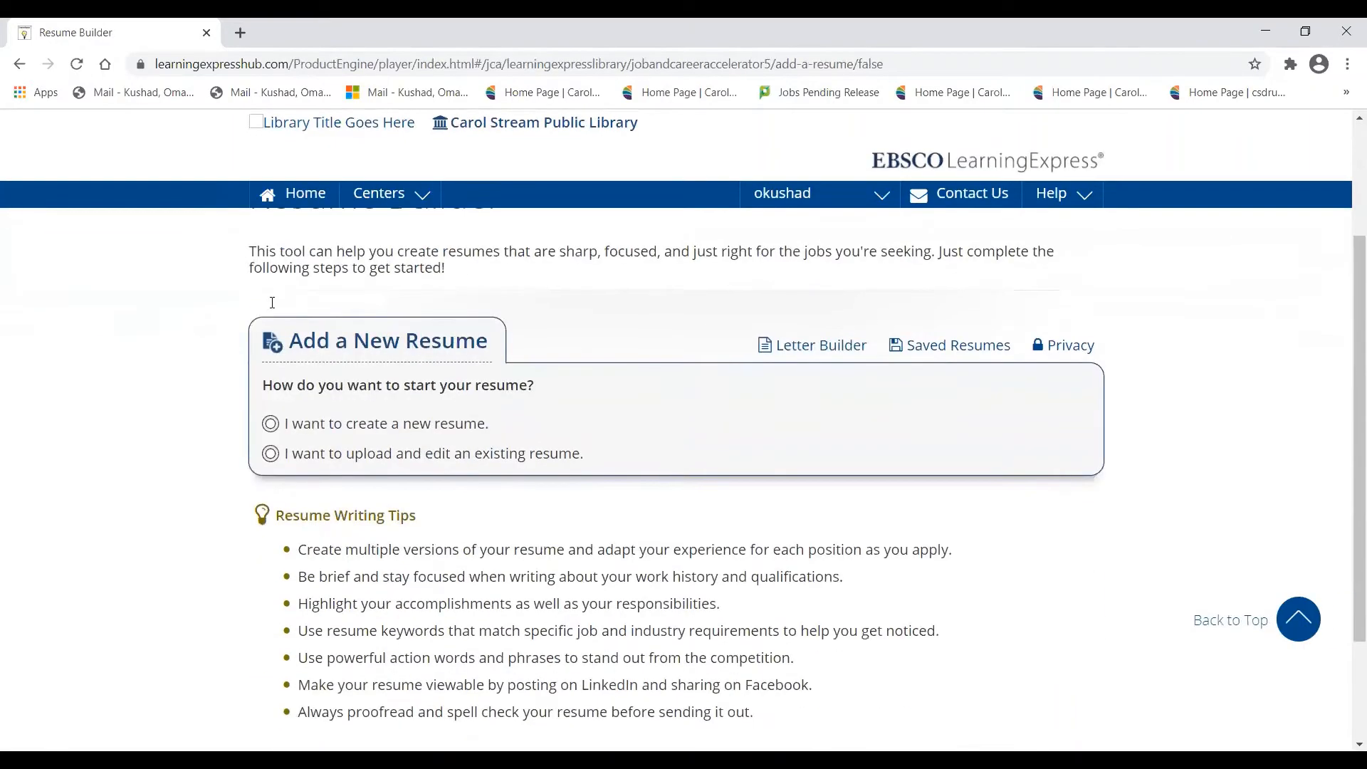
pyautogui.scroll(-1, 183, 393)
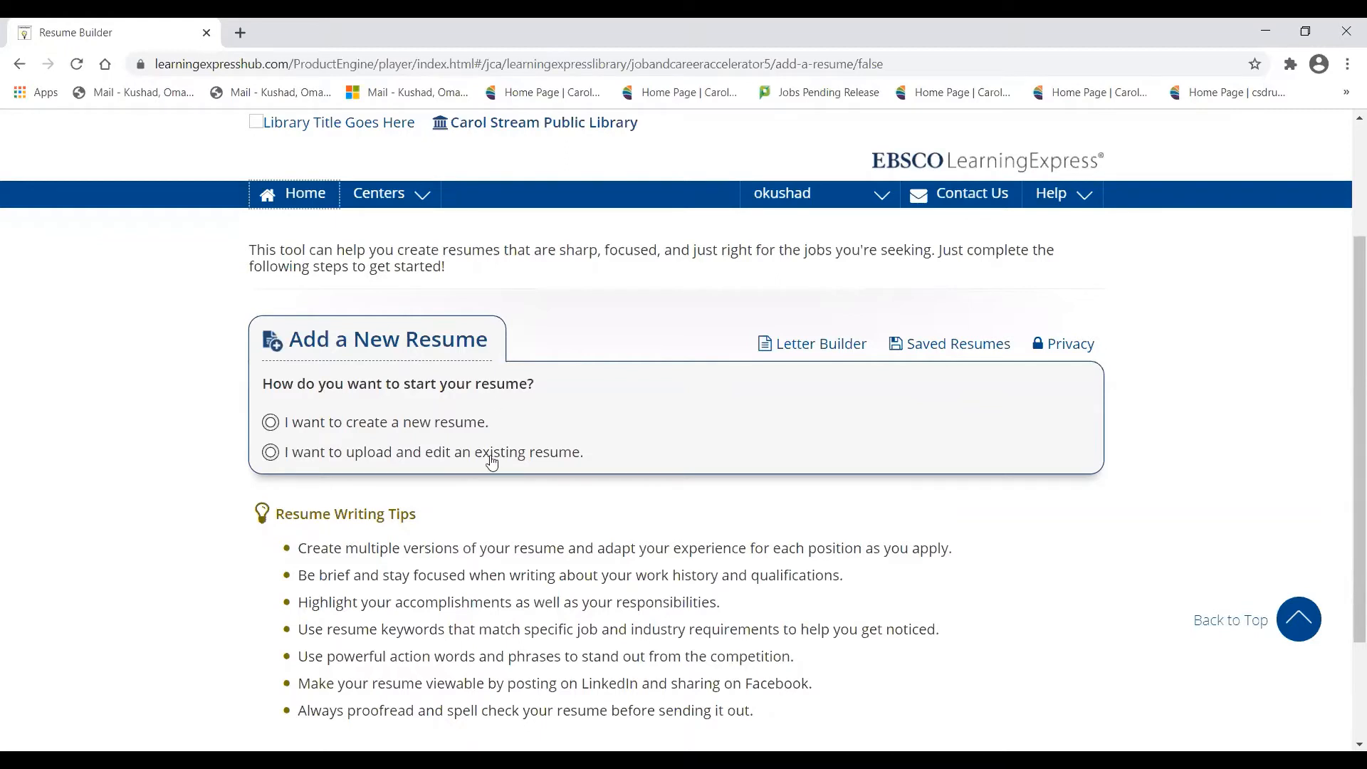
# Step: Choose to create a new resume named with the user's first name plus 'Job Club Resume 1/4/21'
pyautogui.click(424, 430)
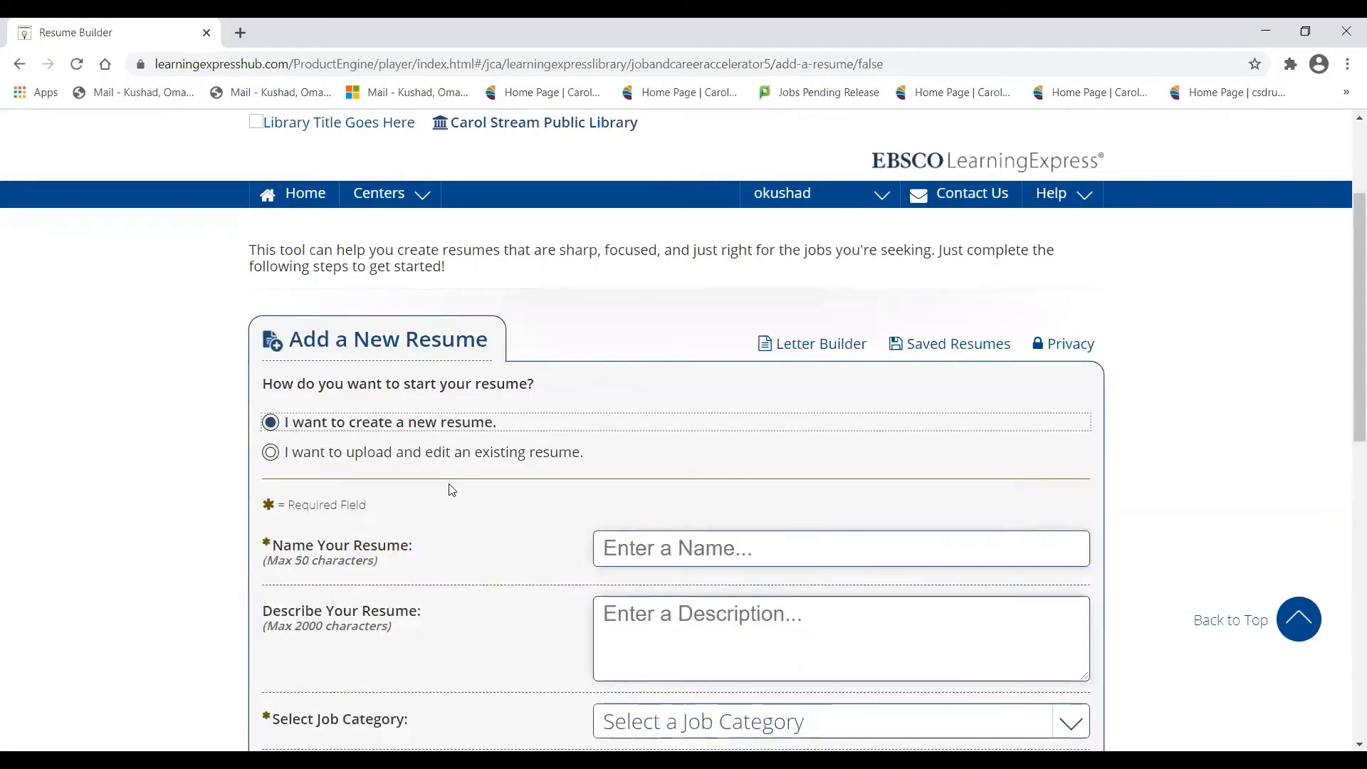
pyautogui.scroll(-1, 450, 490)
pyautogui.scroll(-1, 450, 490)
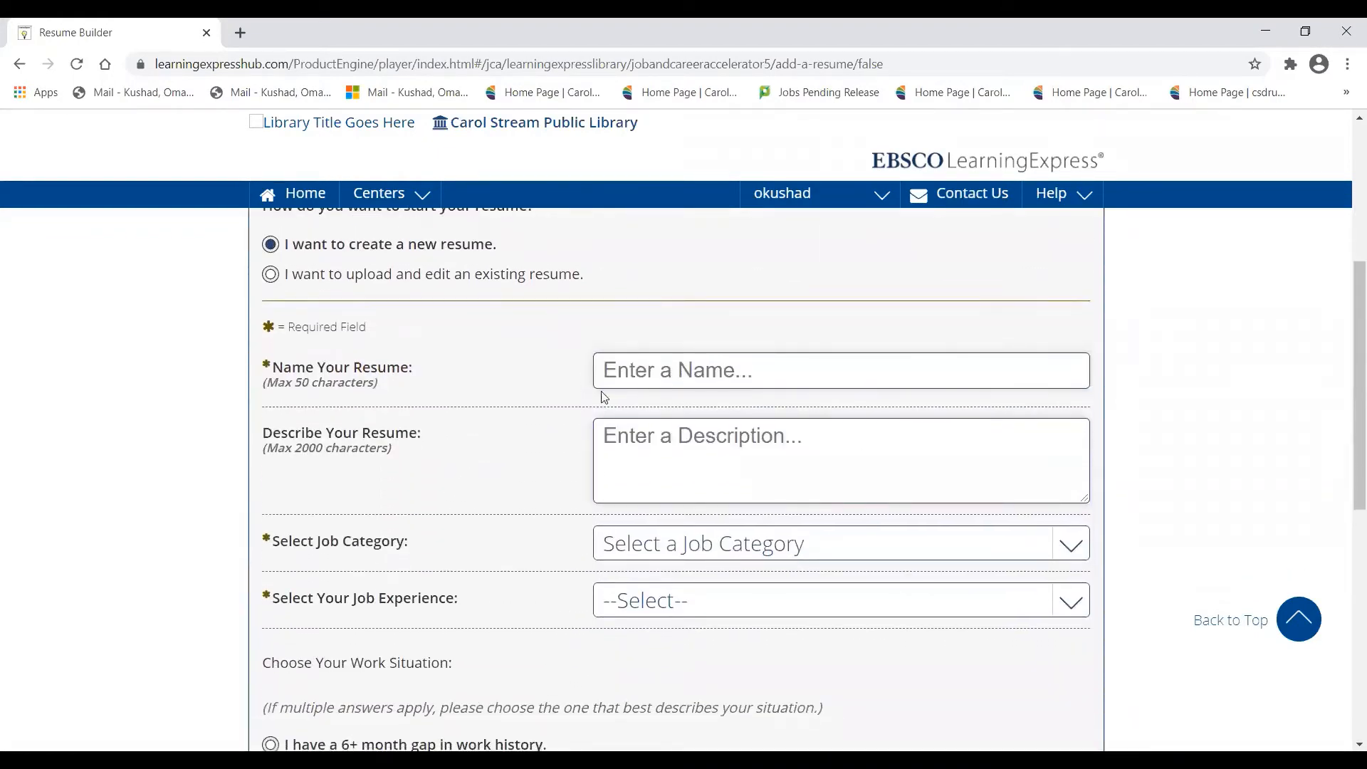
pyautogui.click(652, 371)
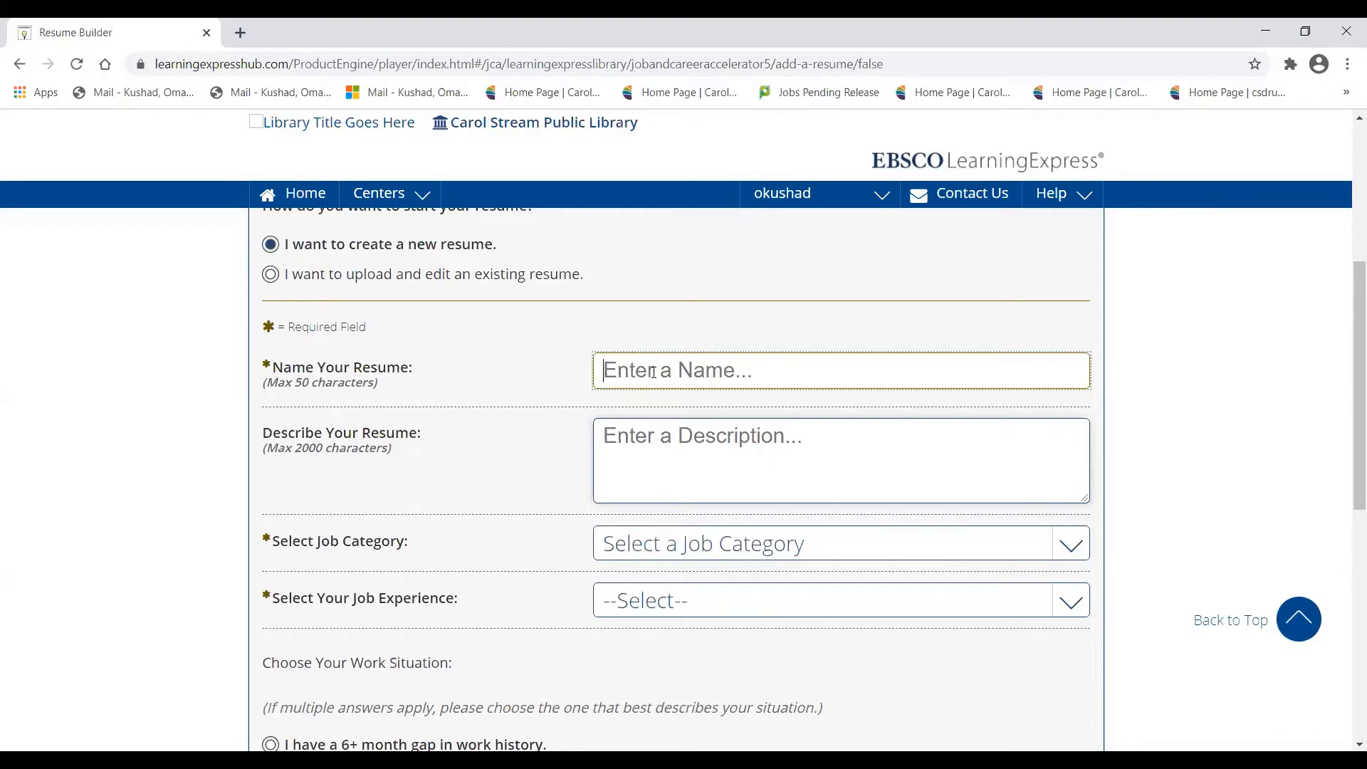
pyautogui.write('Omar')
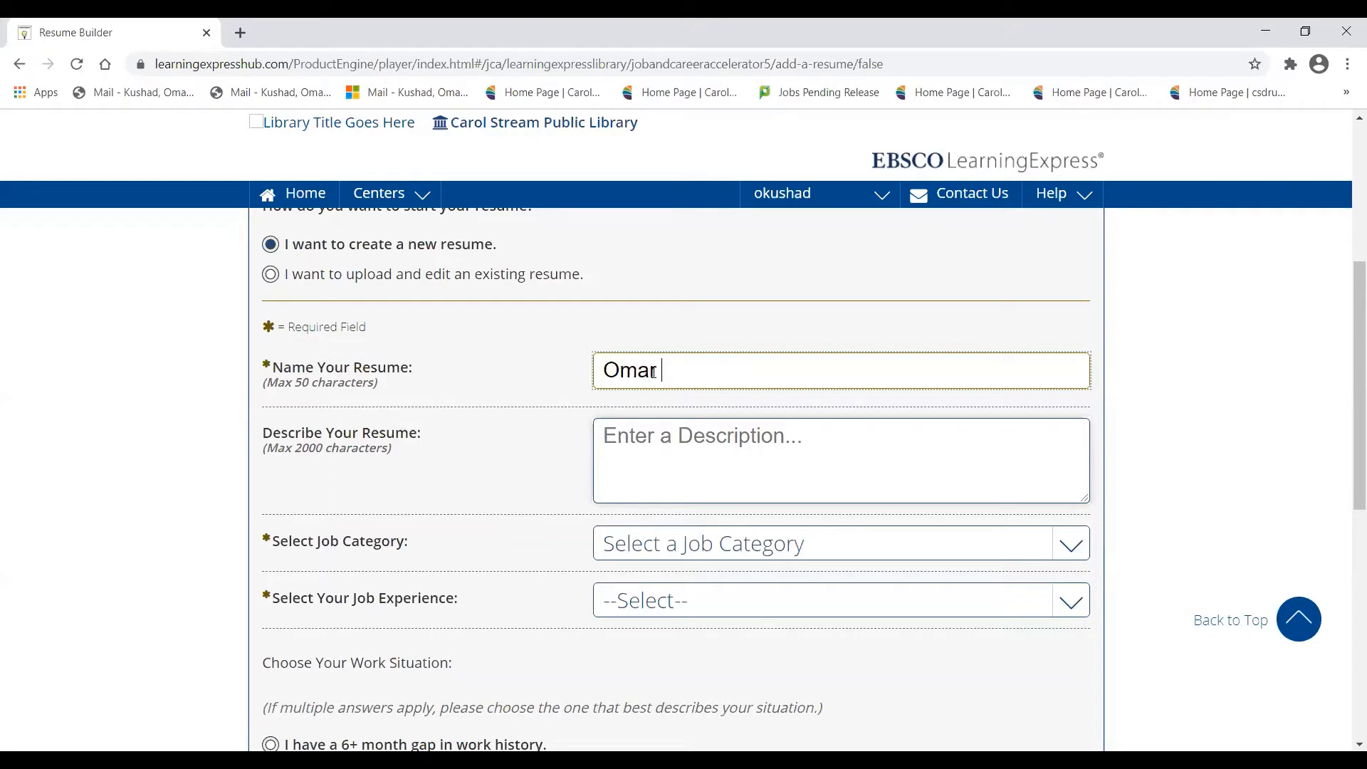
pyautogui.press('BackSpace')
pyautogui.write("'s KO")
pyautogui.press('BackSpace')
pyautogui.press('BackSpace')
pyautogui.press('BackSpace')
pyautogui.write('Job Club Resu')
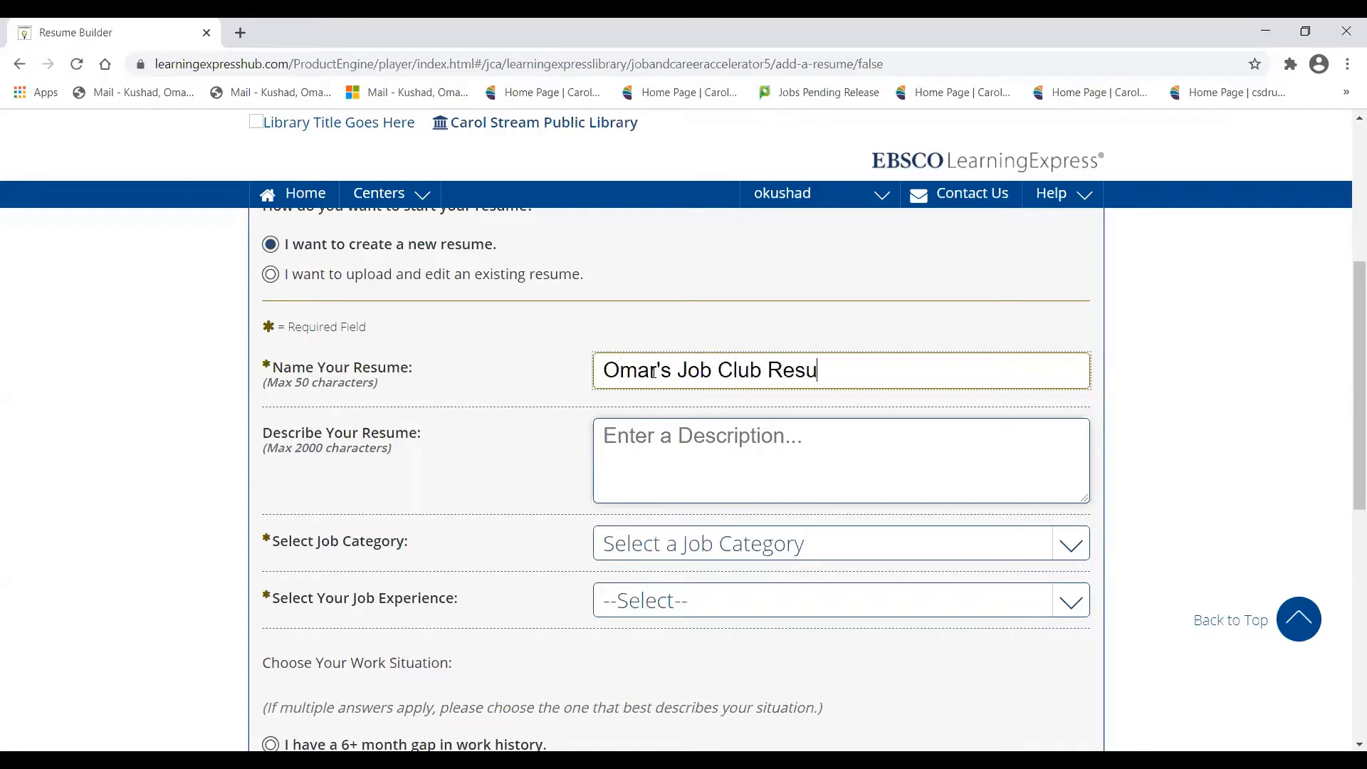
pyautogui.write('me 1/4/21')
# Step: Set the work situation to none-apply and leave the resume description empty
pyautogui.scroll(-1, 686, 512)
pyautogui.click(420, 373)
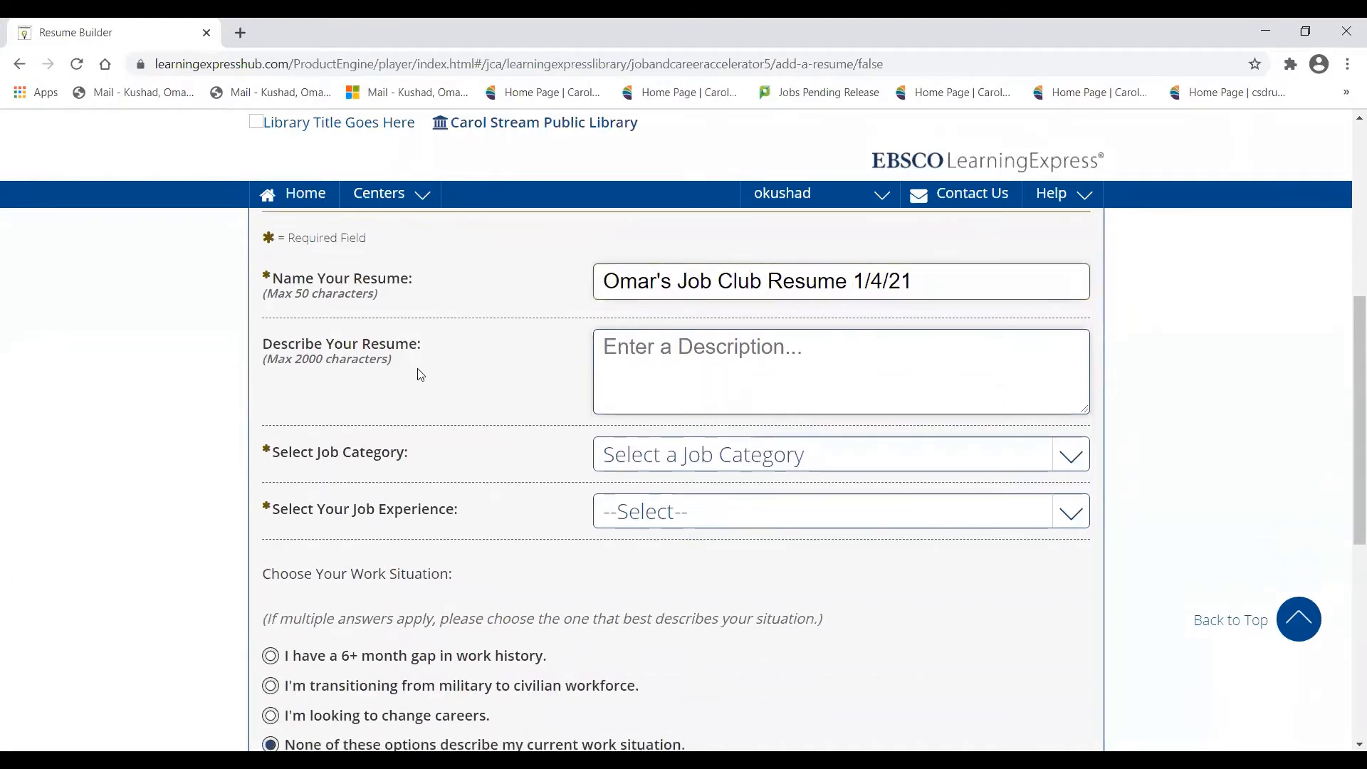
pyautogui.click(836, 344)
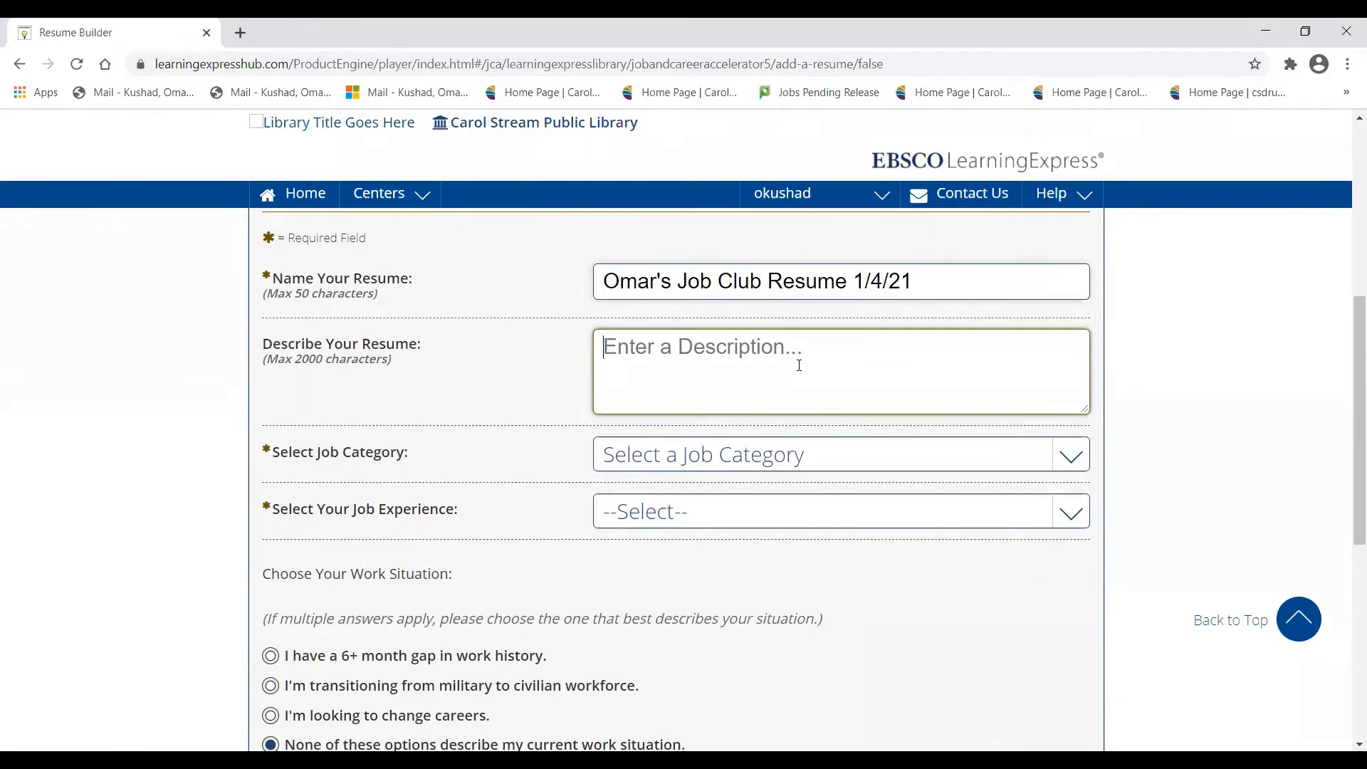
pyautogui.scroll(1, 794, 366)
pyautogui.scroll(-1, 783, 368)
pyautogui.click(345, 321)
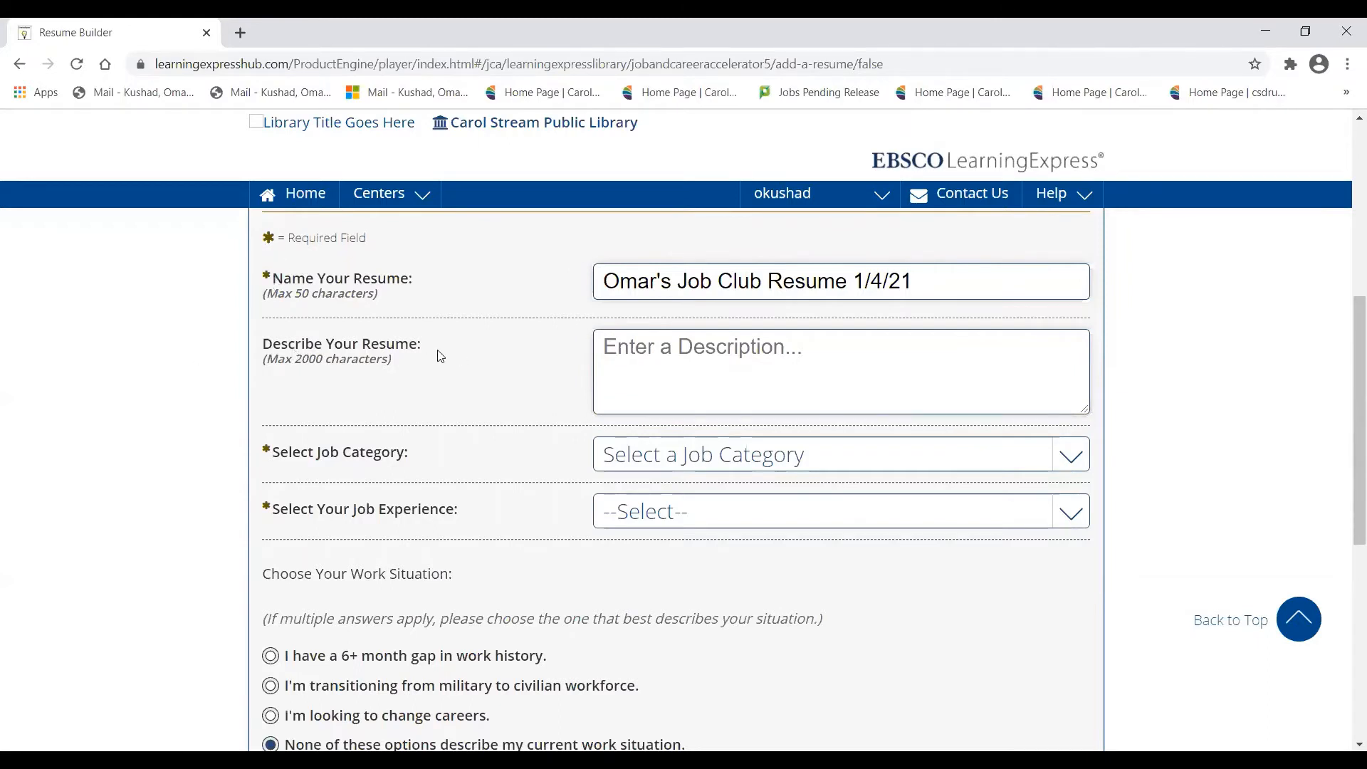
pyautogui.scroll(-1, 440, 356)
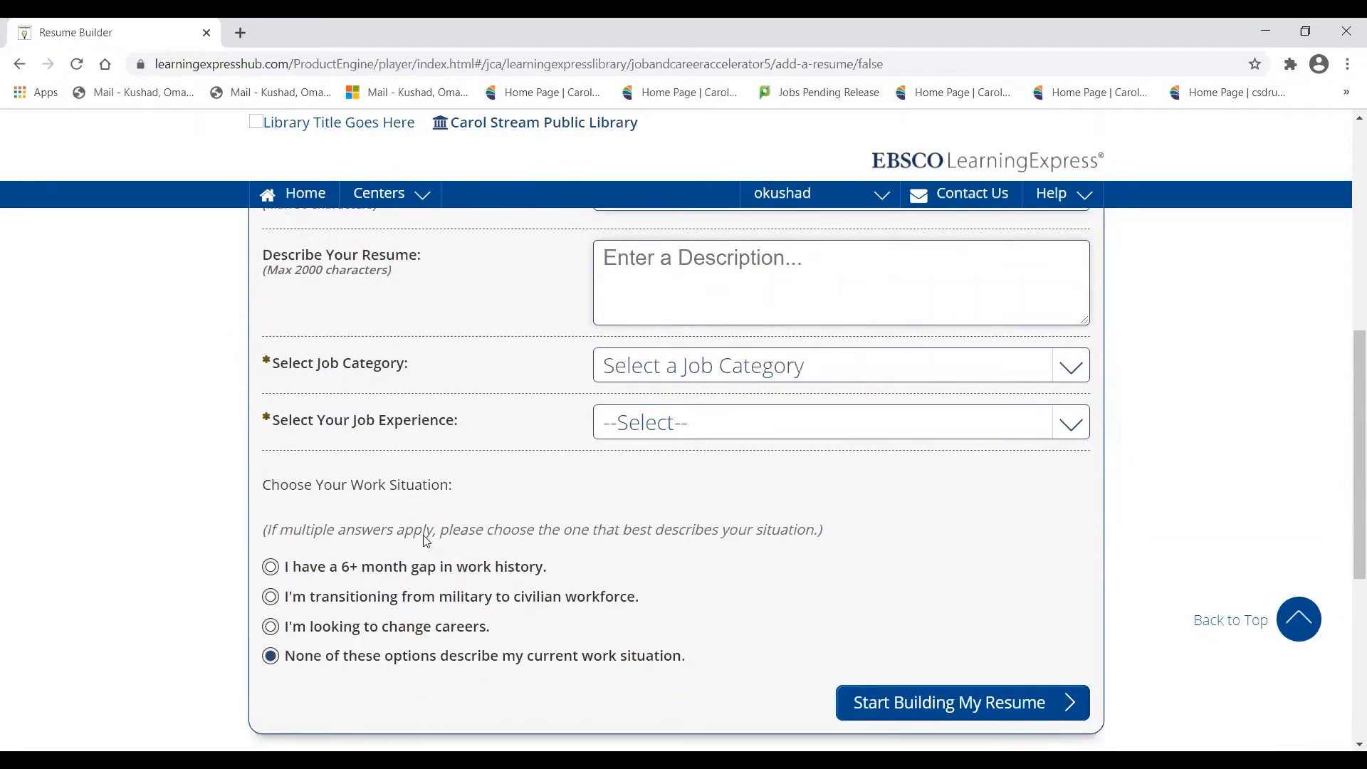
# Step: Choose Information Technology as the job category and Entry-Level Job Seeker (1-2 years) as experience
pyautogui.click(676, 363)
pyautogui.scroll(-5, 716, 452)
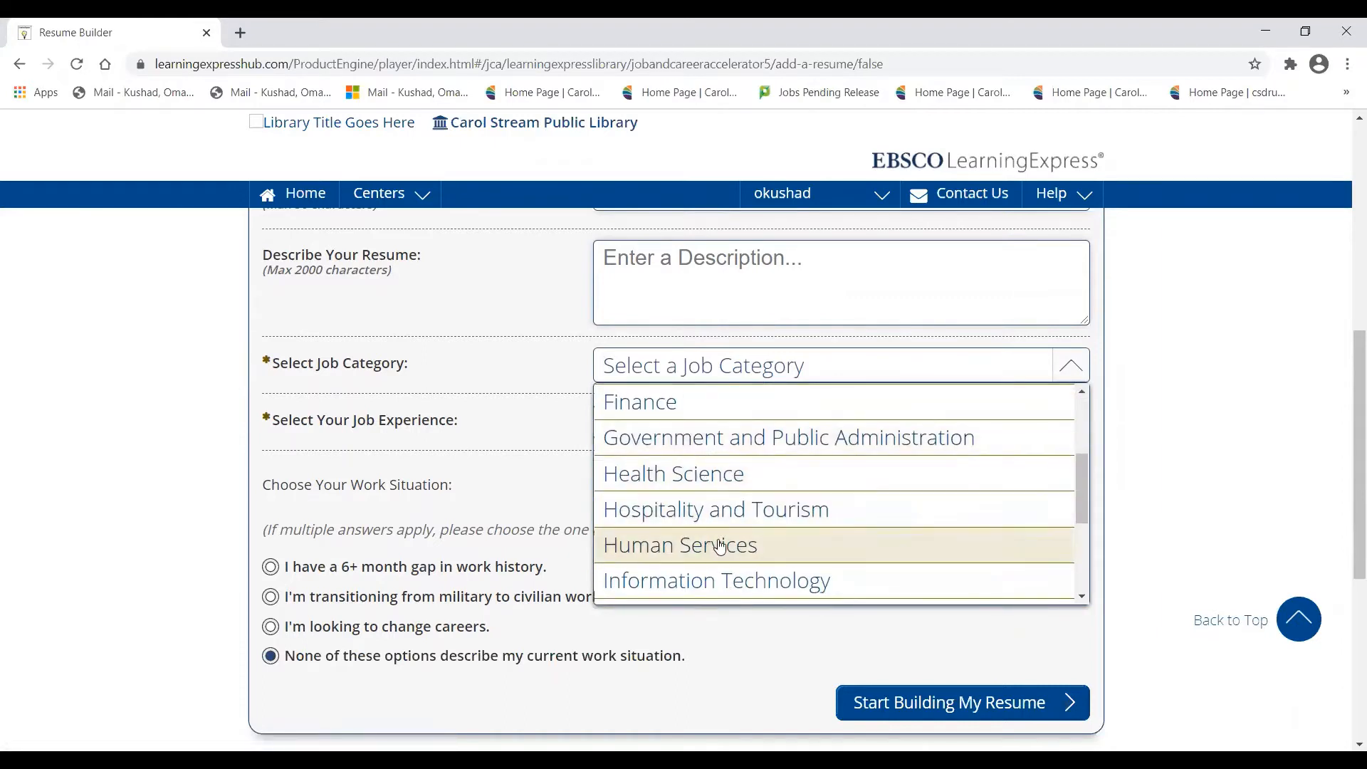
pyautogui.scroll(-1, 717, 541)
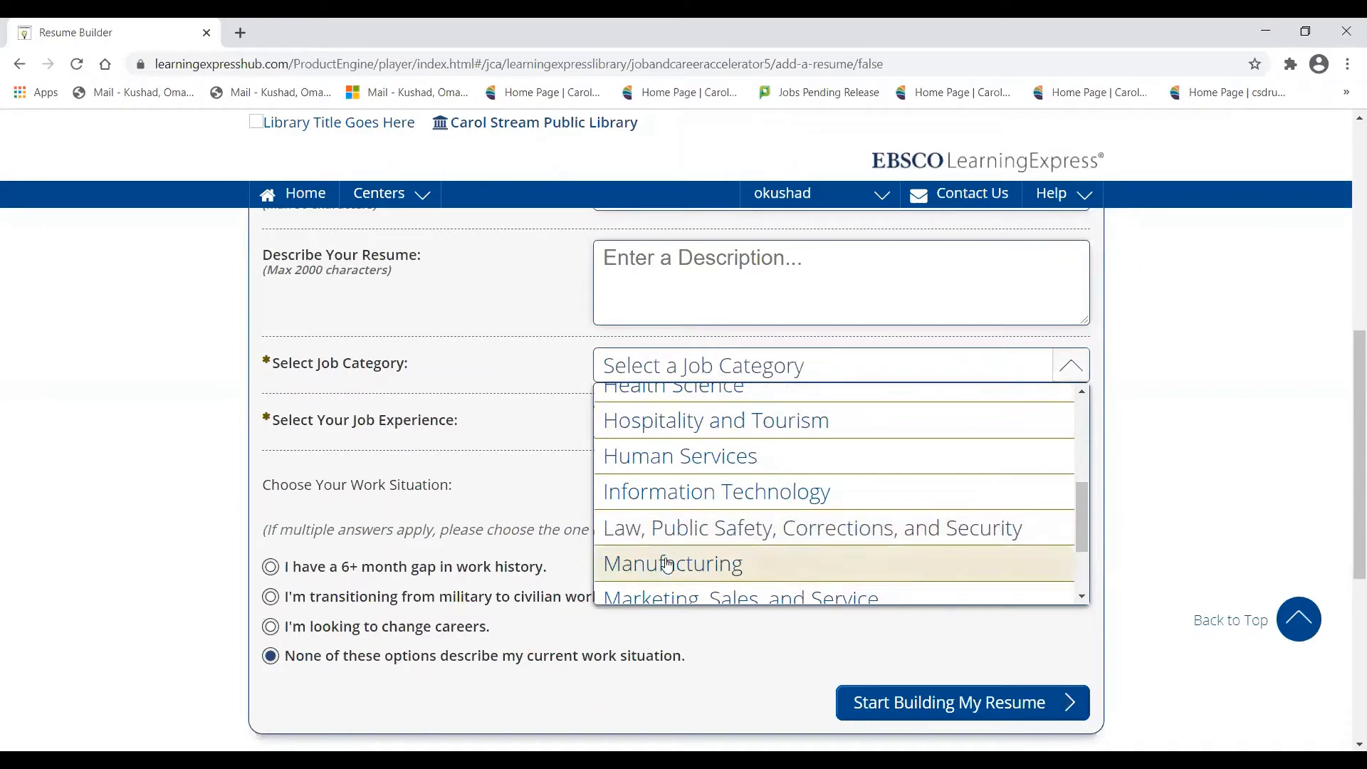
pyautogui.click(724, 498)
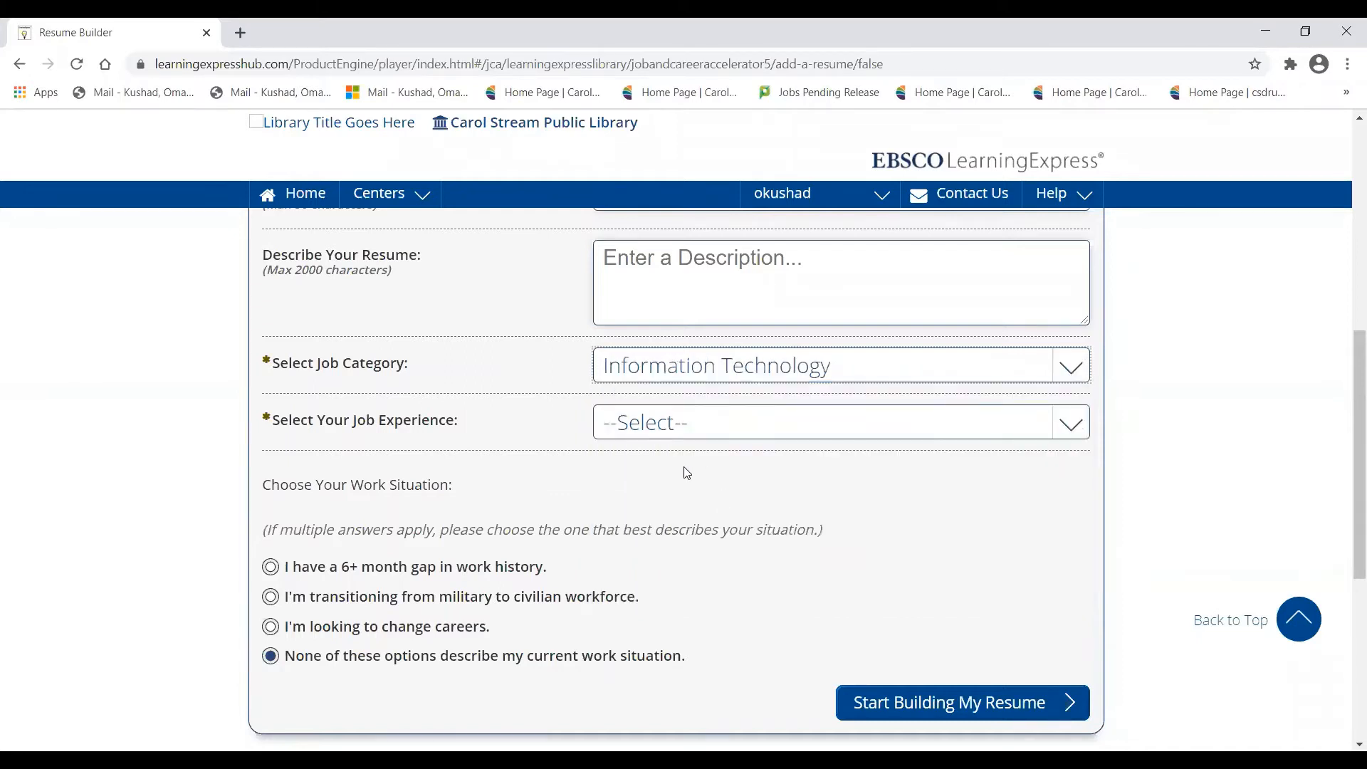
pyautogui.click(659, 435)
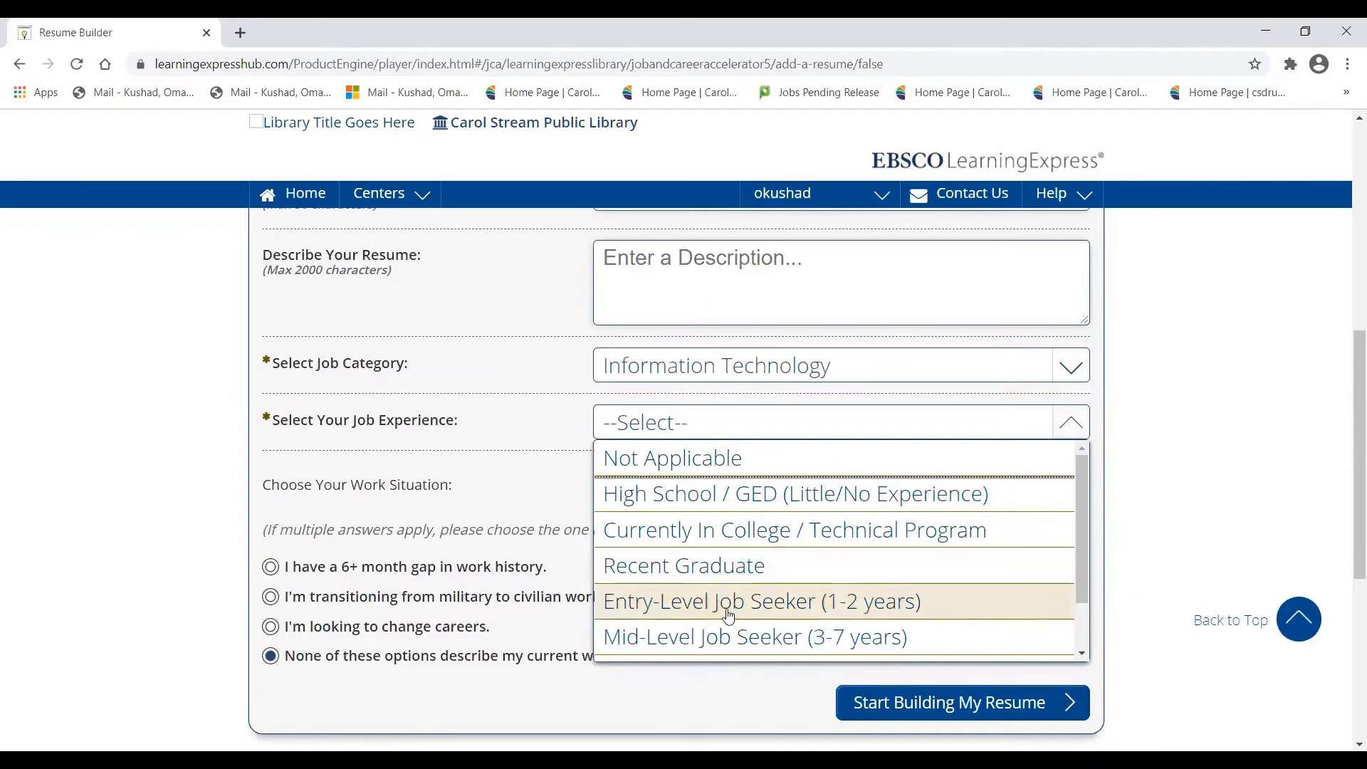
pyautogui.click(858, 616)
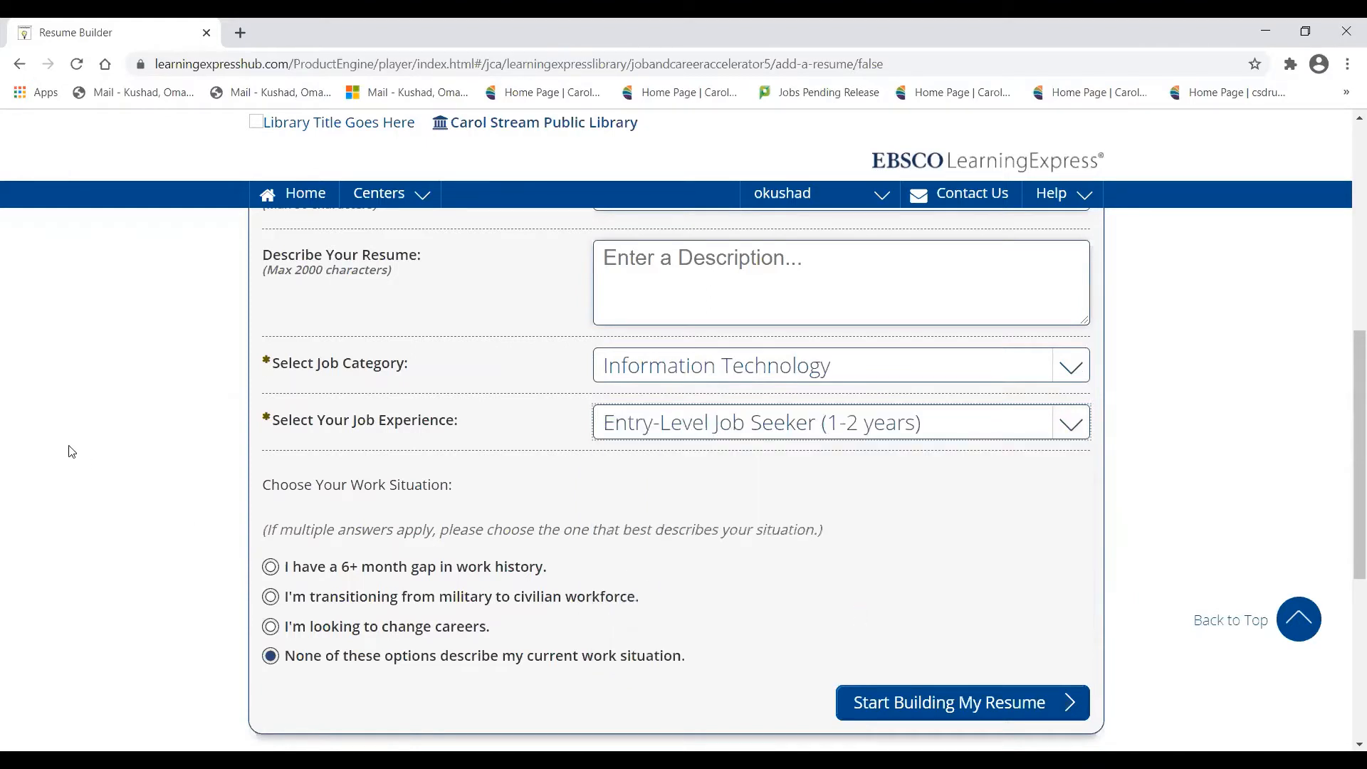
pyautogui.scroll(-1, 397, 416)
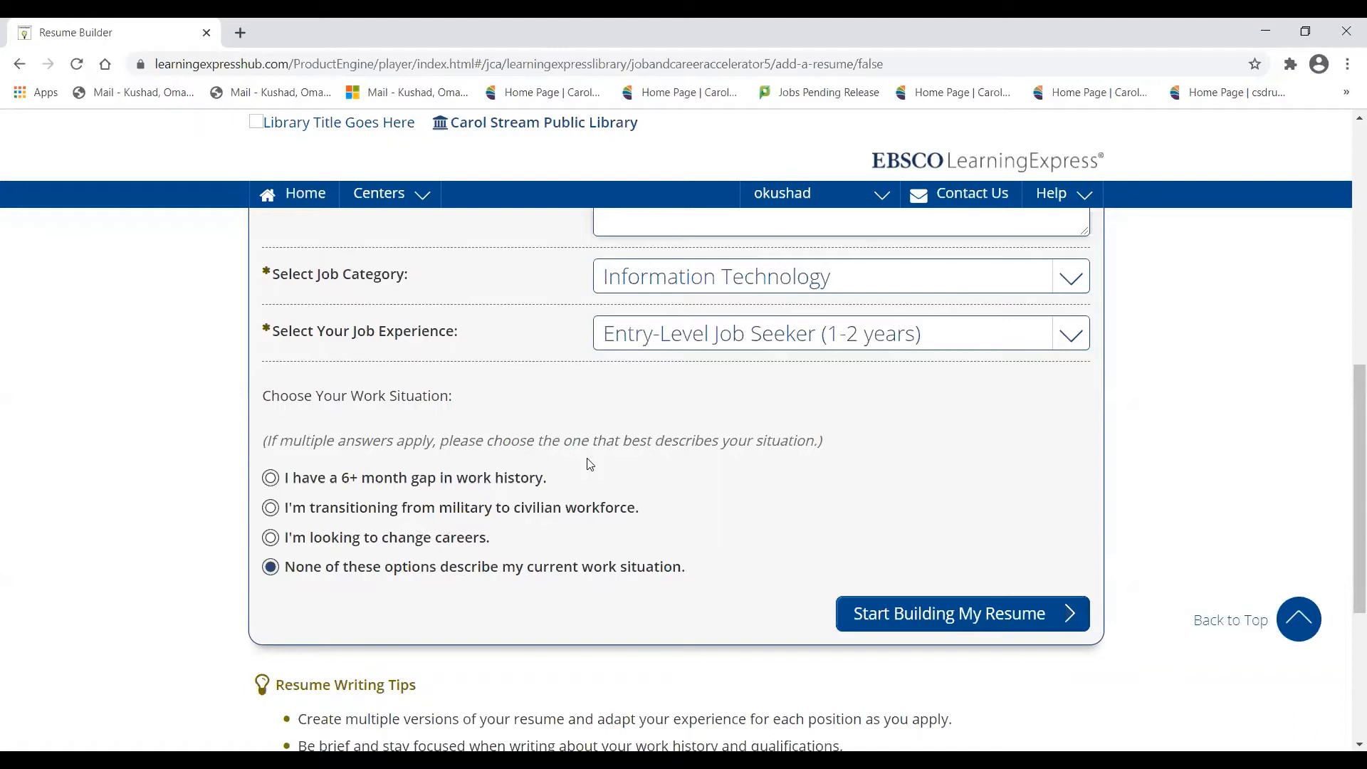
pyautogui.scroll(1, 541, 399)
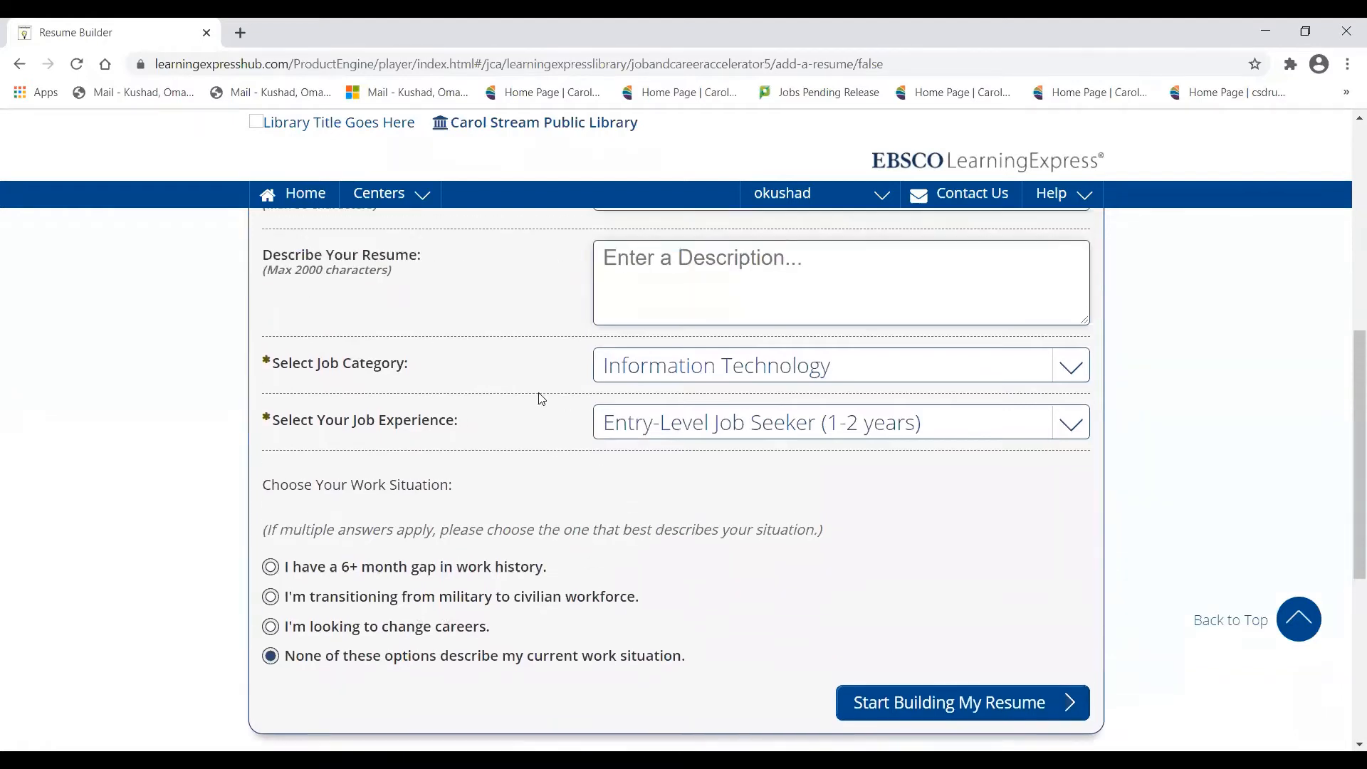
pyautogui.scroll(-1, 541, 399)
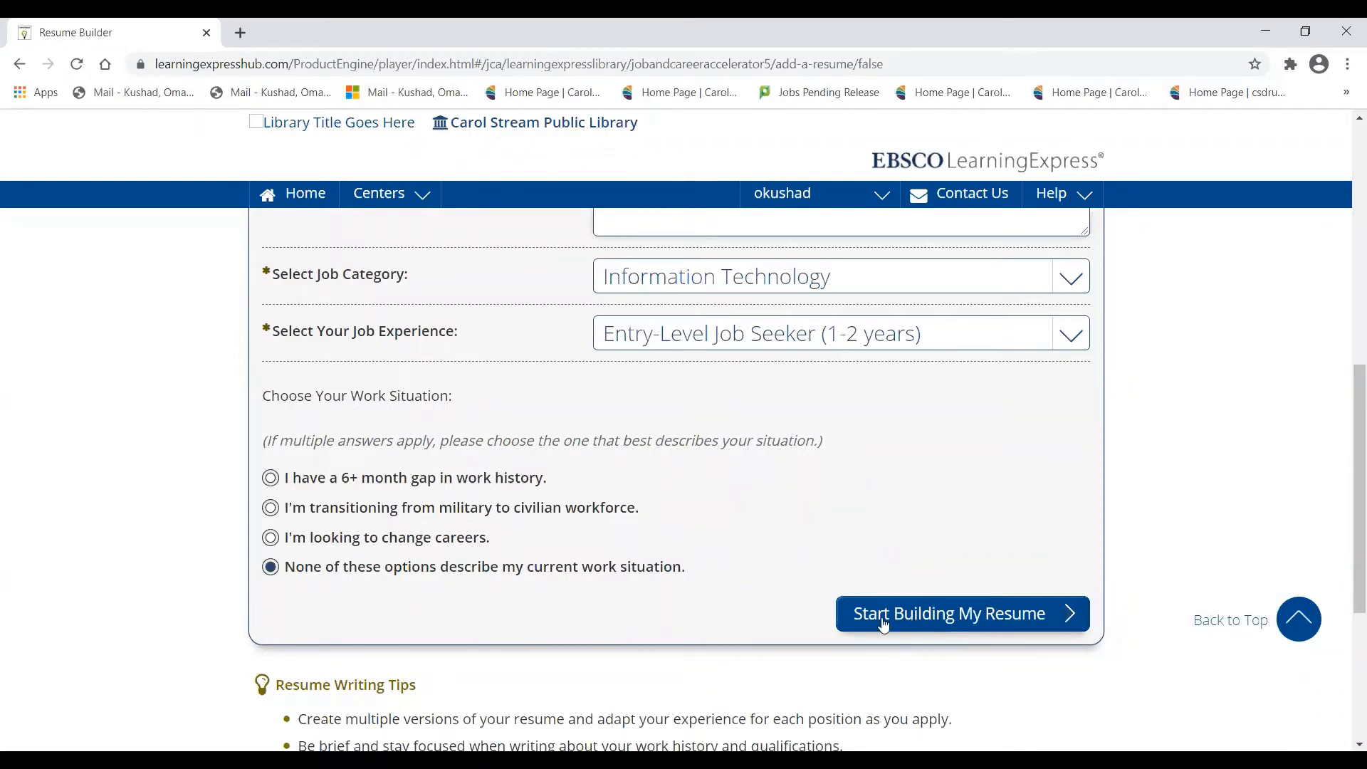
# Step: After the invalid-title warning, replace the trailing date with 'January' so the name ends 'Job Club January Resume'
pyautogui.click(957, 618)
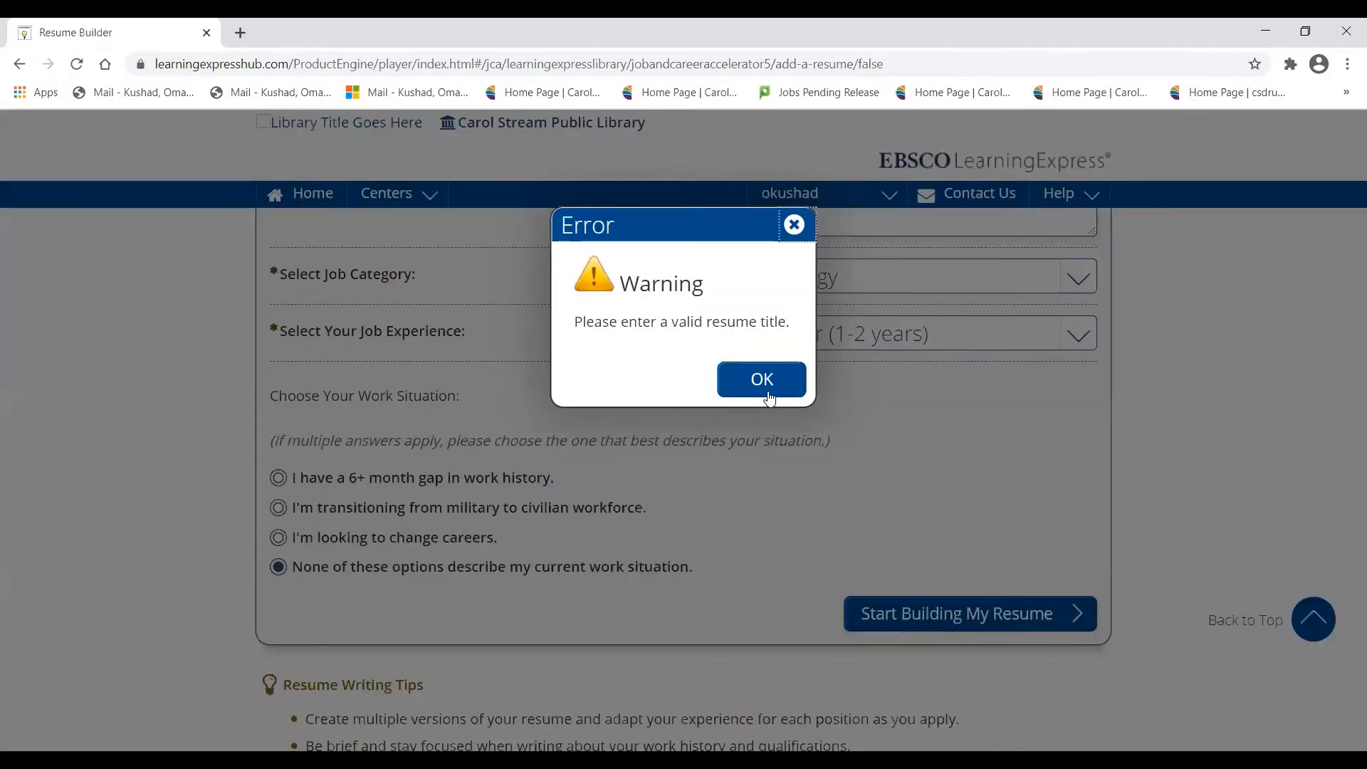
pyautogui.click(761, 379)
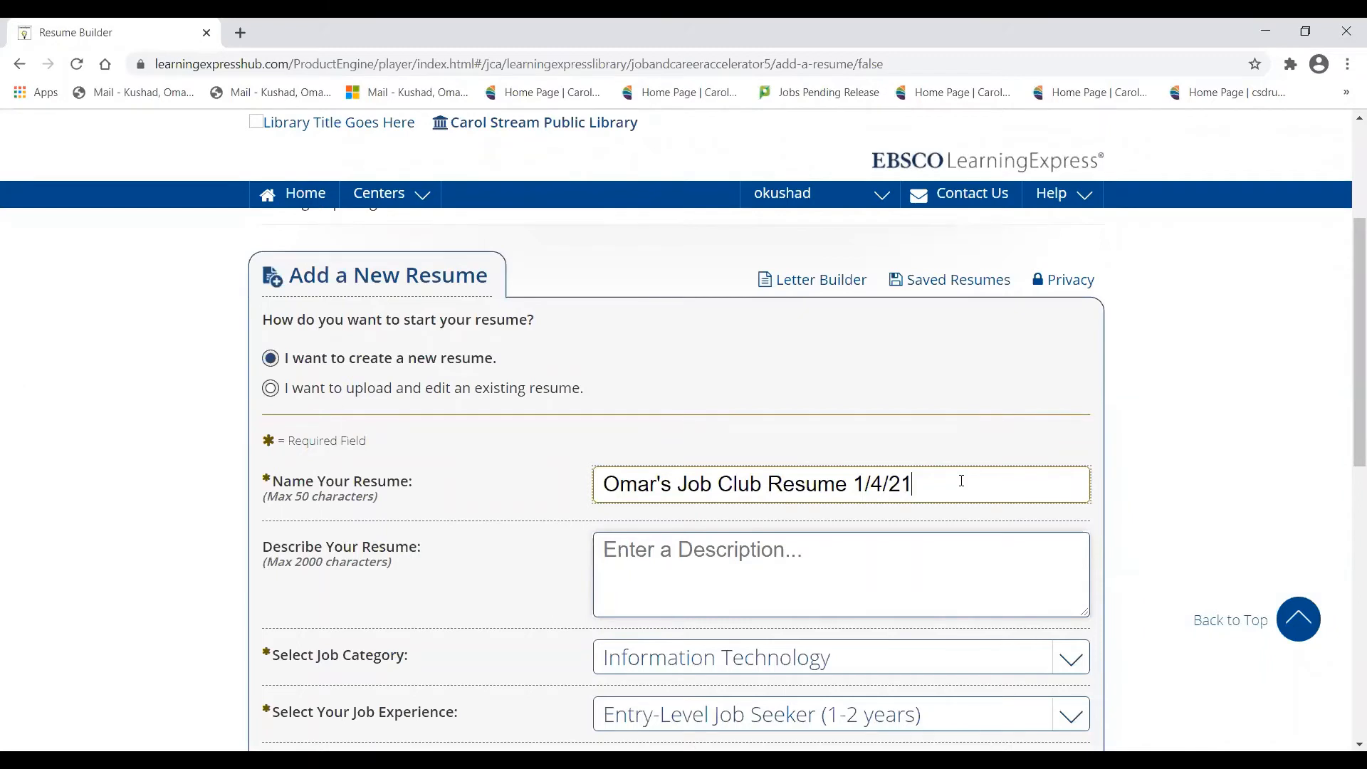
pyautogui.press('BackSpace')
pyautogui.press('BackSpace')
pyautogui.press('BackSpace')
pyautogui.press('BackSpace')
pyautogui.press('BackSpace')
pyautogui.press('BackSpace')
pyautogui.write('Januar ')
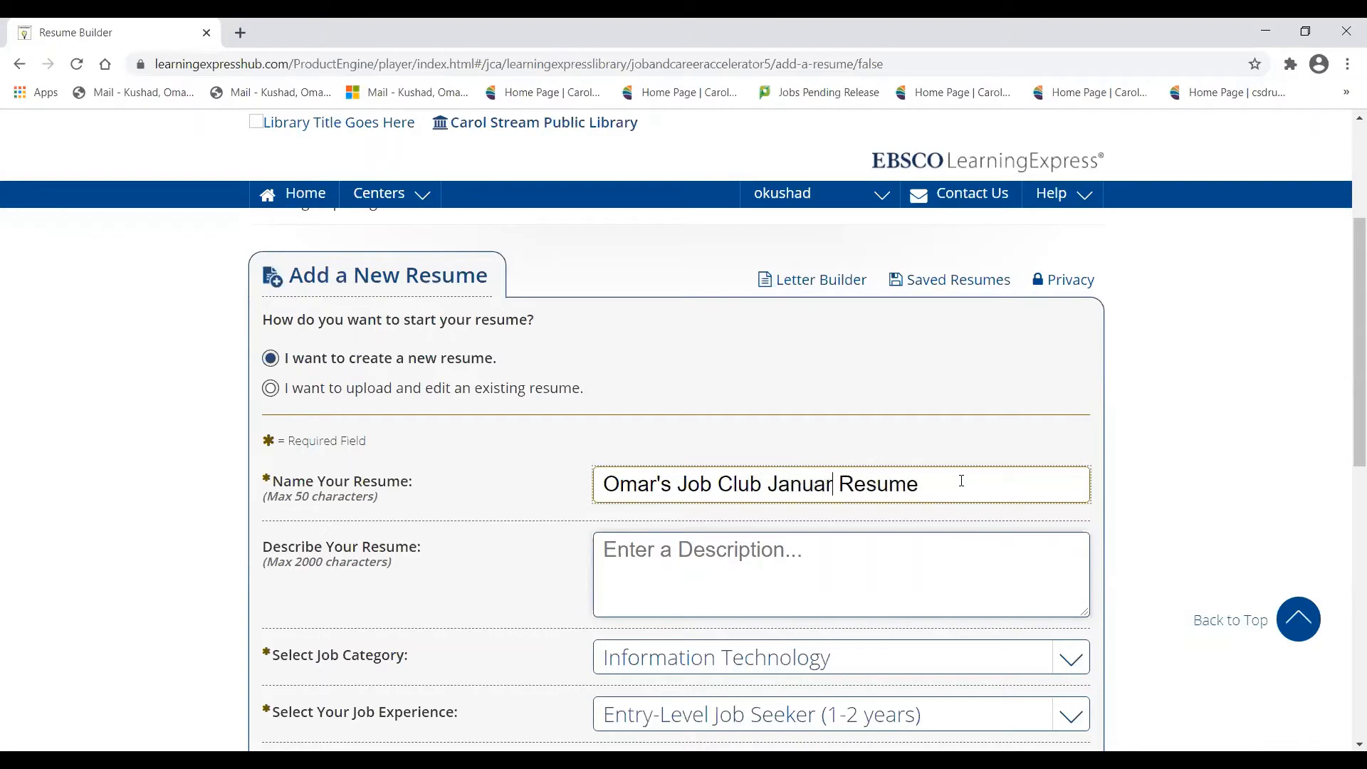
pyautogui.write('y')
pyautogui.click(1195, 442)
pyautogui.scroll(-1, 1195, 441)
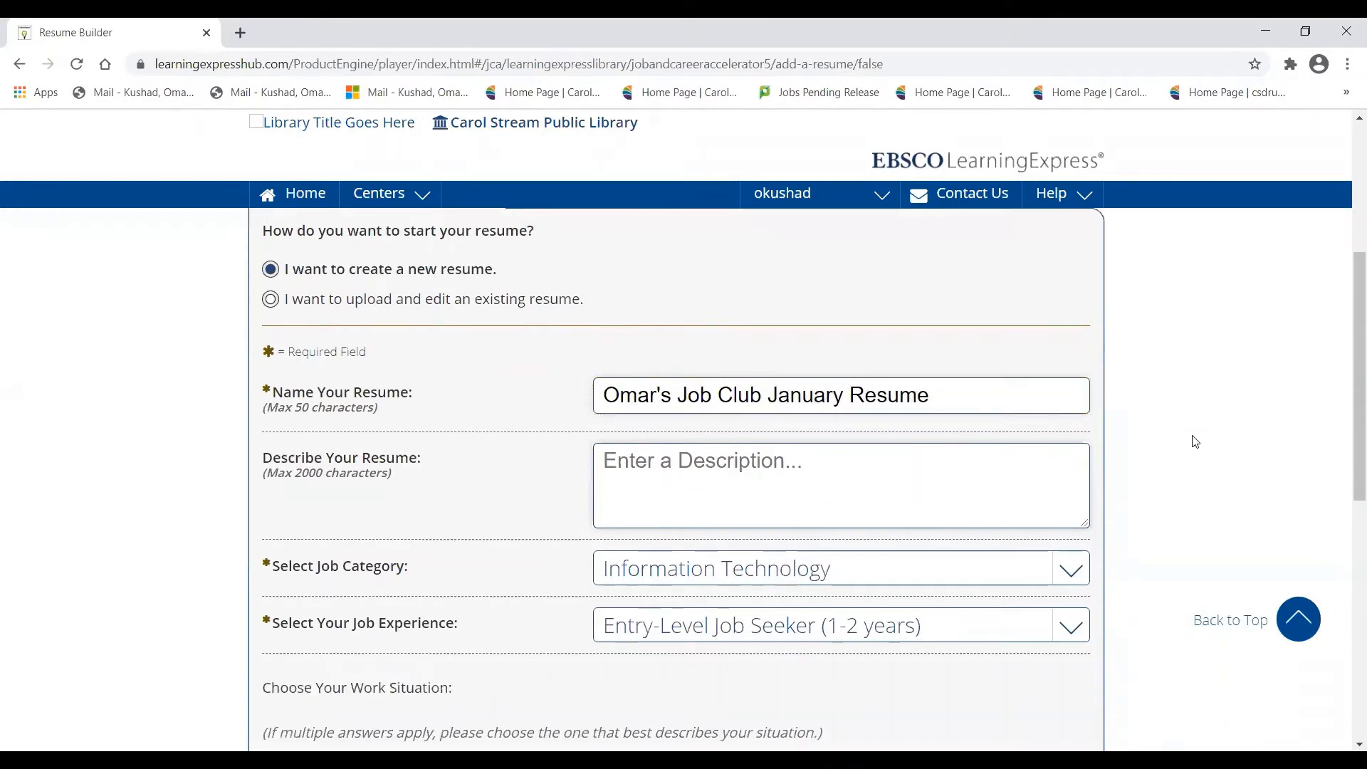
pyautogui.scroll(-5, 1195, 442)
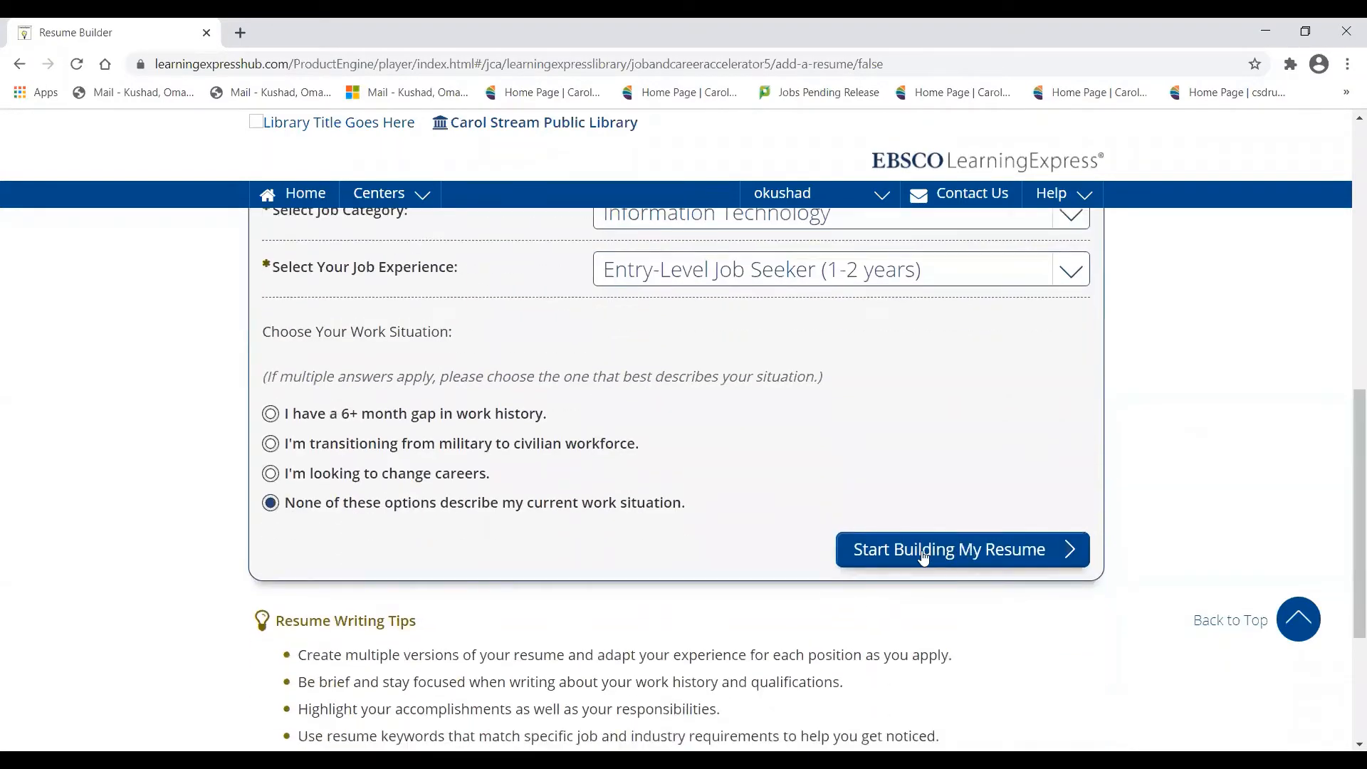
# Step: Create the resume with Start Building My Resume and review its filled Header and empty sections
pyautogui.click(924, 557)
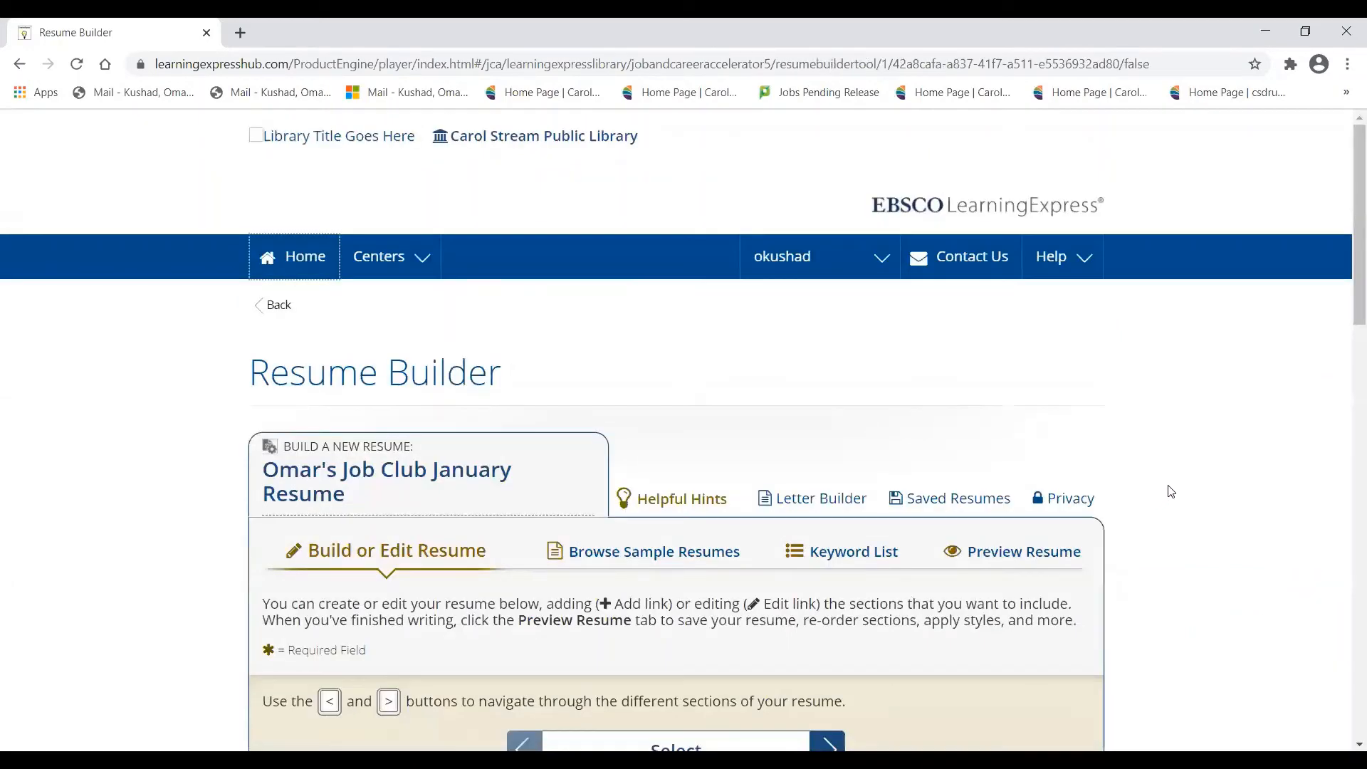
pyautogui.scroll(-3, 1171, 492)
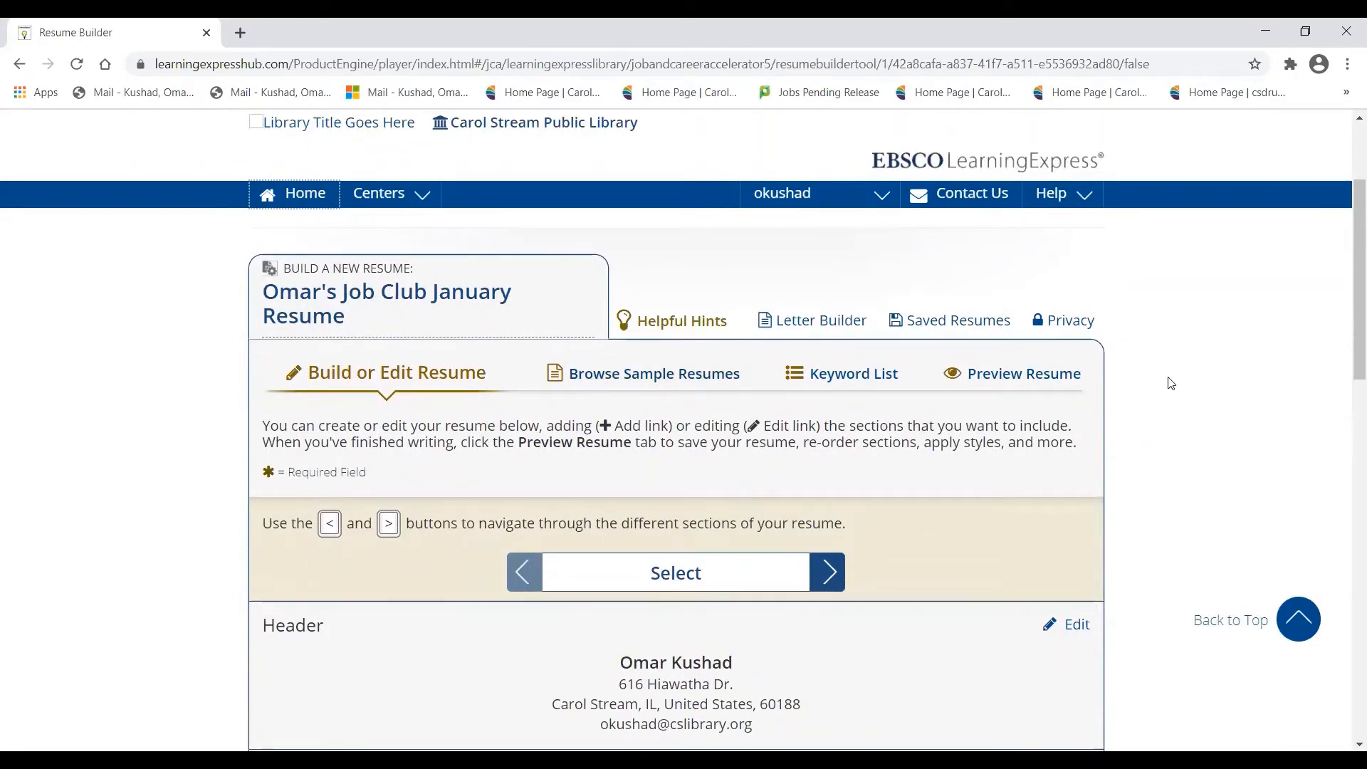
pyautogui.scroll(-1, 1170, 383)
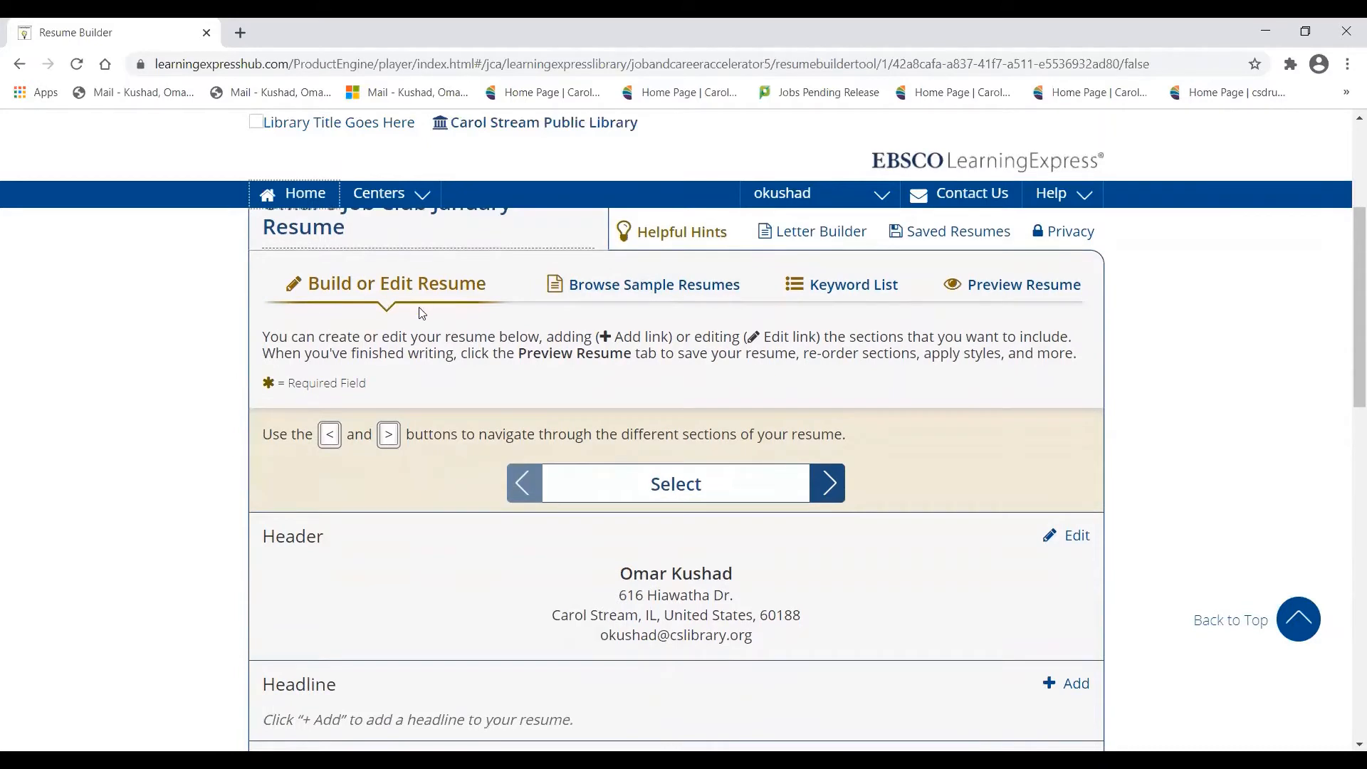
pyautogui.scroll(-2, 420, 309)
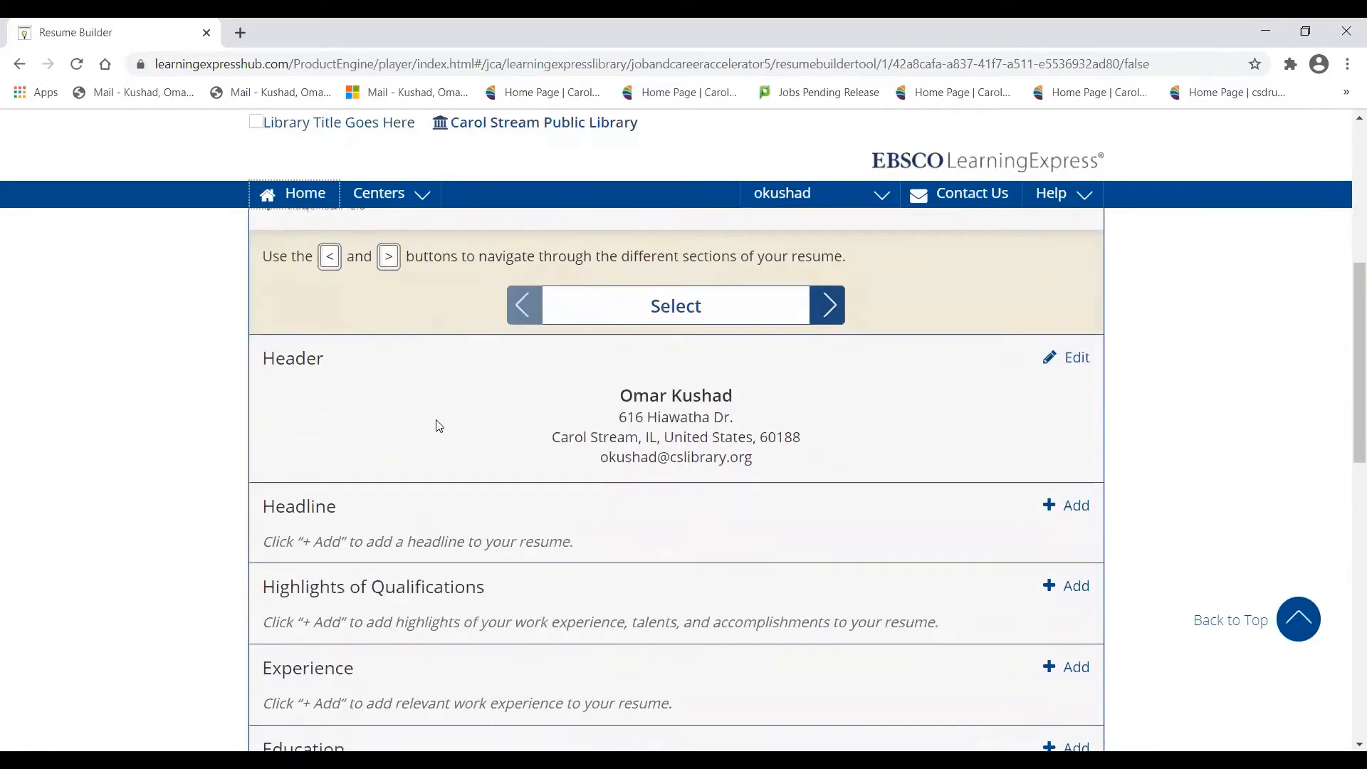
pyautogui.scroll(-1, 439, 426)
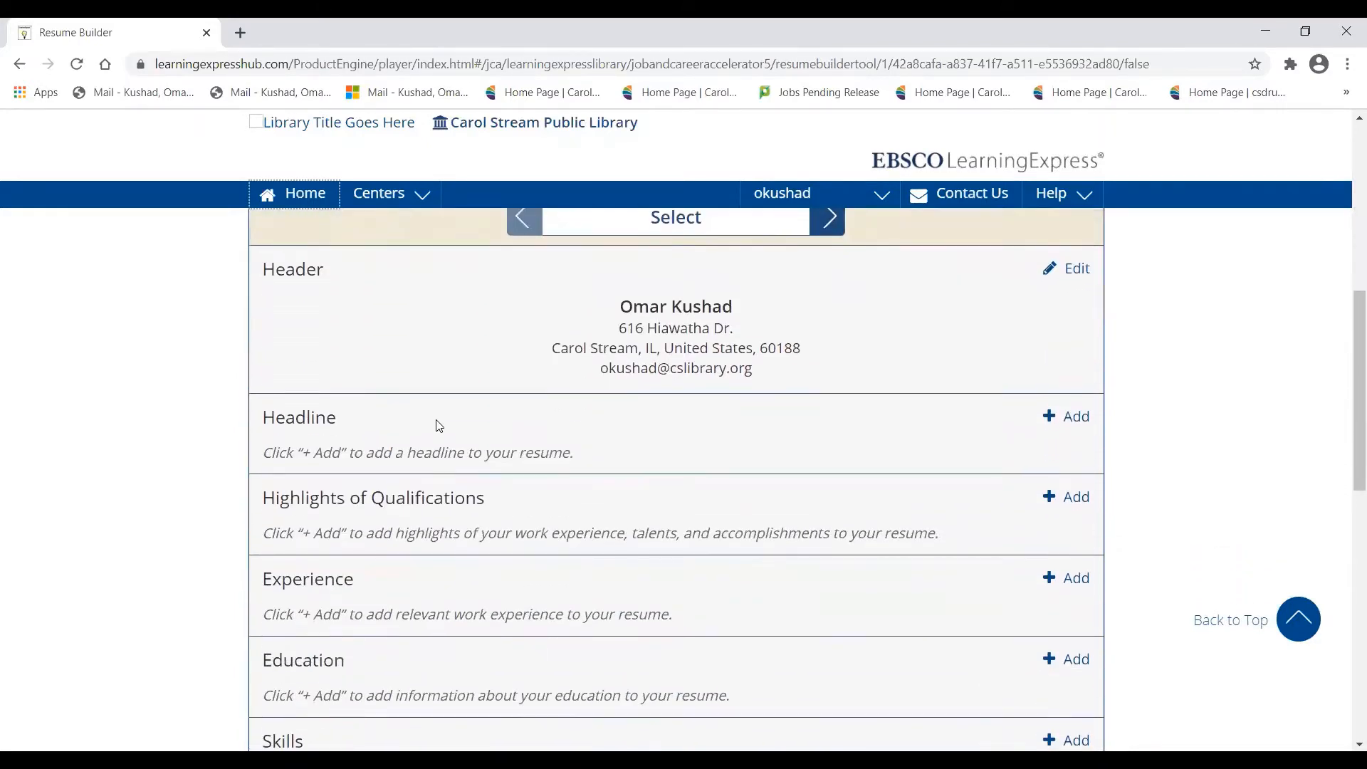
pyautogui.scroll(-1, 400, 357)
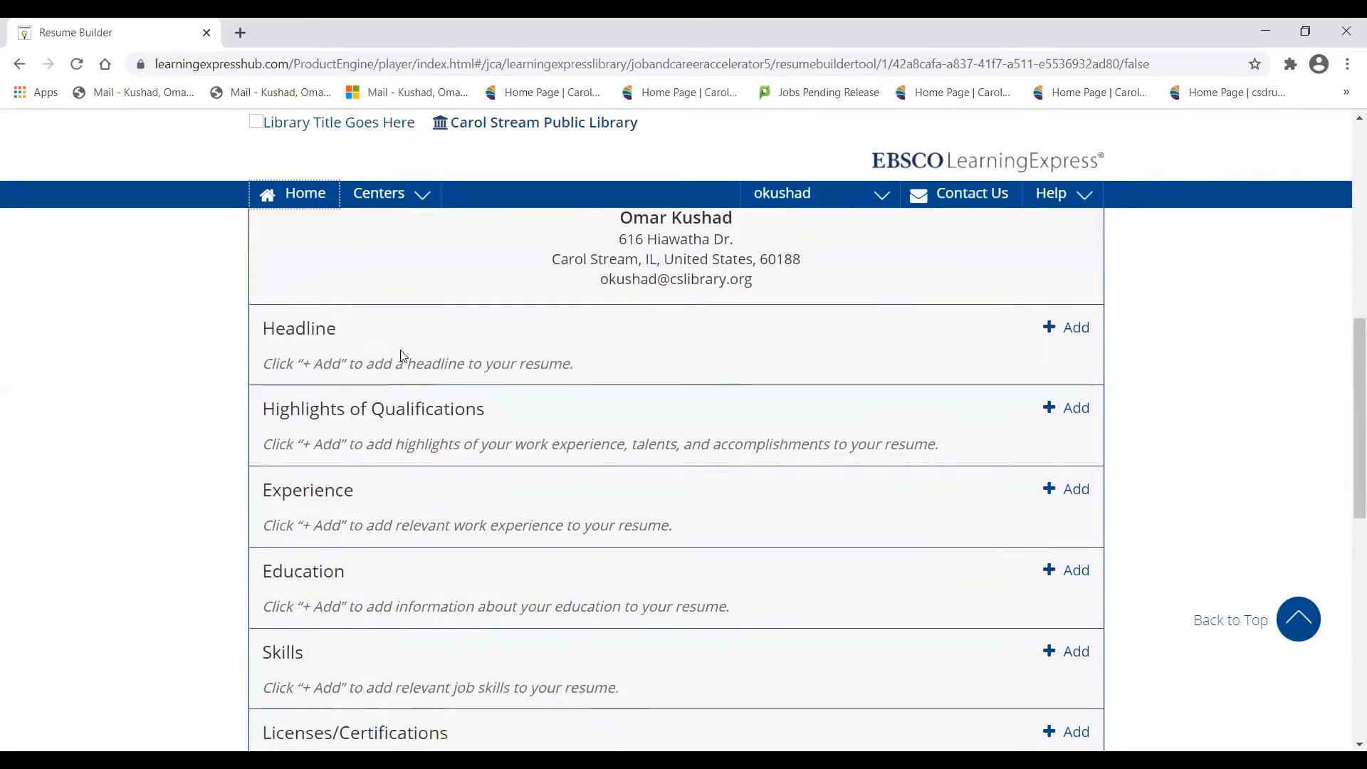
pyautogui.scroll(-1, 437, 406)
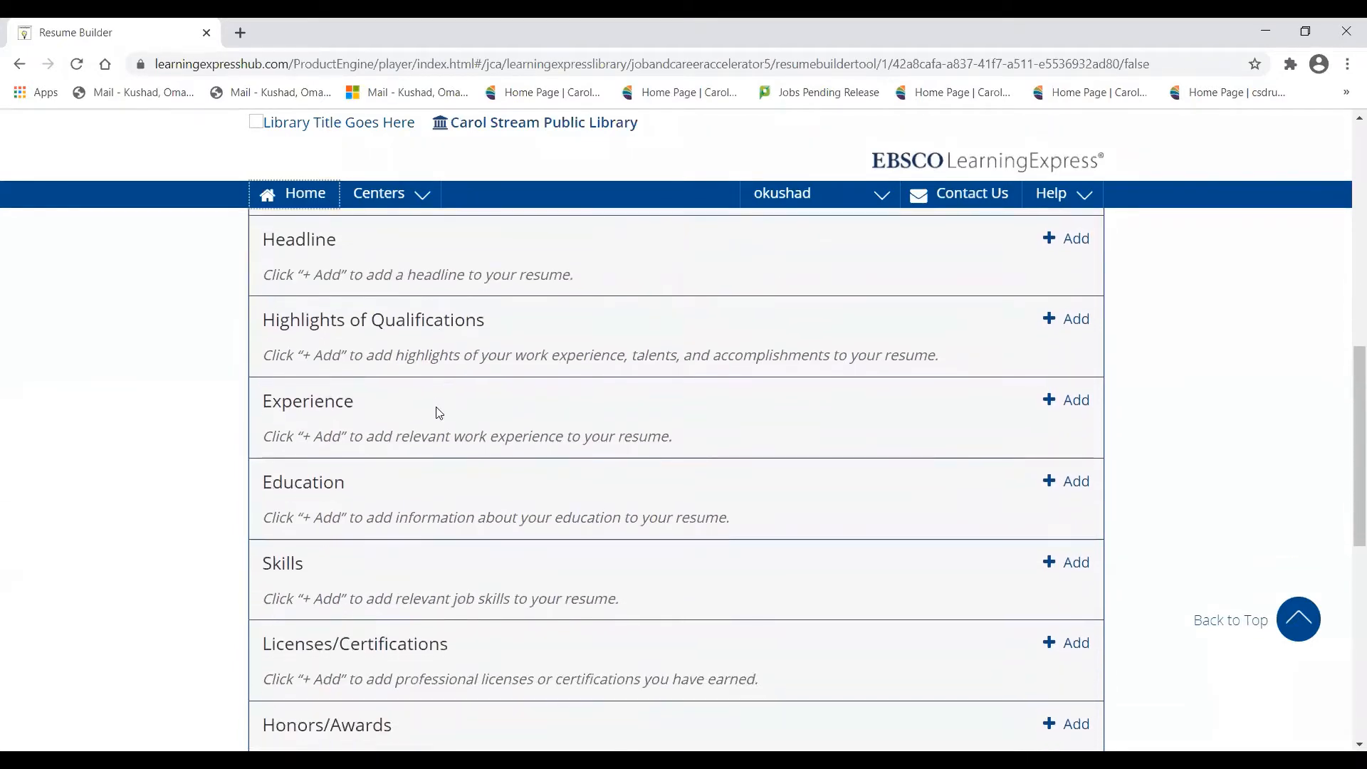
pyautogui.scroll(-1, 439, 412)
pyautogui.scroll(1, 439, 412)
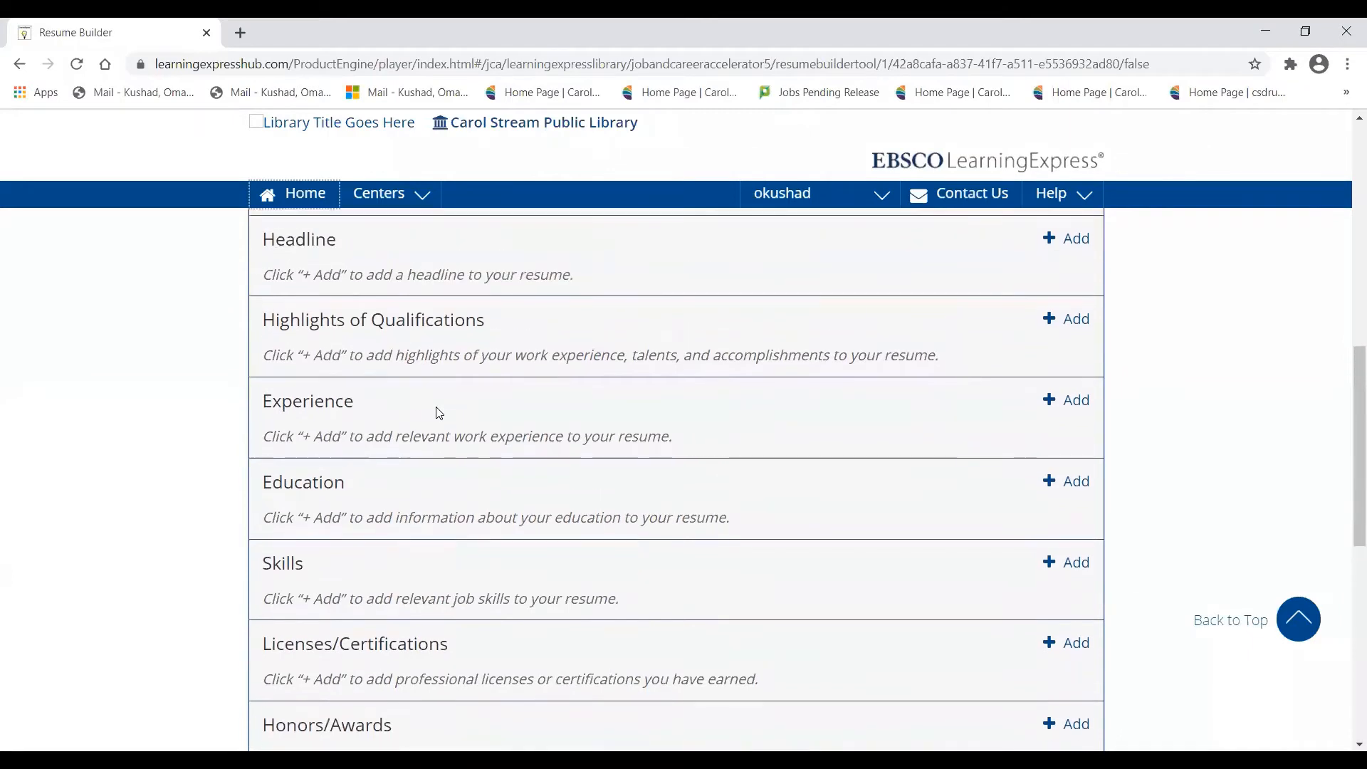
pyautogui.scroll(2, 439, 413)
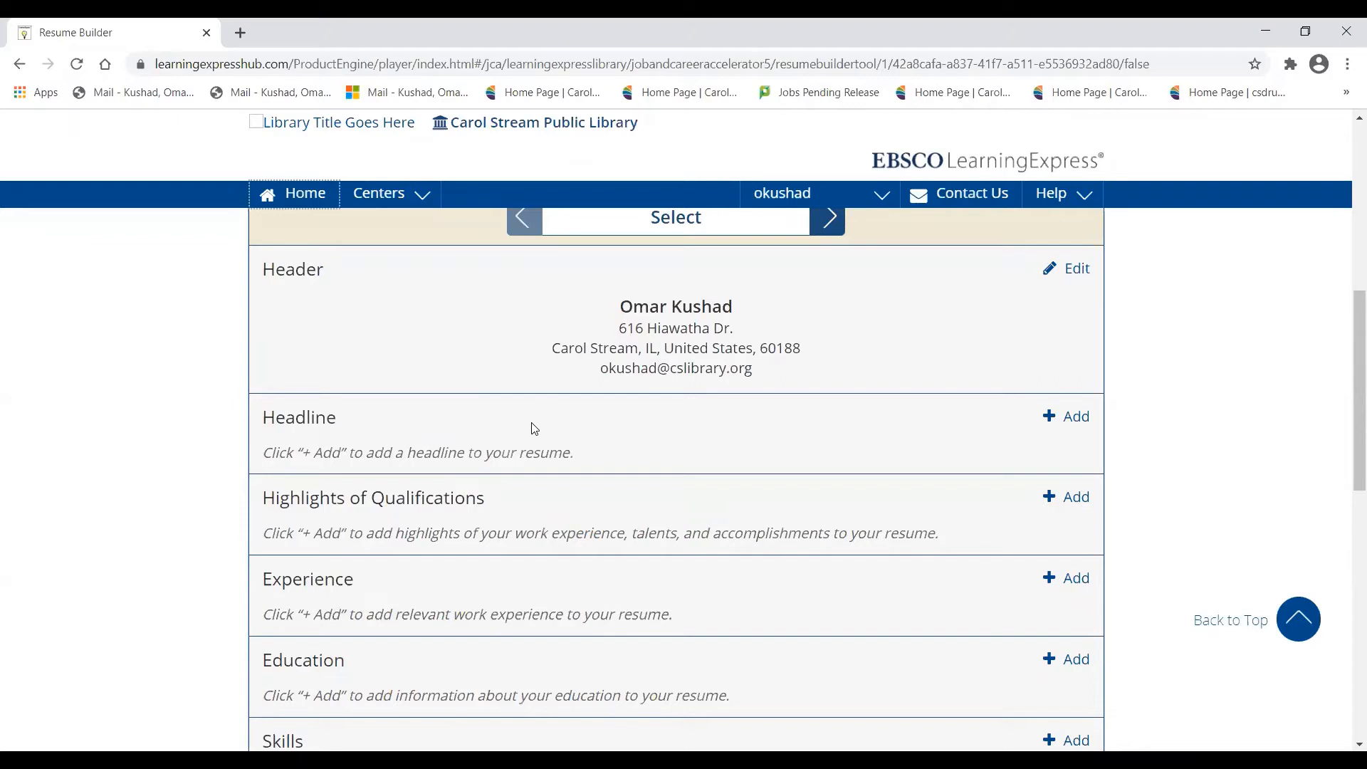
pyautogui.scroll(-1, 504, 434)
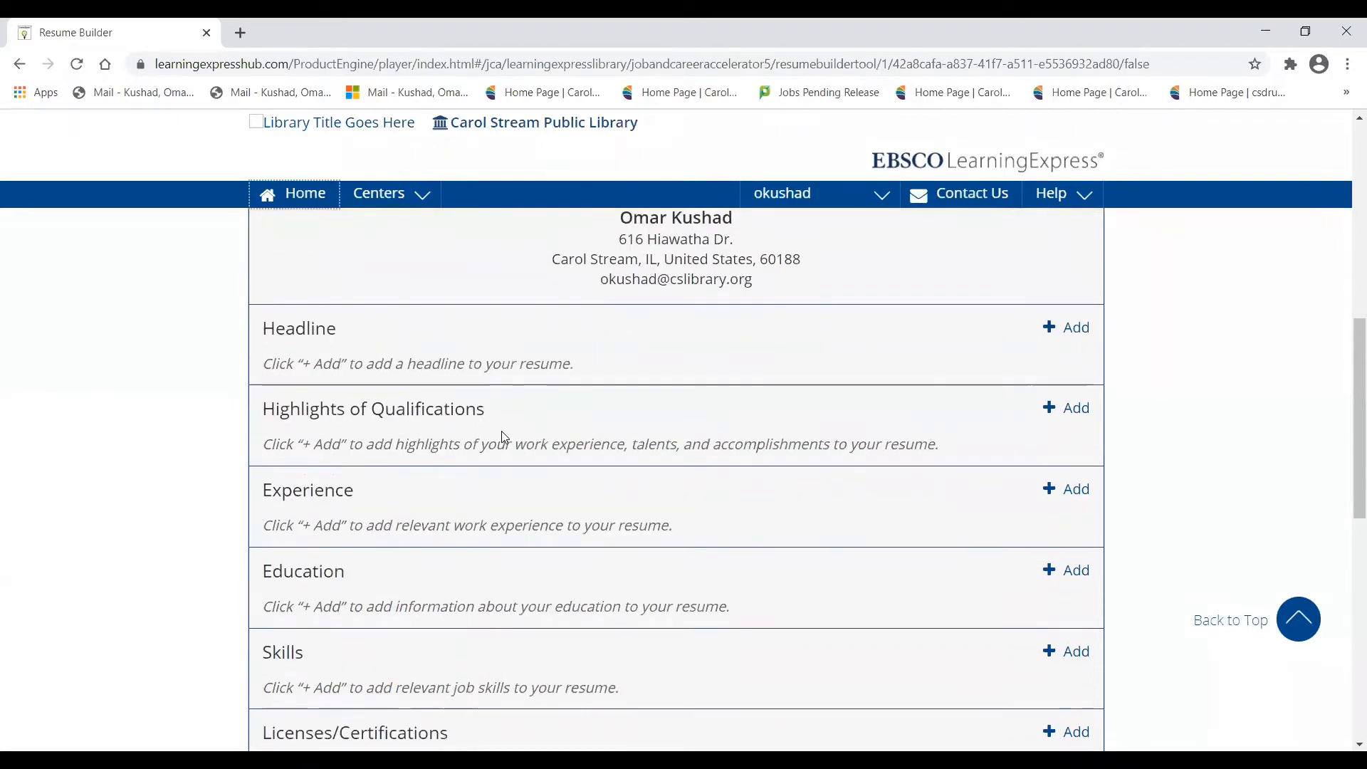
pyautogui.scroll(-1, 504, 427)
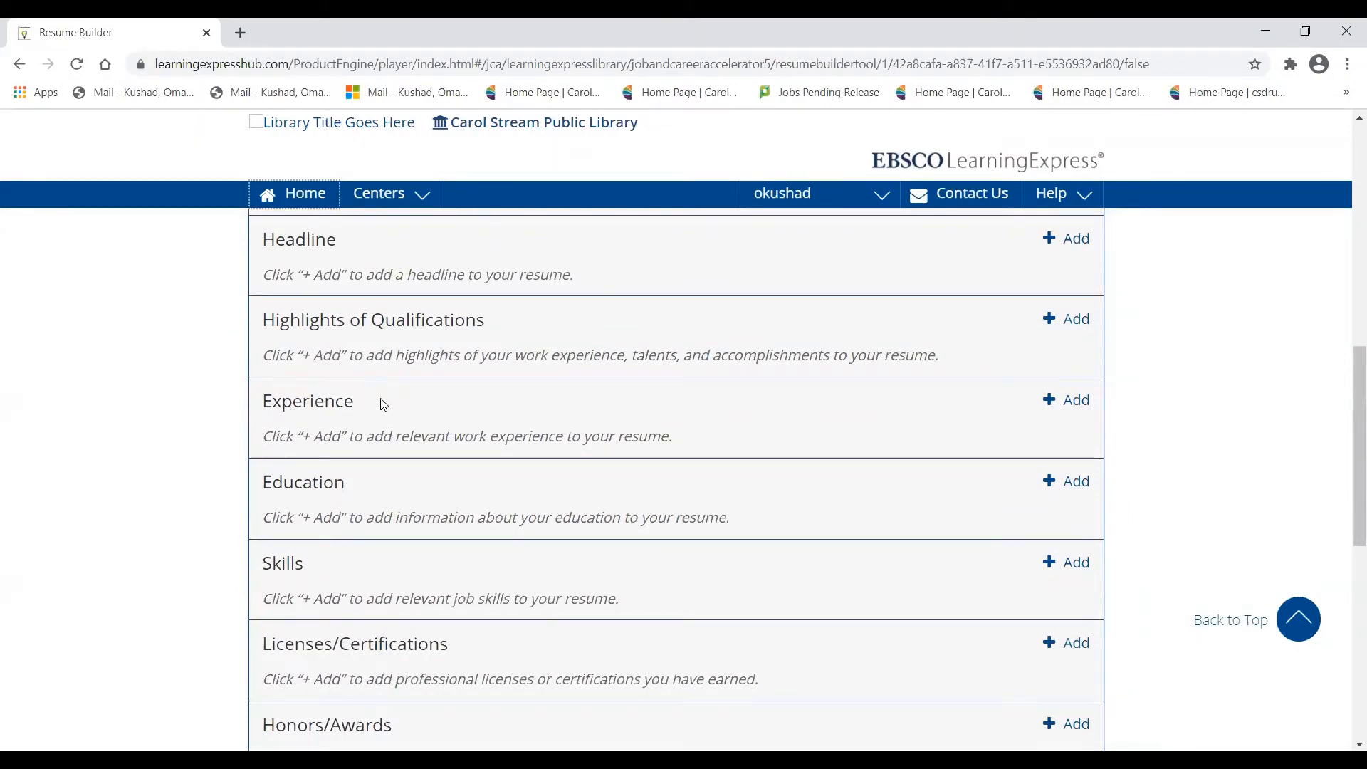
pyautogui.scroll(-1, 383, 403)
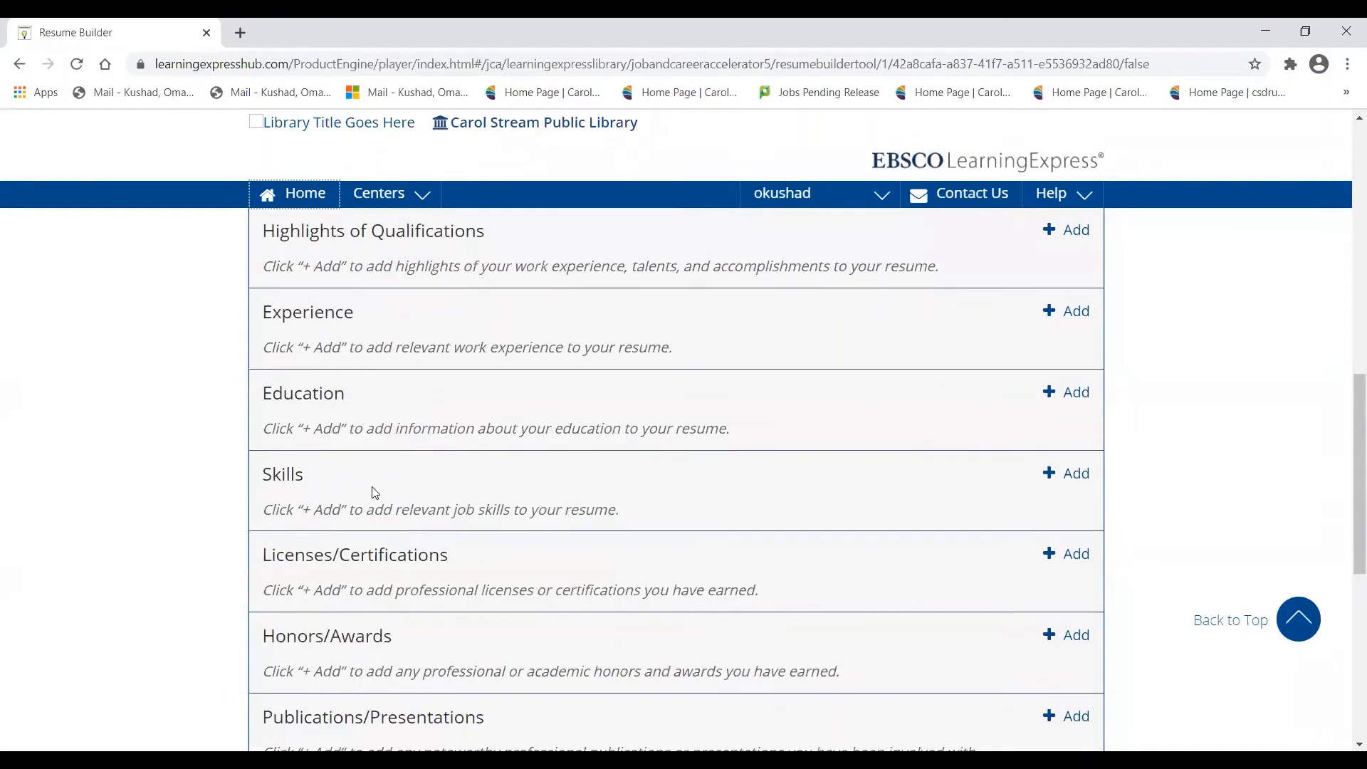
pyautogui.scroll(-2, 368, 493)
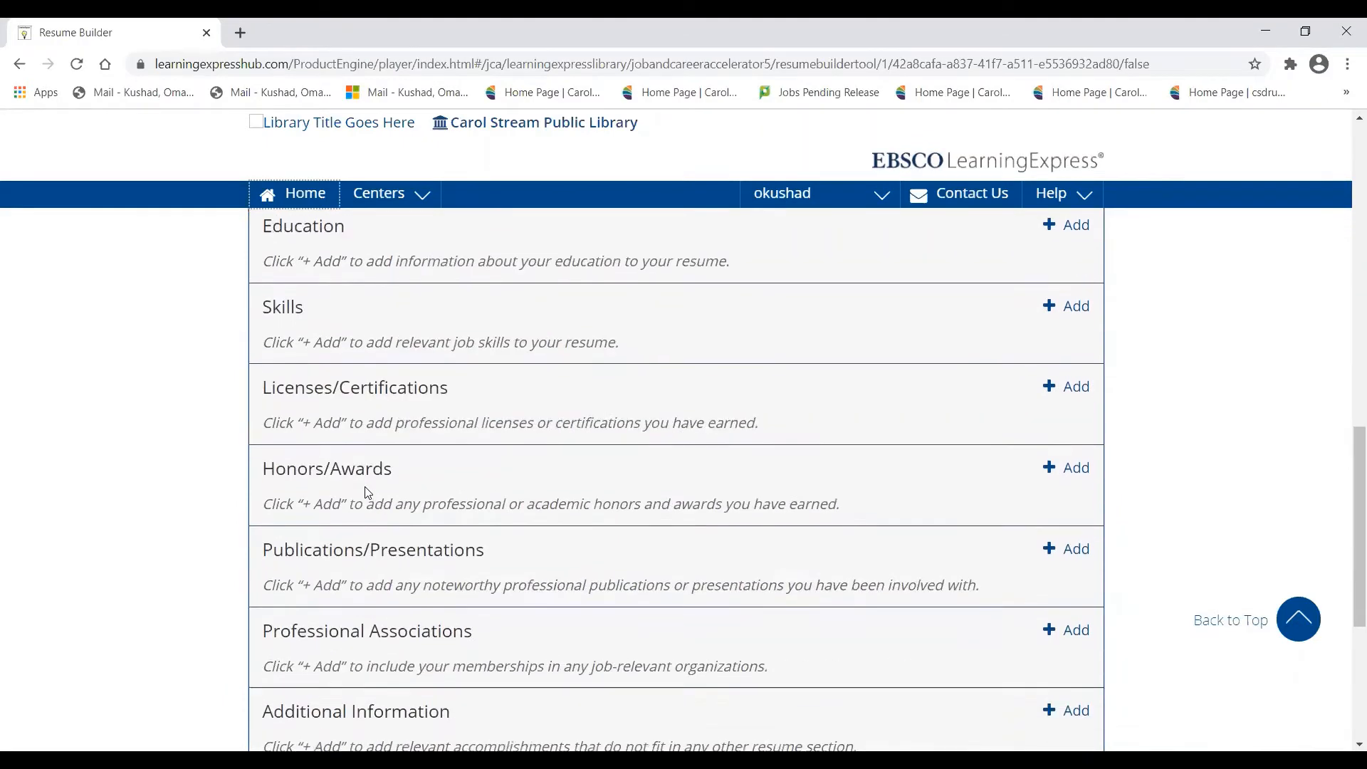
pyautogui.scroll(-1, 484, 416)
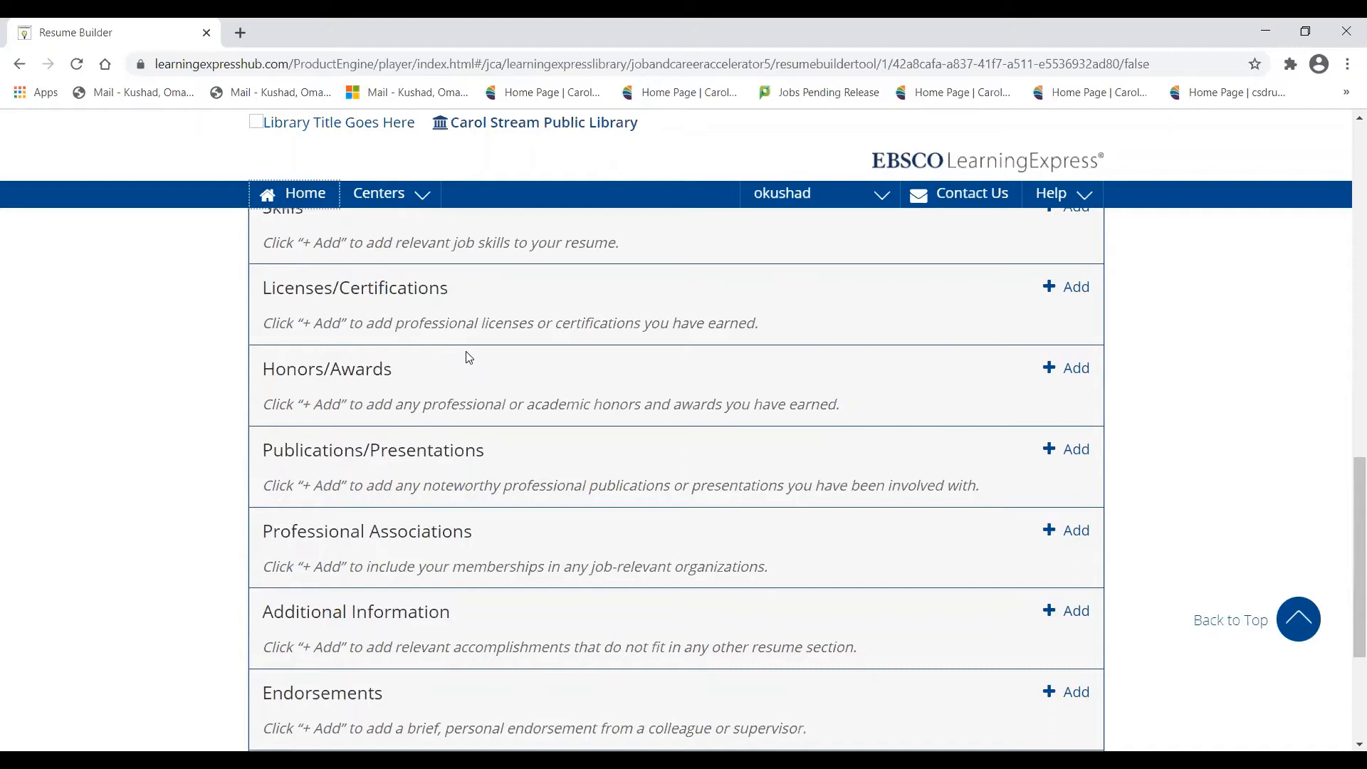
pyautogui.scroll(-2, 513, 423)
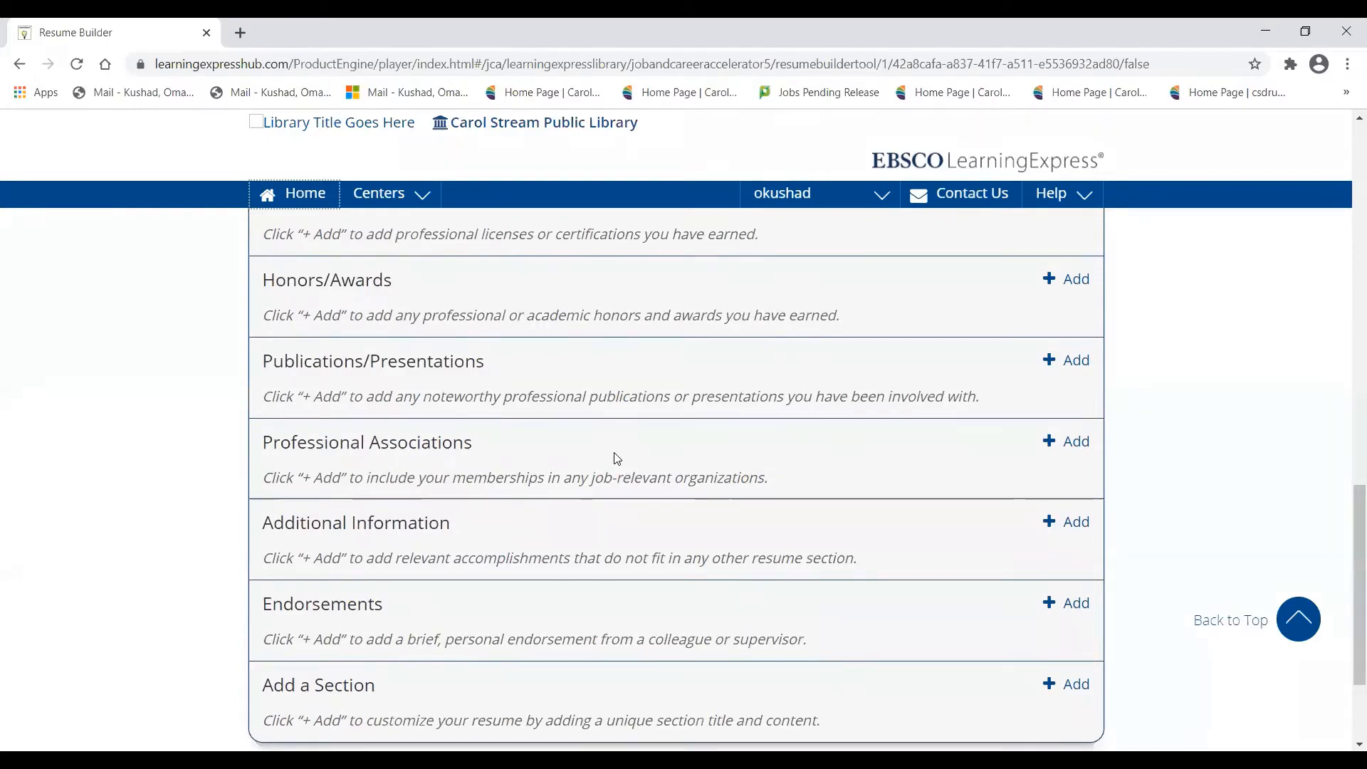
pyautogui.scroll(7, 616, 458)
pyautogui.scroll(3, 617, 457)
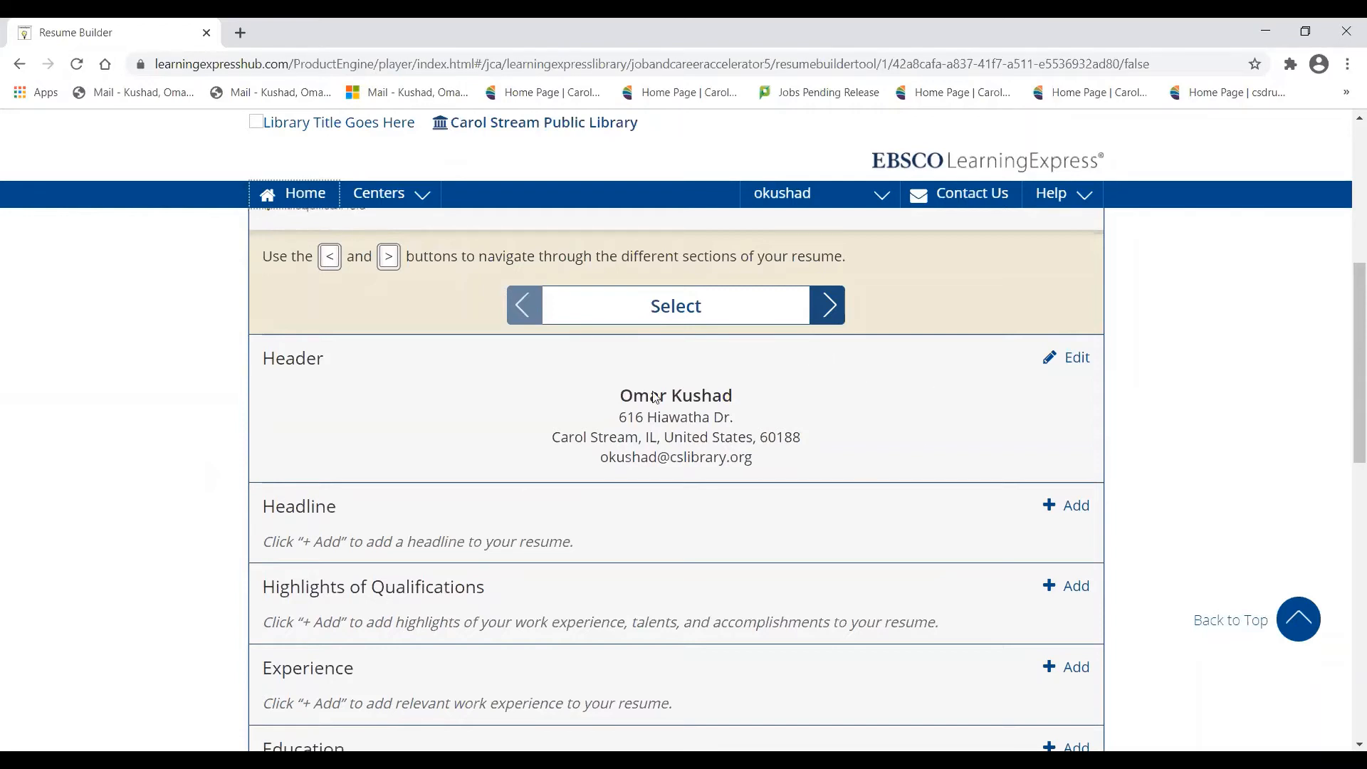
pyautogui.scroll(-1, 1003, 518)
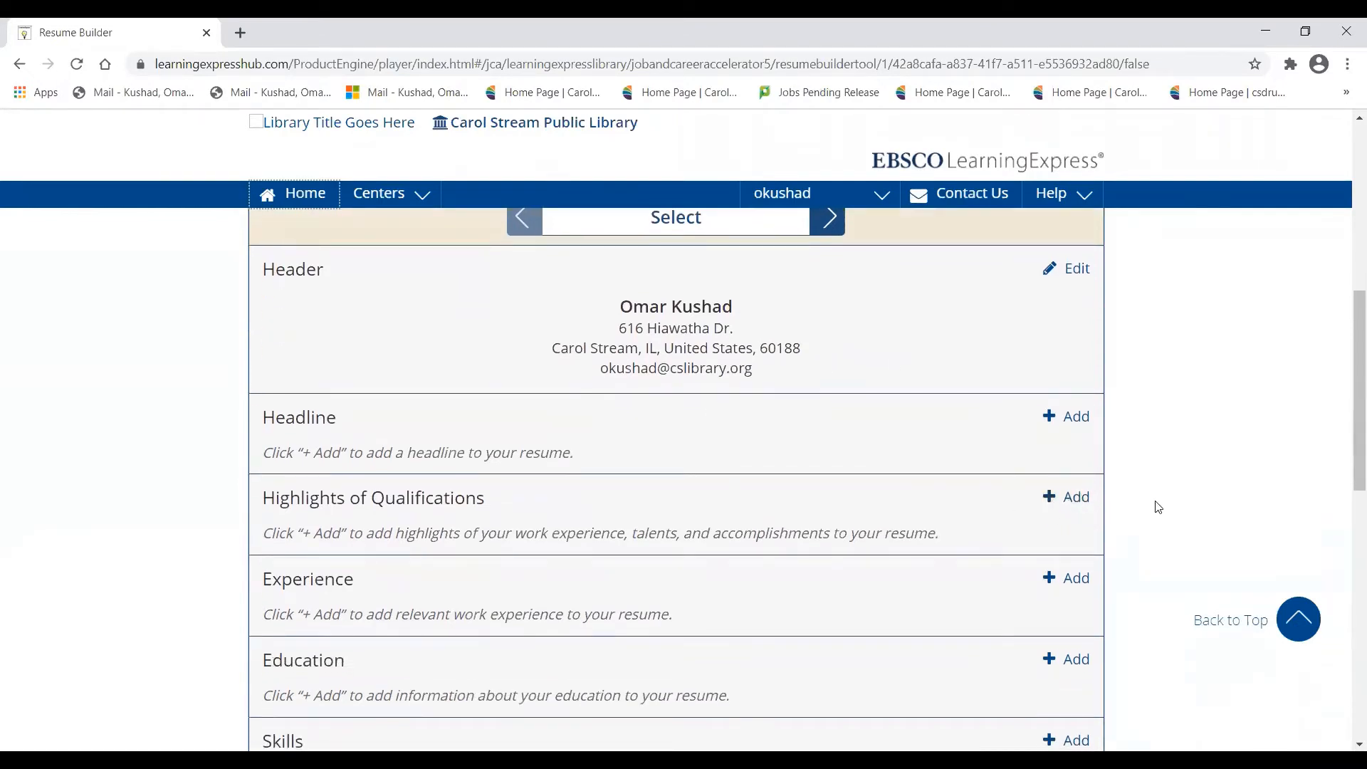
pyautogui.scroll(1, 1153, 506)
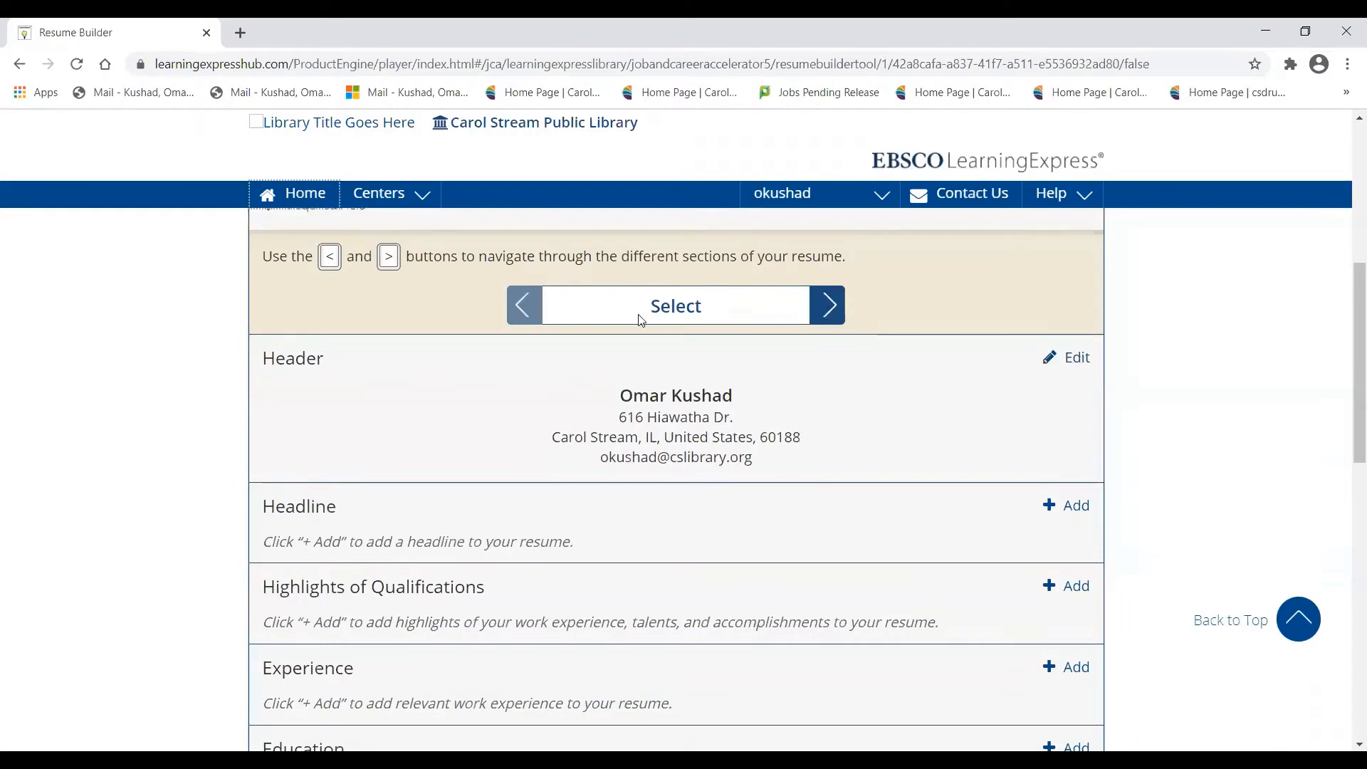
# Step: Open the Header editing form and expand More About How to Complete This Section
pyautogui.click(834, 303)
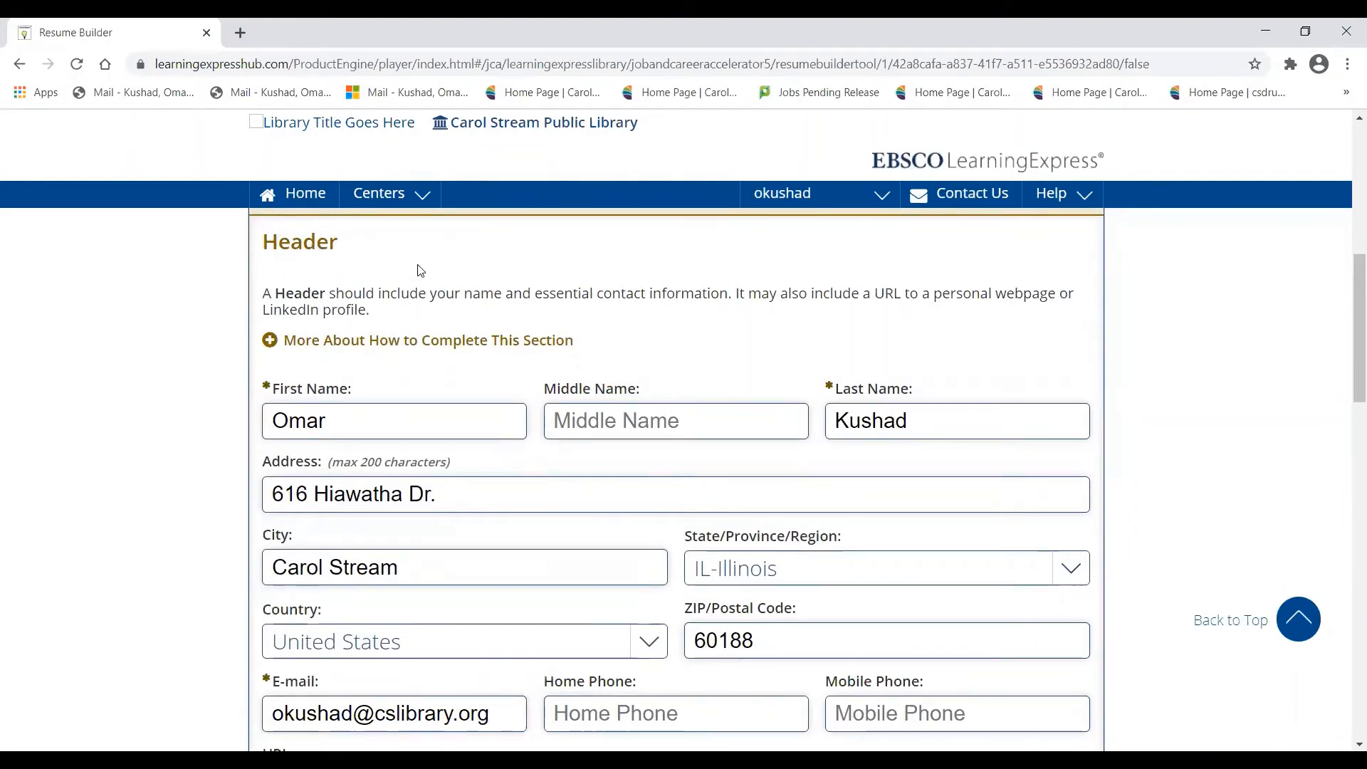
pyautogui.scroll(-1, 418, 269)
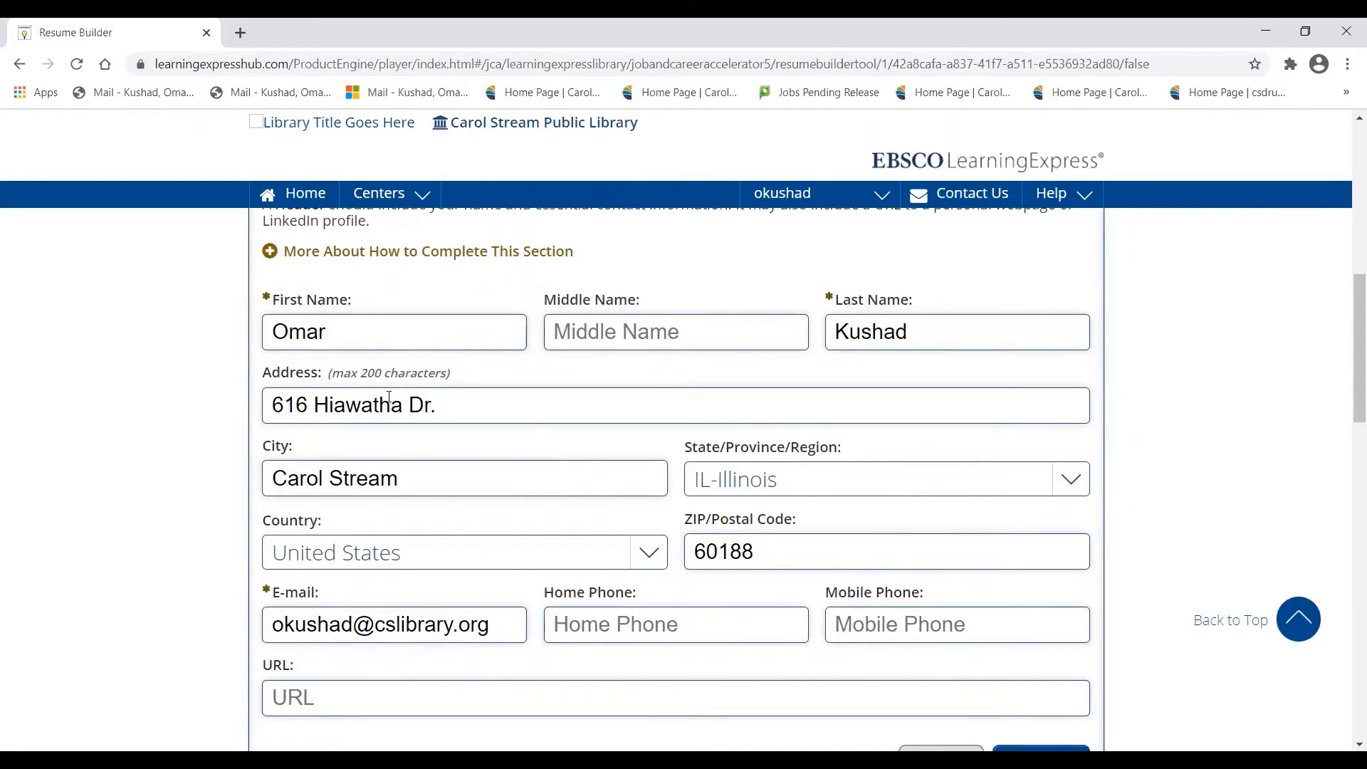
pyautogui.scroll(-1, 457, 473)
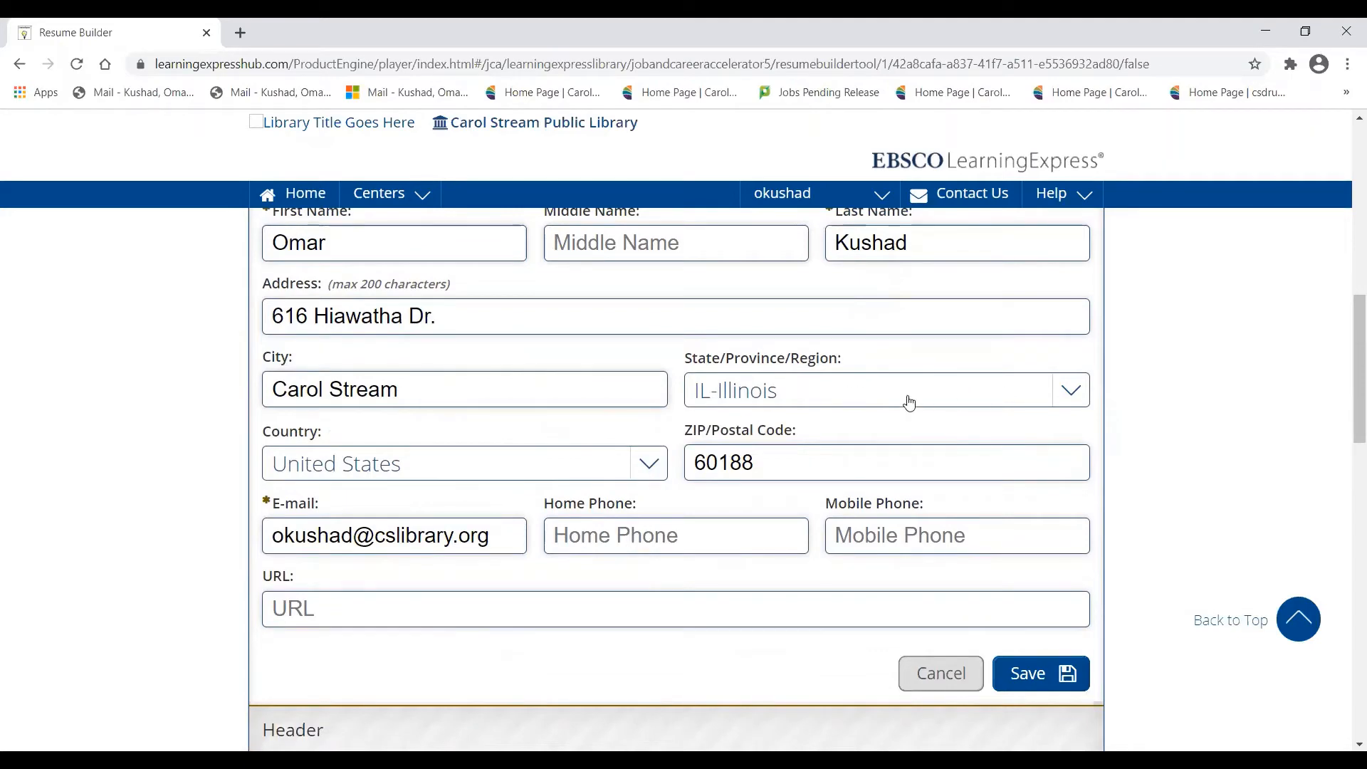
pyautogui.scroll(-1, 1160, 442)
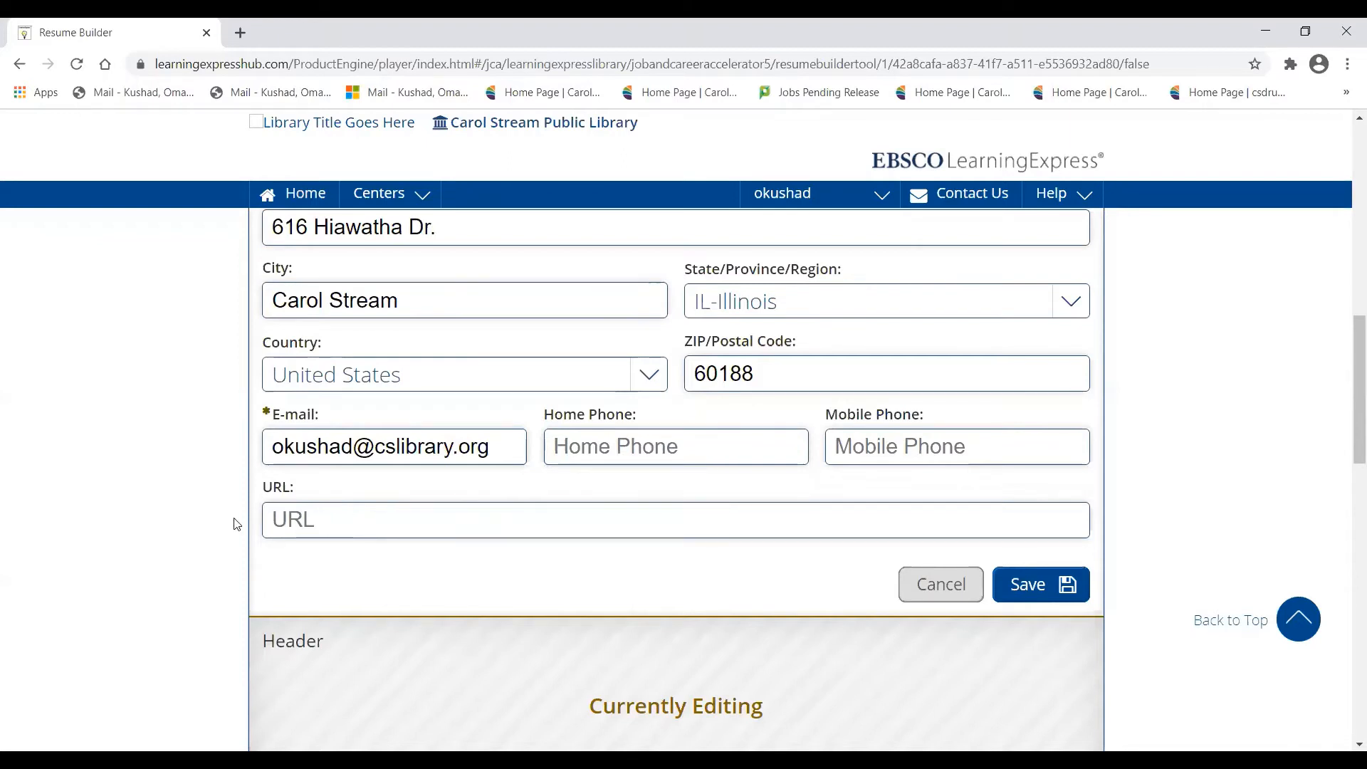
pyautogui.scroll(4, 121, 473)
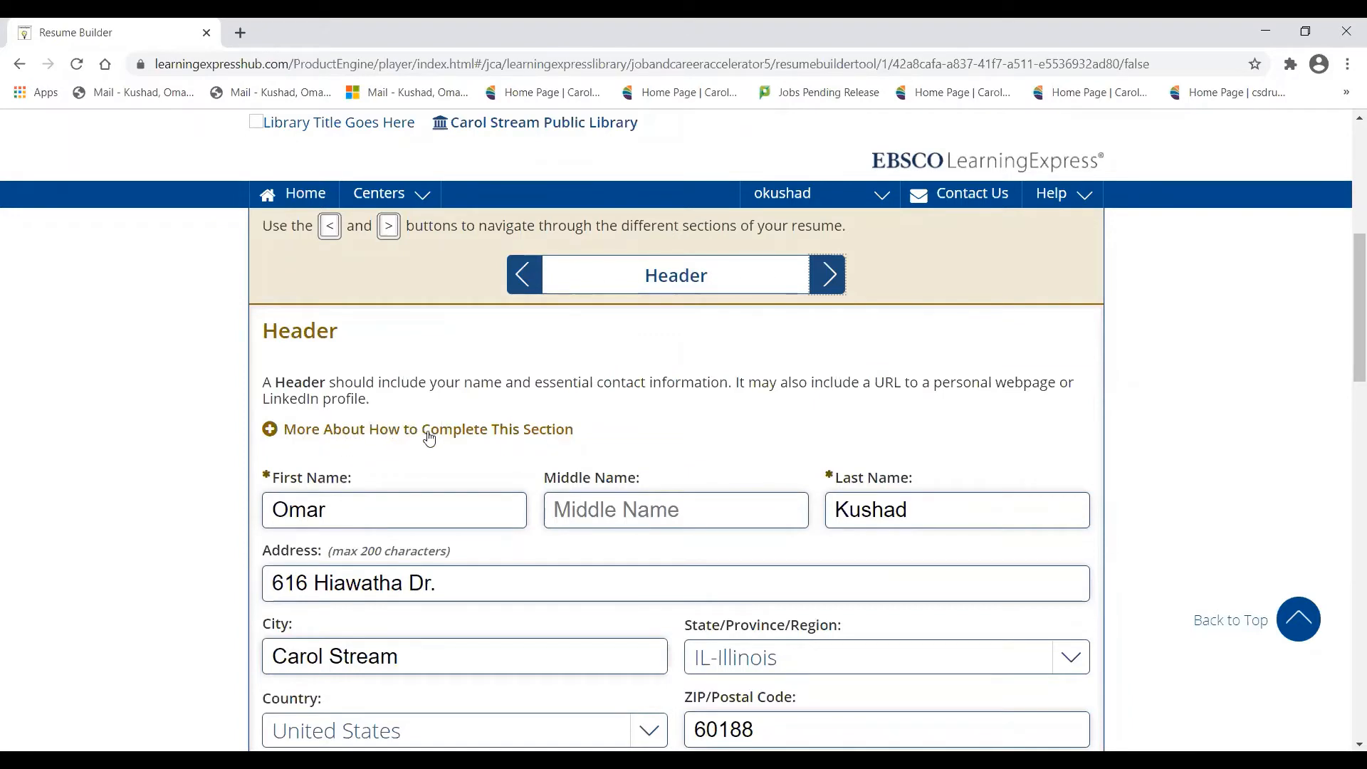
pyautogui.click(269, 430)
pyautogui.scroll(-3, 220, 409)
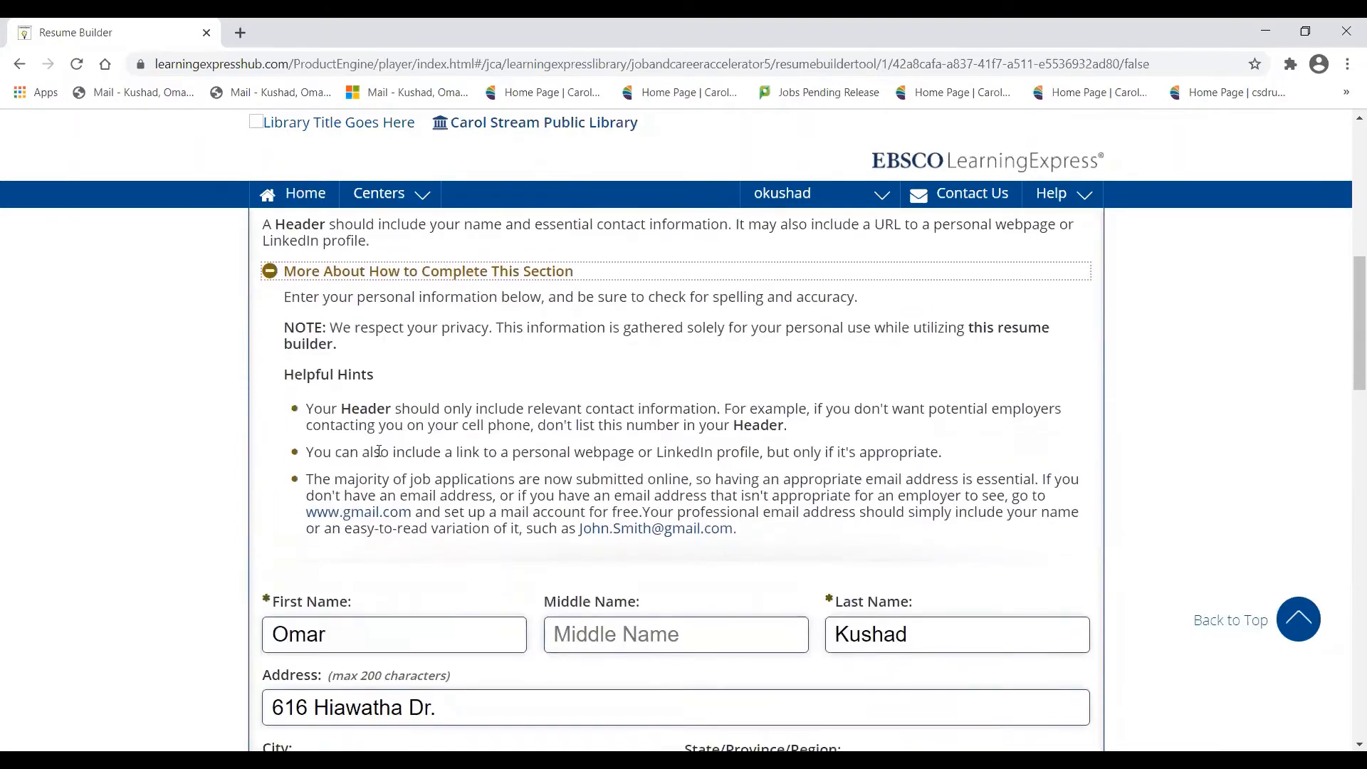
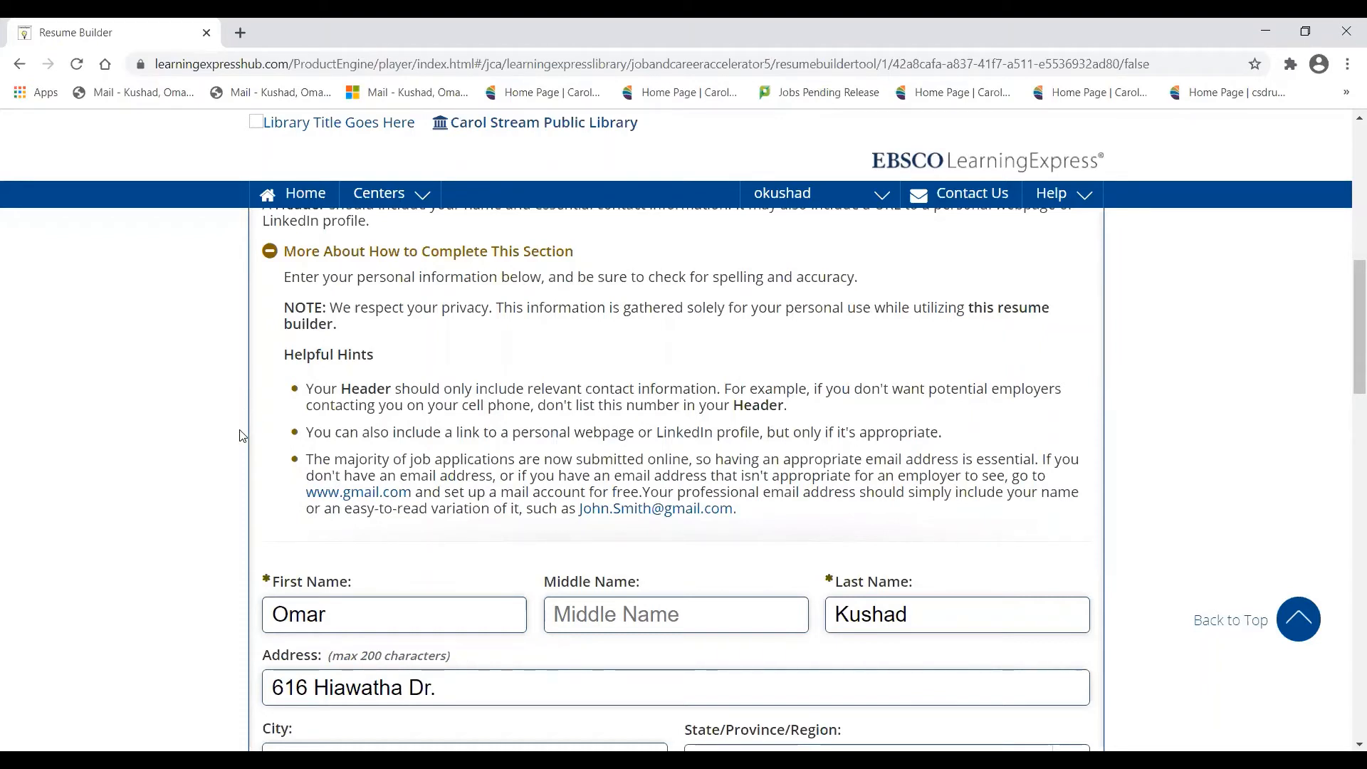
# Step: Cancel the Header form without changes and advance to the blank Headline editor
pyautogui.scroll(1, 240, 436)
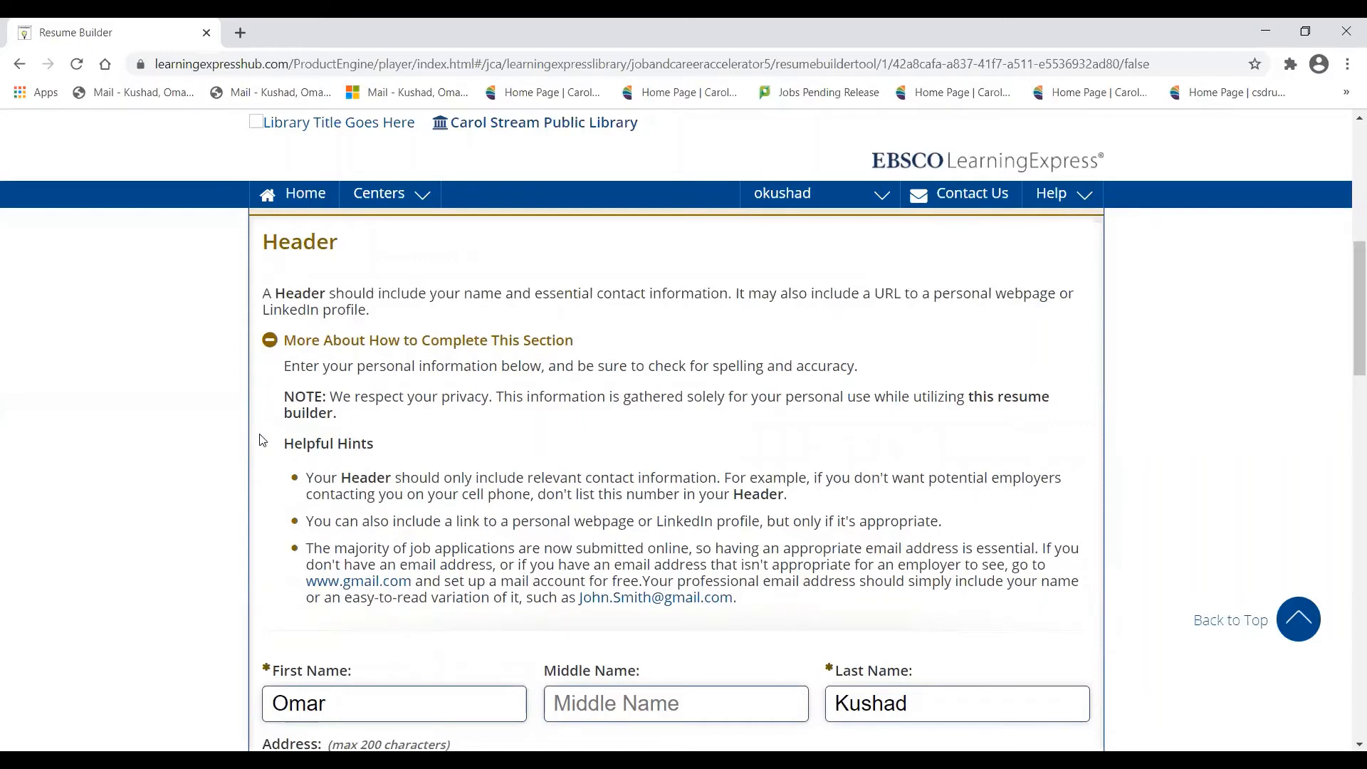
pyautogui.scroll(-6, 260, 440)
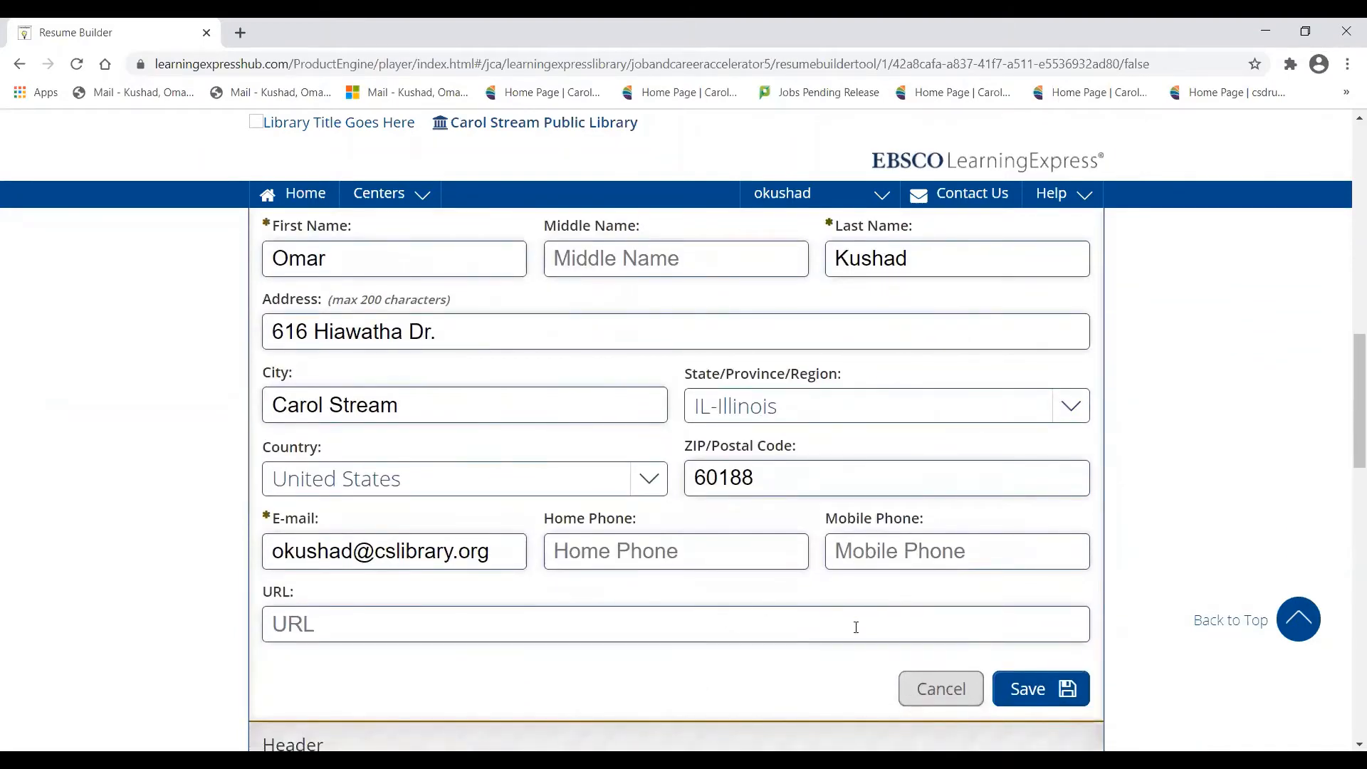
pyautogui.click(939, 689)
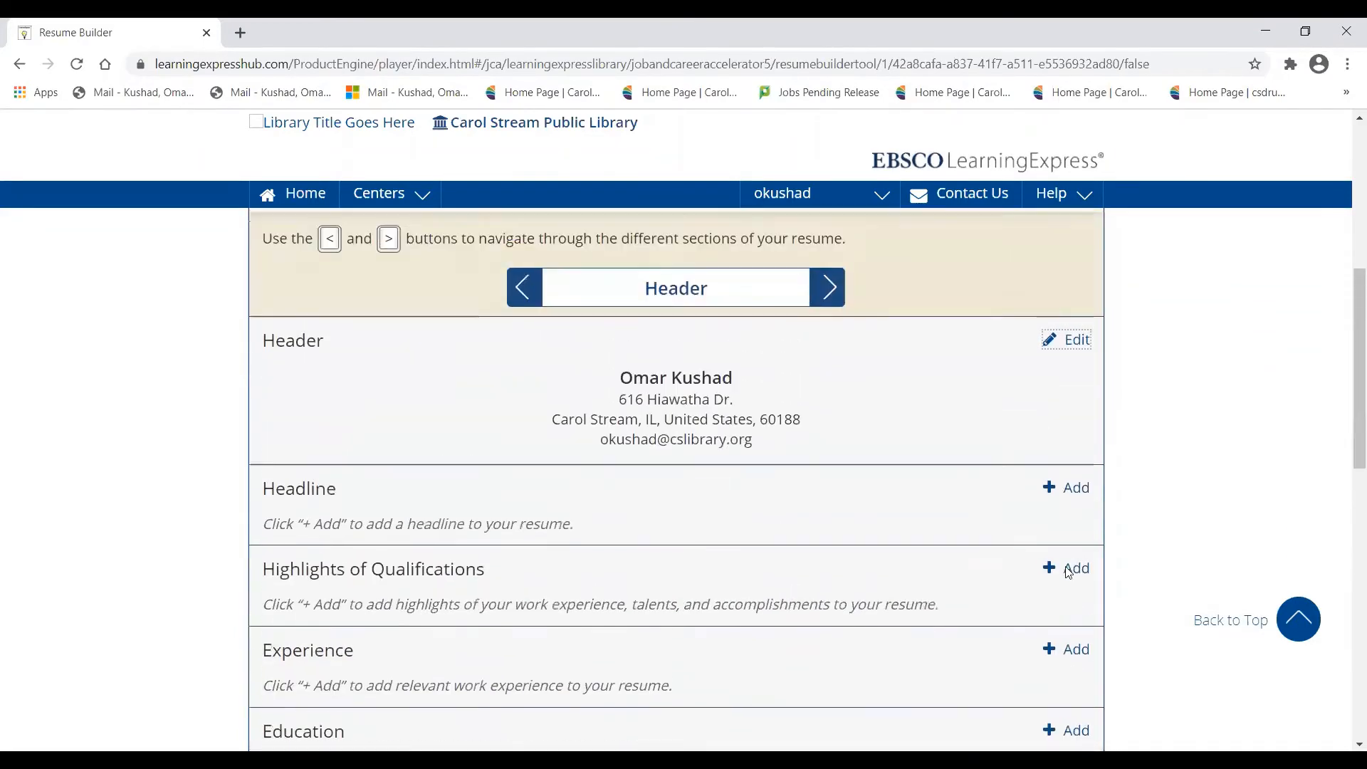
pyautogui.click(826, 445)
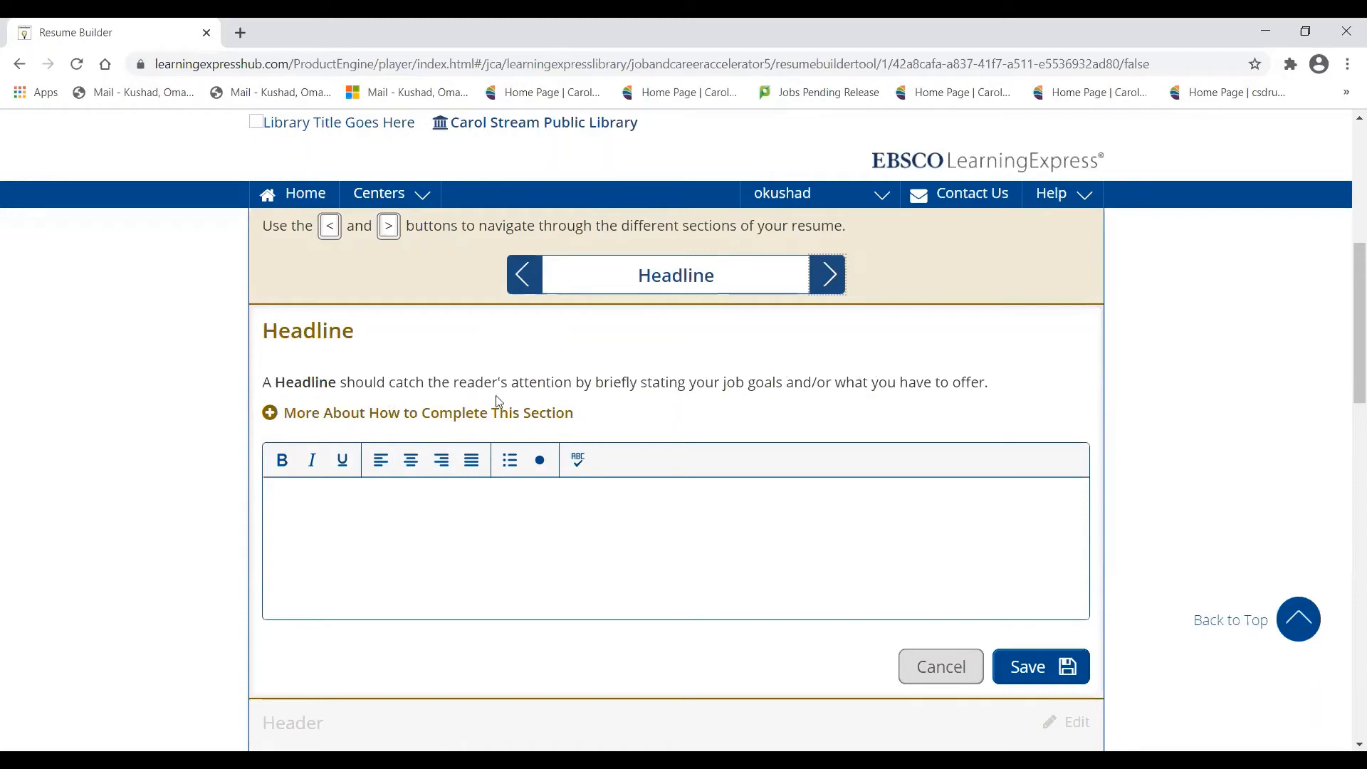
pyautogui.click(436, 417)
pyautogui.scroll(-2, 526, 436)
pyautogui.scroll(-2, 527, 436)
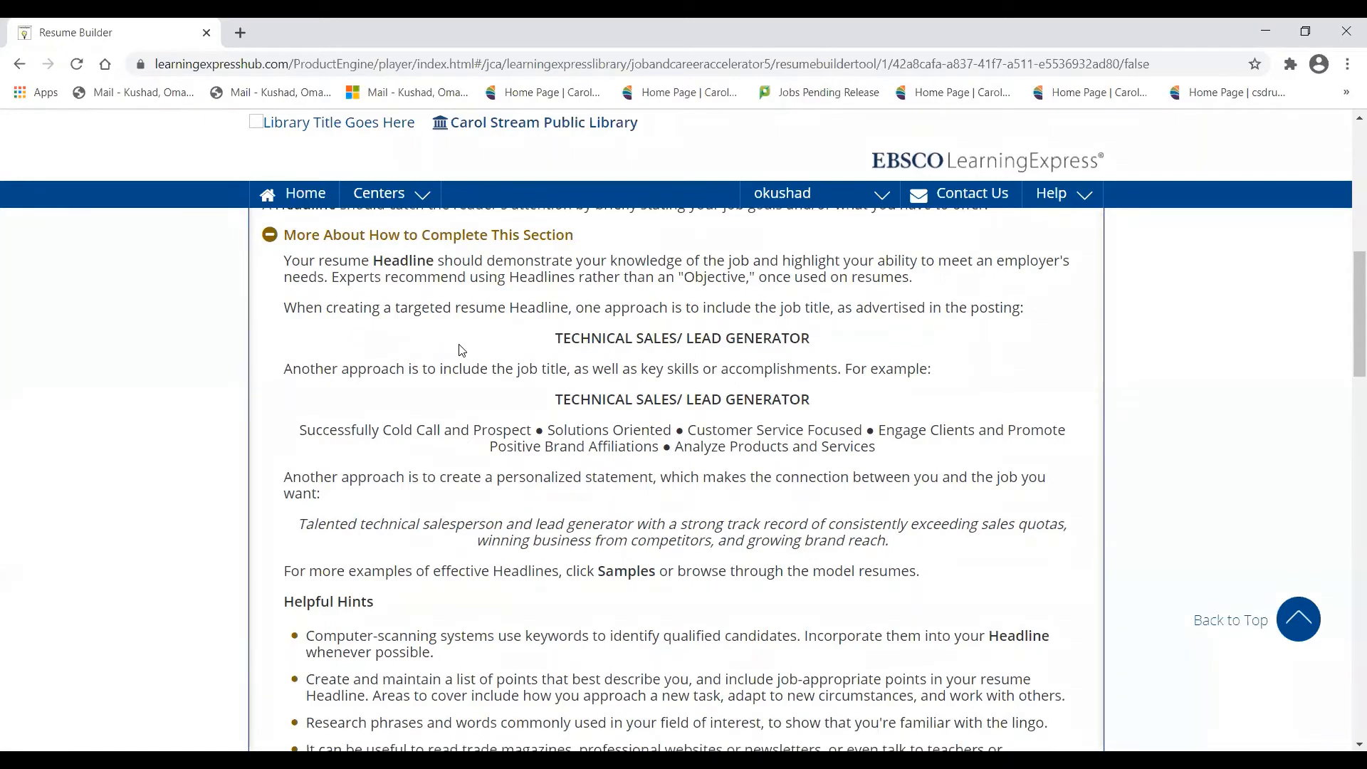
pyautogui.scroll(-1, 459, 349)
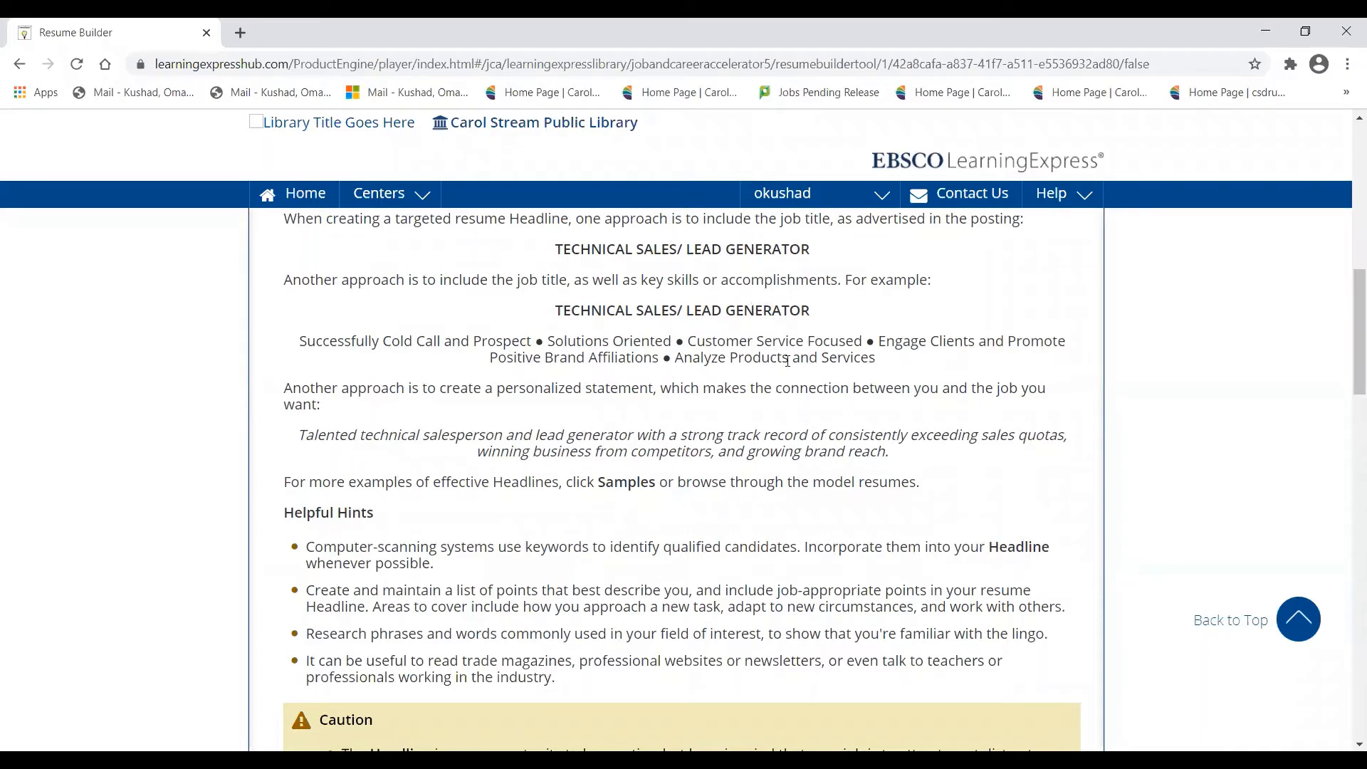
pyautogui.scroll(-3, 792, 363)
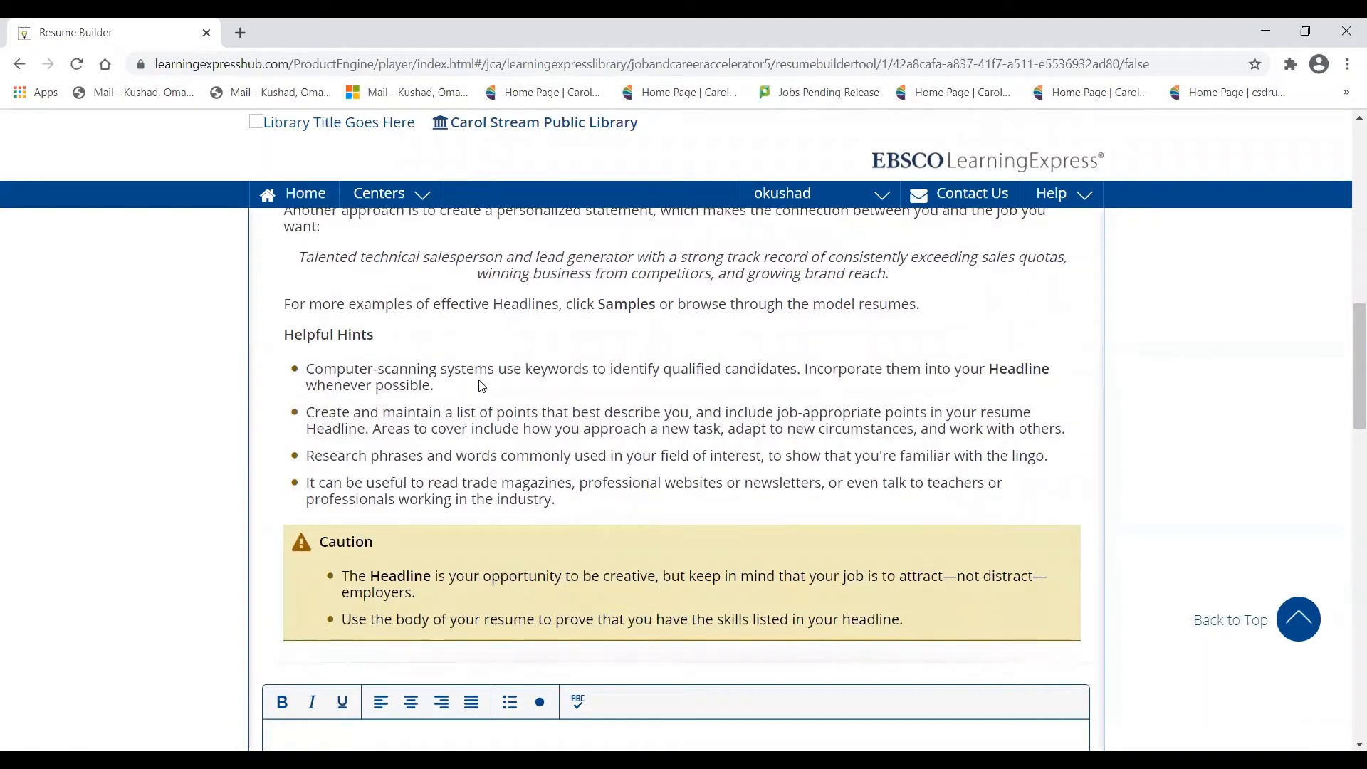
pyautogui.scroll(-1, 469, 472)
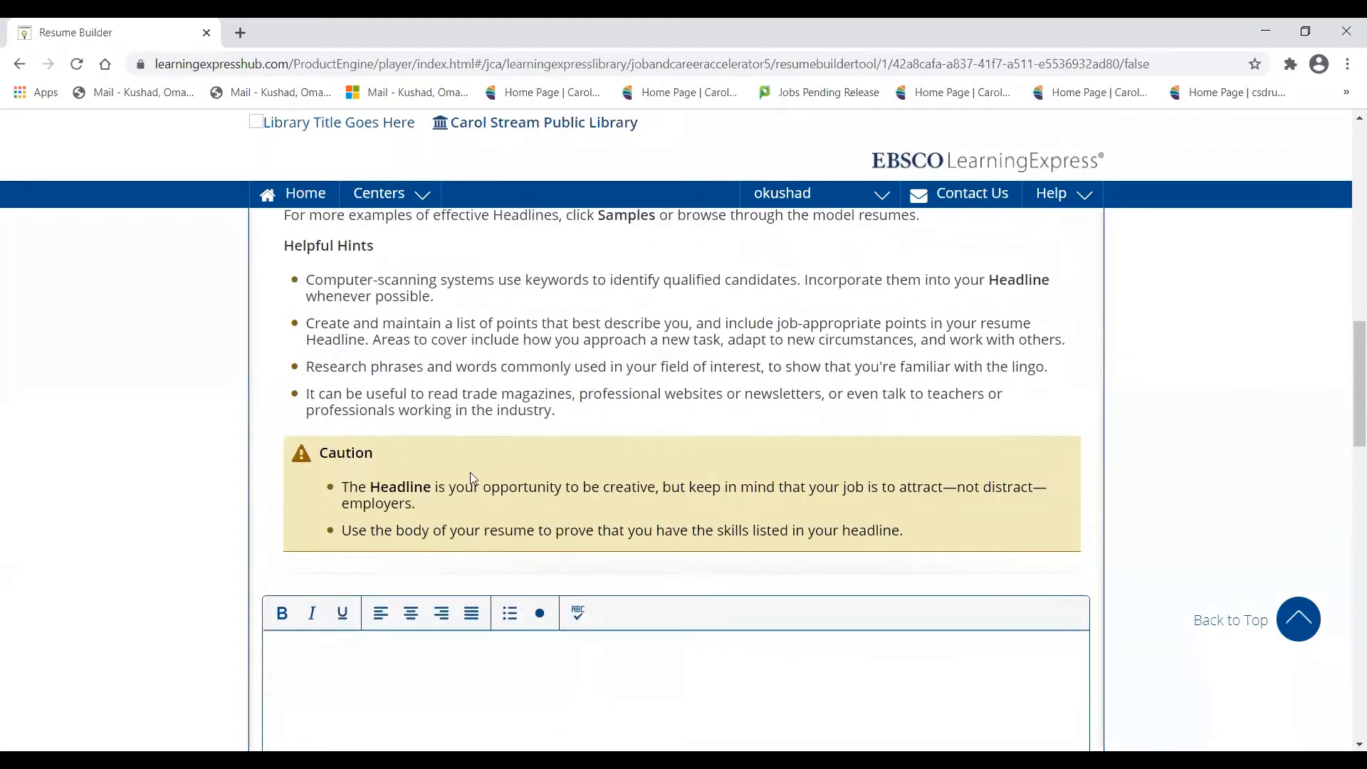
pyautogui.scroll(2, 494, 467)
pyautogui.scroll(5, 497, 473)
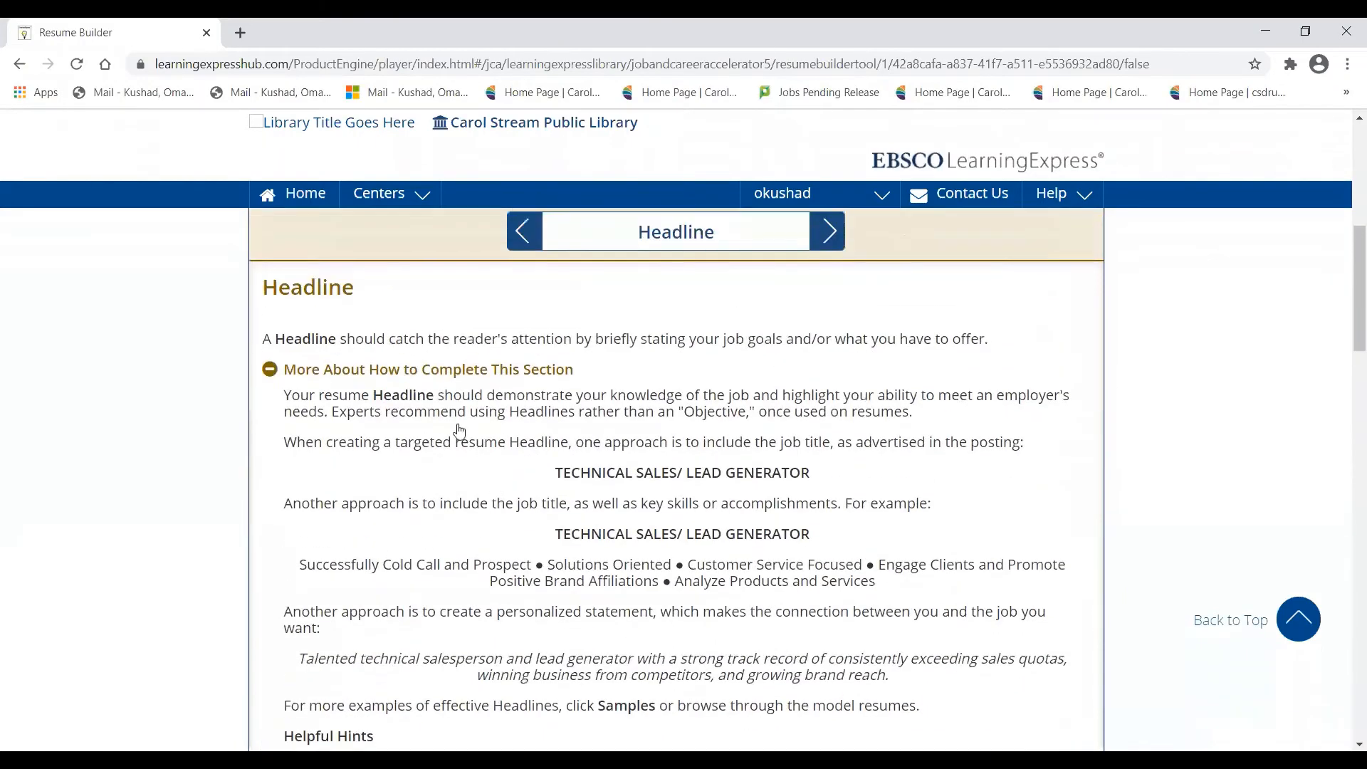
pyautogui.click(469, 415)
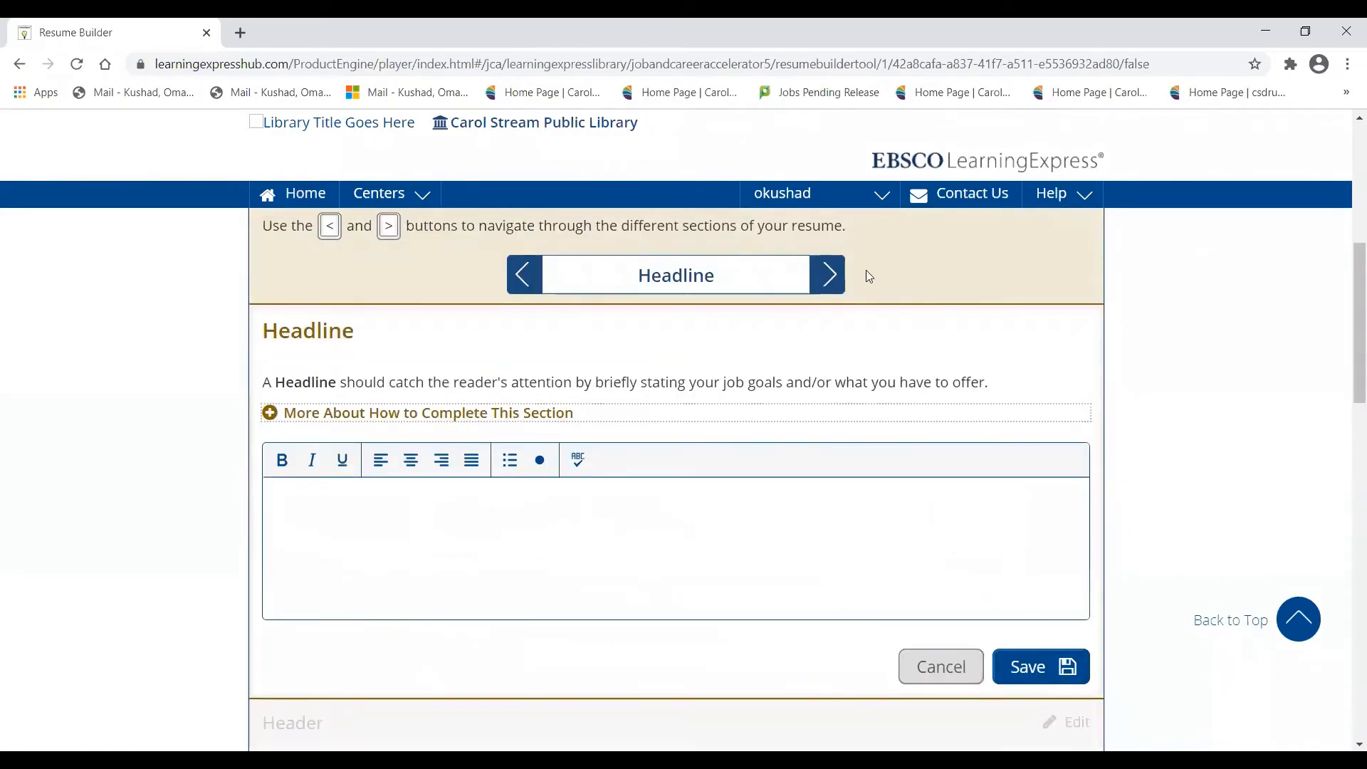
# Step: Skip Headline and Highlights of Qualifications to reach the blank Experience job form
pyautogui.click(843, 277)
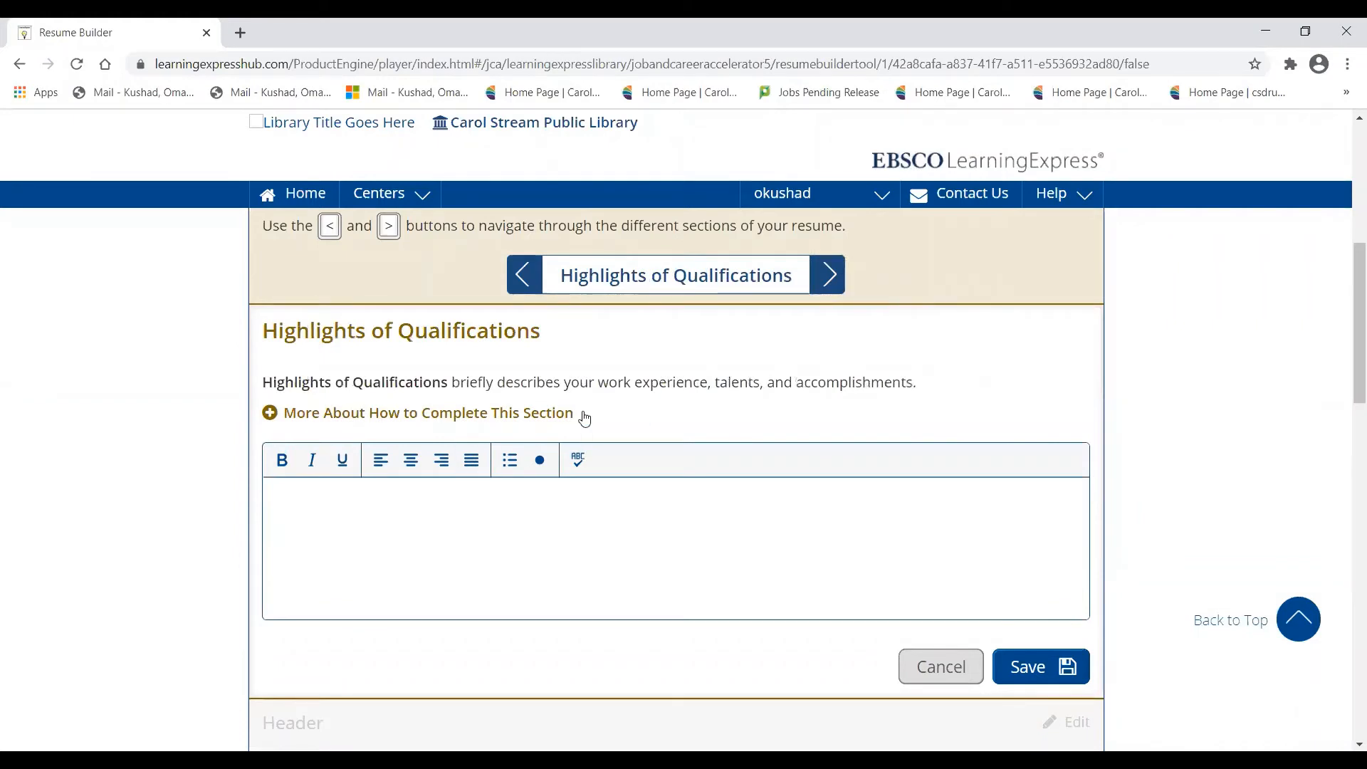
pyautogui.click(828, 276)
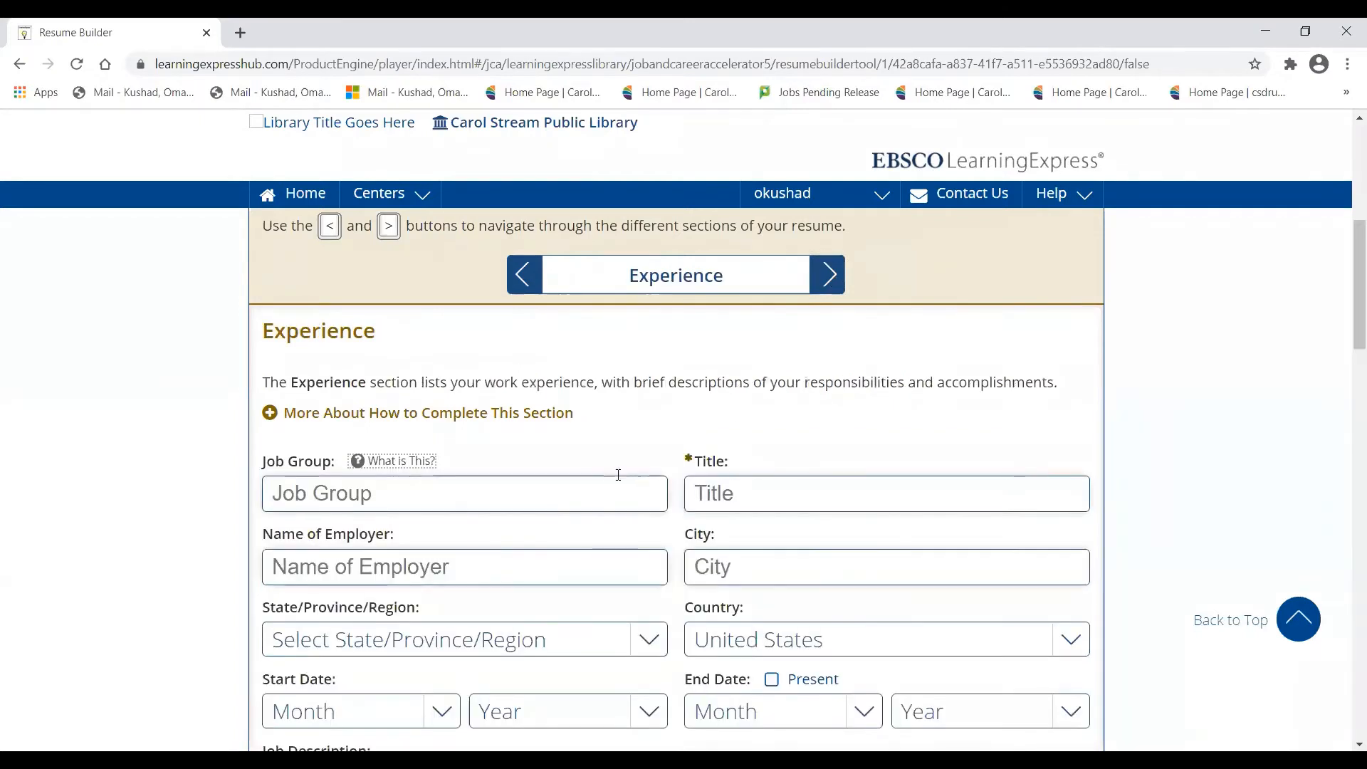
pyautogui.scroll(-2, 620, 474)
pyautogui.scroll(2, 551, 389)
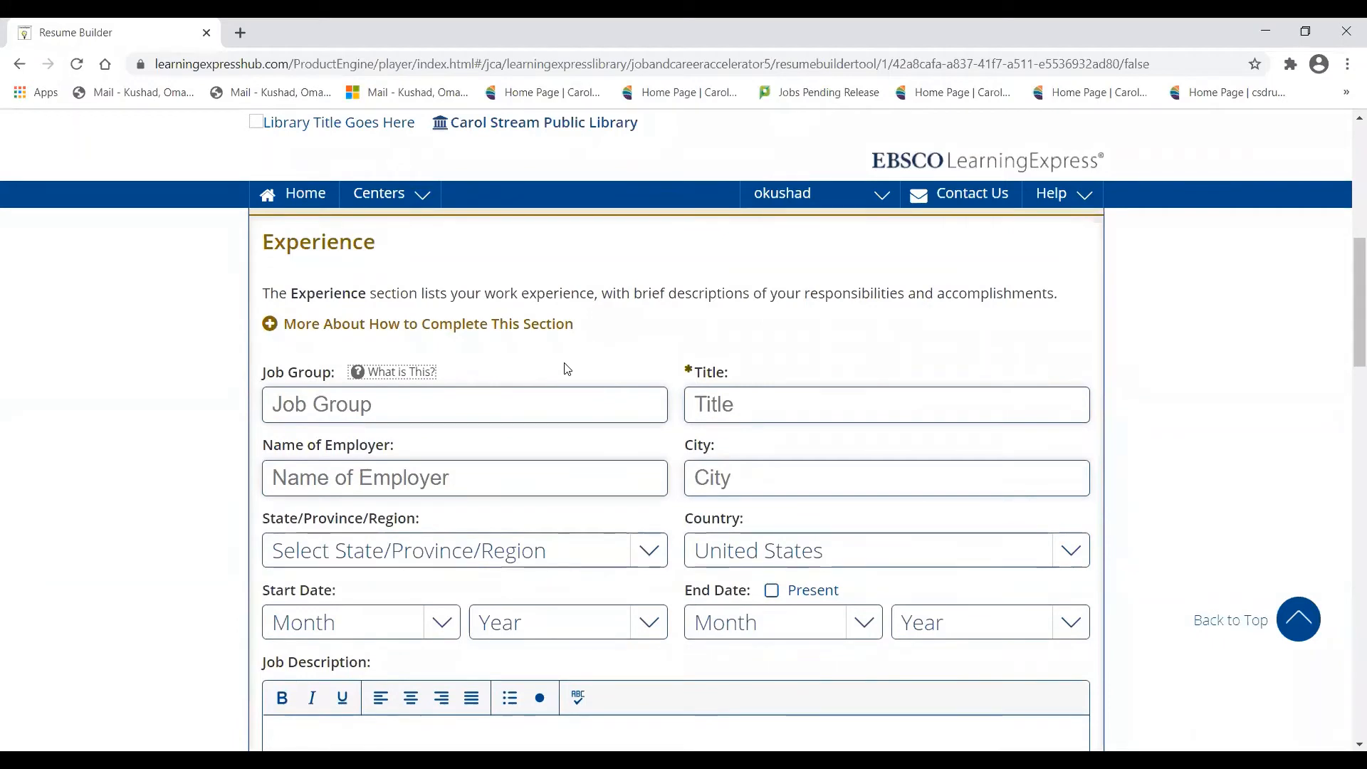
pyautogui.scroll(-1, 562, 370)
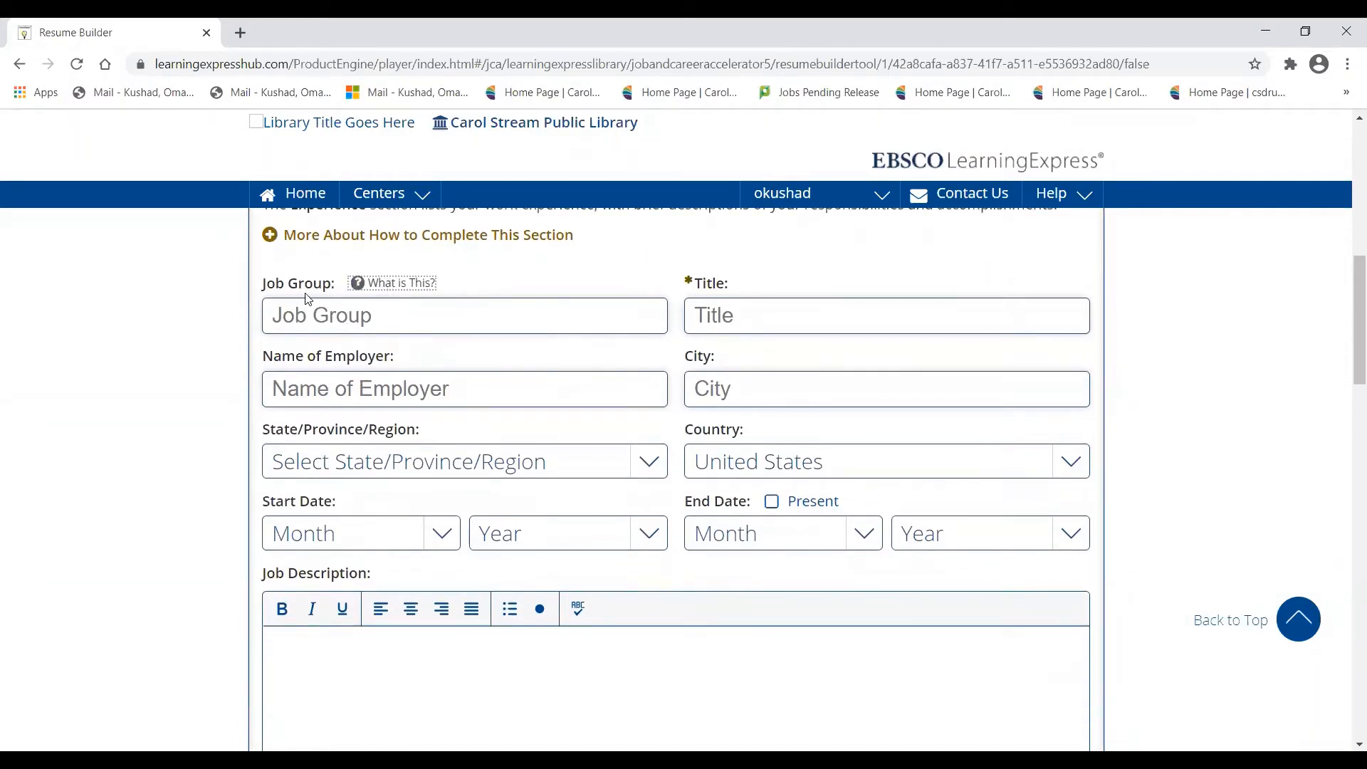
pyautogui.click(390, 286)
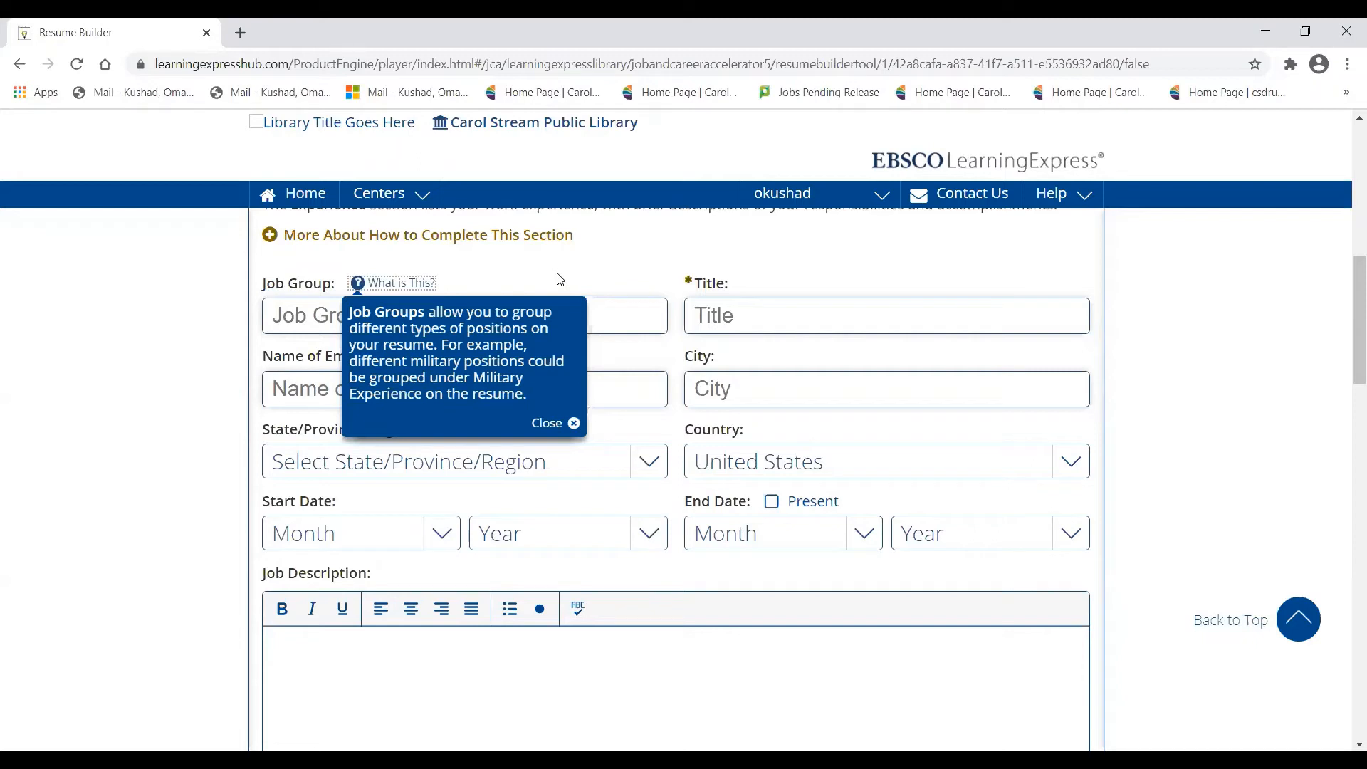
pyautogui.click(655, 278)
pyautogui.click(403, 283)
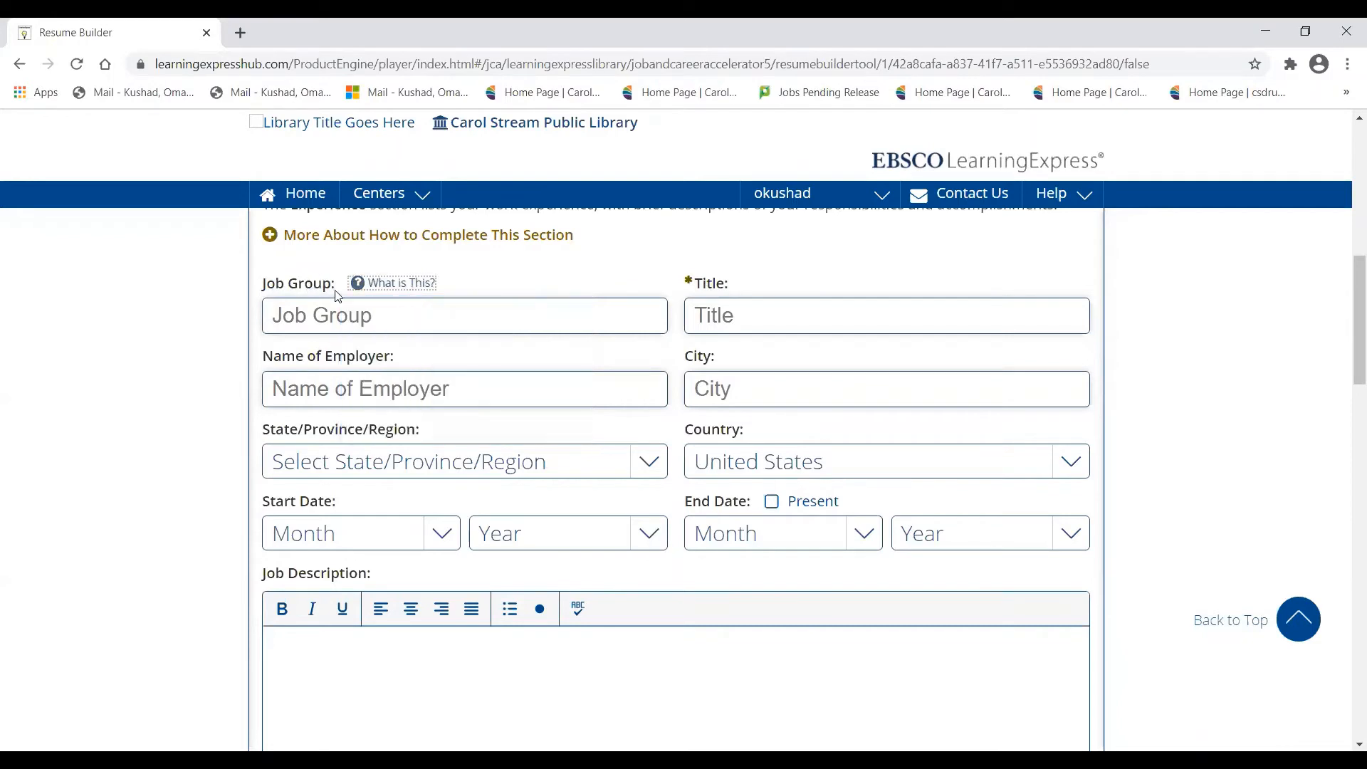
pyautogui.click(832, 324)
# Step: Enter job title IT Technician at Carol Stream Public Library, Carol Stream, Illinois
pyautogui.write('IT Technicia')
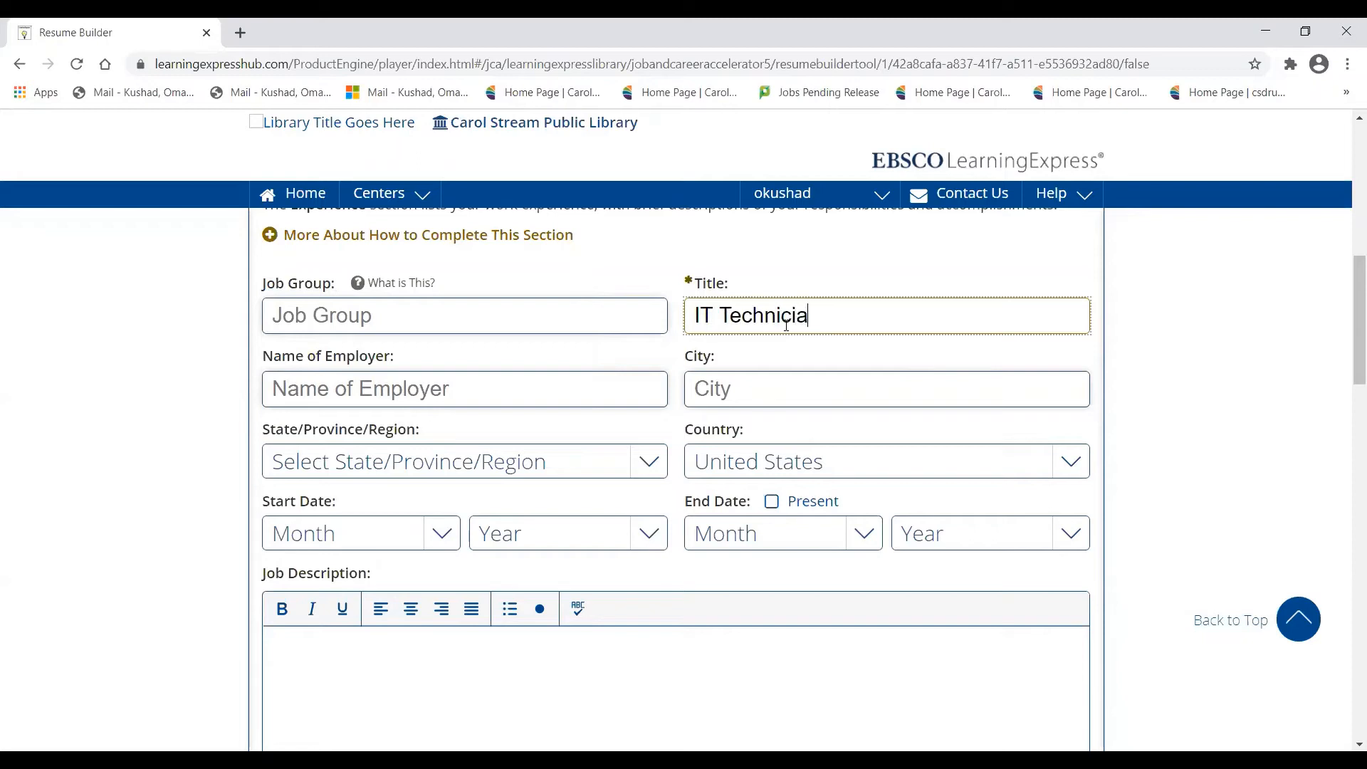
pyautogui.write('n')
pyautogui.click(513, 375)
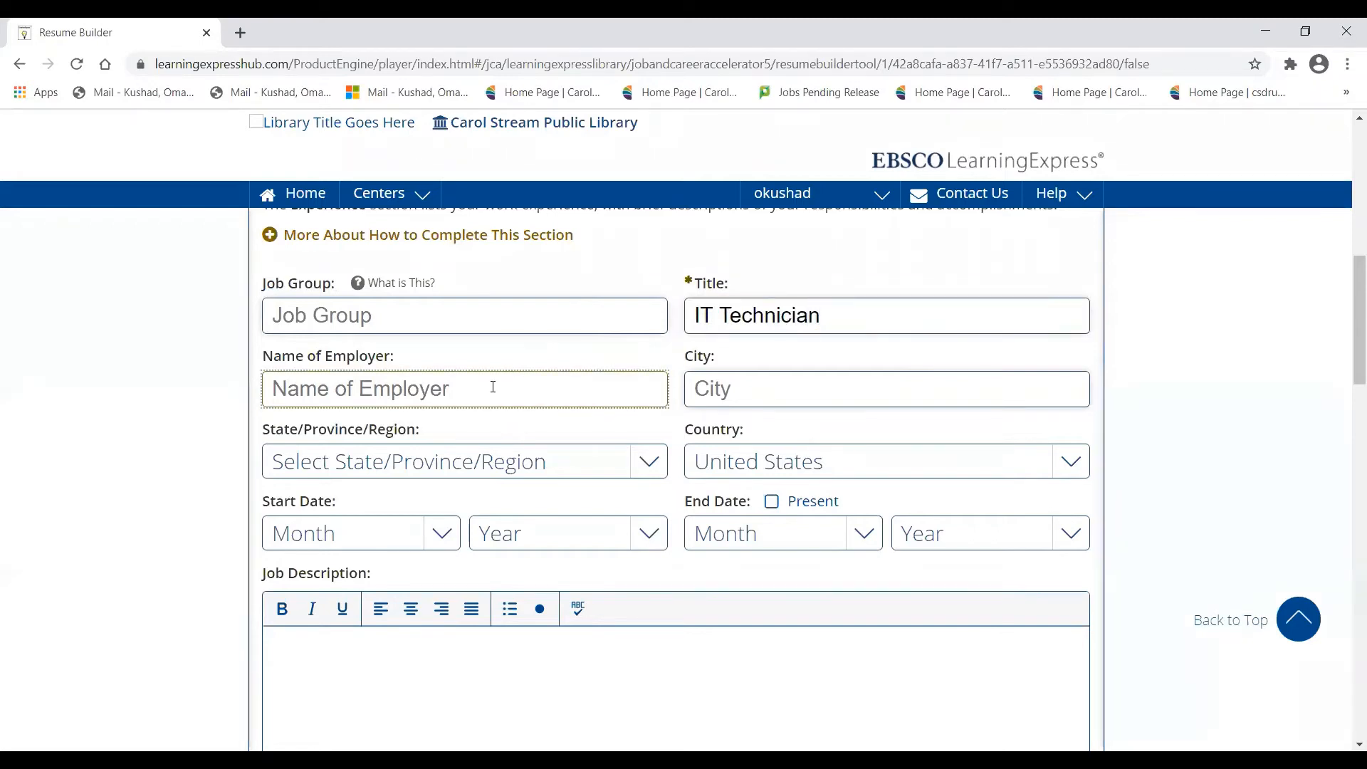
pyautogui.write('V')
pyautogui.press('BackSpace')
pyautogui.write('Caro')
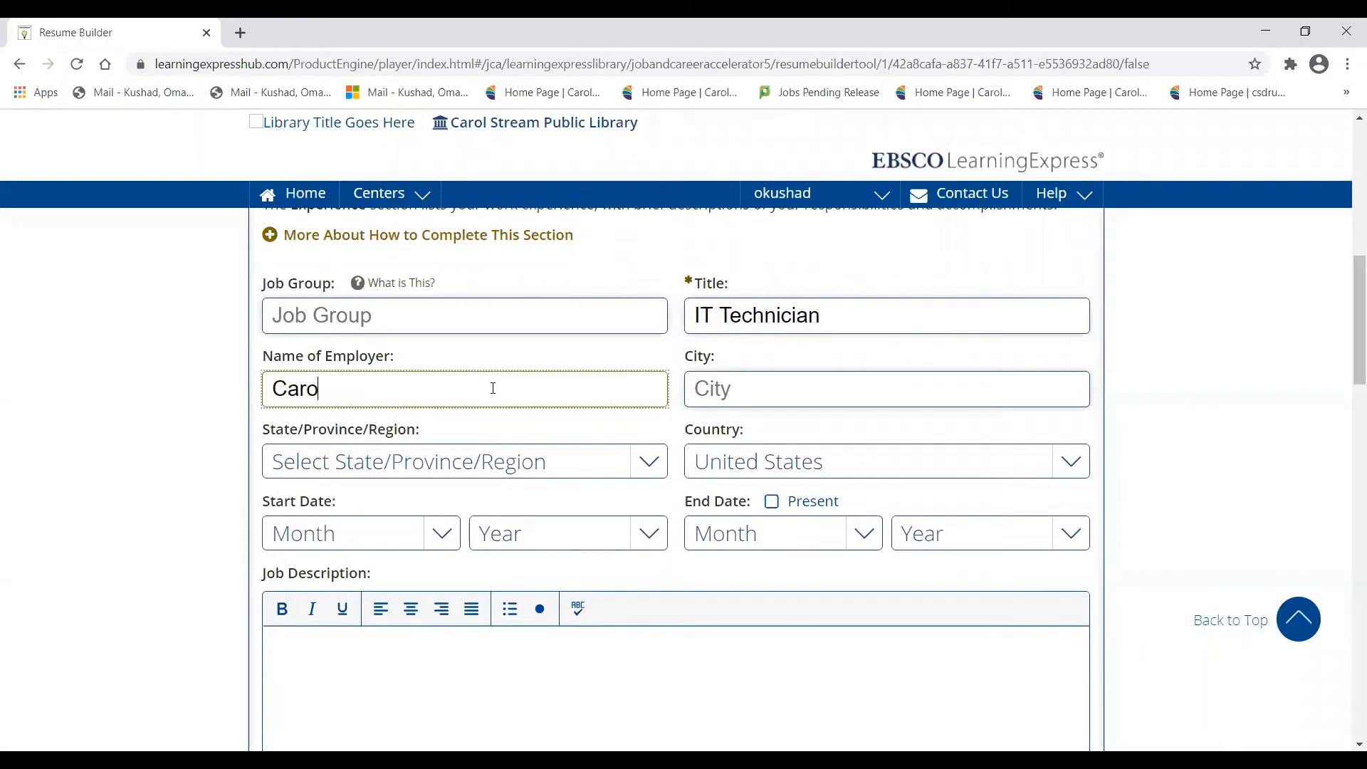
pyautogui.write('l Strea')
pyautogui.press('BackSpace')
pyautogui.press('BackSpace')
pyautogui.write('m Public Library')
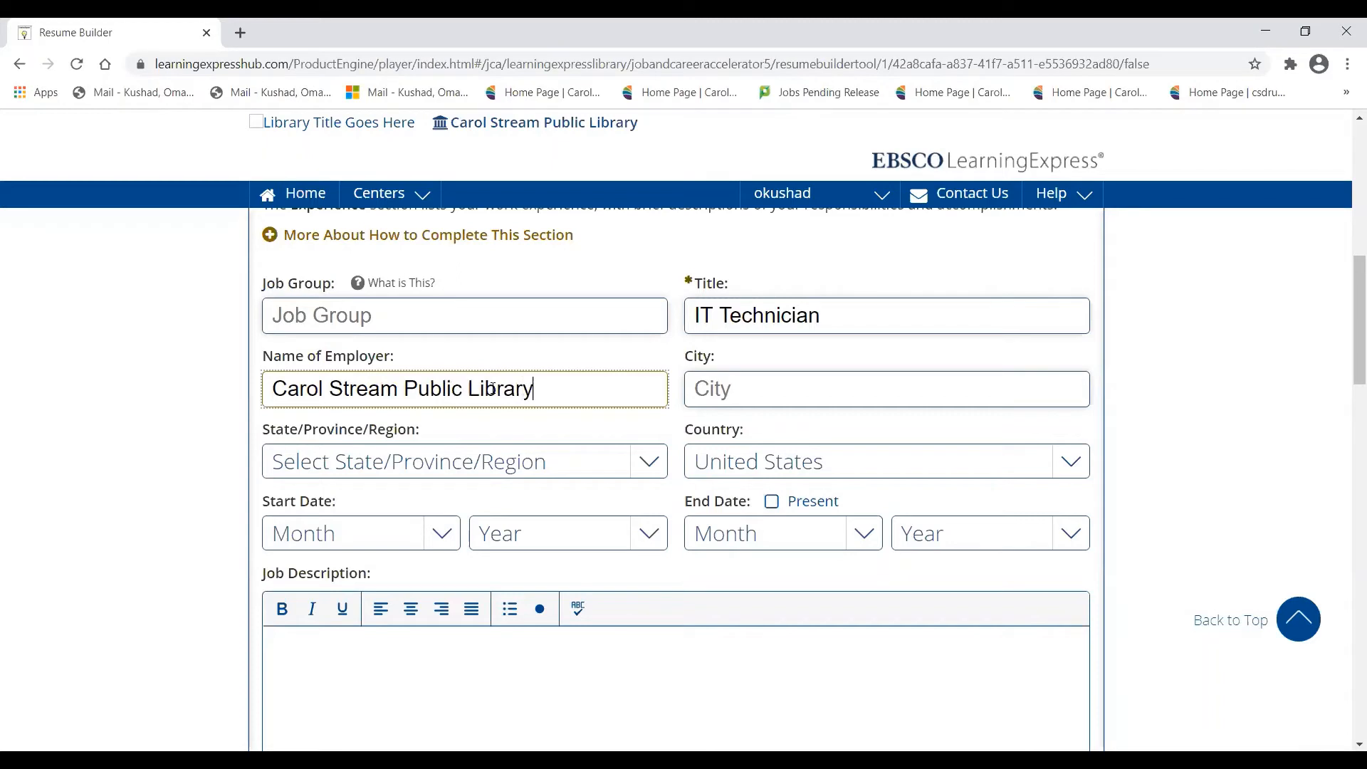
pyautogui.press('Tab')
pyautogui.write('Carol Stream')
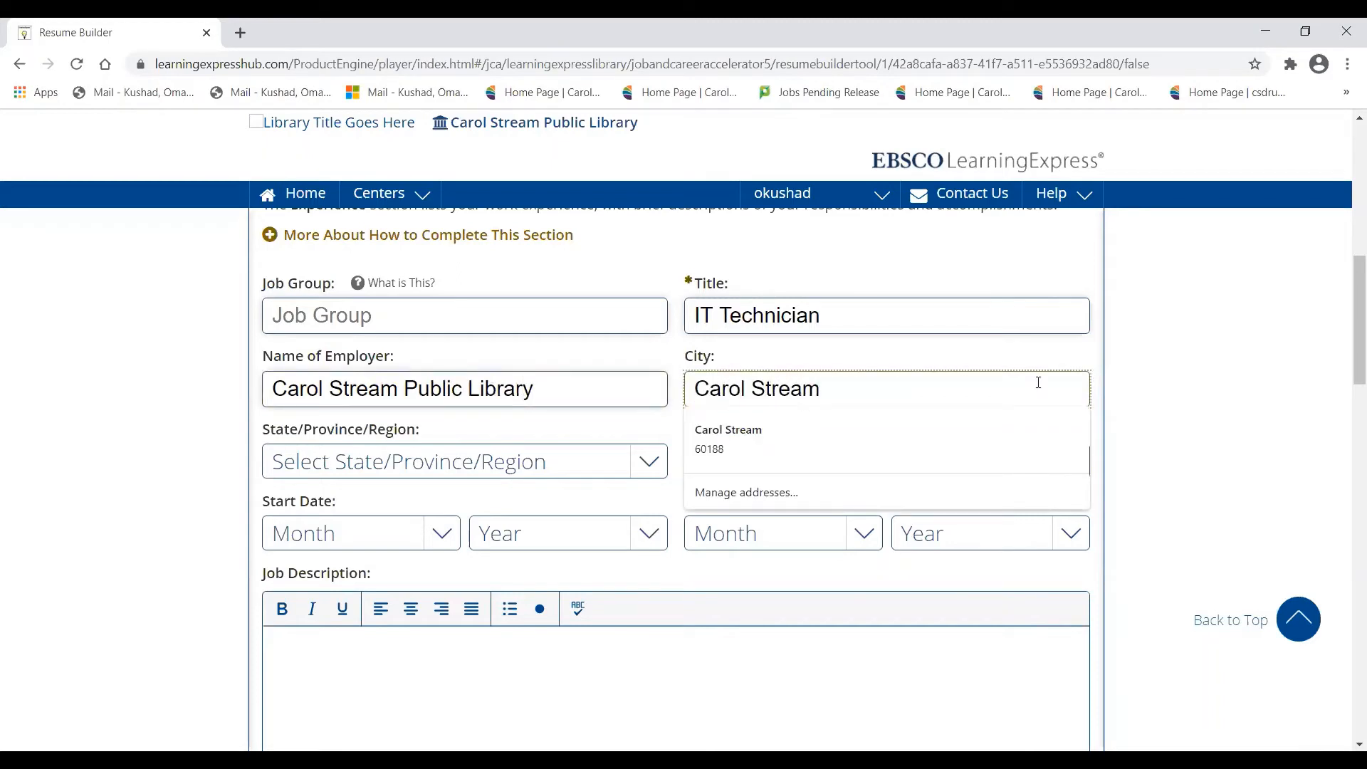
pyautogui.click(1166, 383)
pyautogui.scroll(-1, 304, 325)
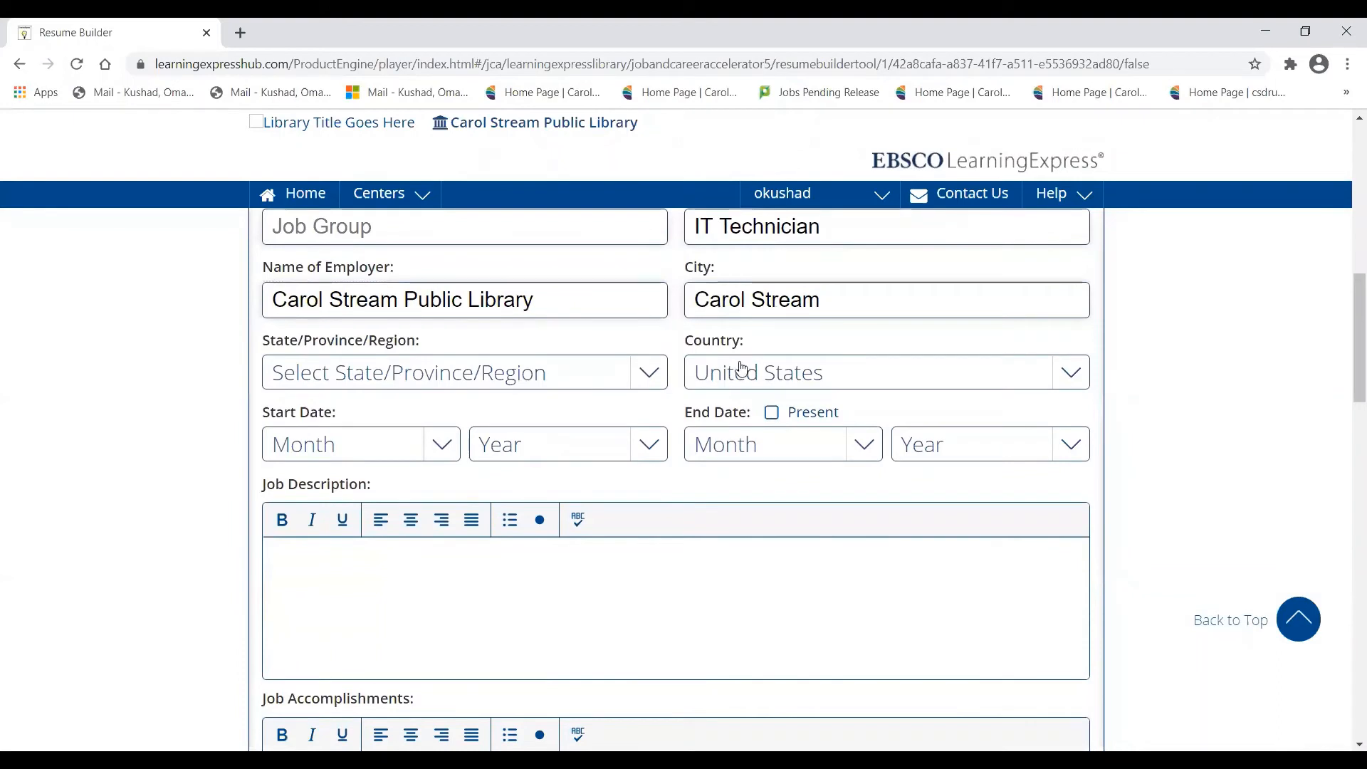
pyautogui.click(648, 374)
pyautogui.scroll(-5, 469, 556)
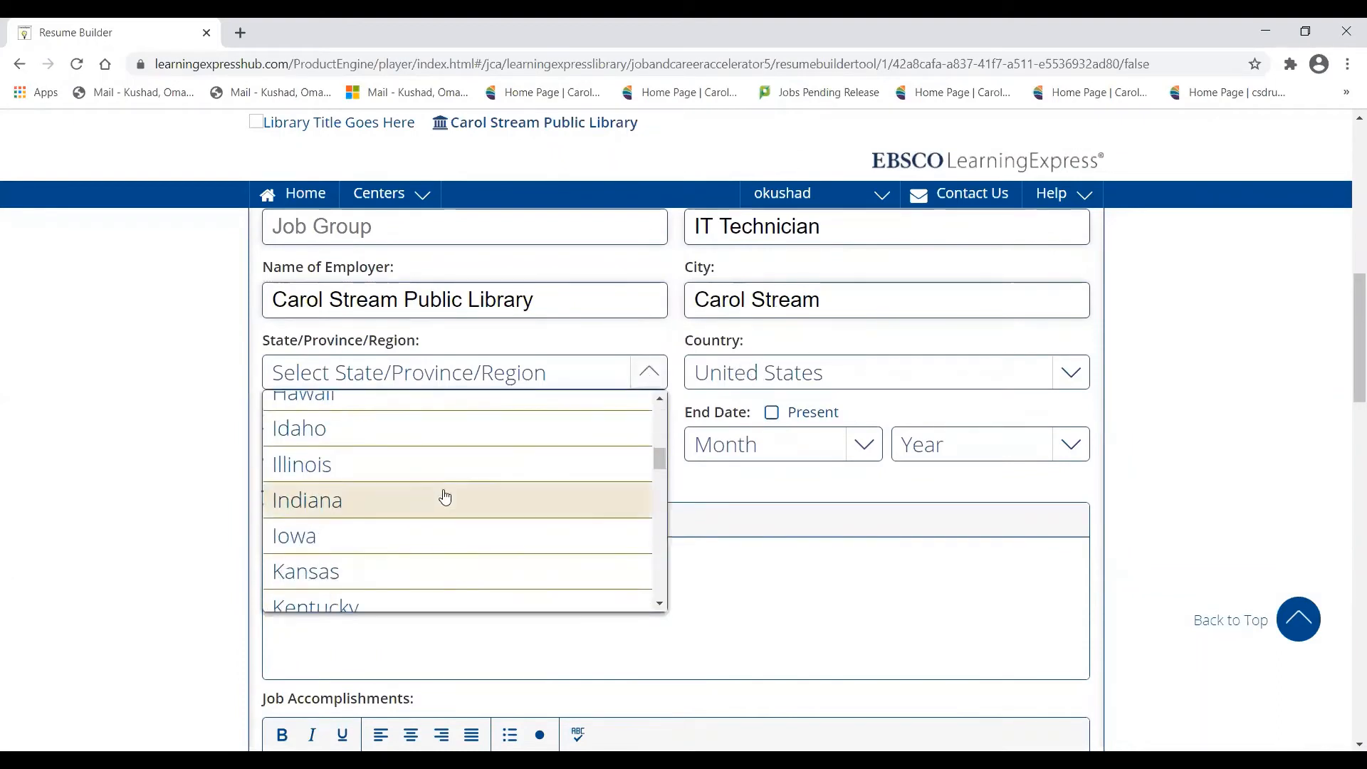
pyautogui.click(439, 467)
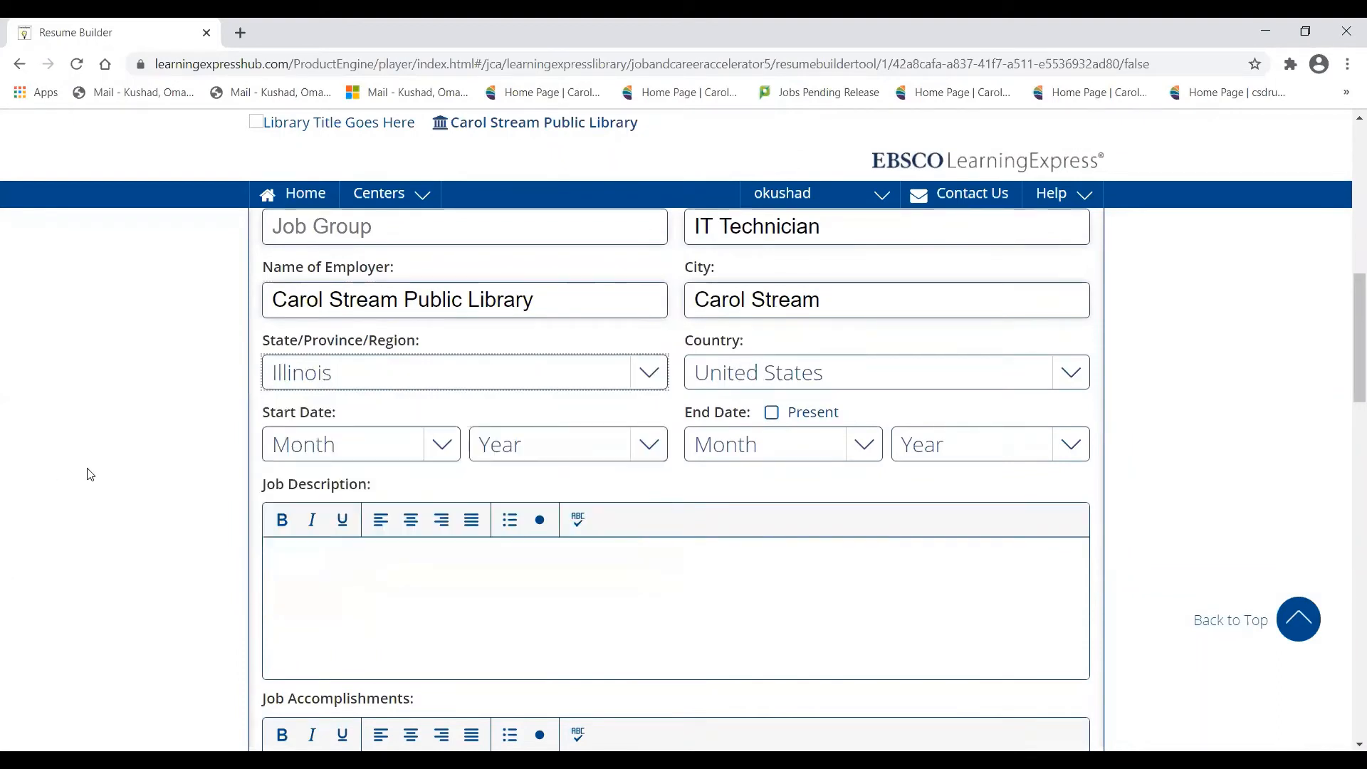
# Step: Set the start date to January 2018 and mark the job as Present
pyautogui.click(352, 456)
pyautogui.click(364, 519)
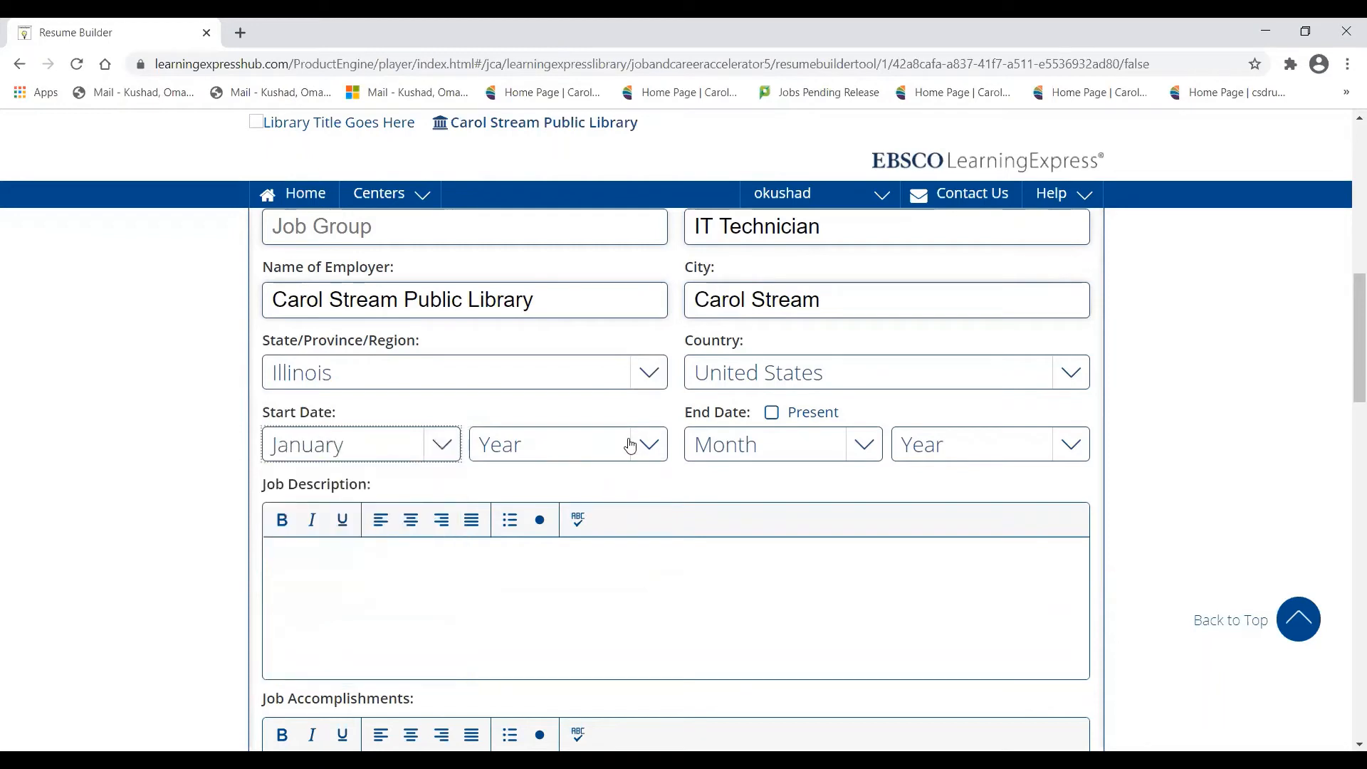
pyautogui.click(627, 443)
pyautogui.scroll(-5, 541, 605)
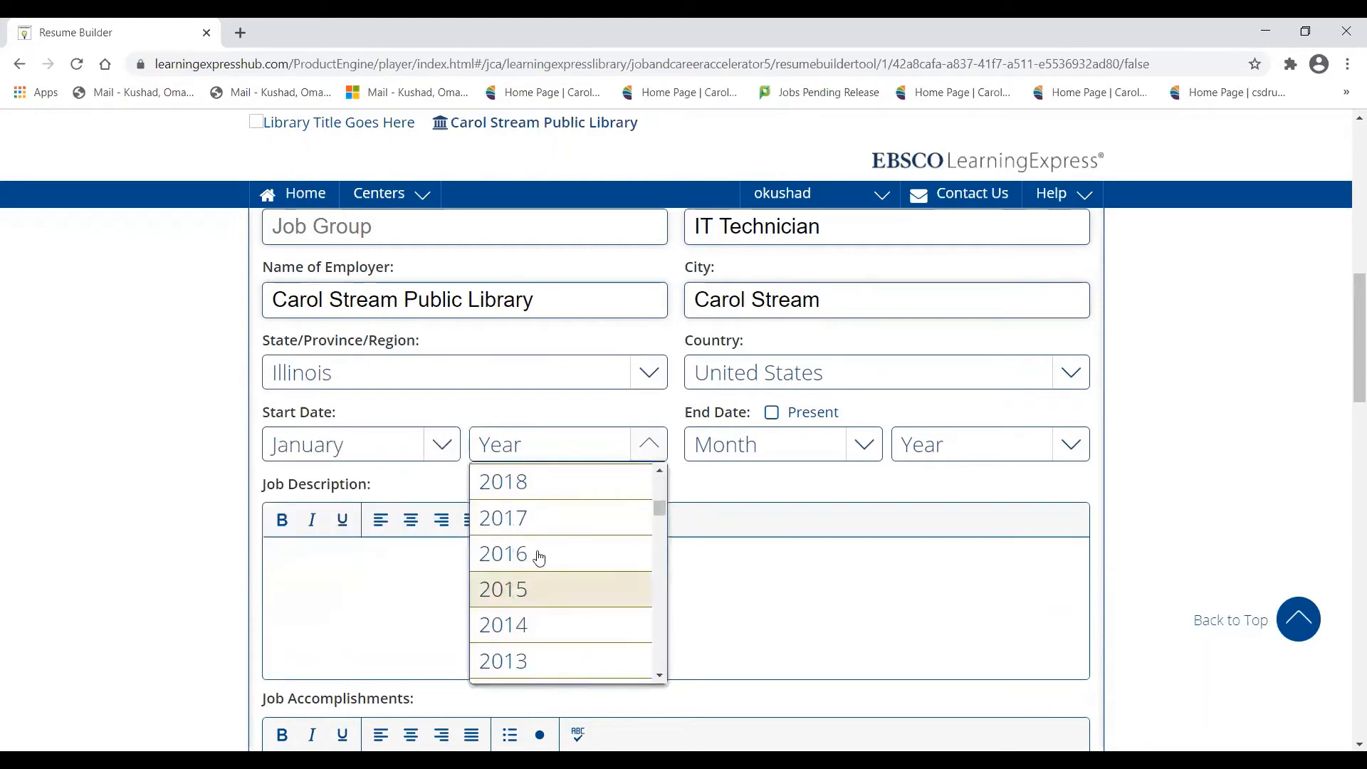
pyautogui.scroll(3, 534, 601)
pyautogui.scroll(3, 541, 591)
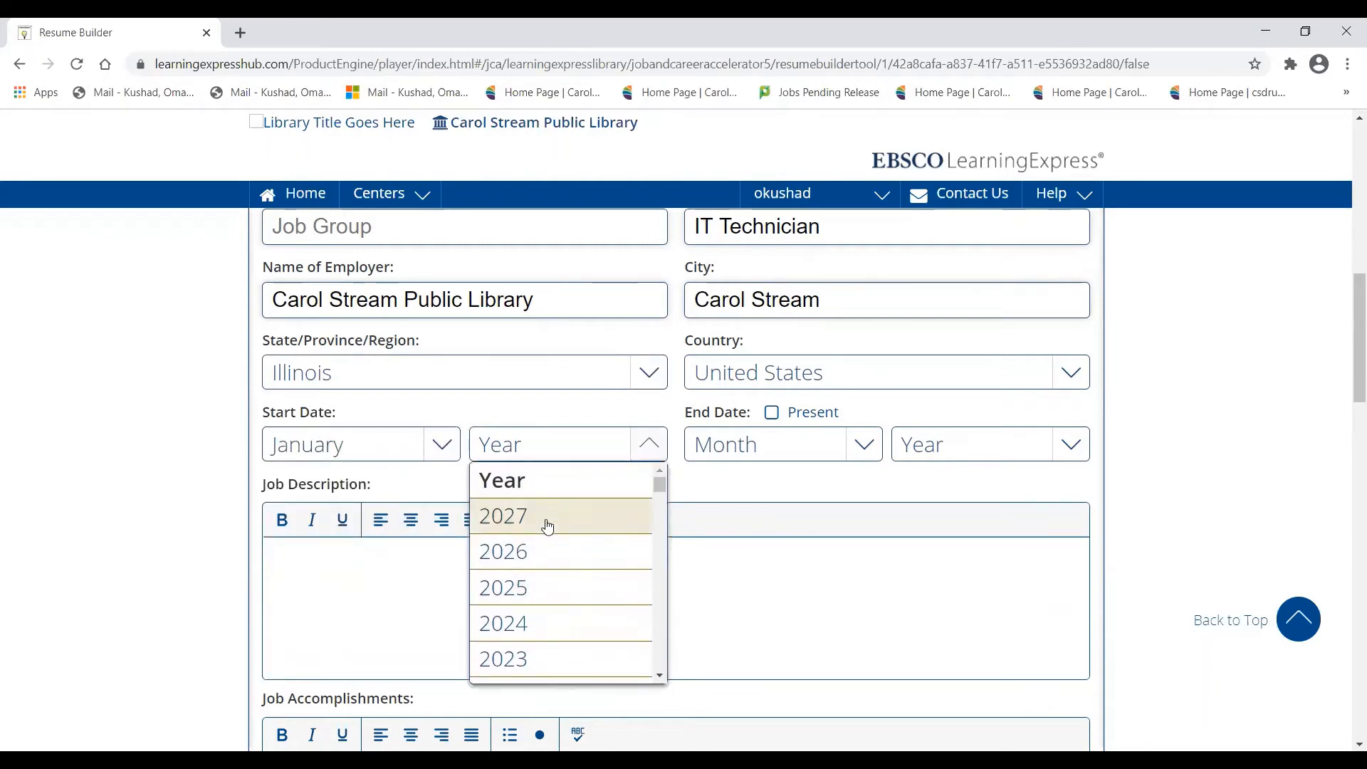
pyautogui.scroll(-6, 546, 523)
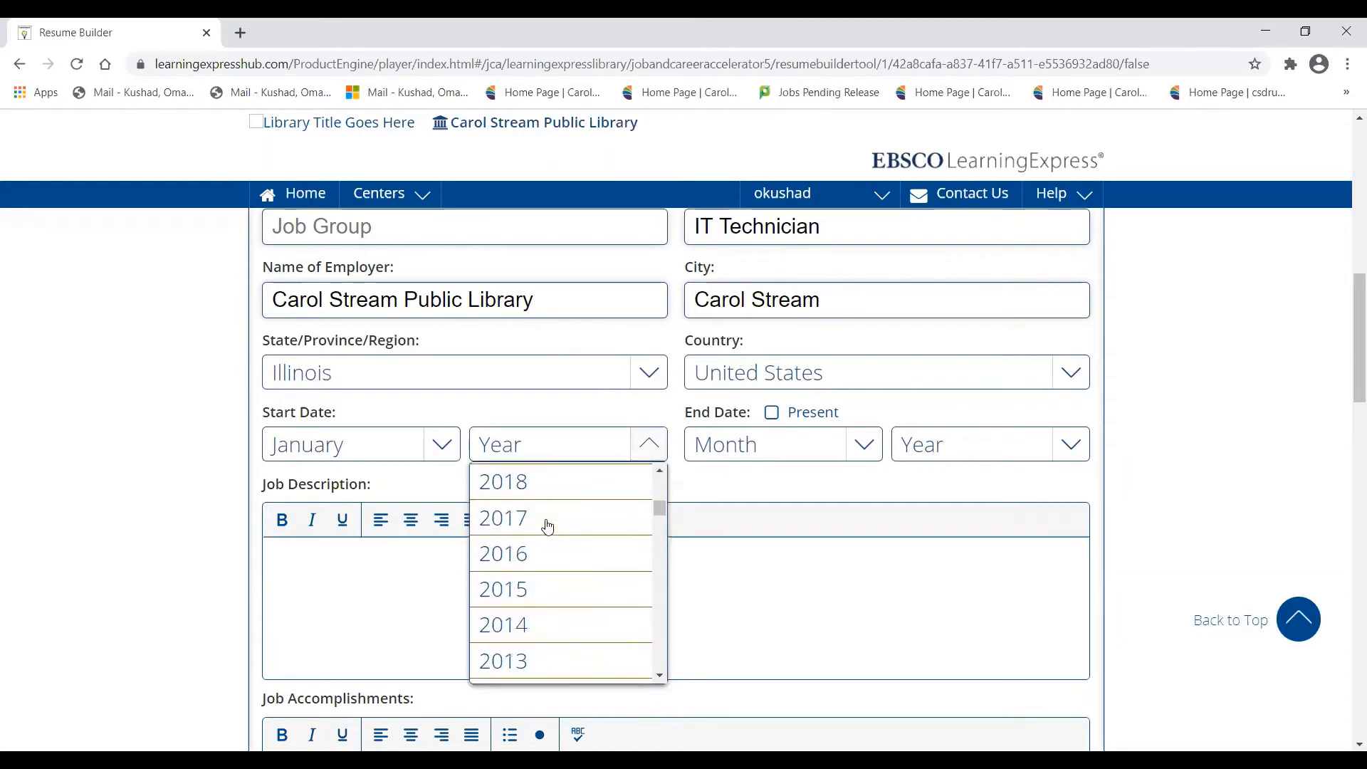
pyautogui.scroll(1, 548, 519)
pyautogui.scroll(2, 551, 498)
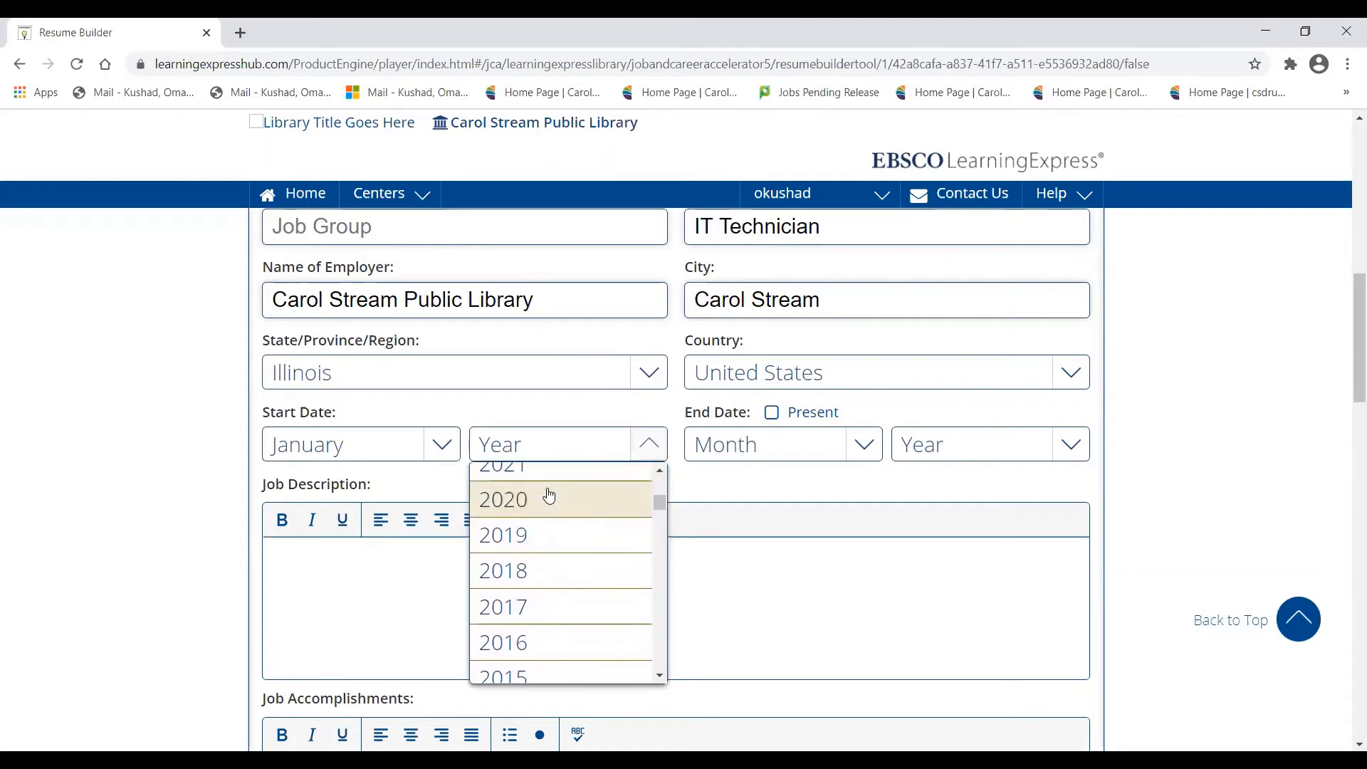
pyautogui.click(519, 568)
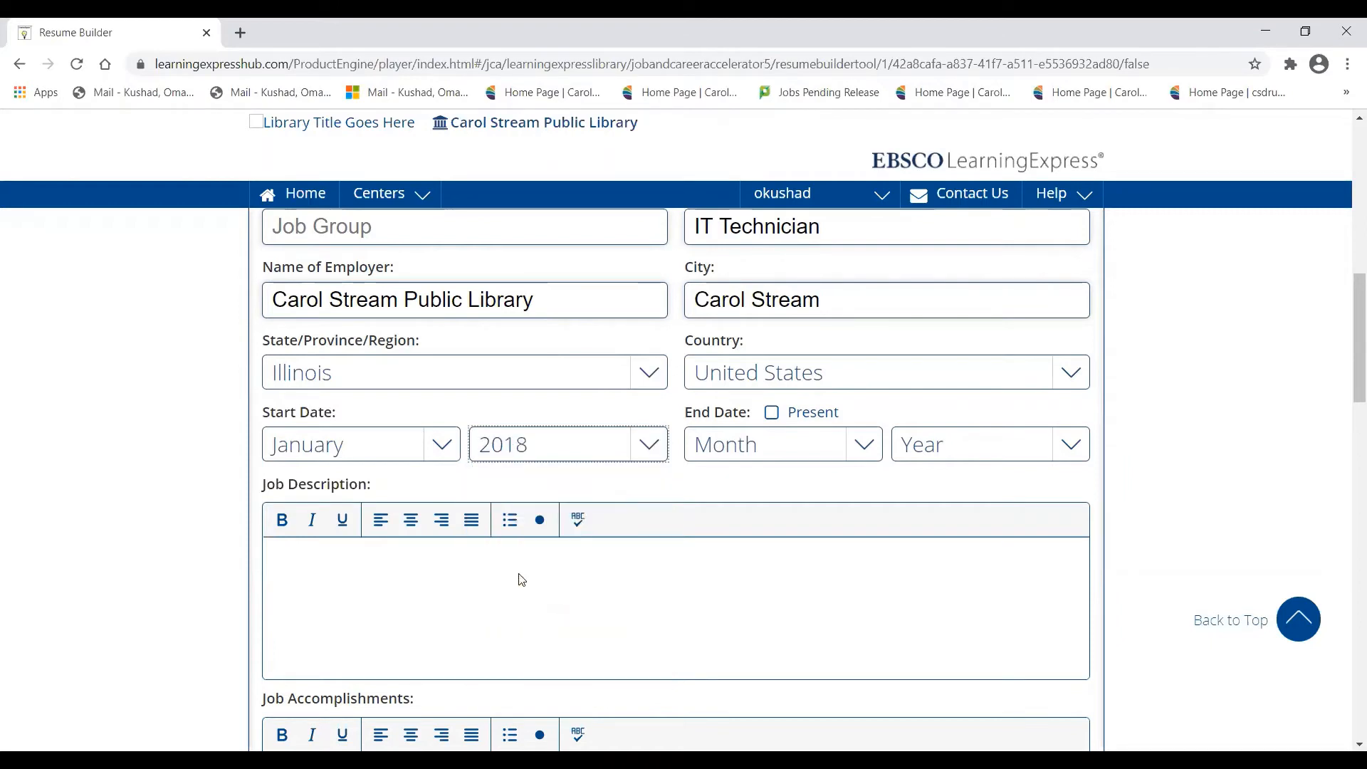
pyautogui.click(771, 414)
pyautogui.scroll(-1, 580, 595)
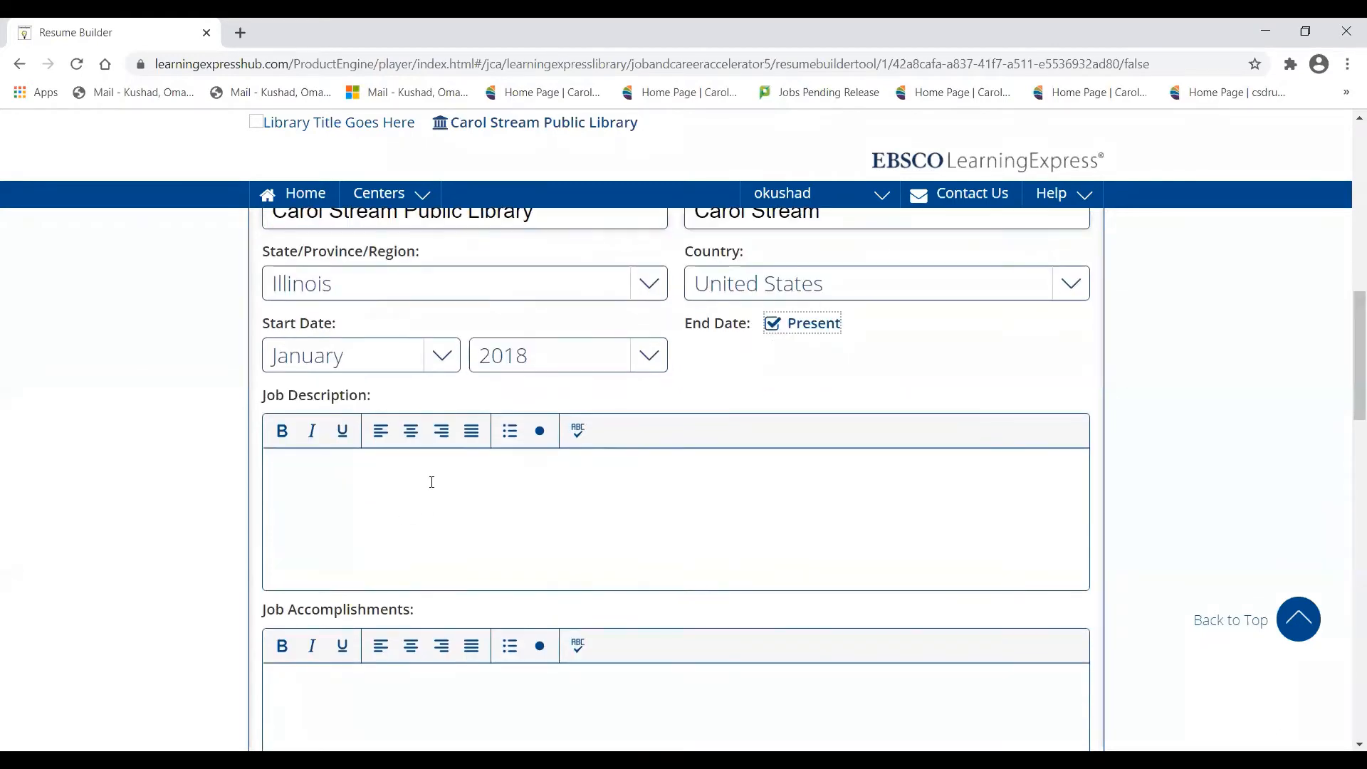
pyautogui.scroll(-1, 399, 427)
pyautogui.scroll(-1, 396, 498)
pyautogui.scroll(1, 396, 427)
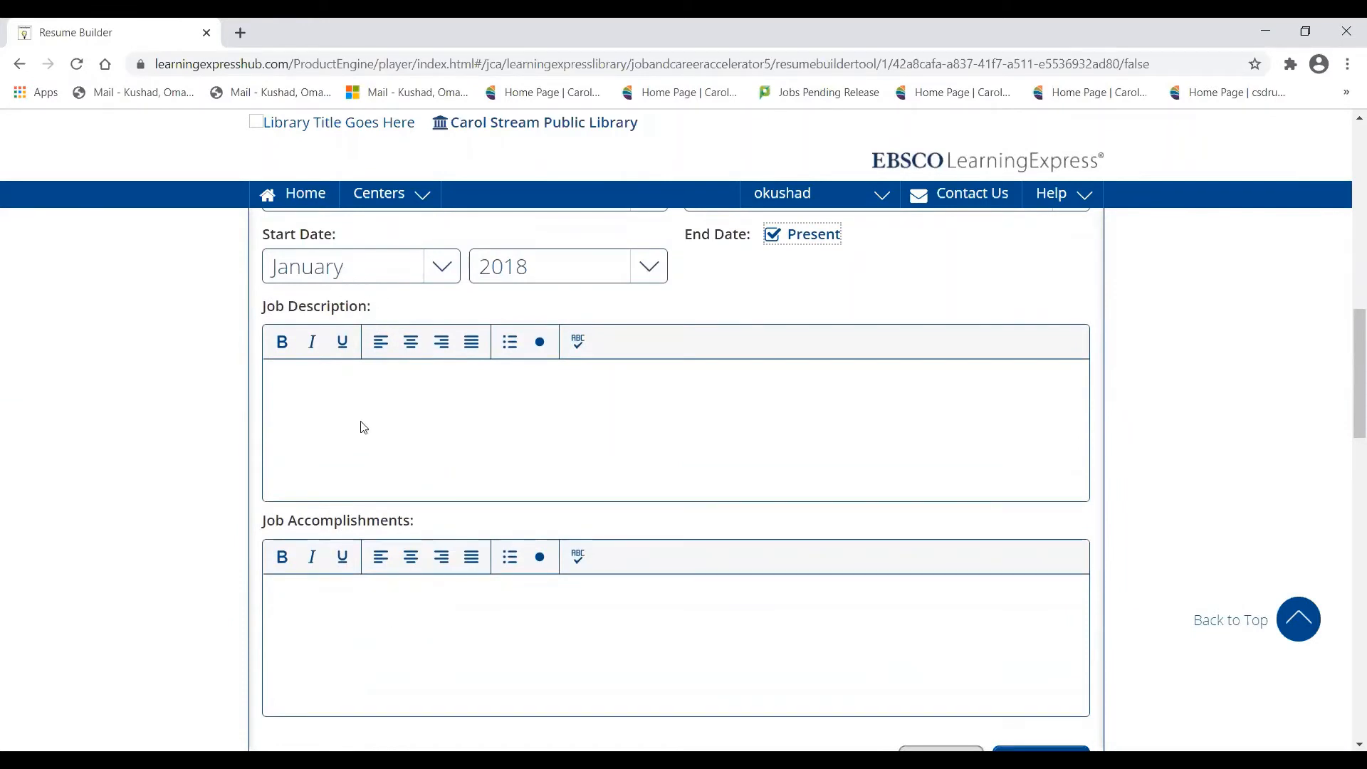
# Step: Write duties 'Handled Internet Issues.', 'Installed new printers.', 'Handled library online tickets.' in the description
pyautogui.click(334, 383)
pyautogui.write('or')
pyautogui.write('Handled Inter')
pyautogui.write('nwet')
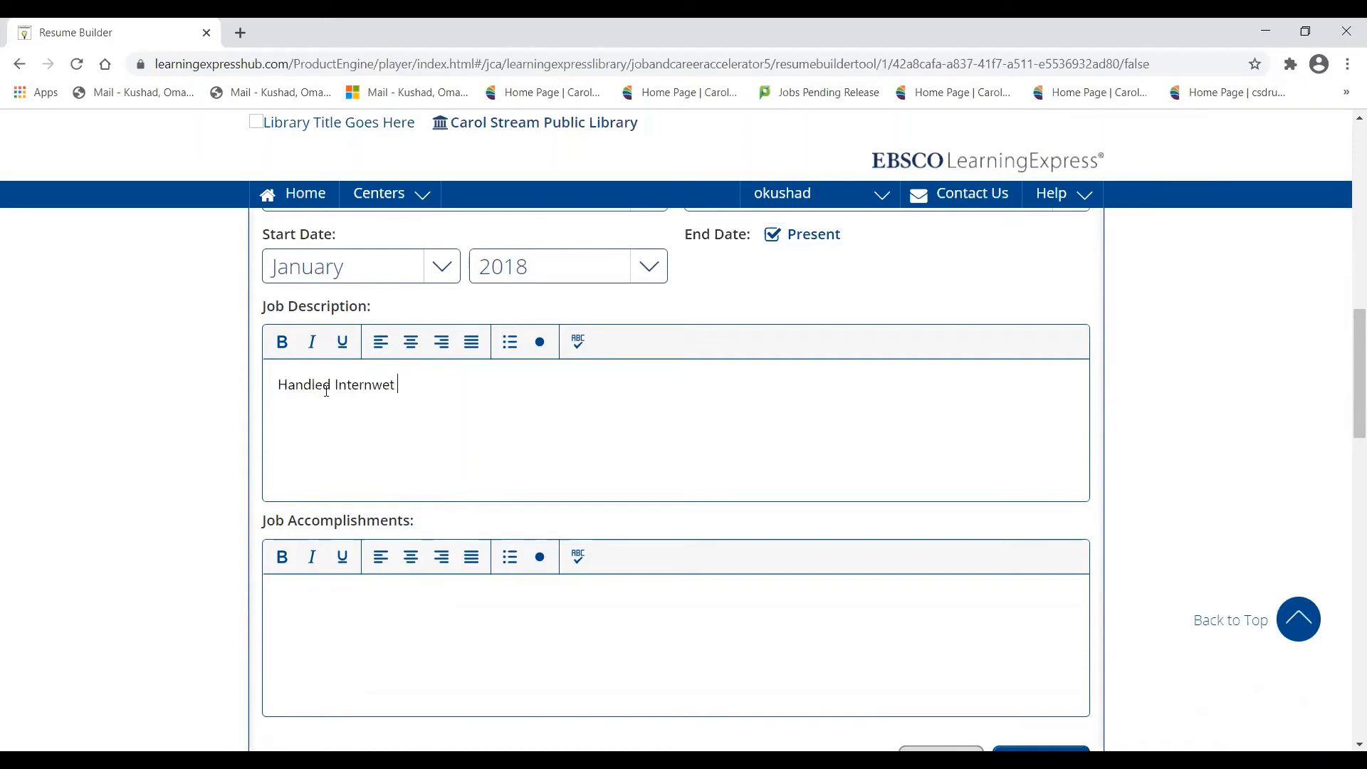
pyautogui.press('BackSpace')
pyautogui.write('et Issues.')
pyautogui.press('Return')
pyautogui.write('Installed ')
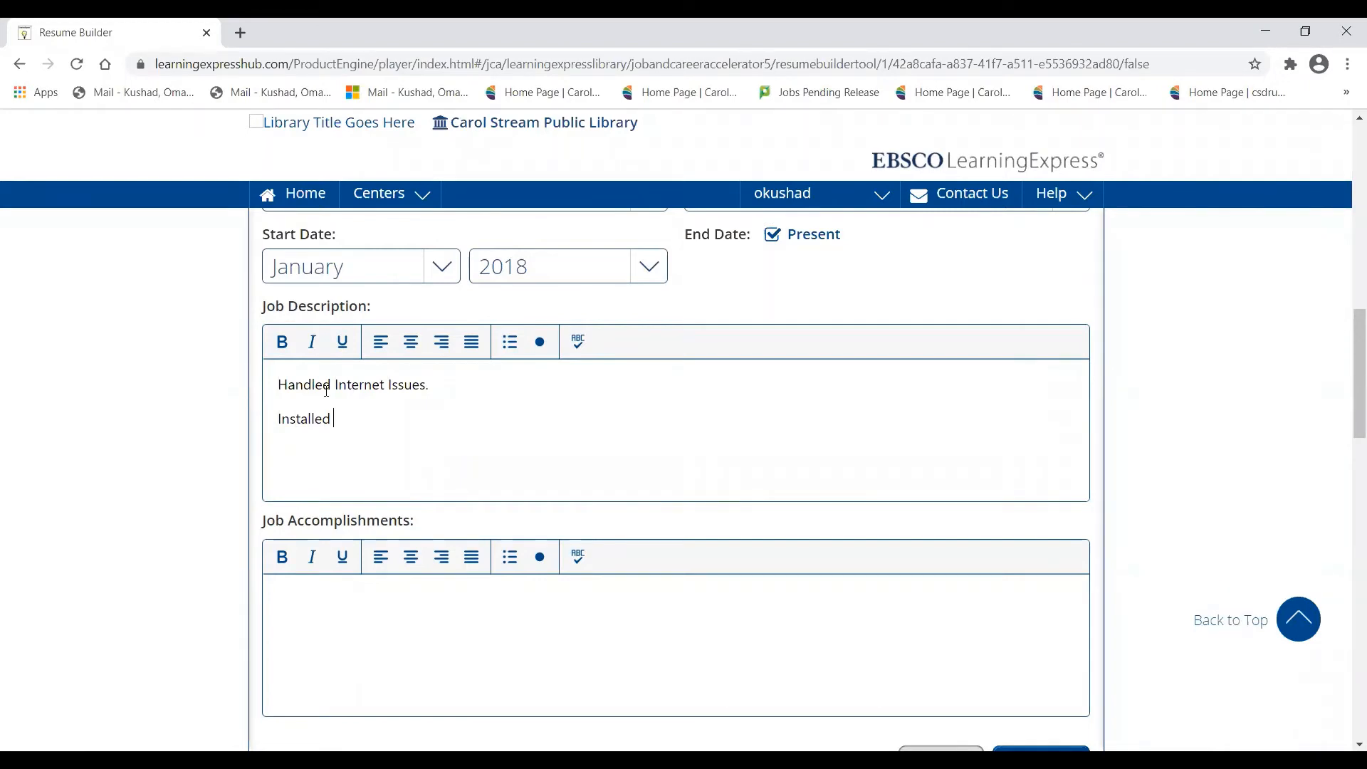
pyautogui.write('new printers. ')
pyautogui.write('Handle')
pyautogui.write('d')
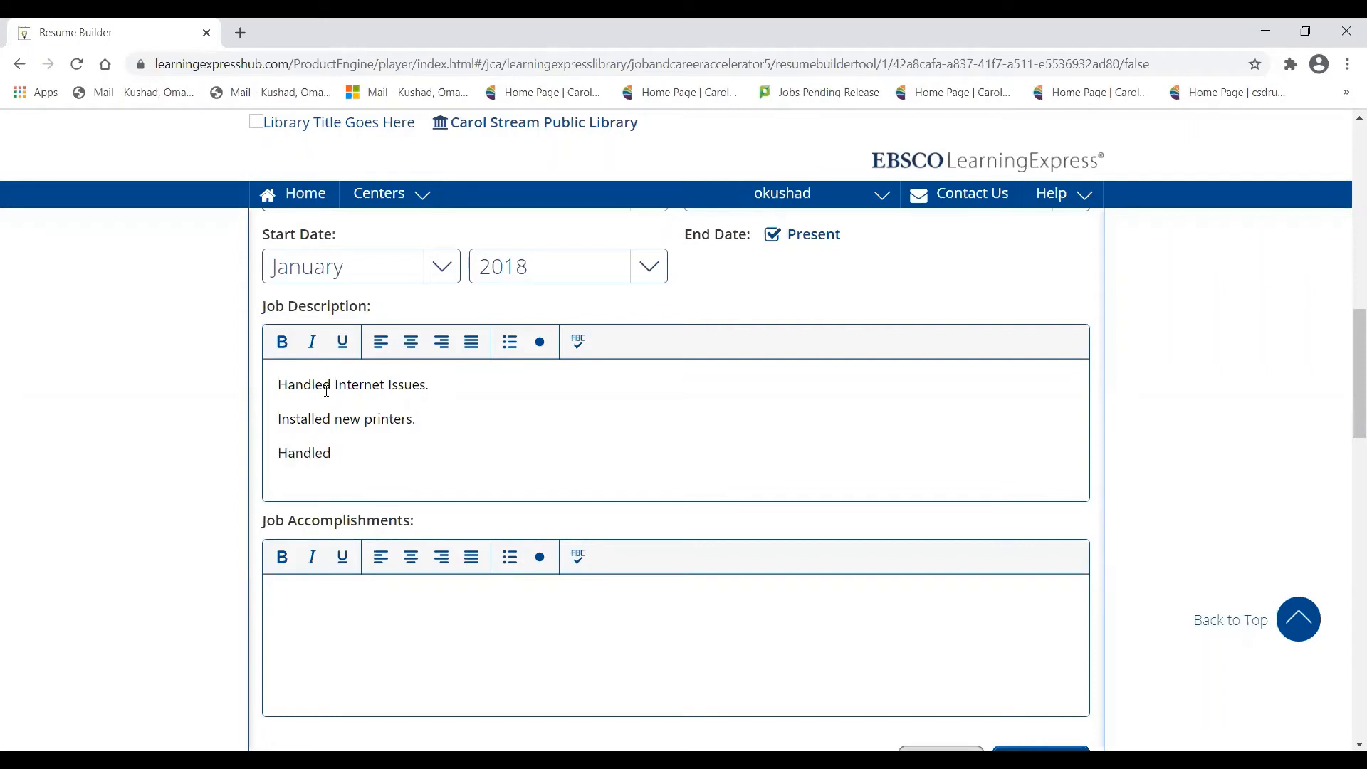
pyautogui.write(' library onine t')
pyautogui.press('BackSpace')
pyautogui.press('BackSpace')
pyautogui.press('BackSpace')
pyautogui.write('ine tickets.')
# Step: Make the description bullets: Handled Library Help Tickets, Installed New Printers, Double-checked Internet connections
pyautogui.moveTo(479, 458); pyautogui.dragTo(235, 370)
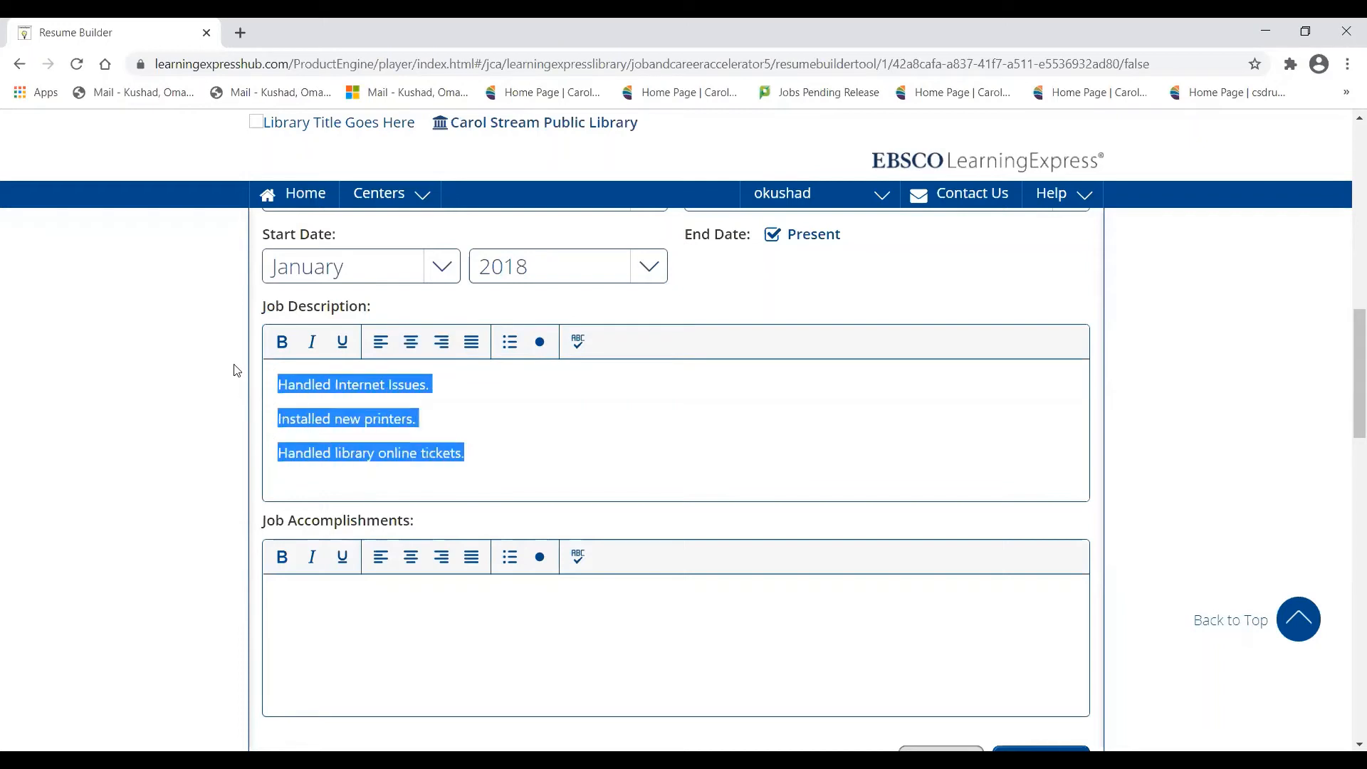
pyautogui.click(540, 344)
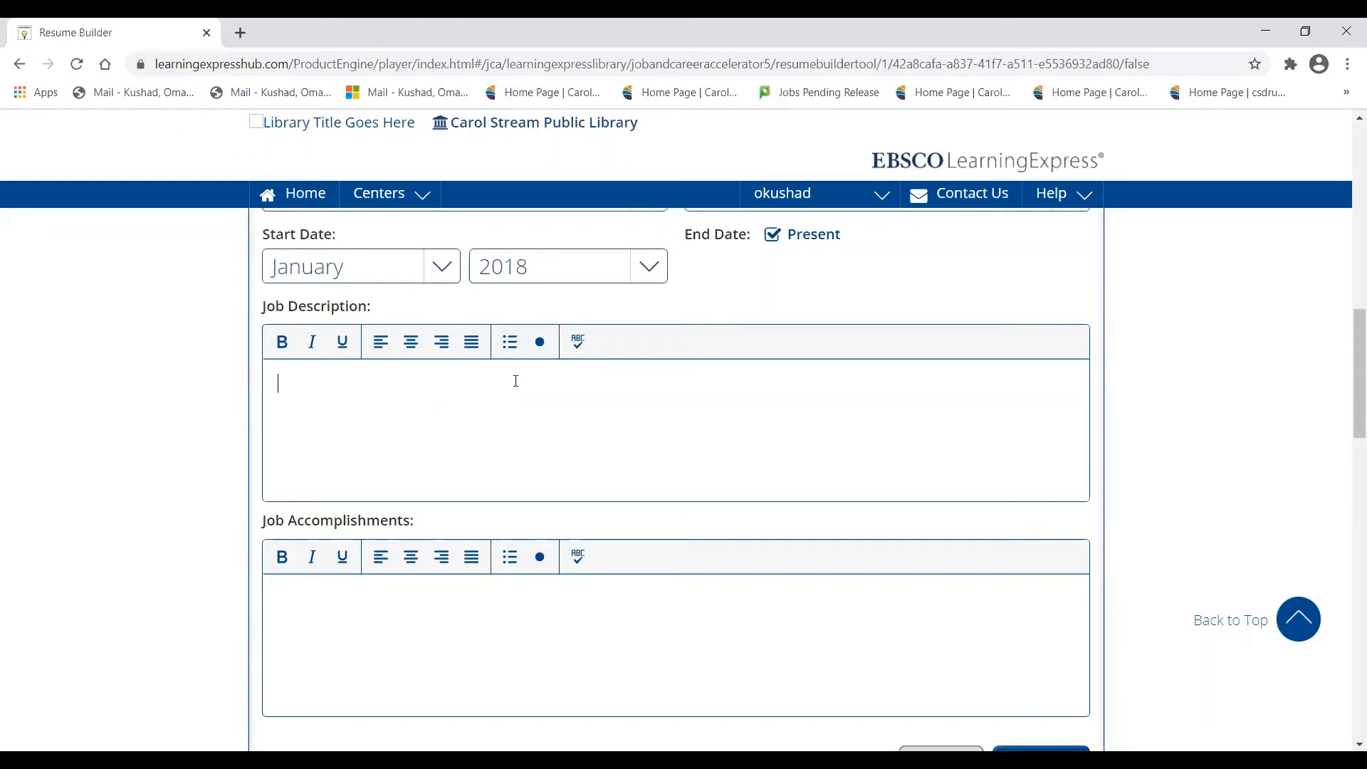
pyautogui.click(509, 341)
pyautogui.write('Han')
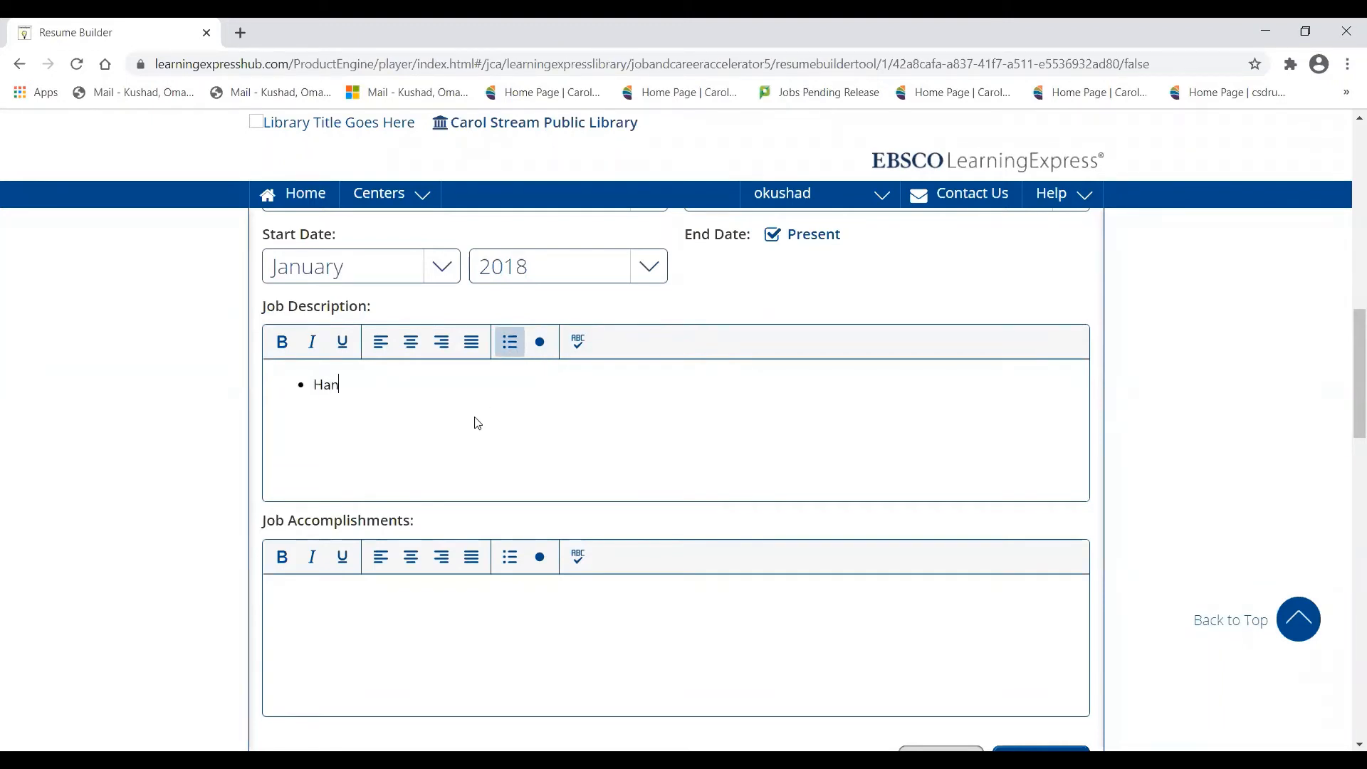
pyautogui.write('dled Library')
pyautogui.write(' T')
pyautogui.press('BackSpace')
pyautogui.write('Hepp')
pyautogui.press('BackSpace')
pyautogui.press('BackSpace')
pyautogui.press('BackSpace')
pyautogui.write('lp Tiec')
pyautogui.press('BackSpace')
pyautogui.press('BackSpace')
pyautogui.write('ckets. ')
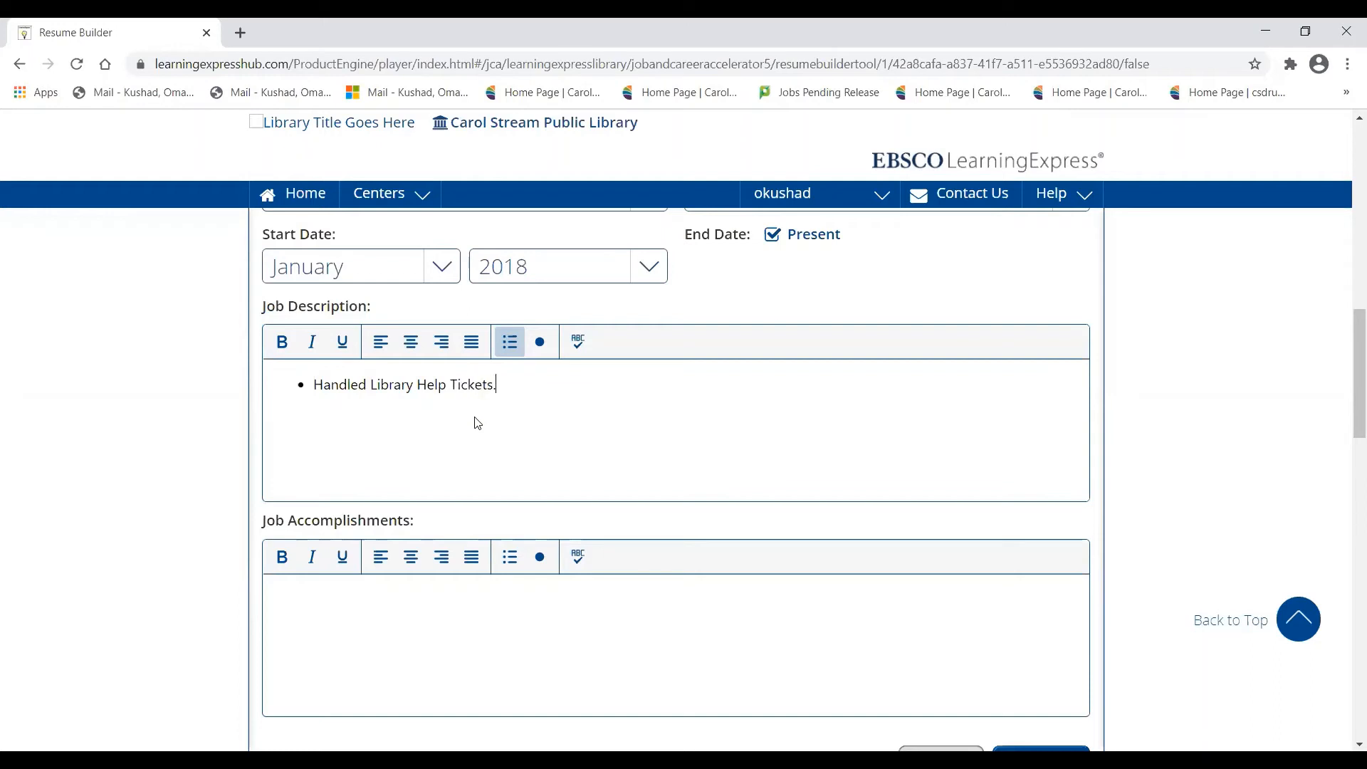
pyautogui.write('Installed New Printers.')
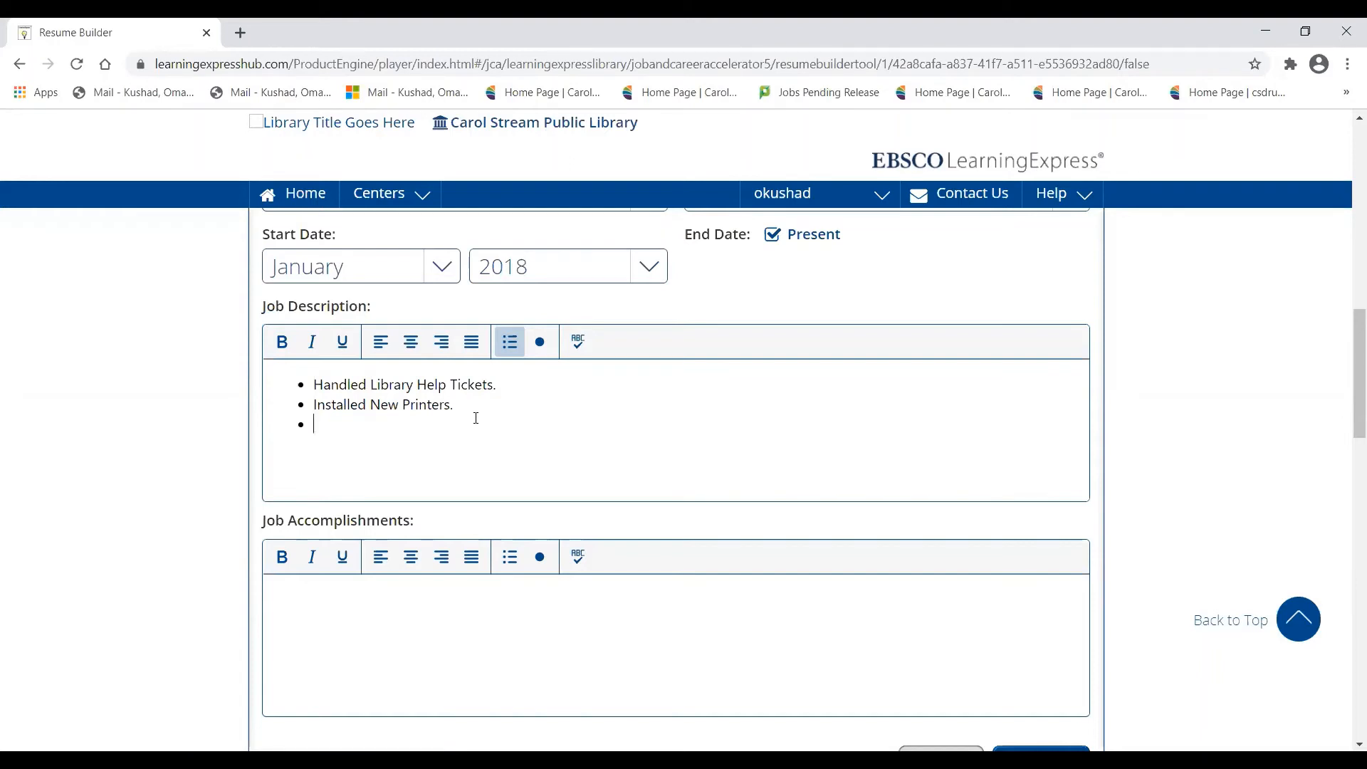
pyautogui.write('Double-checked ')
pyautogui.write('Internet con')
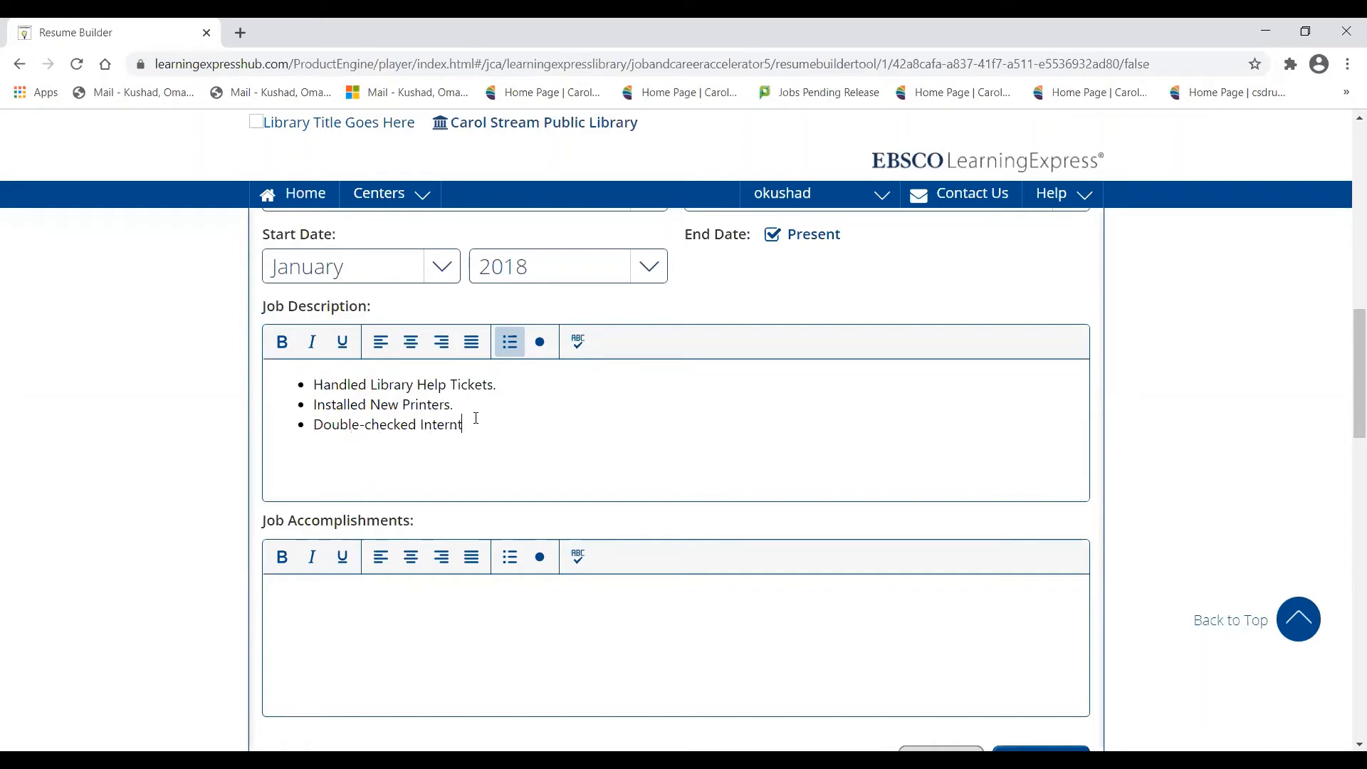
pyautogui.write('nections.')
# Step: Save the Experience entry and close its editor
pyautogui.scroll(-3, 801, 448)
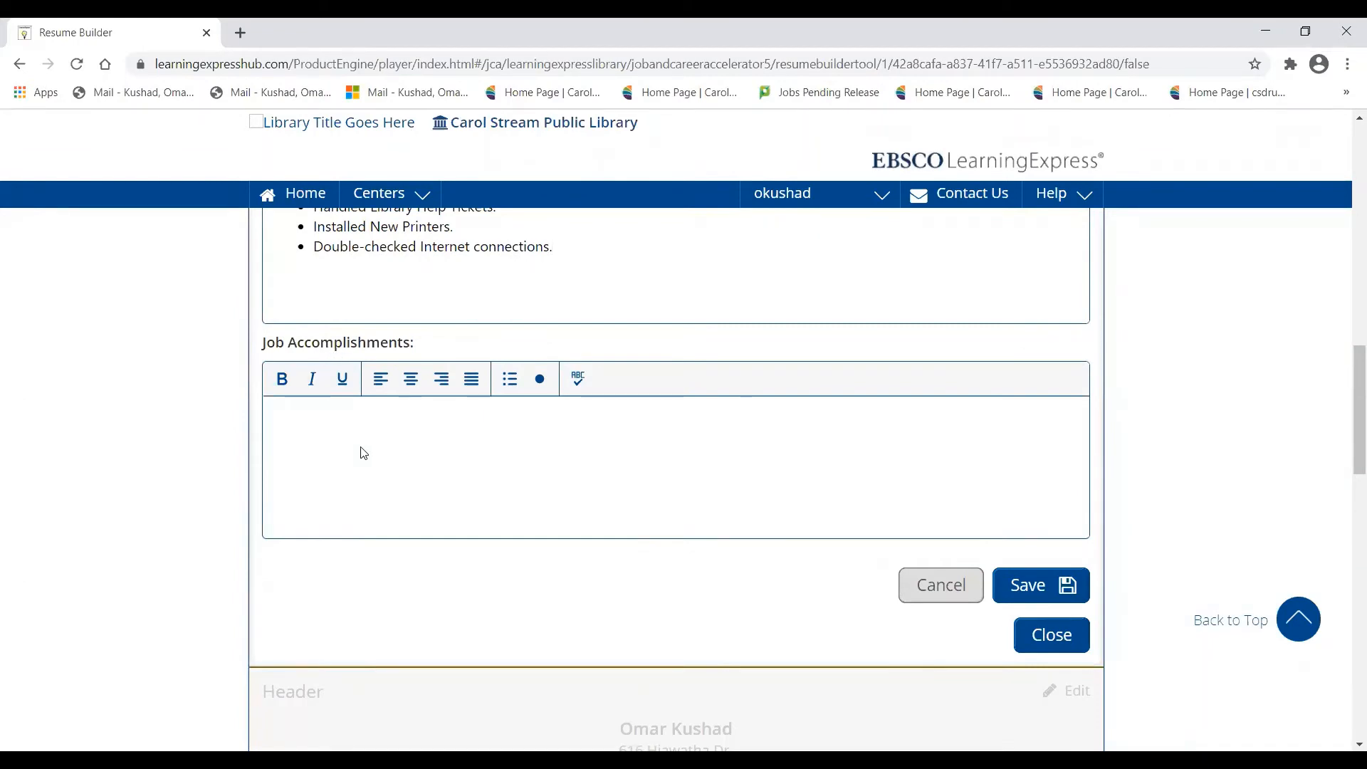
pyautogui.click(1043, 587)
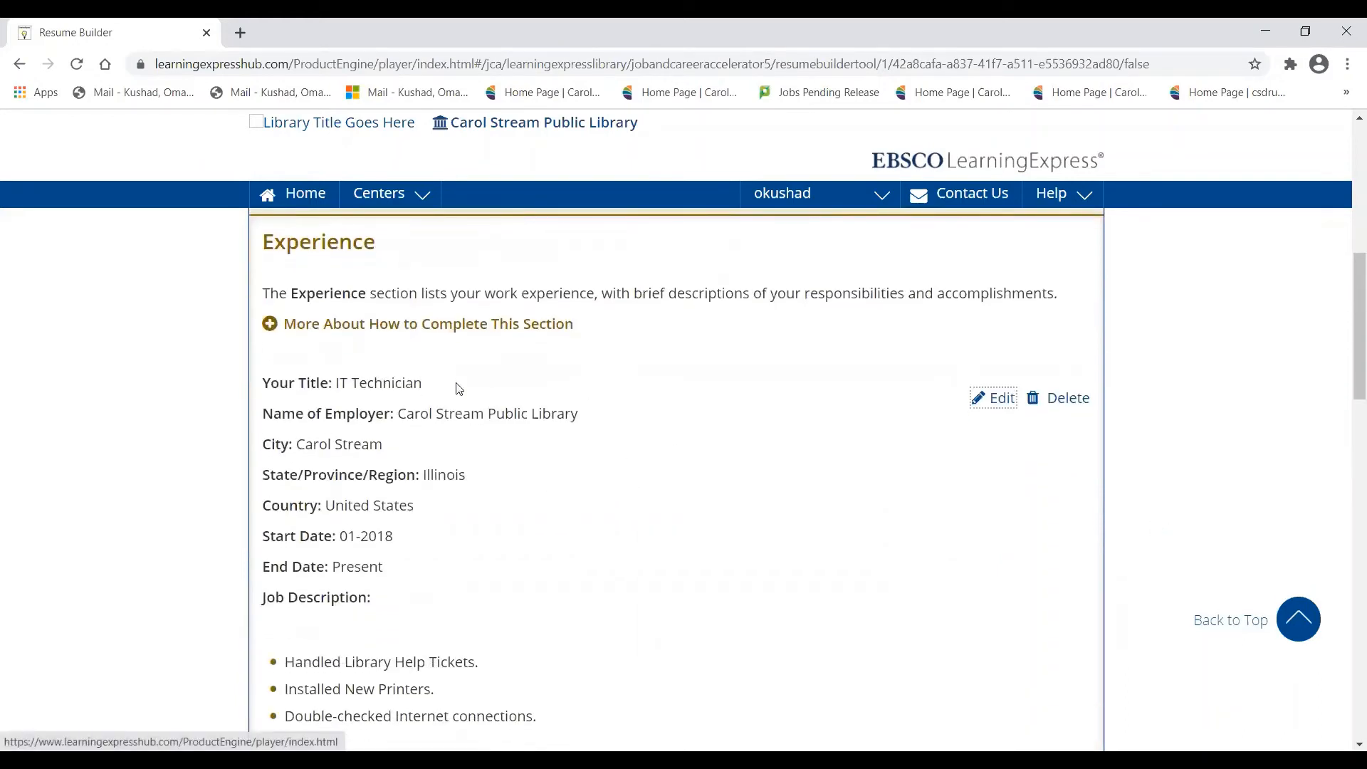
pyautogui.scroll(-2, 511, 453)
pyautogui.scroll(1, 511, 452)
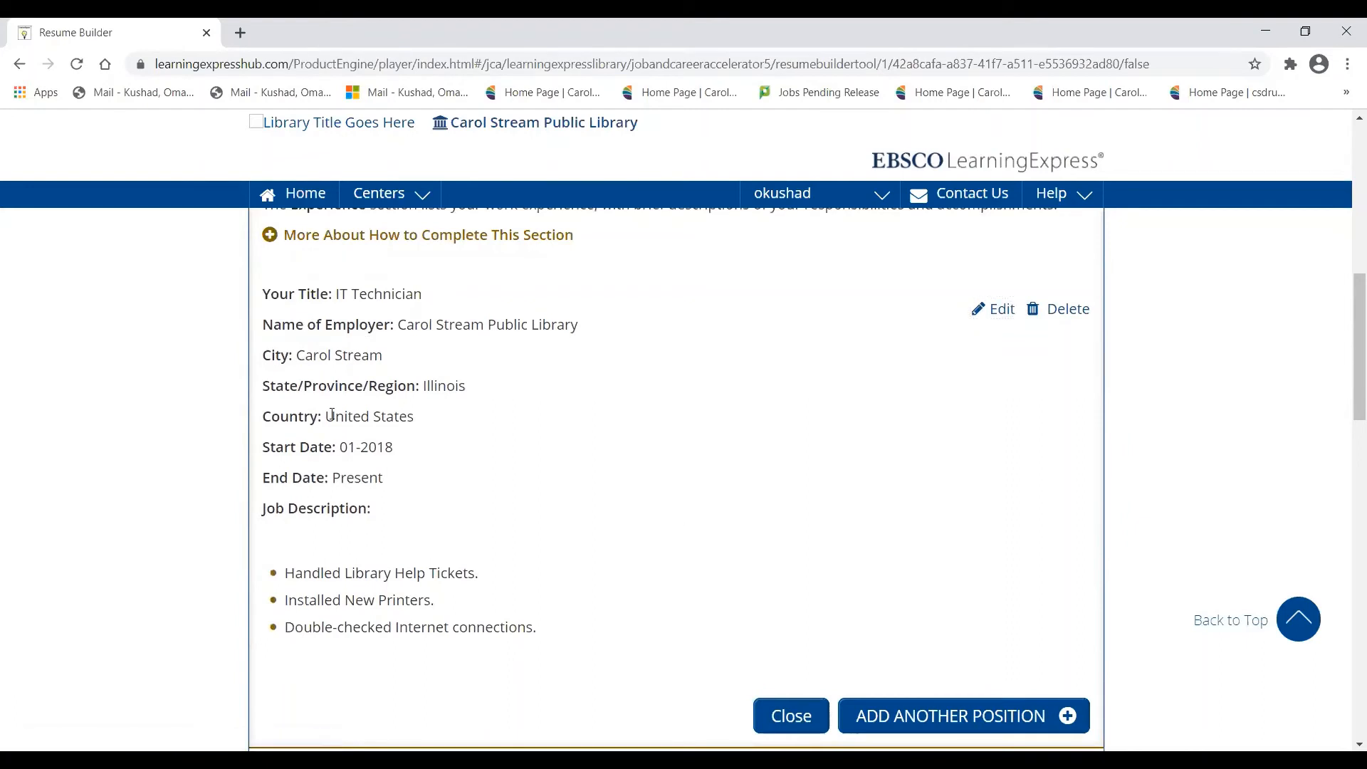
pyautogui.scroll(-1, 332, 413)
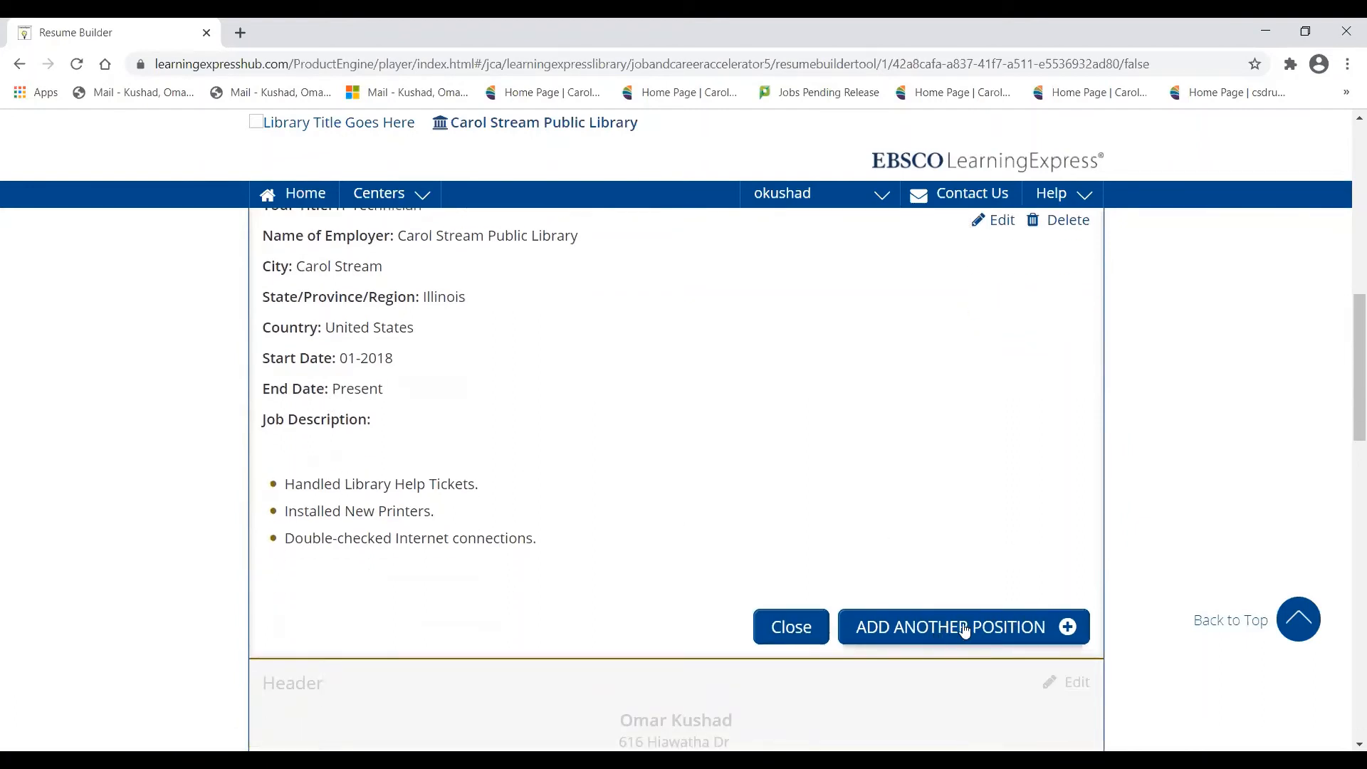
pyautogui.click(785, 639)
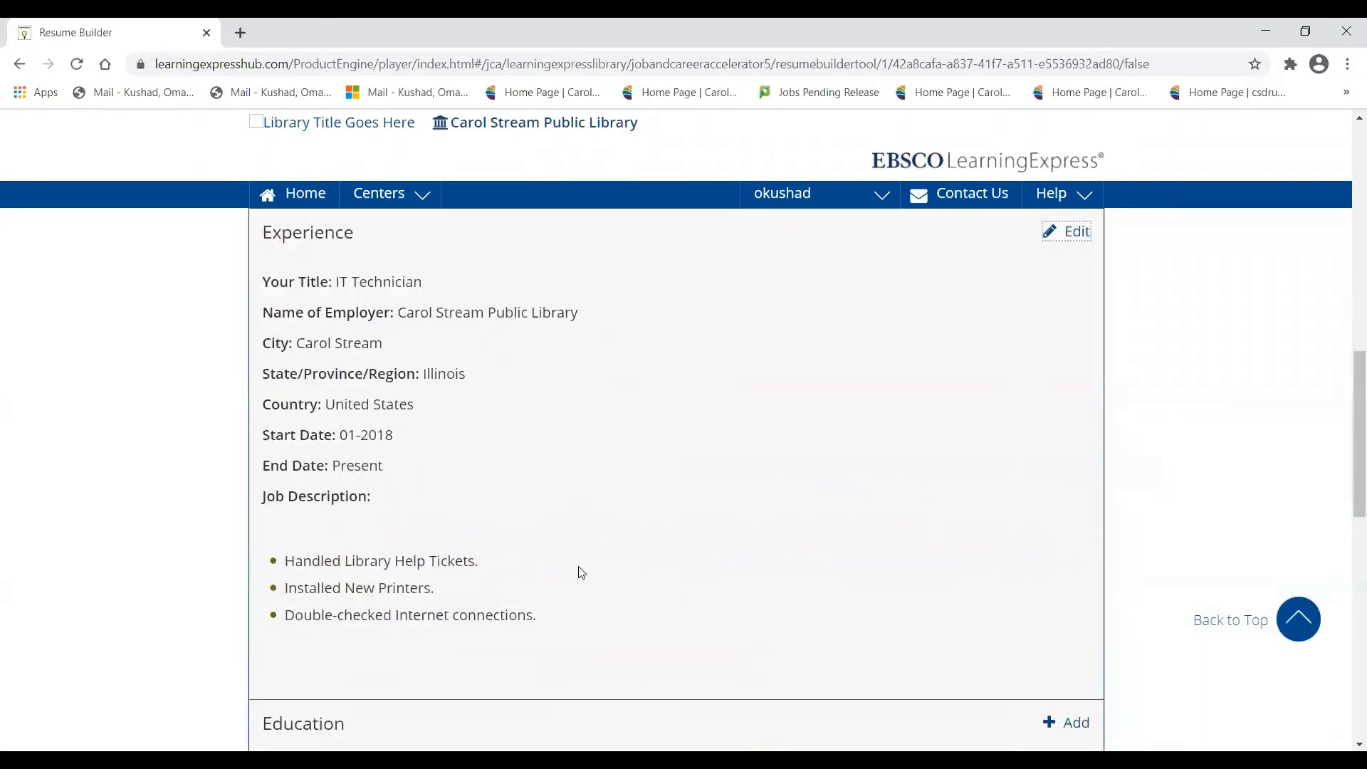
pyautogui.scroll(-2, 578, 570)
pyautogui.scroll(-3, 580, 572)
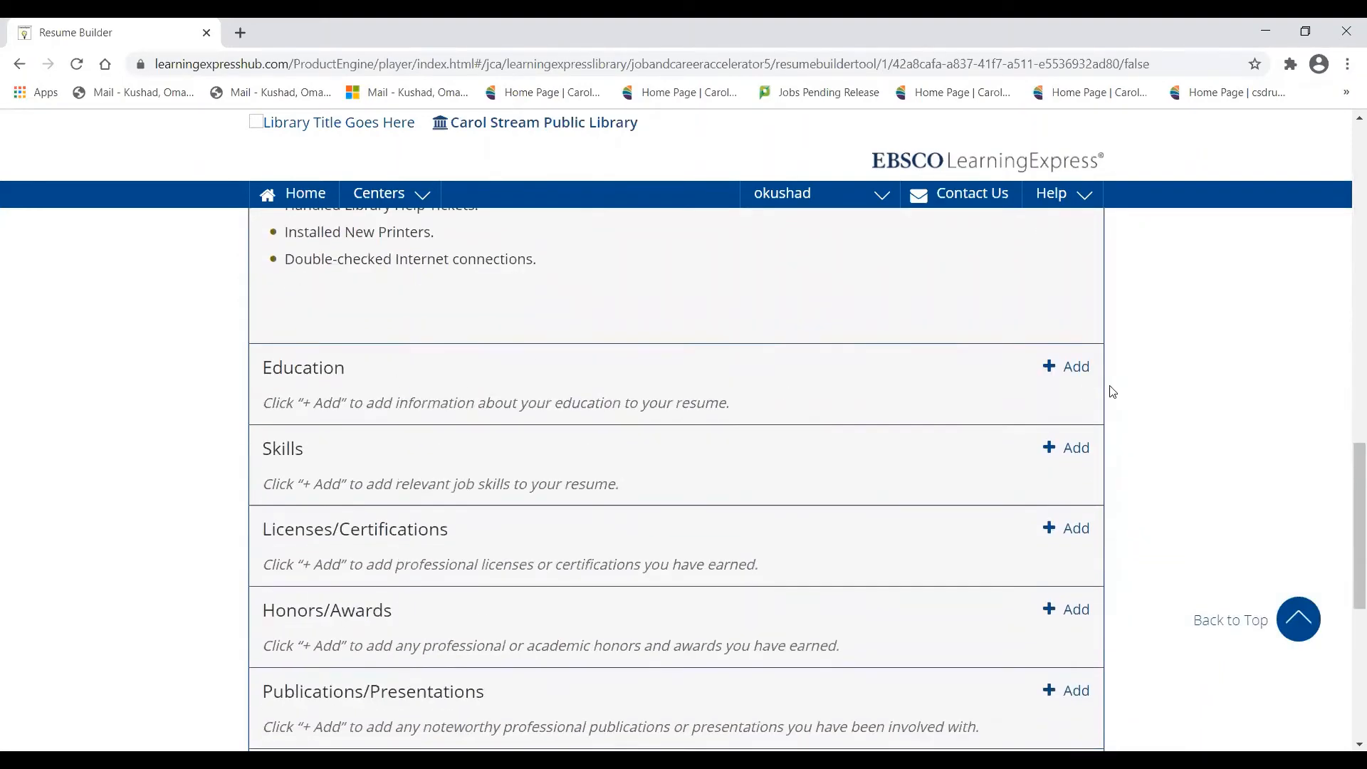
pyautogui.click(1077, 367)
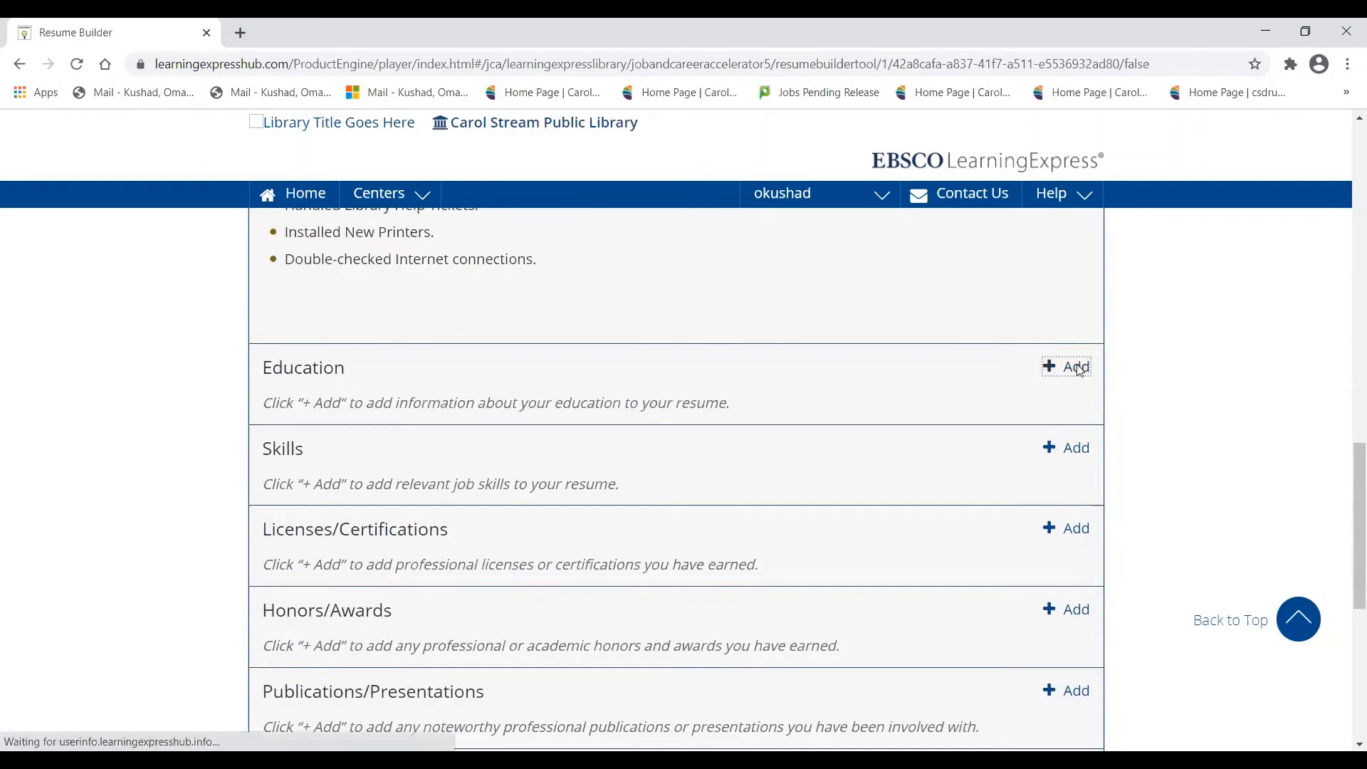
# Step: Enter a Bachelors in Computer Systems from University of Illinois, Champaign, Illinois
pyautogui.click(446, 415)
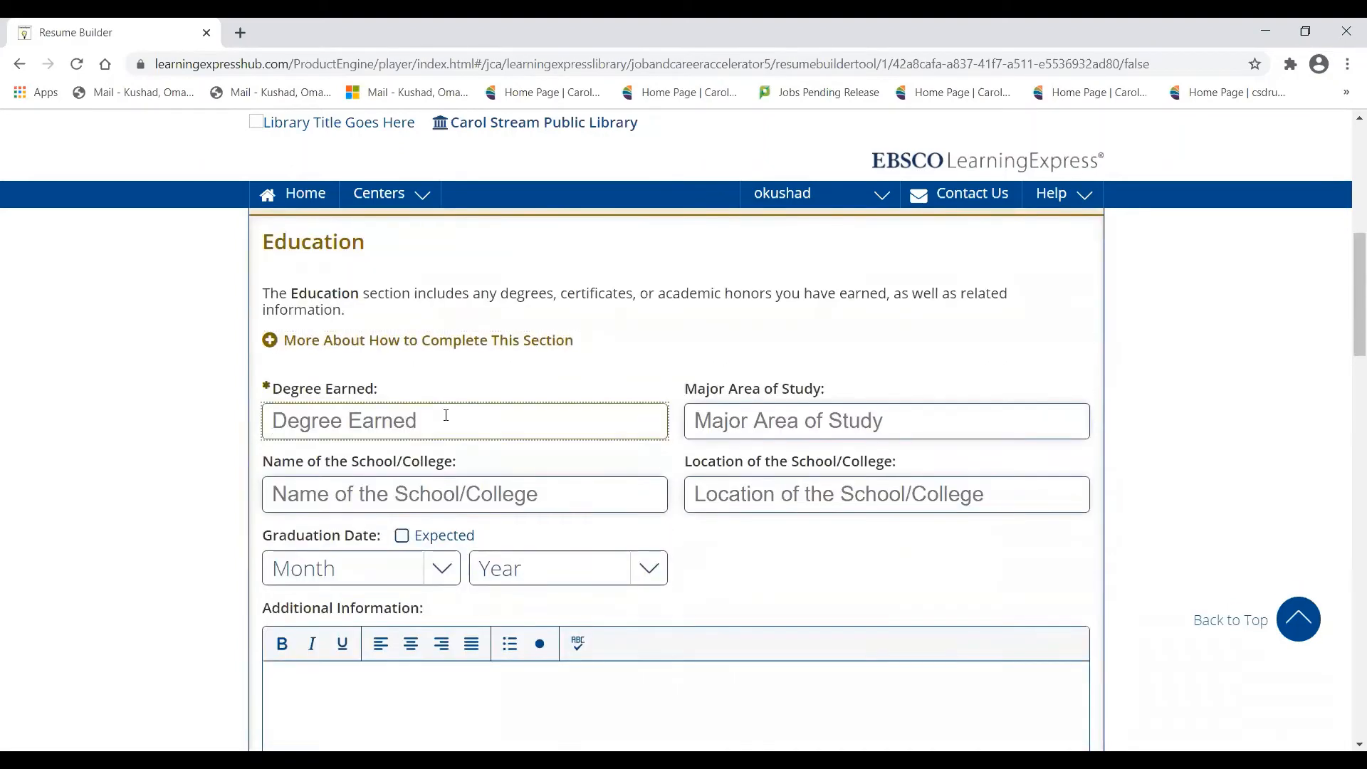
pyautogui.write('Bachelors')
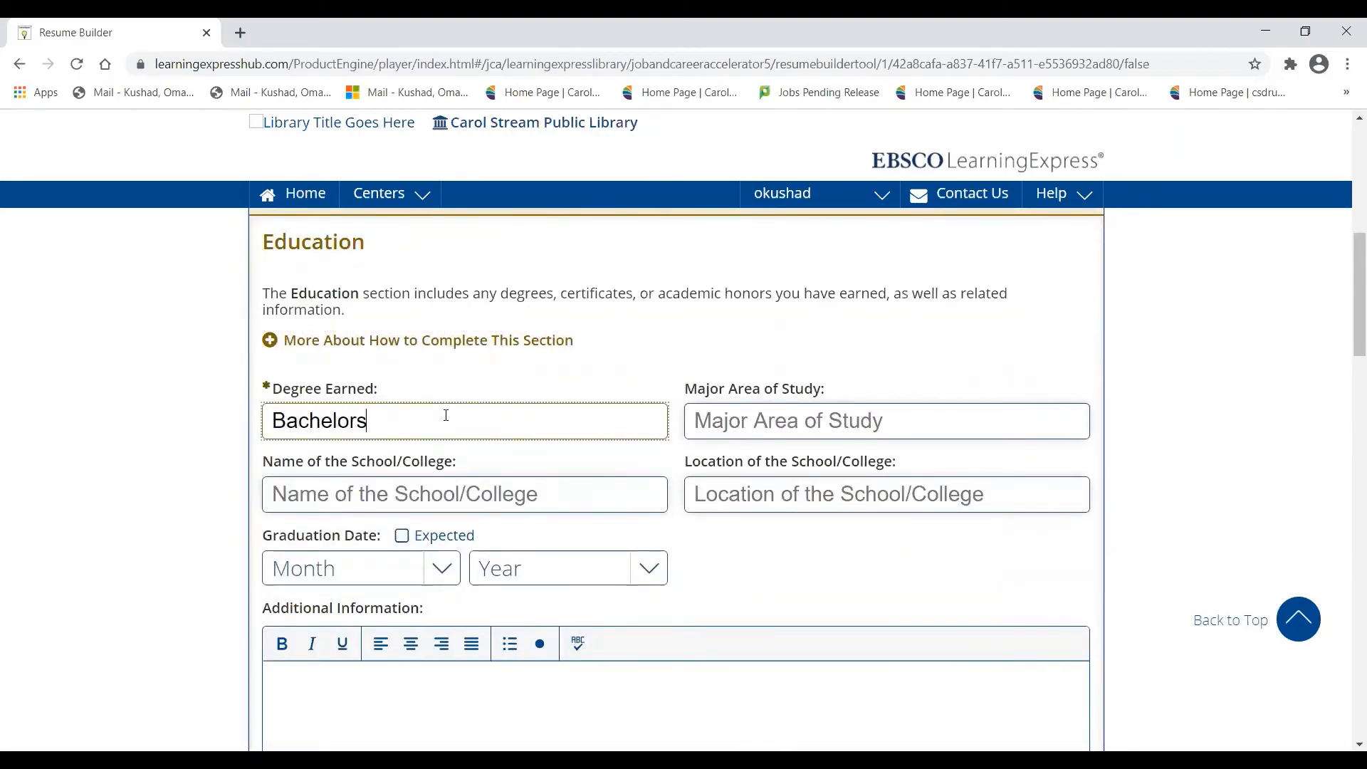
pyautogui.press('Tab')
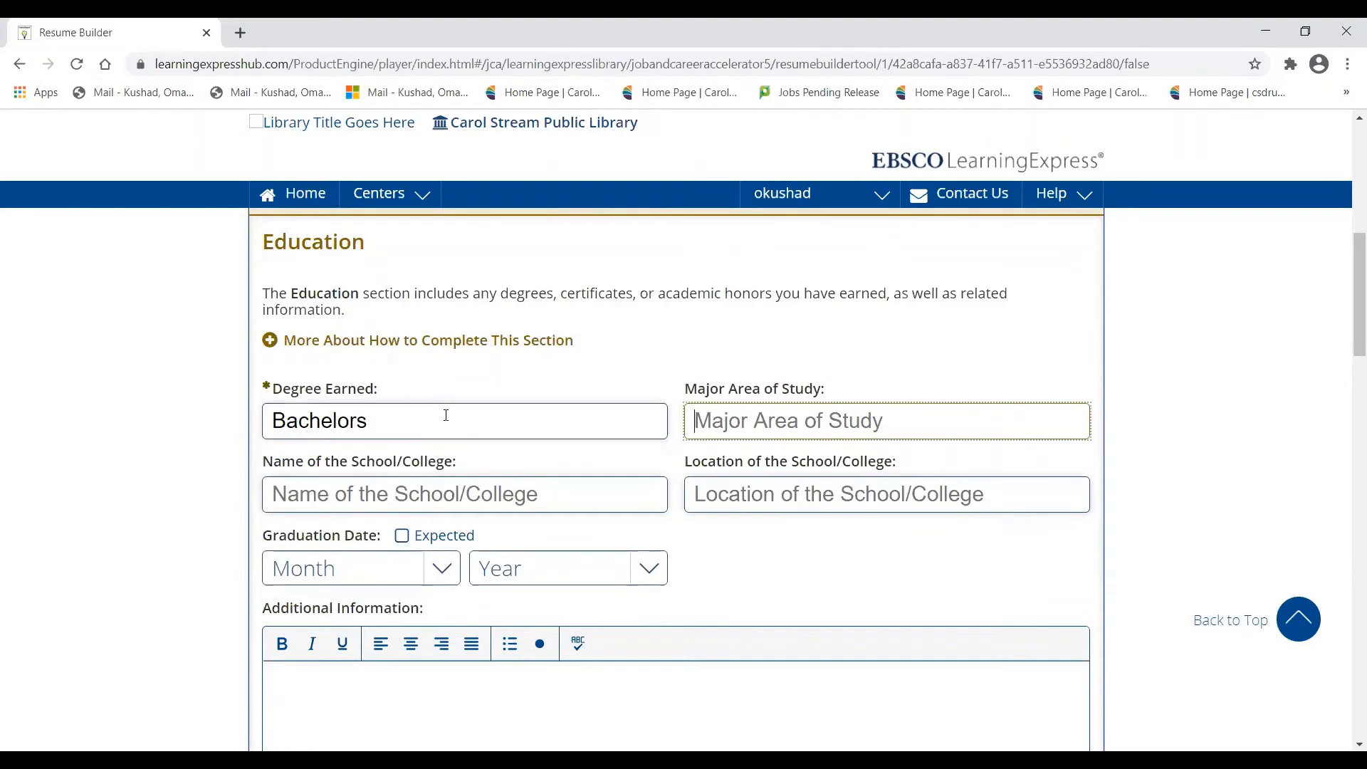
pyautogui.write('Comput')
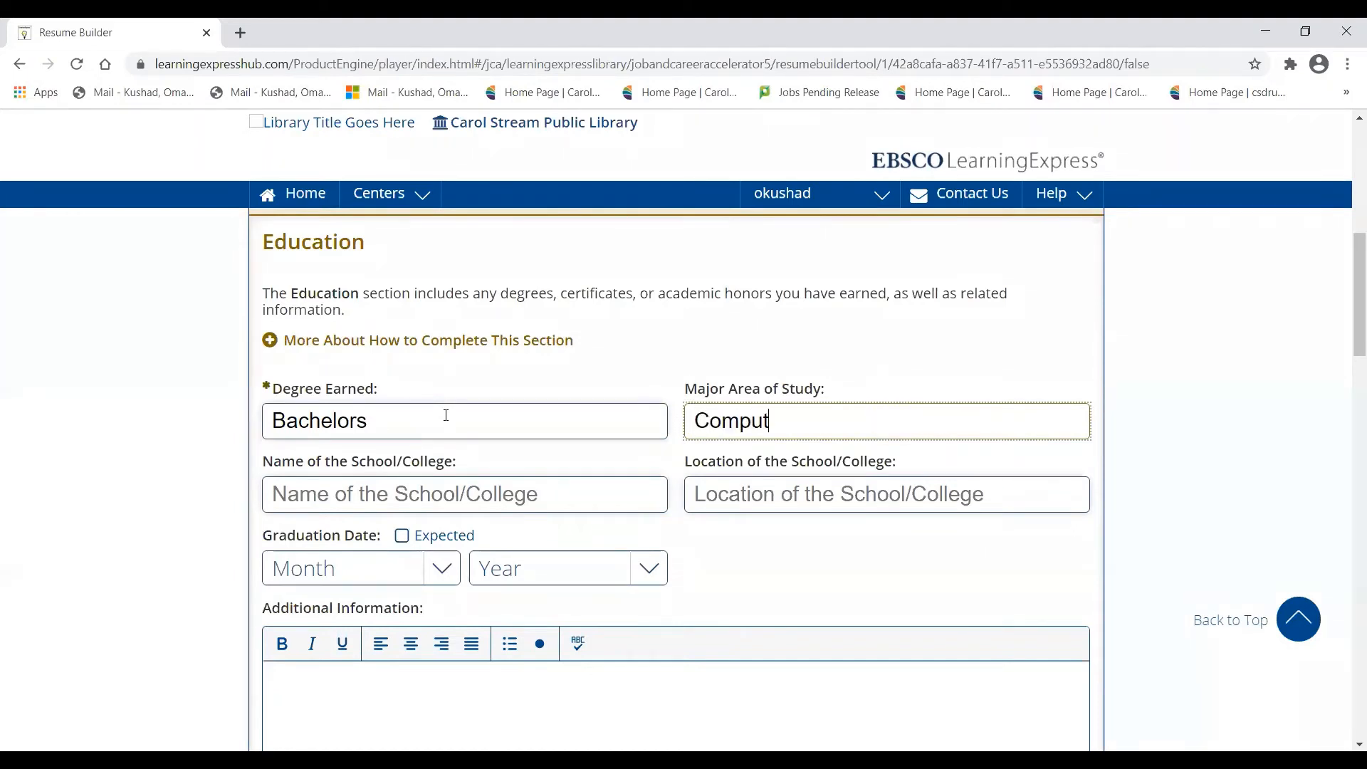
pyautogui.write('er Systems')
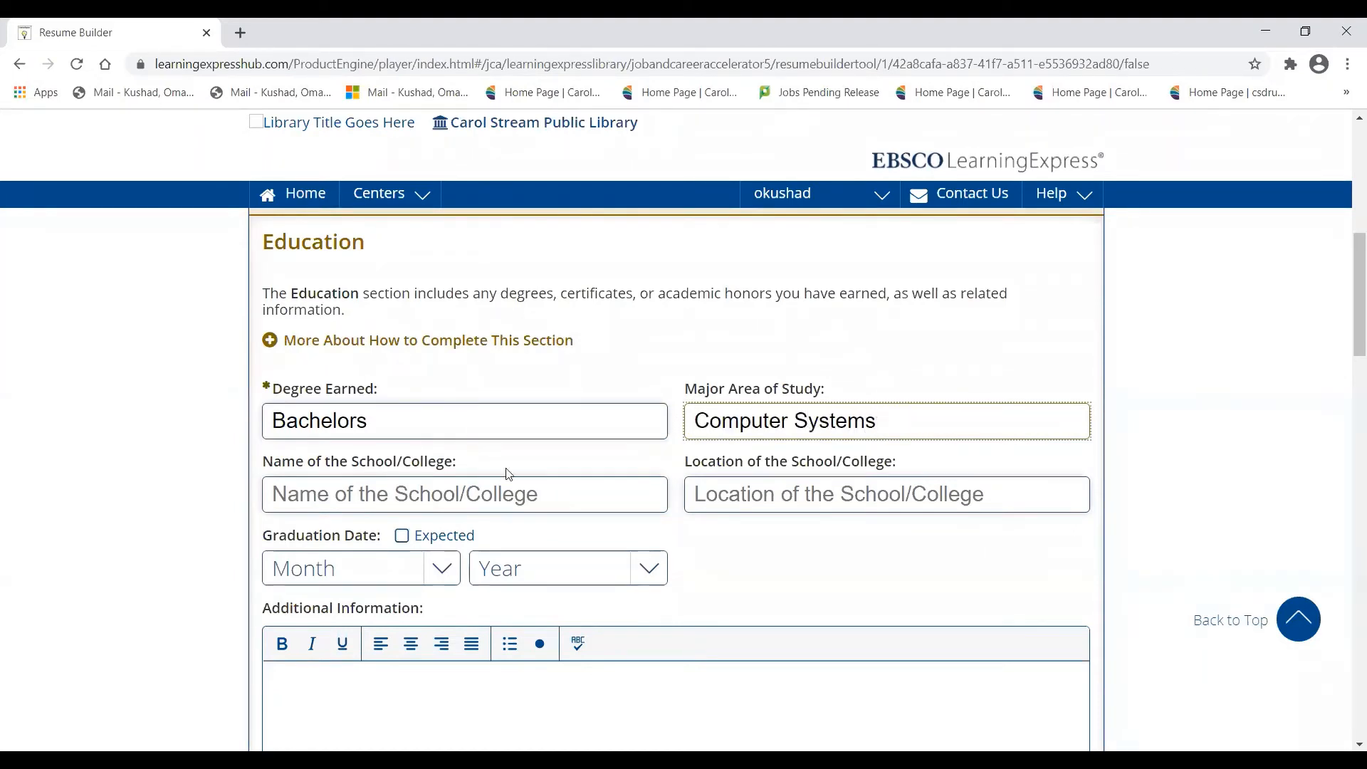
pyautogui.scroll(-1, 509, 474)
pyautogui.click(512, 405)
pyautogui.write('U')
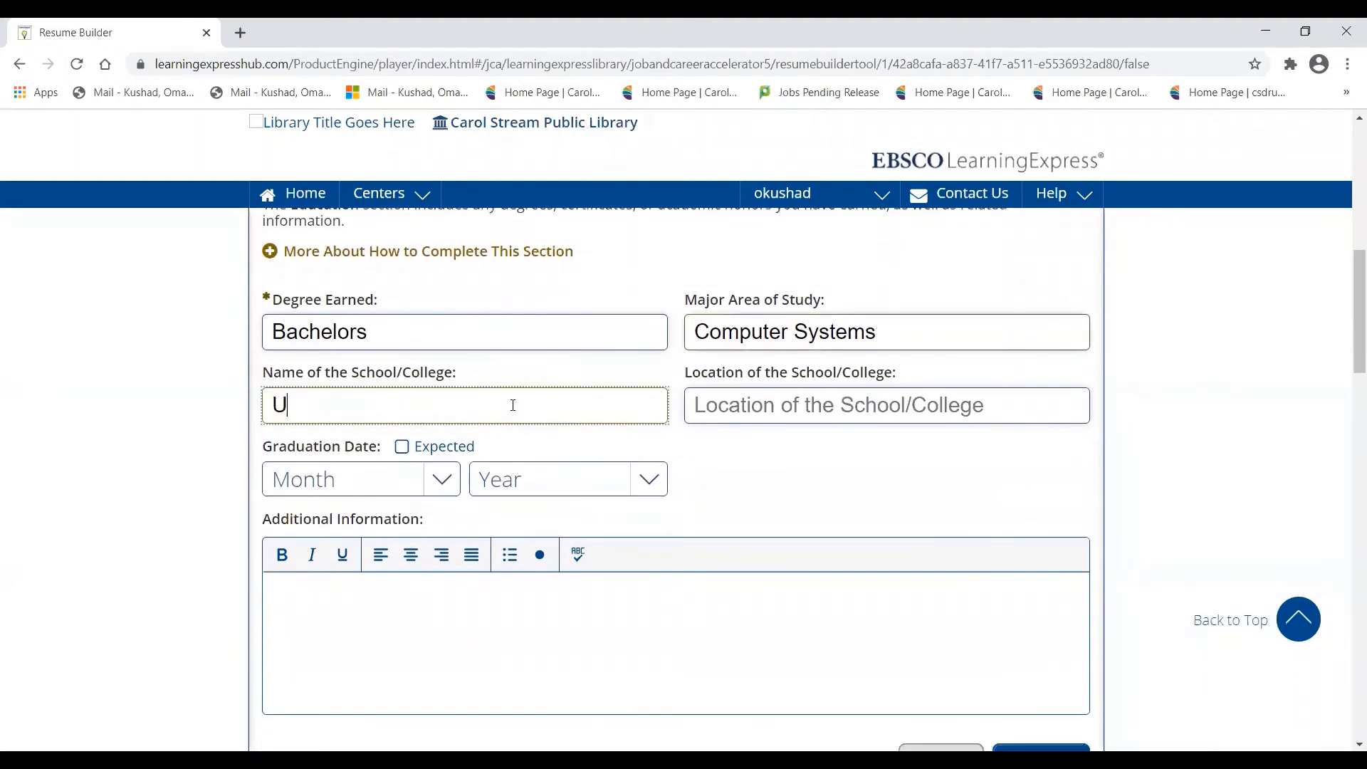
pyautogui.write('niversity of illin')
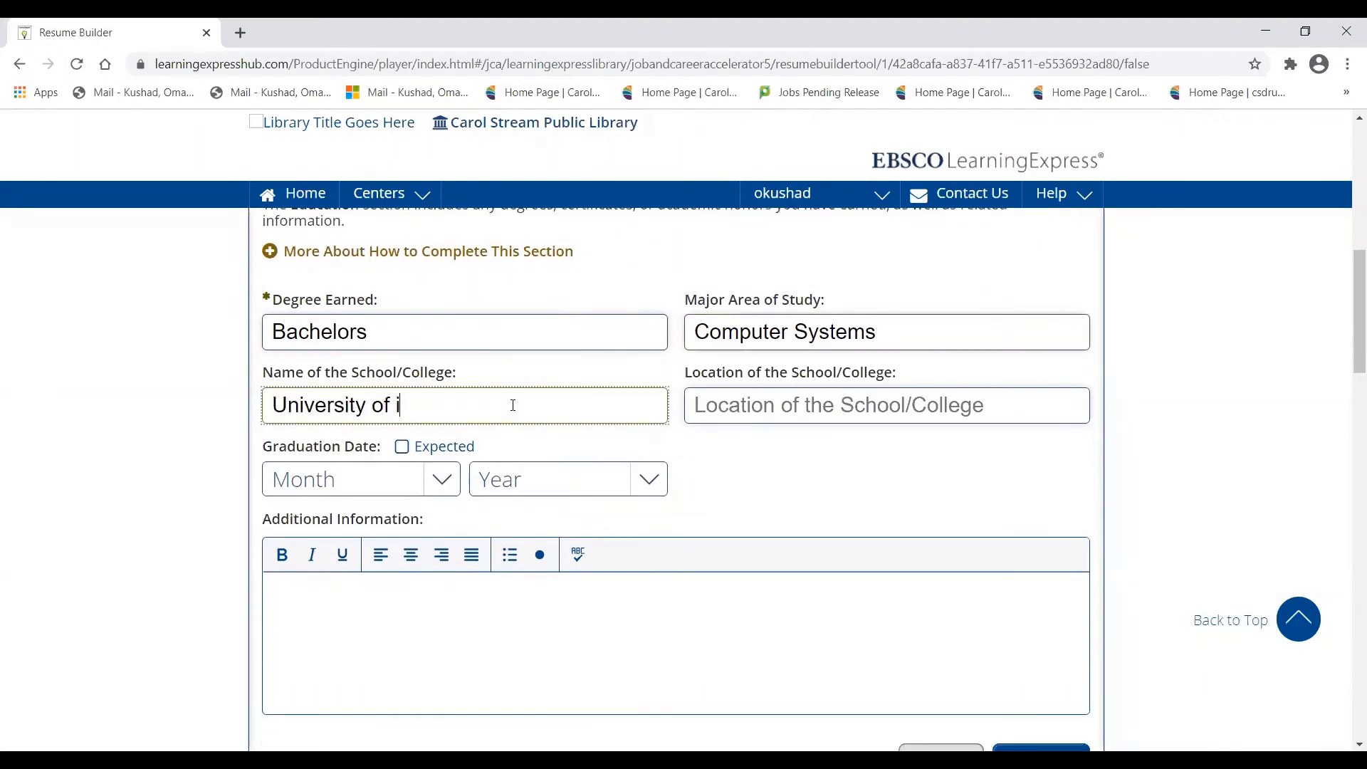
pyautogui.press('BackSpace')
pyautogui.press('BackSpace')
pyautogui.write('Illinois')
pyautogui.click(1030, 395)
pyautogui.write('Ch')
pyautogui.press('BackSpace')
pyautogui.press('BackSpace')
pyautogui.write('U')
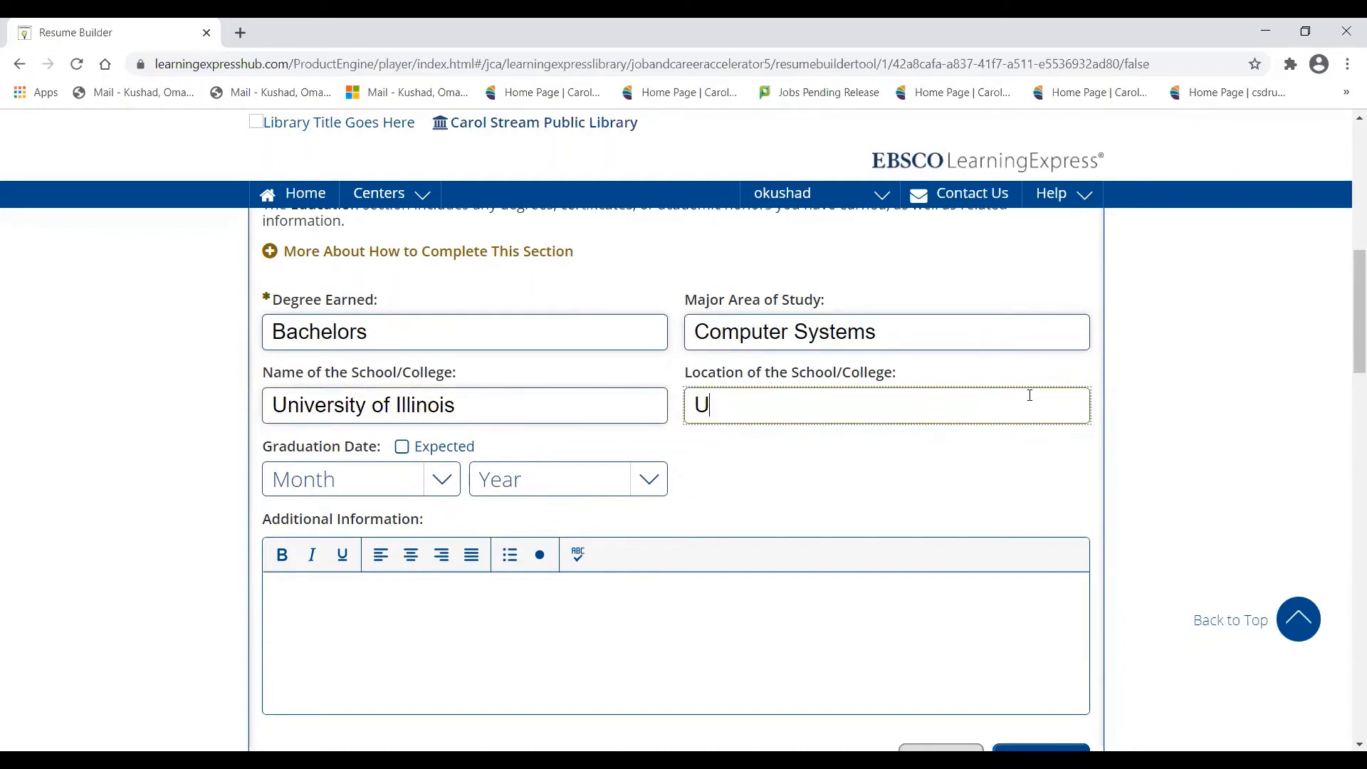
pyautogui.press('BackSpace')
pyautogui.write('Champaign, Il')
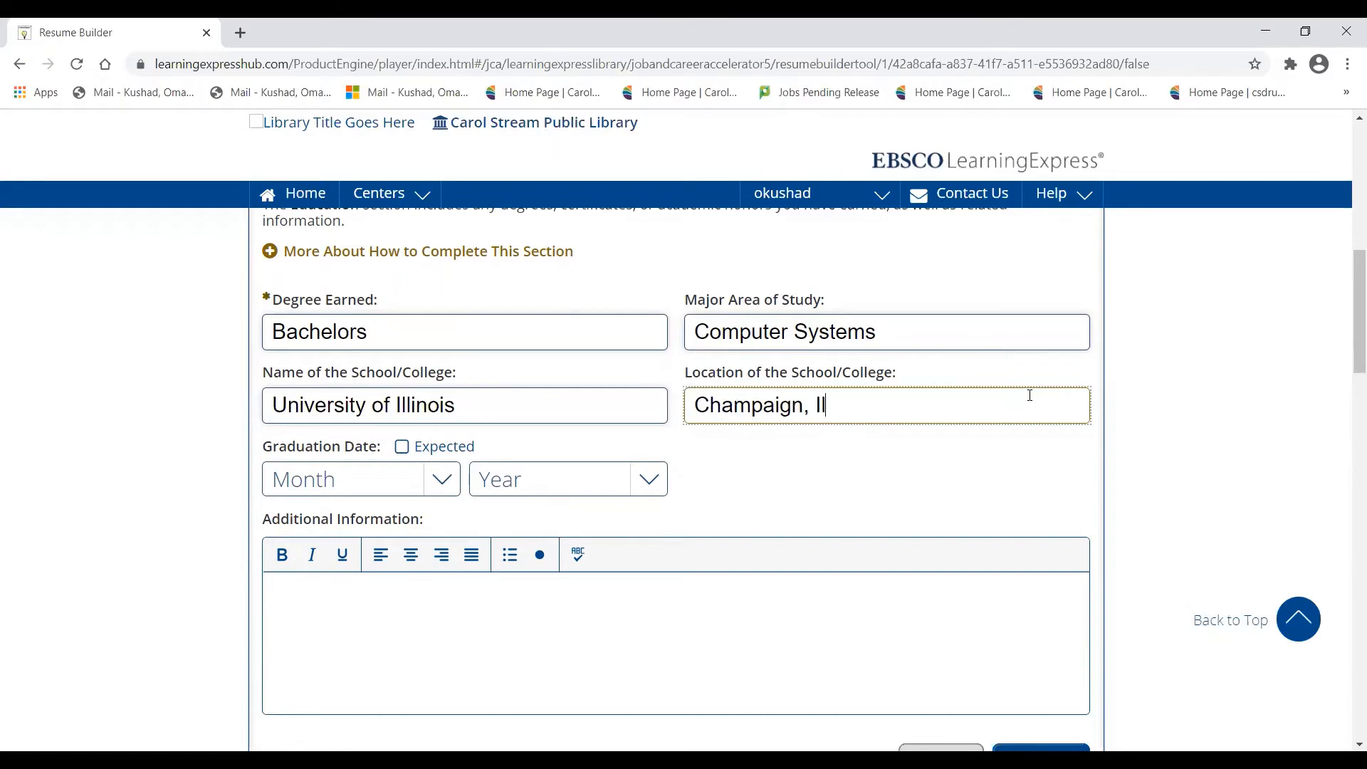
pyautogui.write('linois.')
# Step: Set the graduation date to May 2017 and save the Education entry
pyautogui.click(427, 480)
pyautogui.click(387, 552)
pyautogui.click(532, 491)
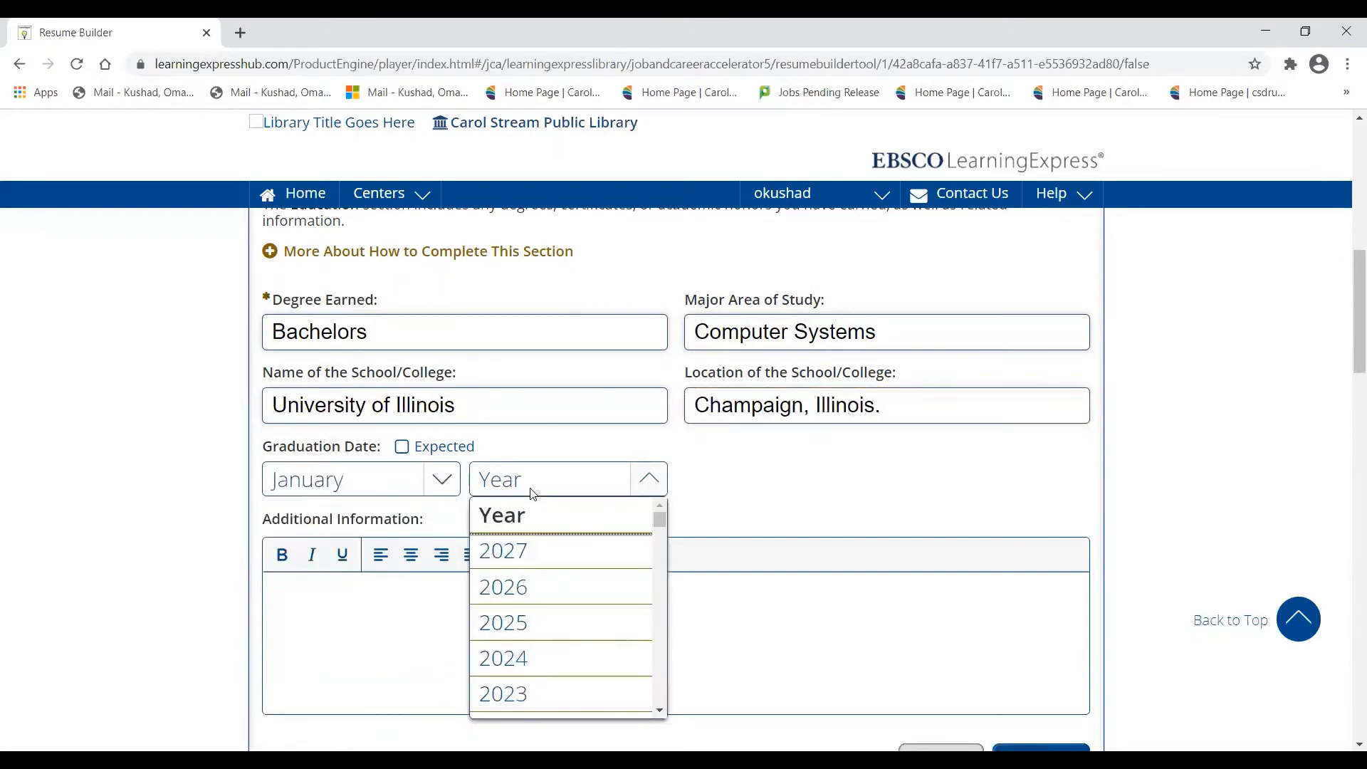
pyautogui.click(329, 490)
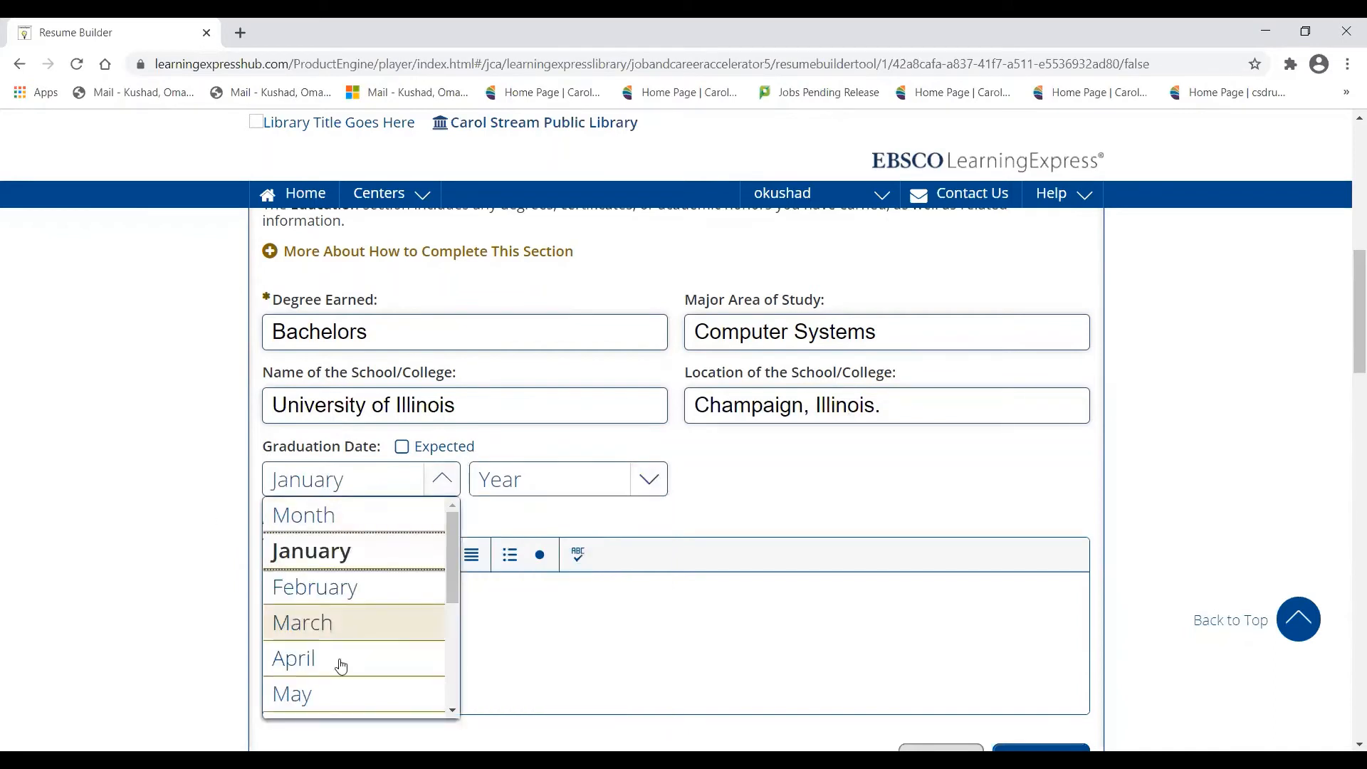
pyautogui.click(343, 691)
pyautogui.click(509, 479)
pyautogui.scroll(-2, 523, 604)
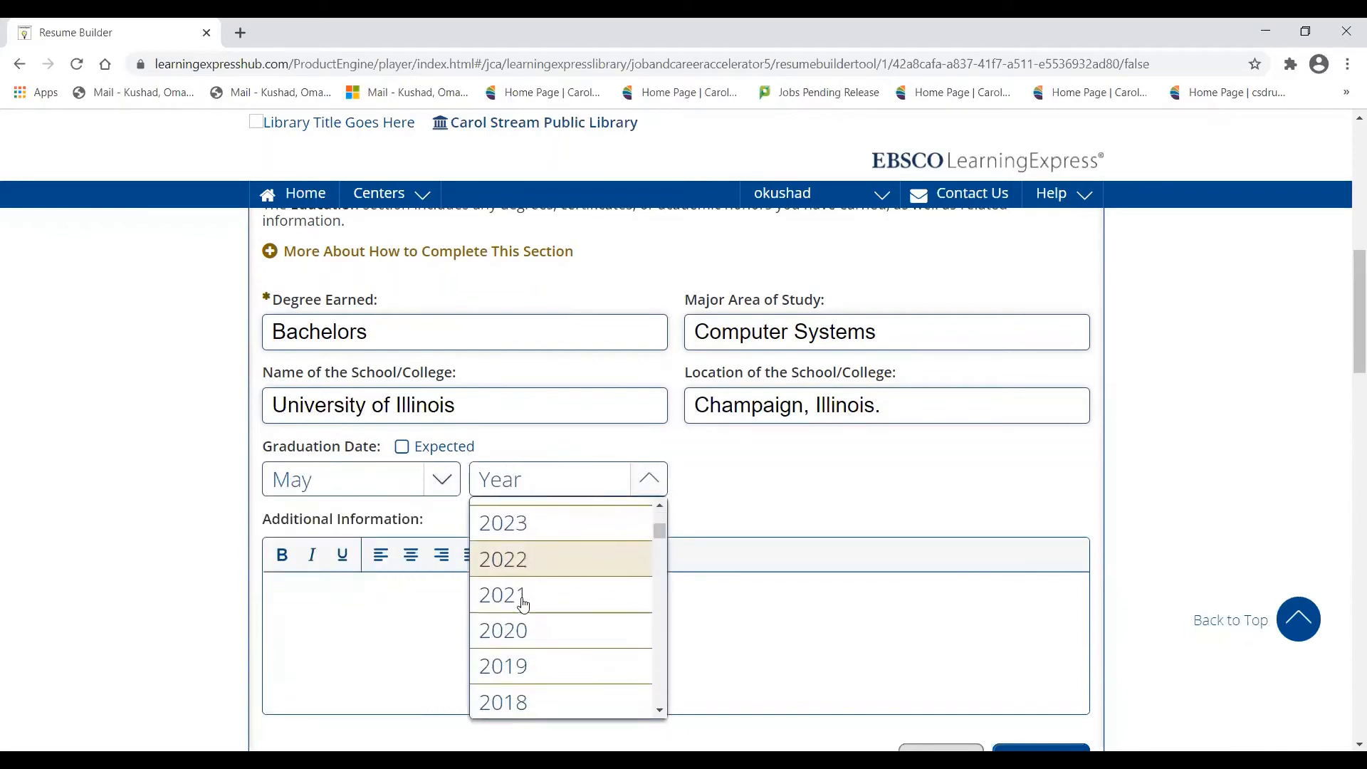
pyautogui.scroll(-2, 547, 678)
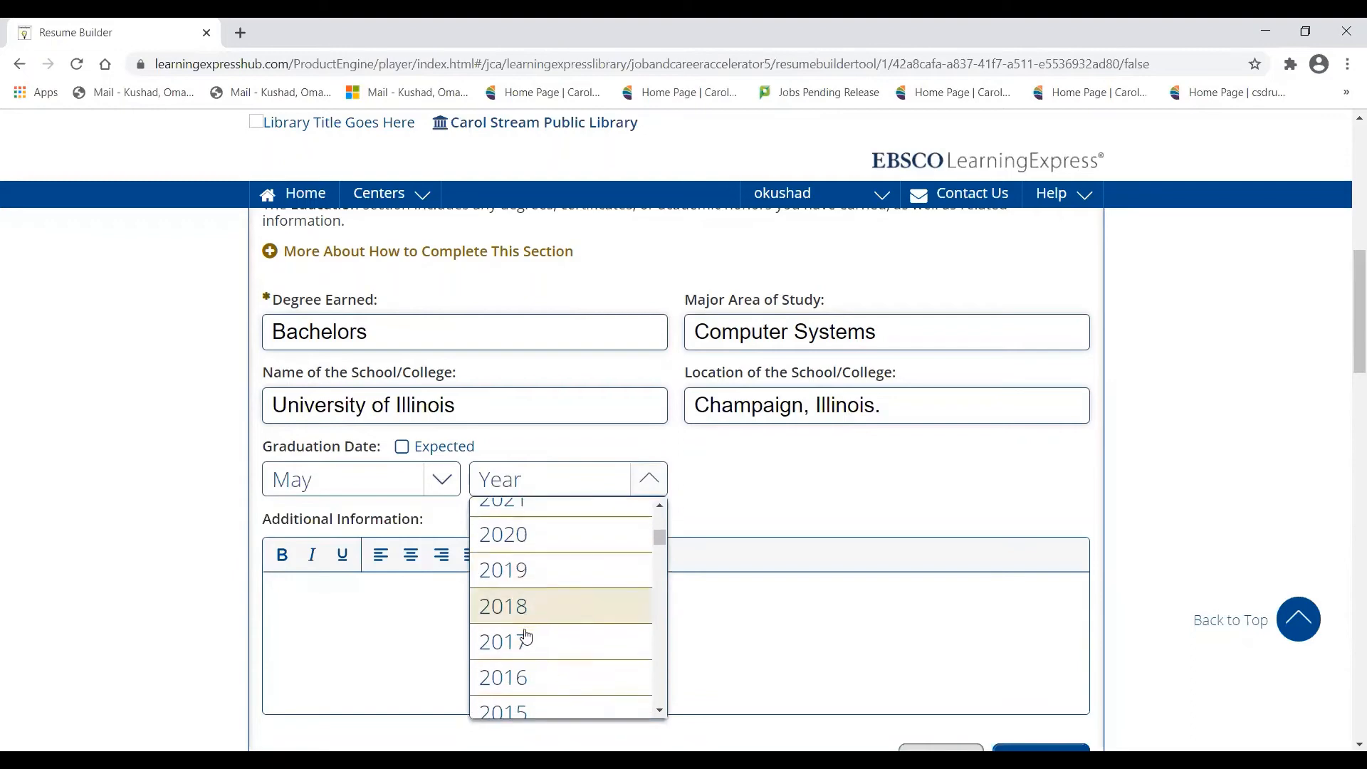
pyautogui.click(524, 640)
pyautogui.scroll(-2, 598, 473)
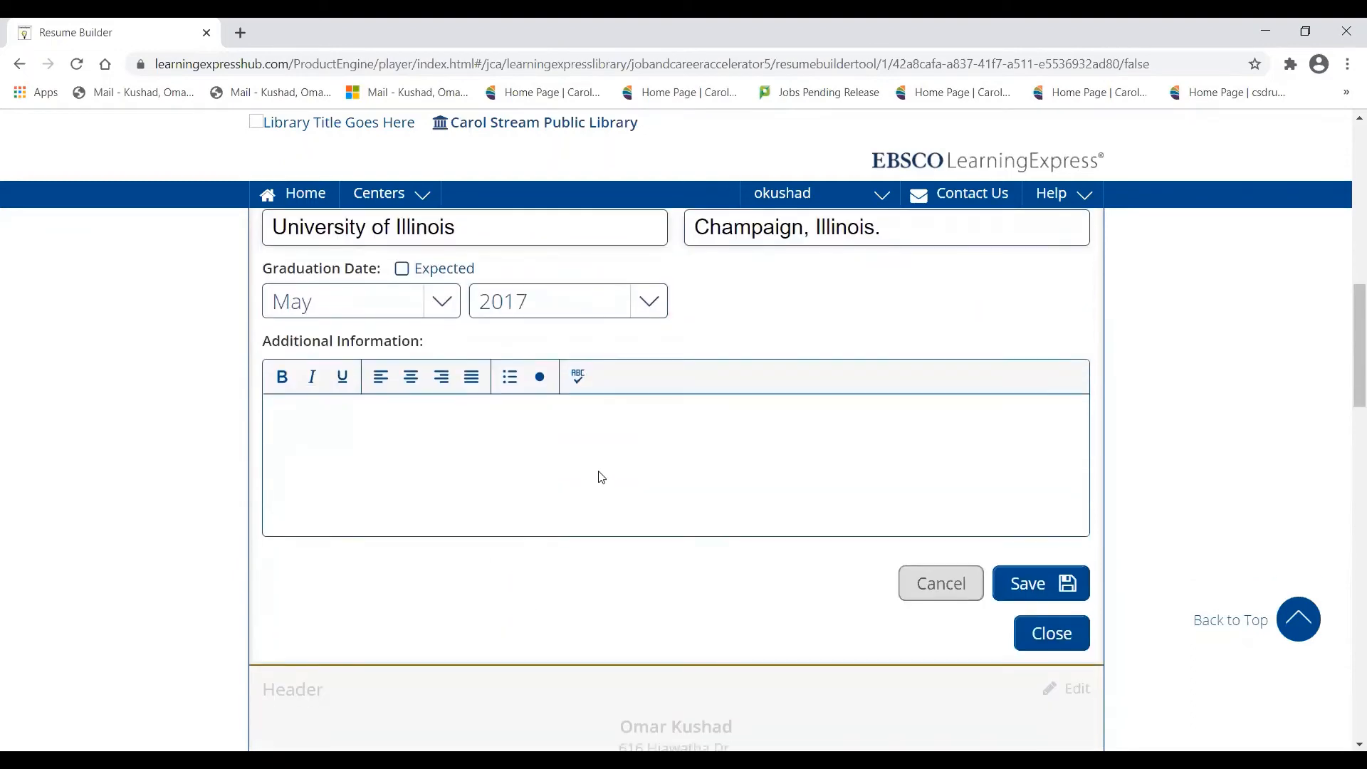
pyautogui.click(1021, 585)
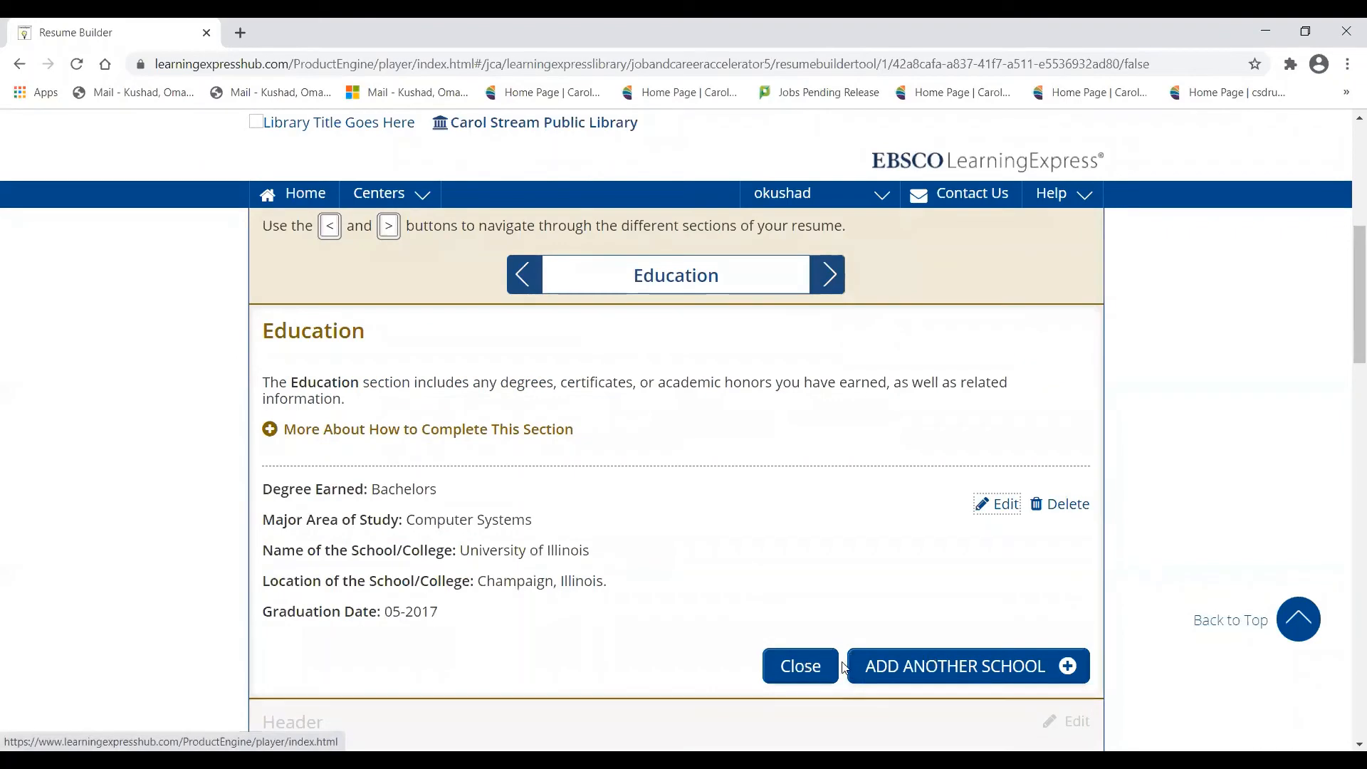
# Step: Close the Education editor, leaving its Bachelors in Computer Systems summary, and return to the resume top
pyautogui.click(790, 665)
pyautogui.scroll(4, 649, 480)
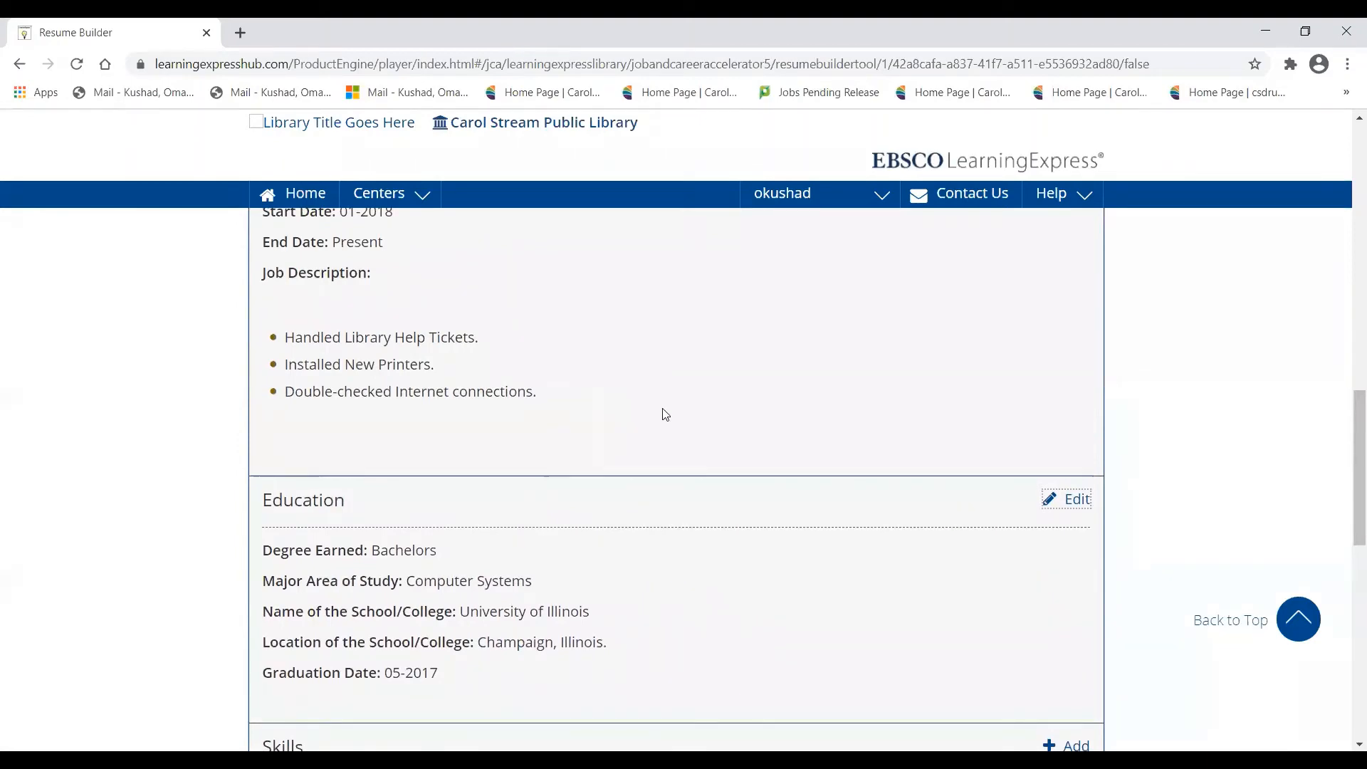
pyautogui.scroll(10, 665, 417)
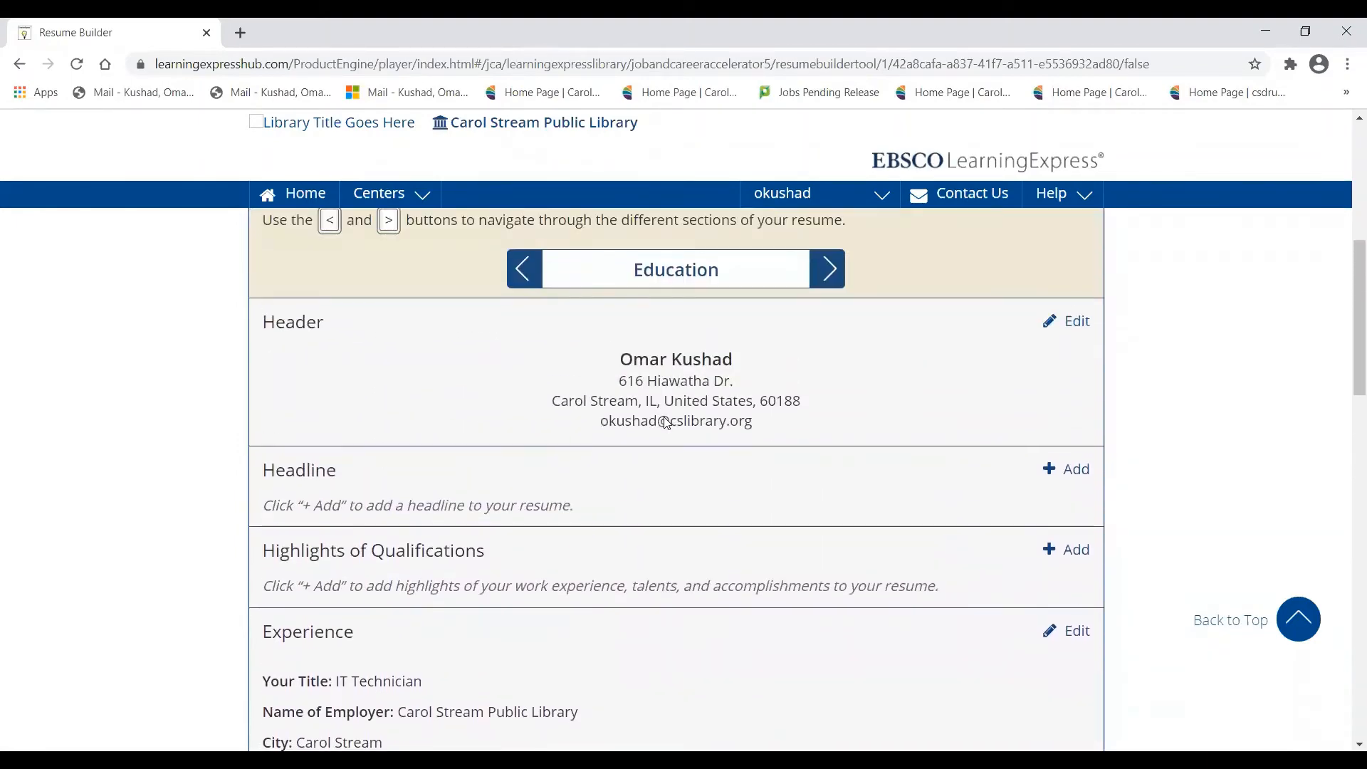
pyautogui.scroll(3, 666, 422)
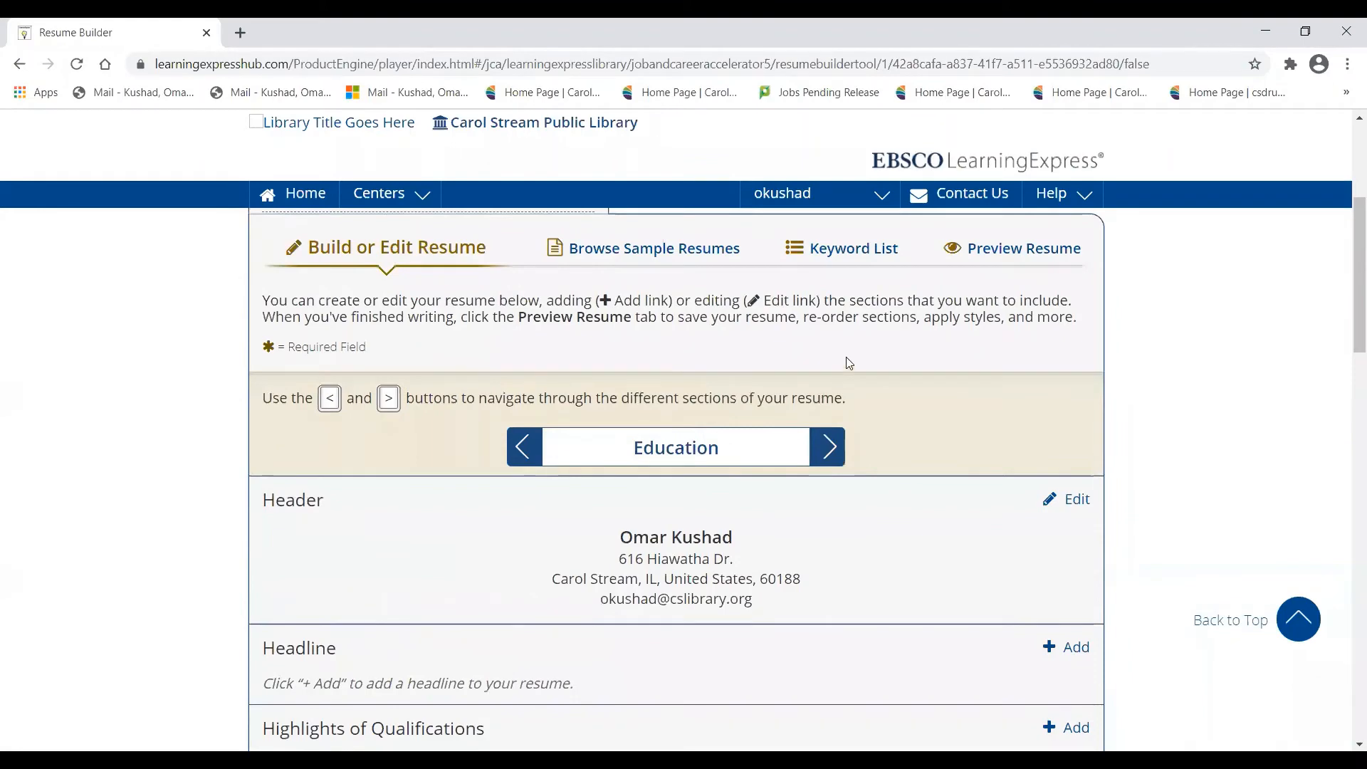
pyautogui.scroll(-4, 840, 356)
pyautogui.scroll(5, 740, 513)
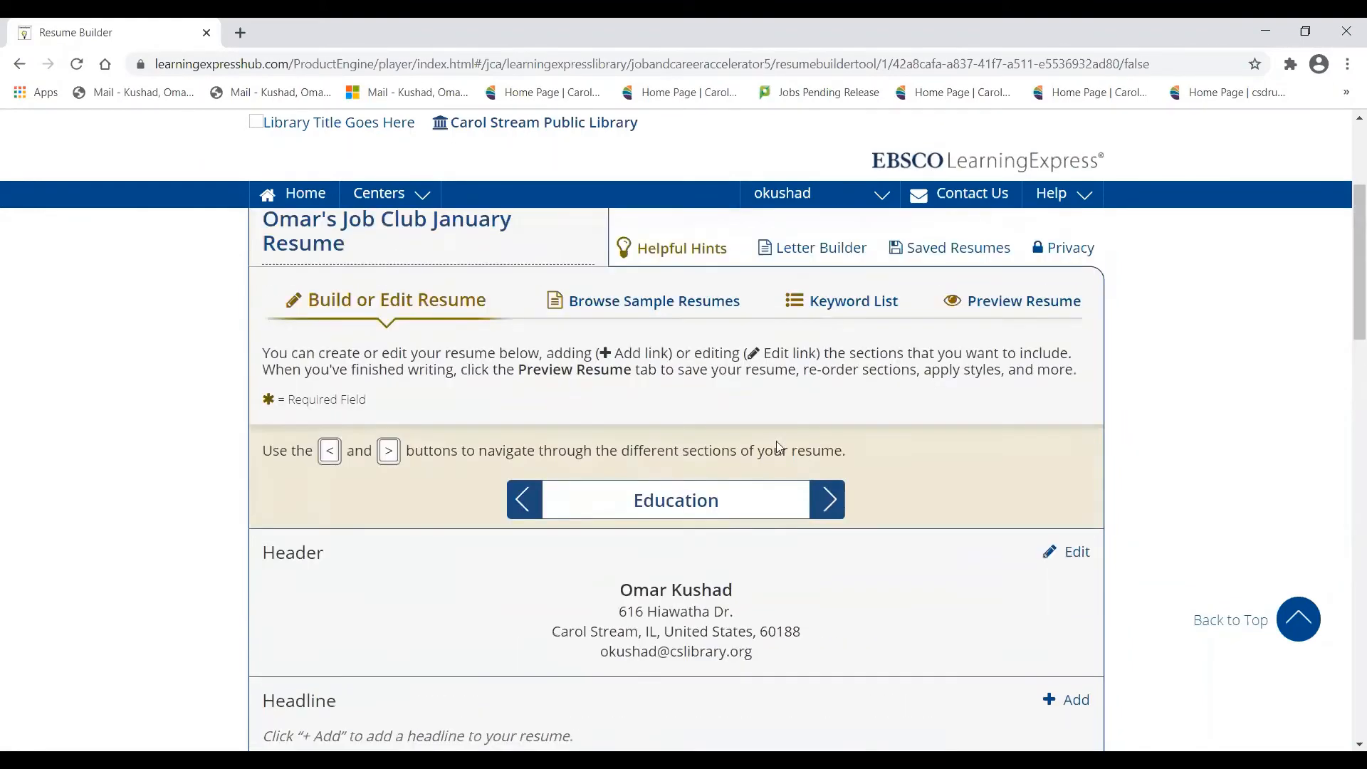
pyautogui.scroll(1, 779, 447)
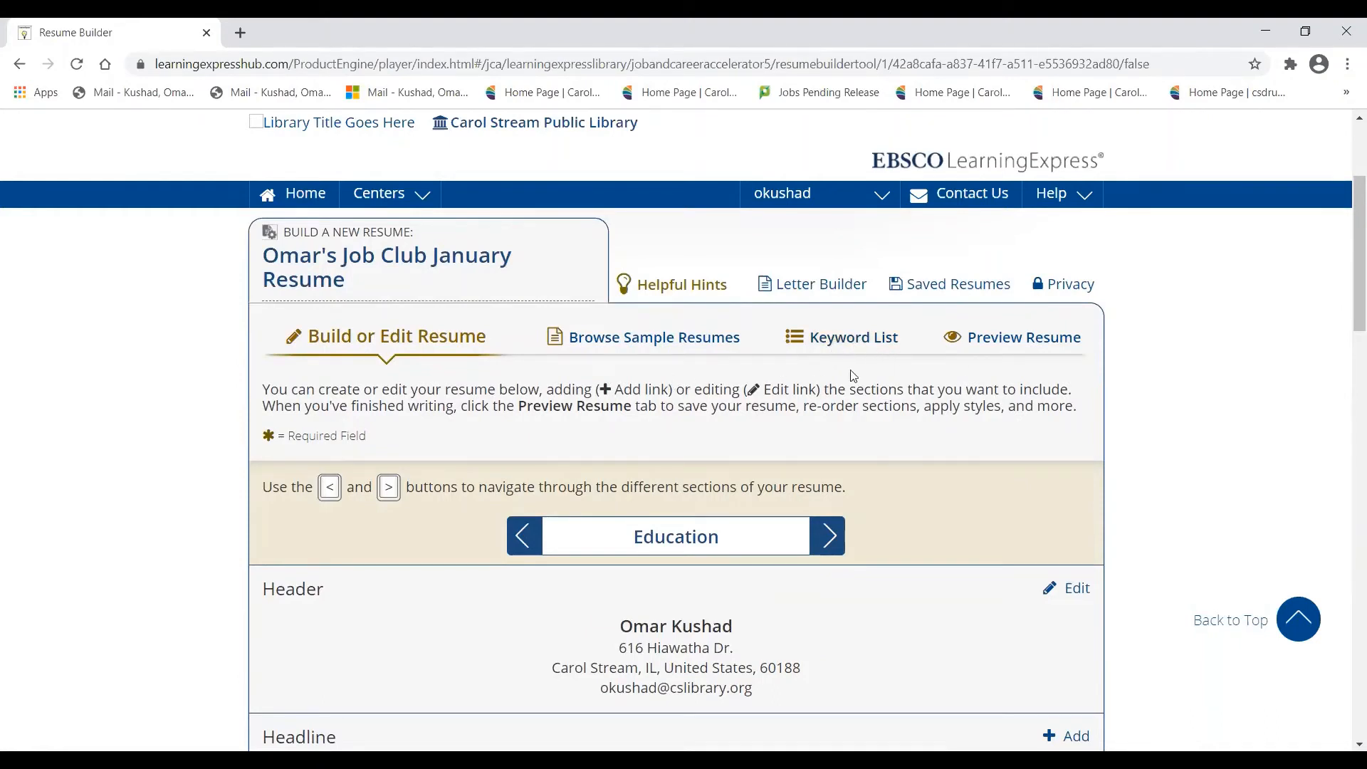
pyautogui.scroll(-1, 760, 411)
pyautogui.scroll(-2, 400, 491)
pyautogui.scroll(-1, 577, 579)
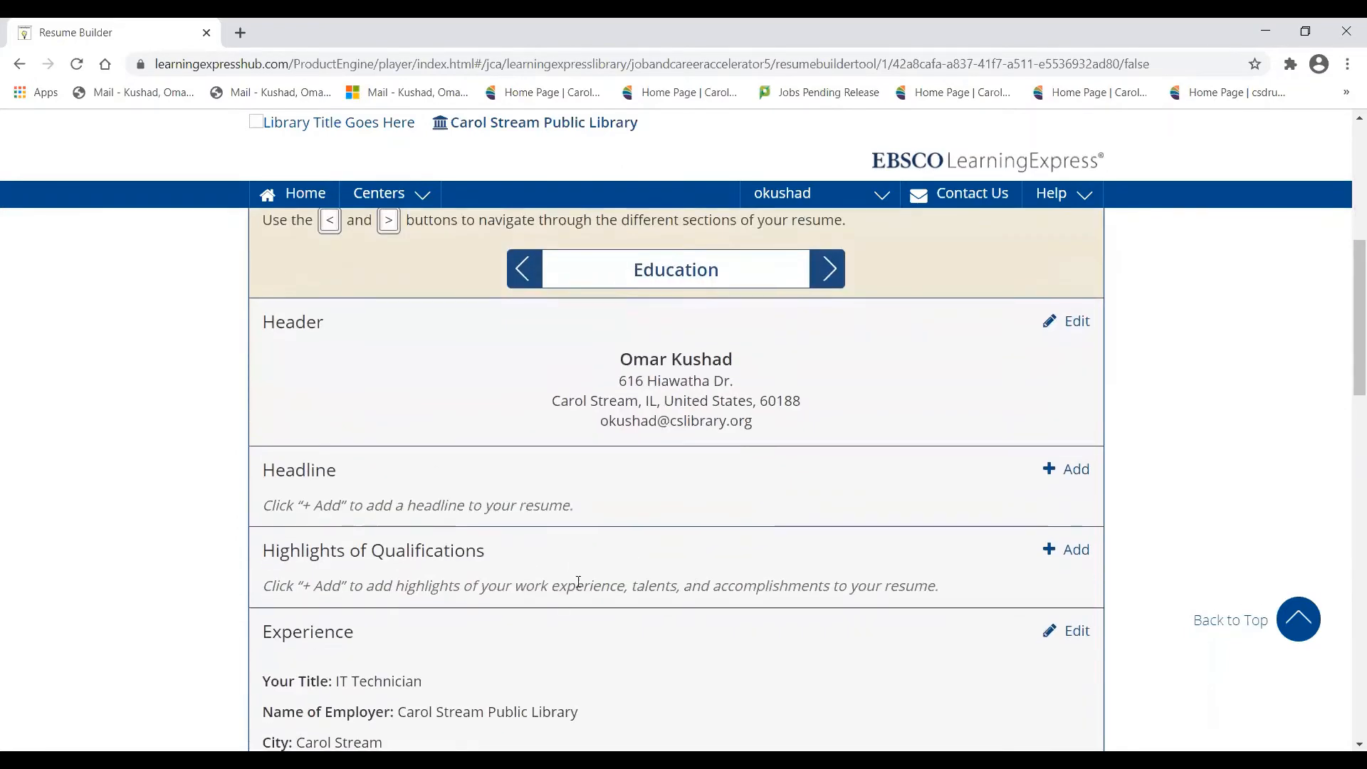
pyautogui.scroll(1, 579, 576)
pyautogui.scroll(2, 580, 576)
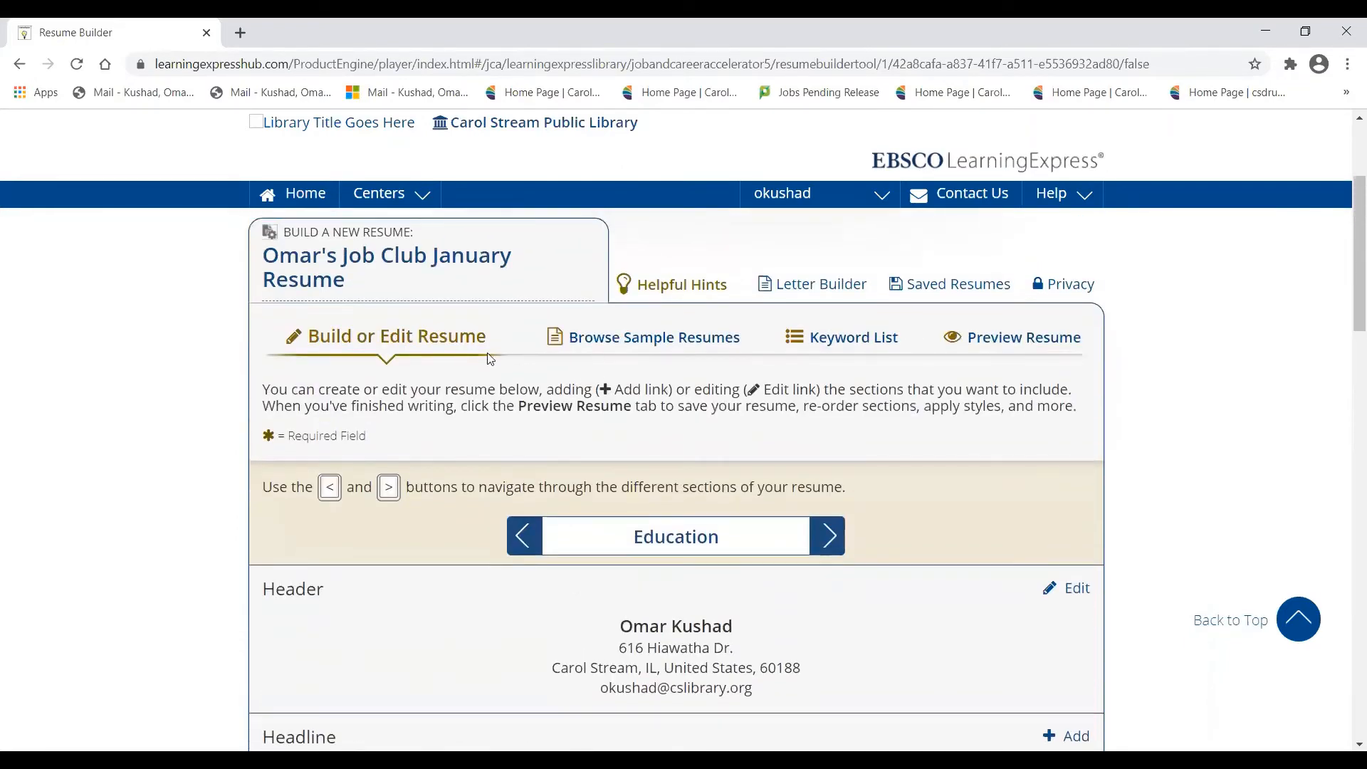
pyautogui.click(687, 286)
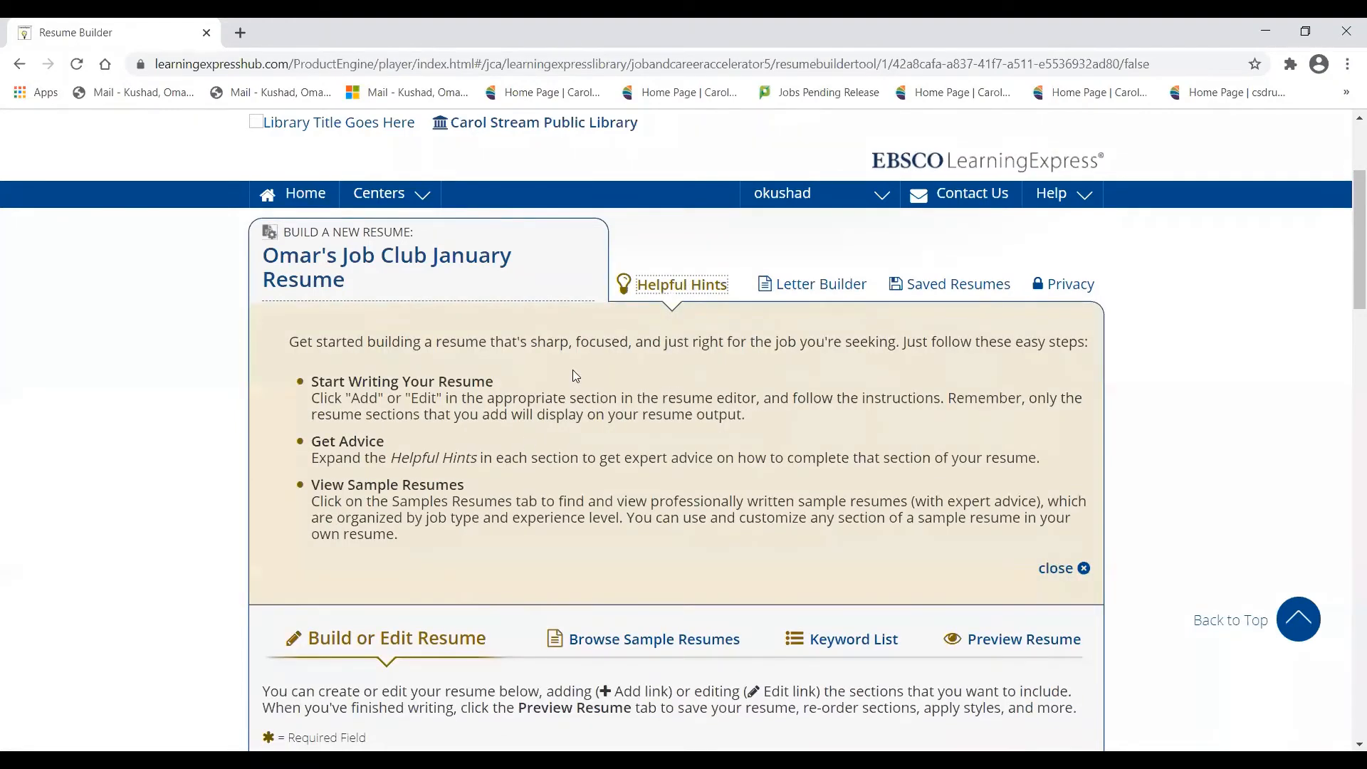
pyautogui.click(695, 286)
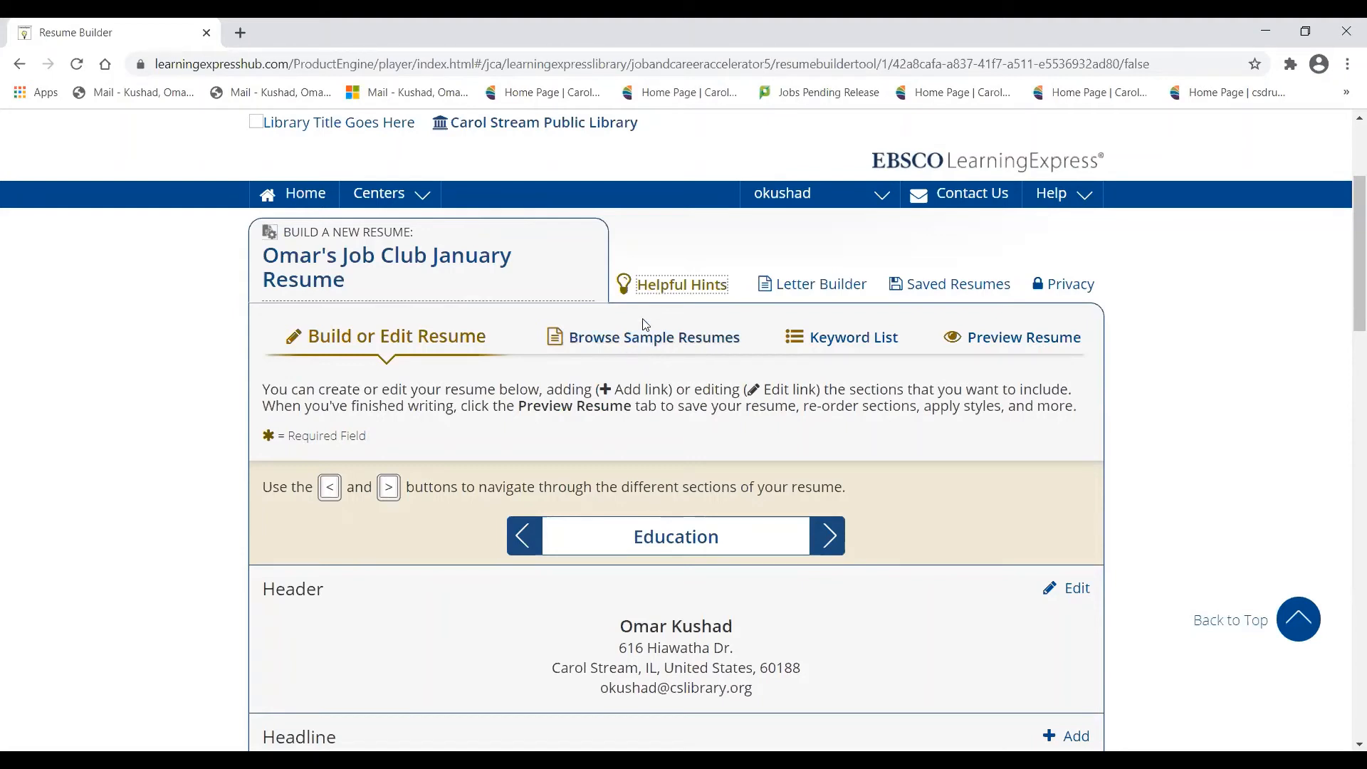
# Step: Browse all sample resumes and preview Entry-Level Job Seeker: IT Technician
pyautogui.click(617, 343)
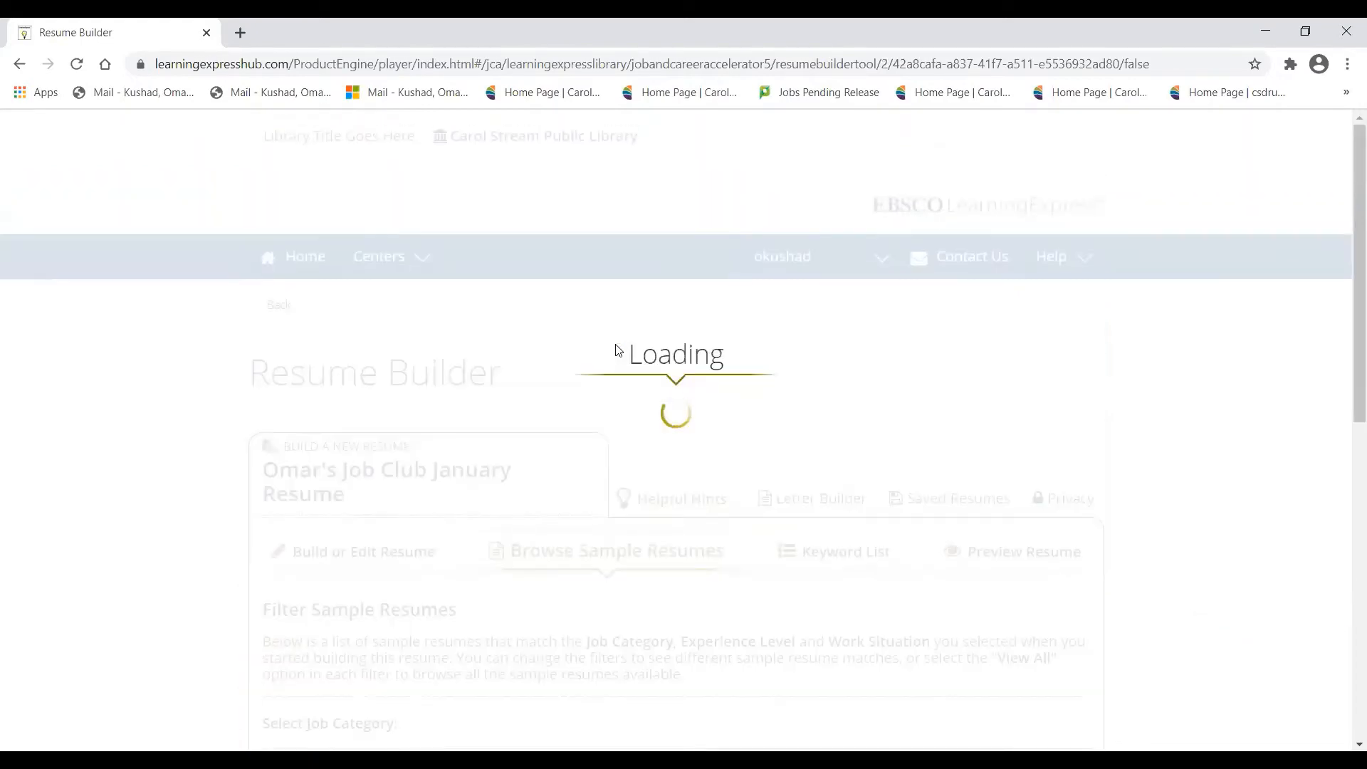
pyautogui.scroll(-1, 648, 545)
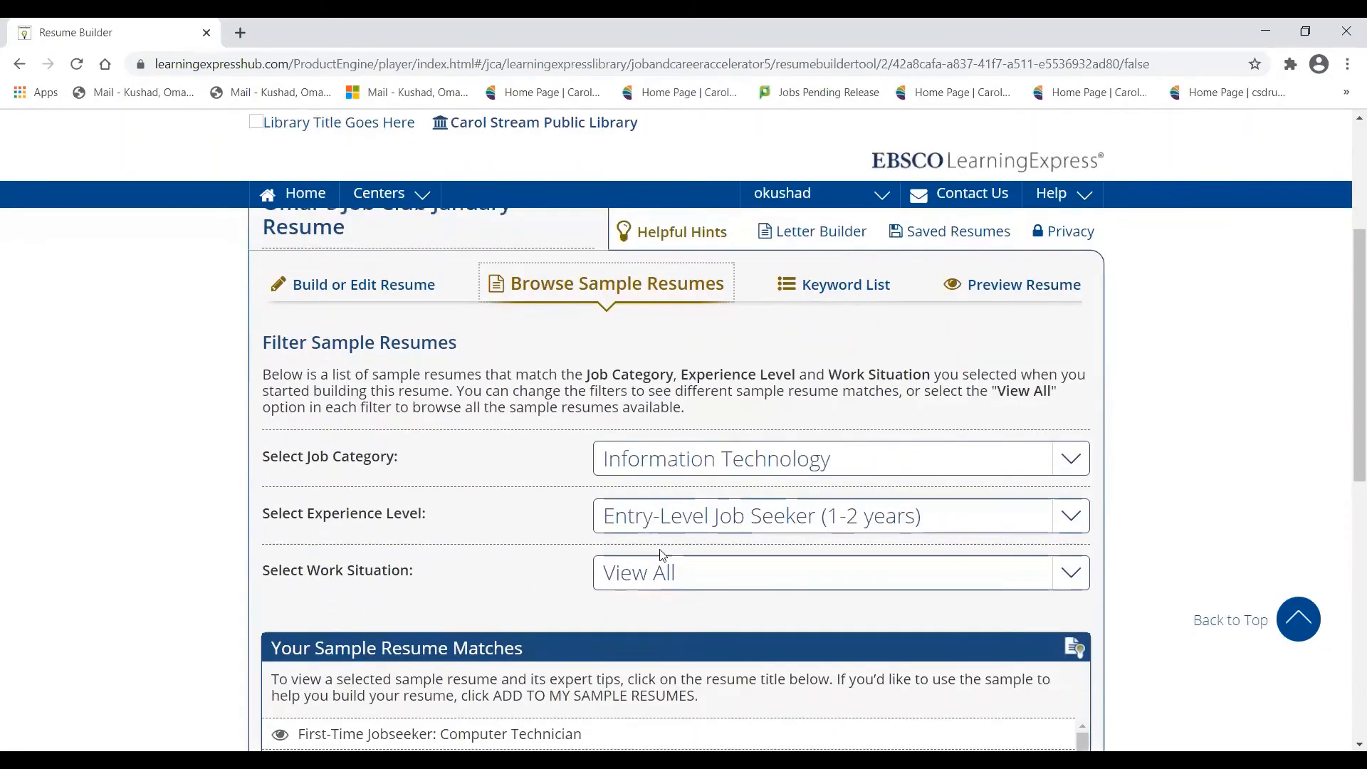
pyautogui.scroll(-1, 651, 519)
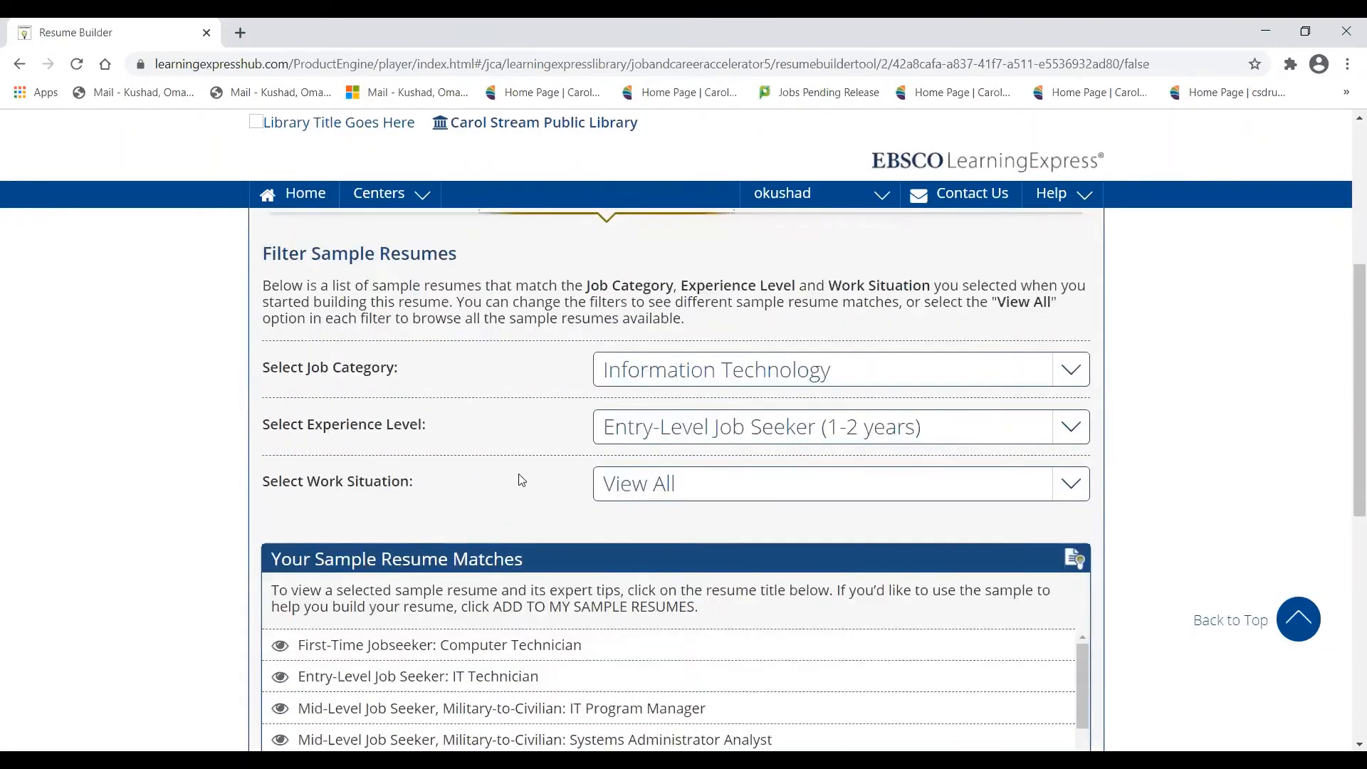
pyautogui.scroll(-1, 522, 480)
pyautogui.click(643, 402)
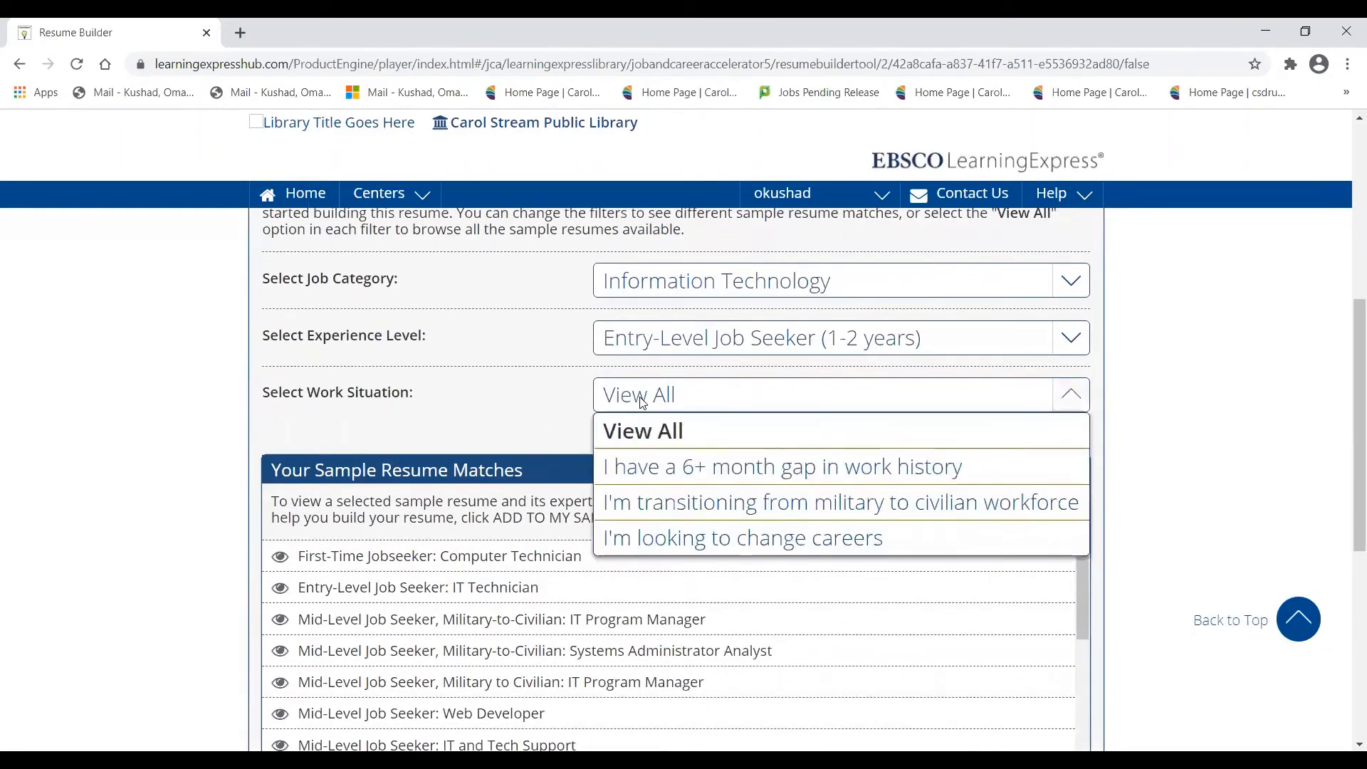
pyautogui.click(643, 402)
pyautogui.scroll(-3, 473, 391)
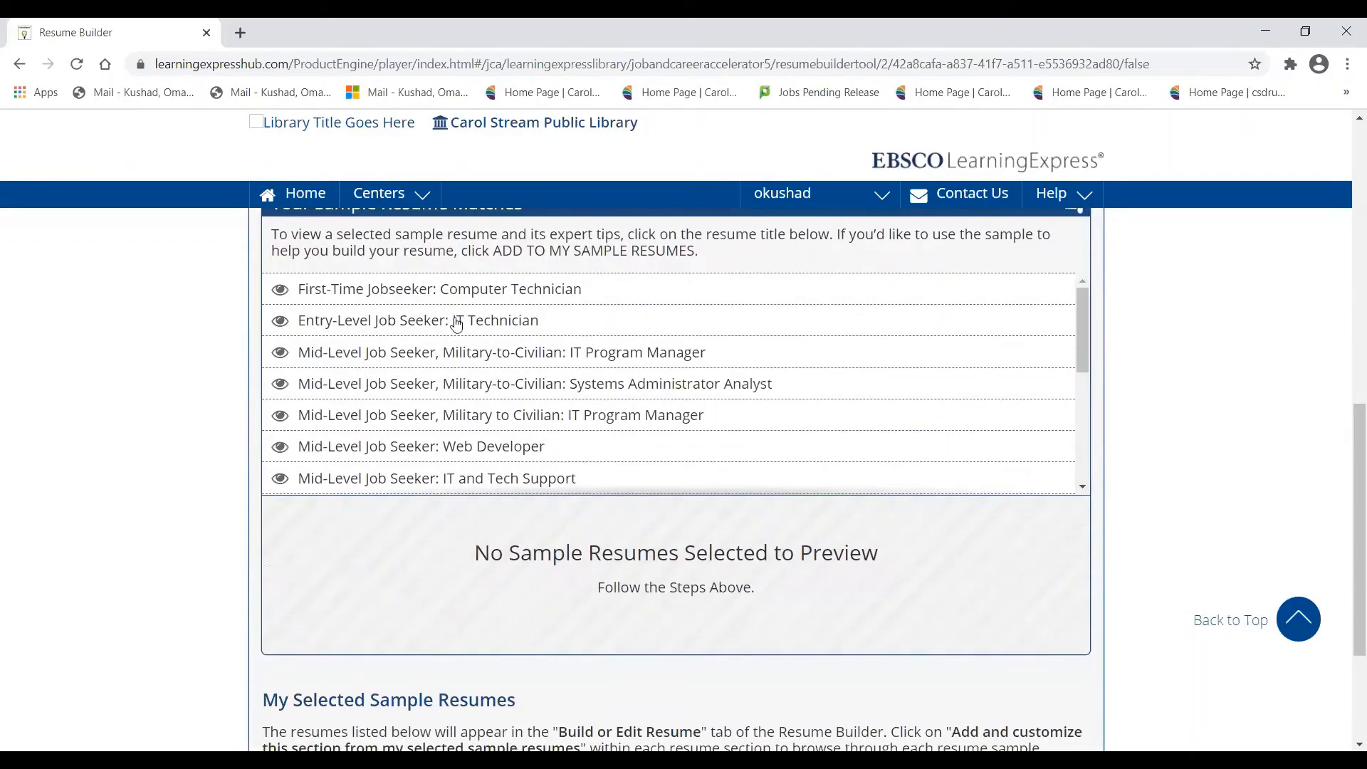
pyautogui.scroll(4, 464, 342)
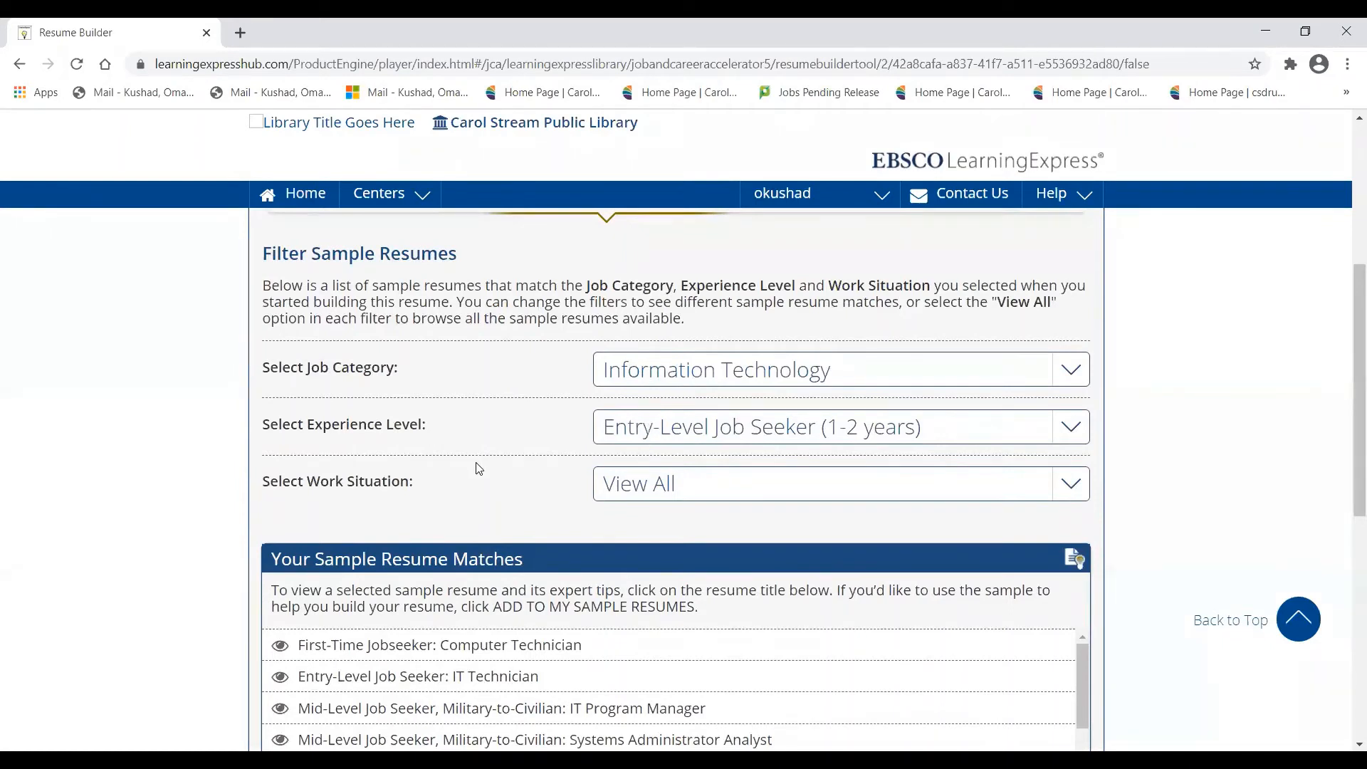
pyautogui.scroll(-3, 479, 468)
pyautogui.scroll(-2, 499, 498)
pyautogui.scroll(1, 503, 504)
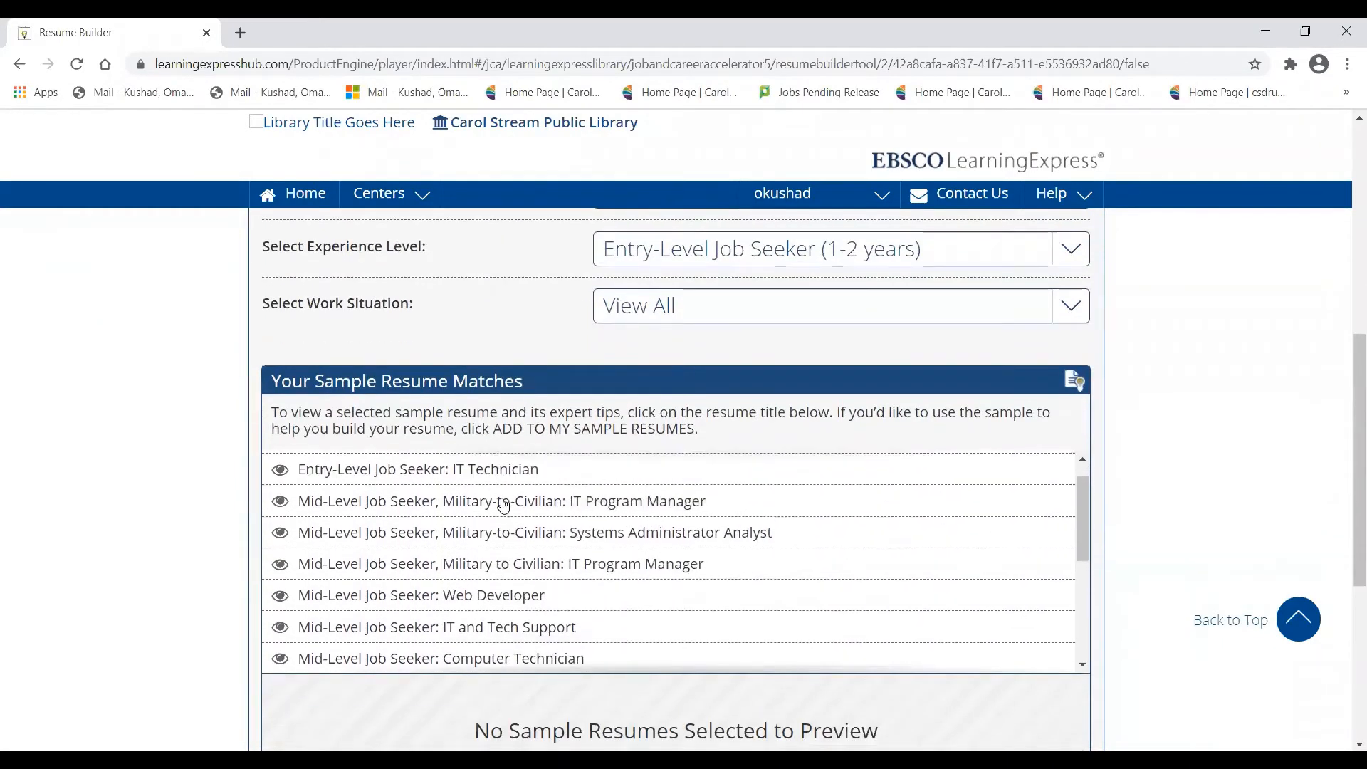
pyautogui.scroll(1, 503, 504)
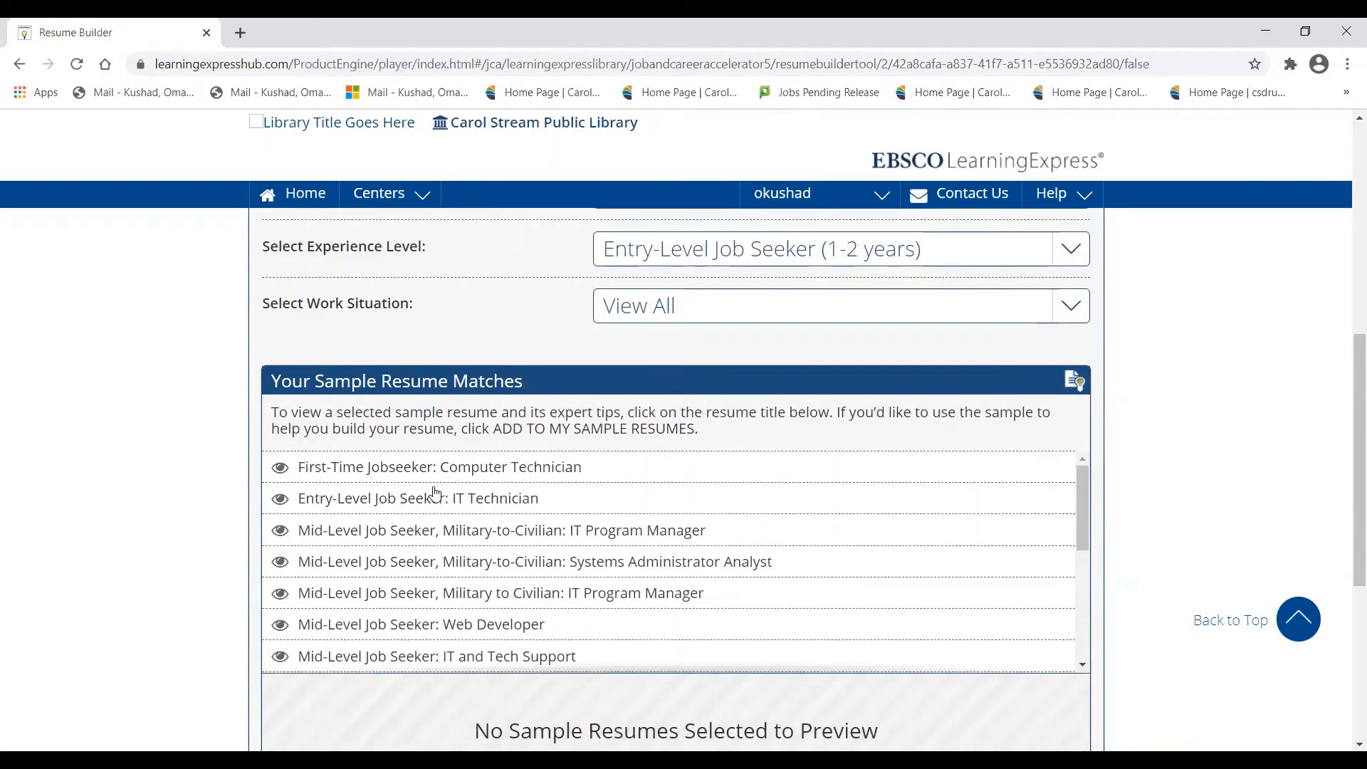
pyautogui.click(499, 500)
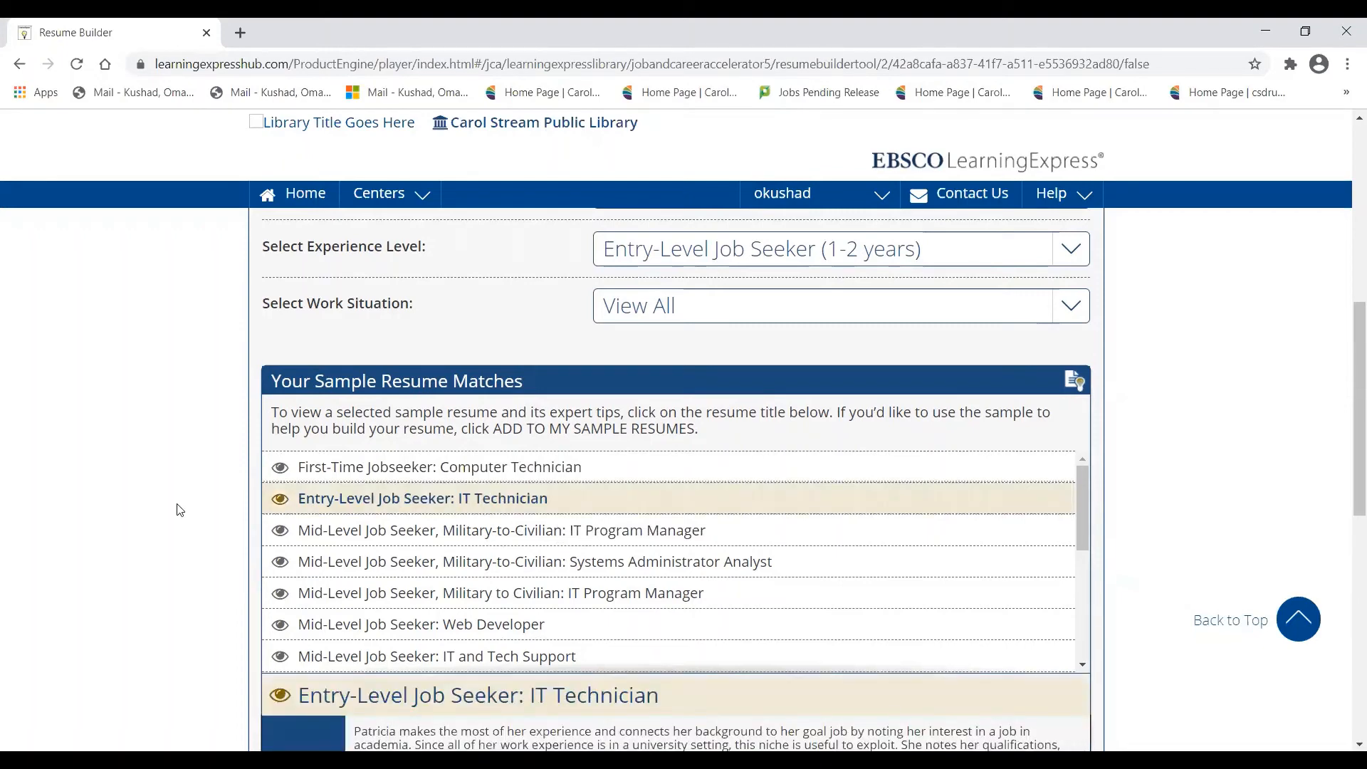
pyautogui.scroll(-4, 177, 509)
pyautogui.scroll(-3, 70, 626)
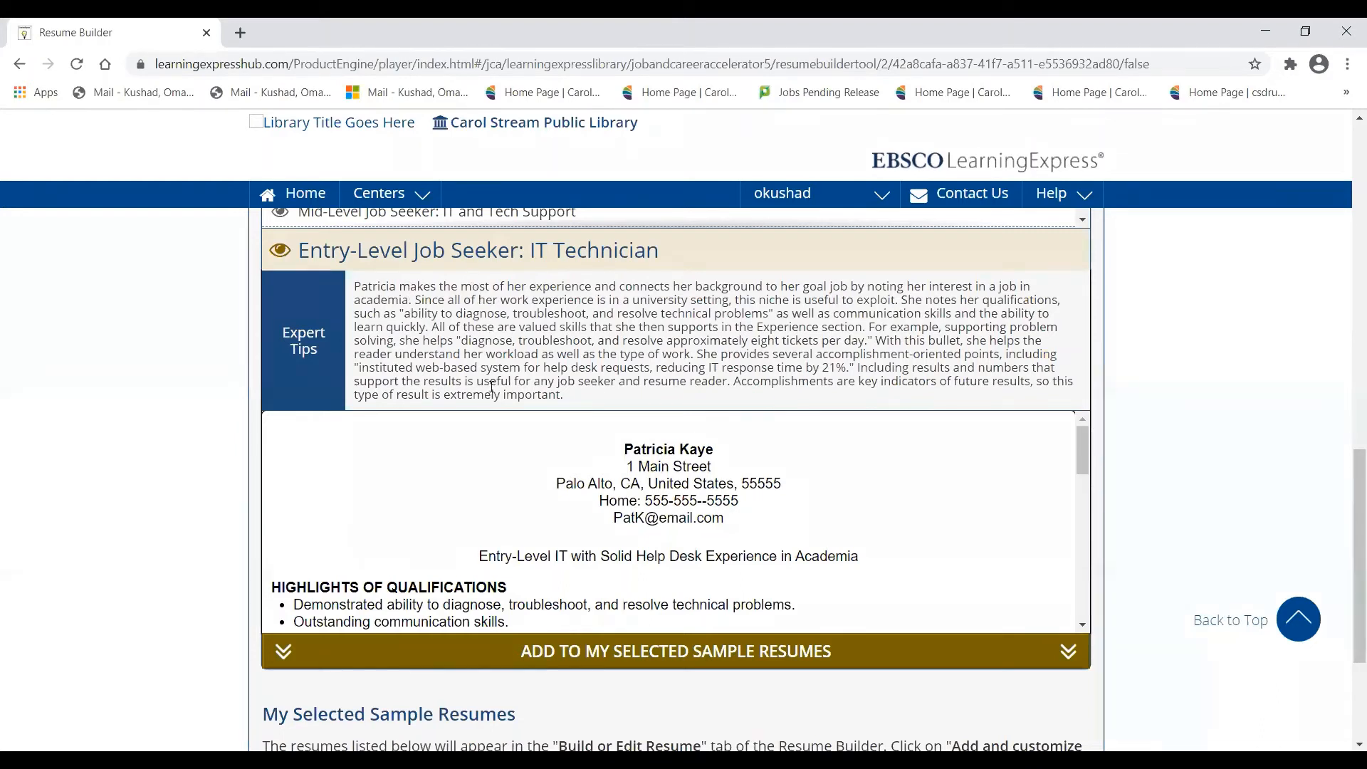
pyautogui.scroll(-4, 496, 490)
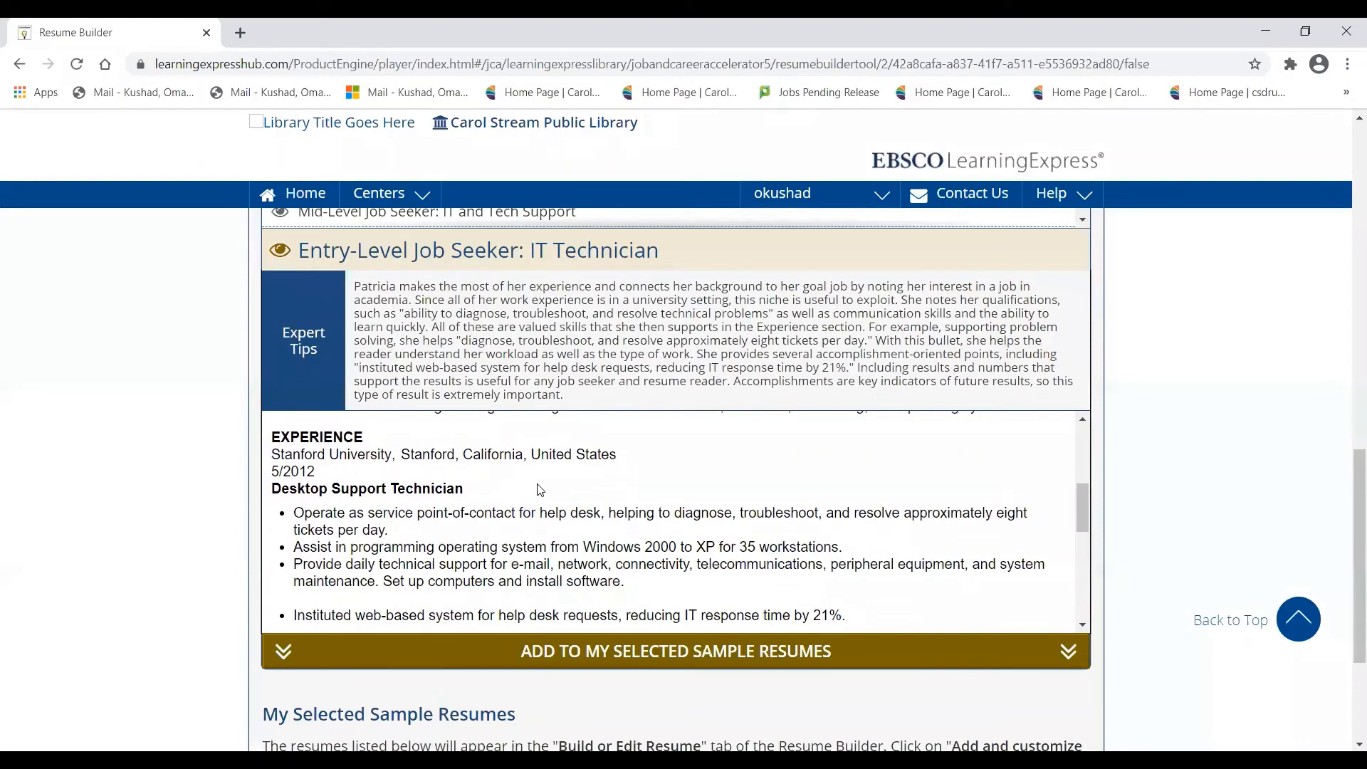
pyautogui.scroll(-4, 540, 490)
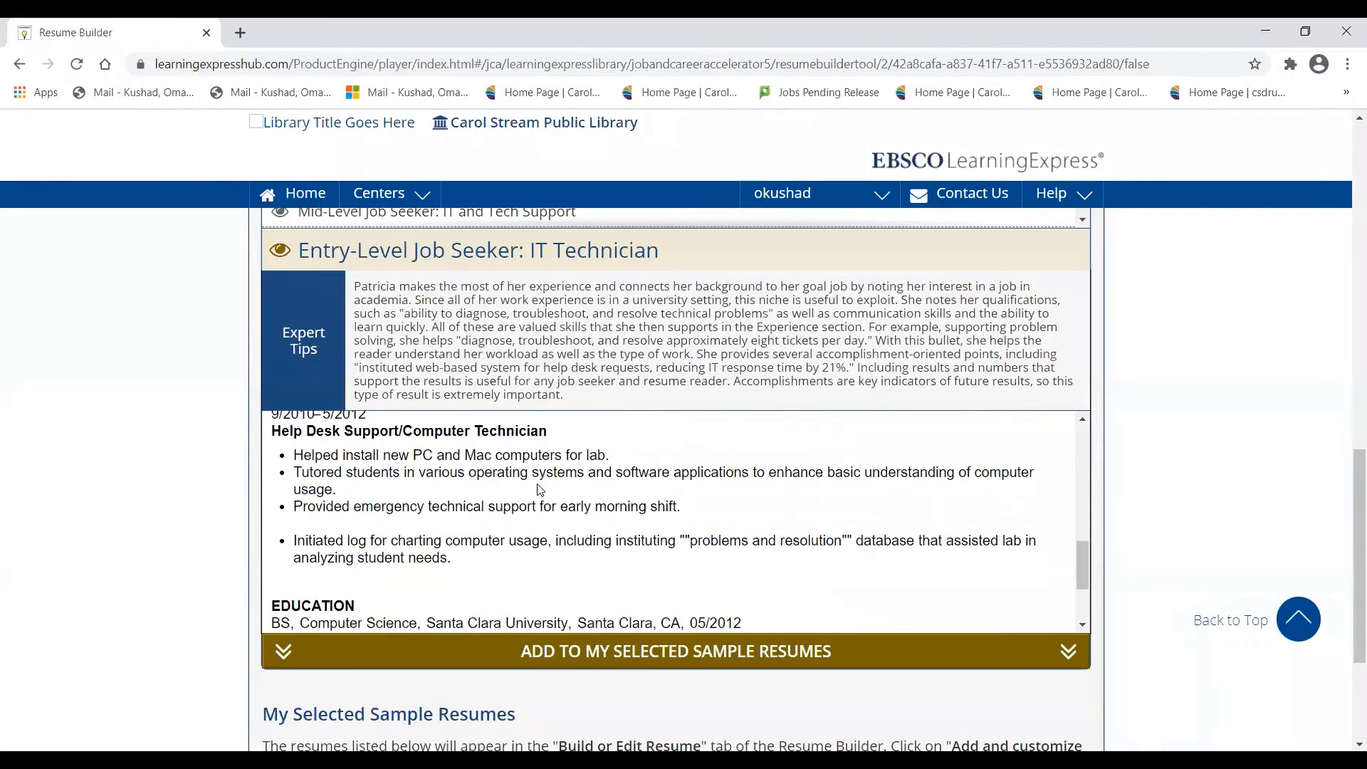
pyautogui.scroll(5, 553, 503)
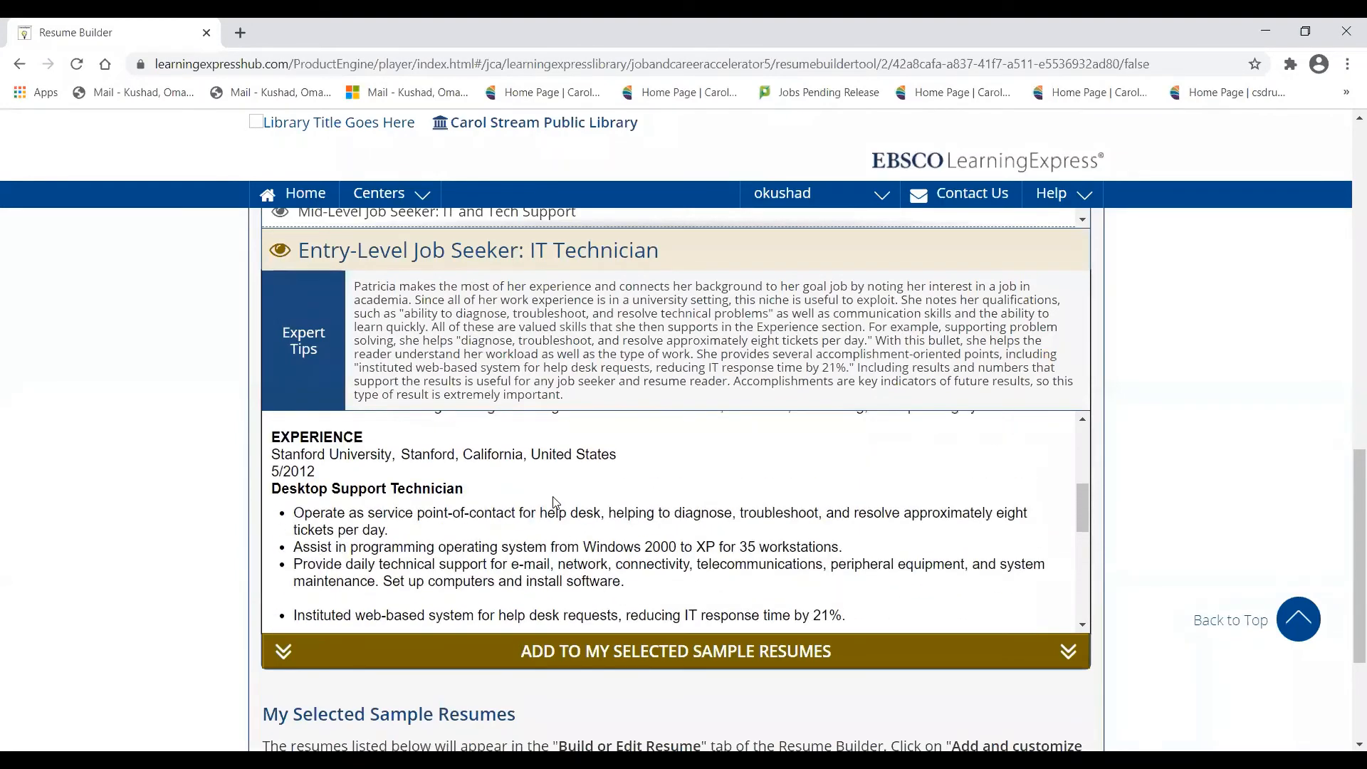
pyautogui.scroll(3, 554, 502)
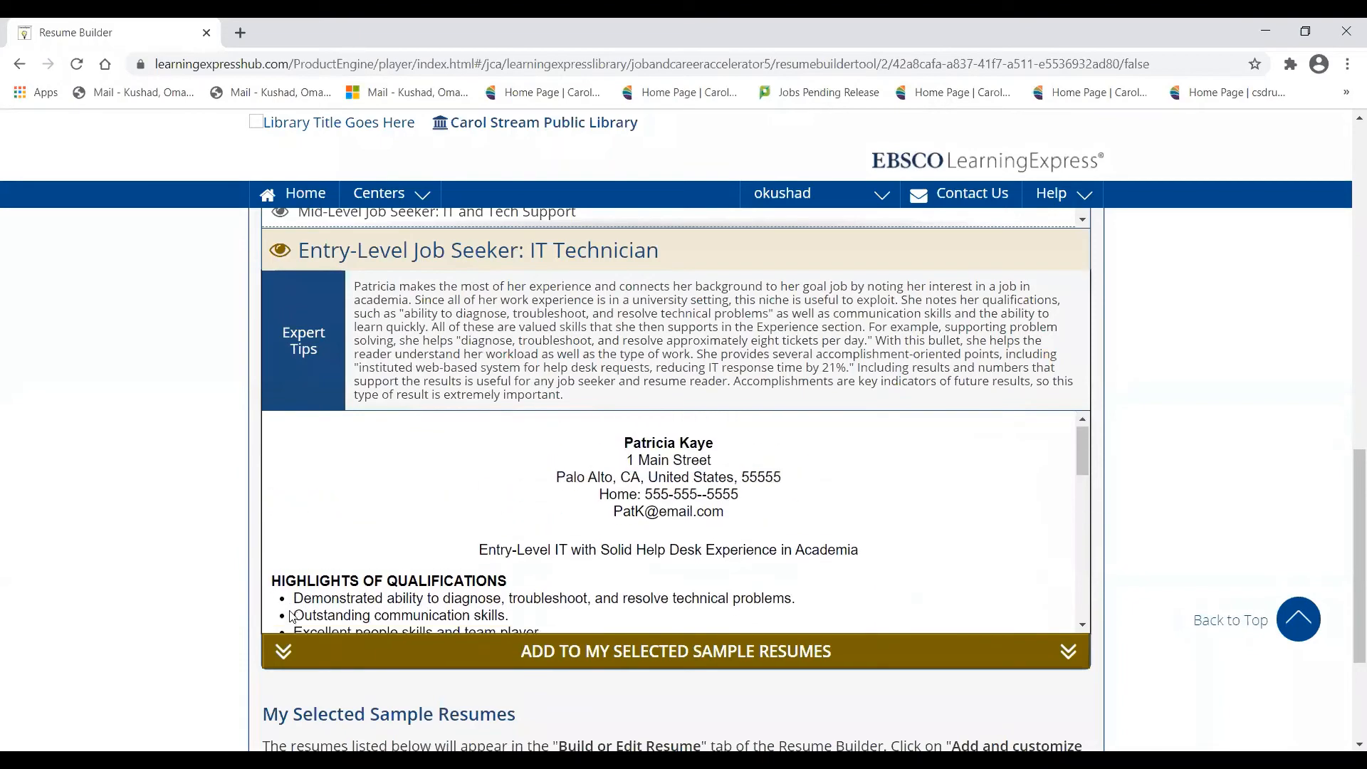
pyautogui.scroll(-1, 498, 555)
pyautogui.scroll(-3, 211, 636)
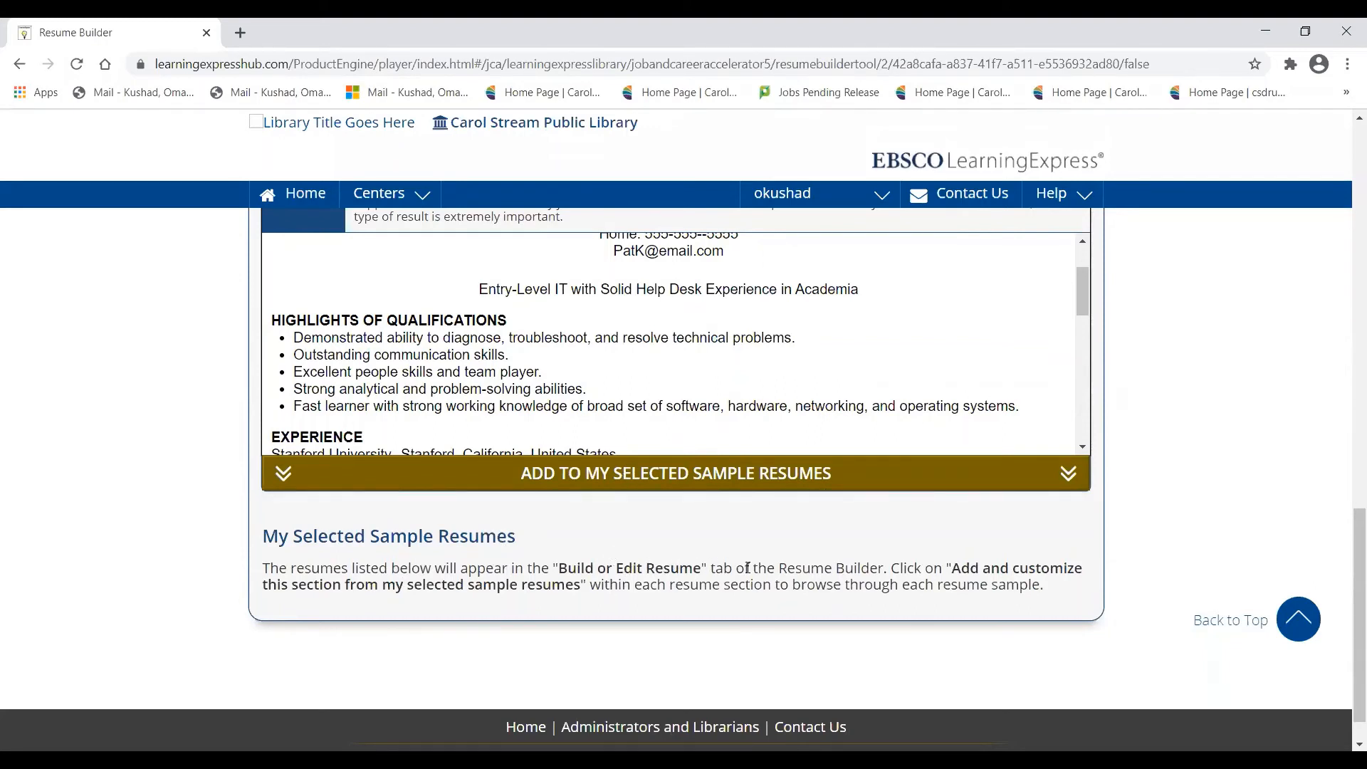
# Step: Add the IT Technician sample to My Selected Sample Resumes
pyautogui.click(748, 473)
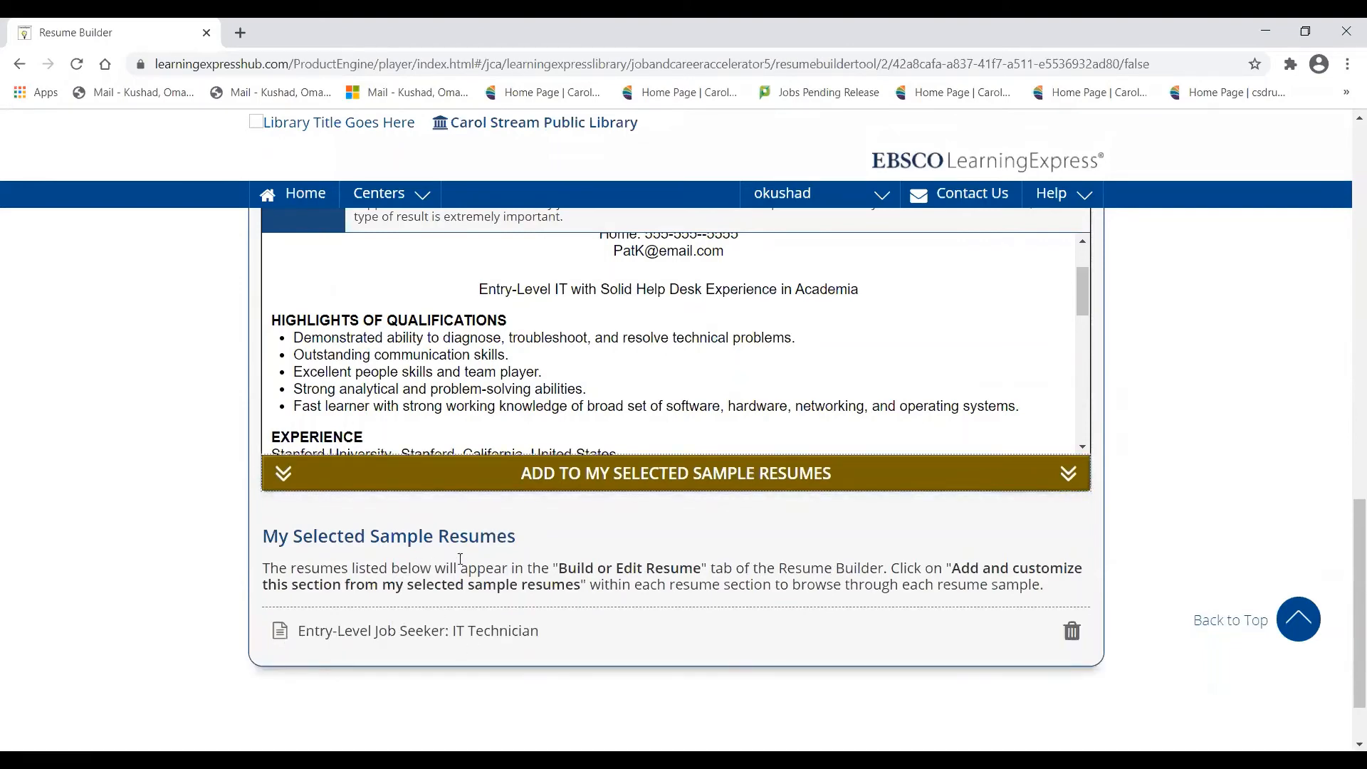
pyautogui.scroll(5, 130, 525)
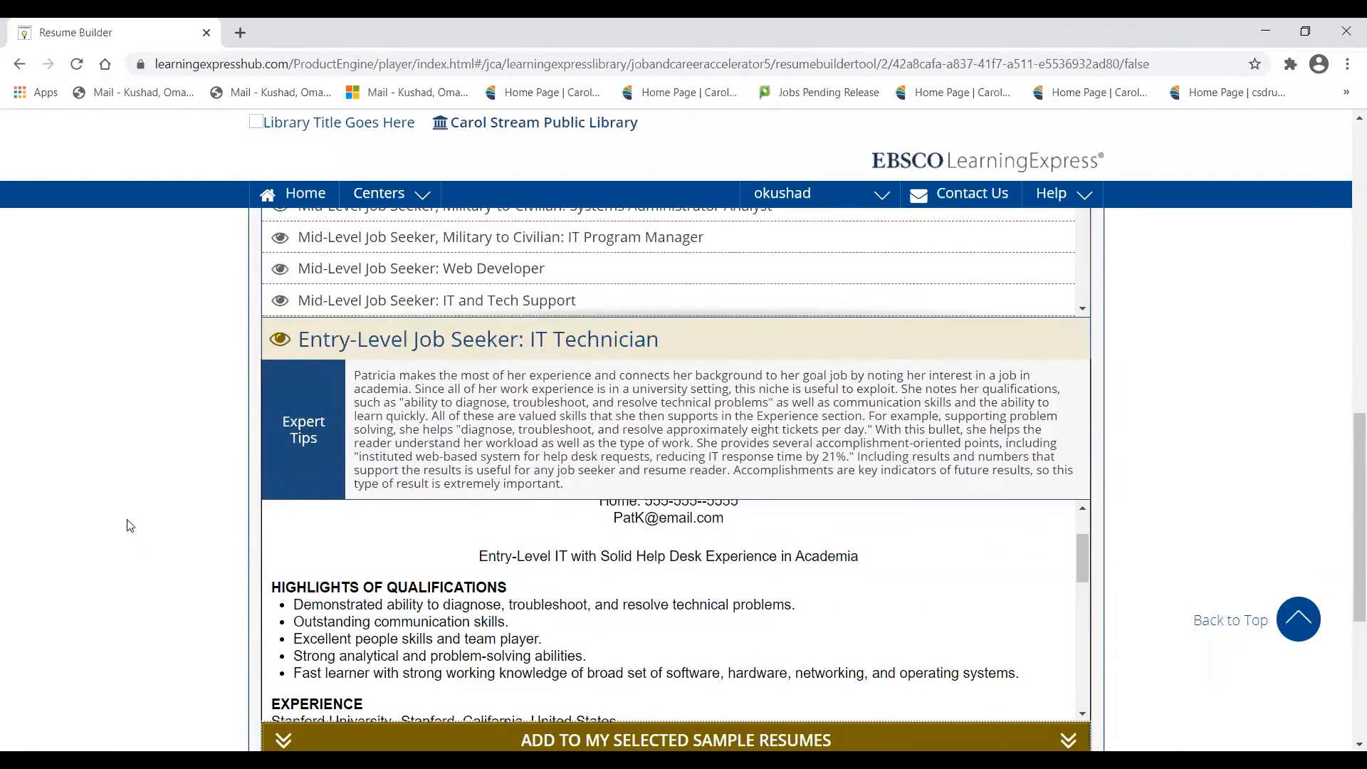
pyautogui.scroll(8, 130, 525)
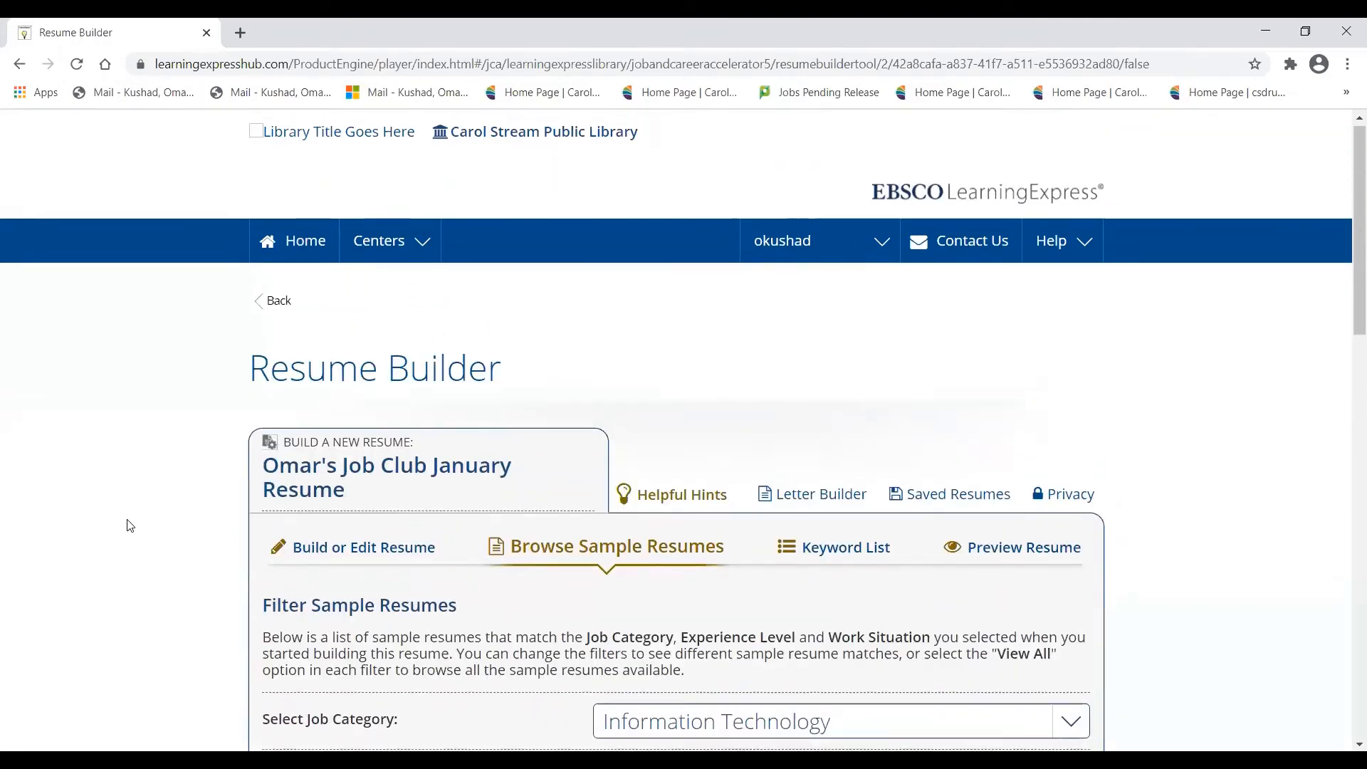
pyautogui.scroll(-5, 130, 526)
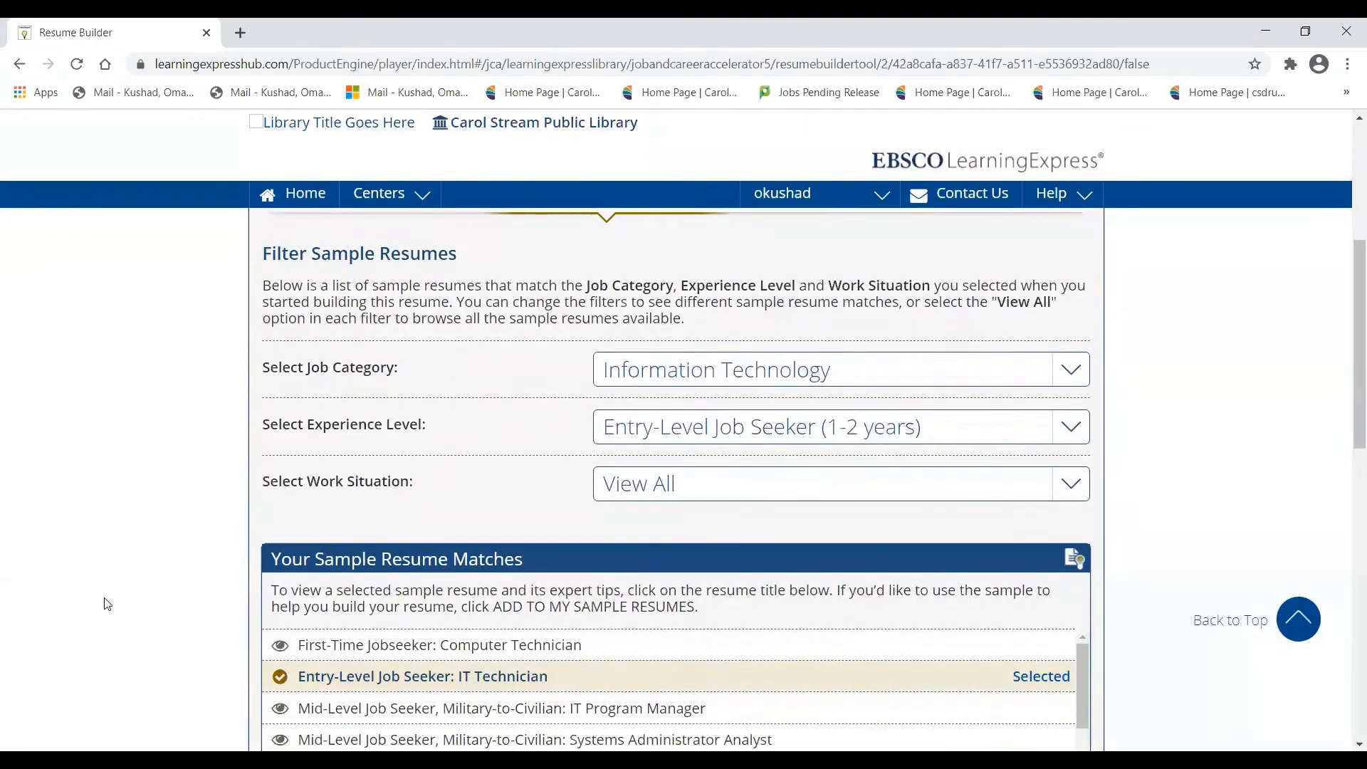
pyautogui.scroll(5, 107, 603)
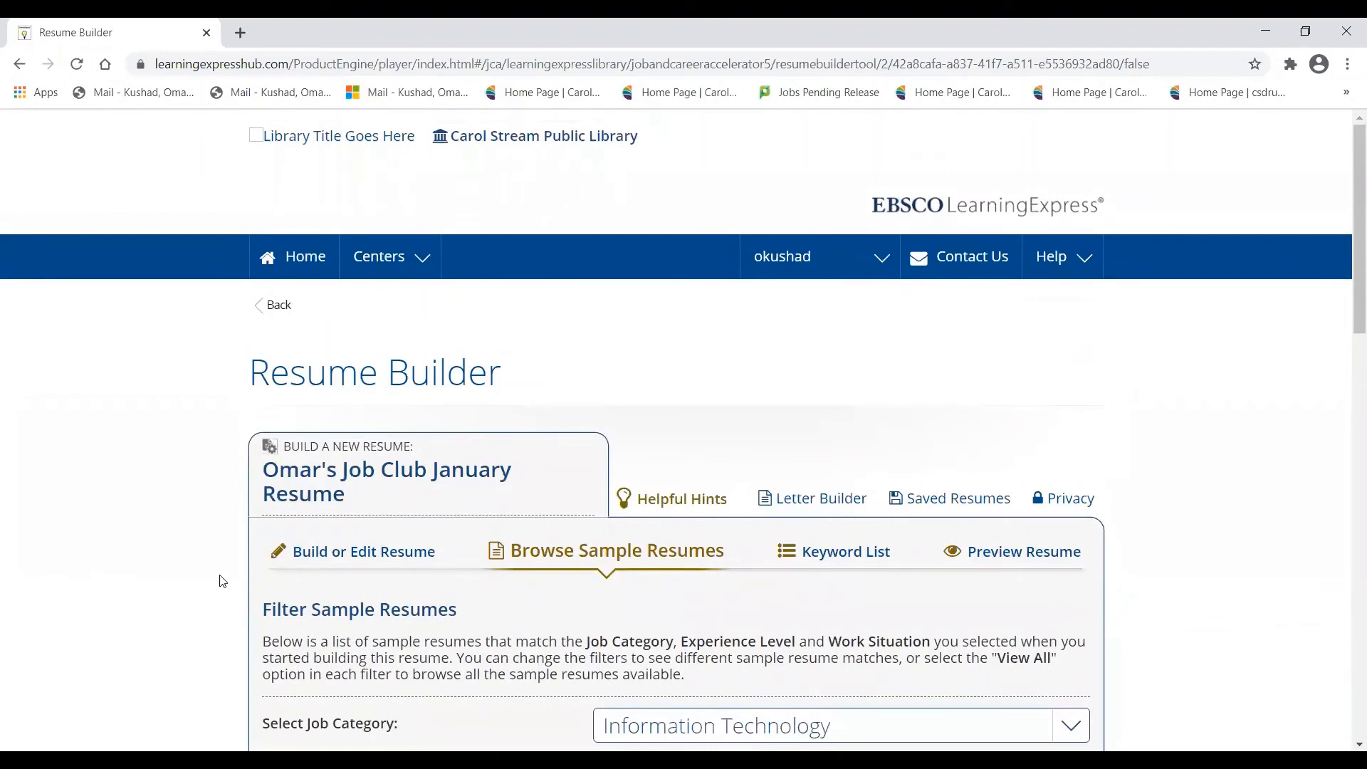
pyautogui.scroll(-2, 216, 558)
# Step: Return to Build or Edit Resume, edit Experience, and add another blank position
pyautogui.click(342, 468)
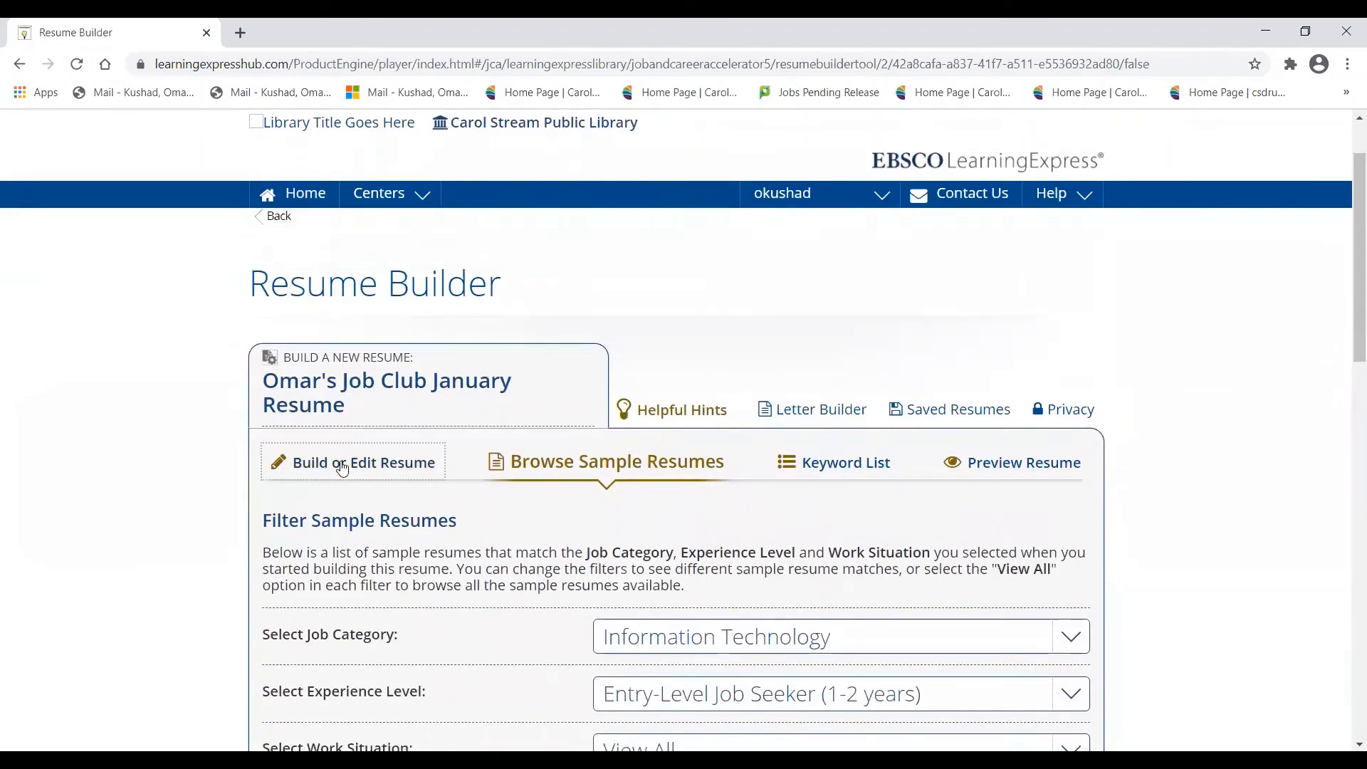
pyautogui.scroll(-8, 107, 498)
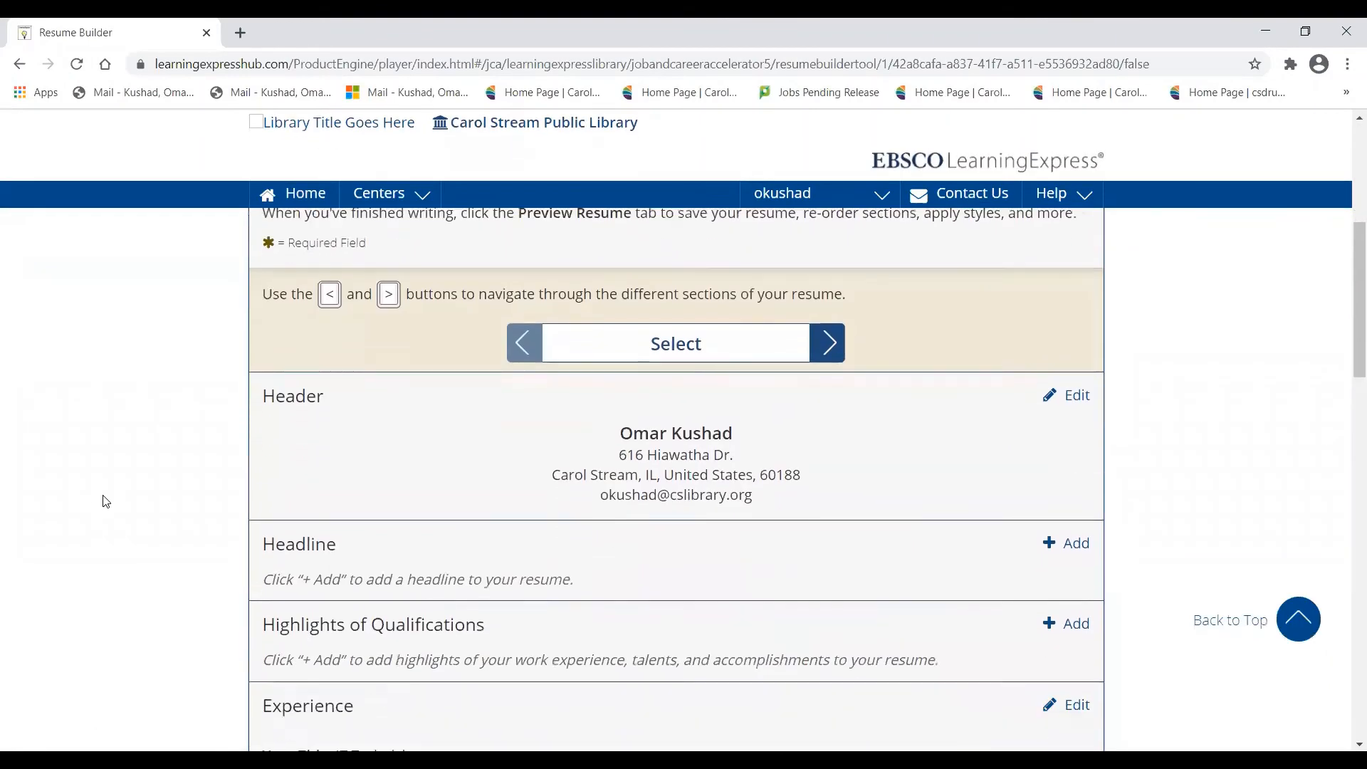
pyautogui.scroll(-2, 503, 519)
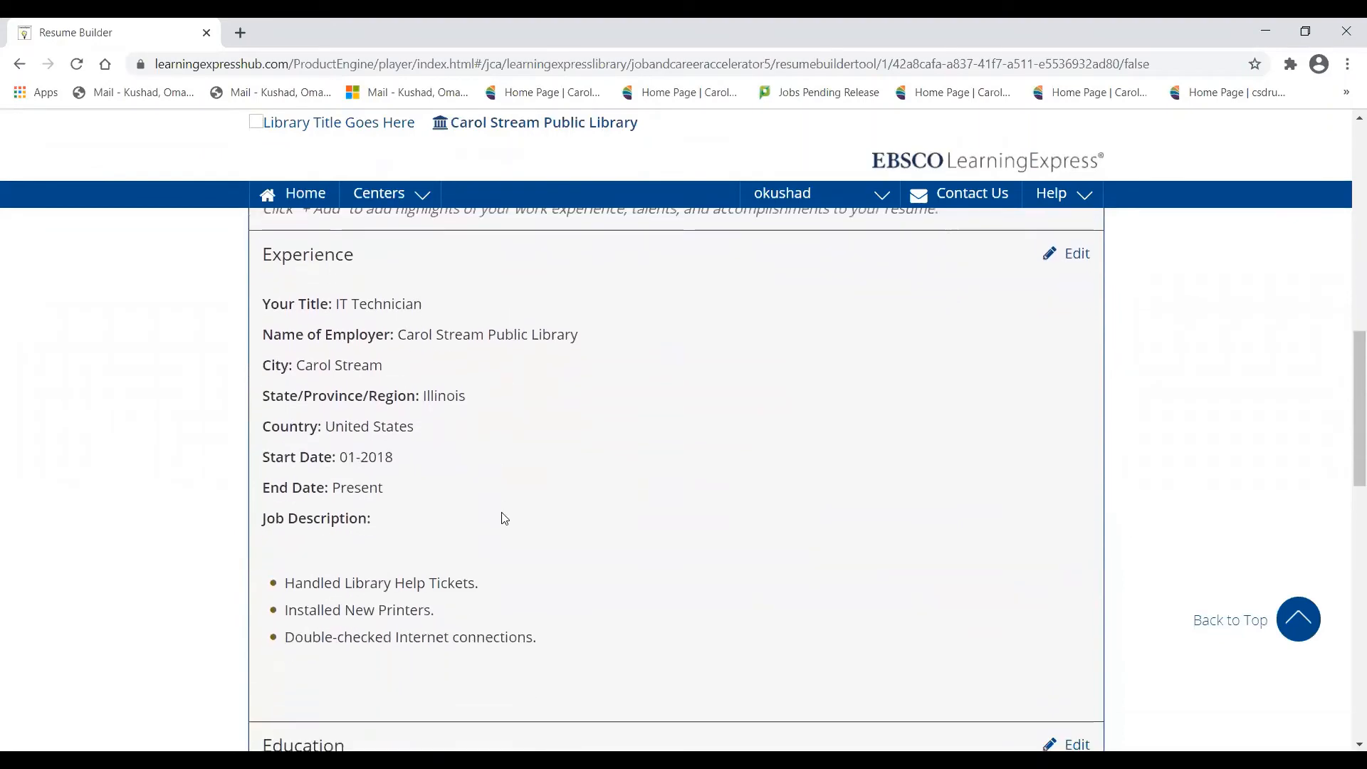
pyautogui.scroll(2, 882, 541)
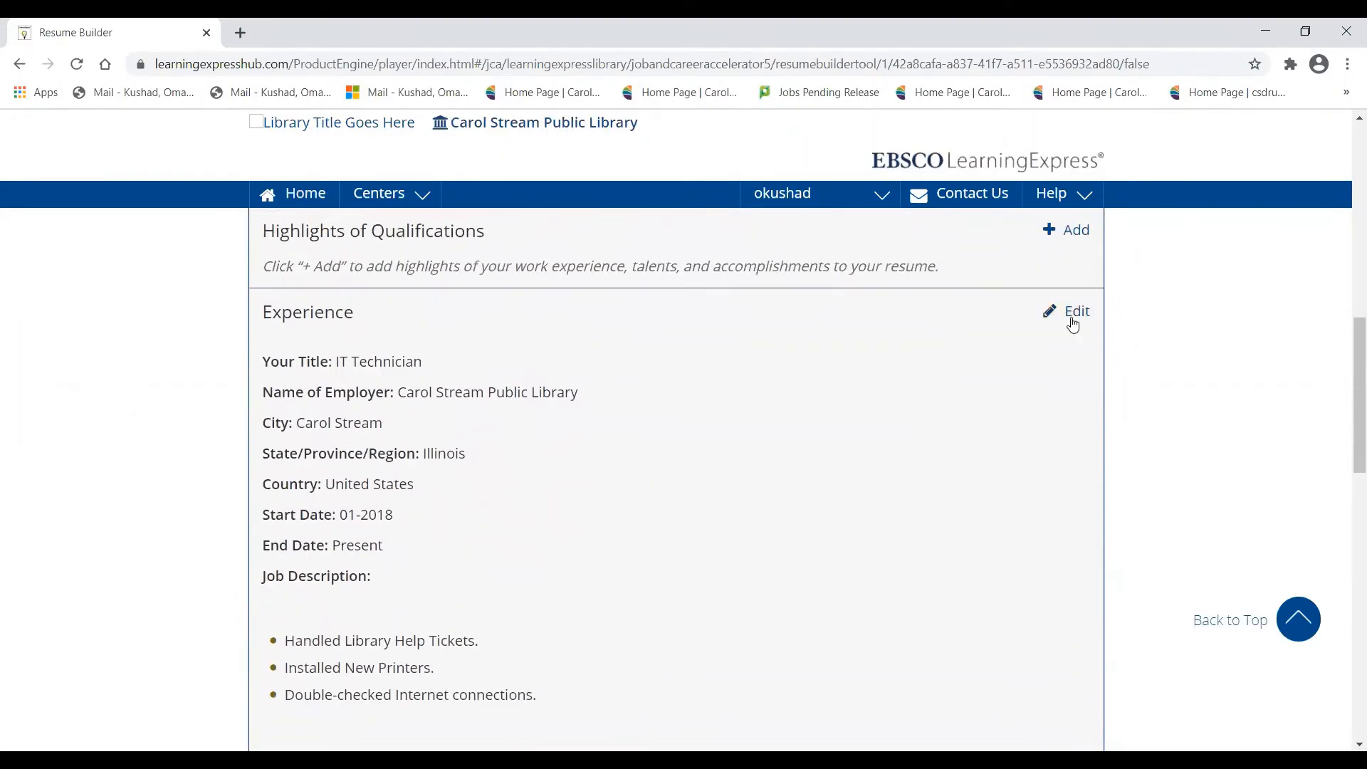
pyautogui.click(1069, 309)
pyautogui.scroll(-6, 629, 532)
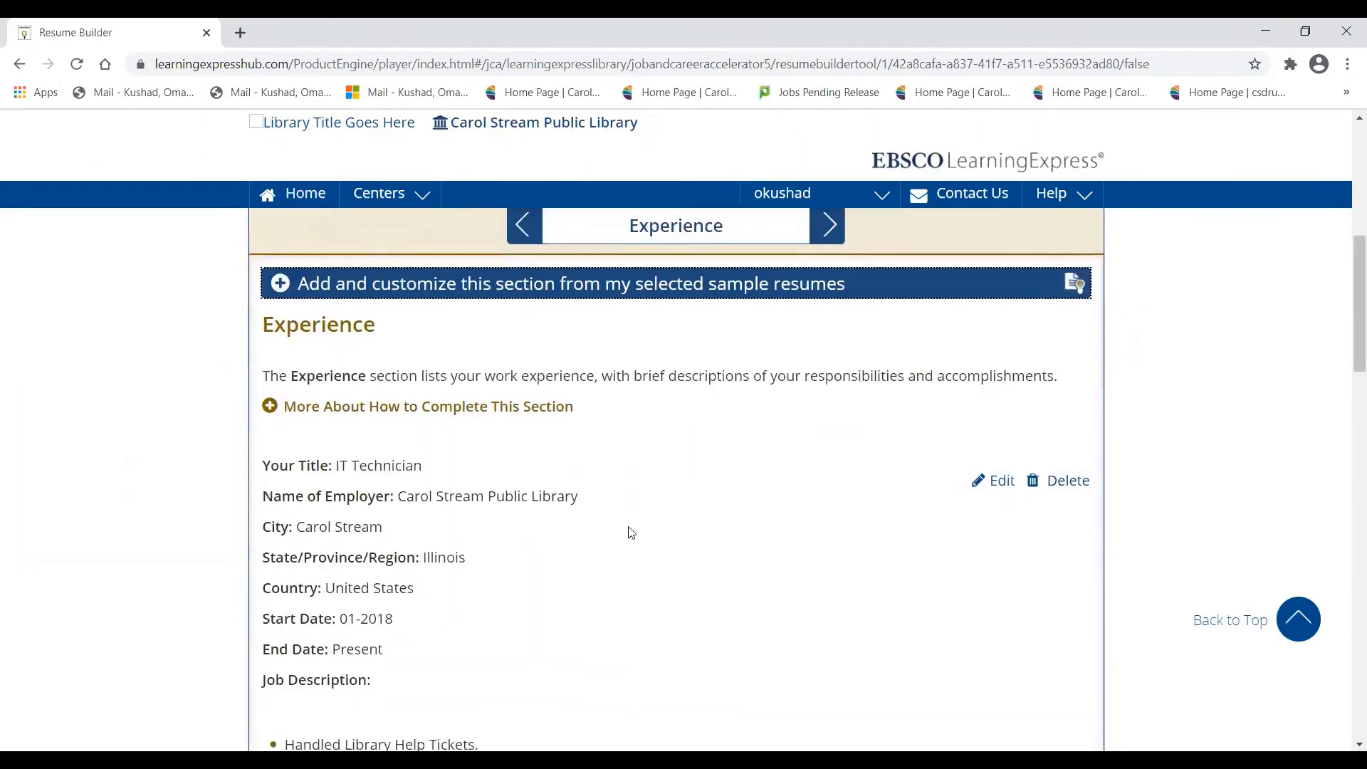
pyautogui.click(969, 494)
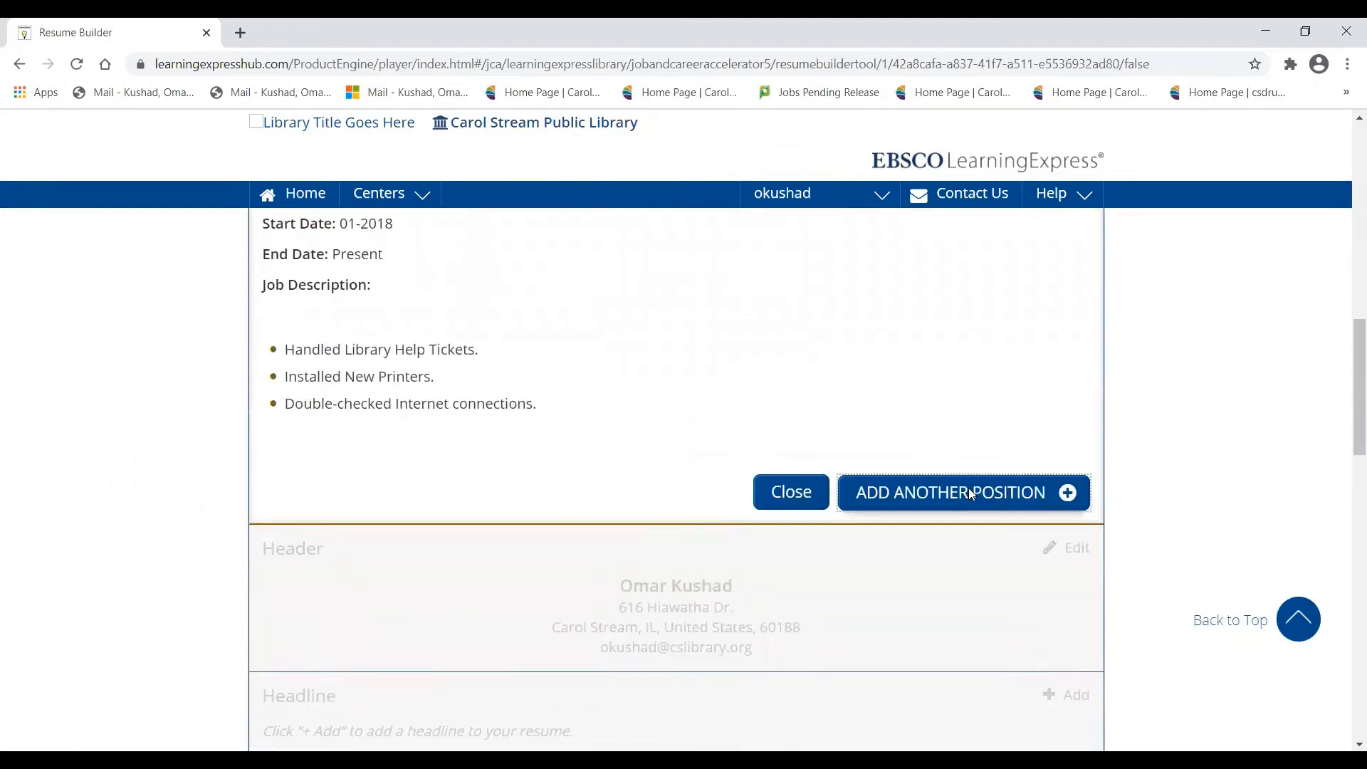
pyautogui.click(600, 389)
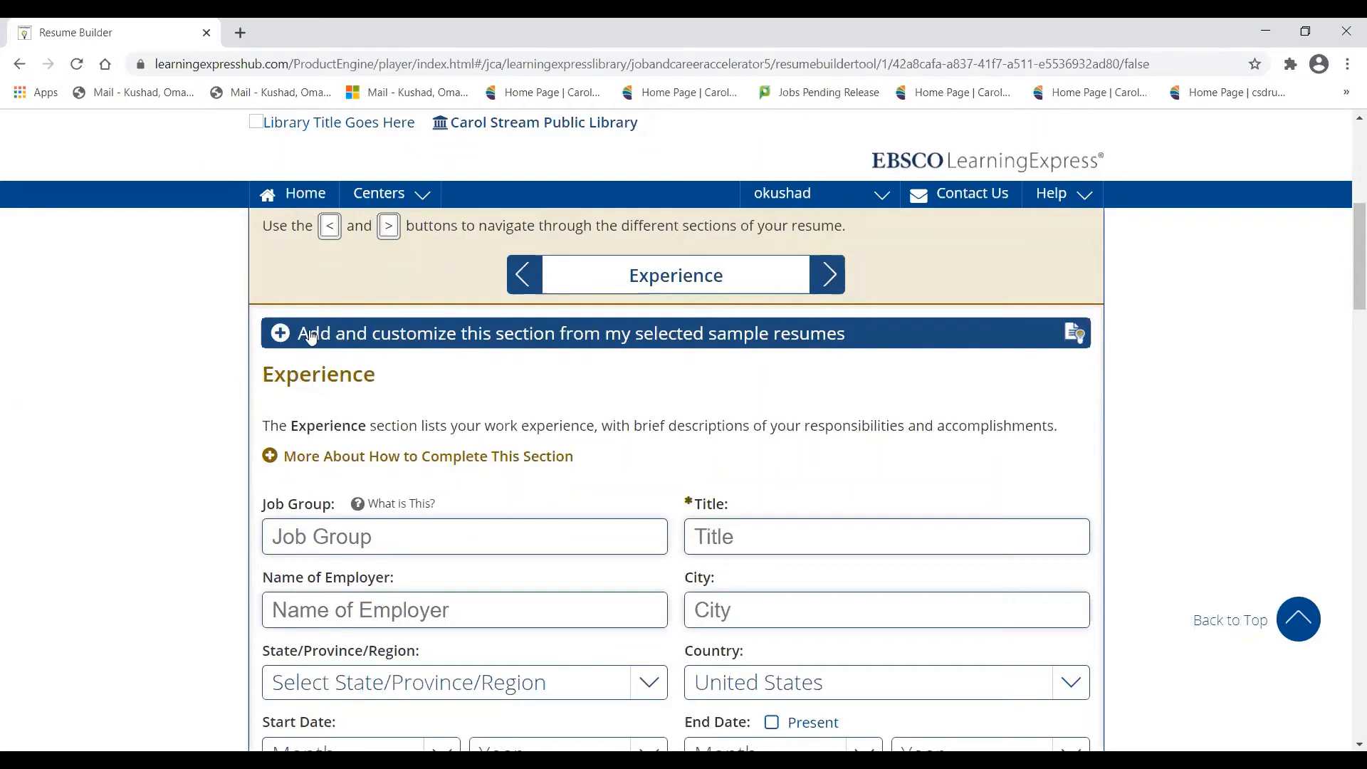
# Step: Expand the sample resume entries and mark the IT Technician sample's Desktop Support Technician entry for use
pyautogui.click(450, 340)
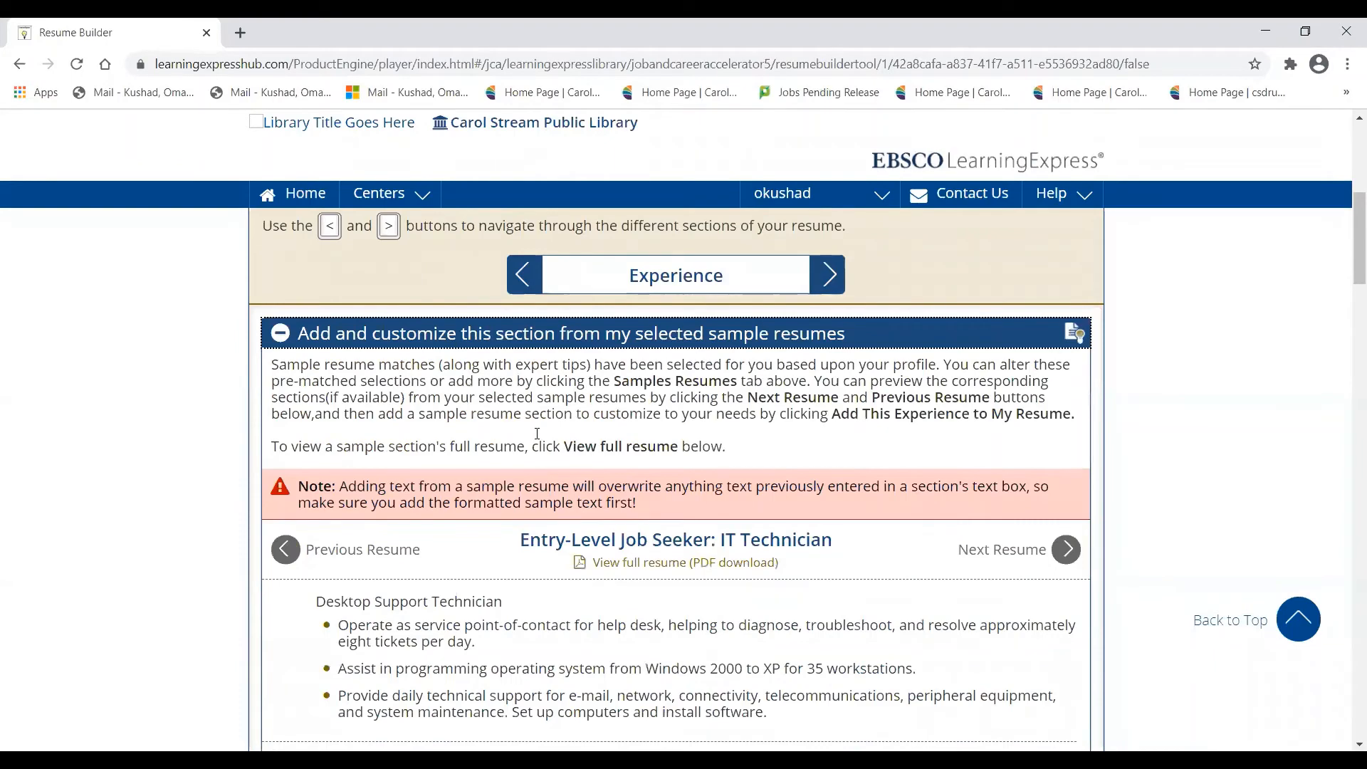
pyautogui.scroll(-1, 537, 433)
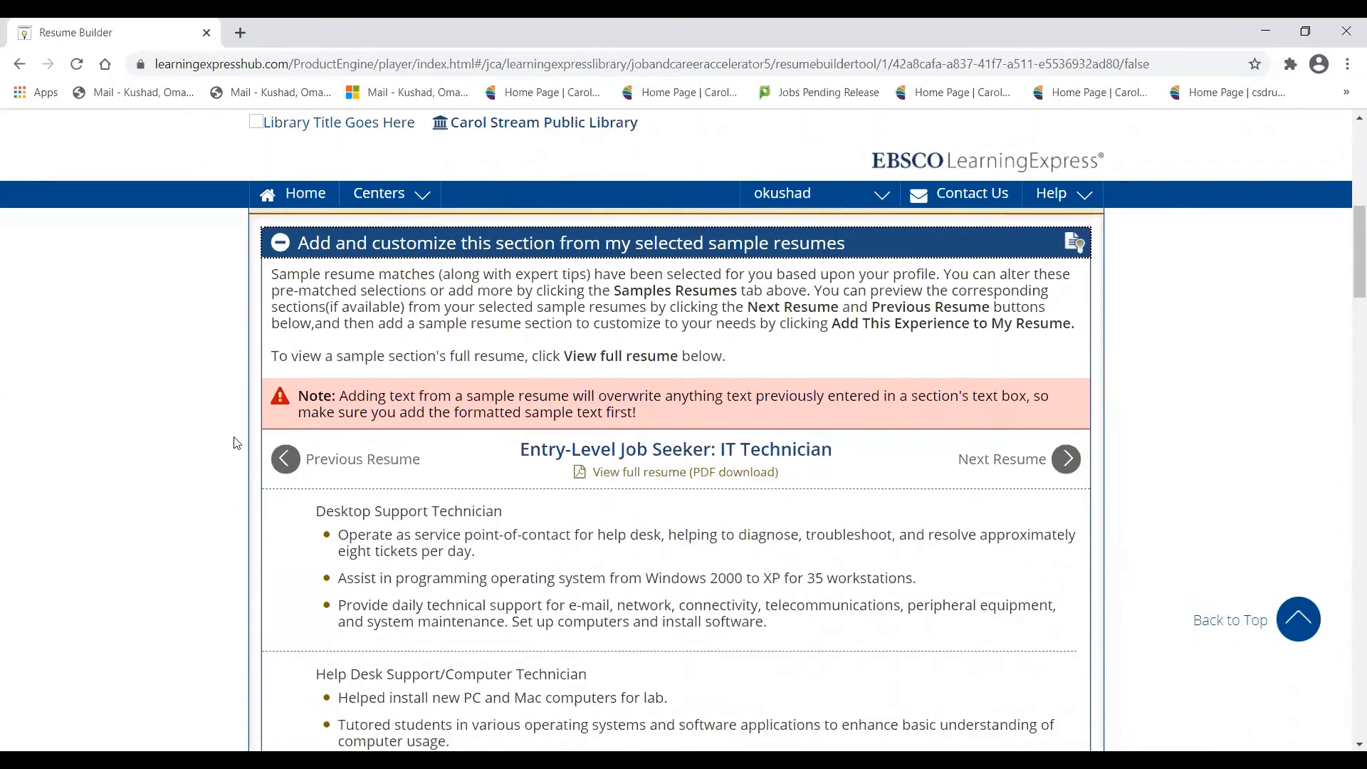
pyautogui.scroll(-3, 237, 443)
pyautogui.scroll(1, 447, 429)
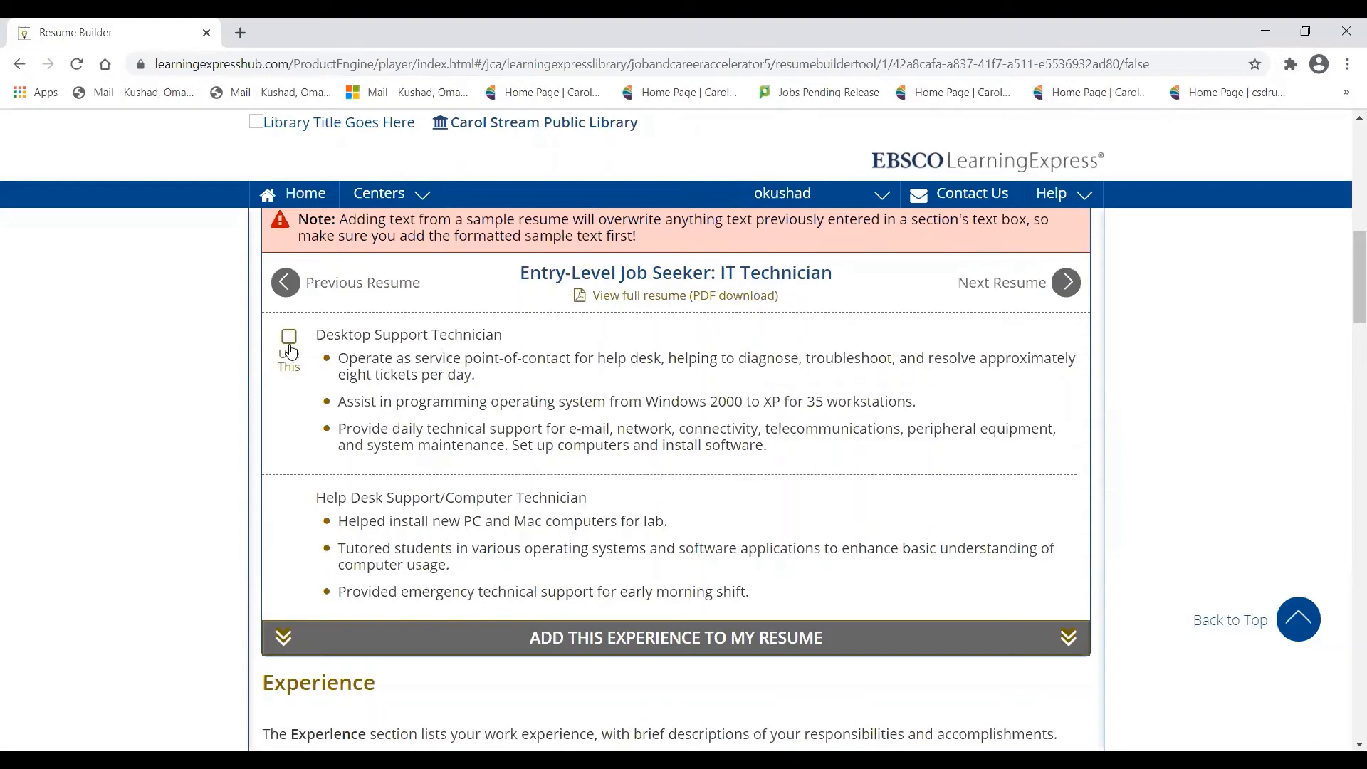
pyautogui.click(285, 360)
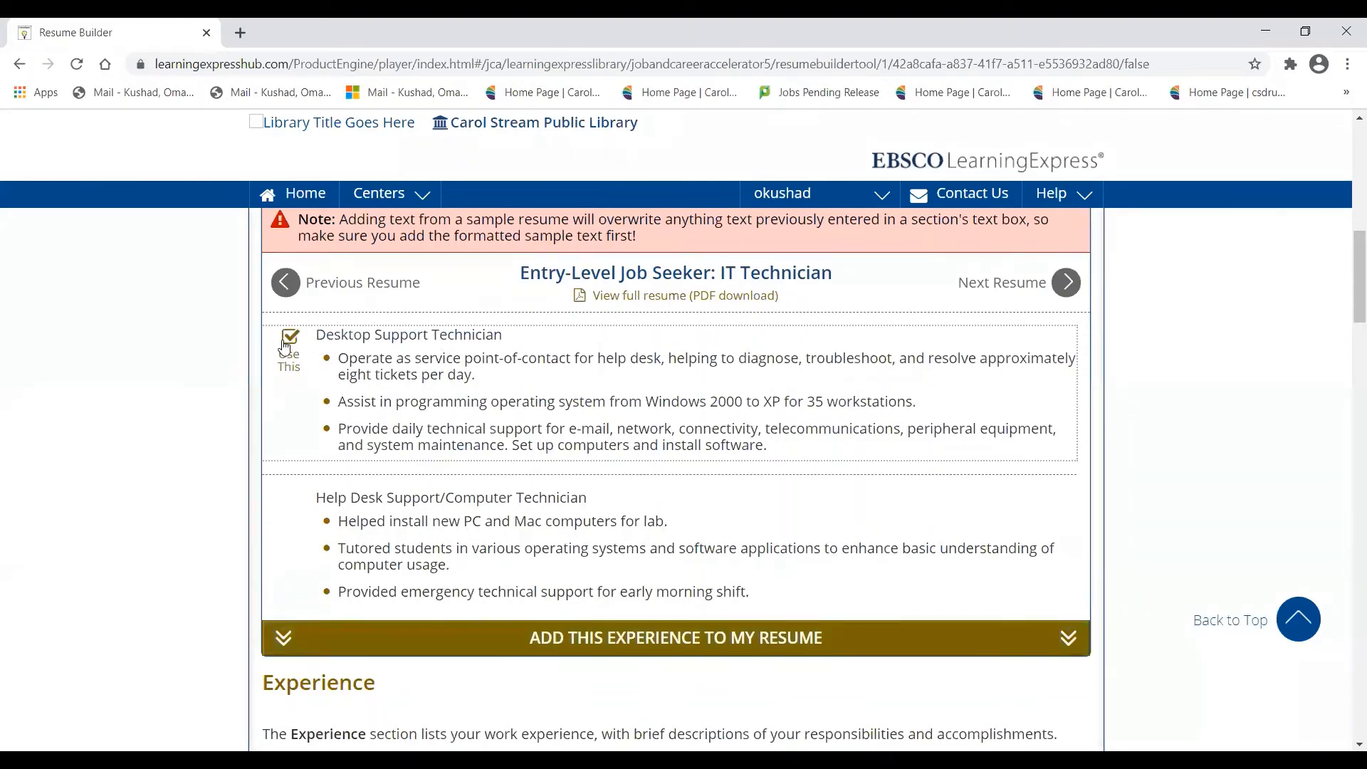
pyautogui.scroll(-1, 284, 352)
pyautogui.scroll(-1, 284, 356)
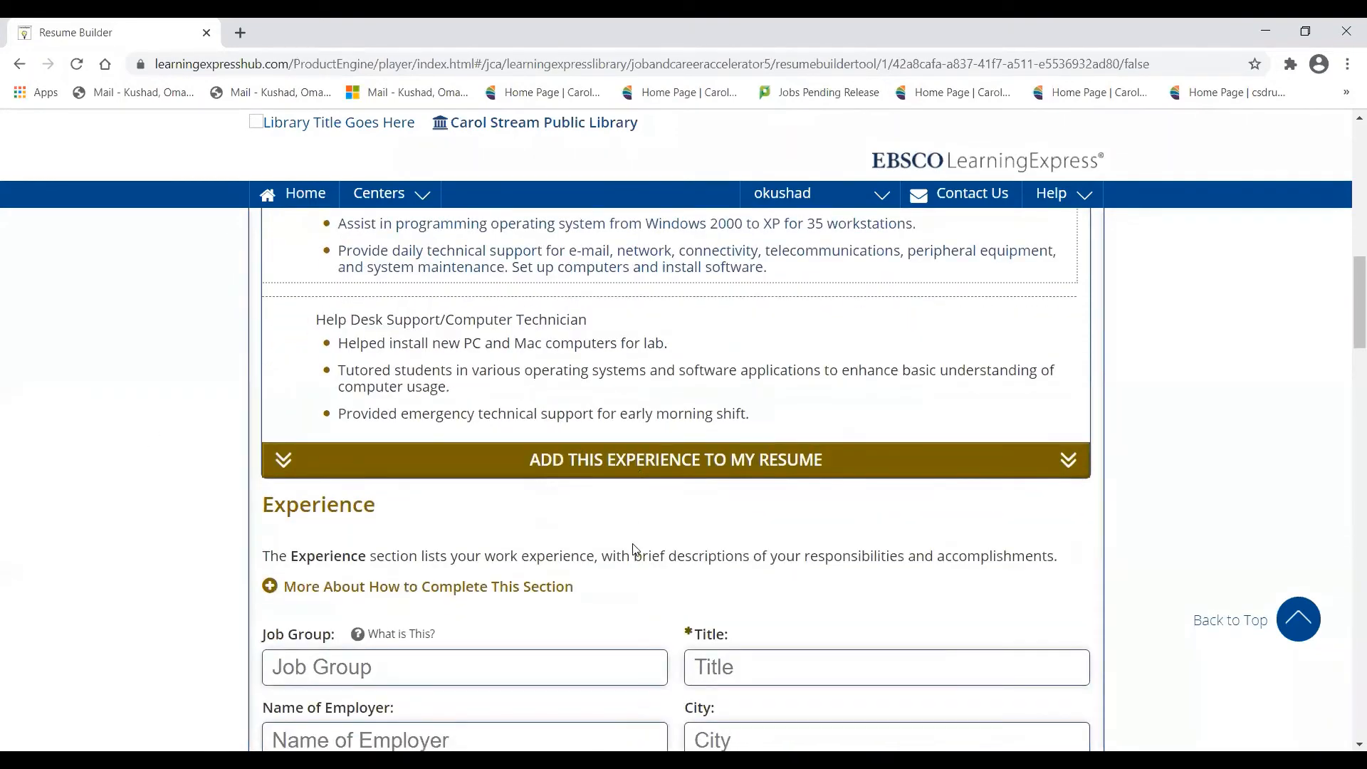
pyautogui.scroll(-4, 636, 549)
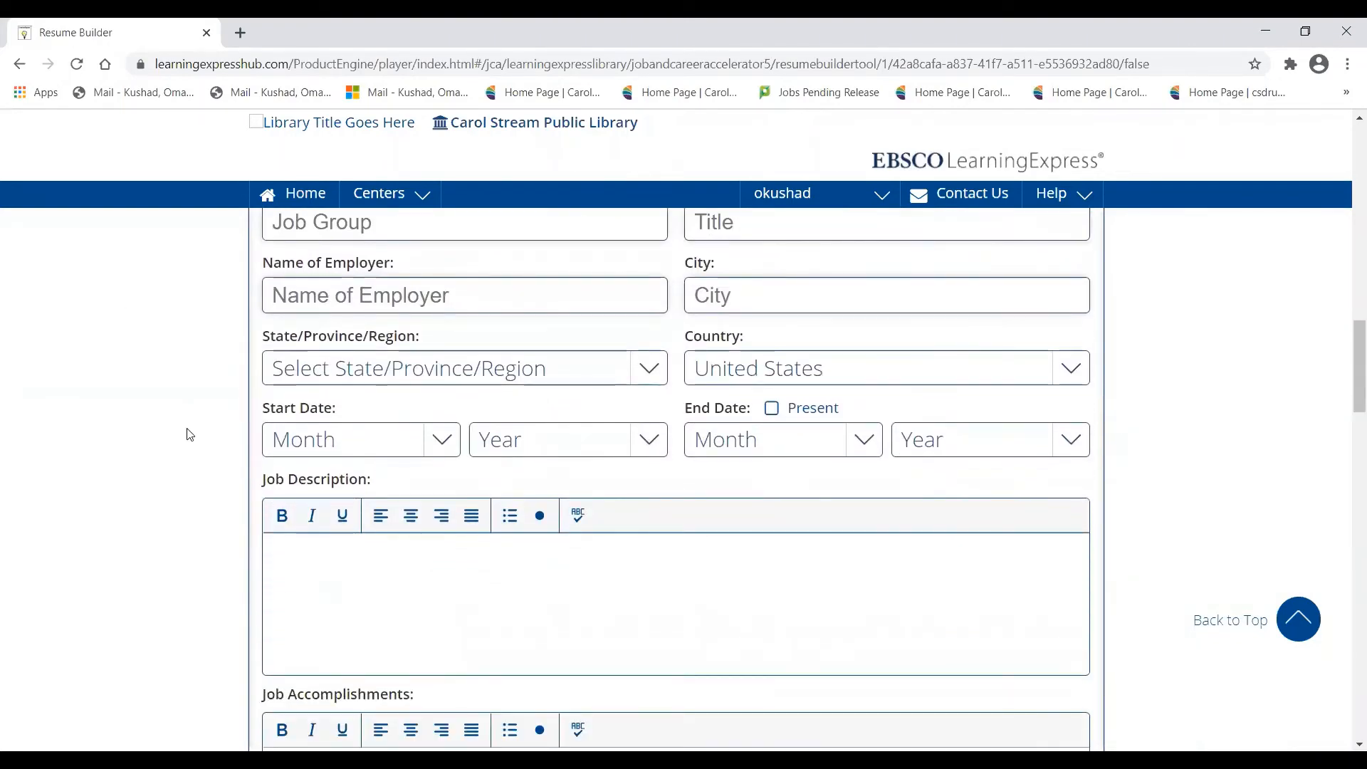
pyautogui.scroll(5, 190, 440)
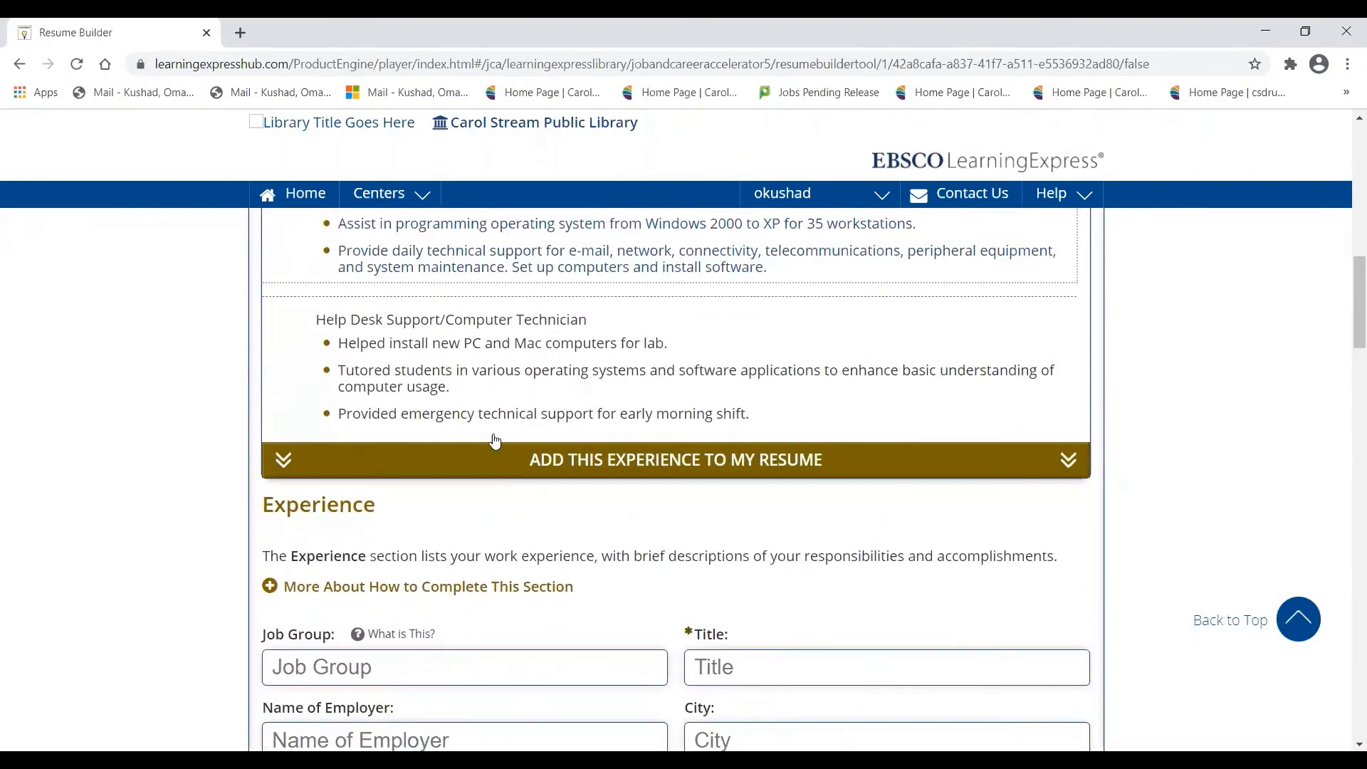
pyautogui.scroll(-1, 377, 367)
# Step: Add the chosen Desktop Support Technician sample experience, with its three-bullet job description, to the resume
pyautogui.click(692, 470)
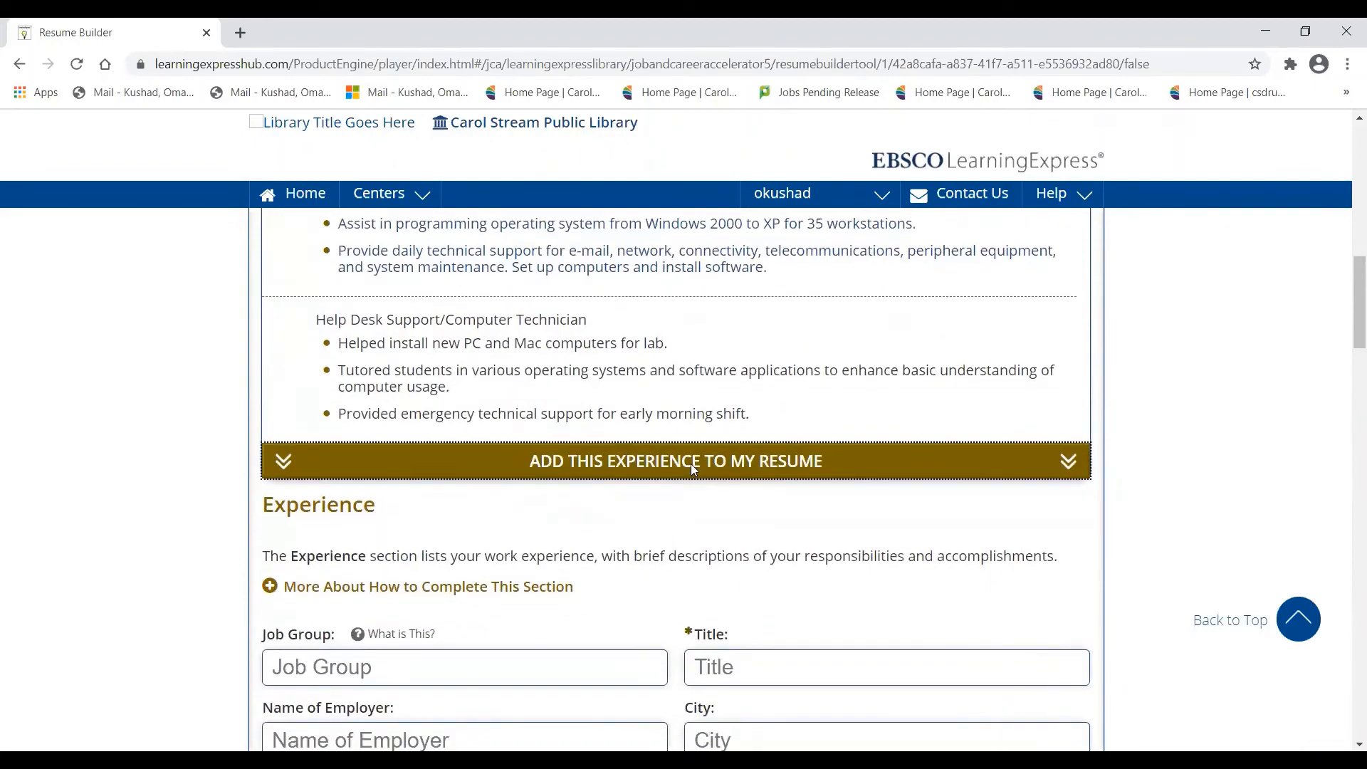
pyautogui.scroll(-4, 96, 477)
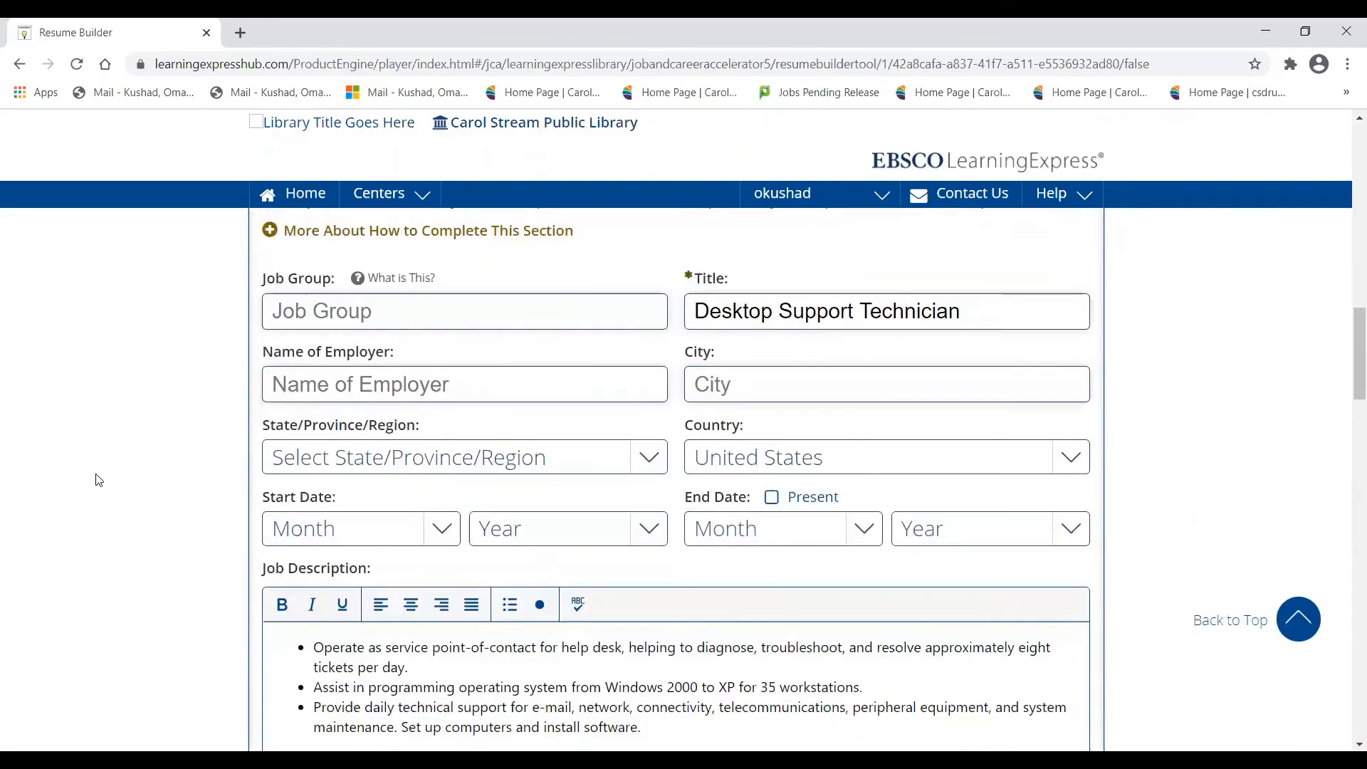
pyautogui.scroll(3, 96, 477)
pyautogui.scroll(-1, 446, 334)
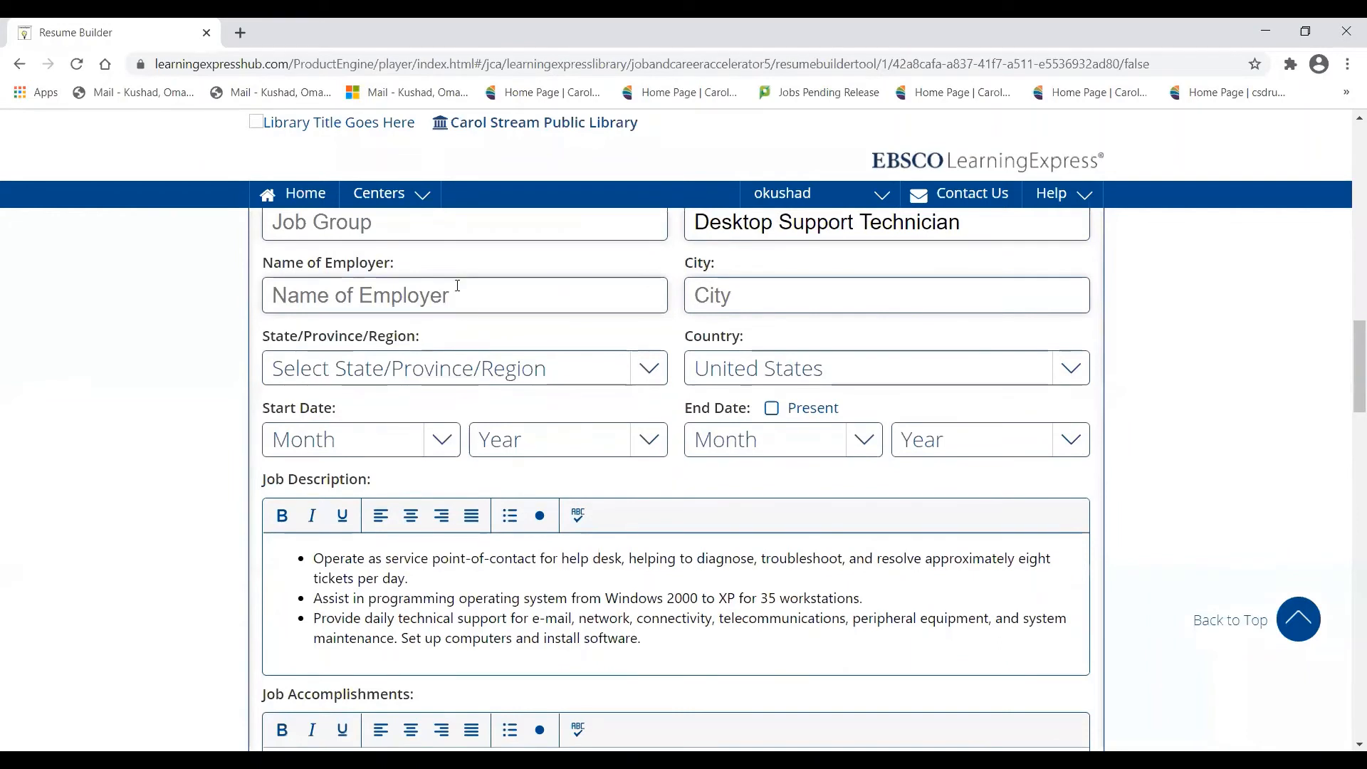
# Step: Enter employer Carol Stream Public Library and city Carol Stream for the new position
pyautogui.click(430, 295)
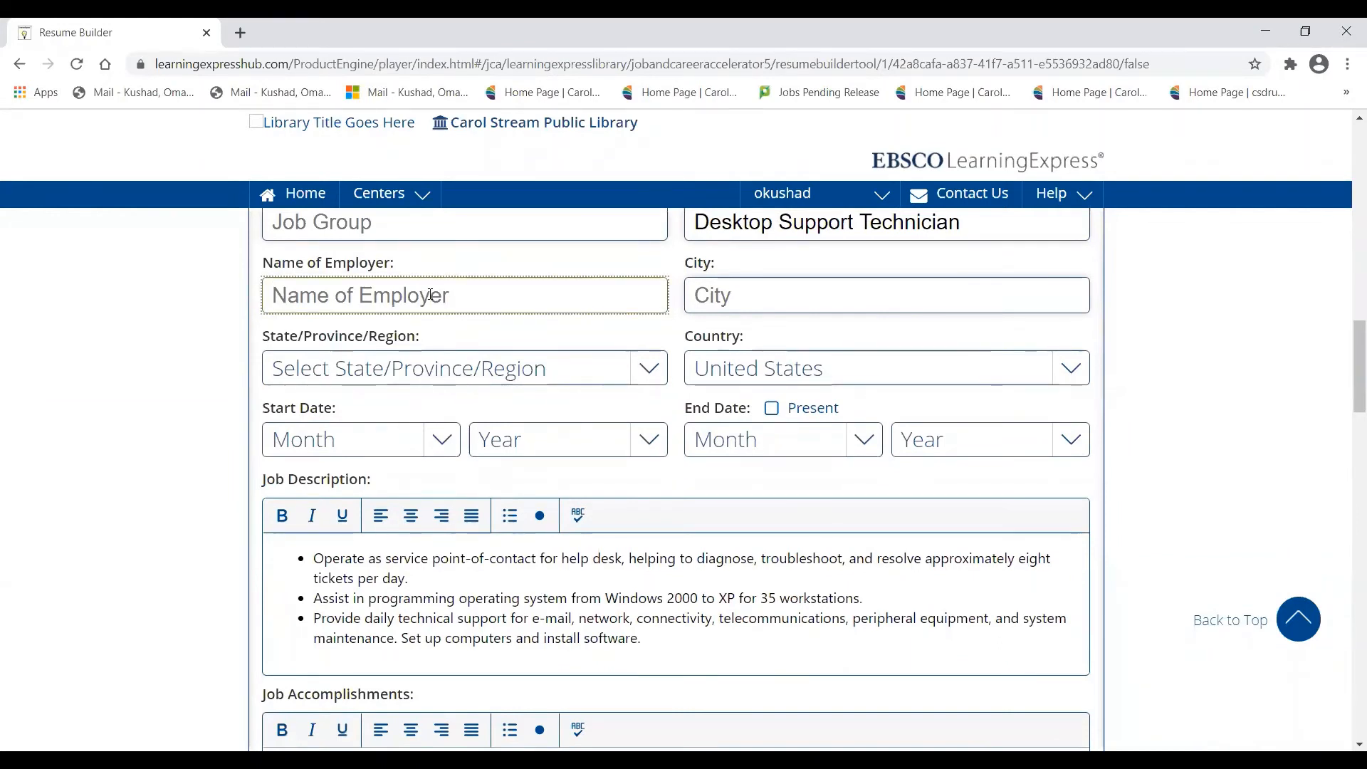
pyautogui.write('Carol ')
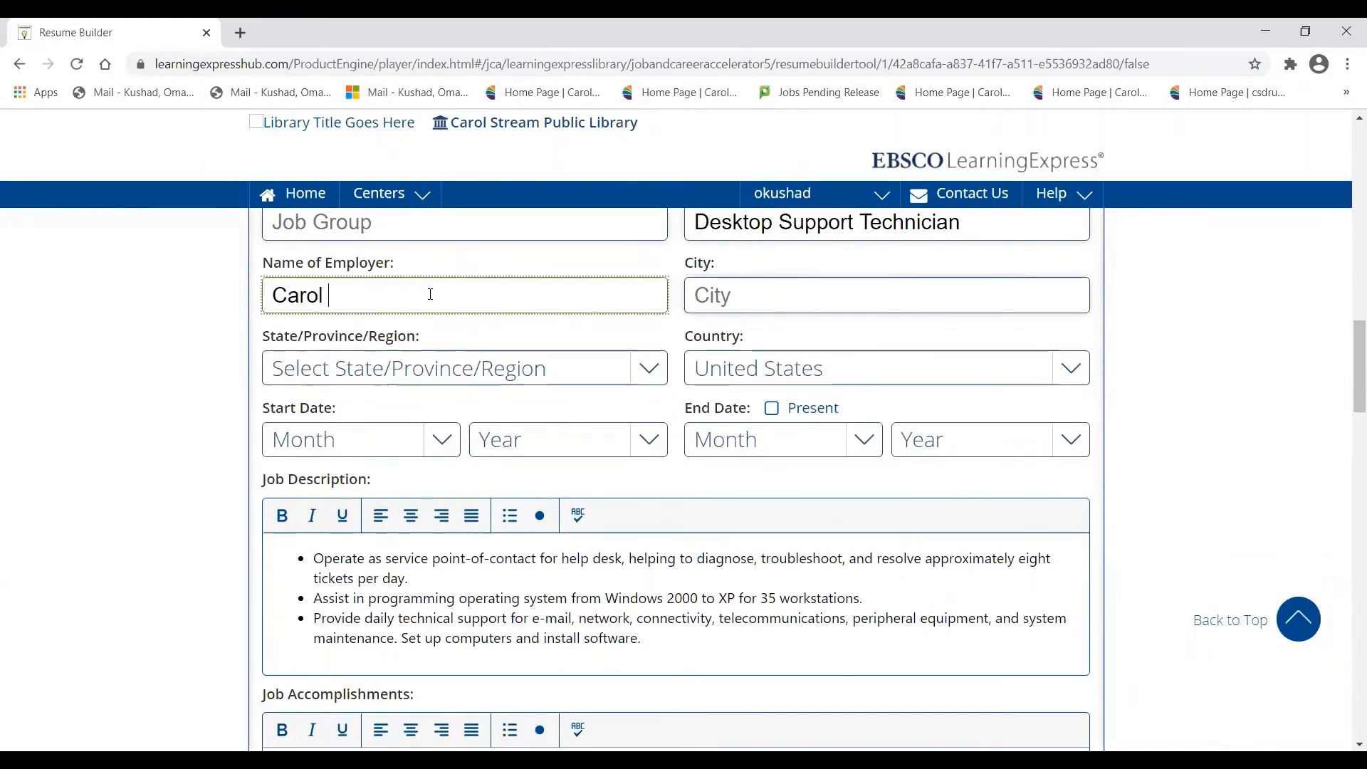
pyautogui.write('Srtrwe')
pyautogui.press('BackSpace')
pyautogui.press('BackSpace')
pyautogui.press('BackSpace')
pyautogui.press('BackSpace')
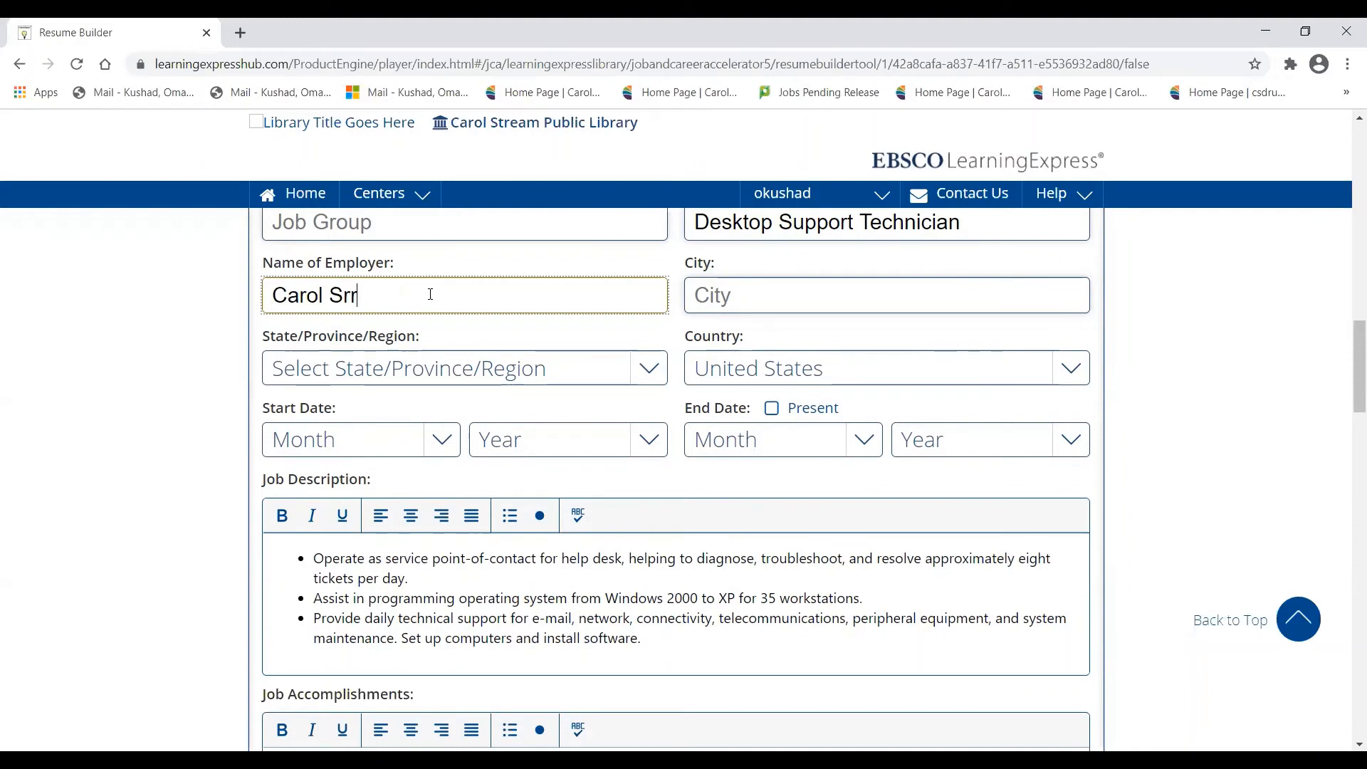
pyautogui.write('ream')
pyautogui.press('BackSpace')
pyautogui.press('BackSpace')
pyautogui.press('BackSpace')
pyautogui.press('BackSpace')
pyautogui.press('BackSpace')
pyautogui.press('BackSpace')
pyautogui.write('tre')
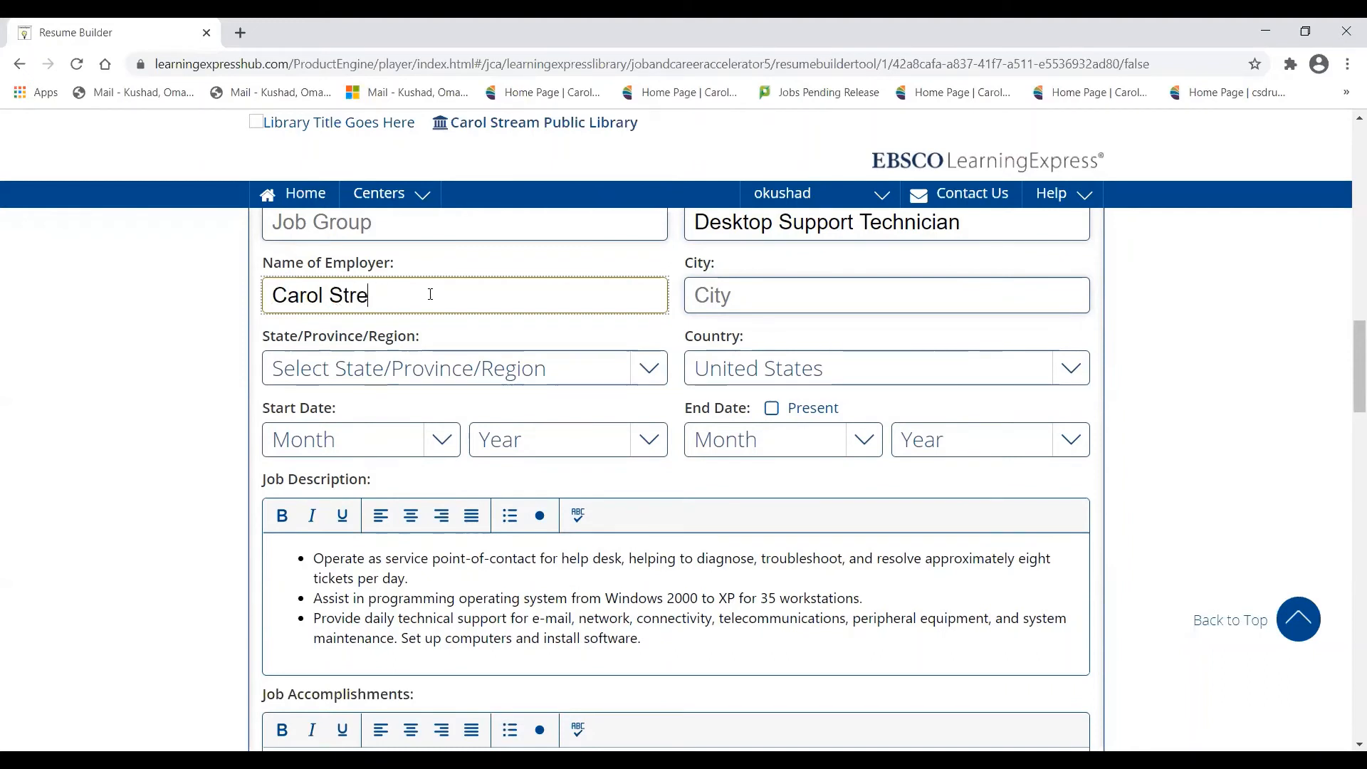
pyautogui.write('am Public Library')
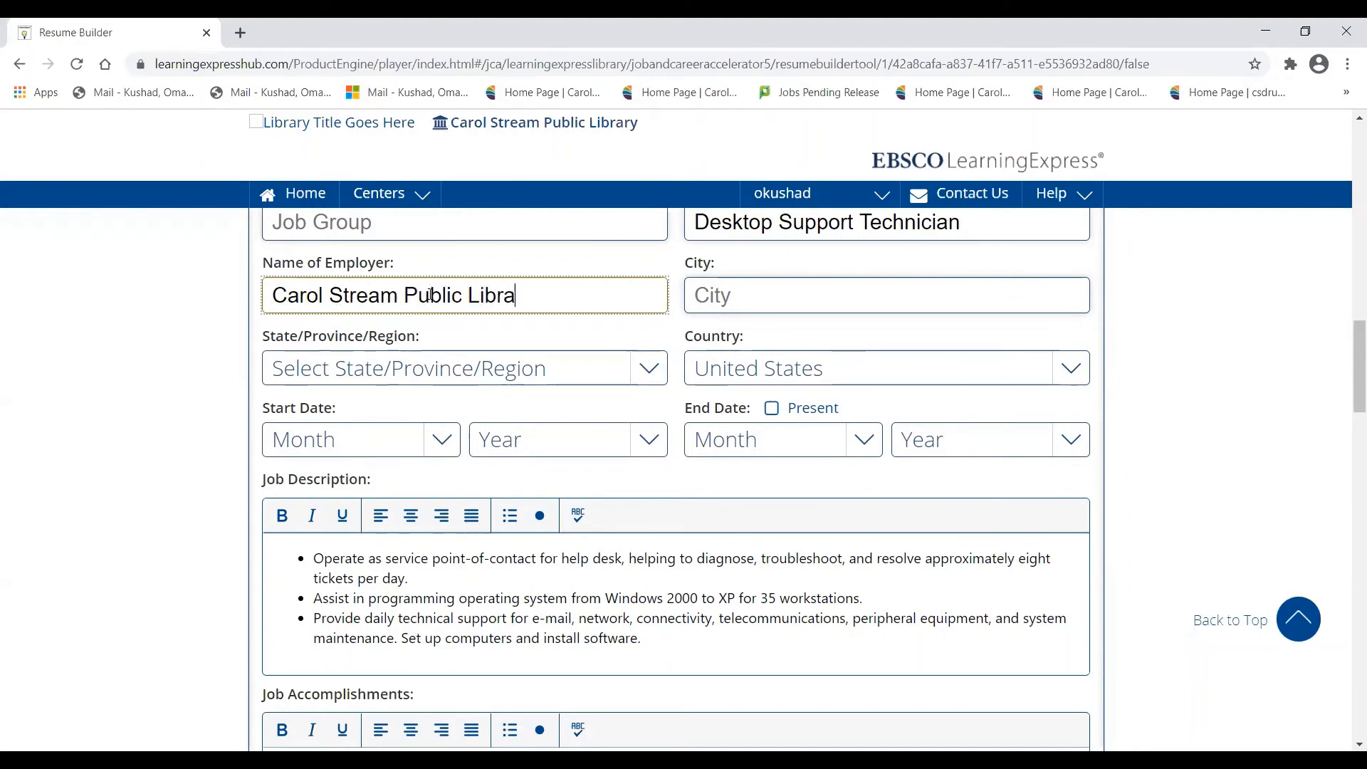
pyautogui.press('Tab')
pyautogui.write('Carol Stream')
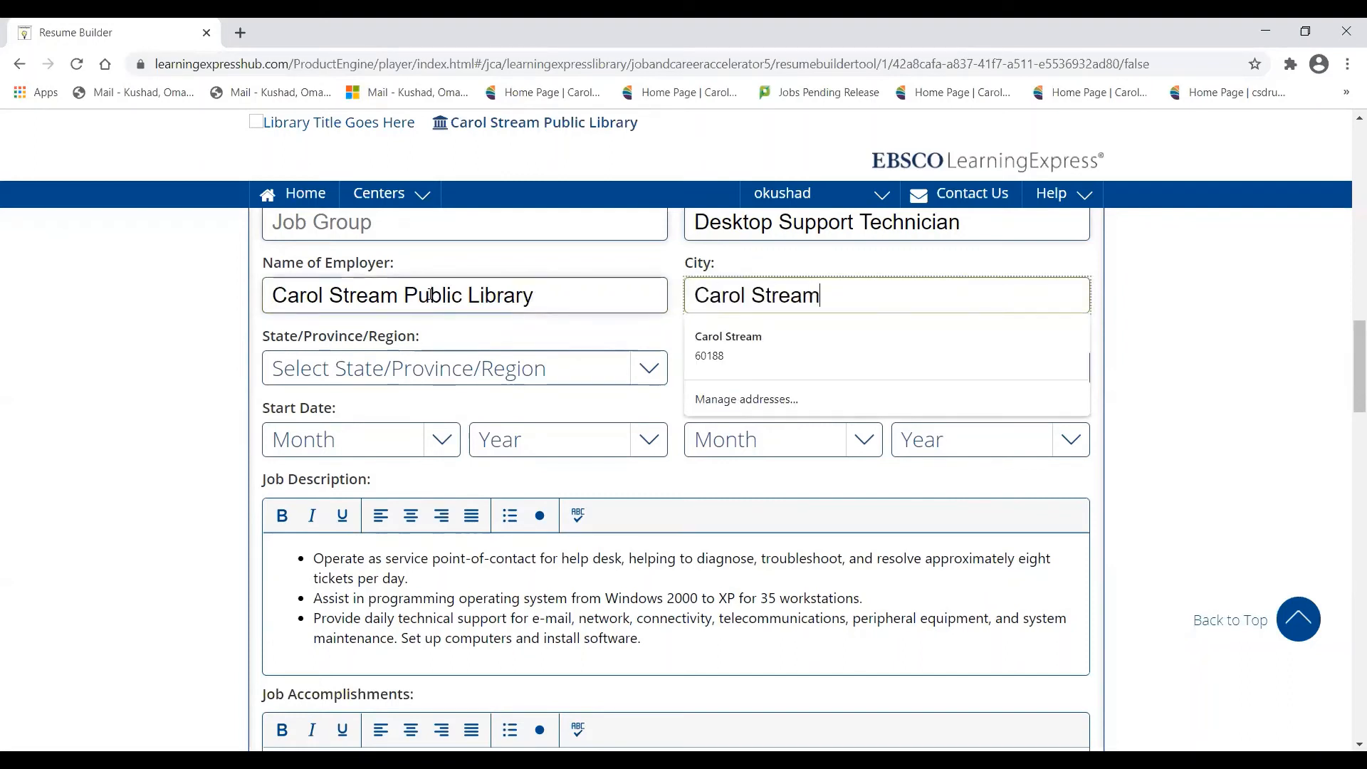
pyautogui.scroll(-1, 36, 342)
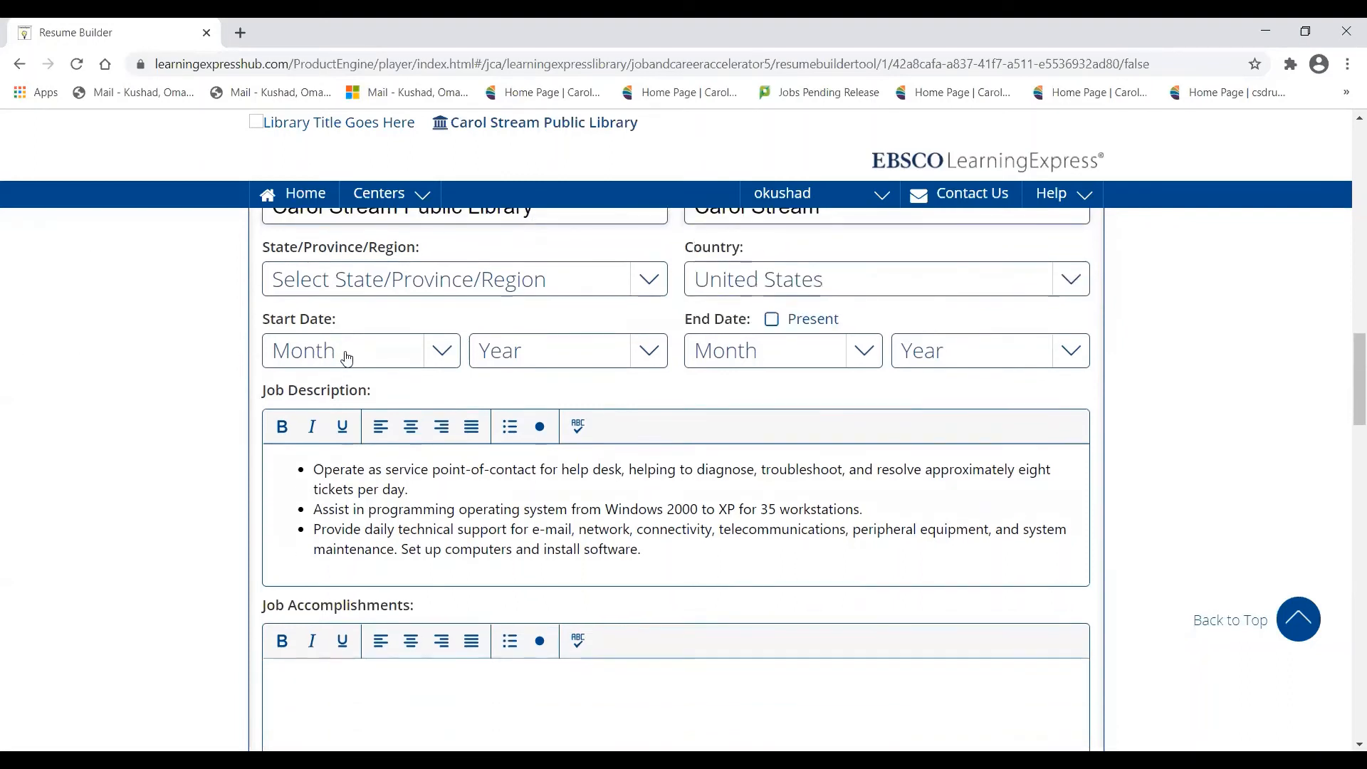
pyautogui.scroll(-1, 229, 476)
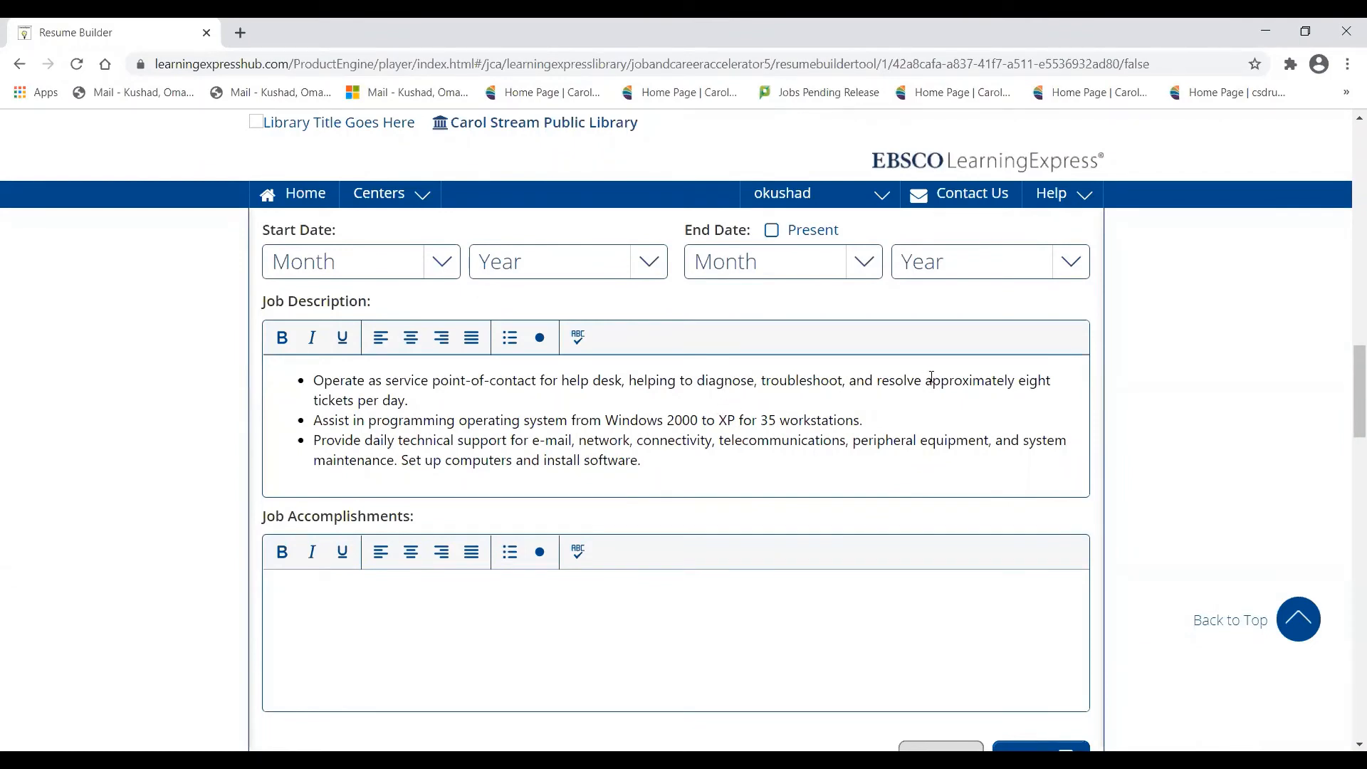
# Step: Revise the bullets to sixteen tickets per day and Windows 7/8-to-Windows 10 upgrades on 20 workstations
pyautogui.click(1049, 381)
pyautogui.press('BackSpace')
pyautogui.press('BackSpace')
pyautogui.press('BackSpace')
pyautogui.press('BackSpace')
pyautogui.press('BackSpace')
pyautogui.write('sixteen')
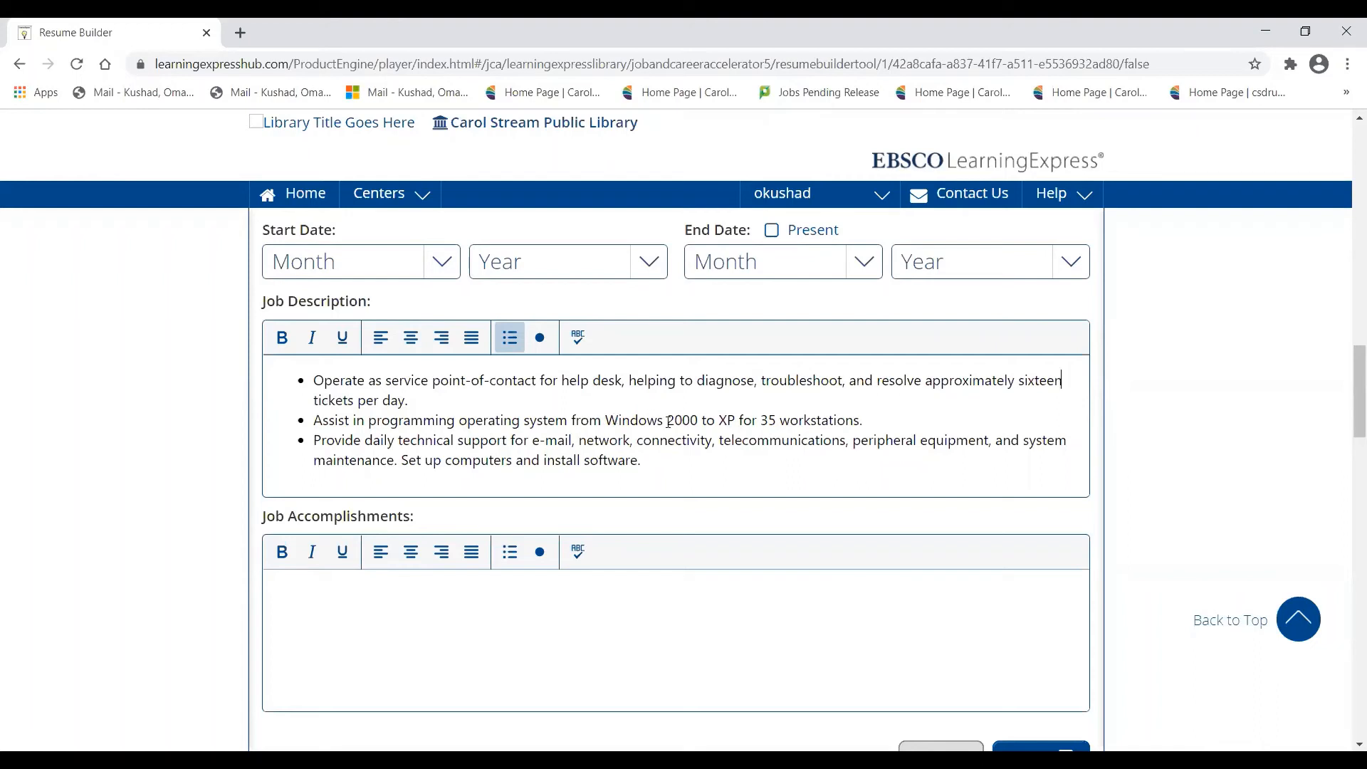
pyautogui.moveTo(667, 420); pyautogui.dragTo(699, 421)
pyautogui.press('BackSpace')
pyautogui.write('7, Windows')
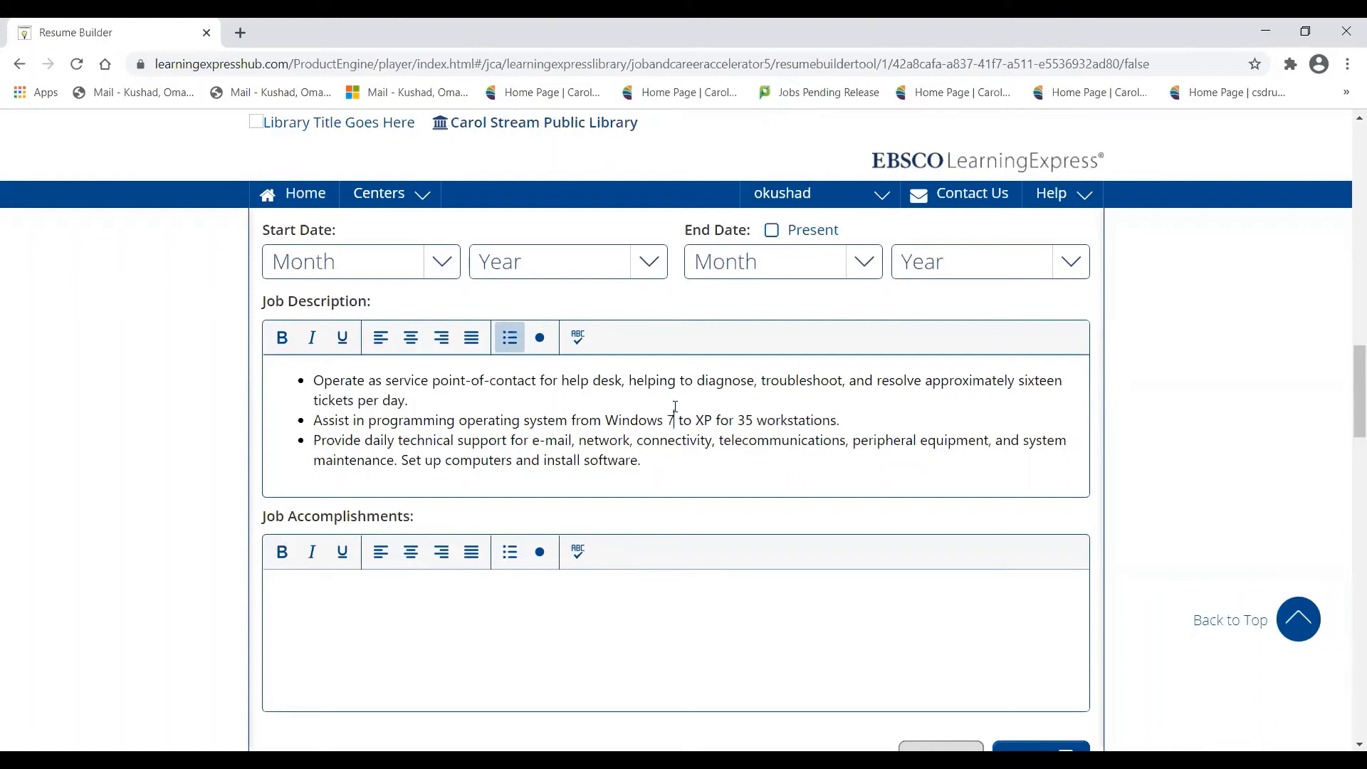
pyautogui.write(' 8')
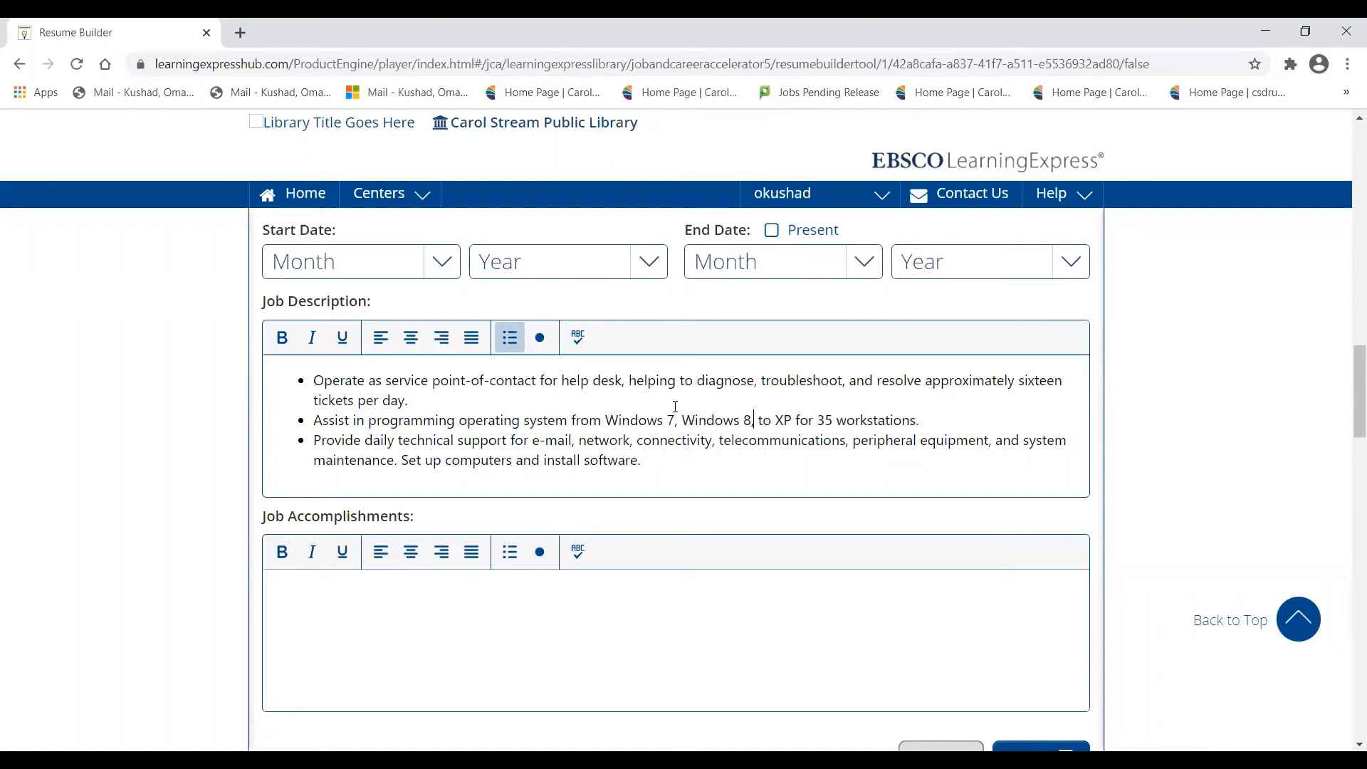
pyautogui.press('Delete')
pyautogui.press('Delete')
pyautogui.write('Windows')
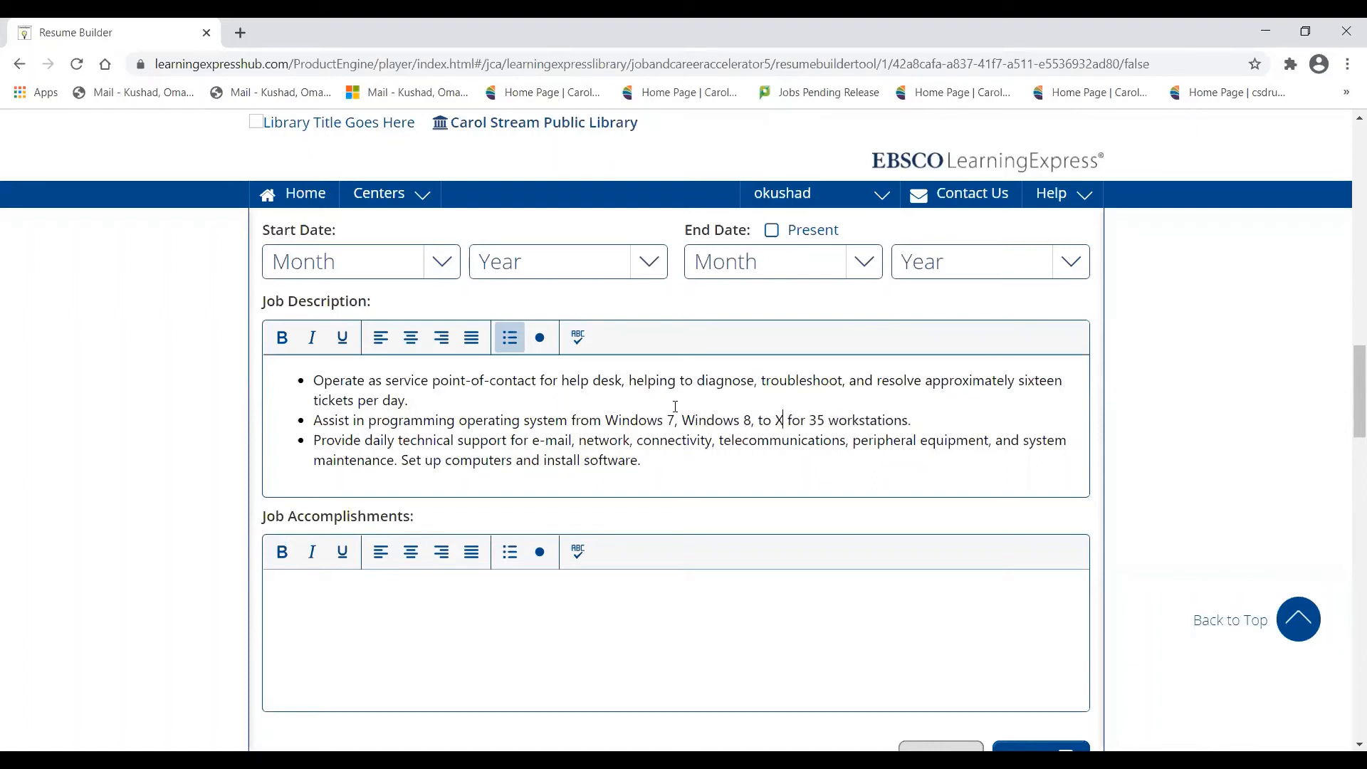
pyautogui.write(' 10')
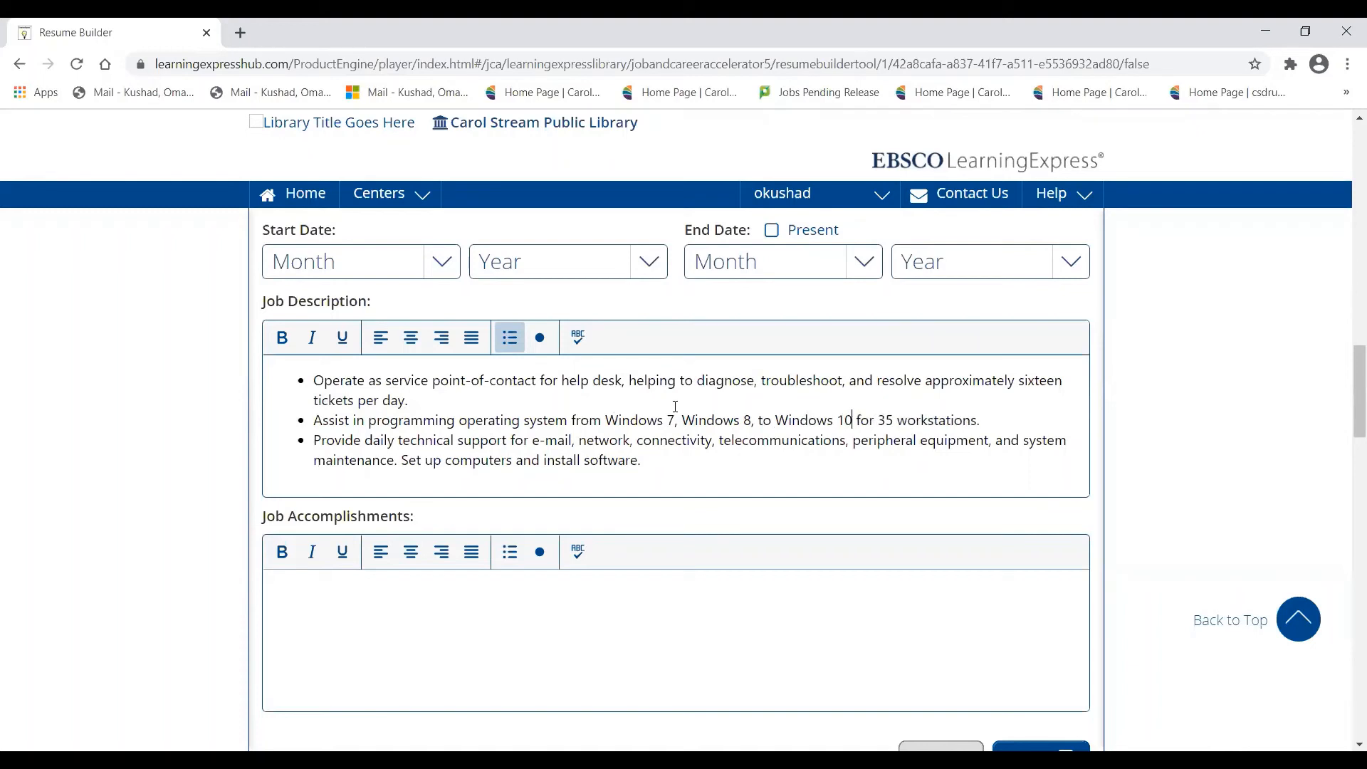
pyautogui.press('Right')
pyautogui.press('Right')
pyautogui.press('BackSpace')
pyautogui.press('BackSpace')
pyautogui.write('20')
# Step: Save the edited Desktop Support Technician experience entry
pyautogui.scroll(-1, 1179, 516)
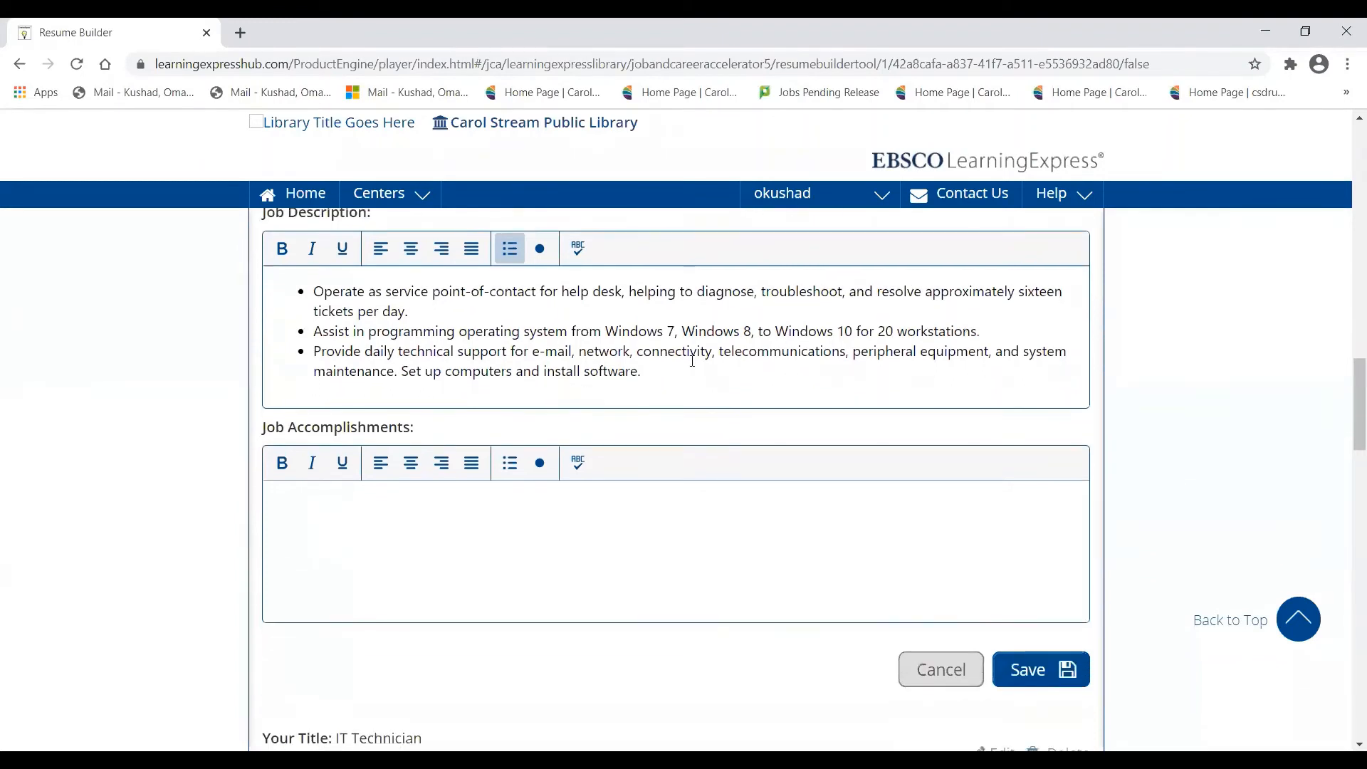
pyautogui.click(678, 378)
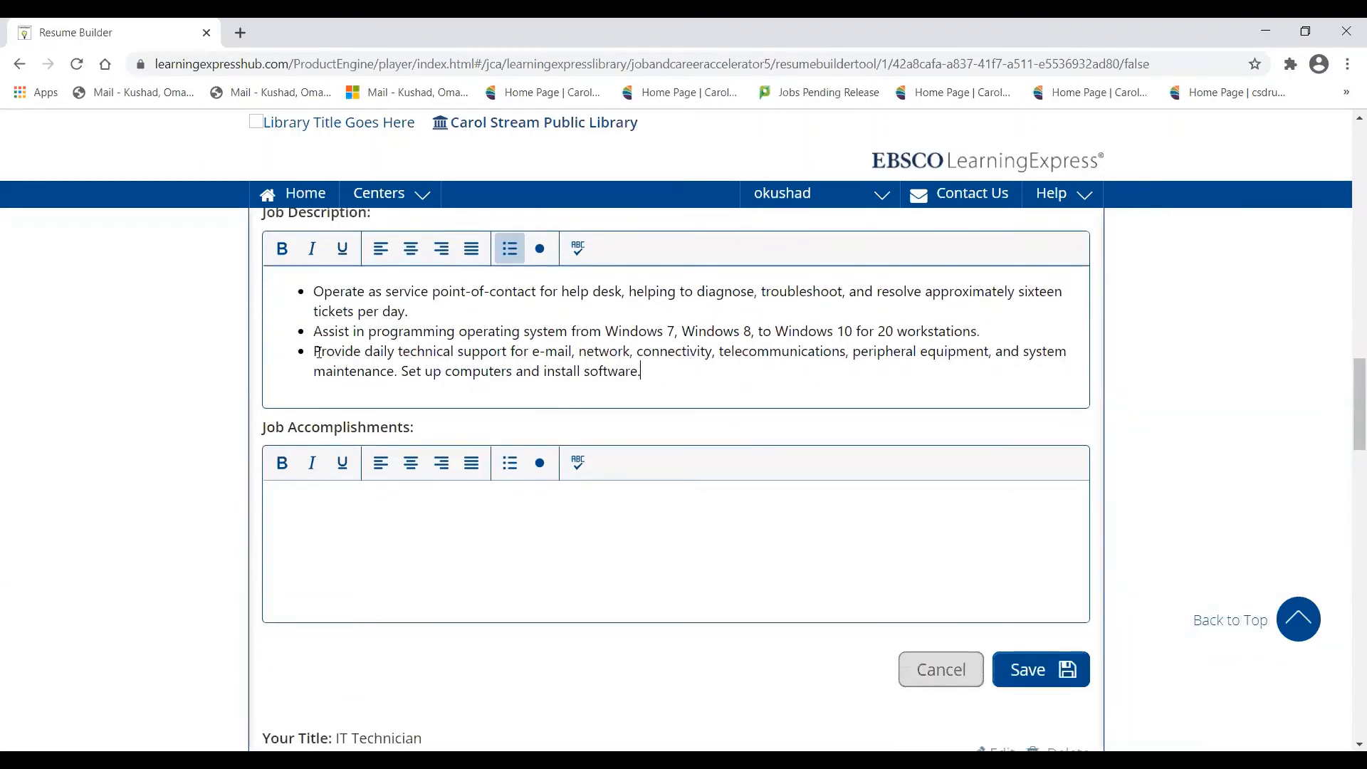
pyautogui.click(1041, 669)
# Step: Scroll through the saved Experience entries and the Entry-Level IT Technician sample, then back to the Resume Builder header
pyautogui.scroll(-6, 1120, 519)
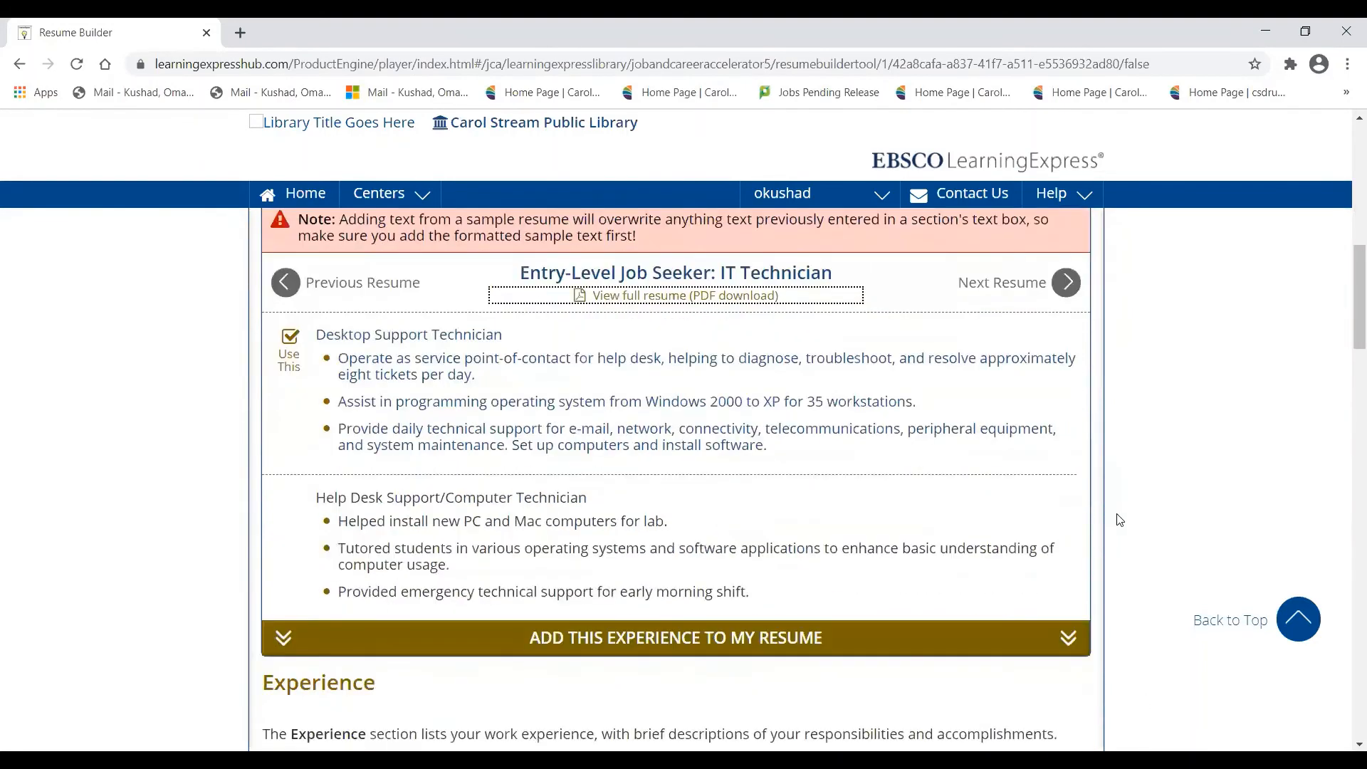
pyautogui.scroll(-11, 1118, 520)
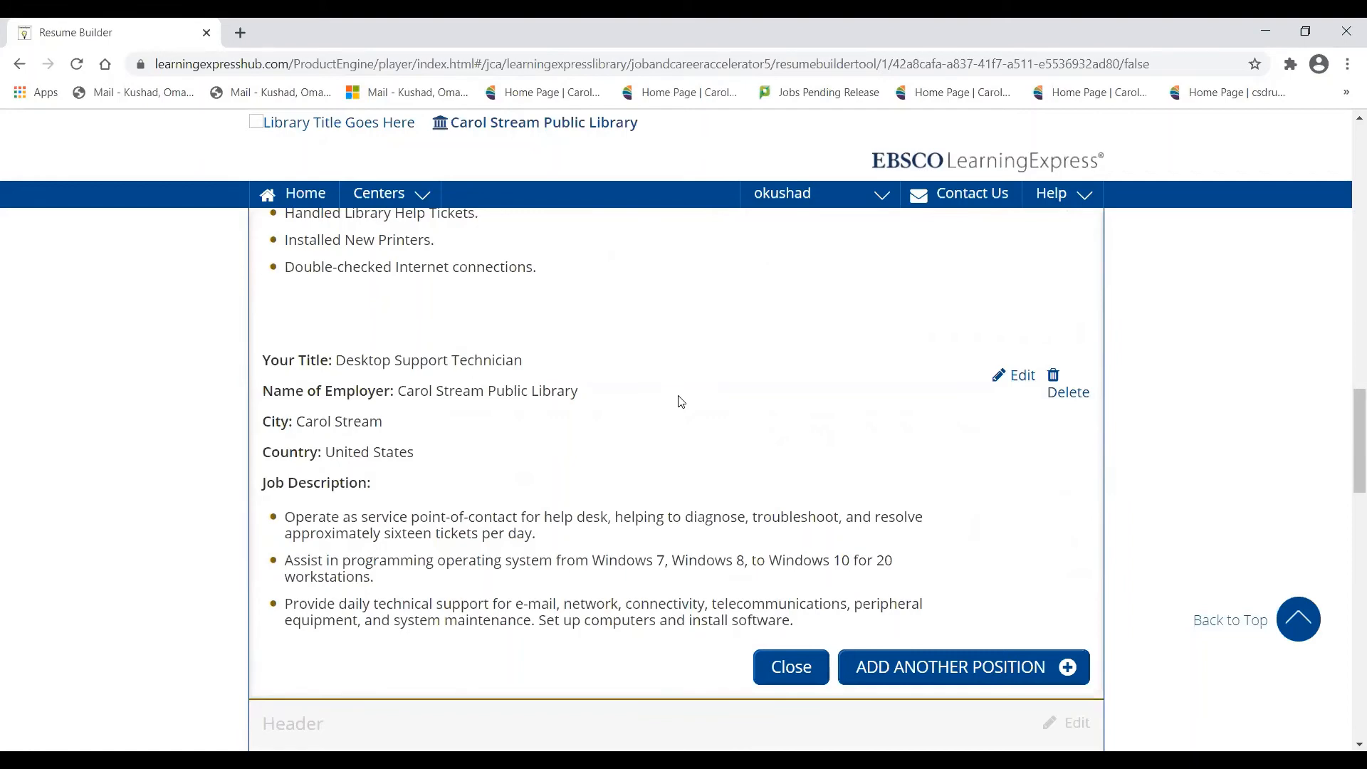
pyautogui.scroll(10, 682, 402)
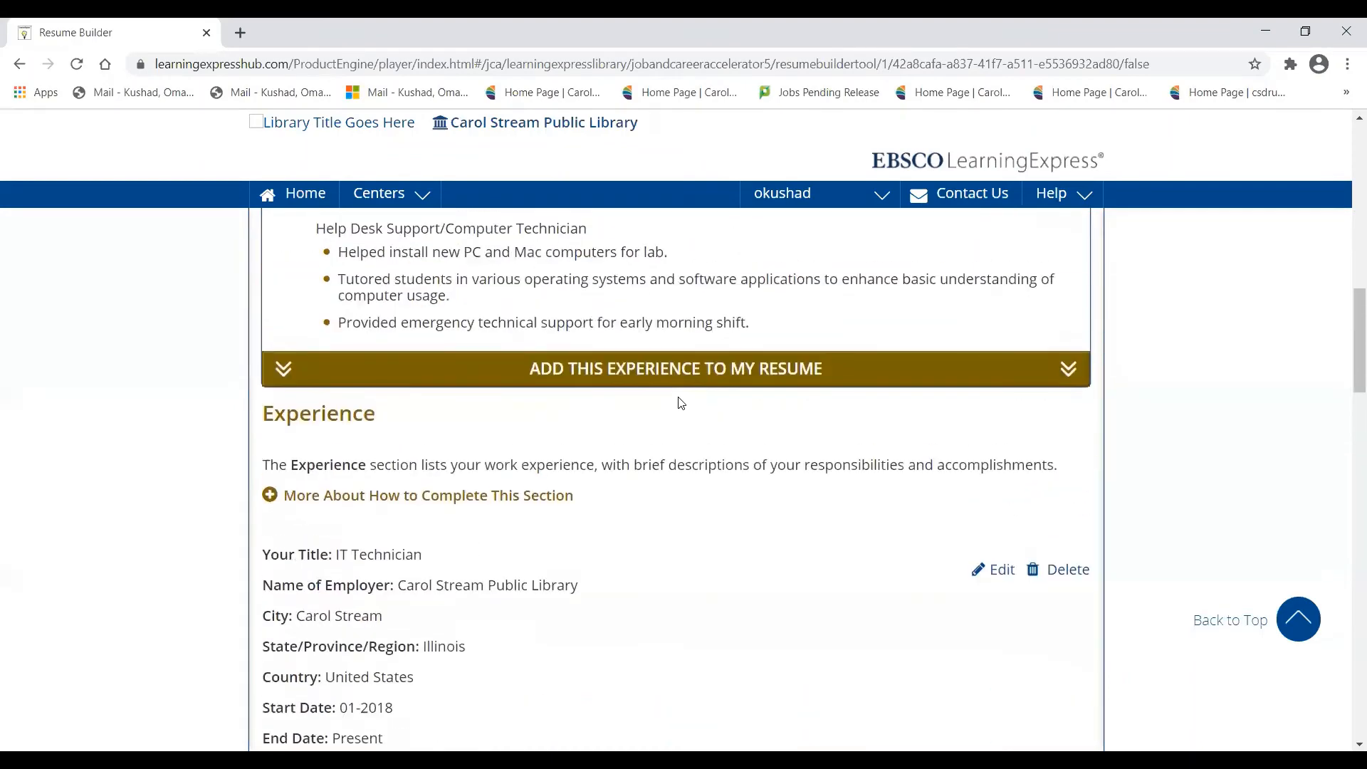
pyautogui.scroll(3, 680, 412)
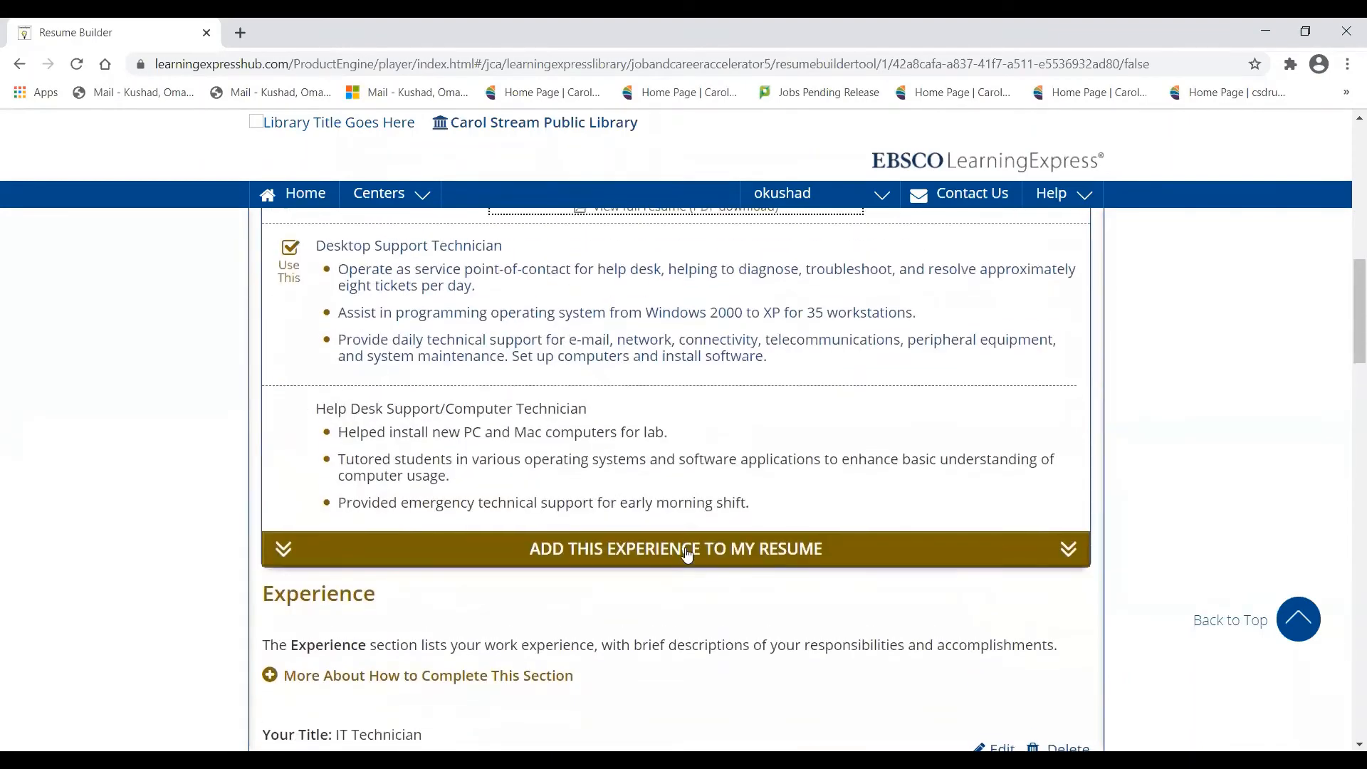
pyautogui.scroll(2, 688, 517)
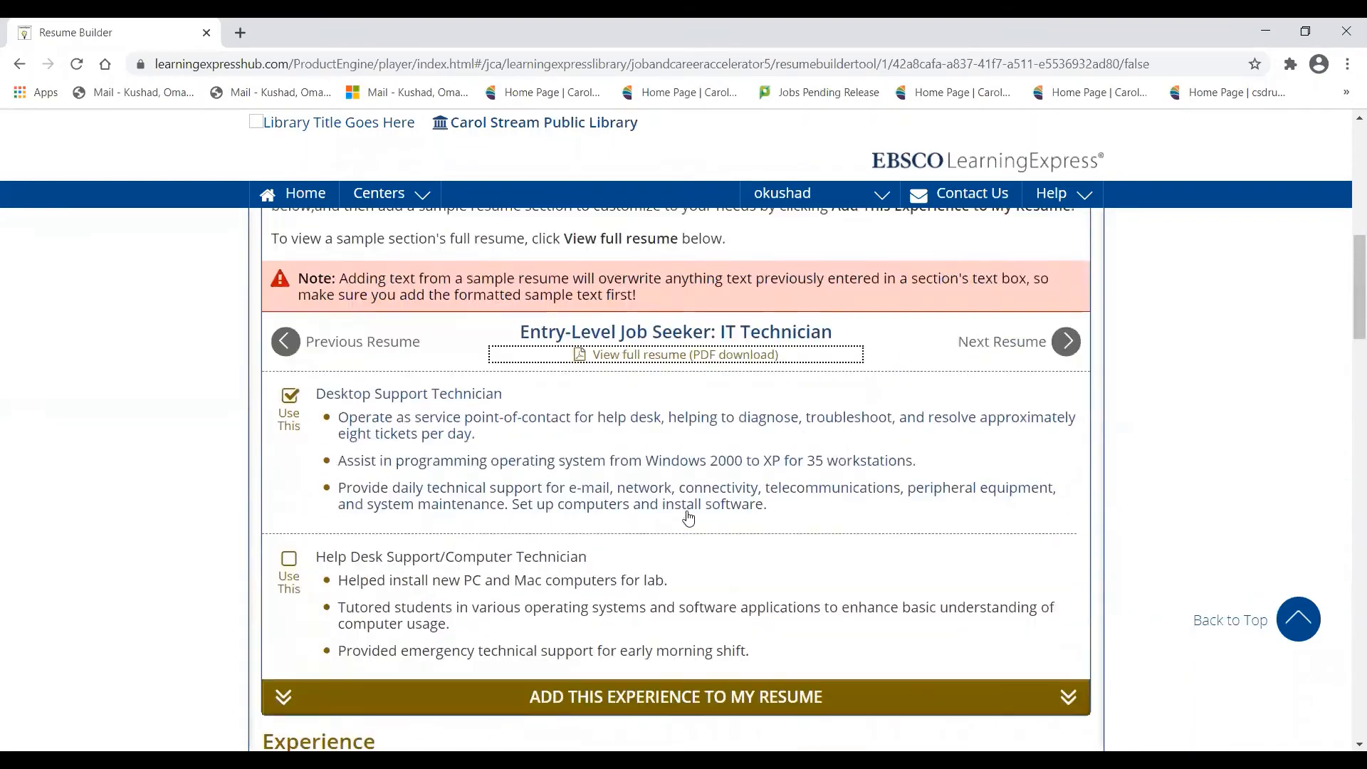
pyautogui.scroll(2, 688, 518)
pyautogui.scroll(-2, 576, 458)
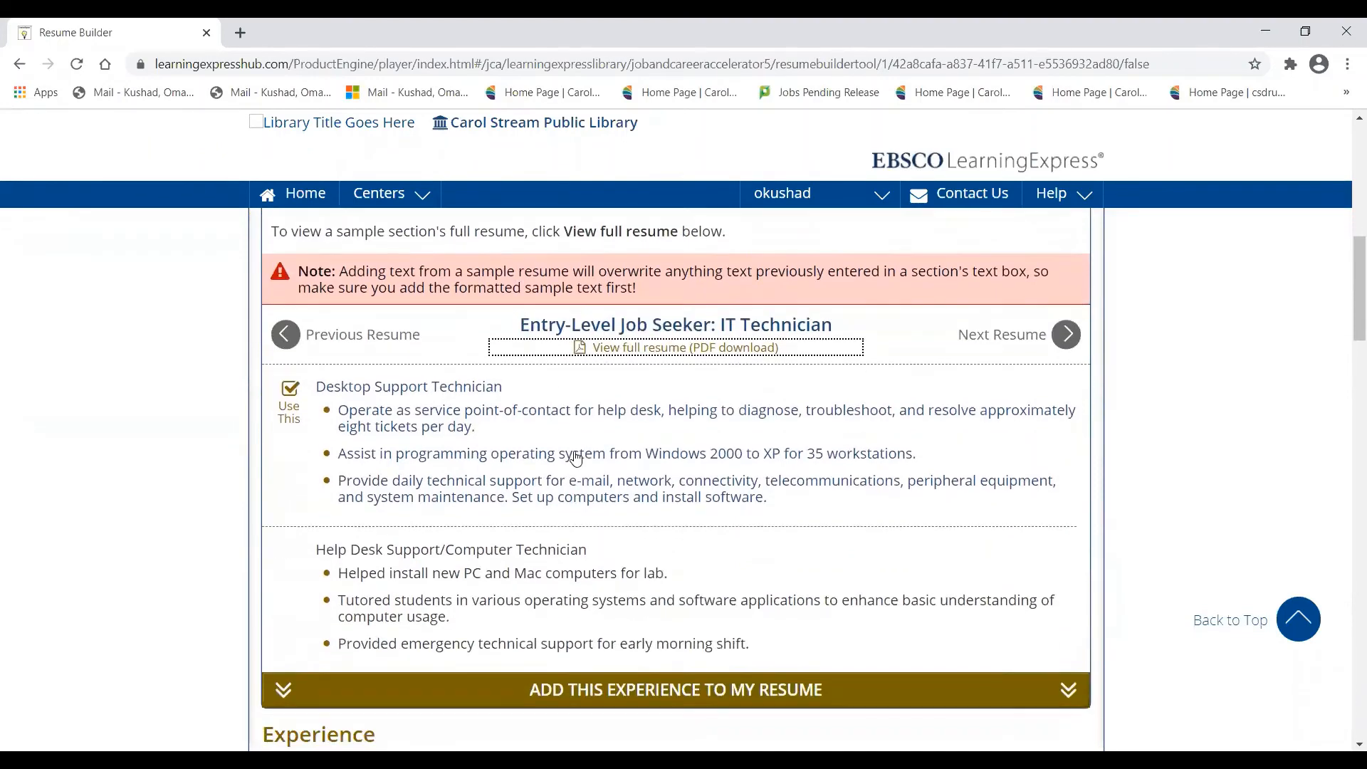
pyautogui.scroll(-3, 577, 458)
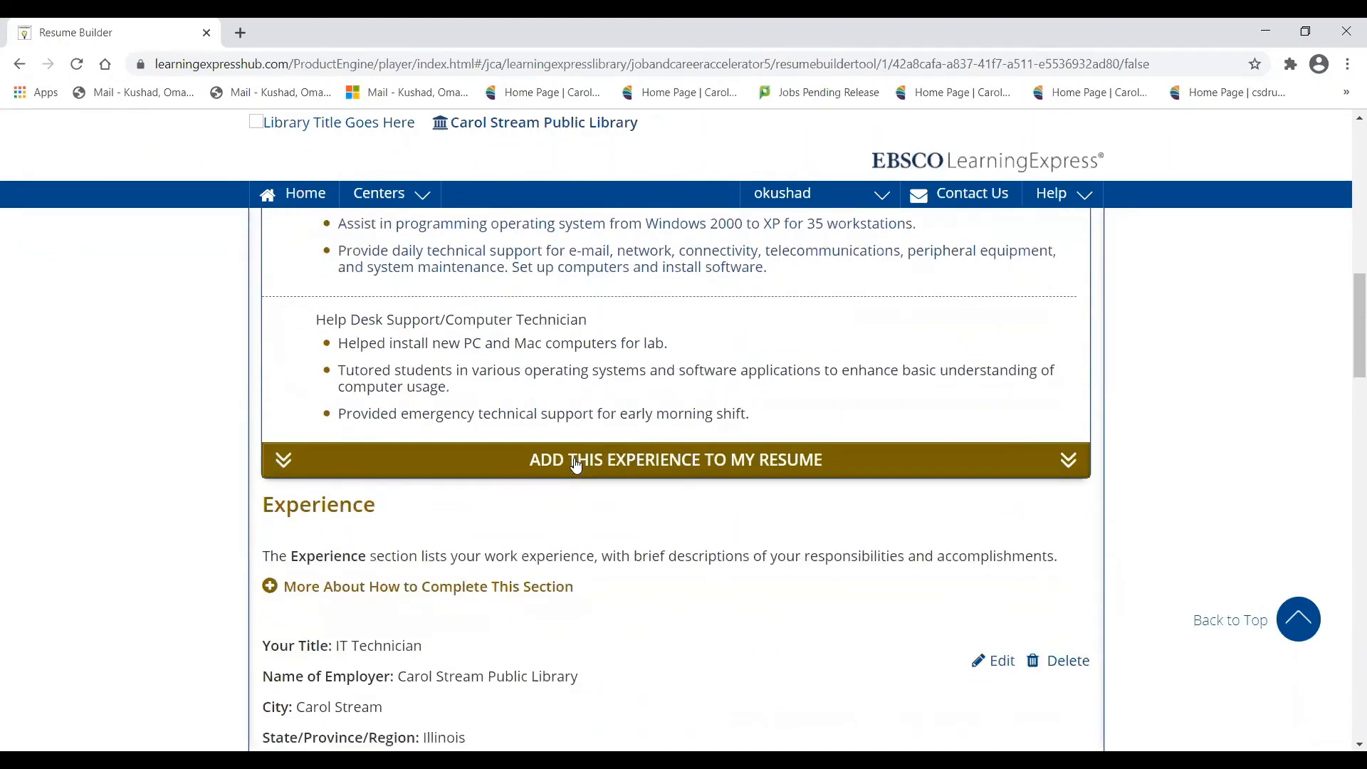
pyautogui.scroll(3, 585, 434)
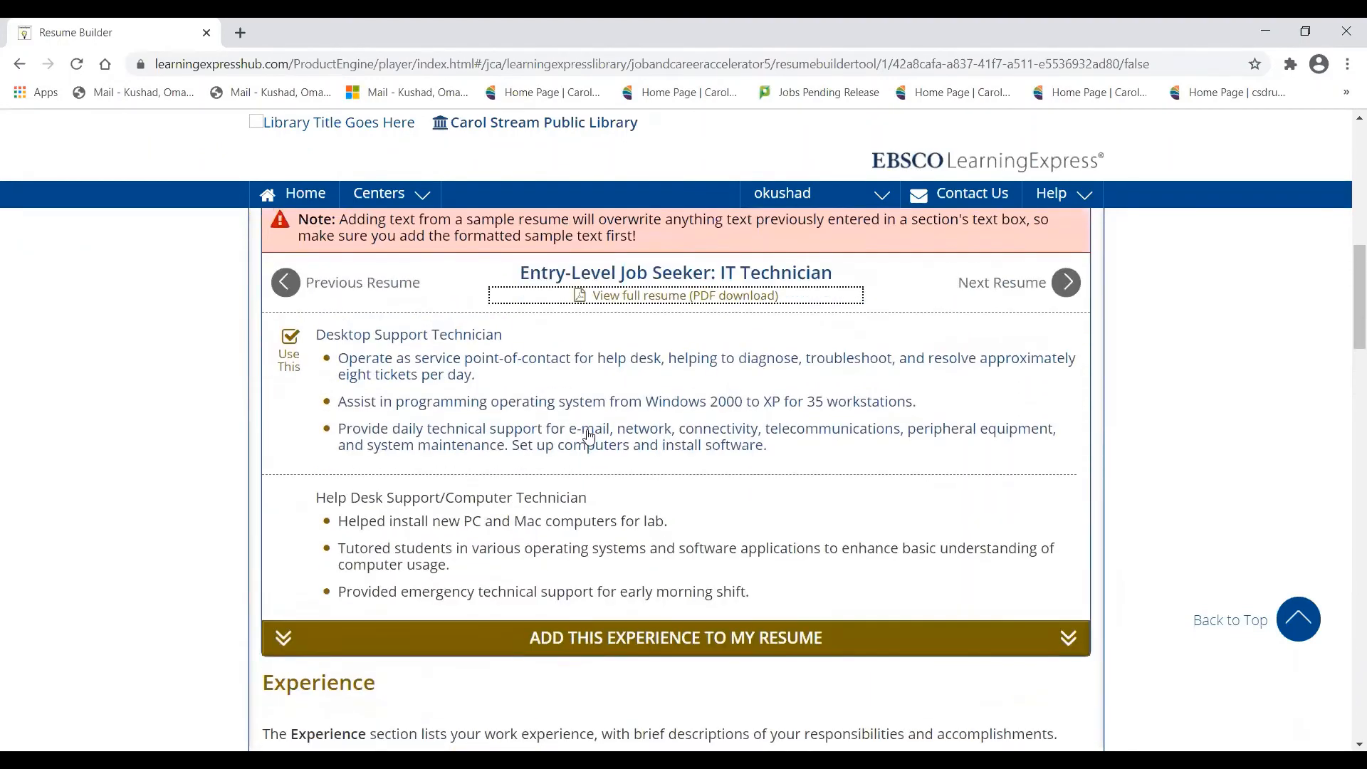
pyautogui.scroll(-5, 588, 436)
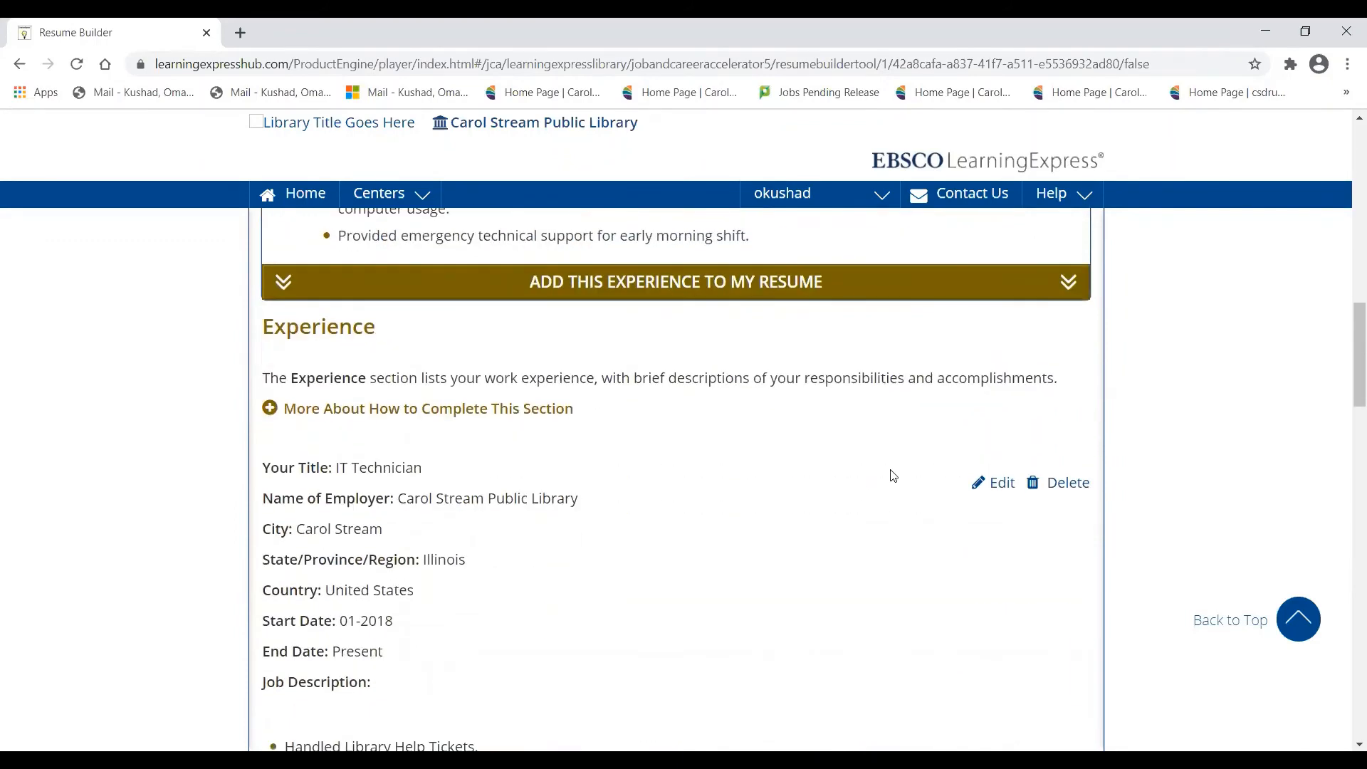
pyautogui.scroll(5, 893, 476)
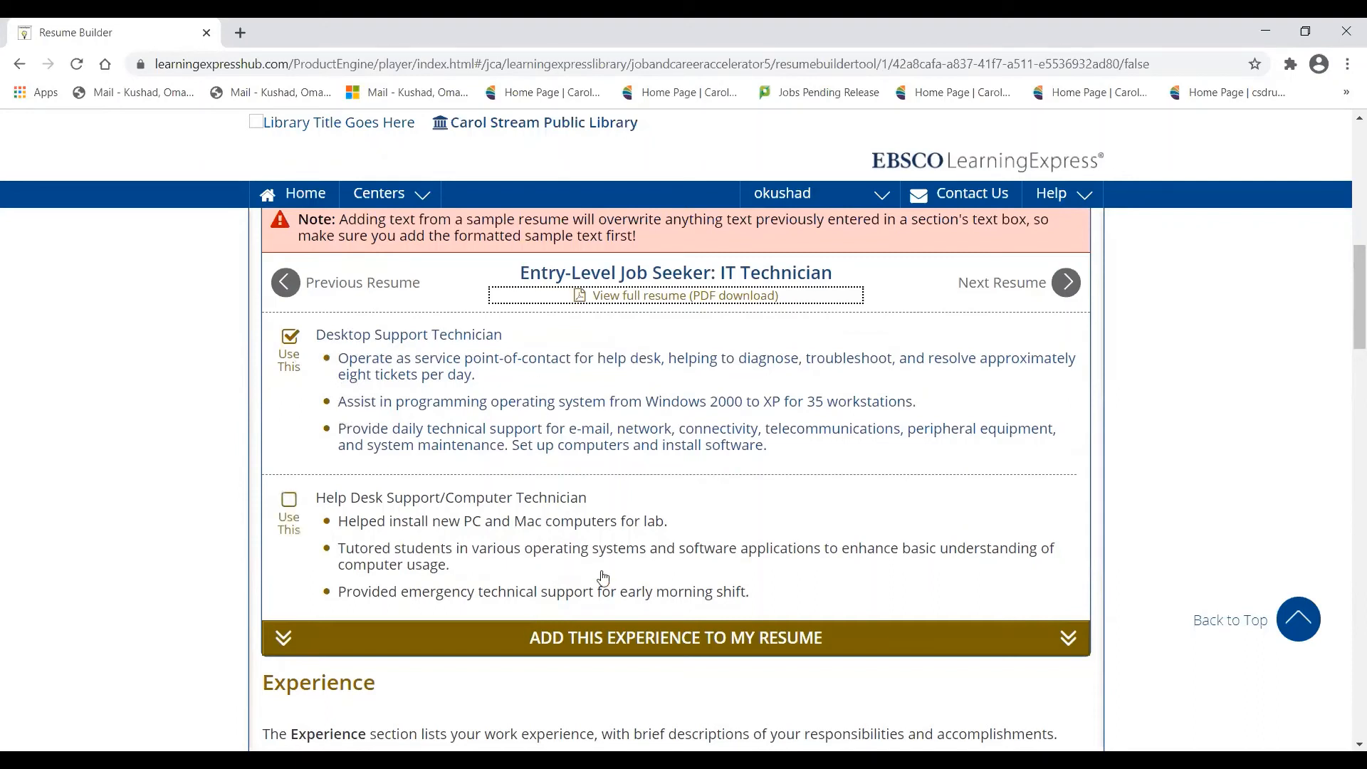
pyautogui.click(622, 639)
pyautogui.scroll(1, 416, 441)
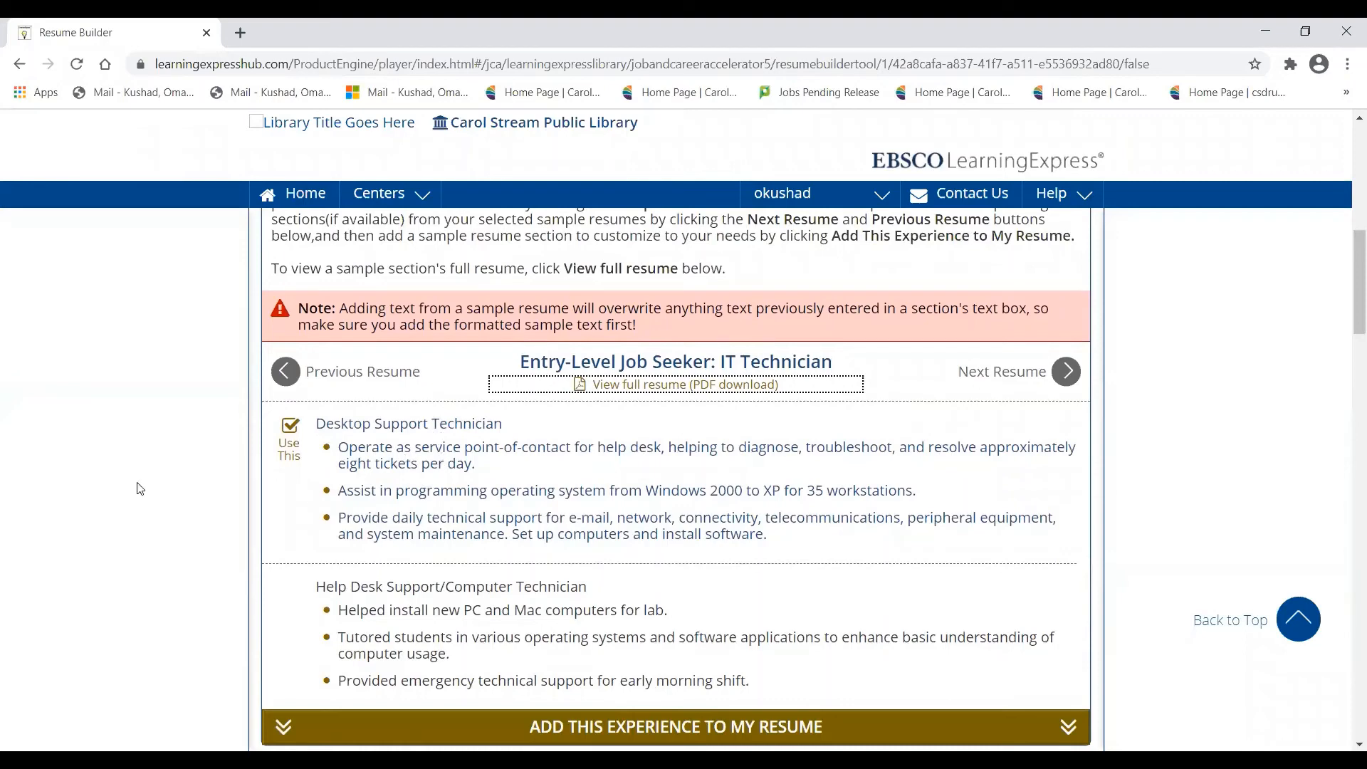
pyautogui.scroll(1, 142, 474)
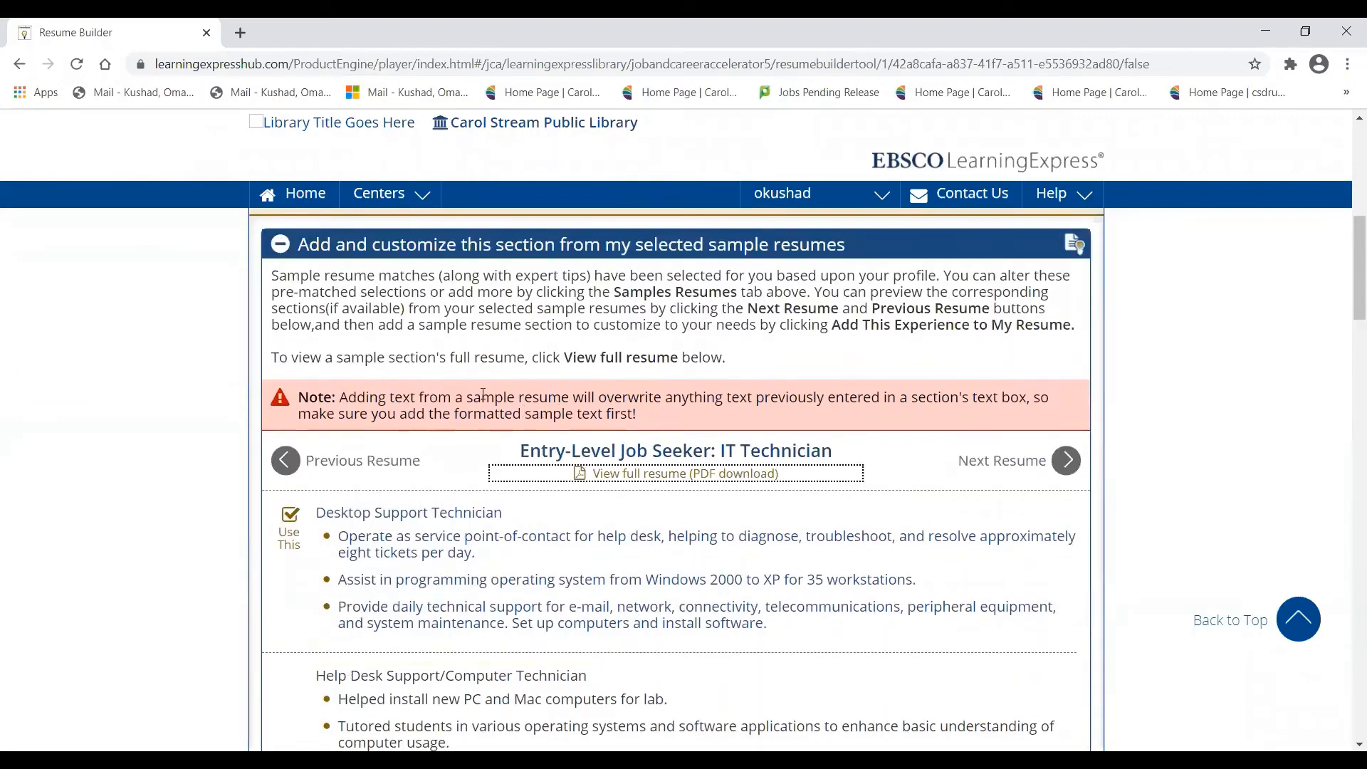
pyautogui.scroll(4, 214, 458)
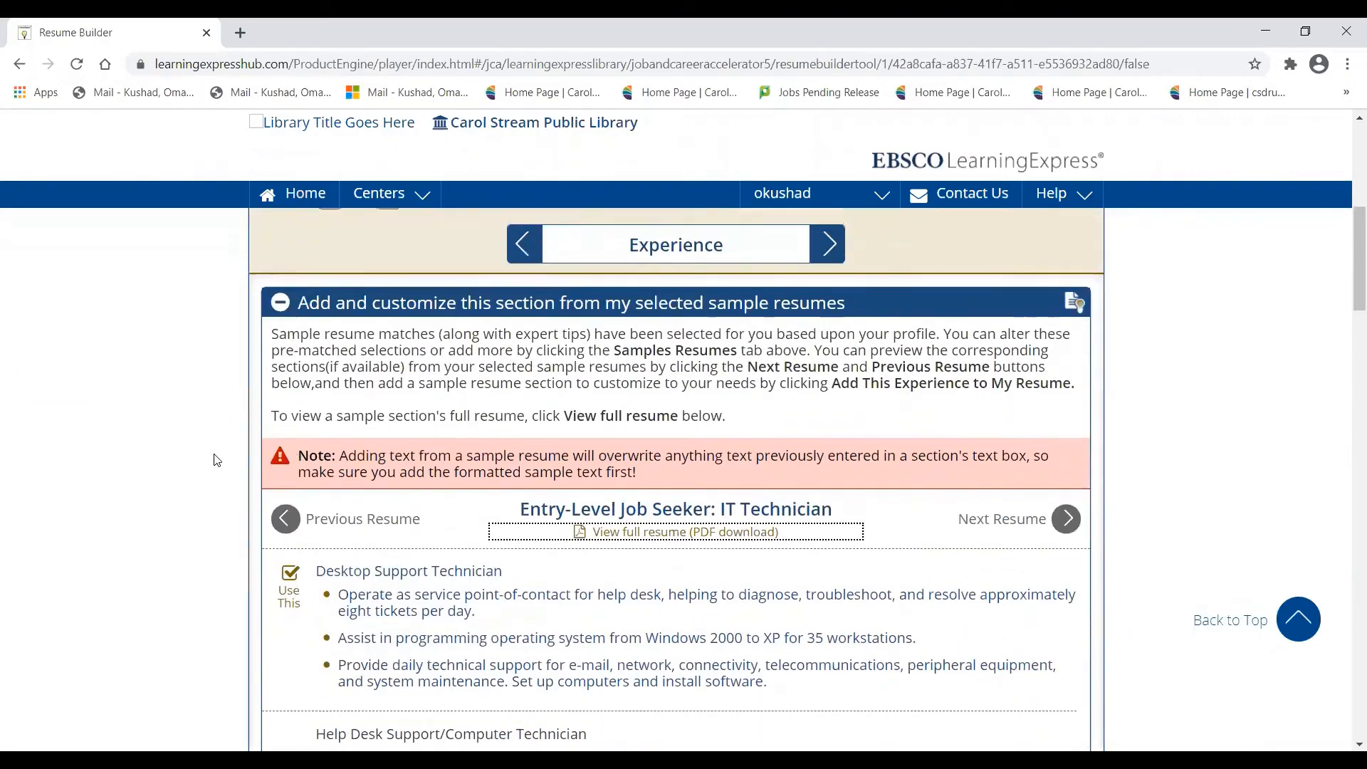
pyautogui.scroll(1, 217, 459)
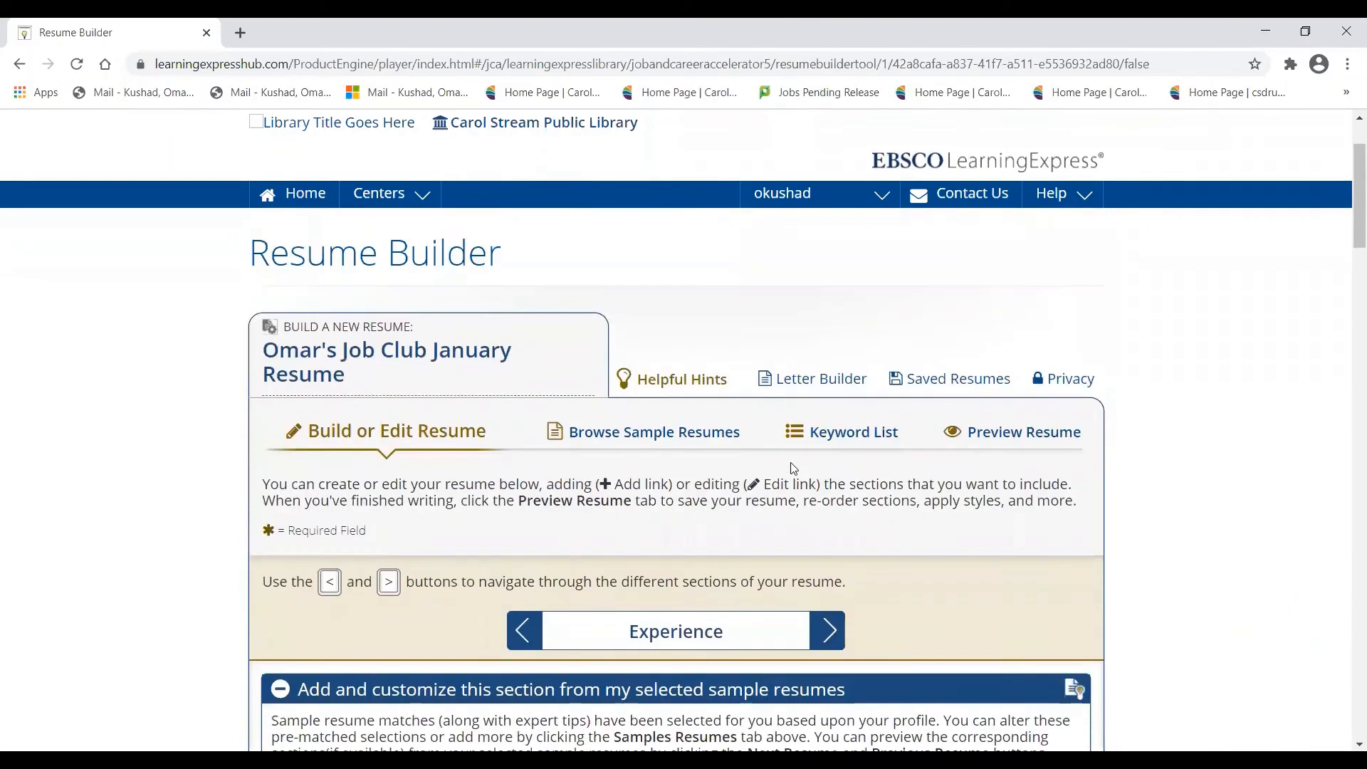
# Step: Open the Keyword List, browse the Interpersonal Skills action words, then collapse that table again
pyautogui.click(842, 443)
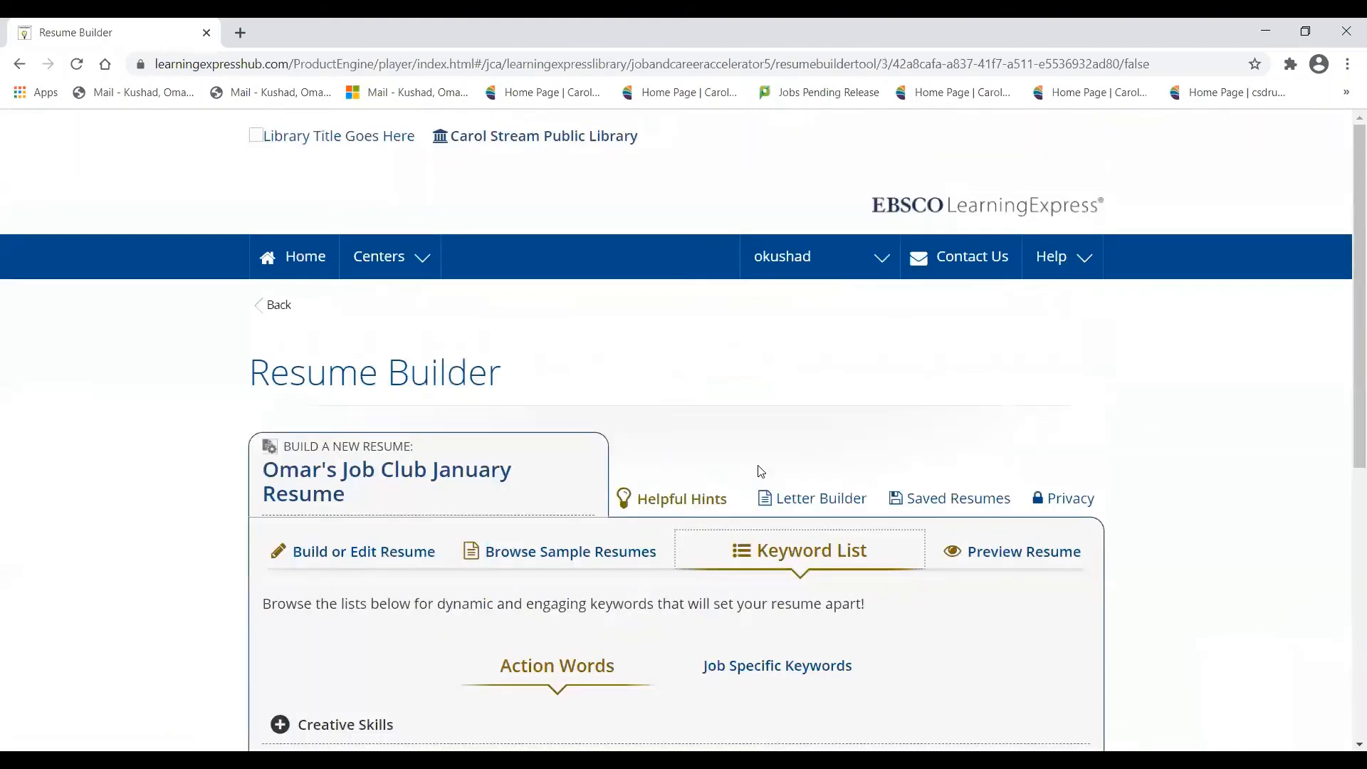
pyautogui.scroll(-5, 709, 473)
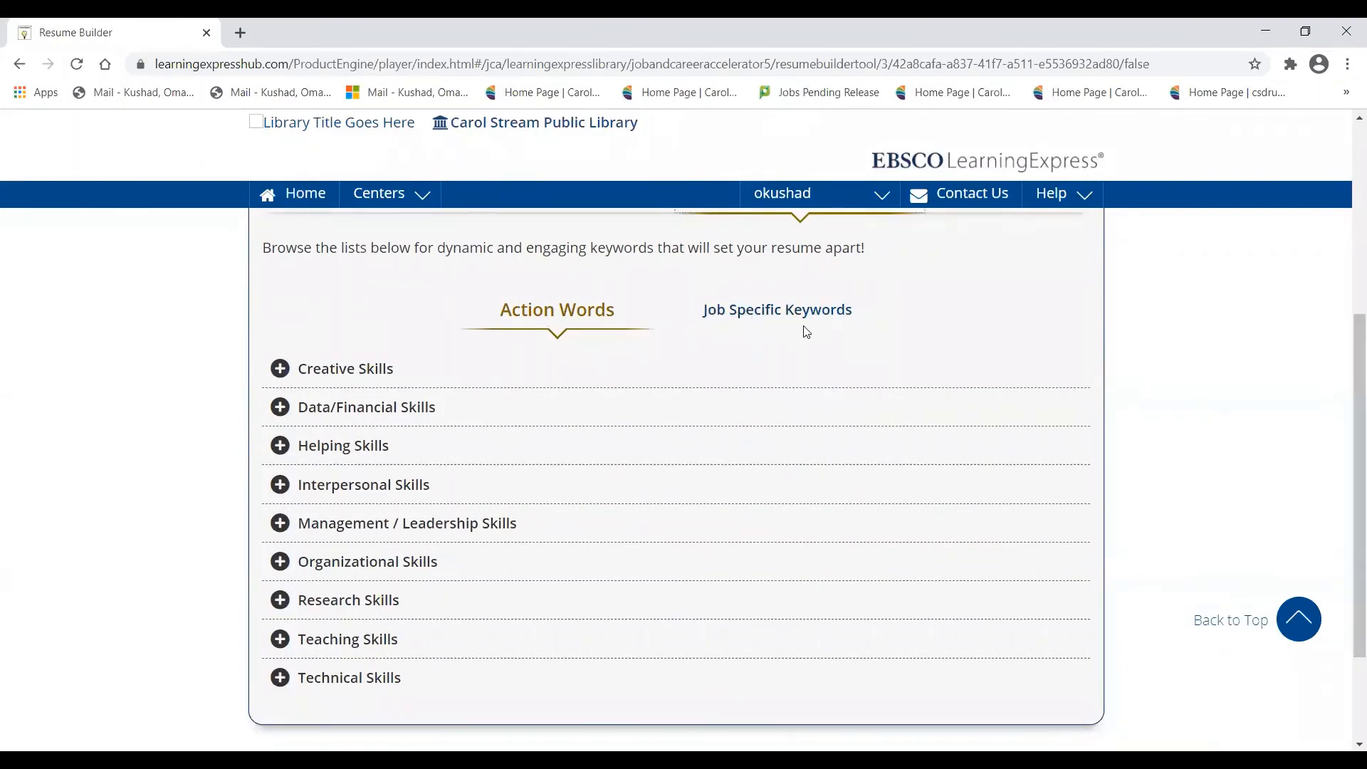
pyautogui.click(381, 485)
pyautogui.scroll(-2, 451, 540)
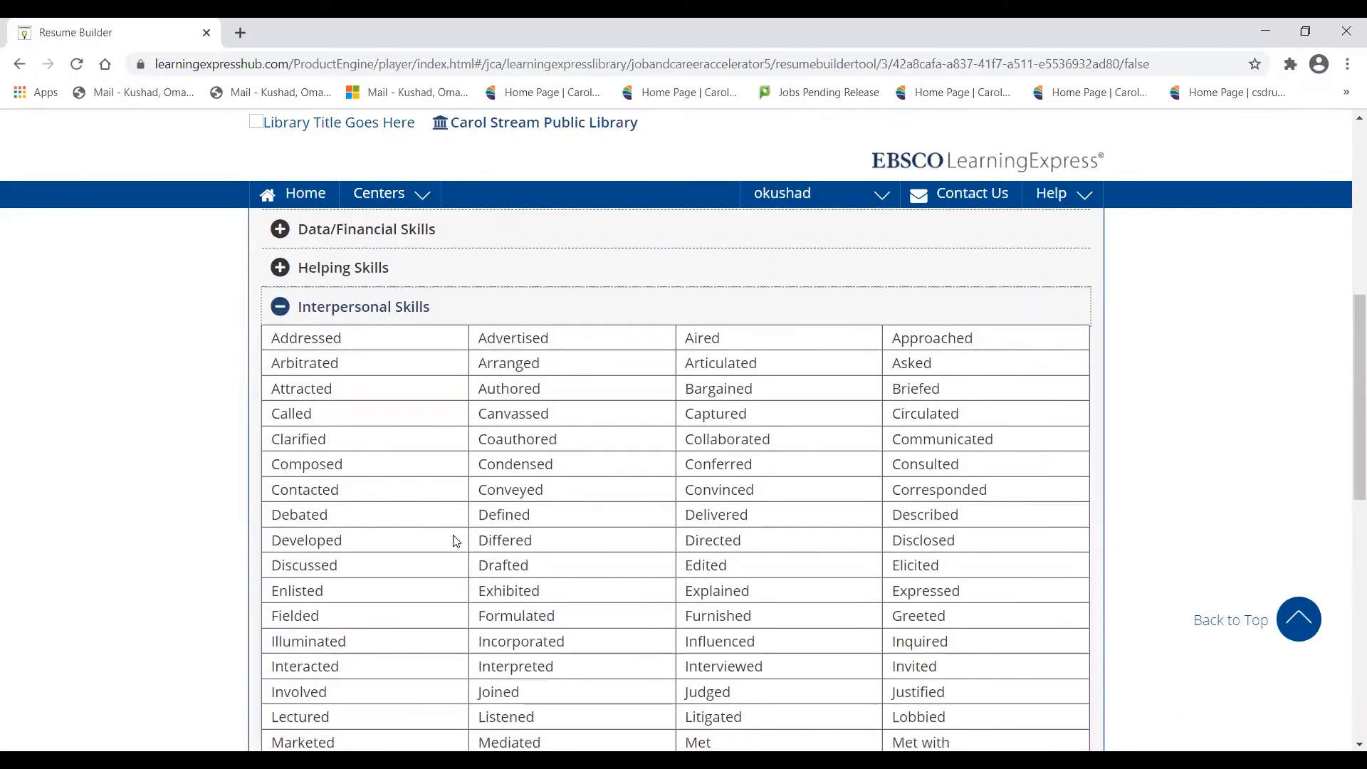
pyautogui.scroll(-1, 456, 541)
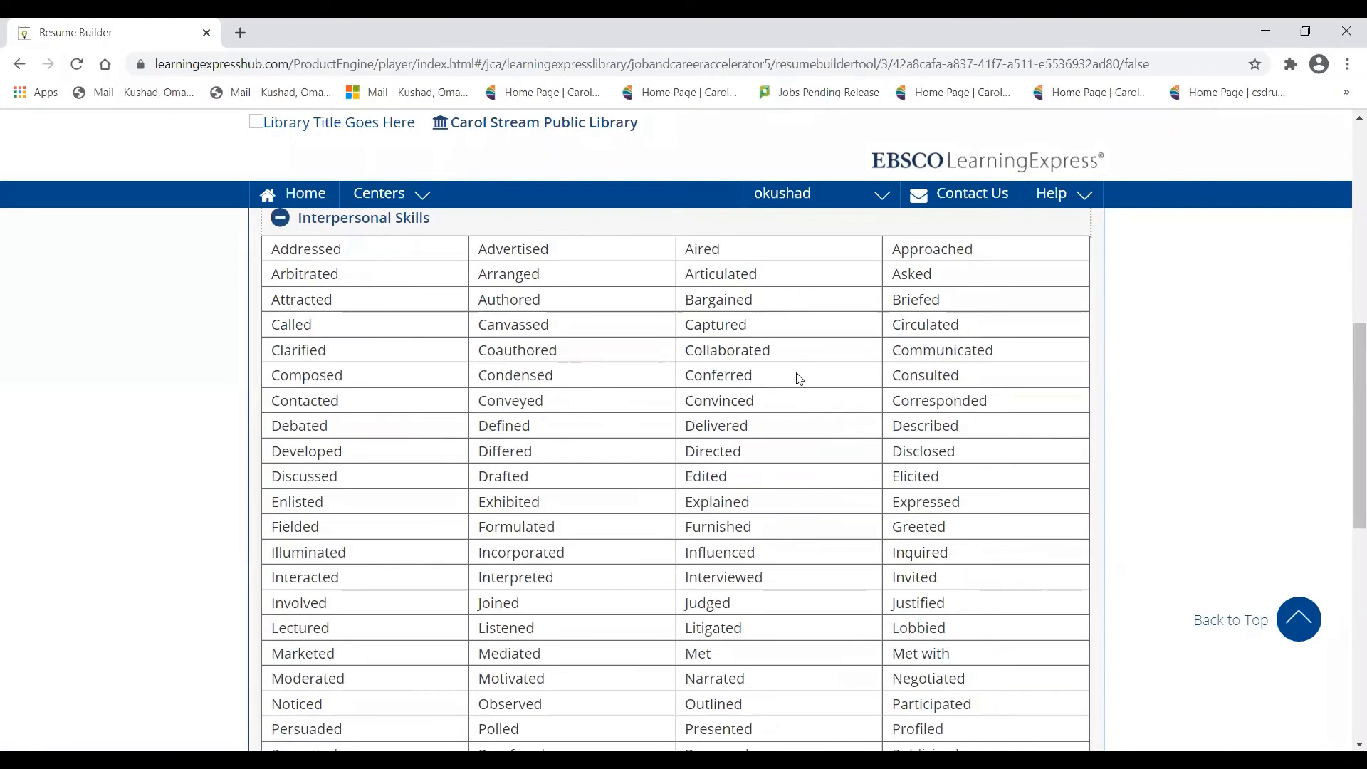
pyautogui.scroll(3, 798, 377)
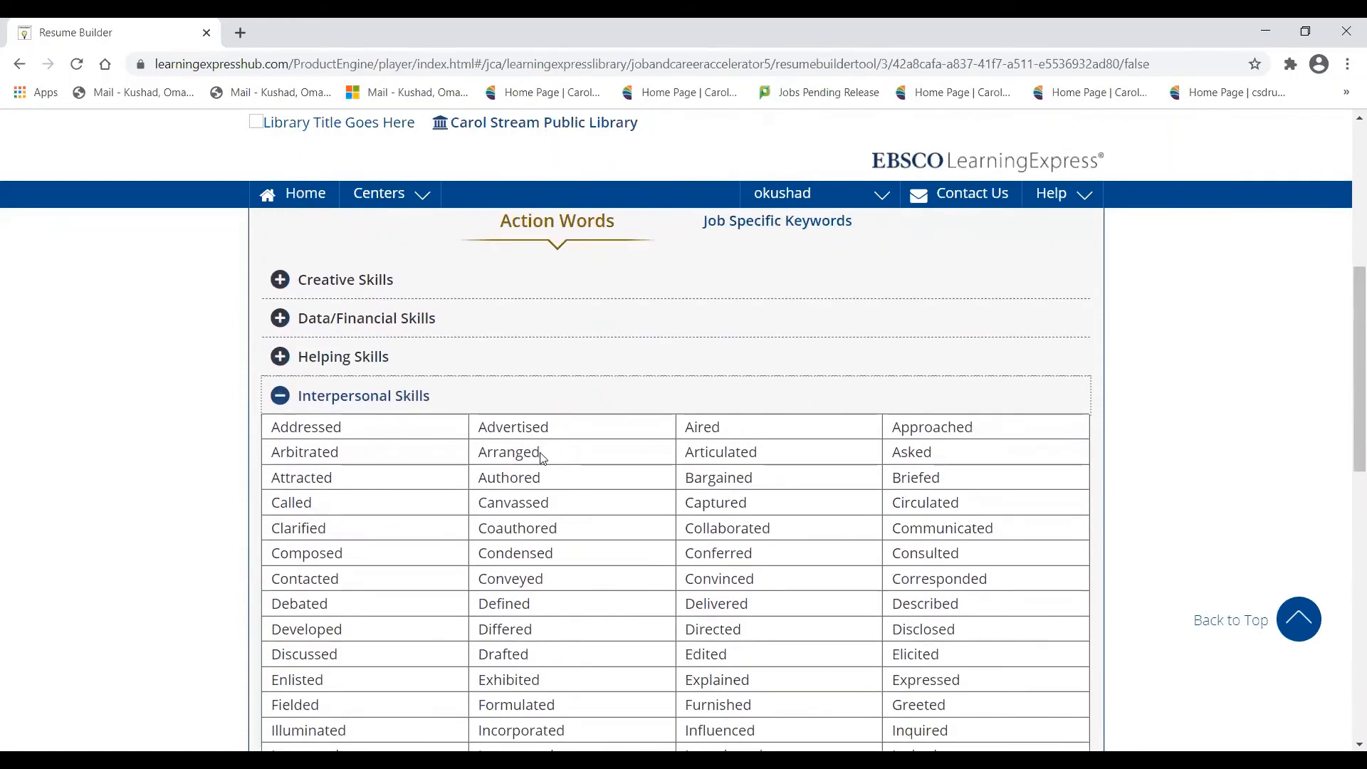
pyautogui.moveTo(541, 453); pyautogui.dragTo(474, 453)
pyautogui.click(586, 451)
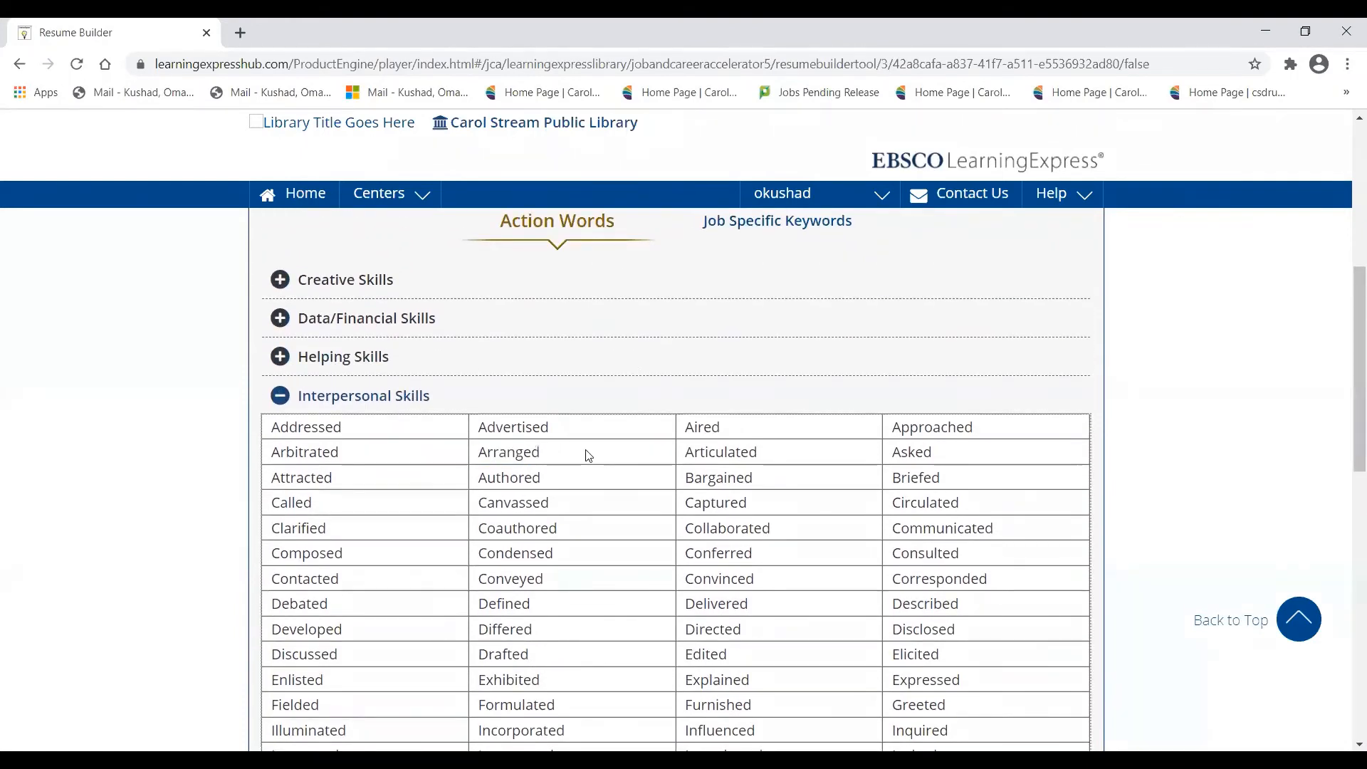
pyautogui.scroll(1, 586, 451)
pyautogui.click(375, 494)
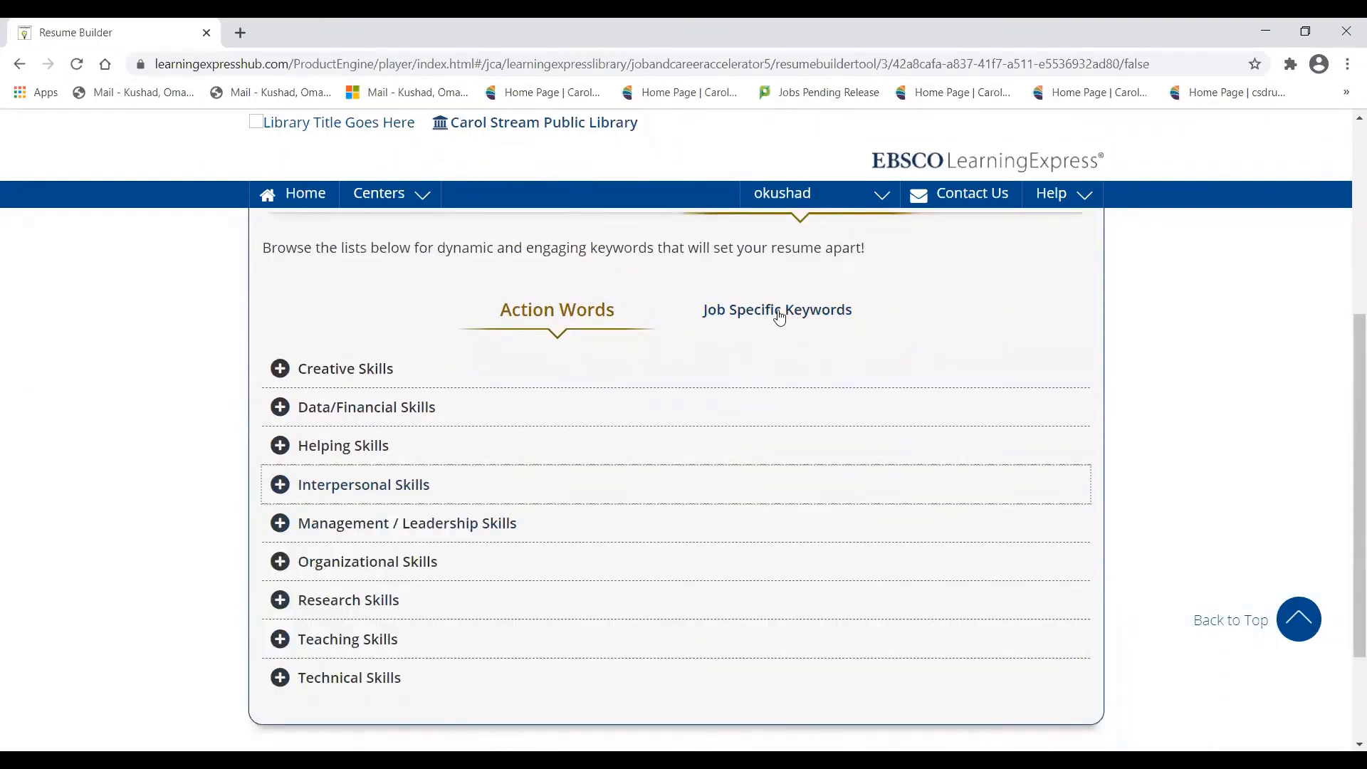
# Step: Switch to Job Specific Keywords and browse Technology's Computer Operations terms, then return to the top
pyautogui.click(824, 314)
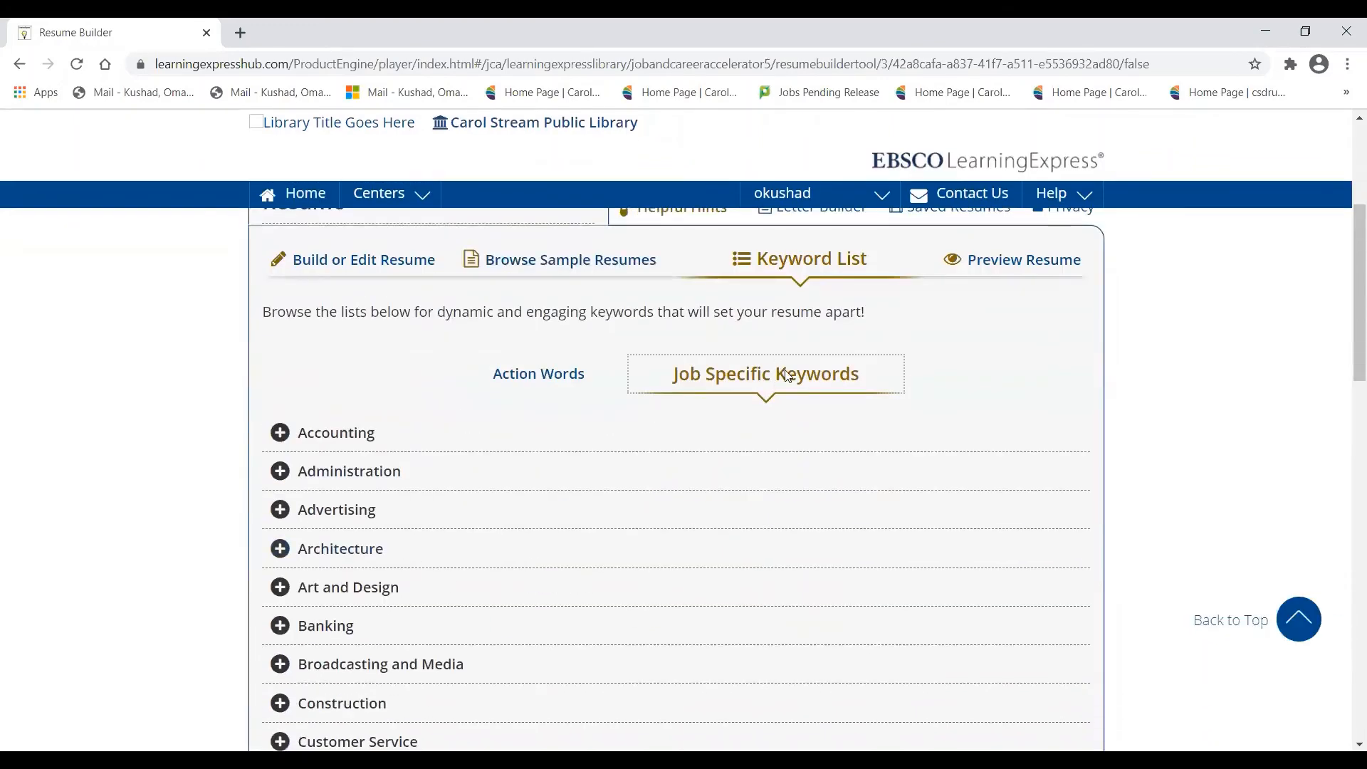
pyautogui.scroll(-2, 779, 385)
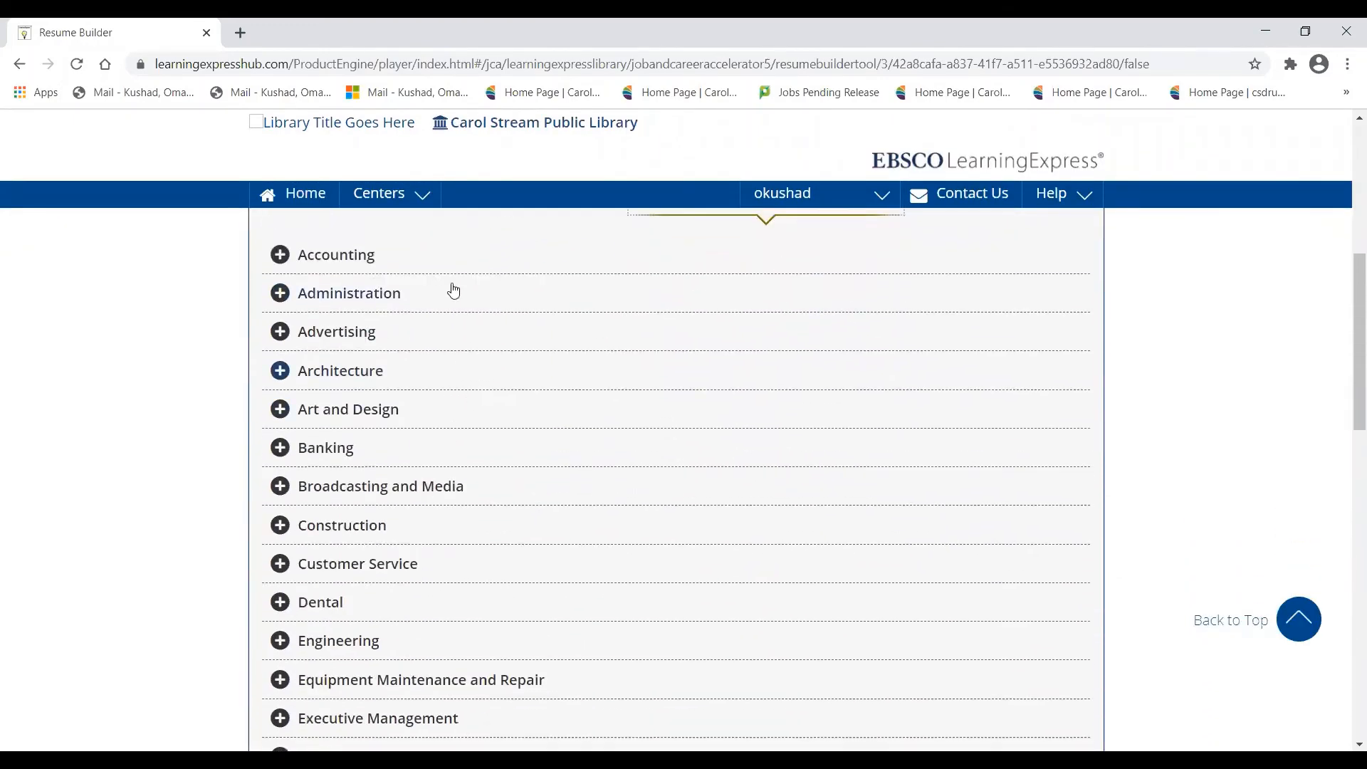
pyautogui.scroll(-3, 447, 500)
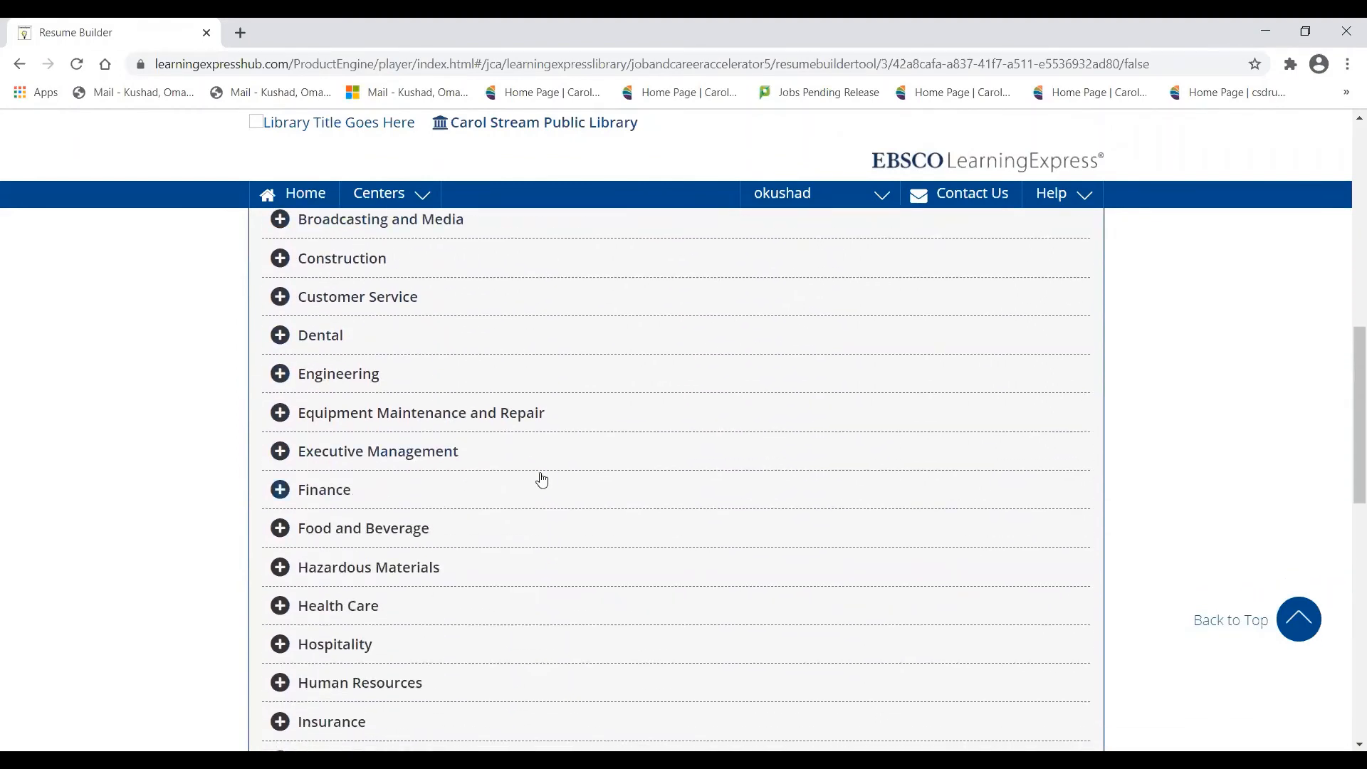
pyautogui.scroll(-5, 541, 479)
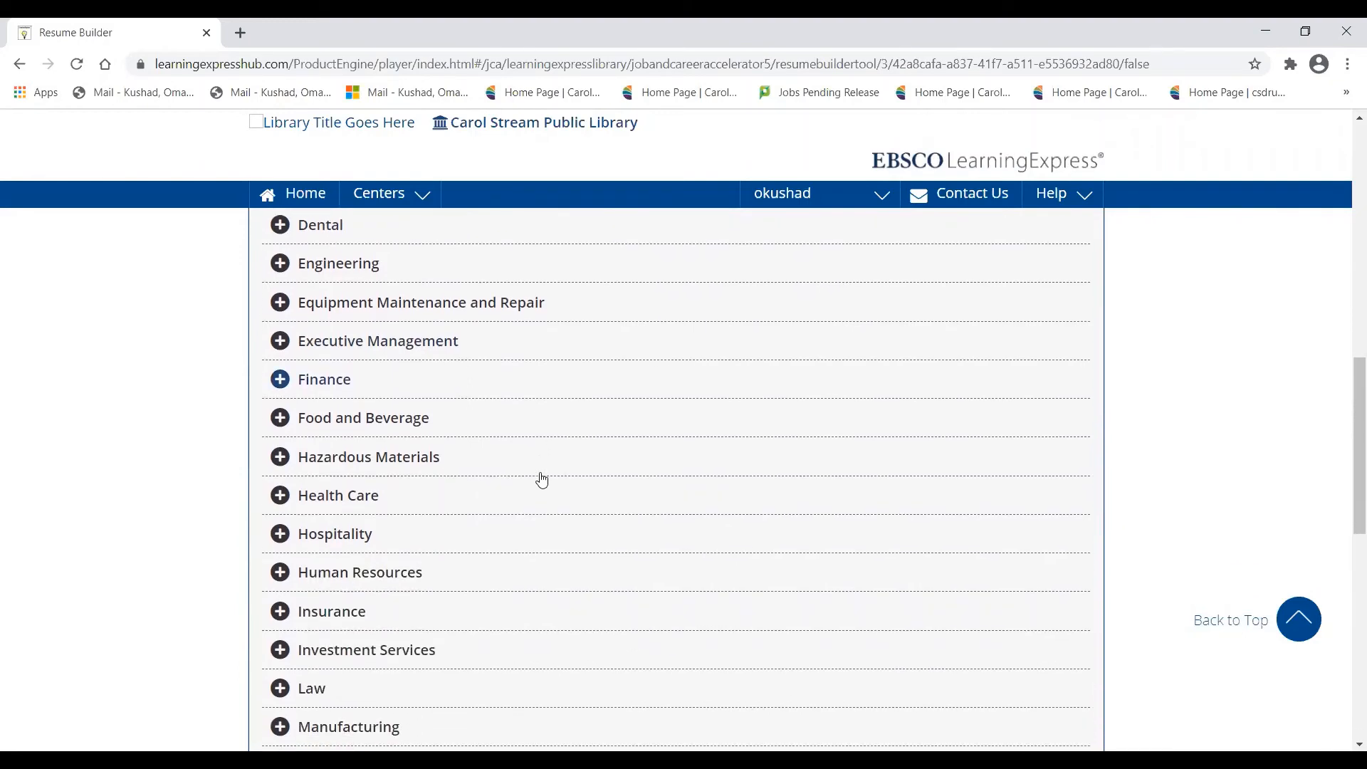
pyautogui.scroll(-4, 540, 479)
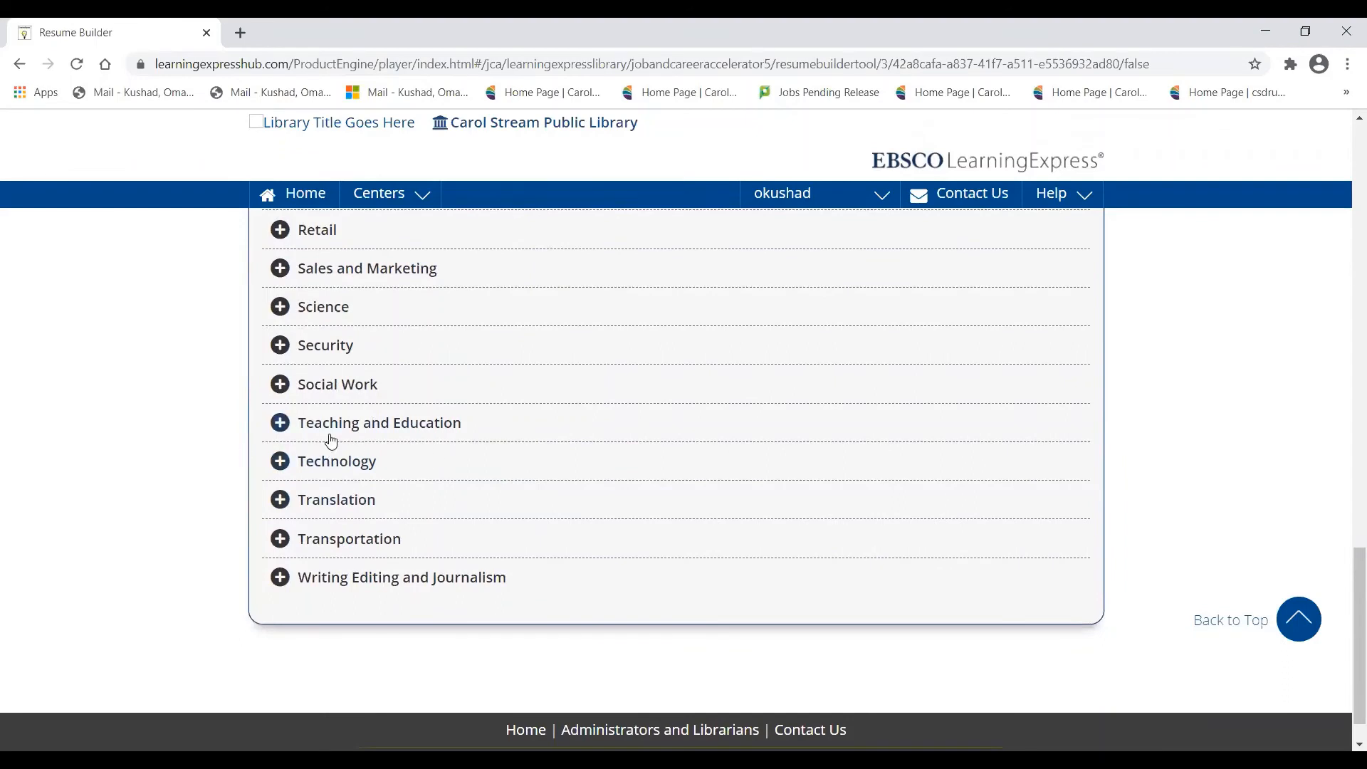
pyautogui.click(356, 461)
pyautogui.scroll(-2, 595, 530)
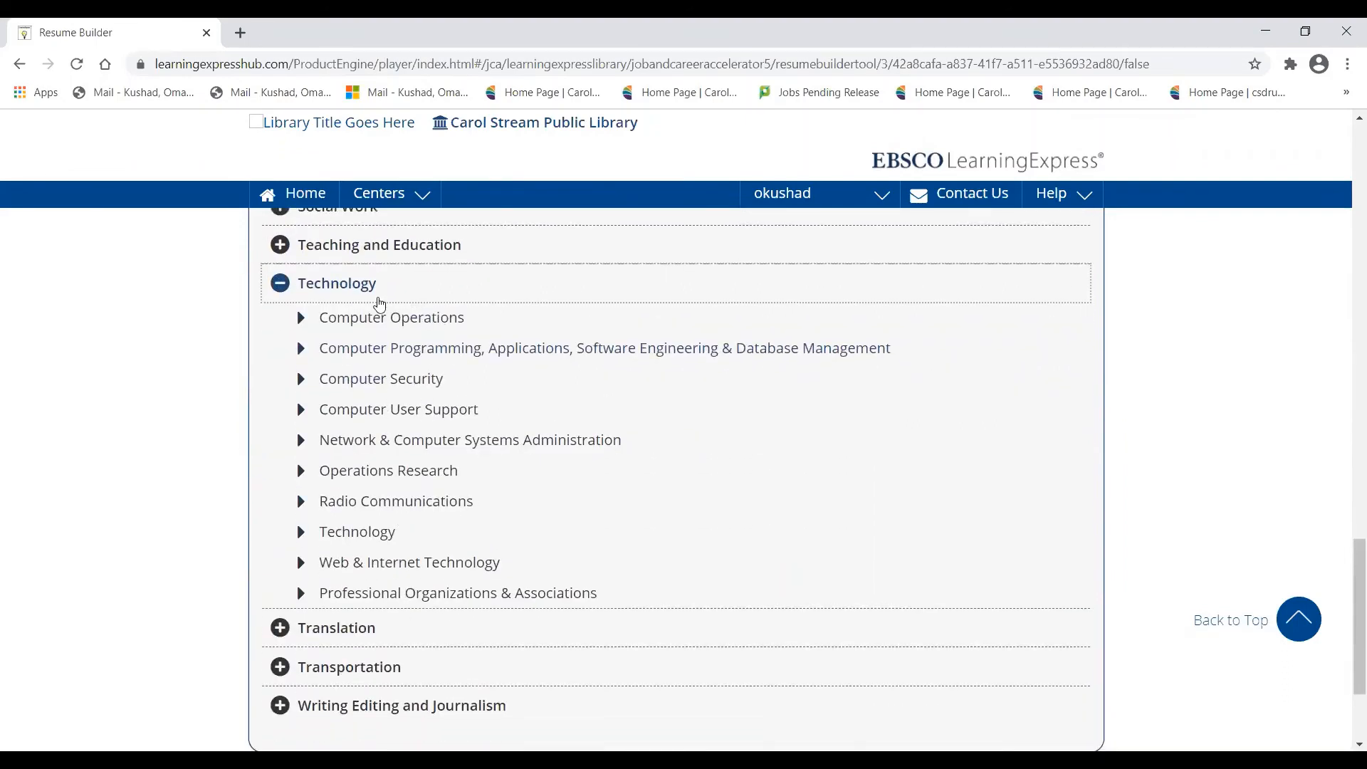
pyautogui.click(407, 320)
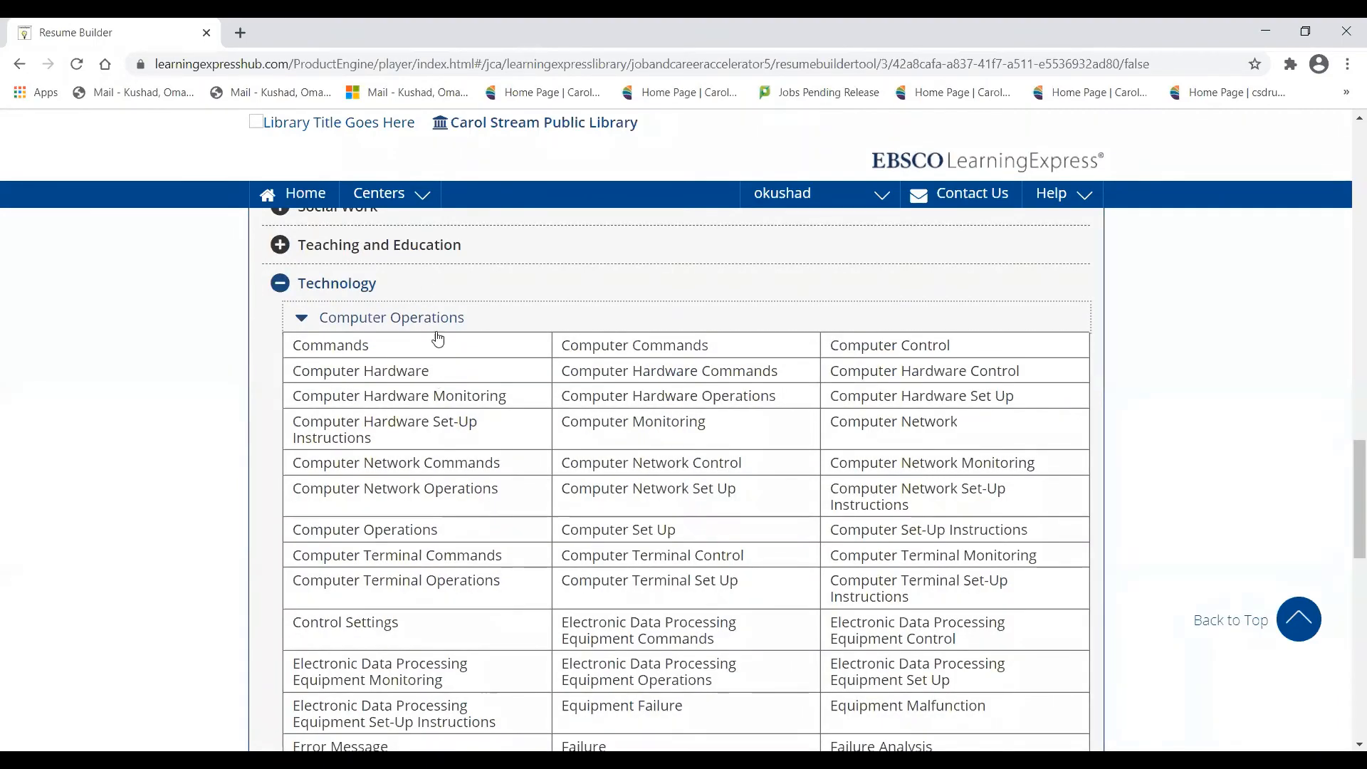
pyautogui.scroll(6, 479, 375)
pyautogui.scroll(15, 481, 375)
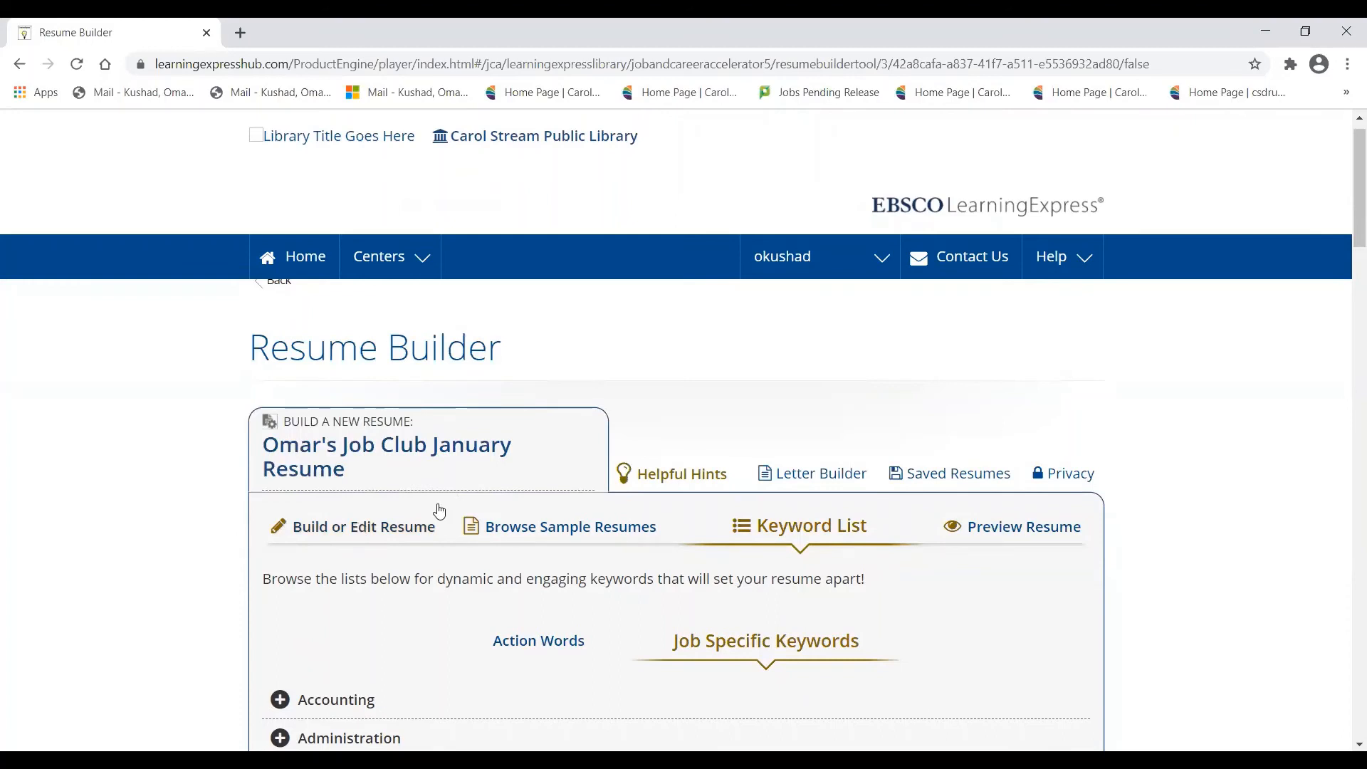
pyautogui.scroll(-1, 1123, 528)
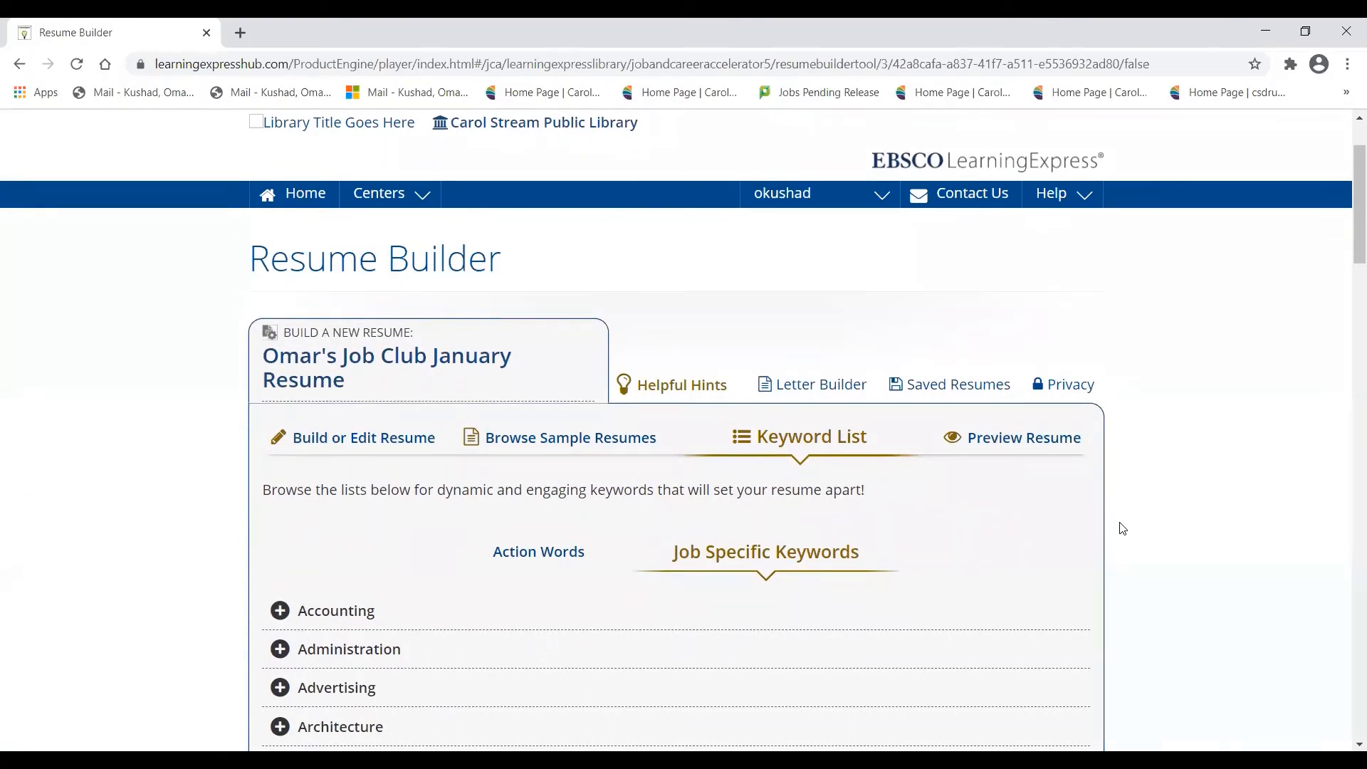
pyautogui.click(1014, 440)
pyautogui.scroll(-5, 1179, 440)
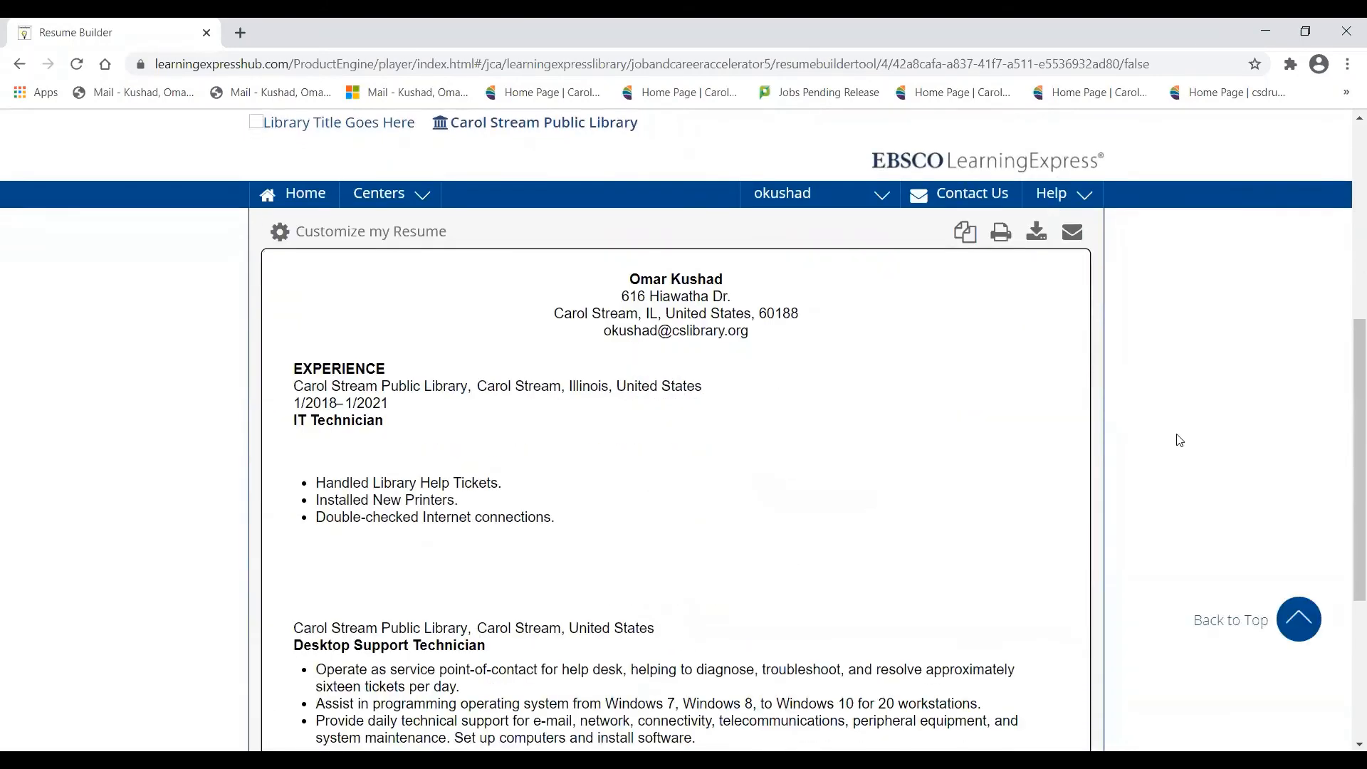
pyautogui.scroll(-4, 805, 388)
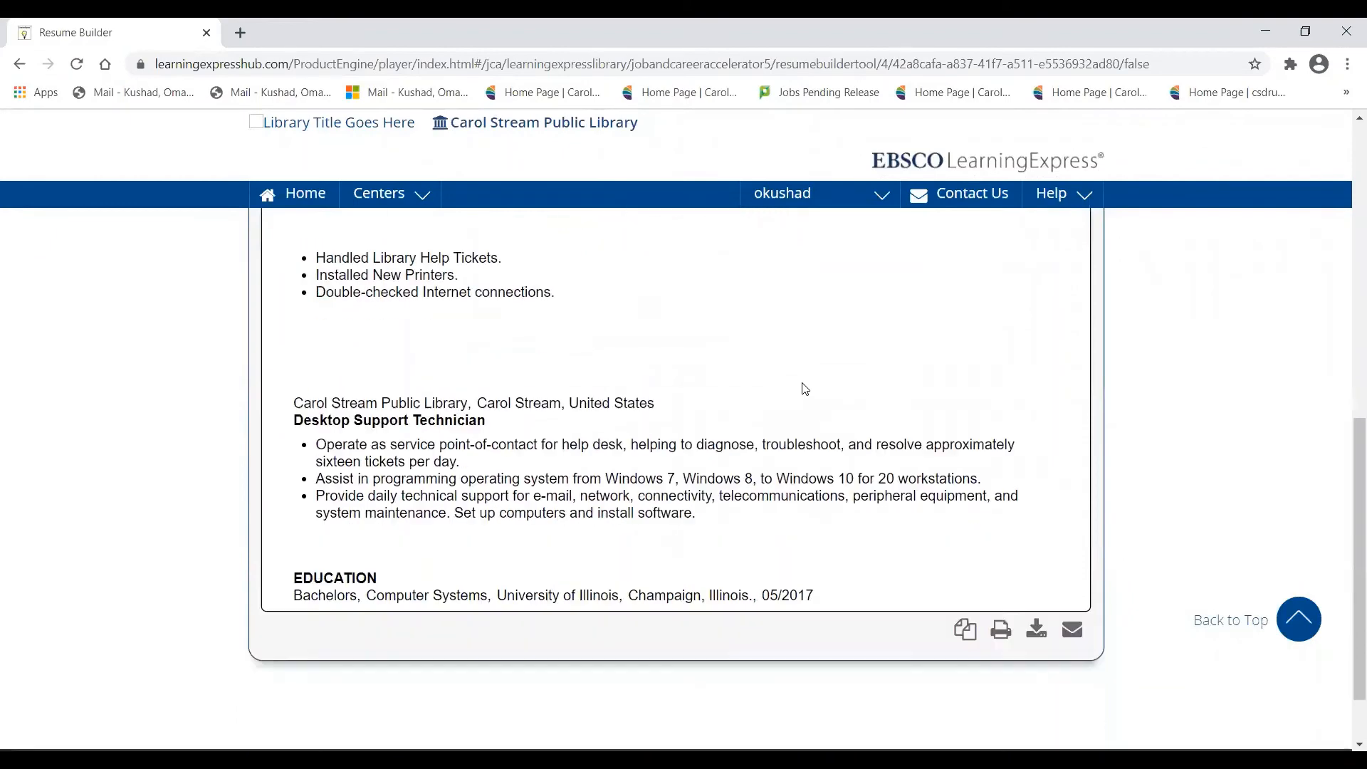
pyautogui.scroll(4, 804, 388)
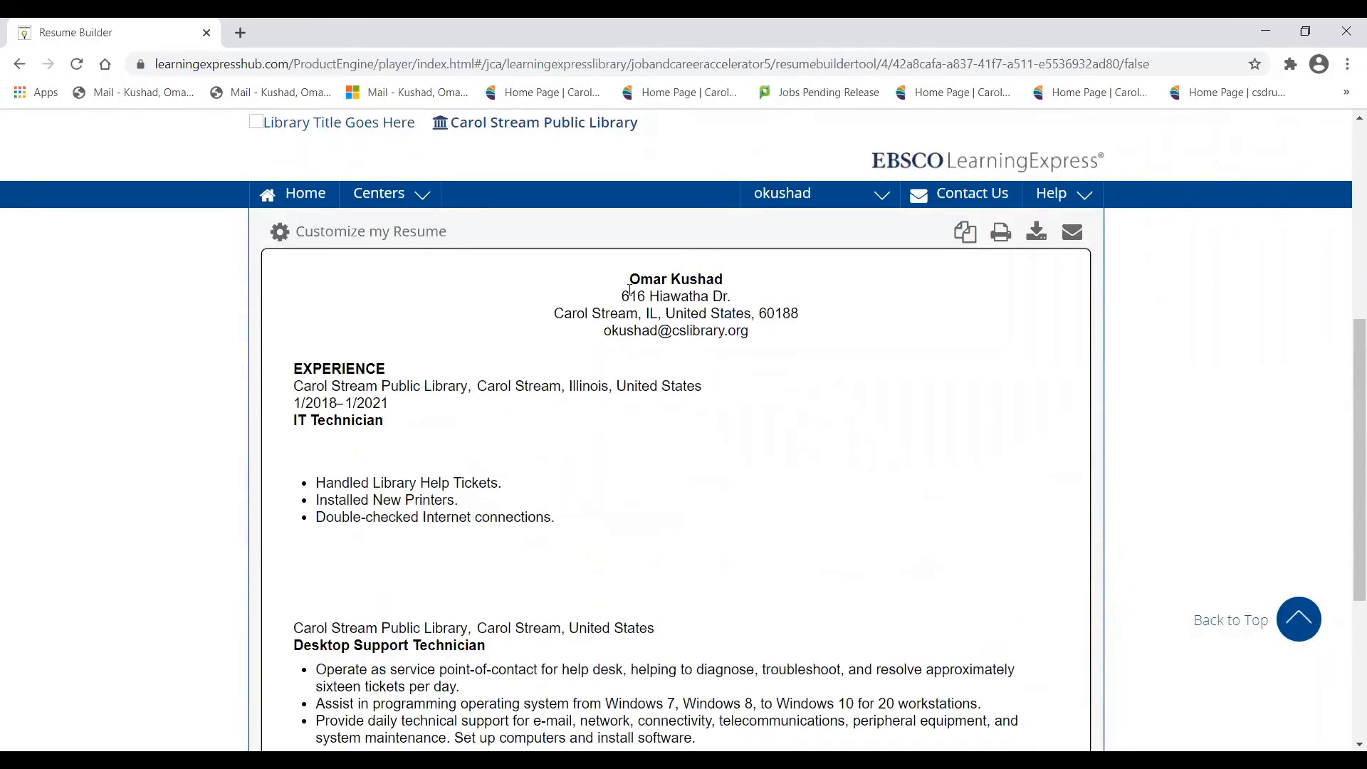
pyautogui.scroll(-2, 462, 506)
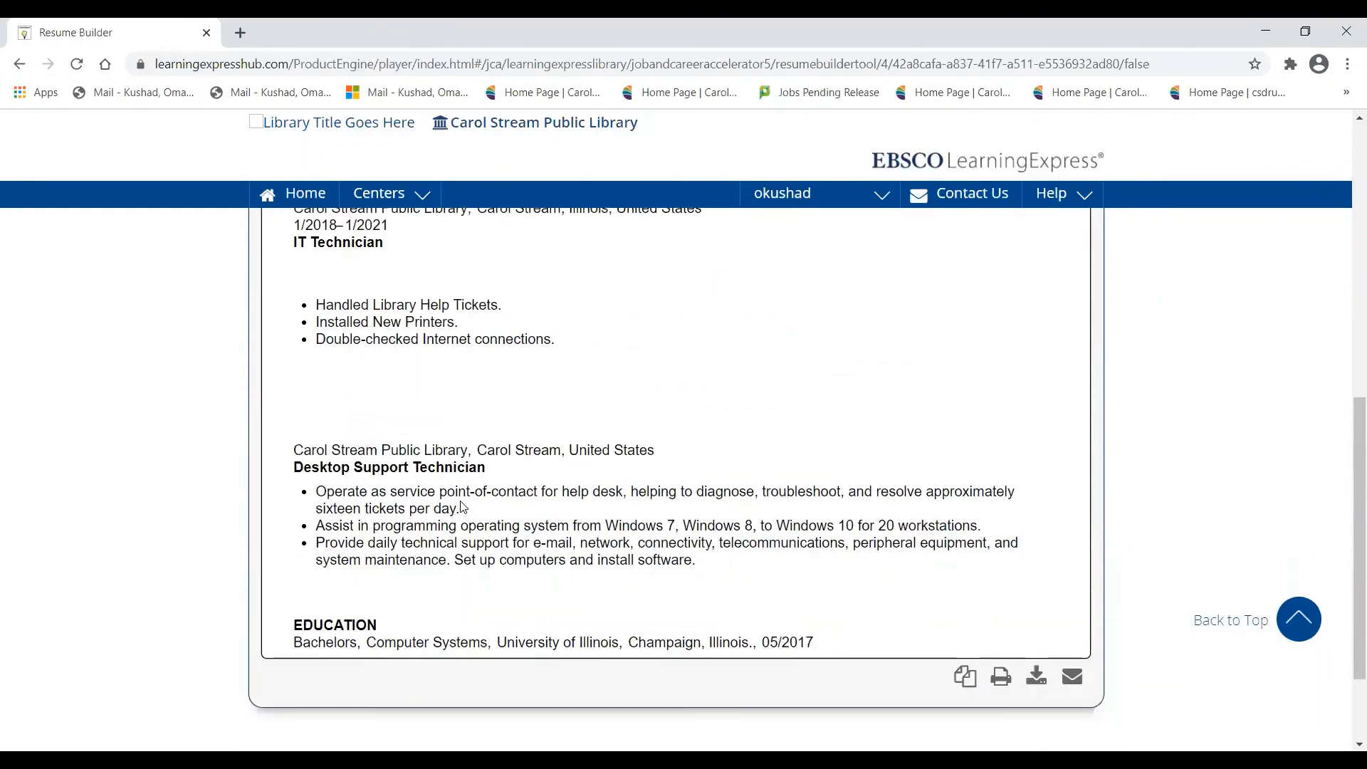
pyautogui.scroll(1, 437, 418)
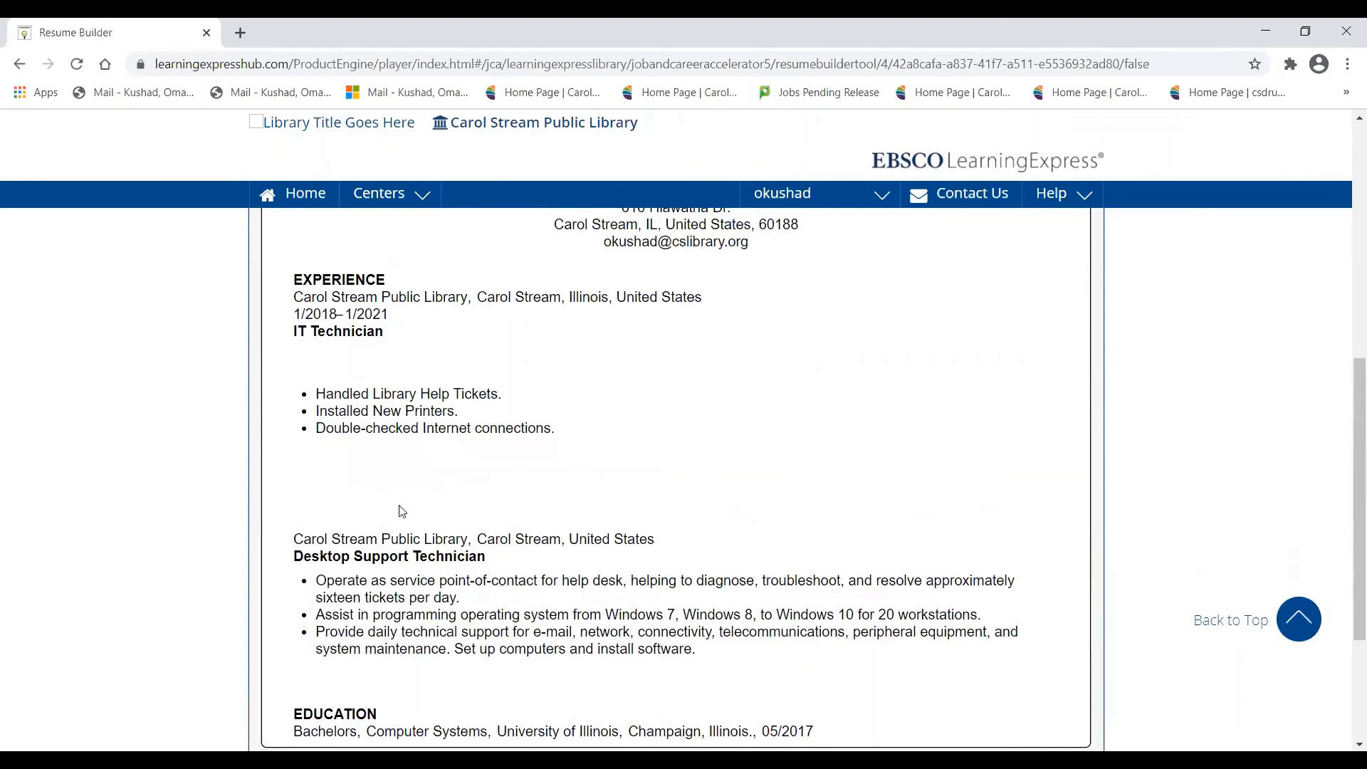
pyautogui.scroll(1, 420, 527)
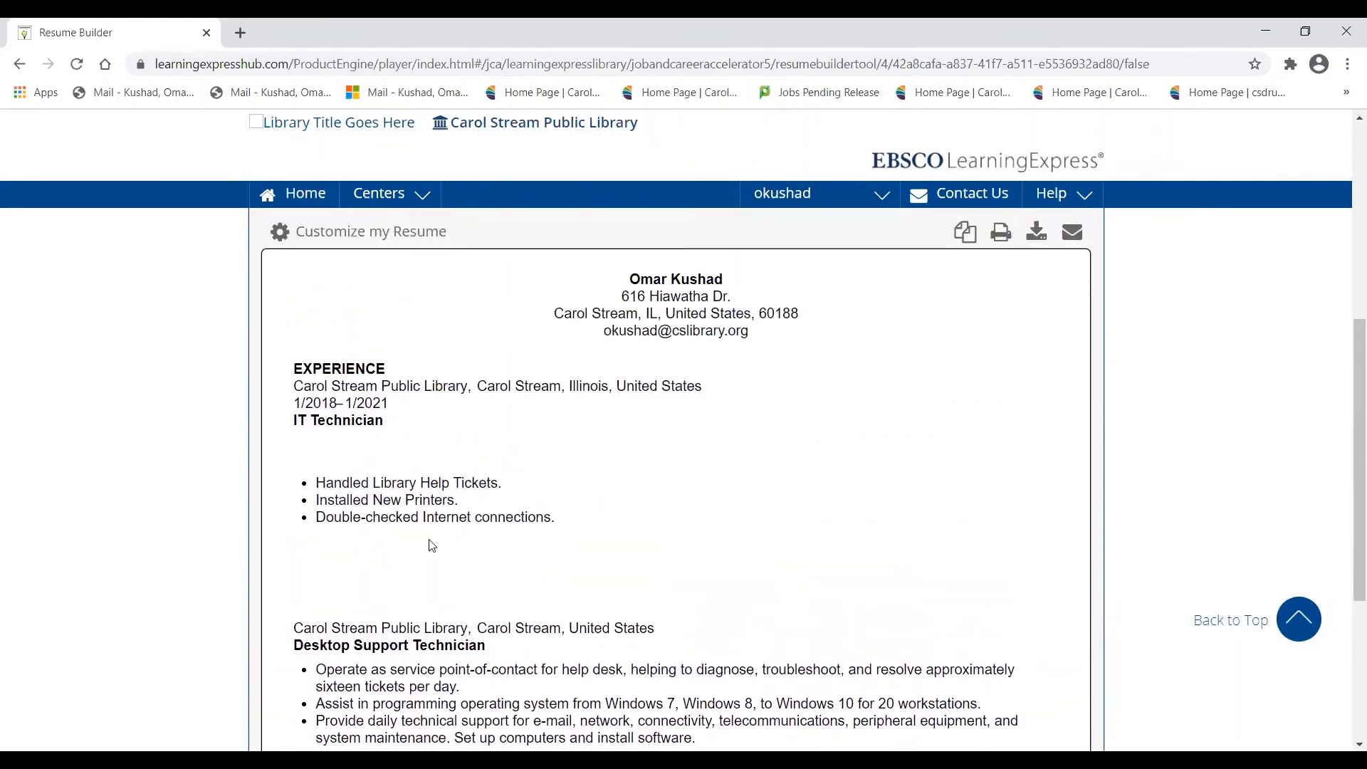
pyautogui.scroll(2, 461, 472)
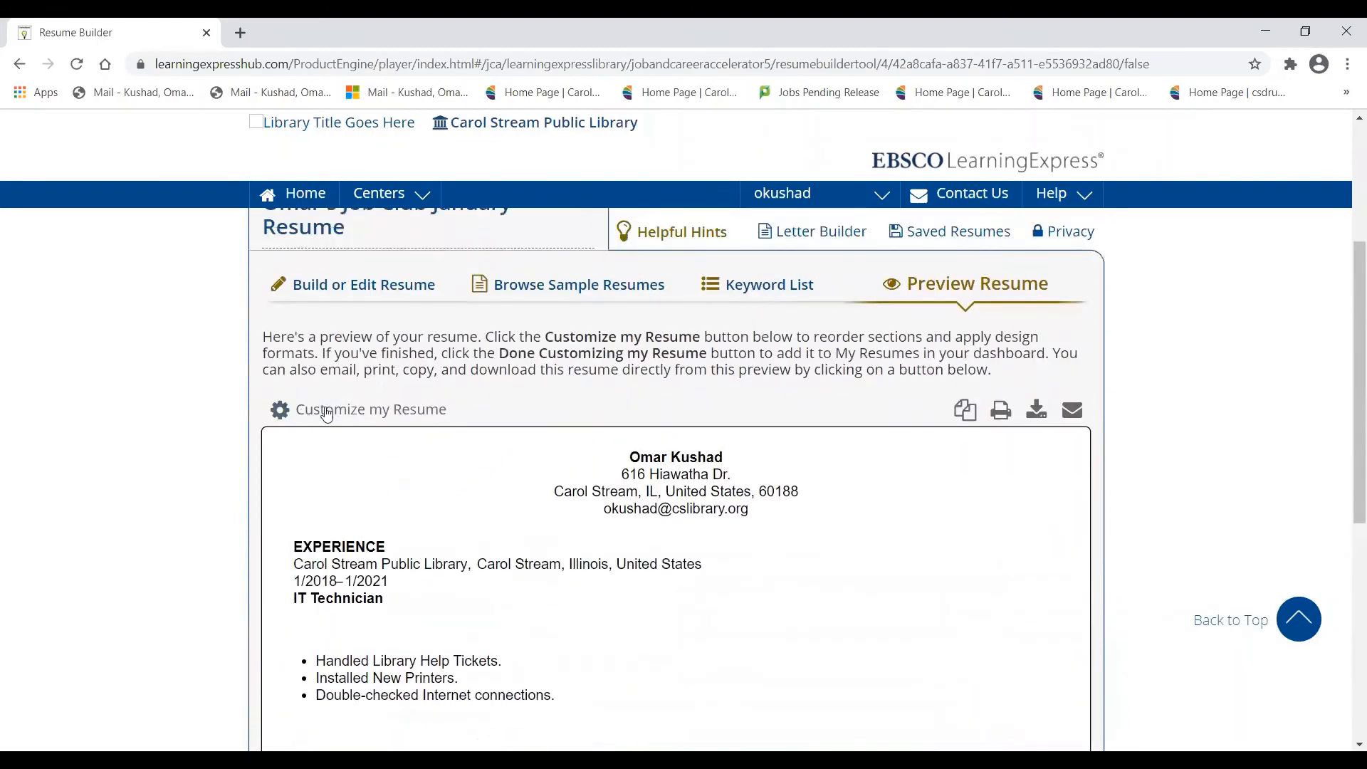
# Step: Open Customize my Resume and try layouts two through four, settling on the fourth layout
pyautogui.click(370, 411)
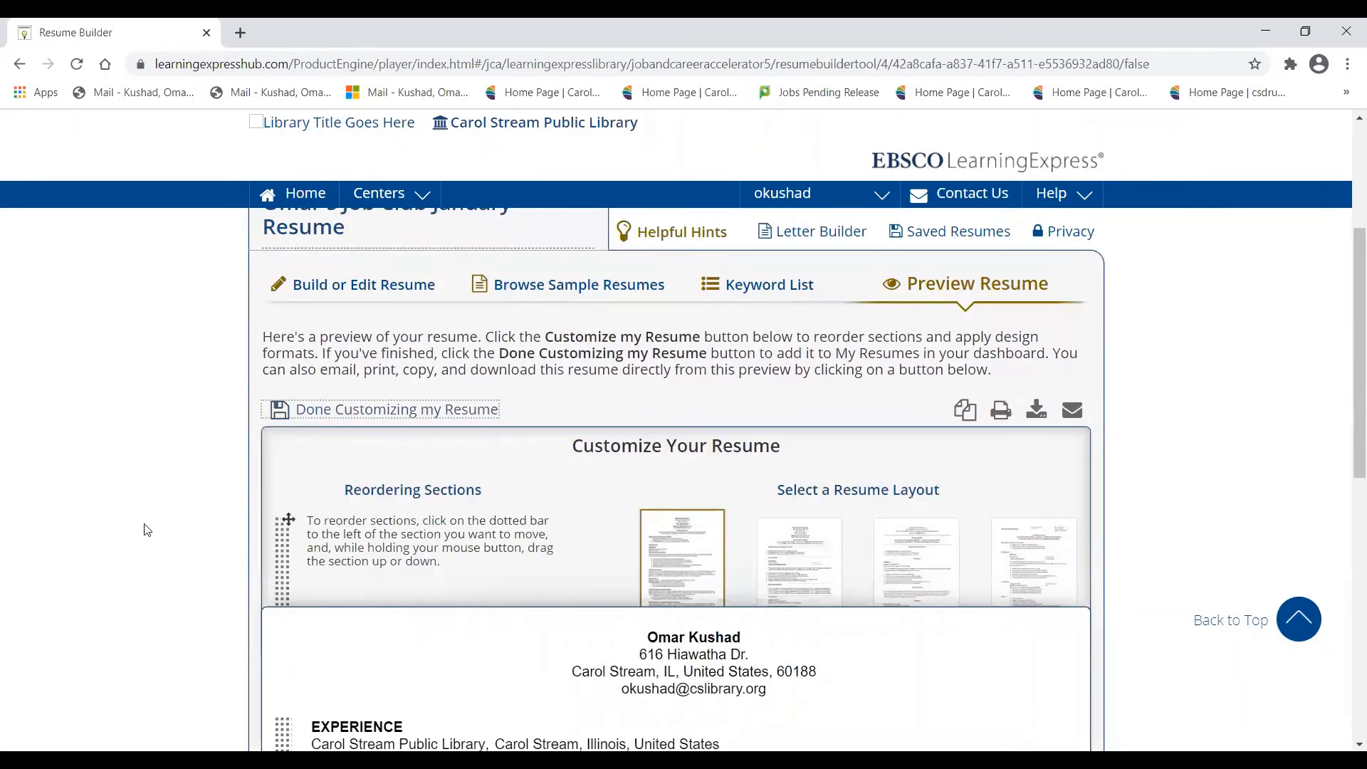
pyautogui.scroll(-2, 146, 529)
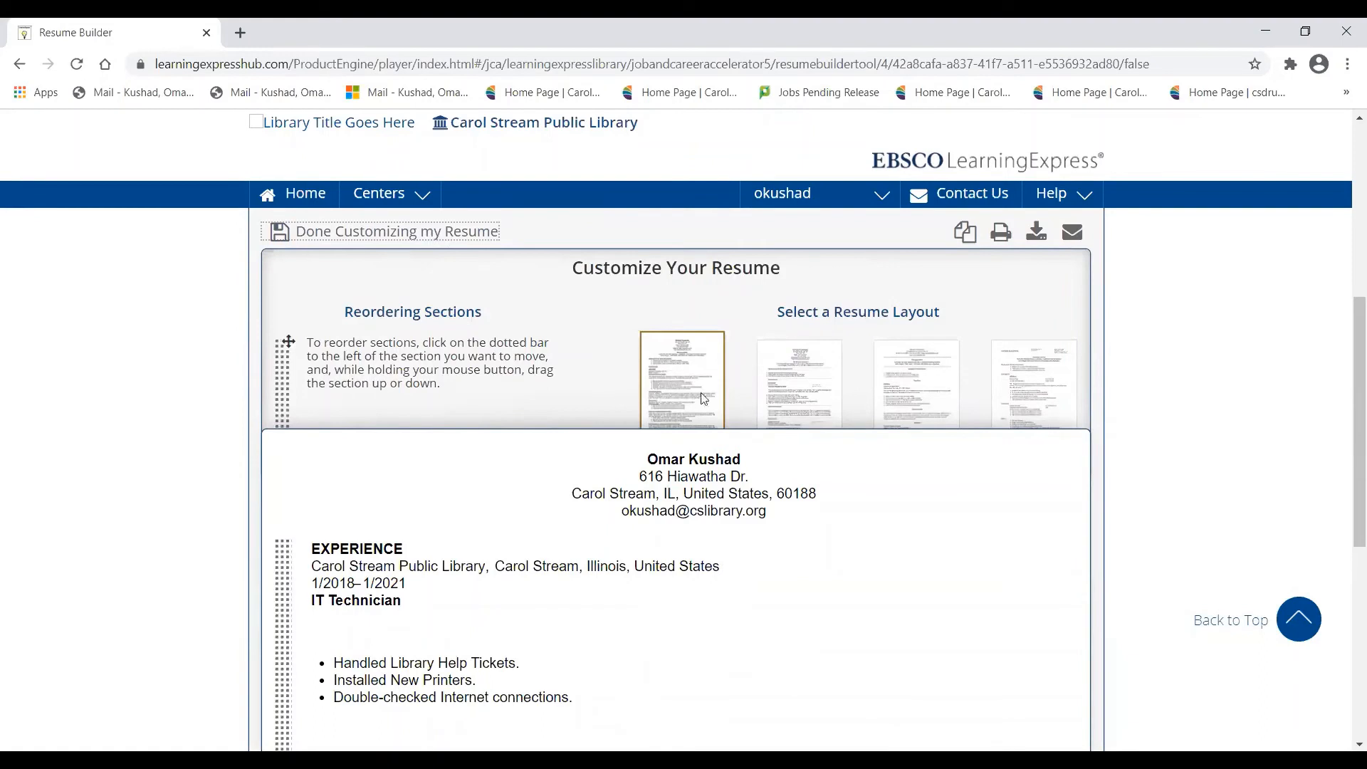
pyautogui.click(787, 389)
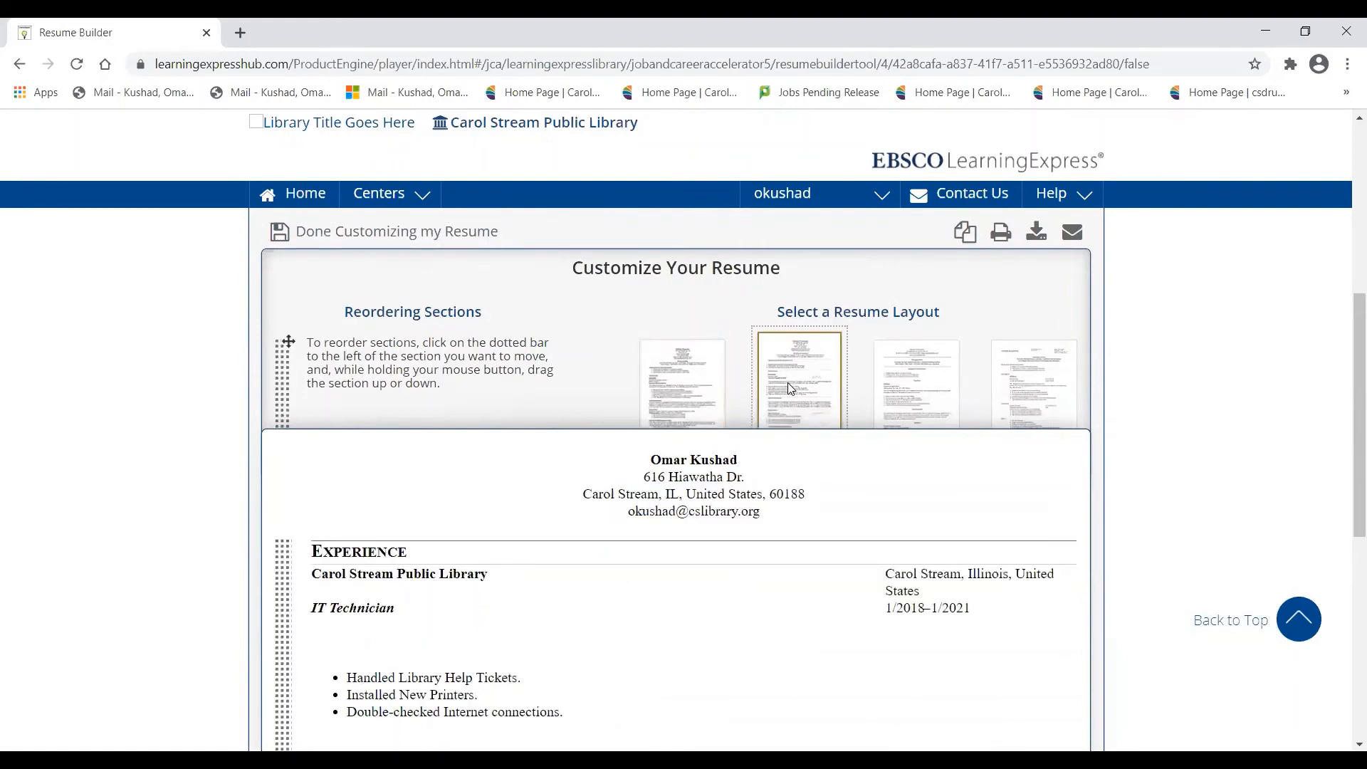
pyautogui.click(901, 382)
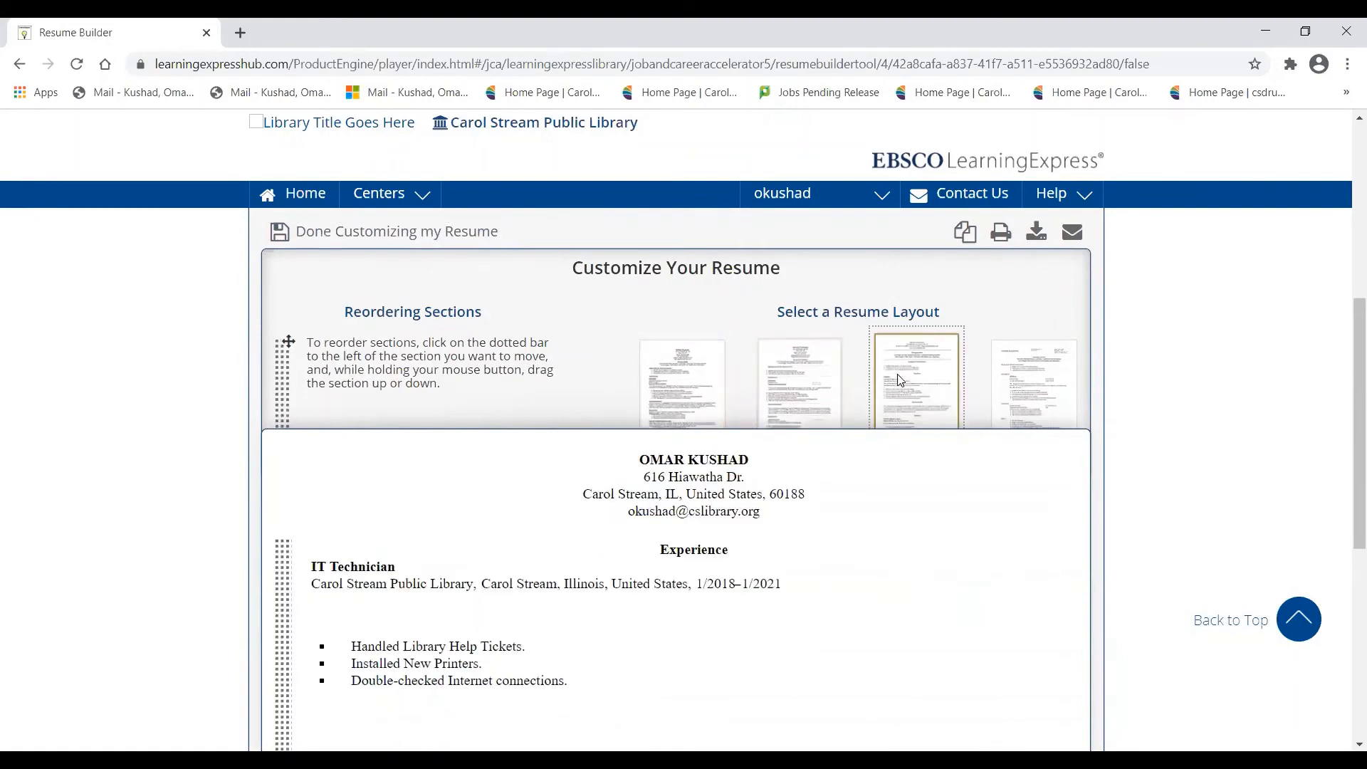
pyautogui.click(1025, 381)
pyautogui.scroll(-3, 602, 534)
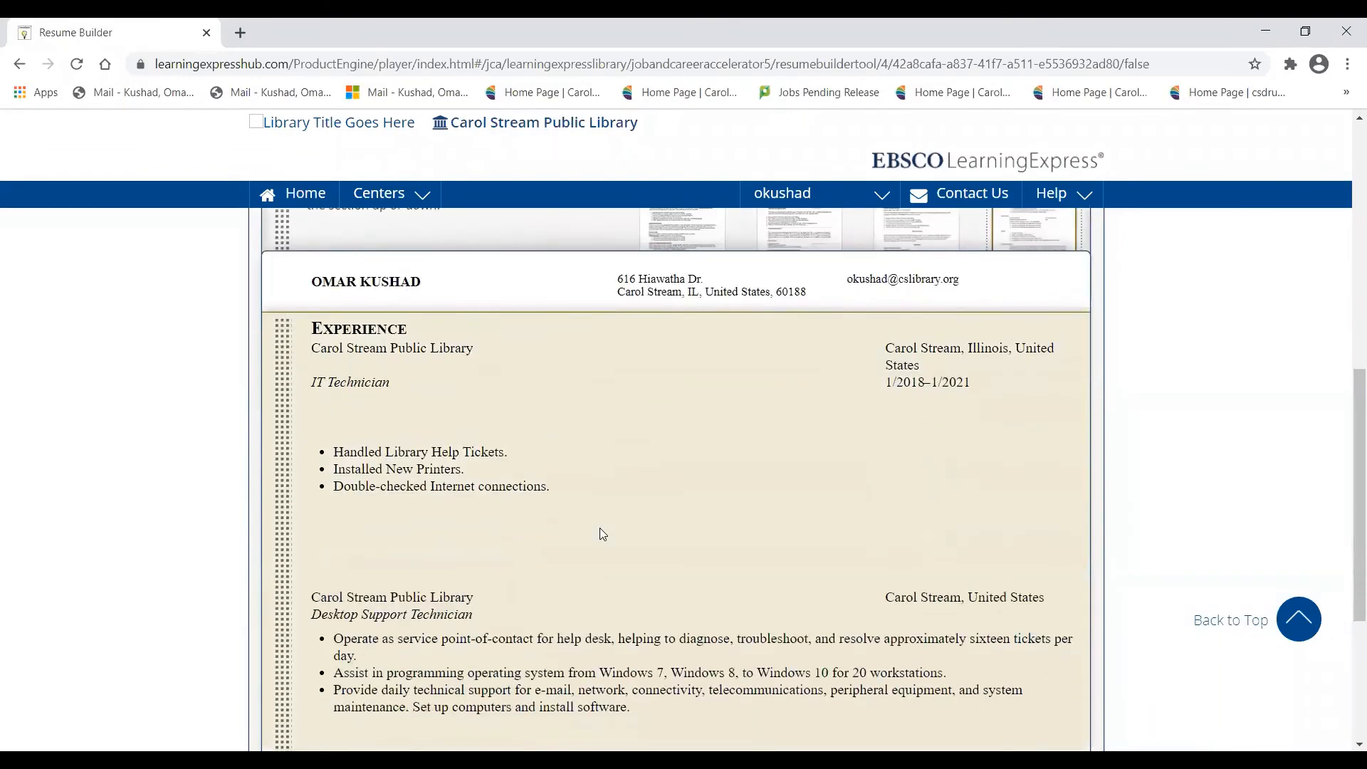
pyautogui.scroll(-4, 602, 533)
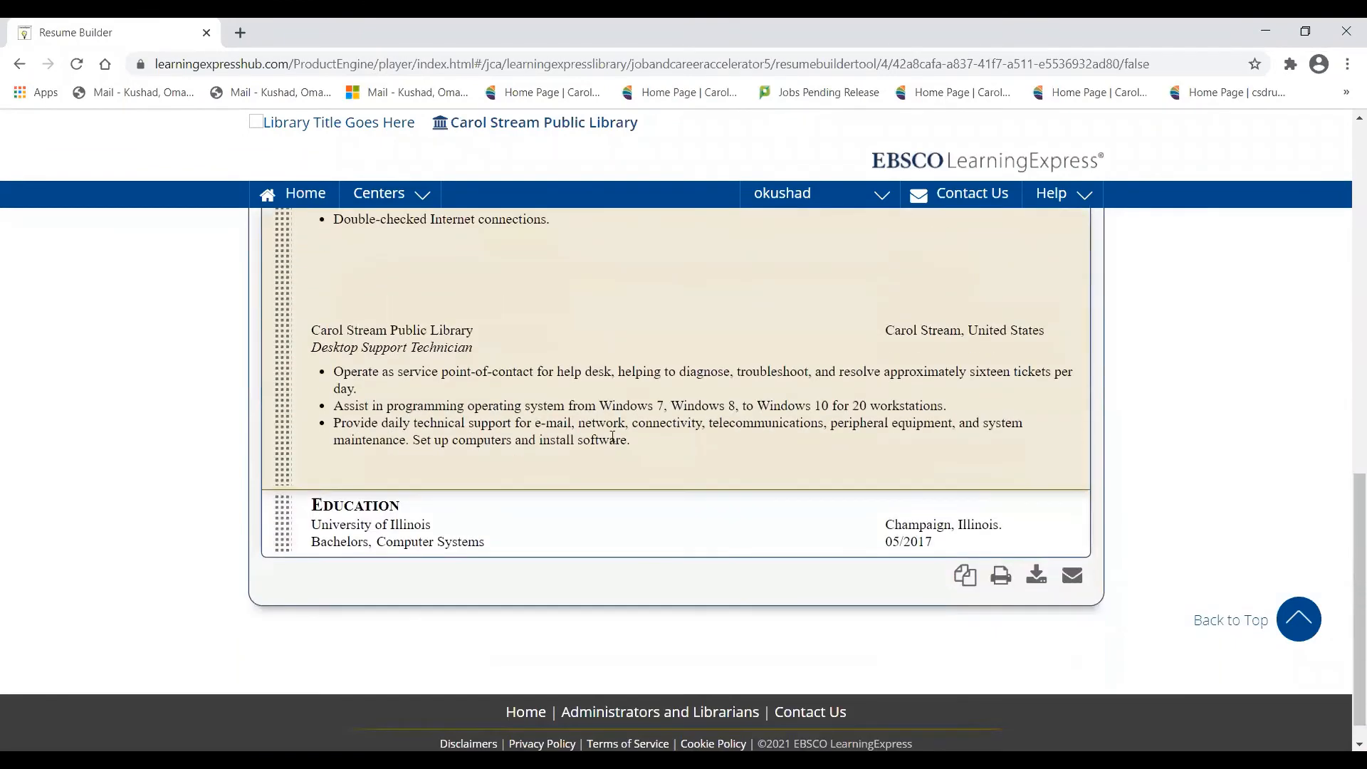
pyautogui.scroll(7, 772, 559)
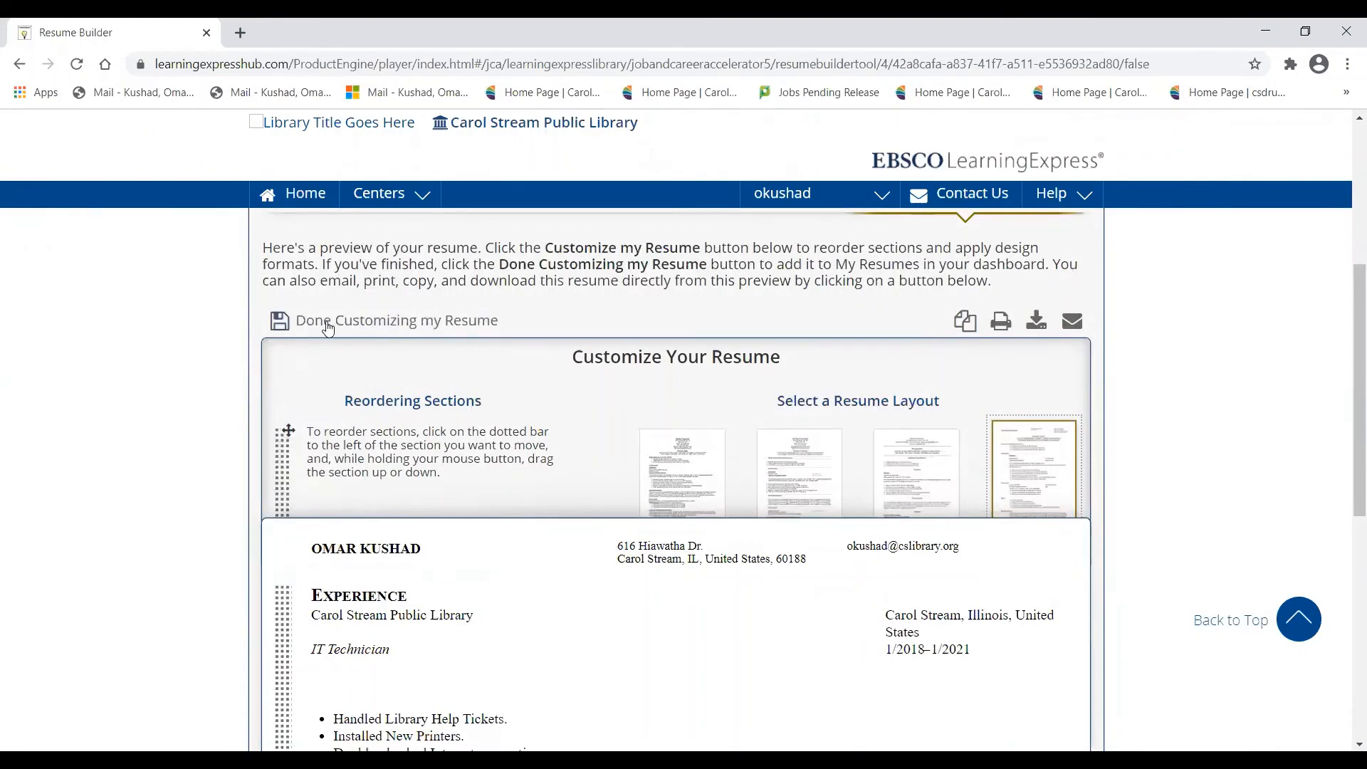
pyautogui.scroll(-4, 110, 507)
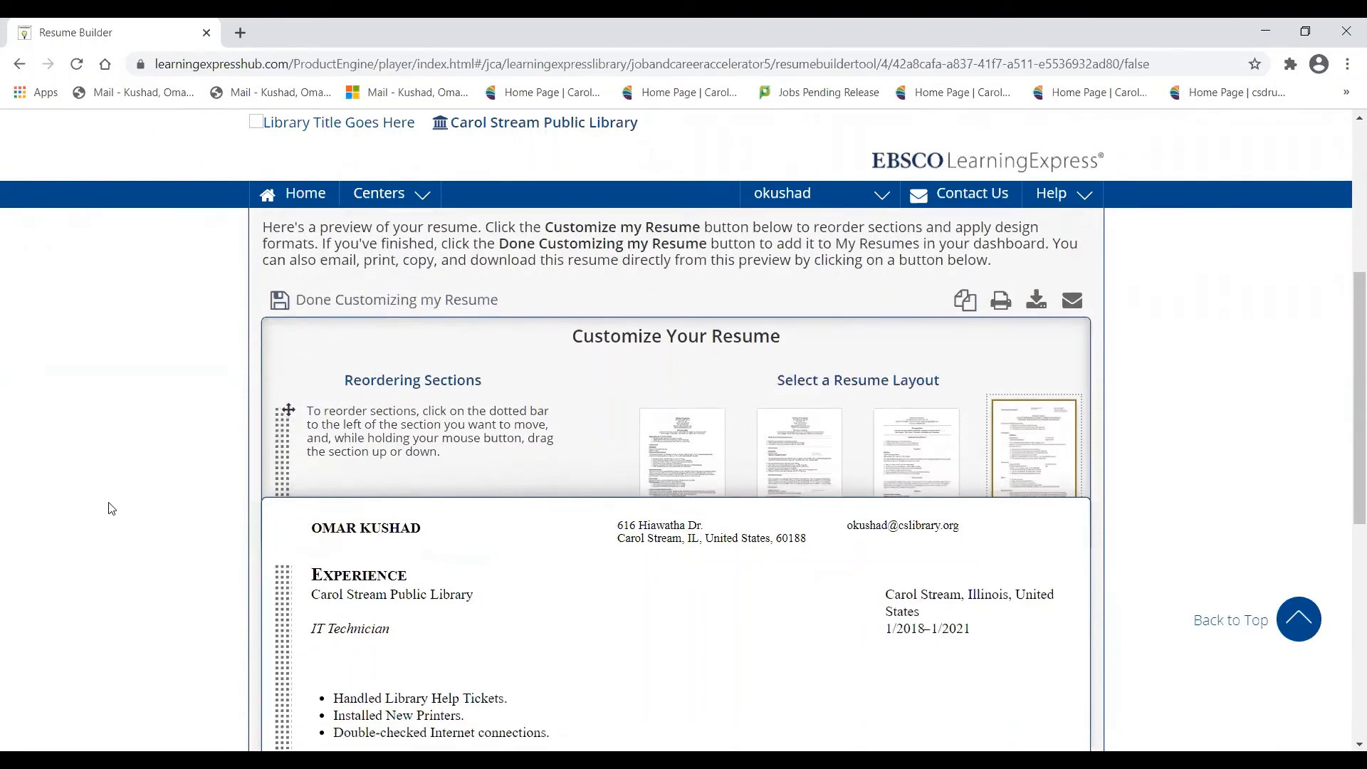
pyautogui.scroll(-3, 111, 507)
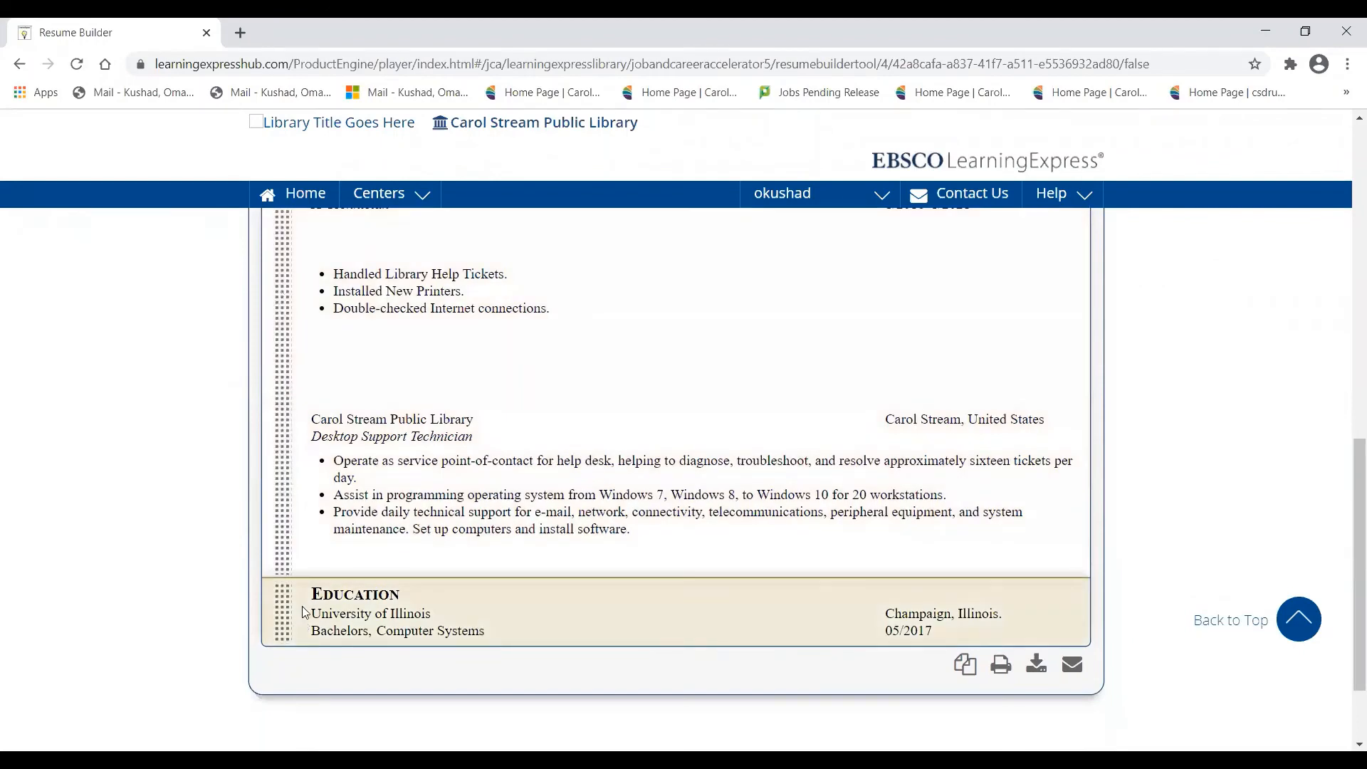
pyautogui.scroll(2, 349, 471)
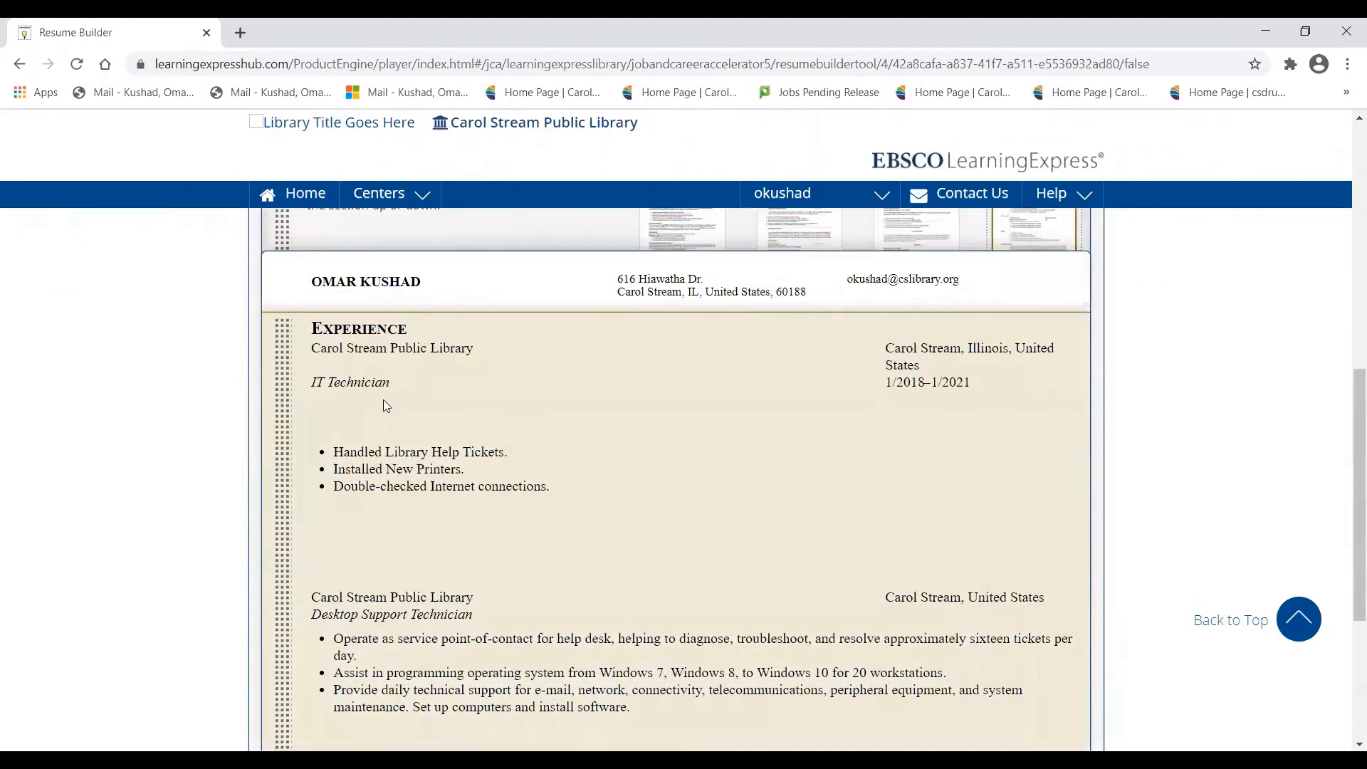
pyautogui.scroll(-1, 374, 474)
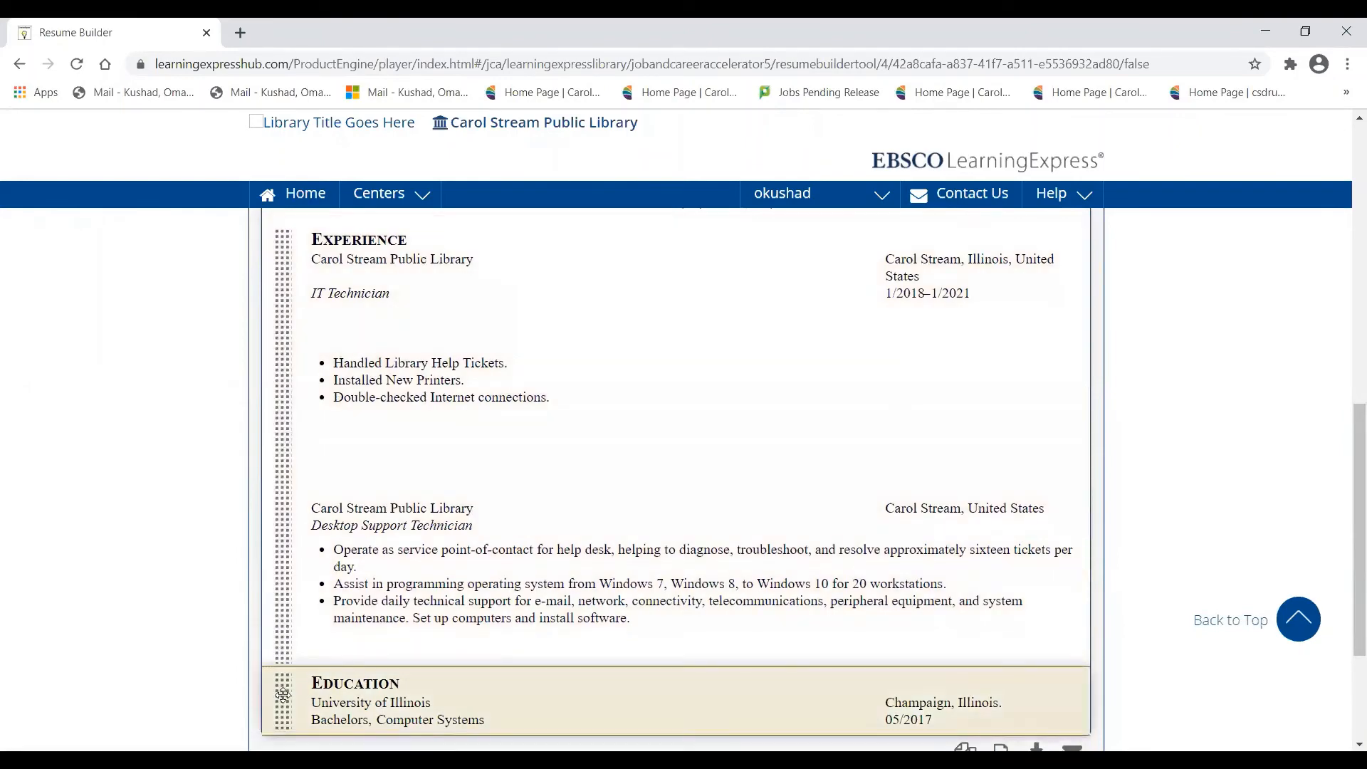
pyautogui.scroll(4, 210, 539)
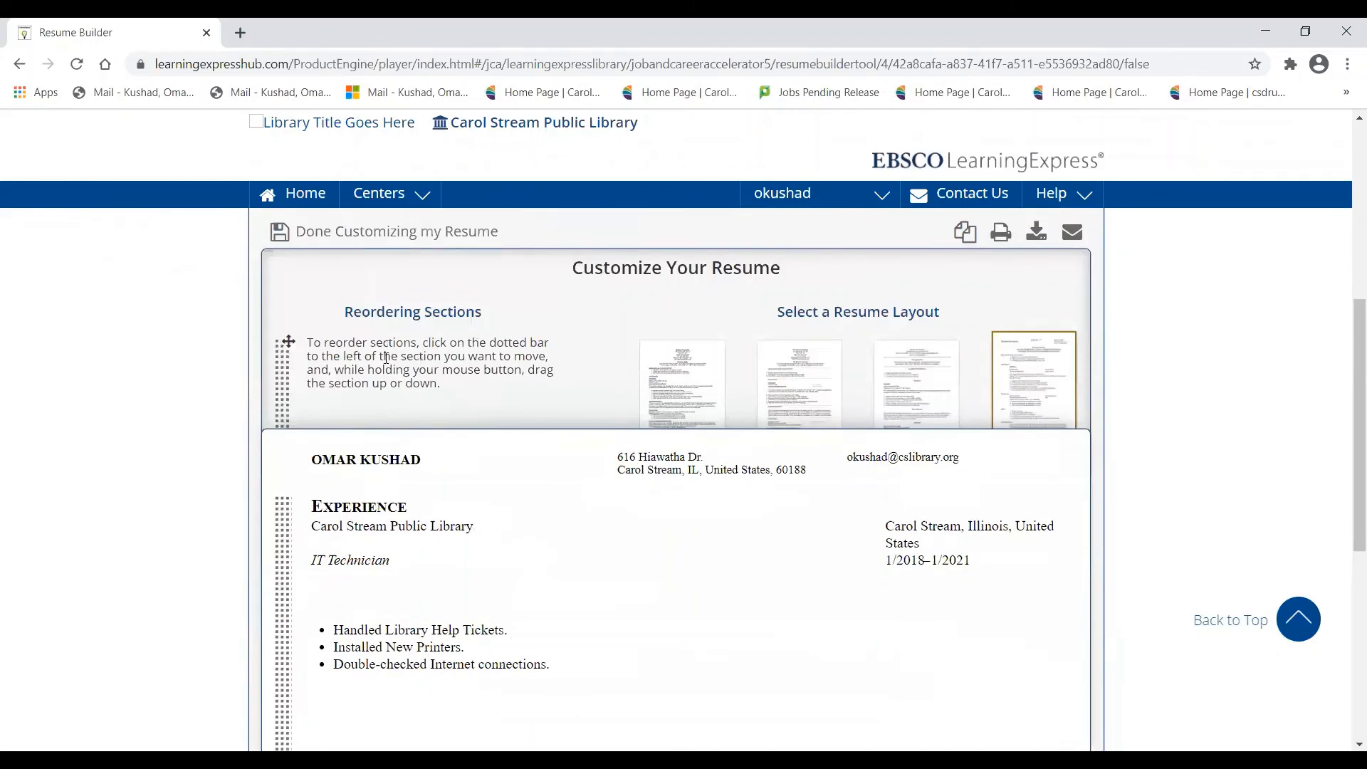
# Step: Drag the Education section above Experience and finish with Done Customizing my Resume
pyautogui.scroll(-4, 84, 530)
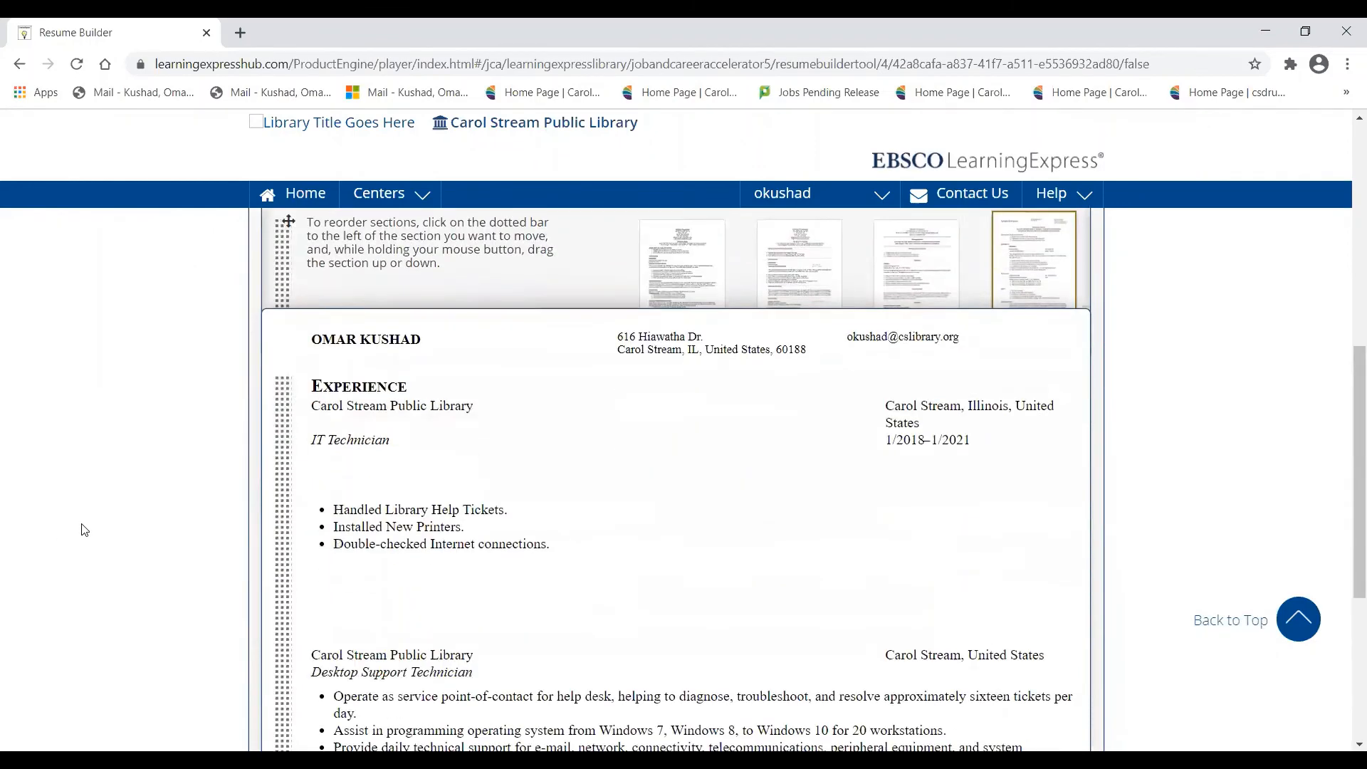
pyautogui.moveTo(280, 711); pyautogui.dragTo(278, 210)
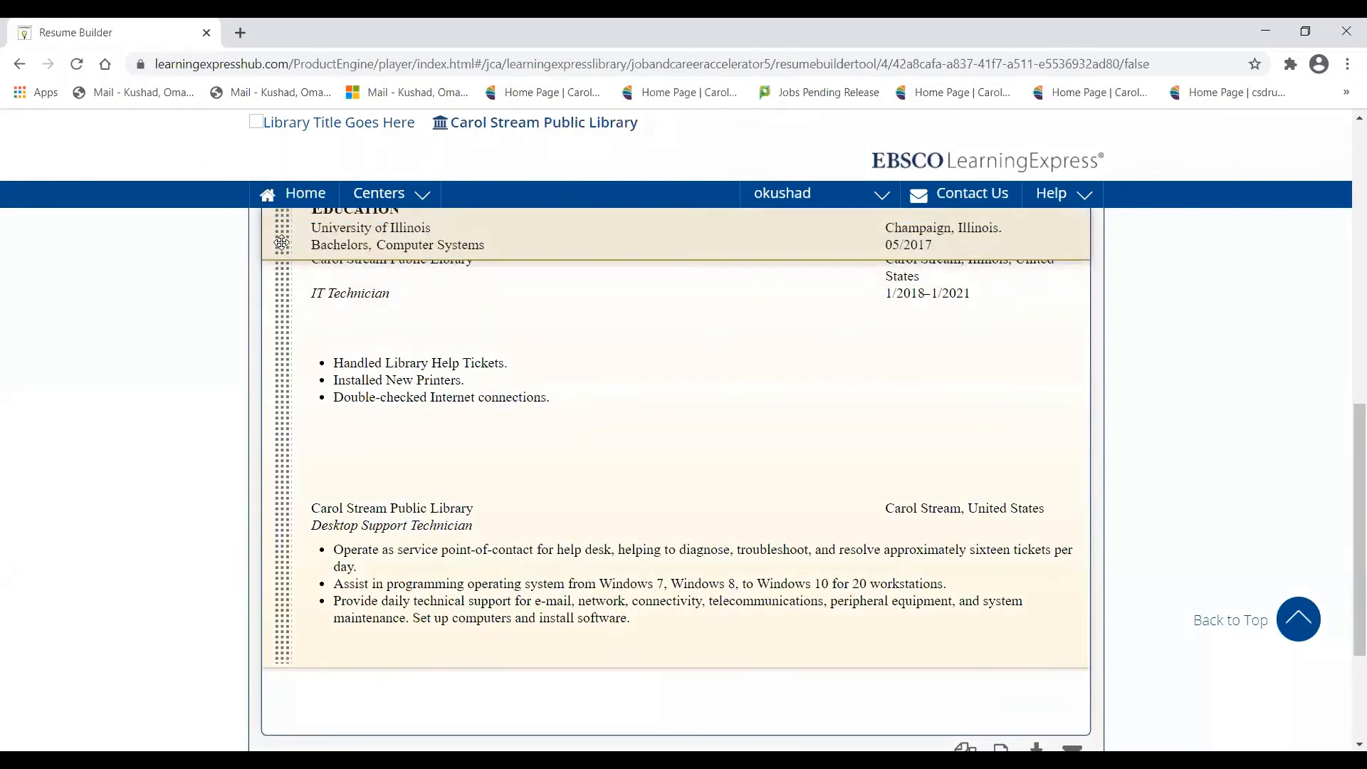
pyautogui.scroll(2, 225, 438)
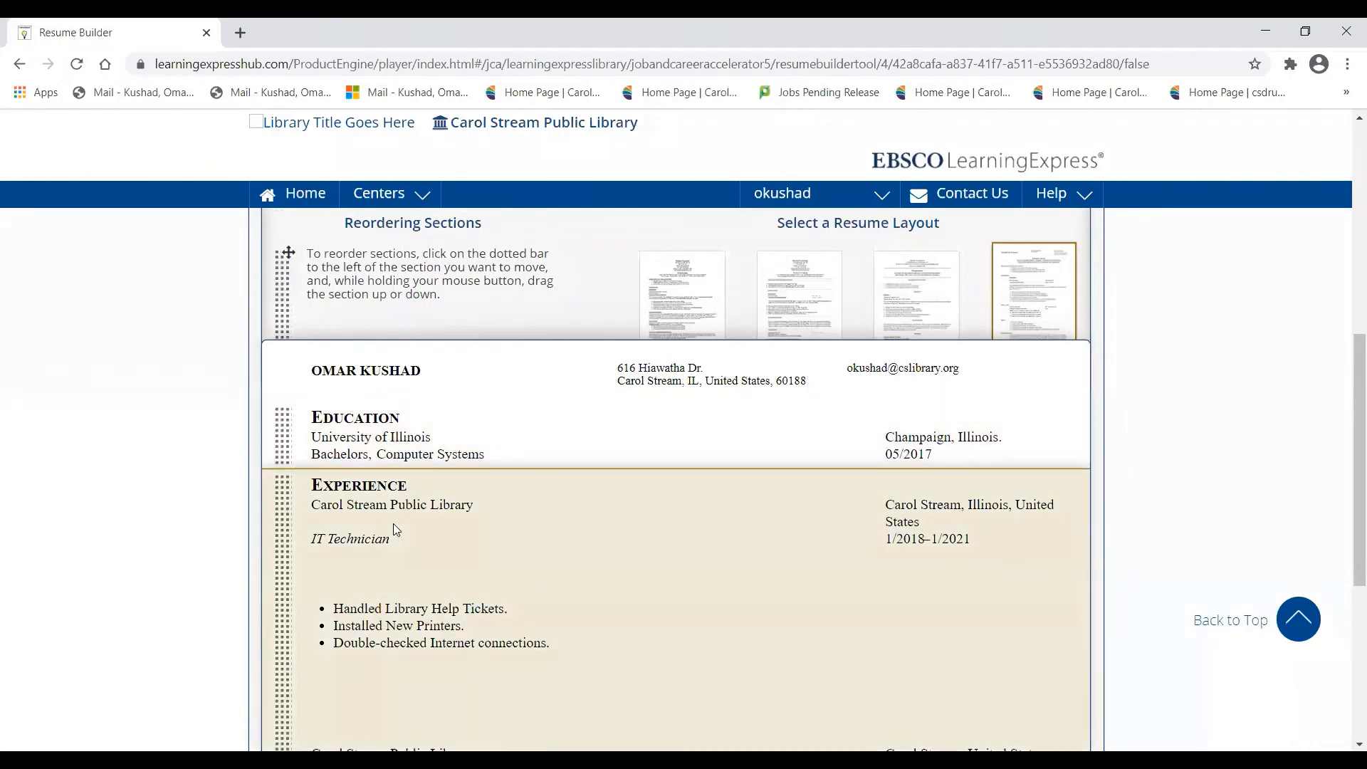
pyautogui.scroll(-1, 393, 524)
pyautogui.scroll(1, 449, 491)
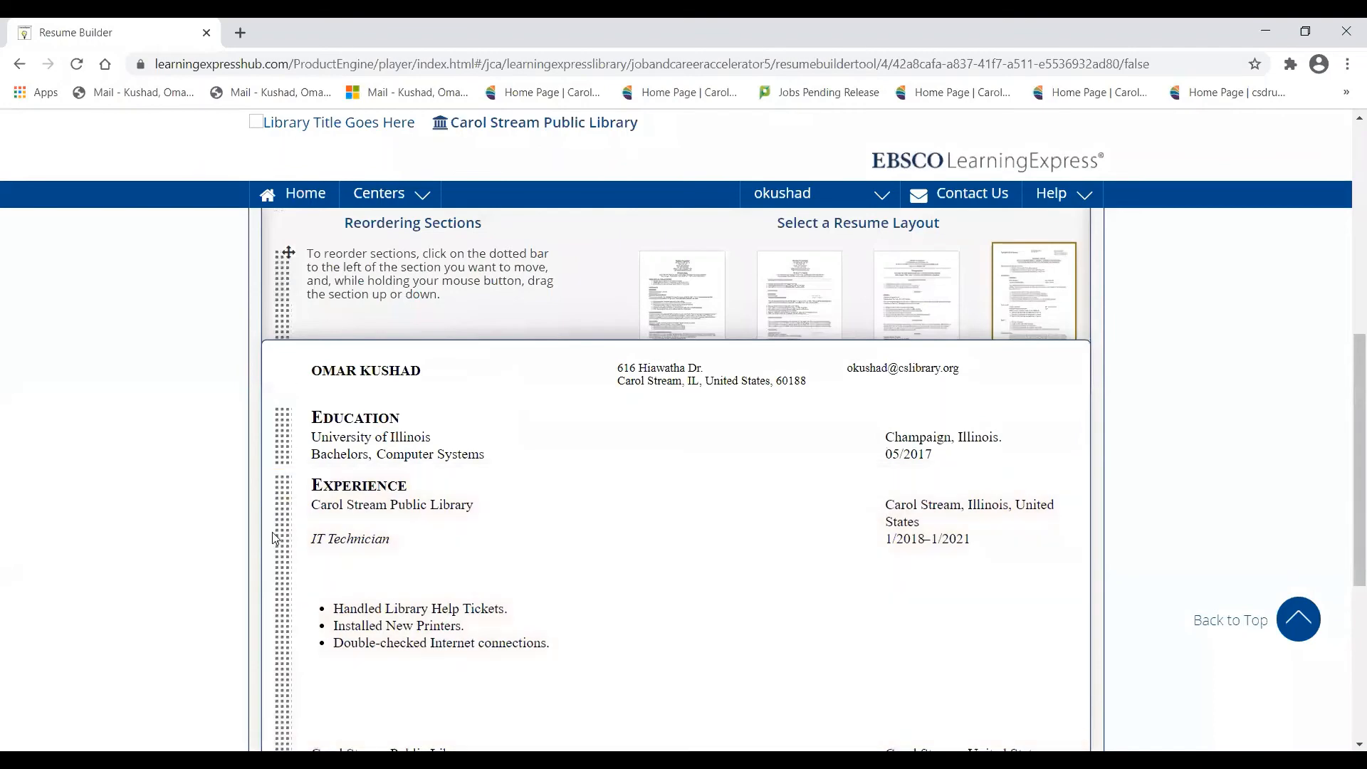
pyautogui.scroll(2, 246, 514)
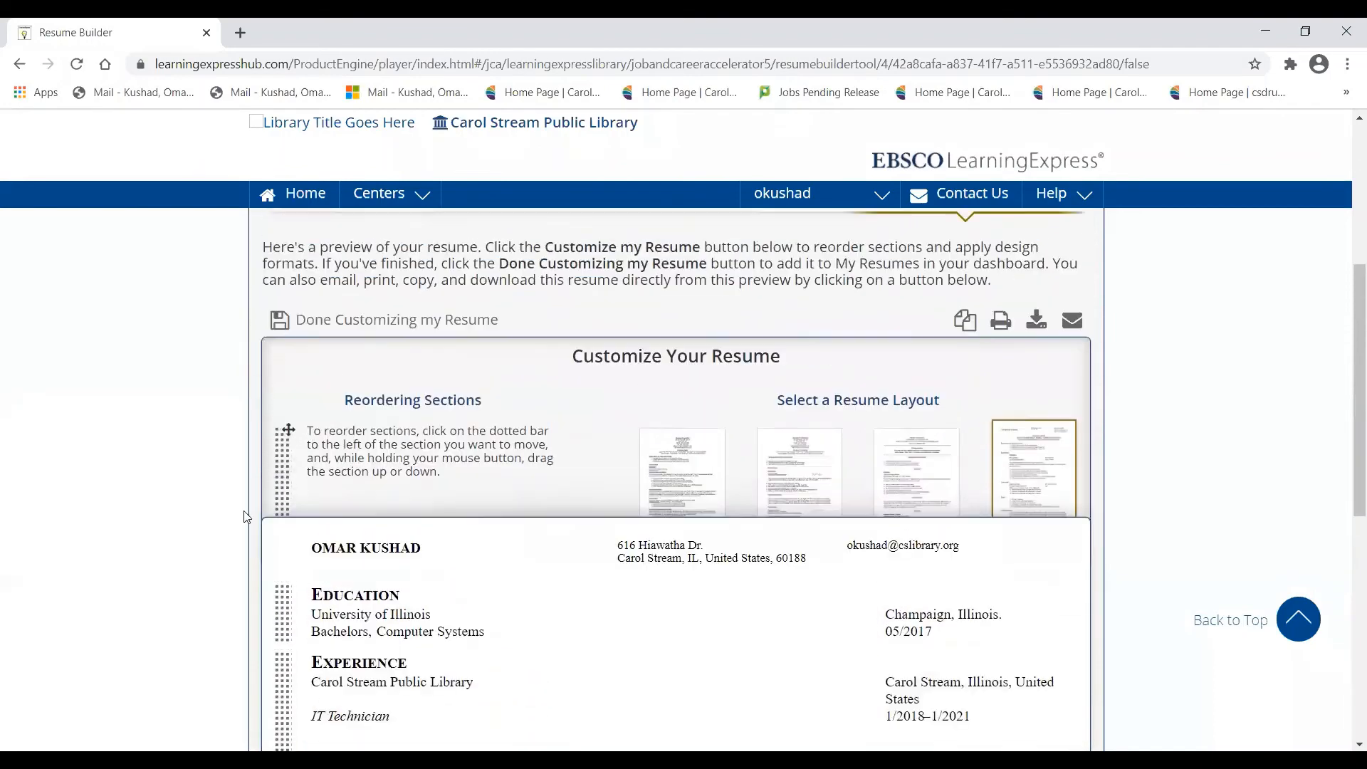
pyautogui.scroll(-1, 244, 514)
pyautogui.scroll(1, 361, 338)
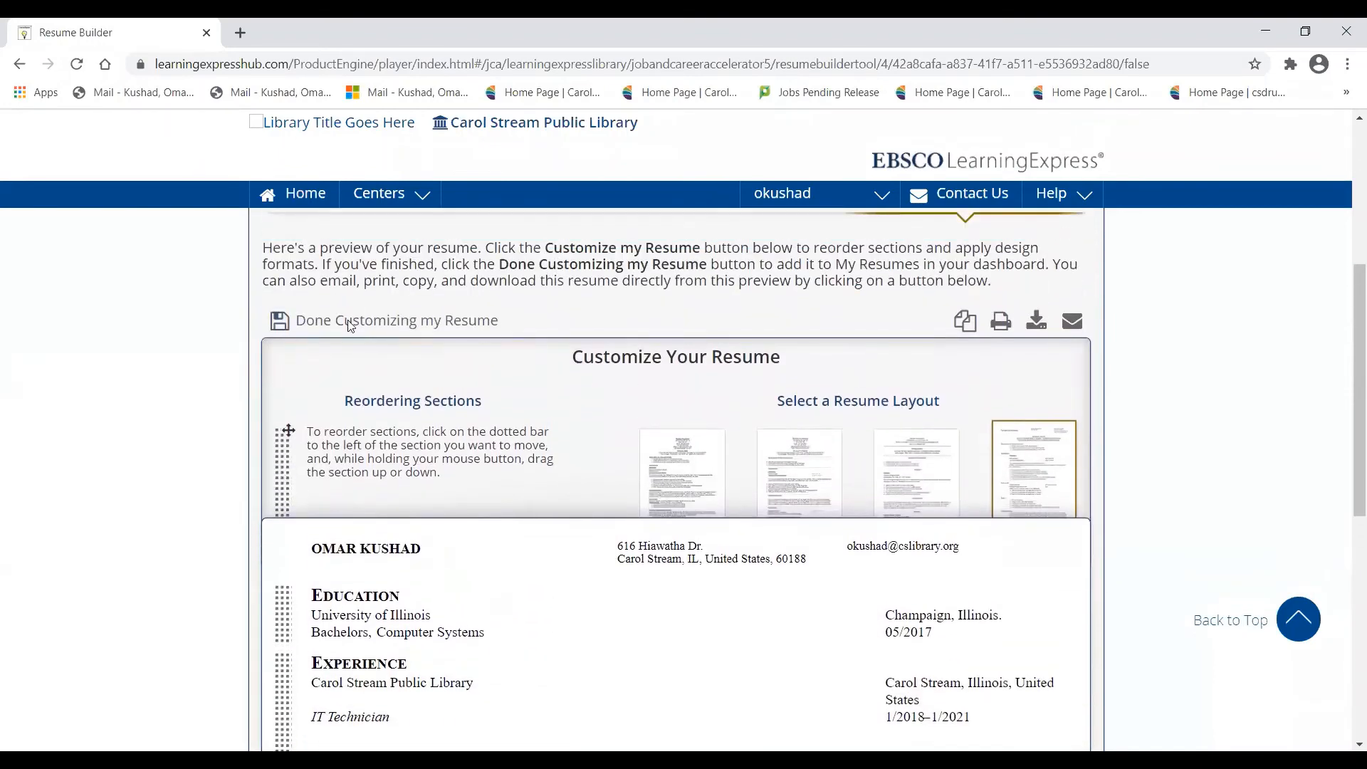
pyautogui.click(375, 320)
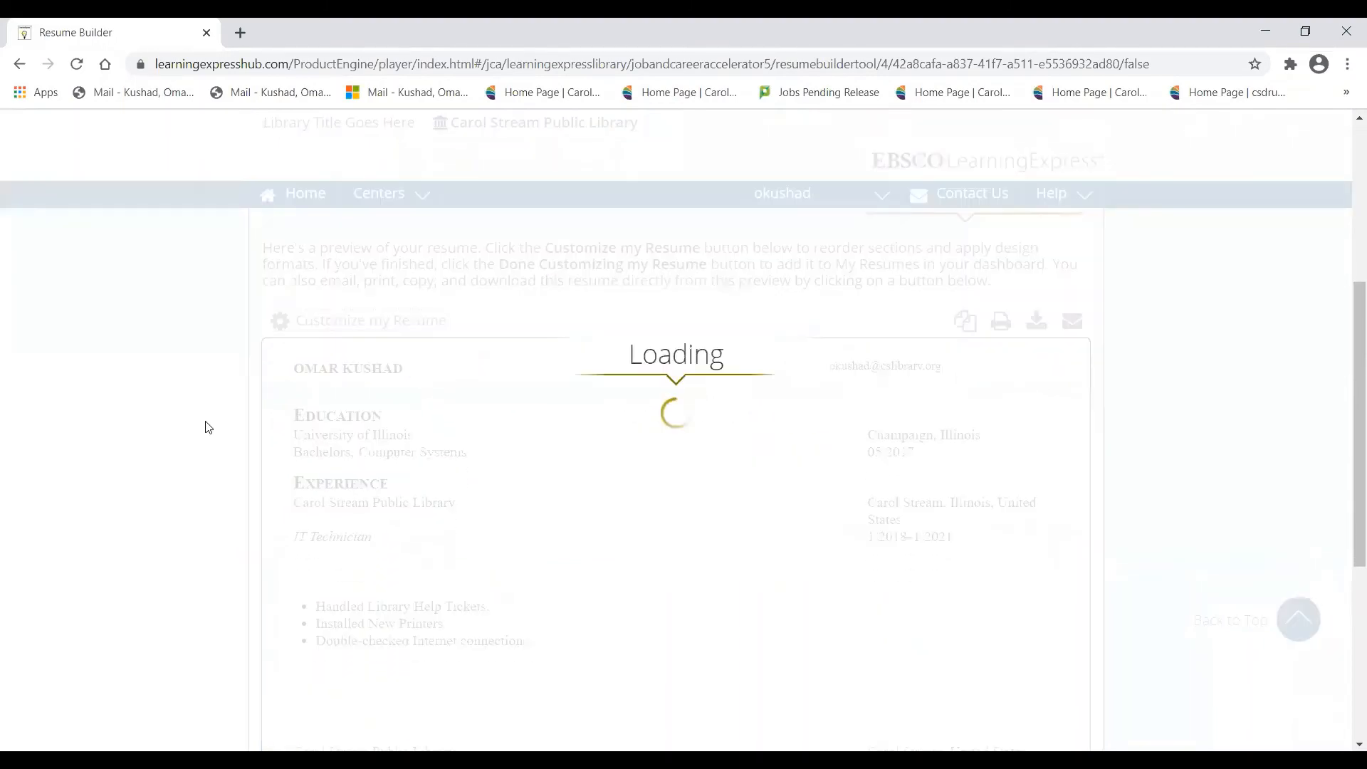
# Step: Scroll the saved preview to confirm Education now precedes the IT Technician experience
pyautogui.scroll(-1, 221, 465)
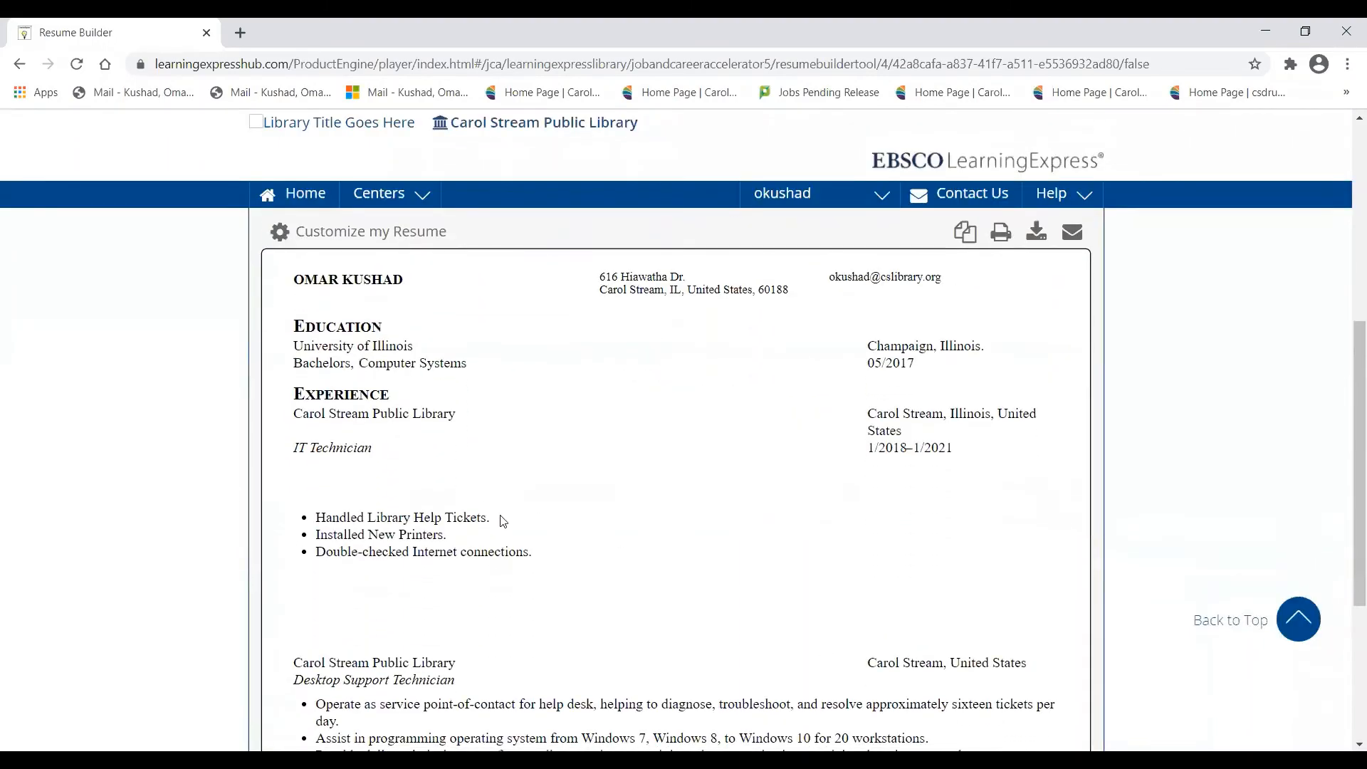
pyautogui.scroll(-1, 503, 521)
pyautogui.scroll(3, 503, 521)
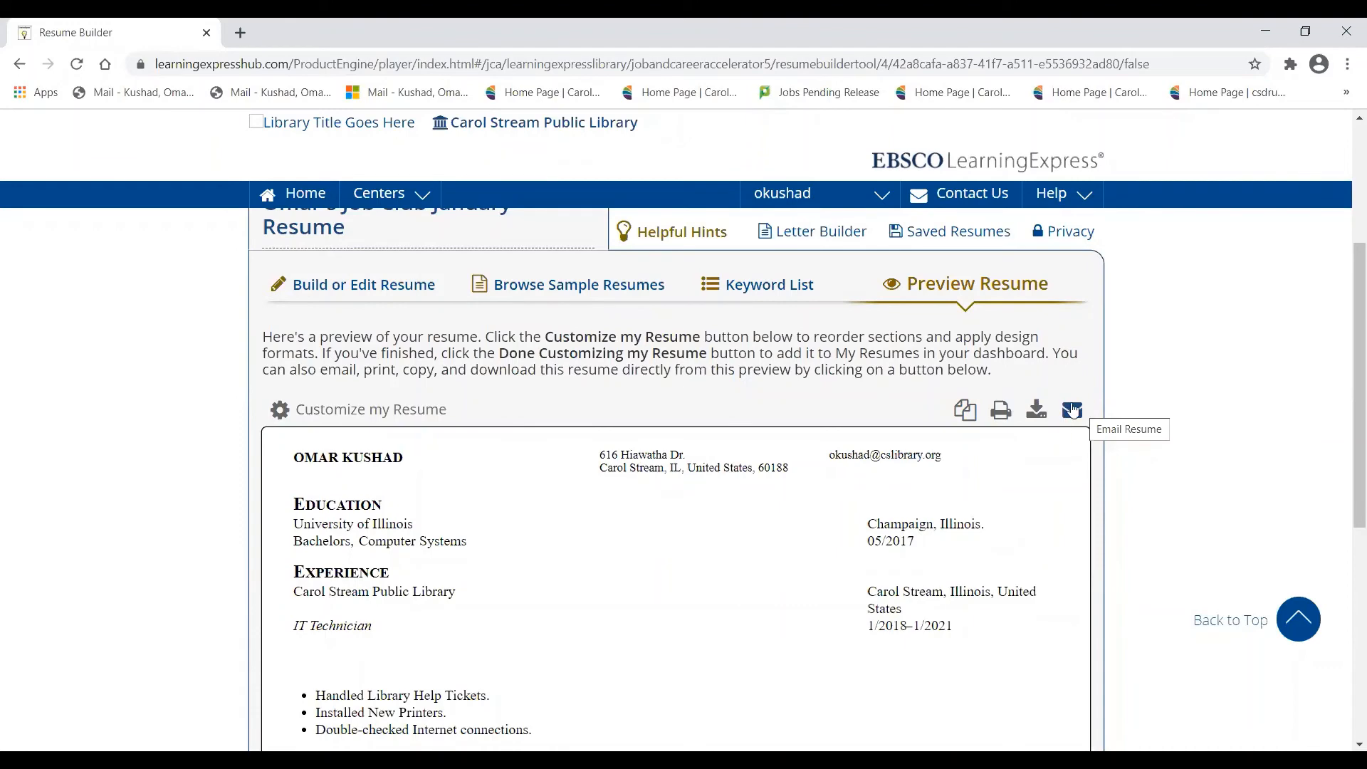
# Step: Open the Download Your Resume options, view the file types, and close it without downloading
pyautogui.click(1035, 420)
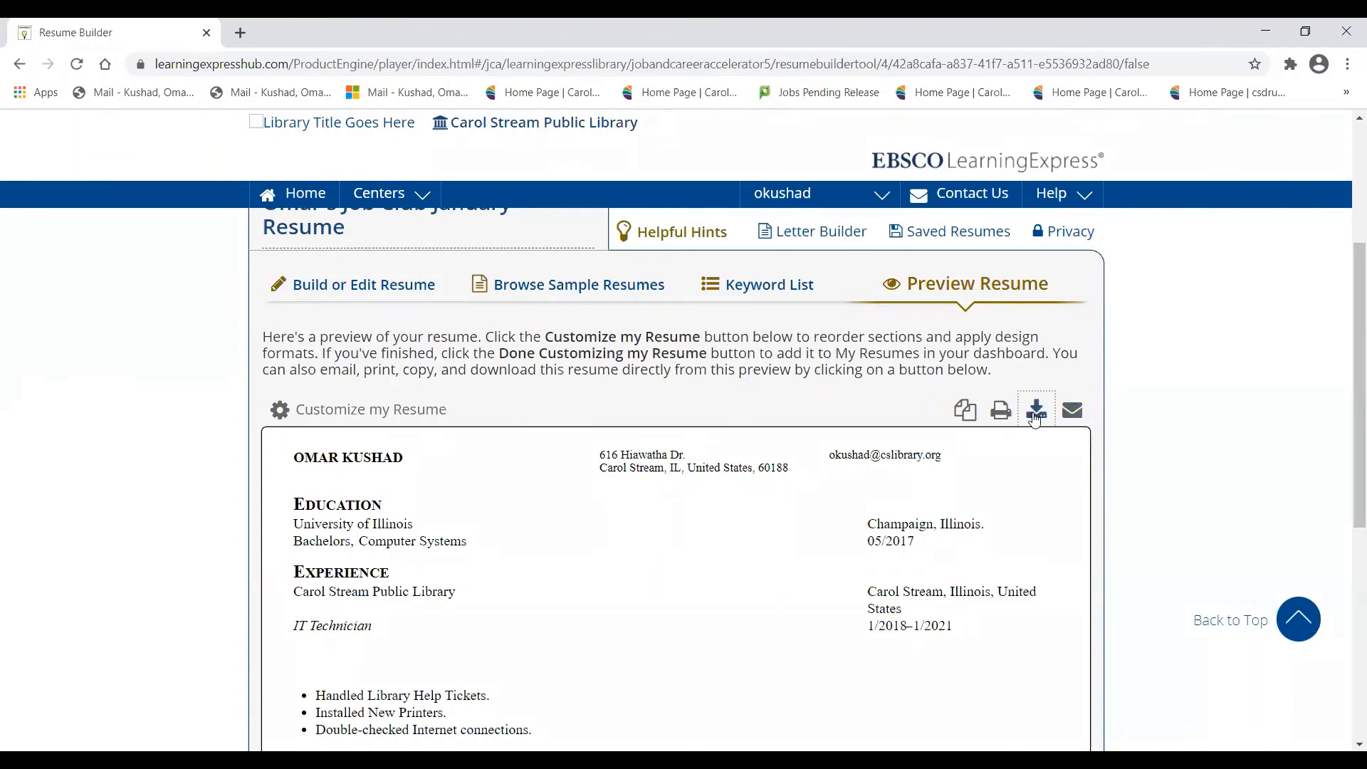
pyautogui.click(1034, 420)
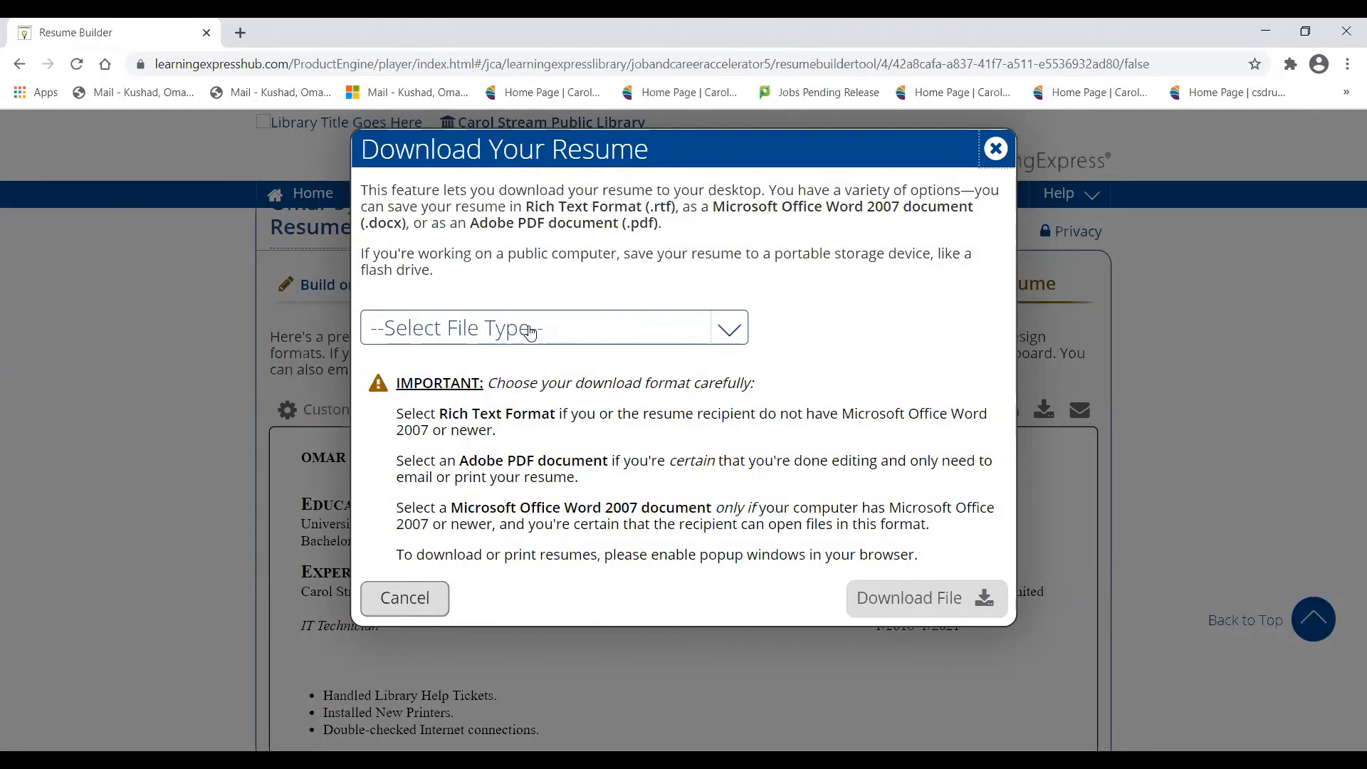
pyautogui.click(529, 332)
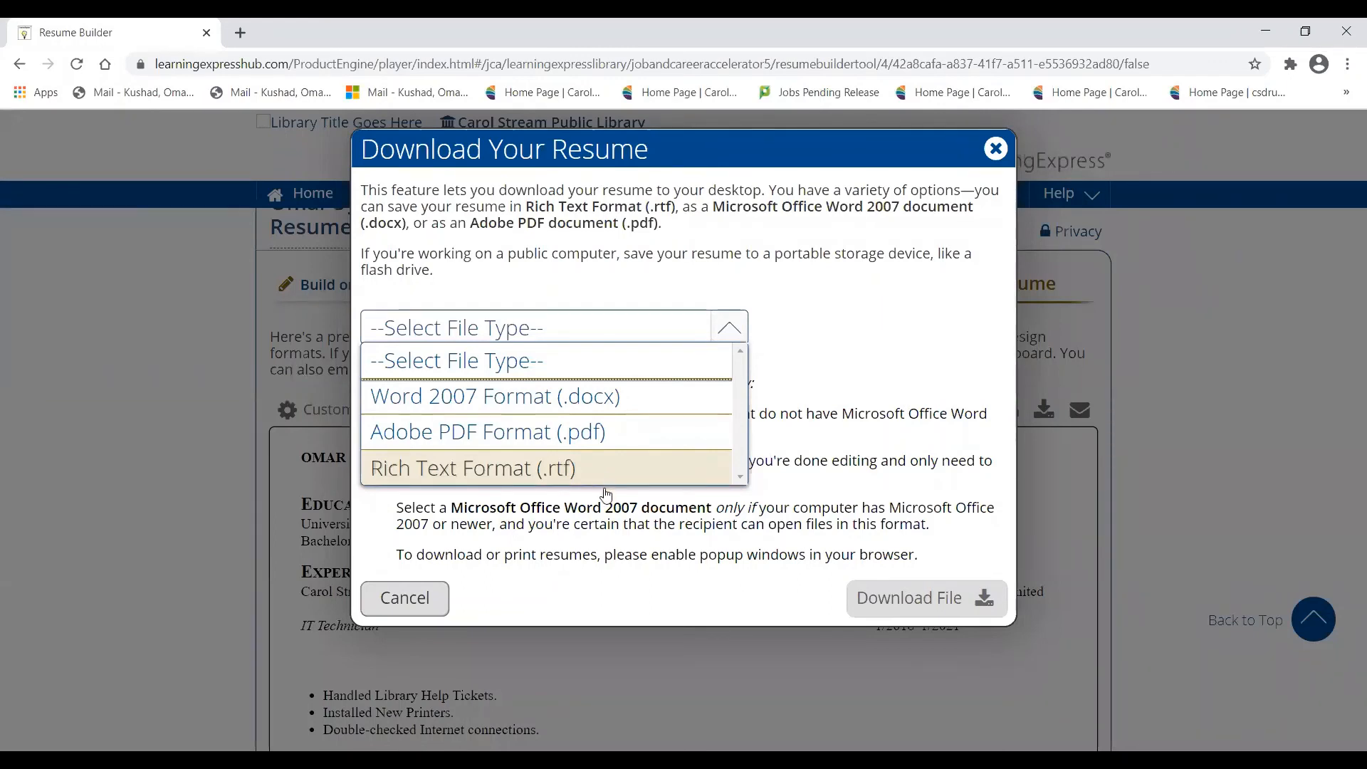
pyautogui.click(606, 548)
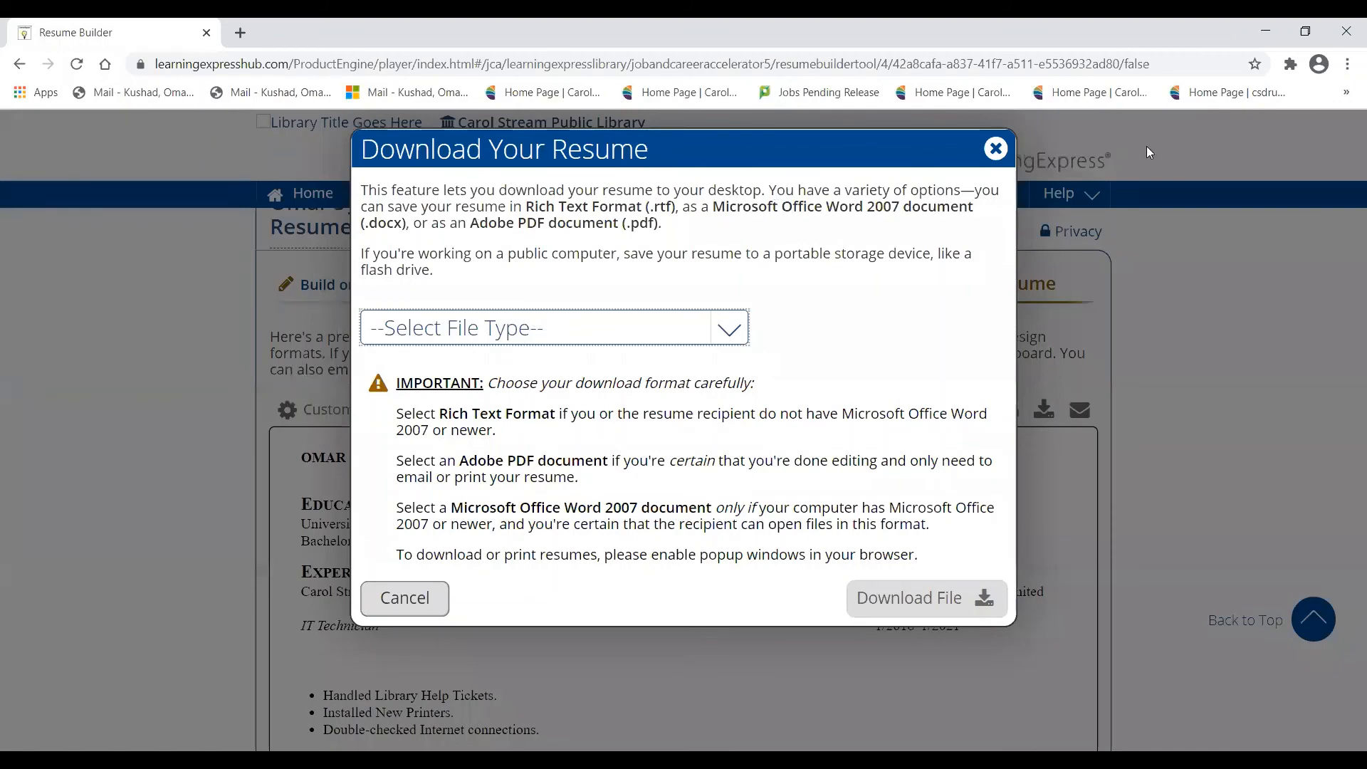
pyautogui.click(1039, 393)
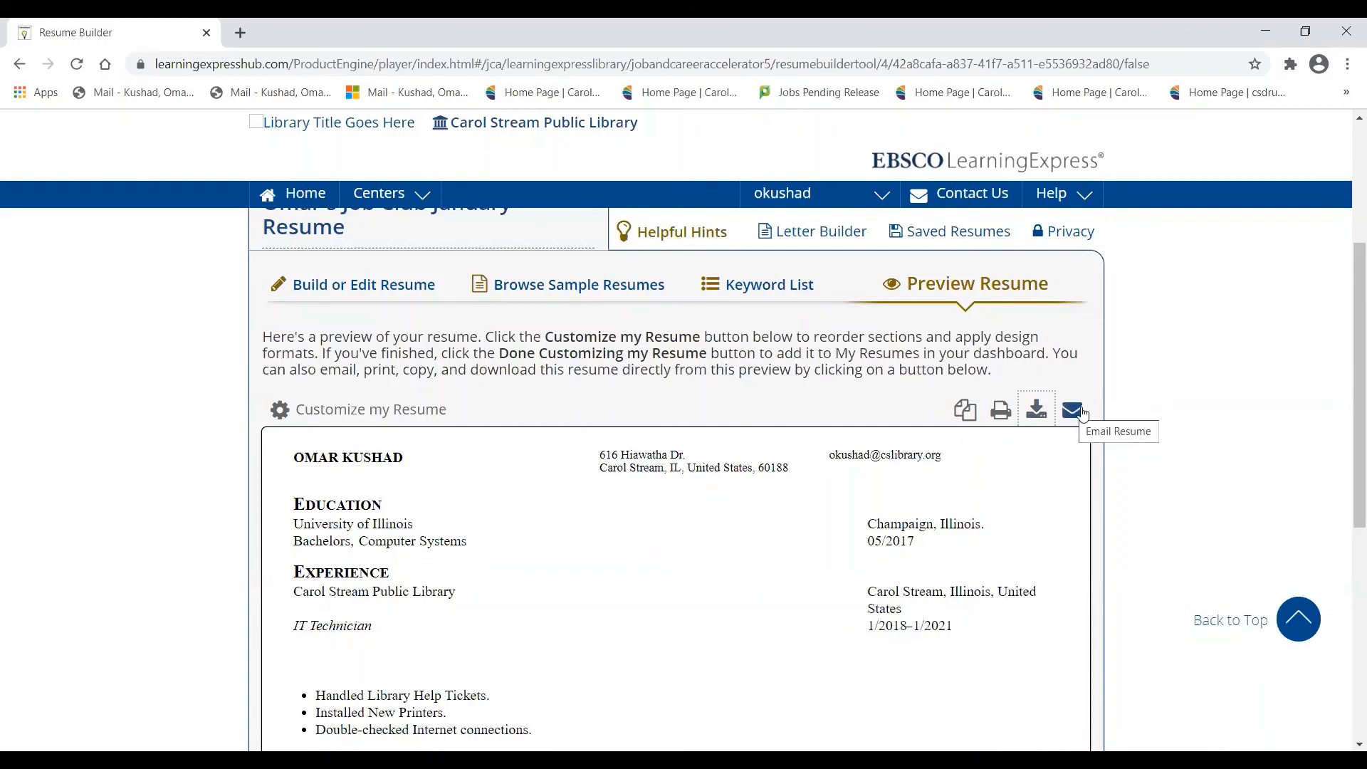
pyautogui.click(1075, 414)
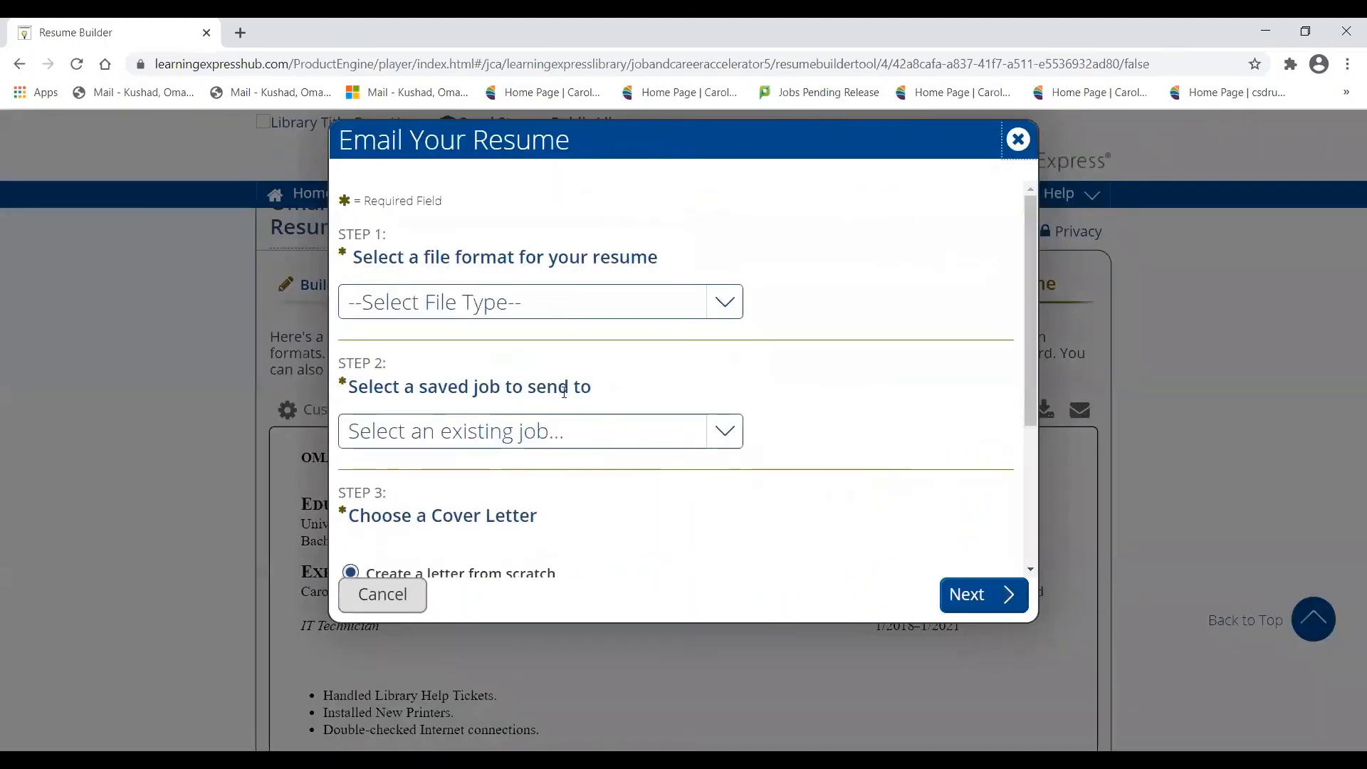
pyautogui.scroll(-3, 561, 476)
pyautogui.scroll(-2, 562, 476)
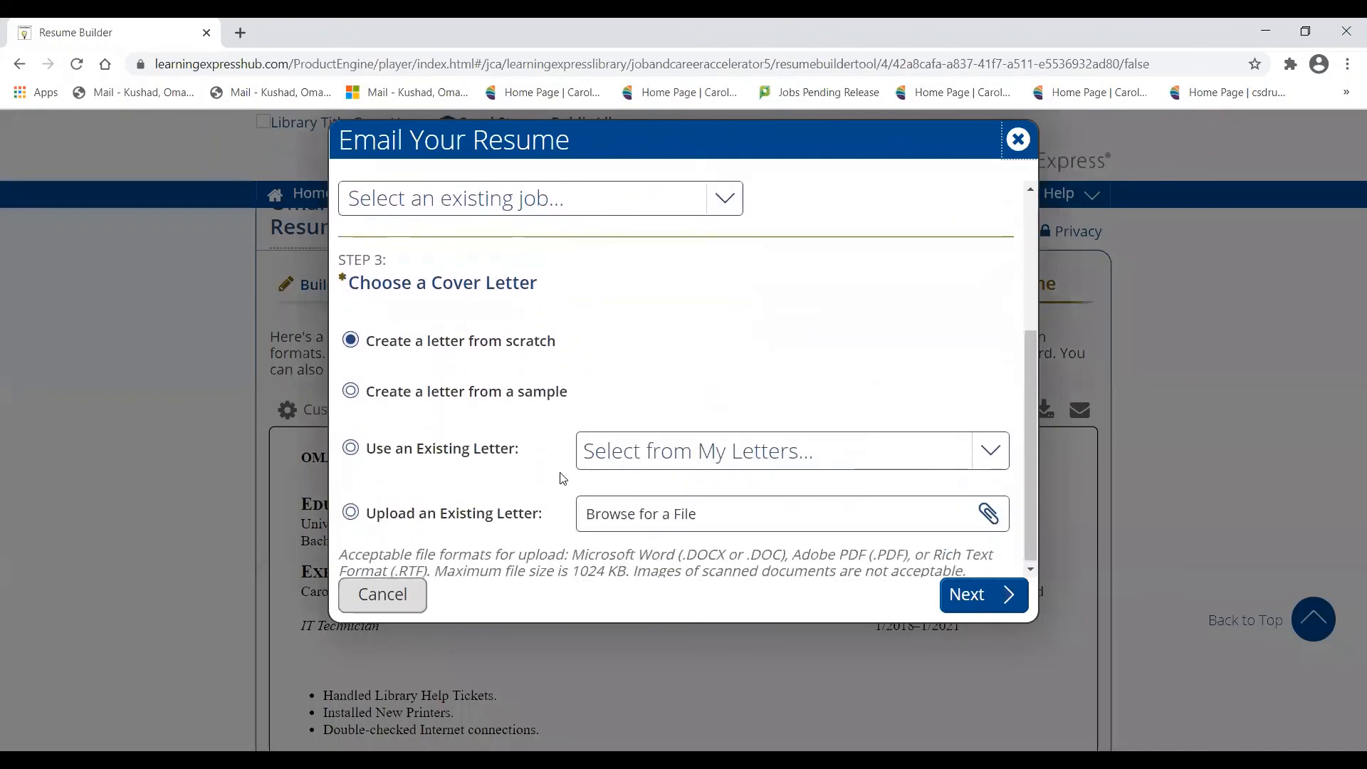
pyautogui.scroll(5, 562, 476)
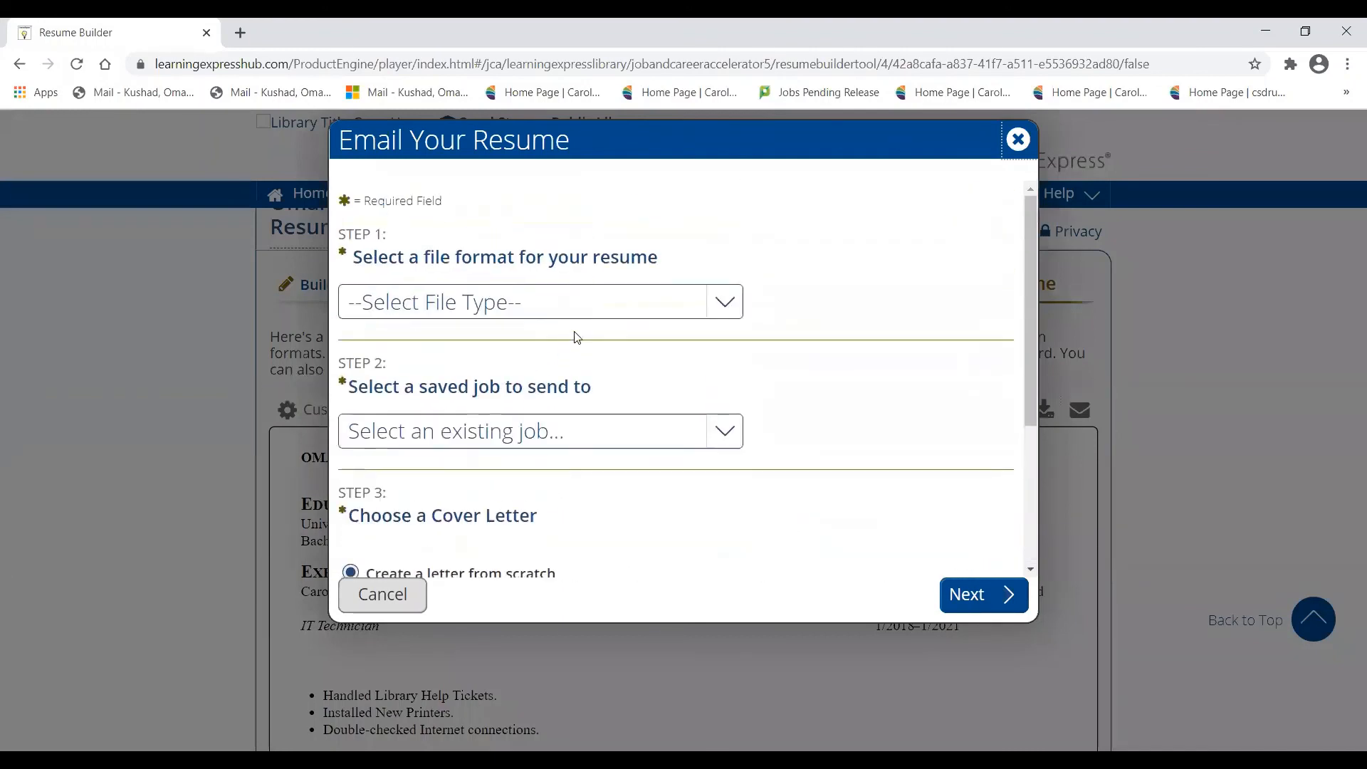
pyautogui.click(1018, 140)
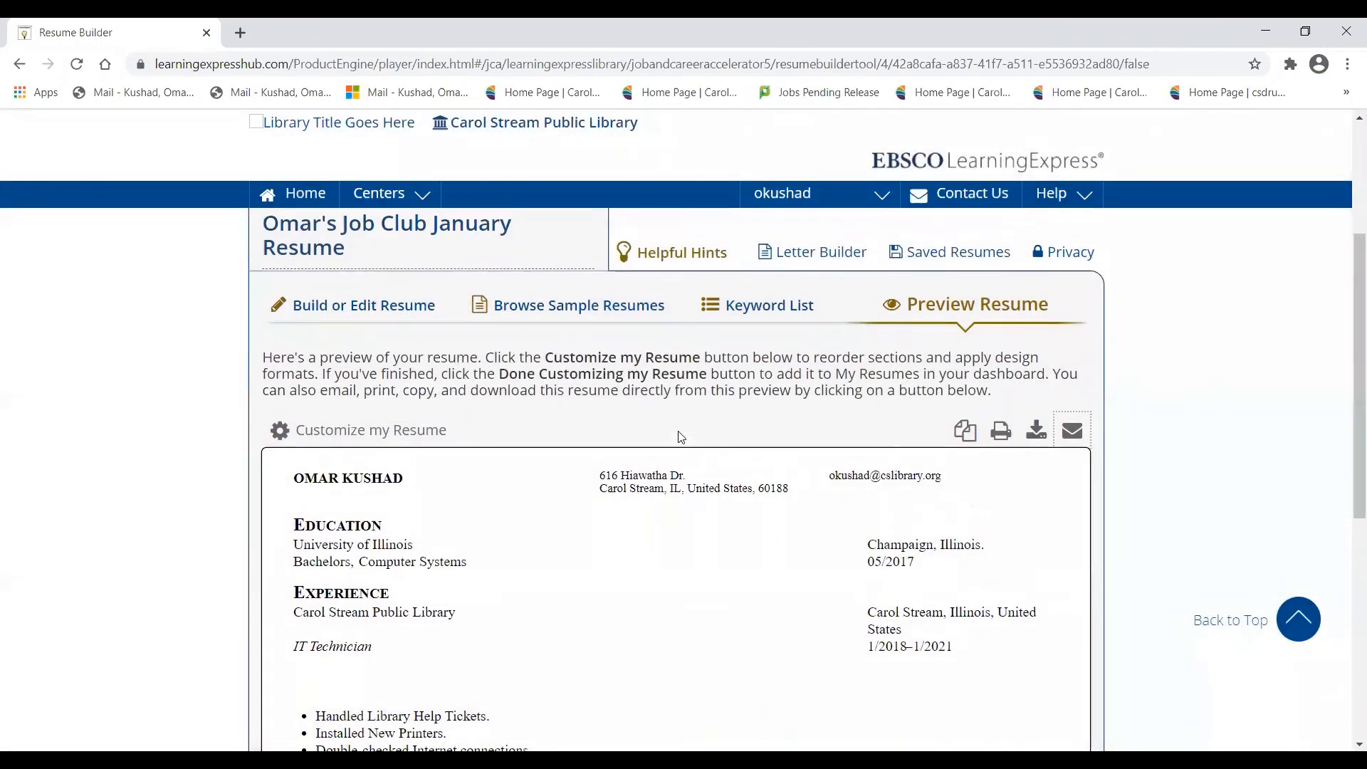
pyautogui.scroll(-6, 563, 539)
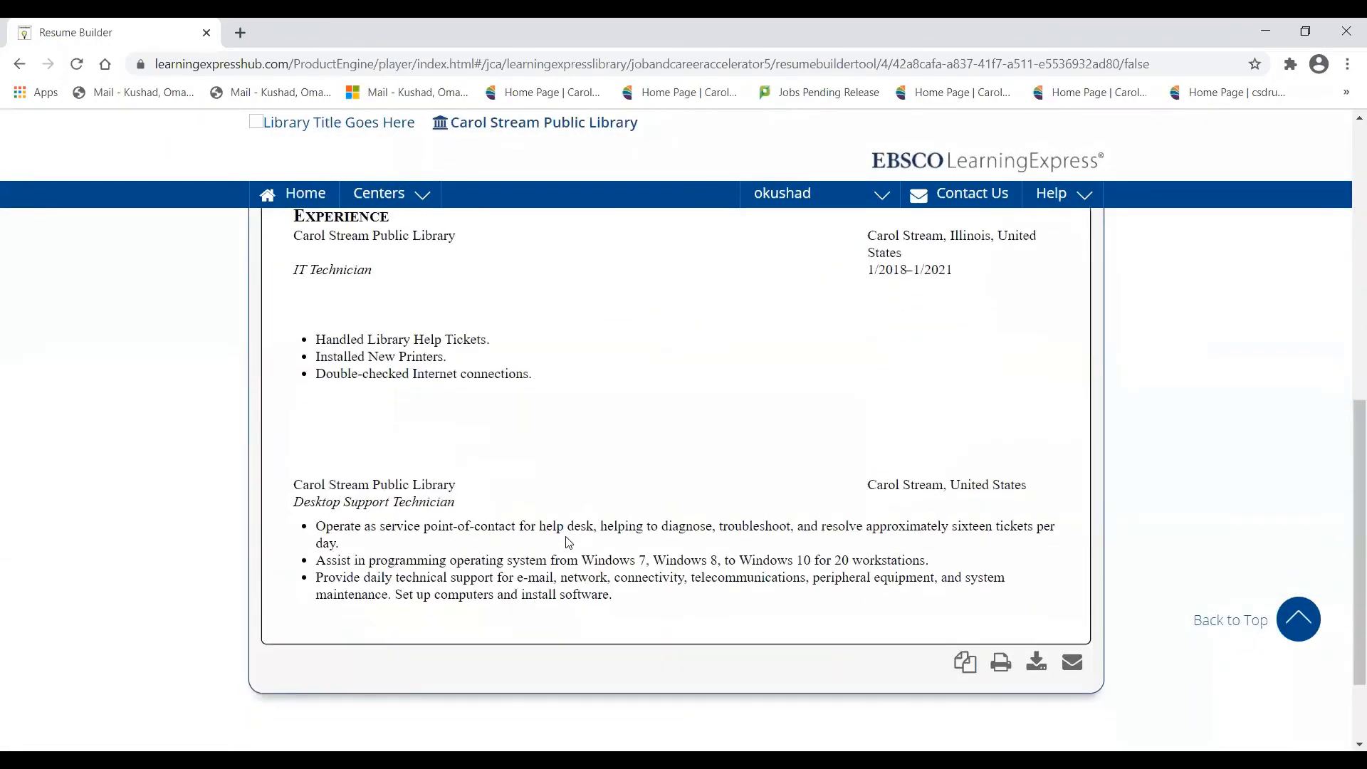
pyautogui.scroll(4, 569, 542)
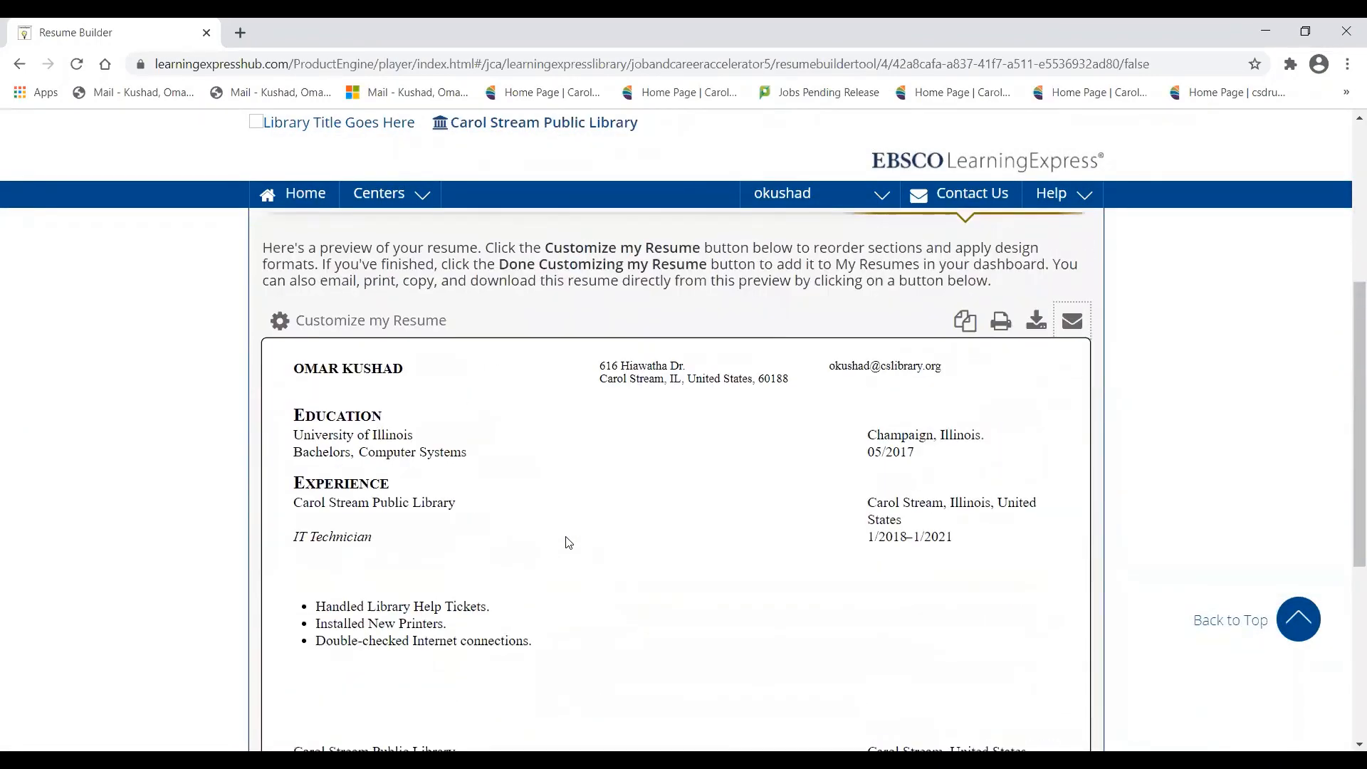
pyautogui.scroll(1, 569, 543)
pyautogui.scroll(-1, 569, 543)
pyautogui.scroll(-1, 523, 406)
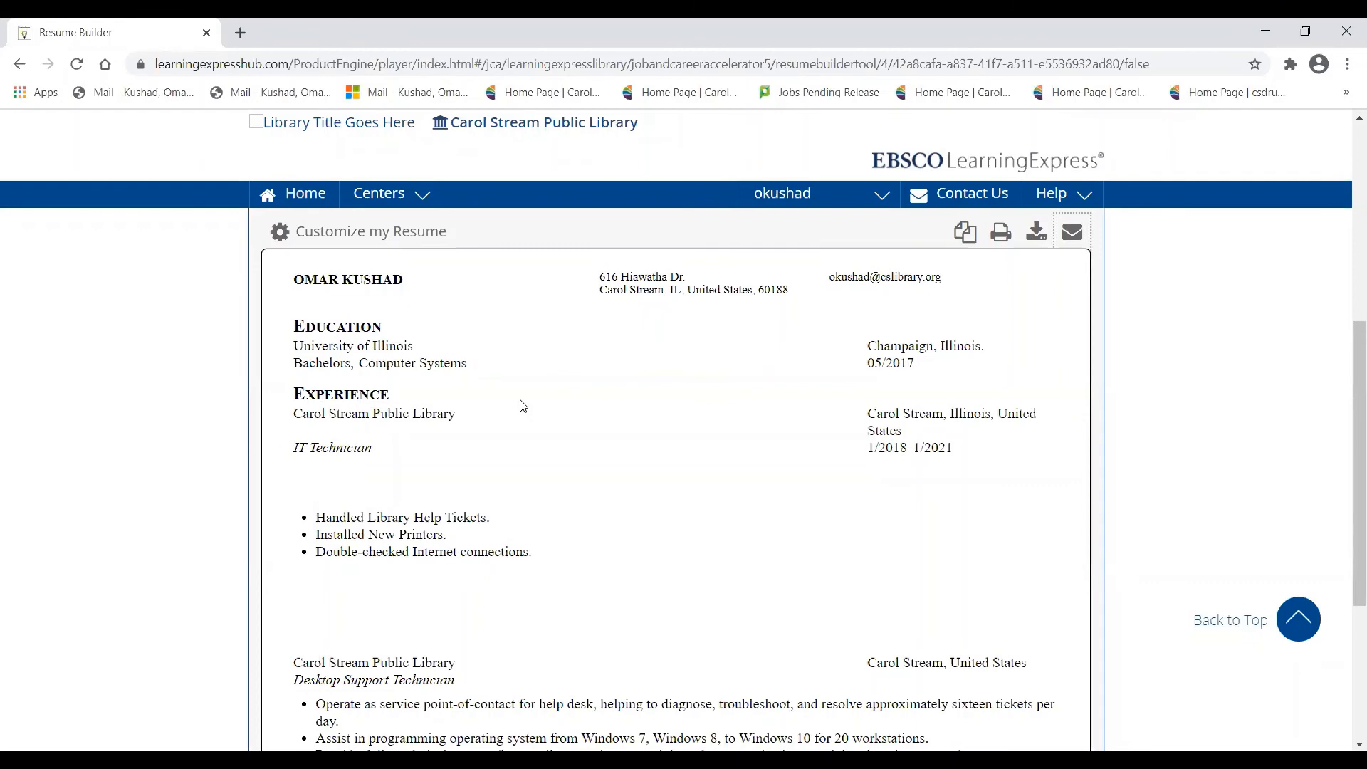
pyautogui.scroll(6, 523, 406)
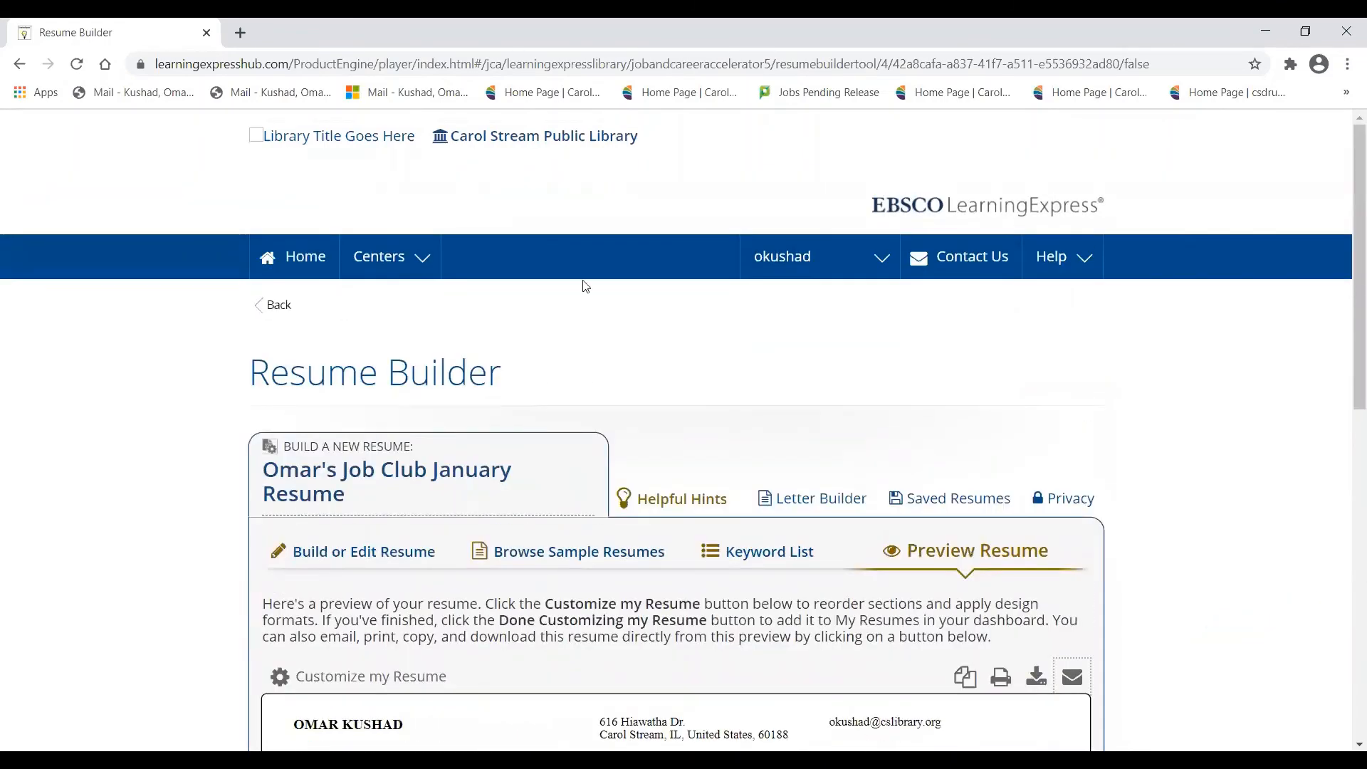
# Step: Load cslibrary.org in a new tab and choose Learn > Live Homework Help to reach Tutor.com
pyautogui.click(240, 34)
pyautogui.write('csl')
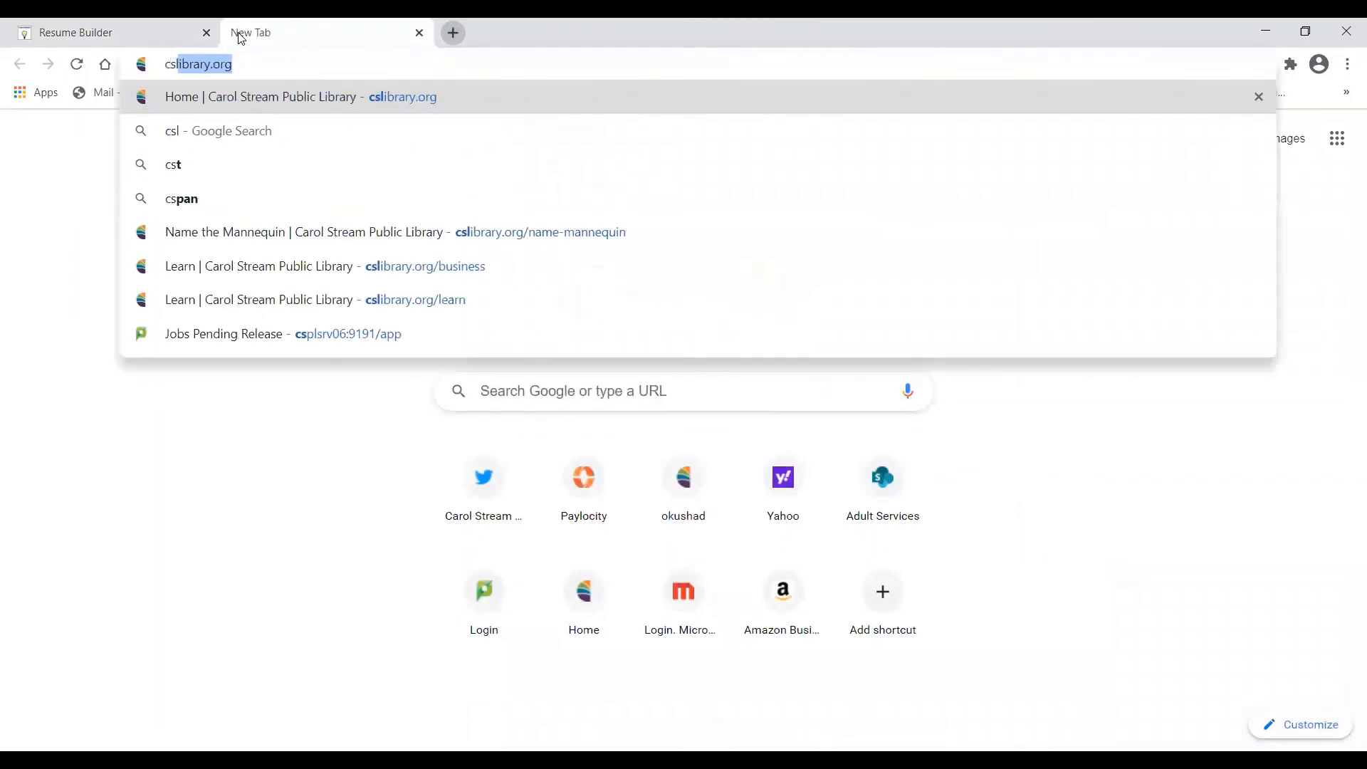
pyautogui.press('Return')
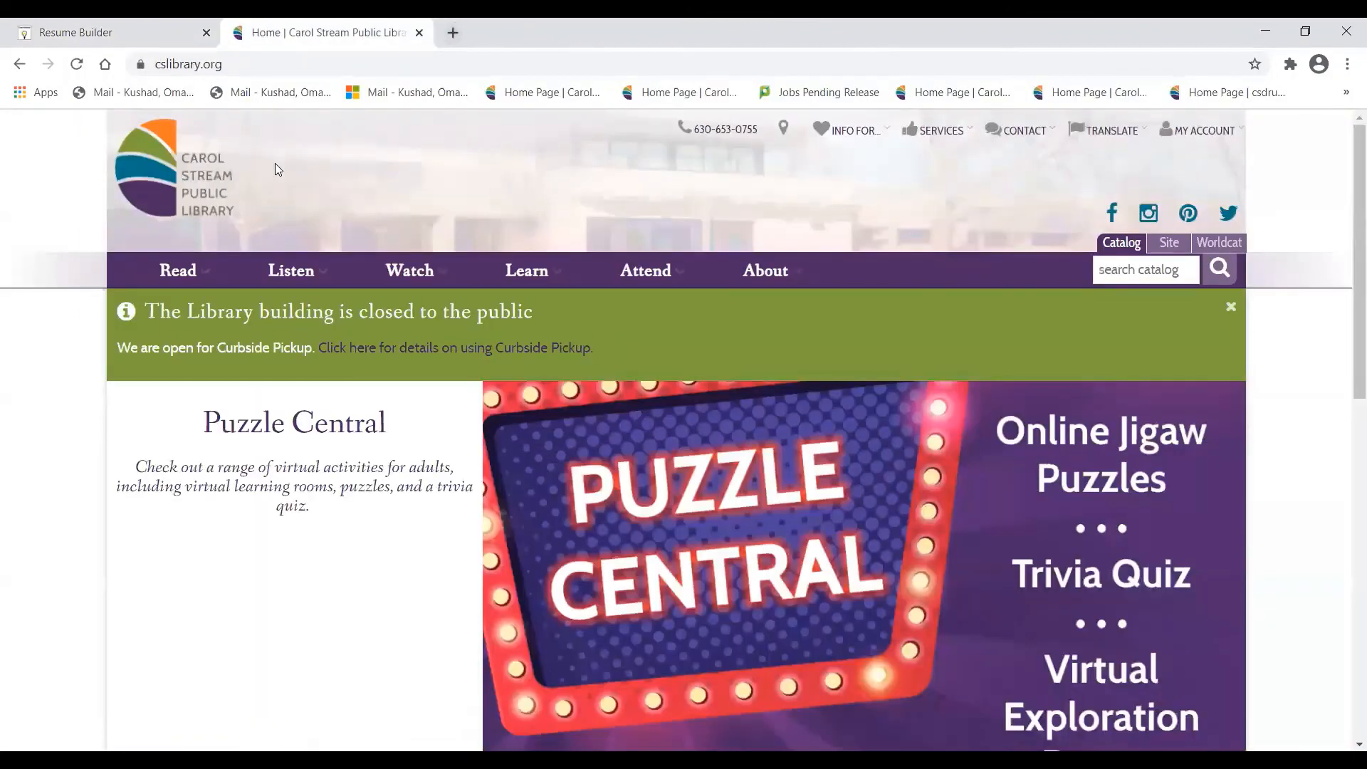
pyautogui.moveTo(527, 270)
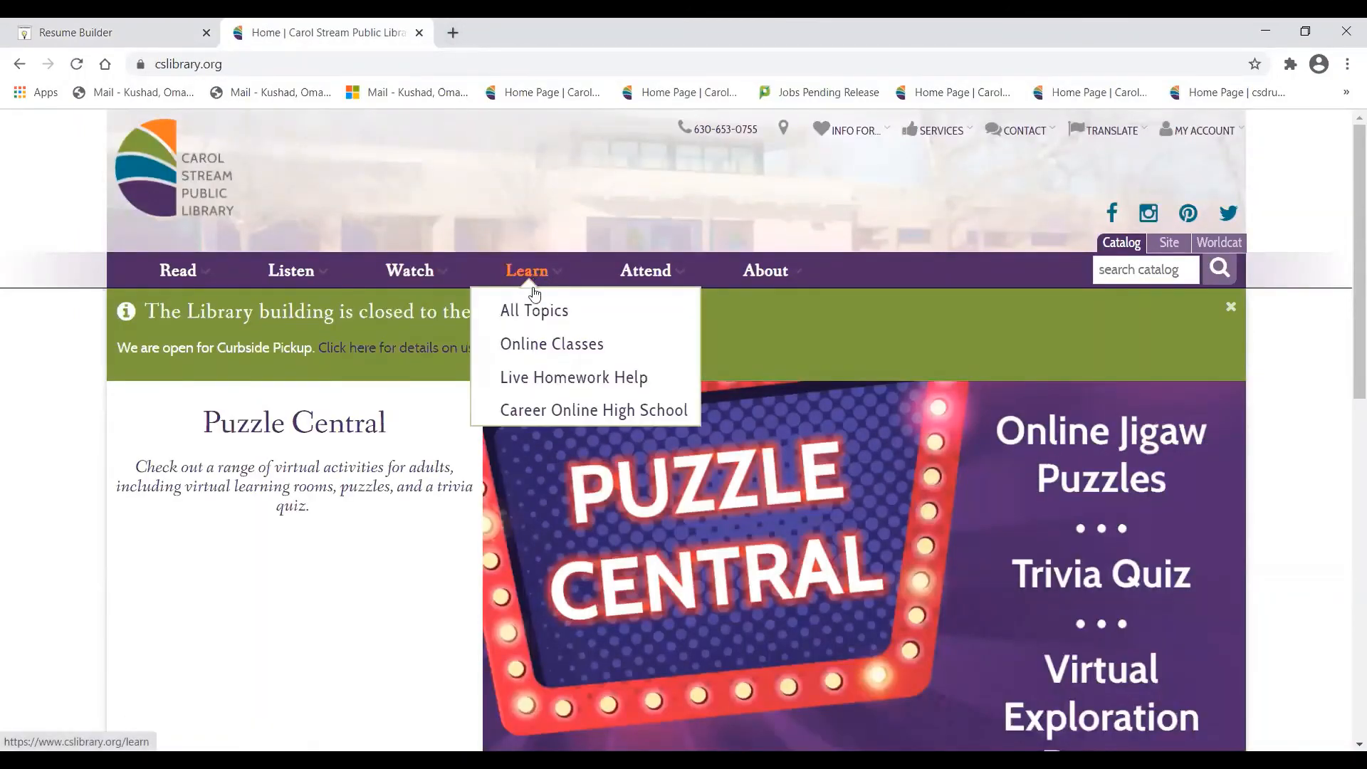
pyautogui.click(595, 383)
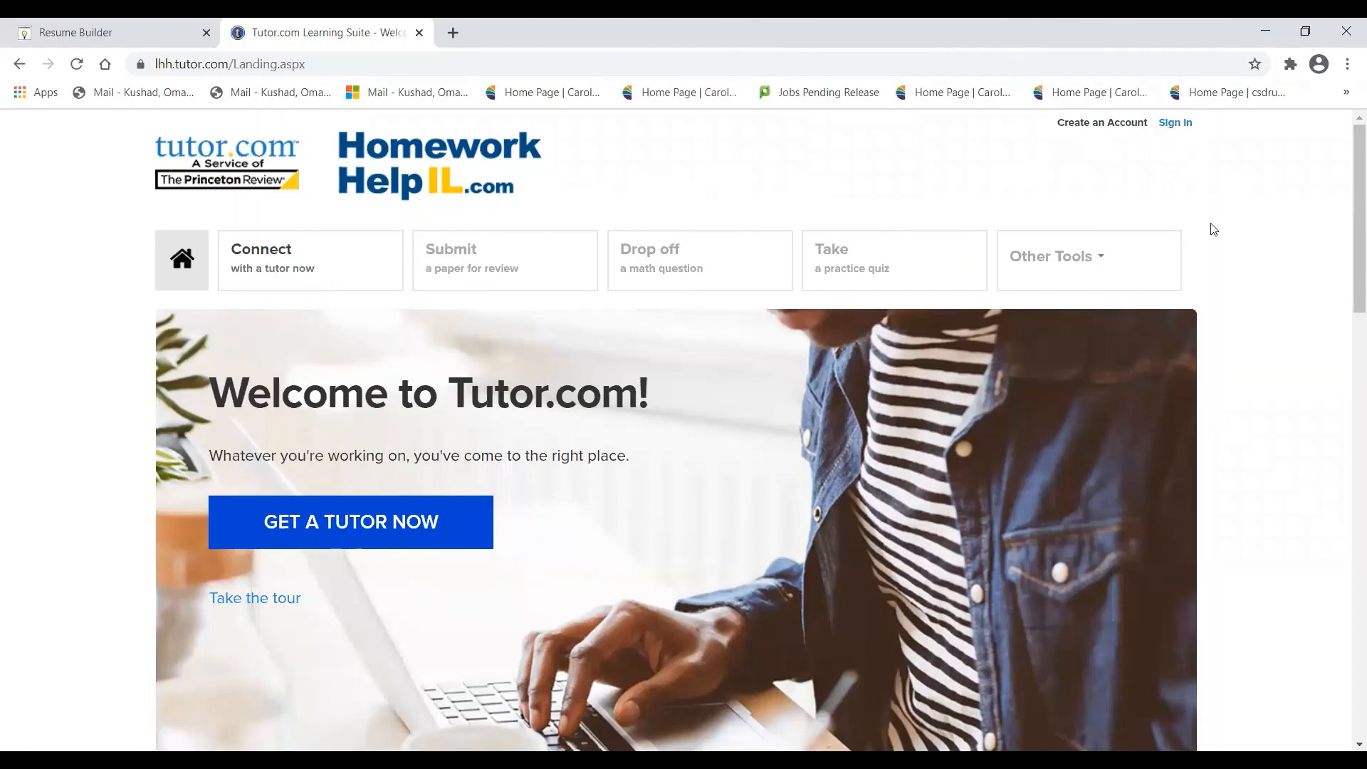
# Step: Try Connect with a Career Coach, dismiss the sign-up popup, then pick Submit a paper for review
pyautogui.scroll(-5, 1210, 227)
pyautogui.scroll(-11, 1212, 229)
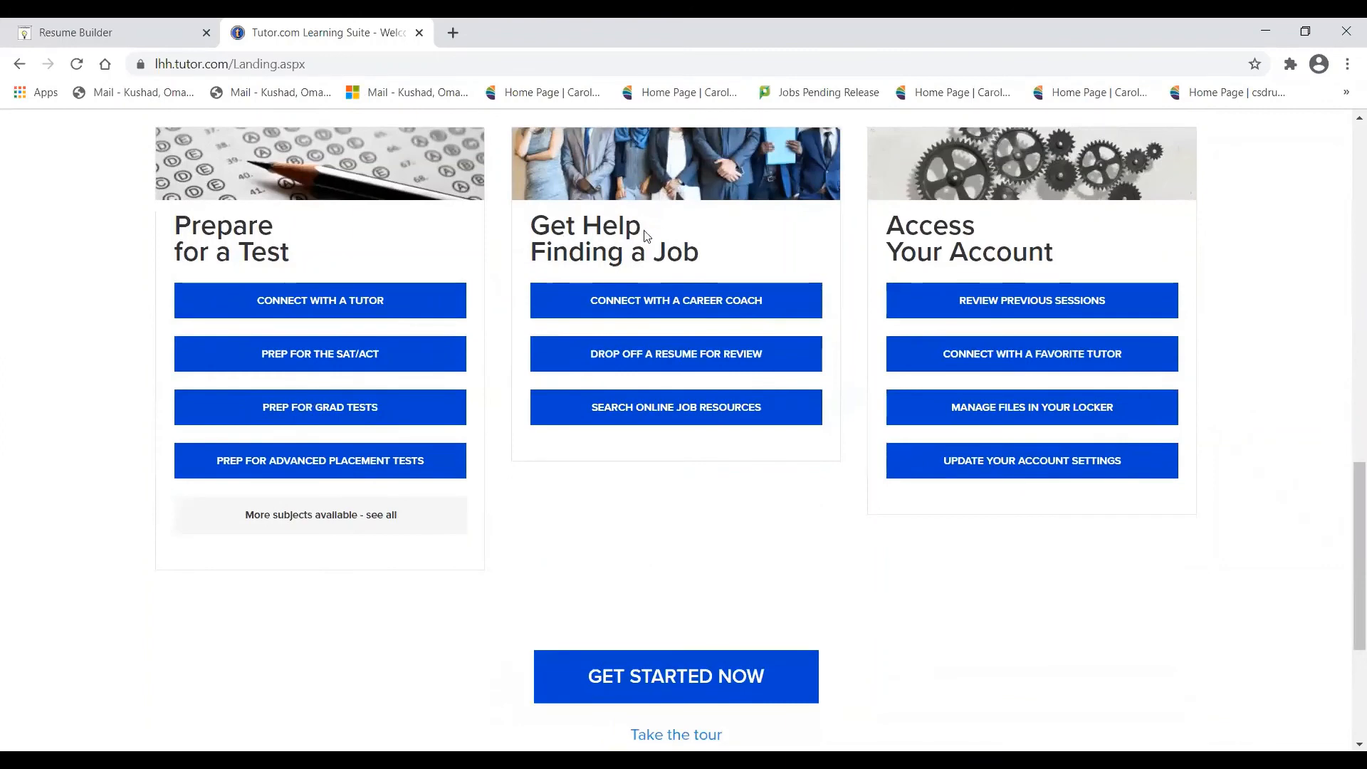
pyautogui.scroll(1, 783, 243)
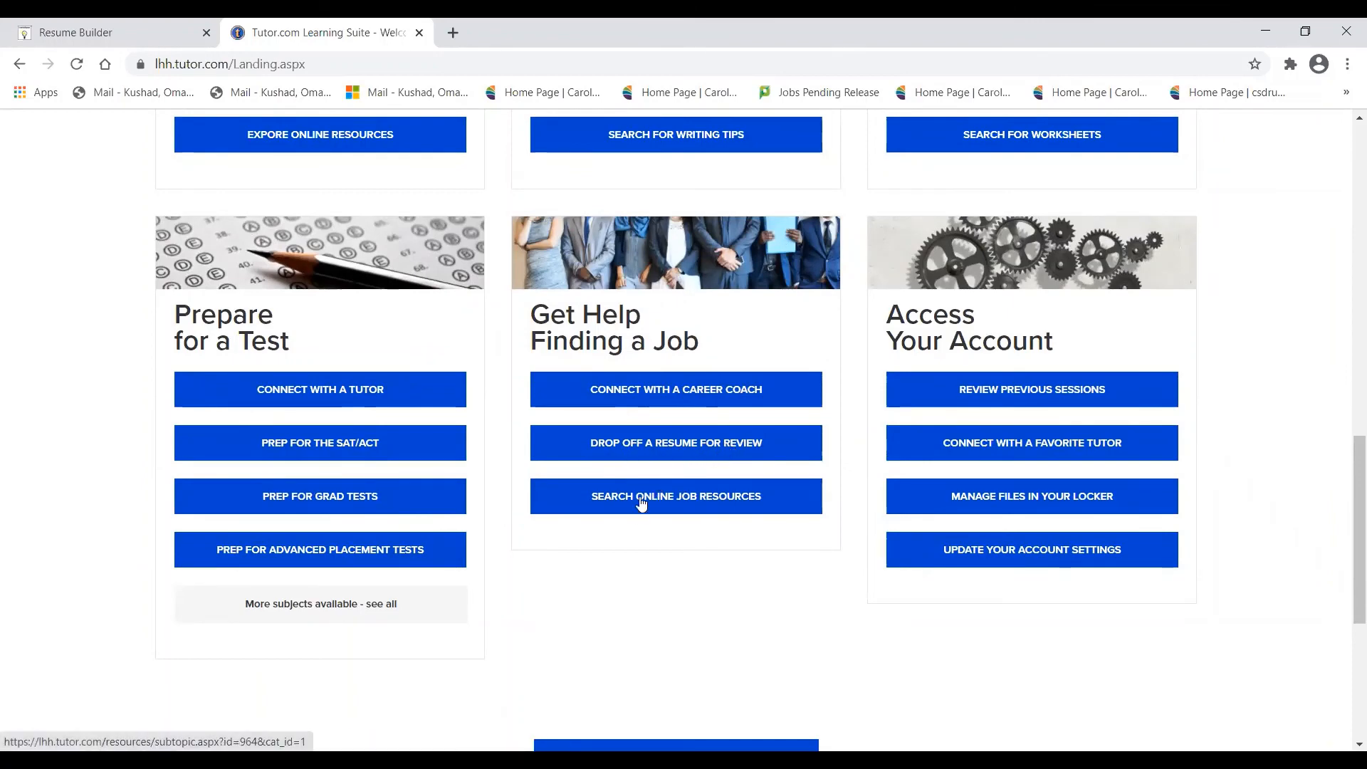
pyautogui.click(726, 453)
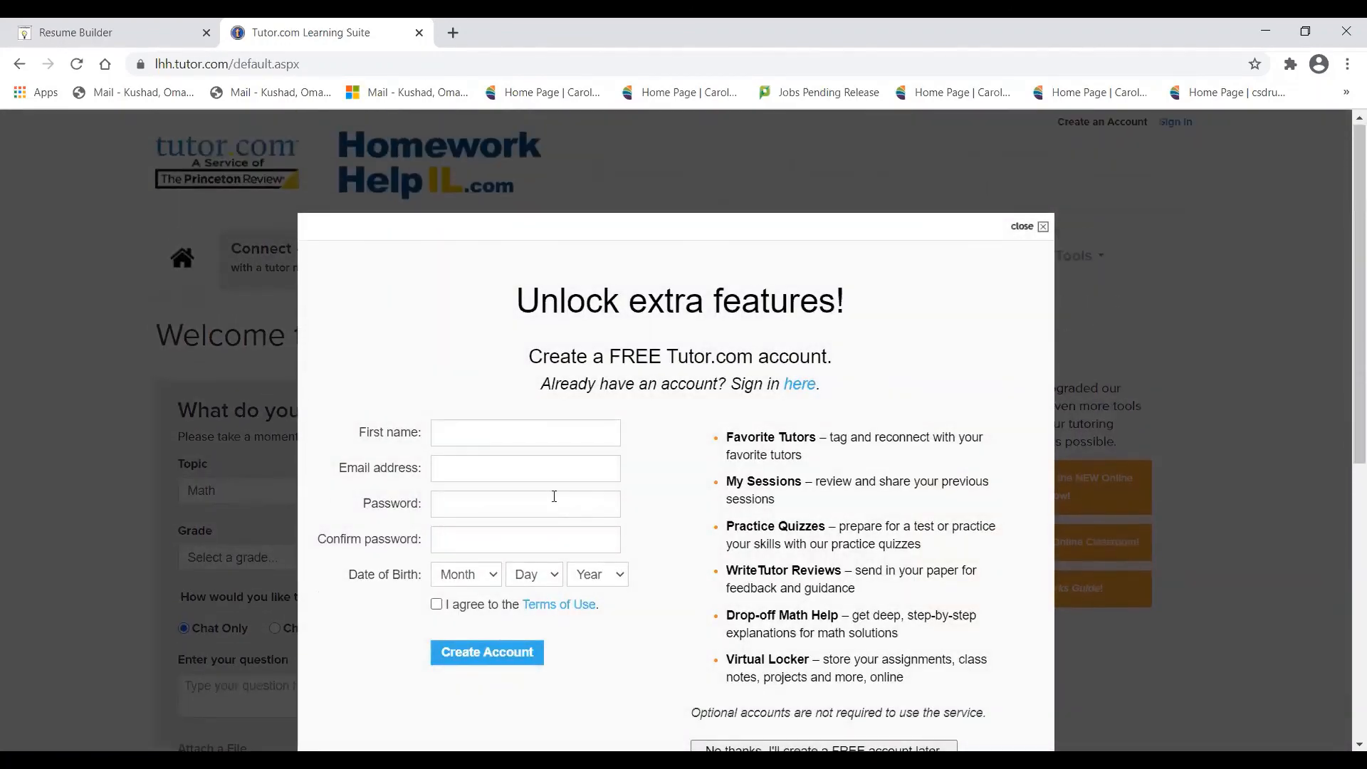
pyautogui.click(1021, 227)
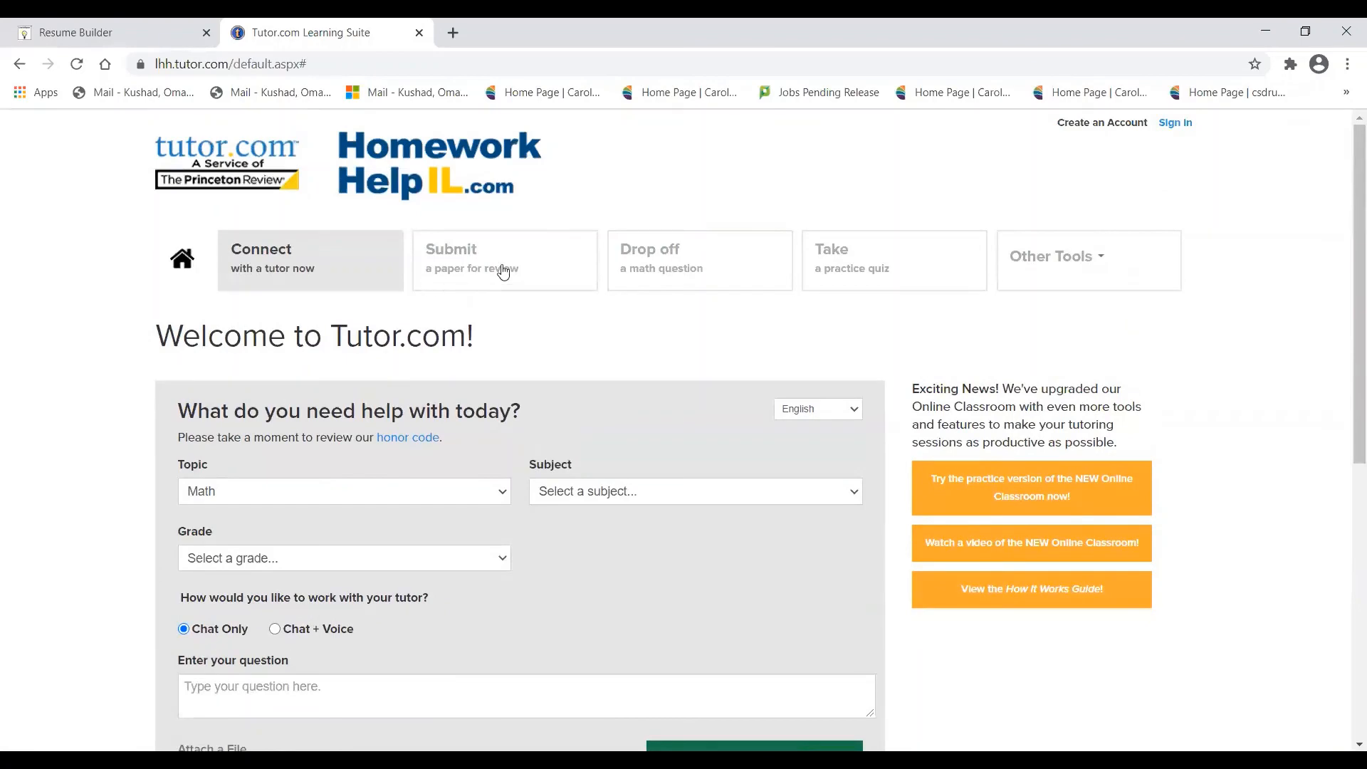
pyautogui.click(503, 271)
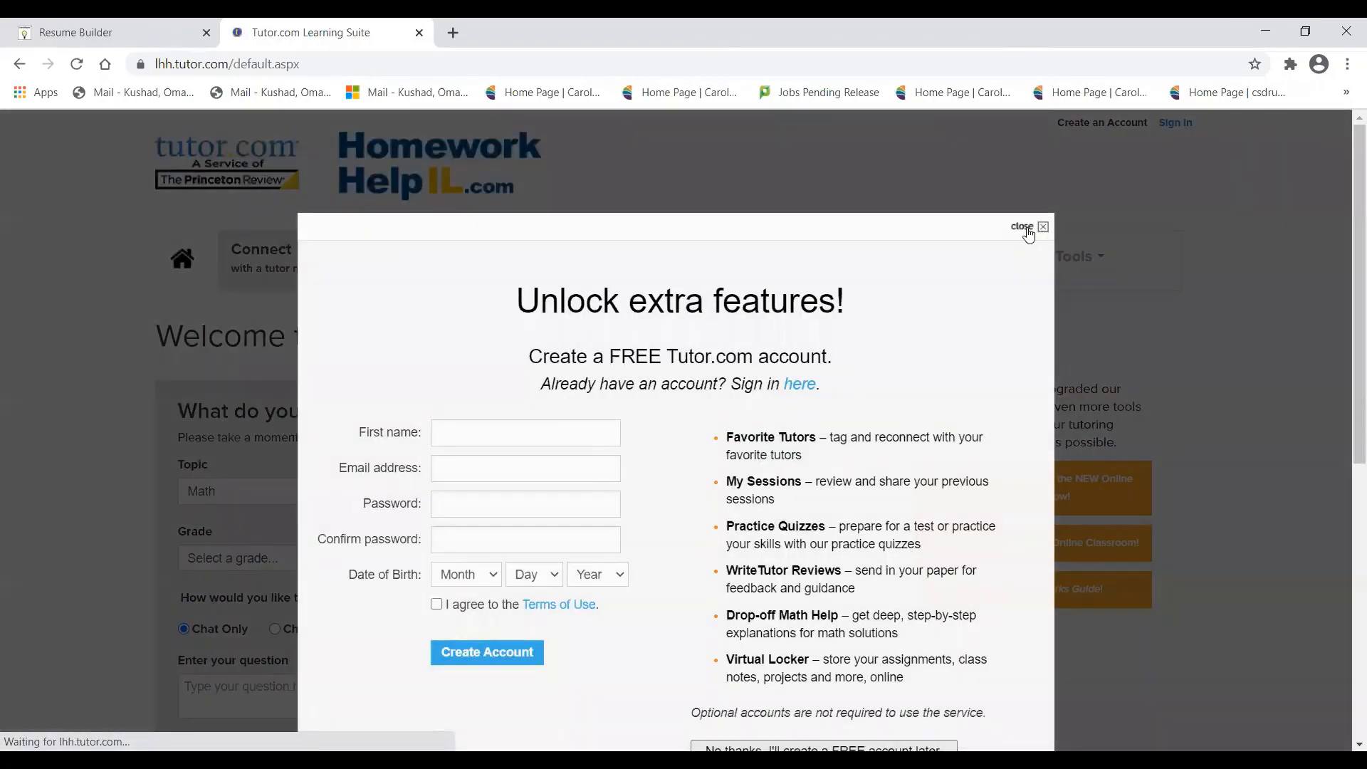
# Step: Sign in with the saved username and account password, declining Chrome's offer to save the password
pyautogui.click(1174, 127)
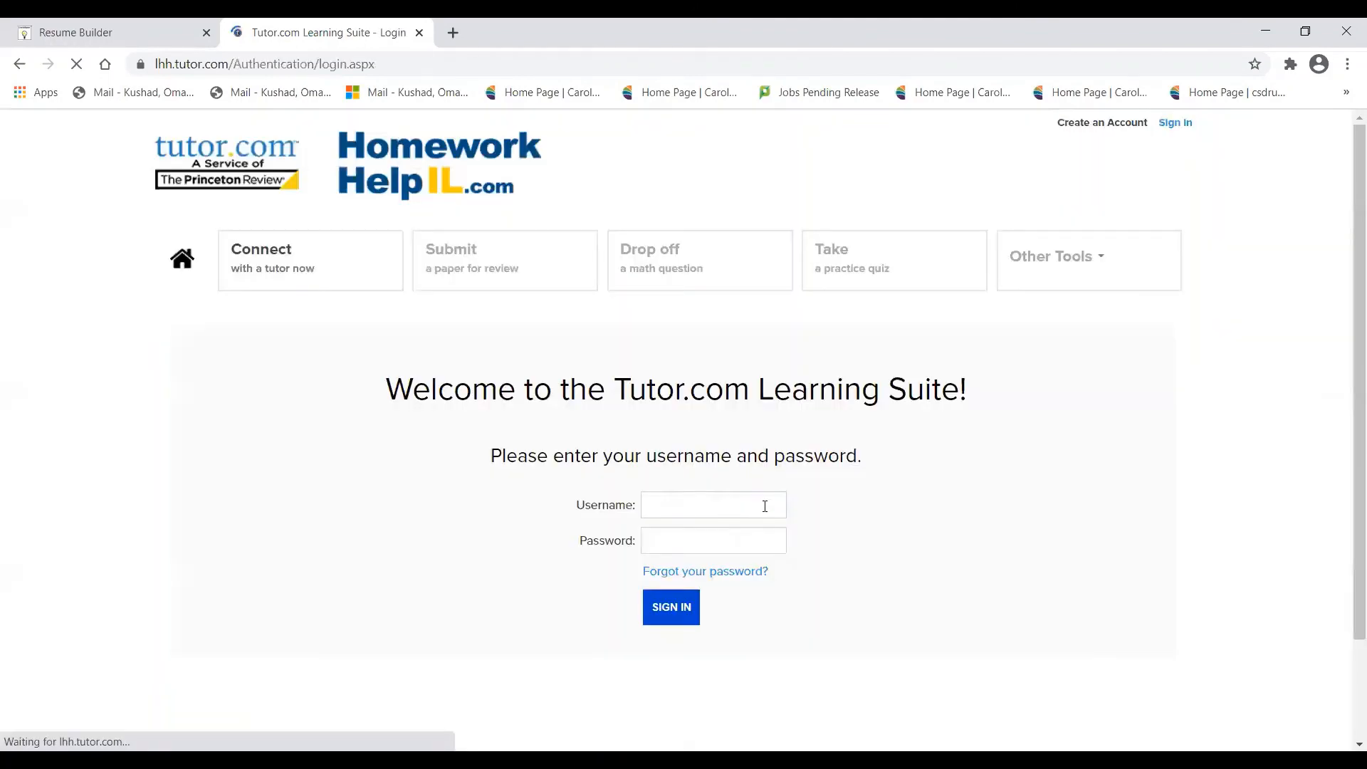
pyautogui.click(764, 507)
pyautogui.press('Down')
pyautogui.press('Tab')
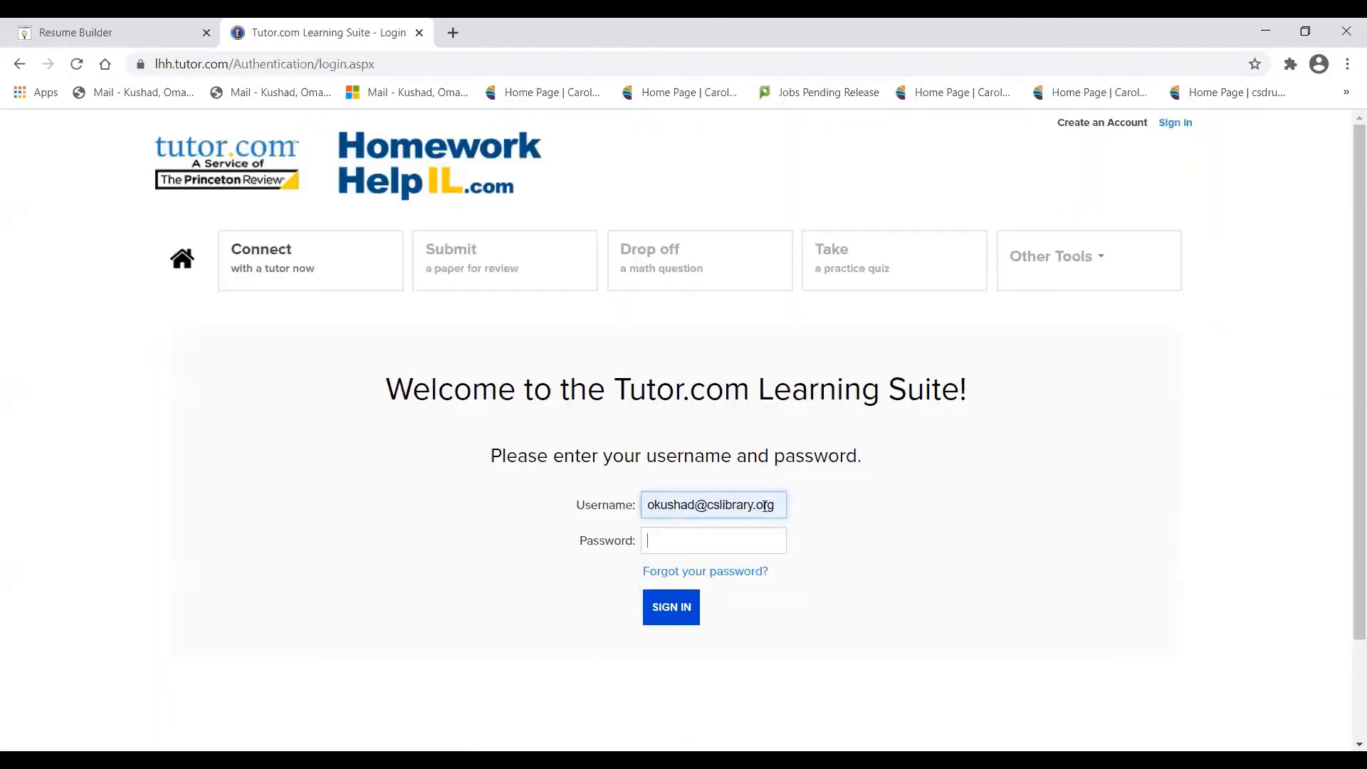
pyautogui.write('•••••••••')
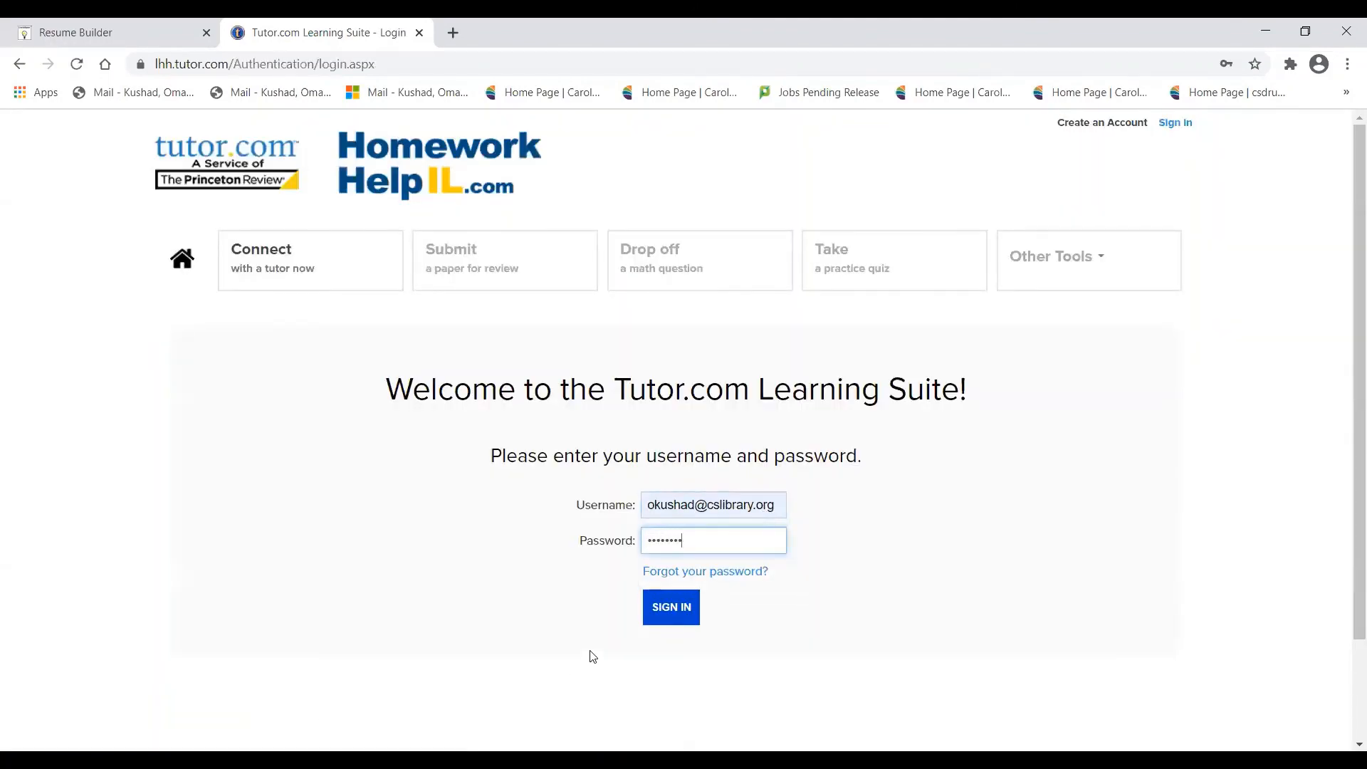
pyautogui.click(678, 618)
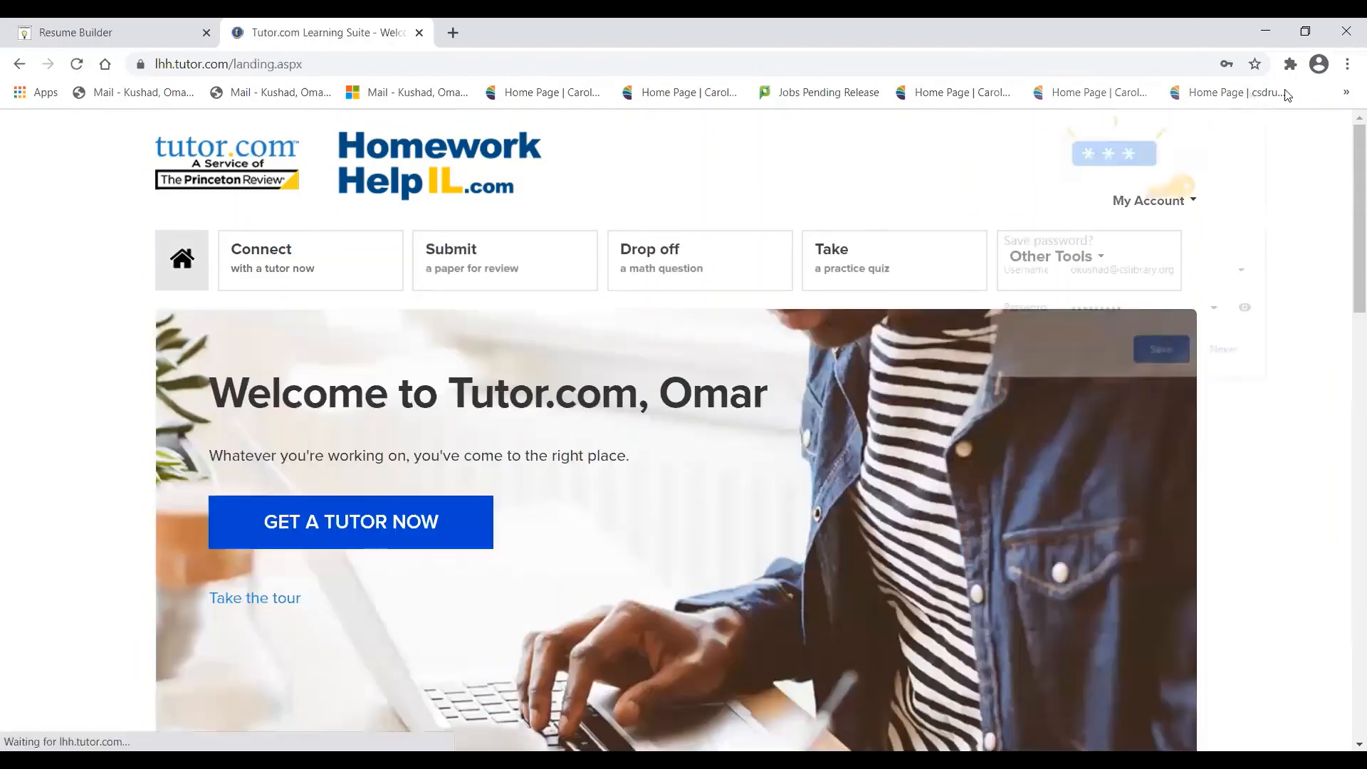
pyautogui.click(1258, 90)
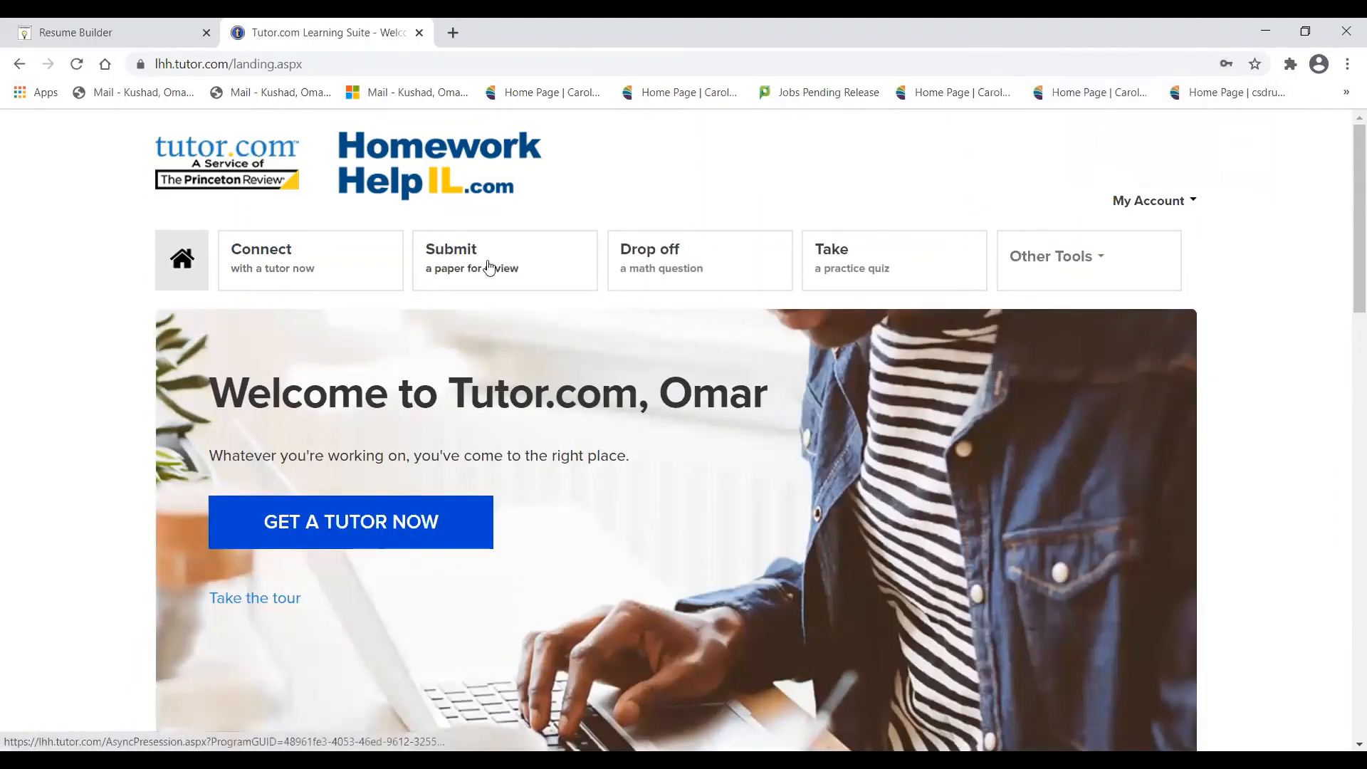
# Step: Open the Connect-with-a-tutor form and choose Job Help as the topic, leaving Subject unset
pyautogui.click(301, 254)
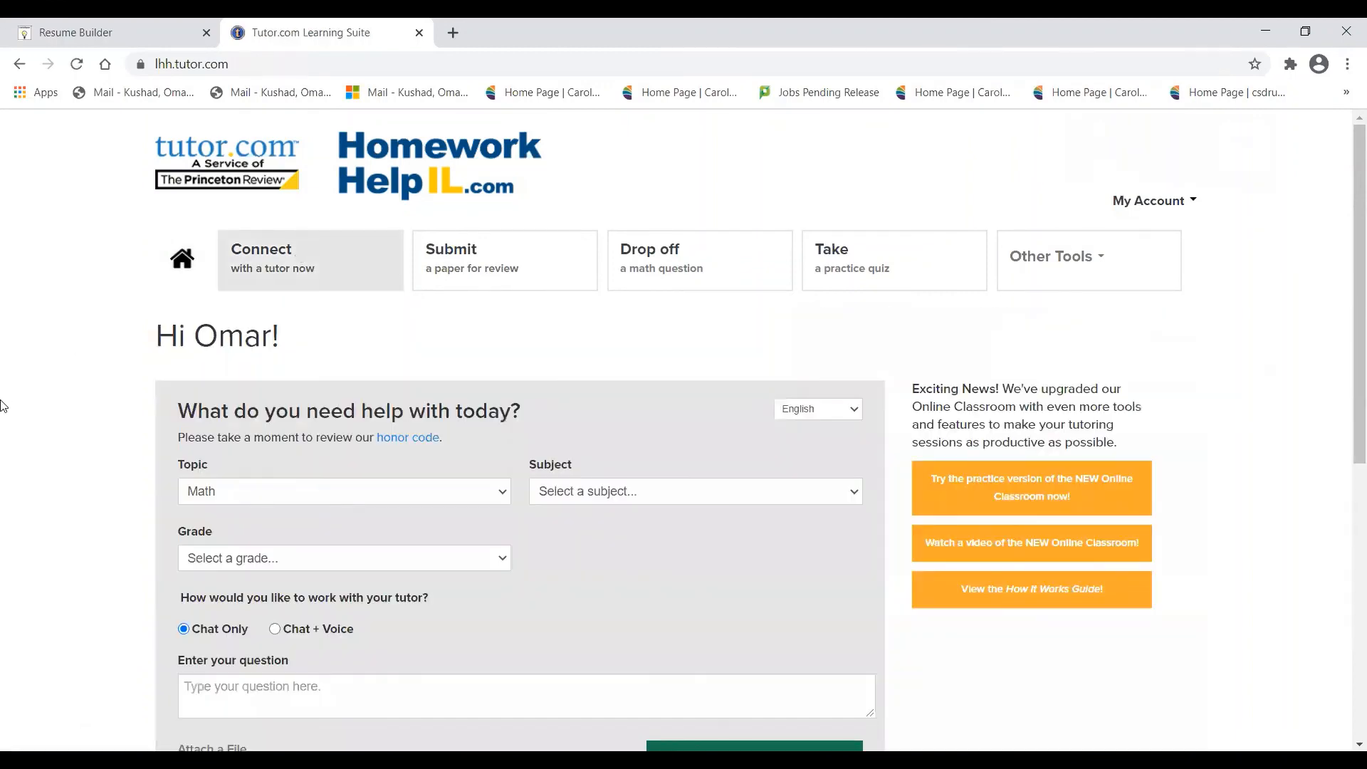
pyautogui.scroll(-2, 290, 288)
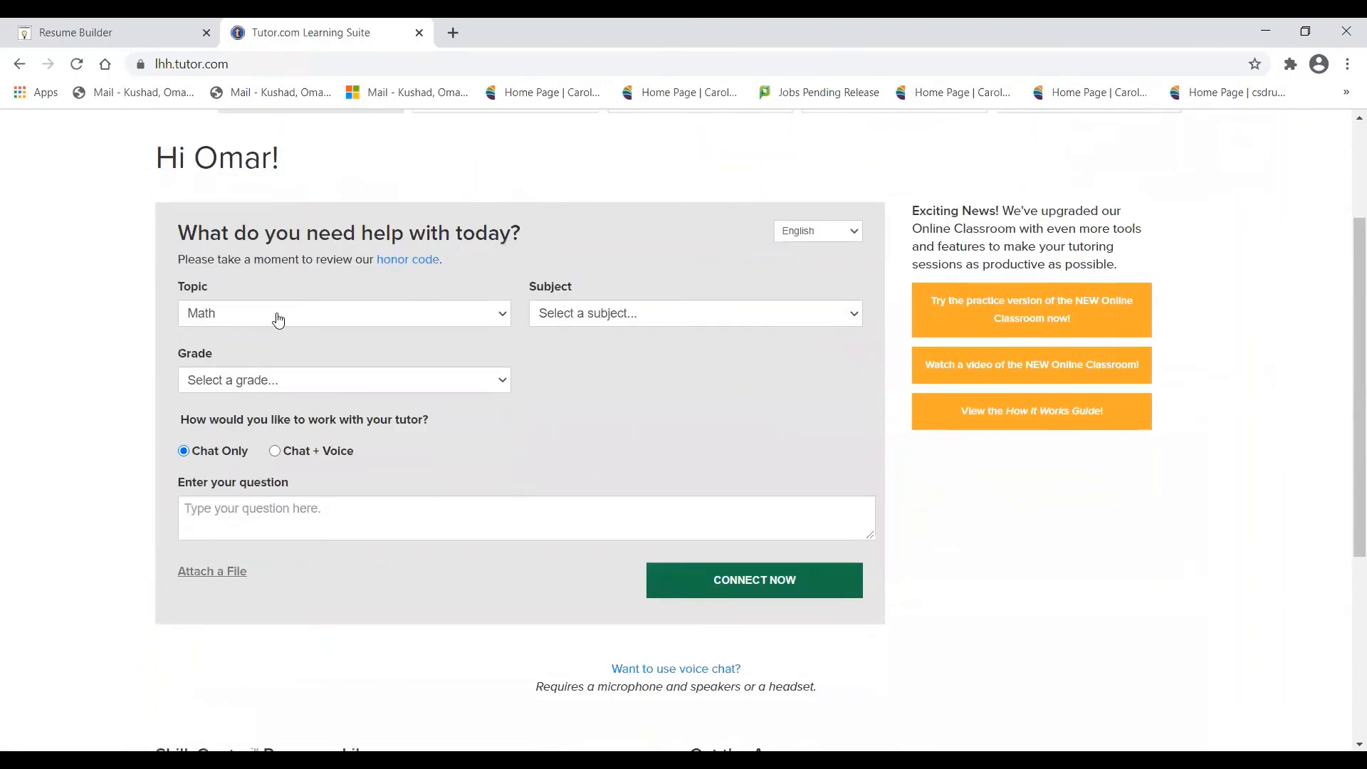
pyautogui.click(277, 317)
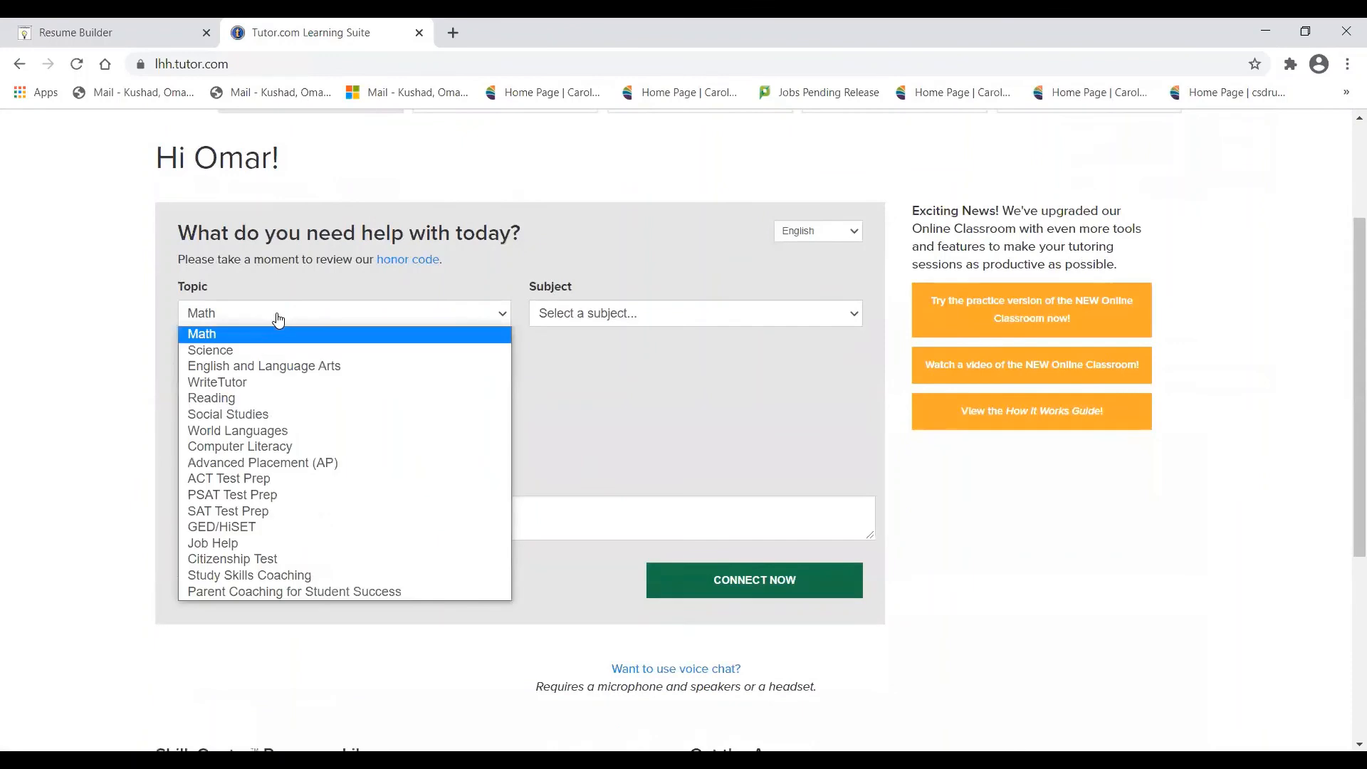
pyautogui.click(242, 542)
pyautogui.click(613, 317)
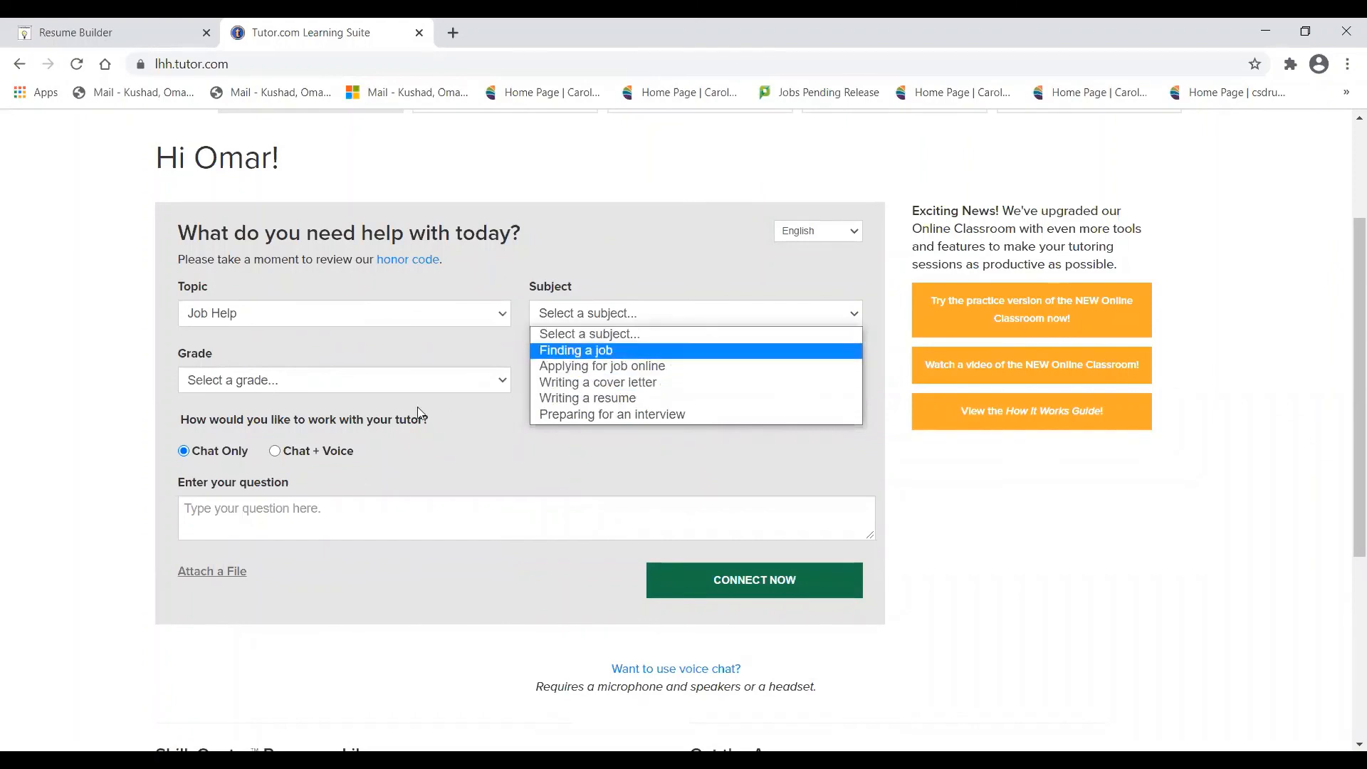
pyautogui.click(472, 430)
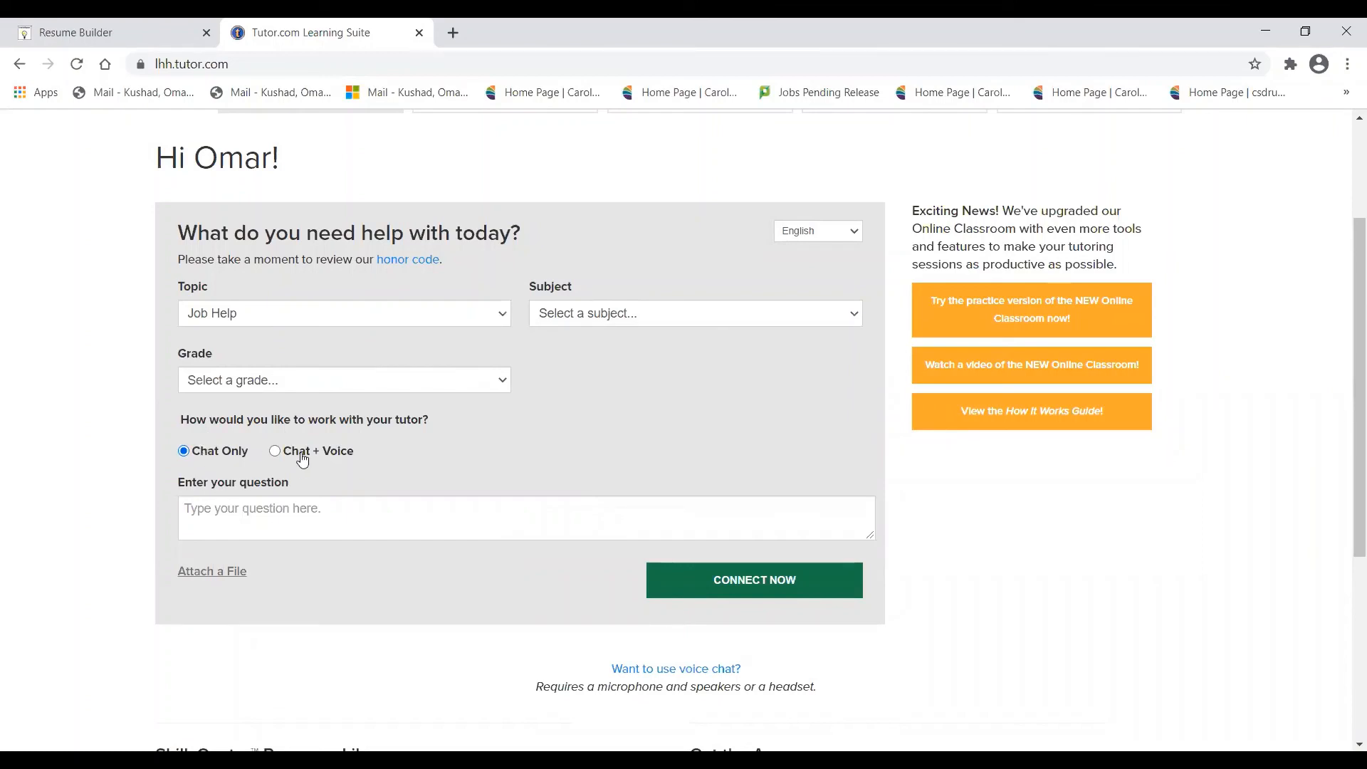
pyautogui.scroll(1, 488, 464)
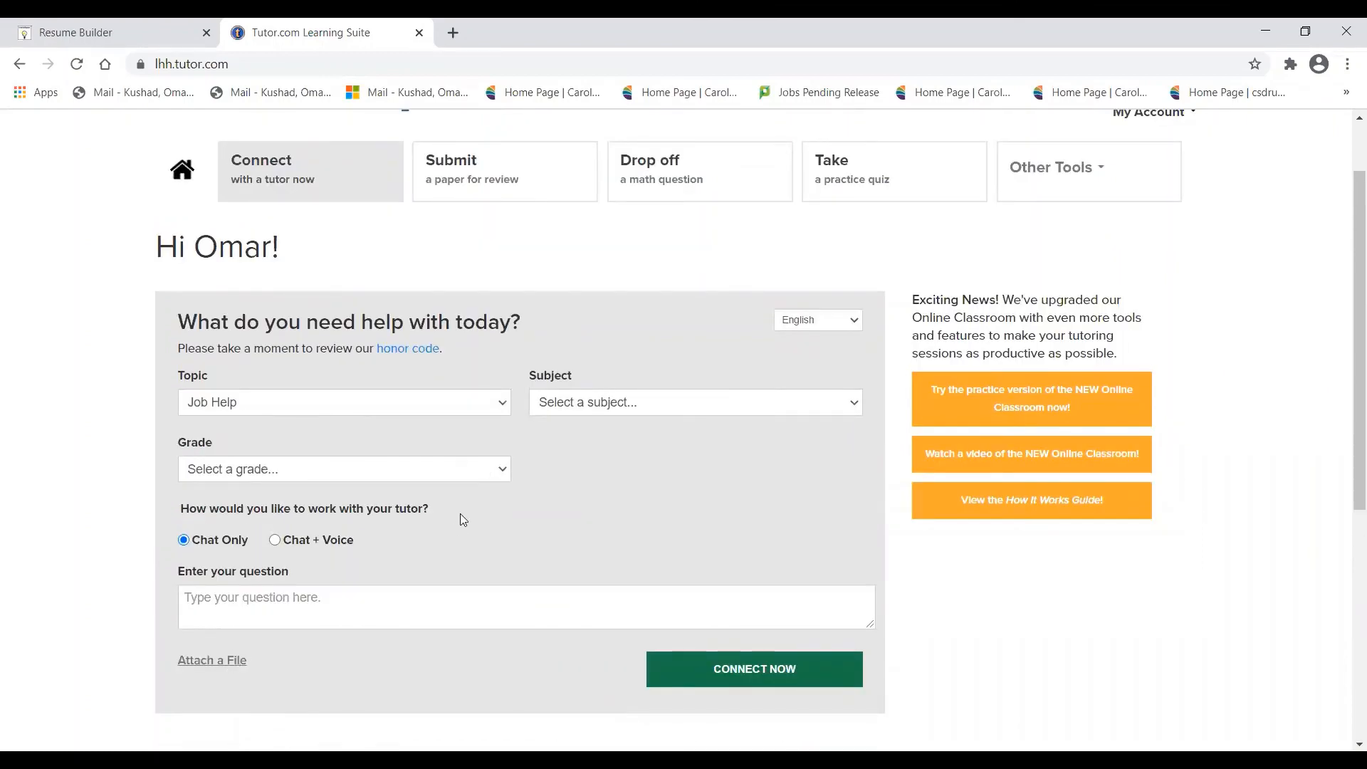
pyautogui.scroll(1, 464, 514)
pyautogui.scroll(-1, 399, 427)
pyautogui.scroll(1, 511, 425)
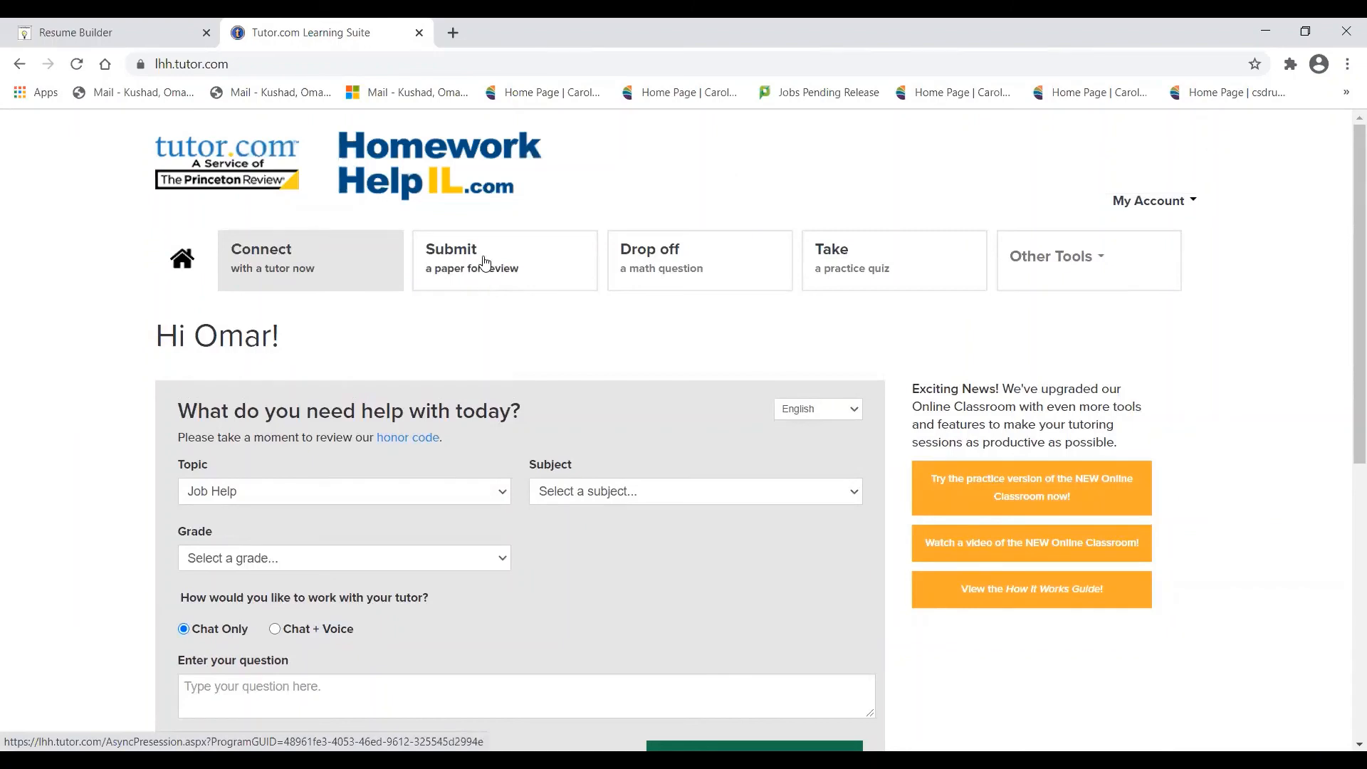
# Step: Set the review form to Job Help Resume and Cover Letter Drop Off Review, A resume, and Other
pyautogui.click(485, 263)
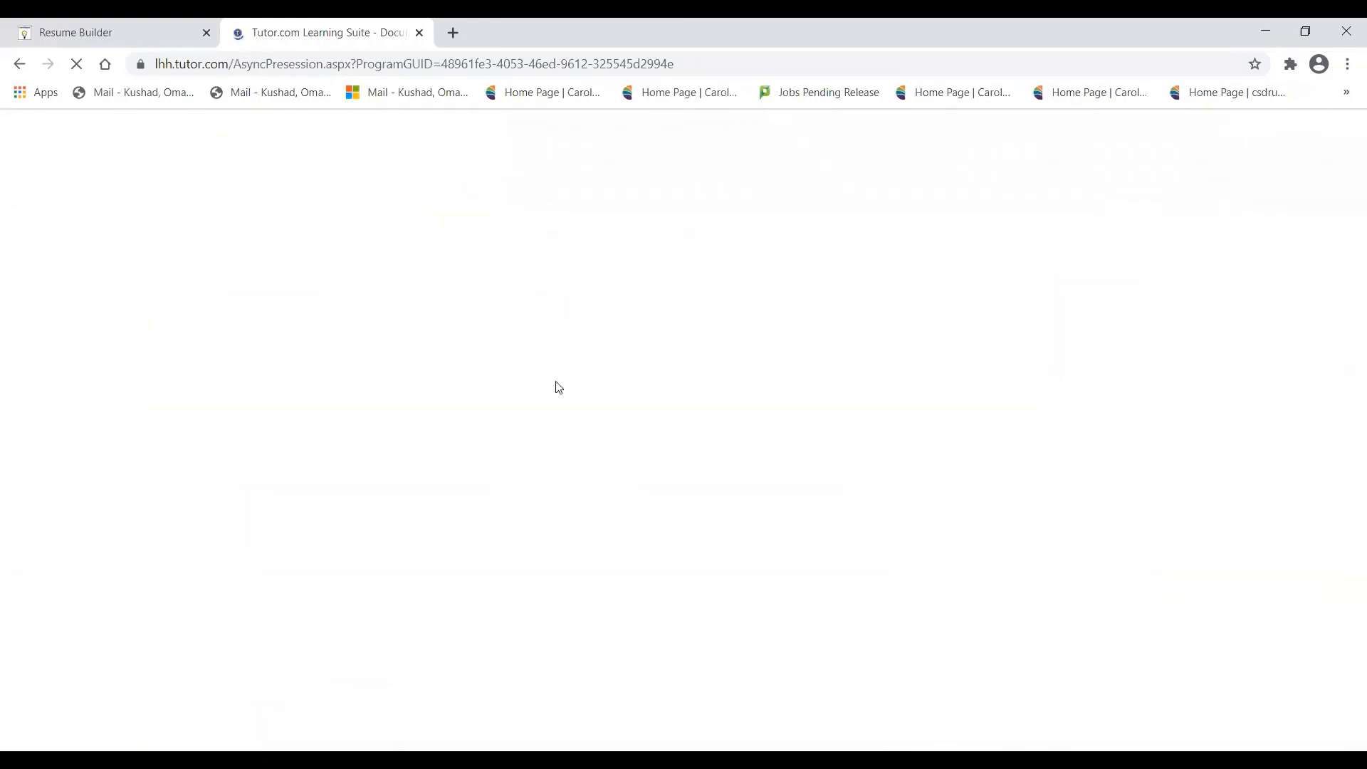
pyautogui.scroll(-4, 555, 381)
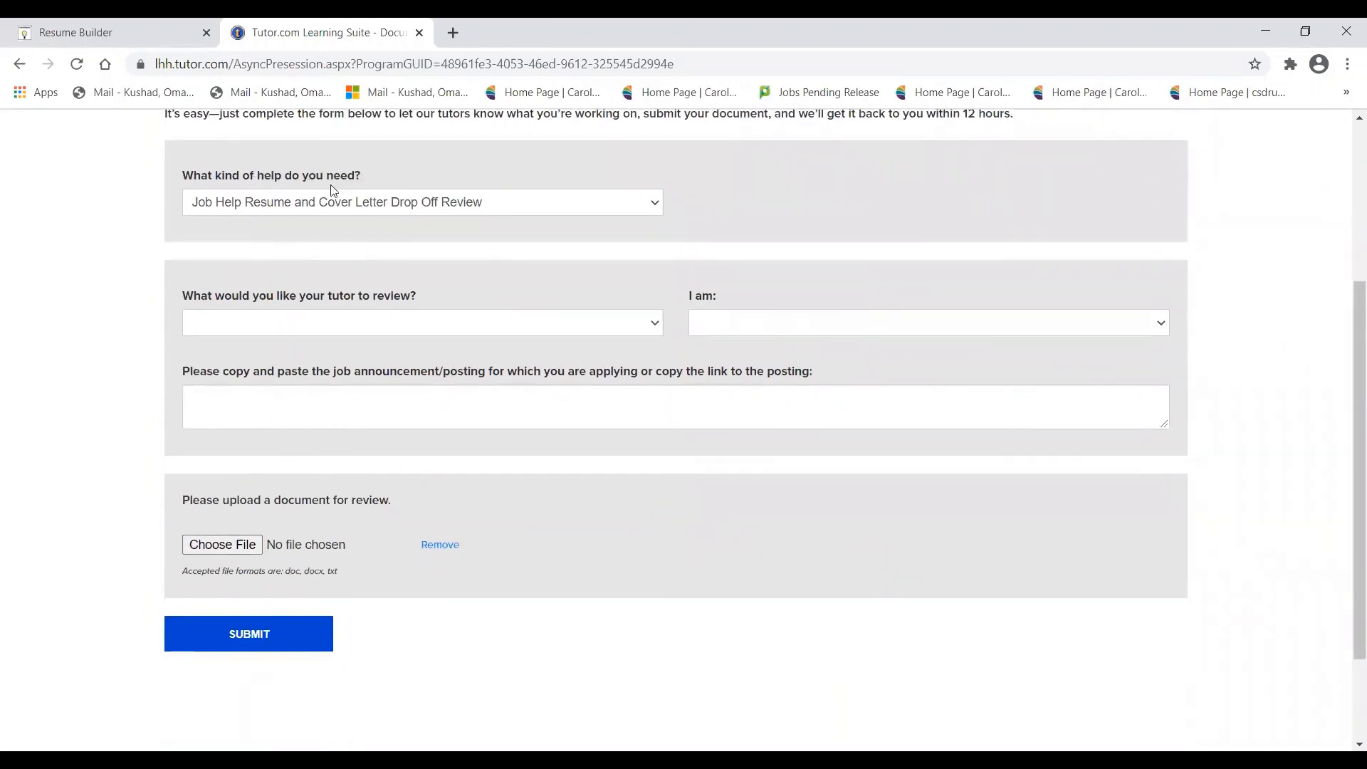
pyautogui.click(283, 205)
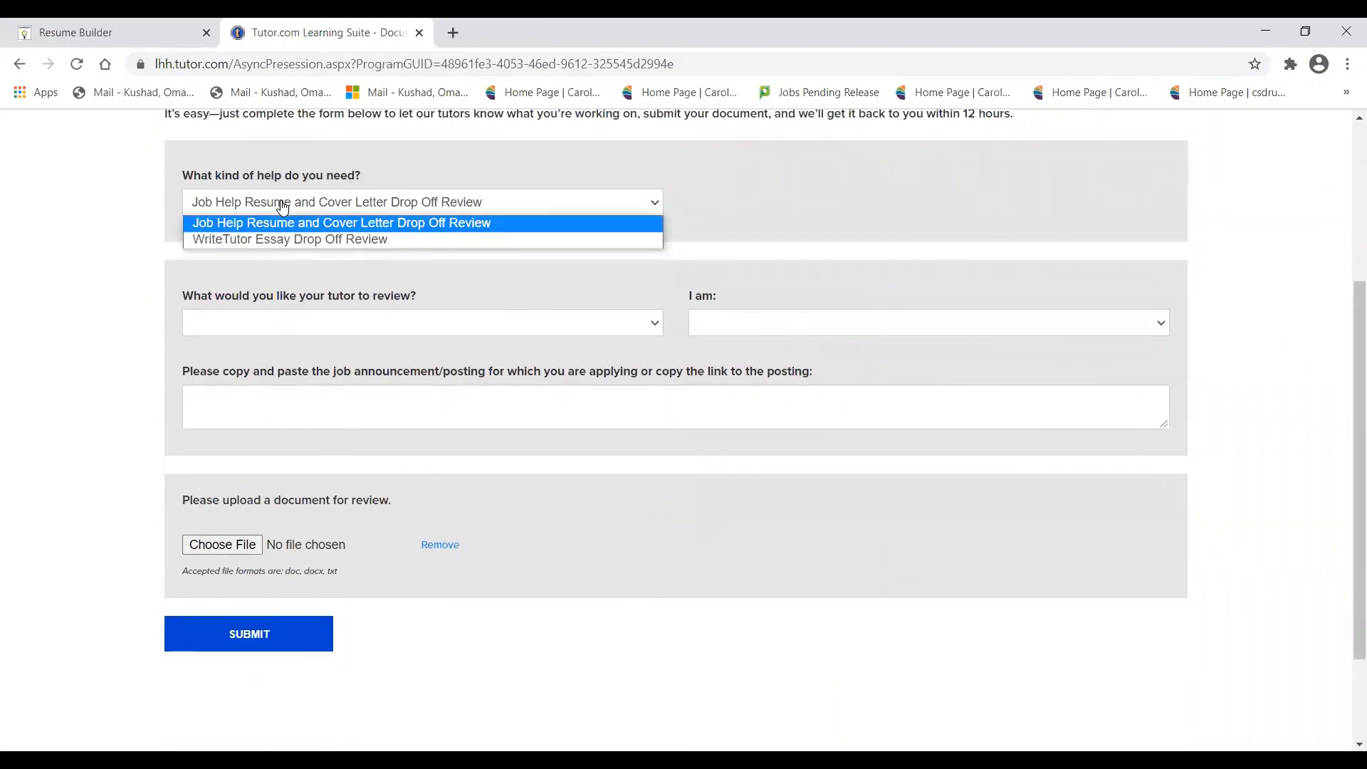
pyautogui.click(344, 224)
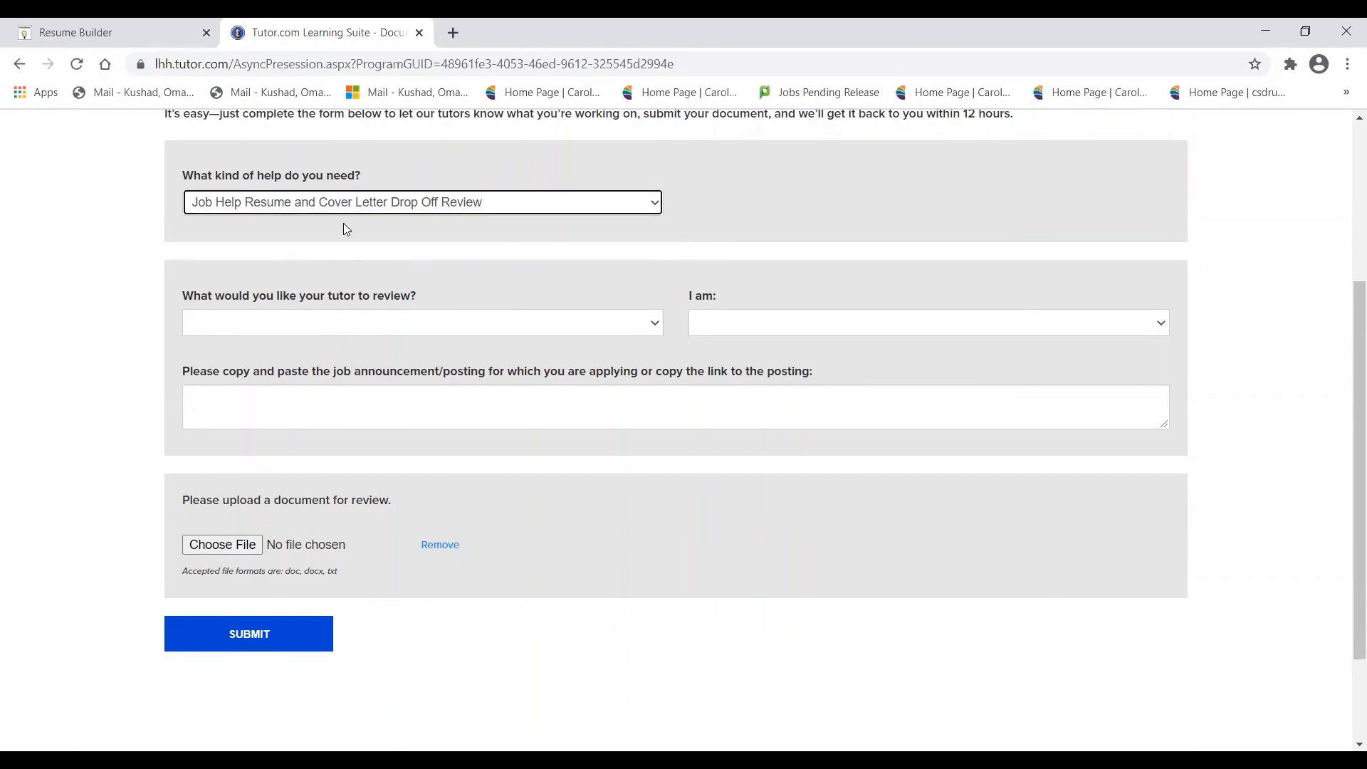
pyautogui.click(315, 334)
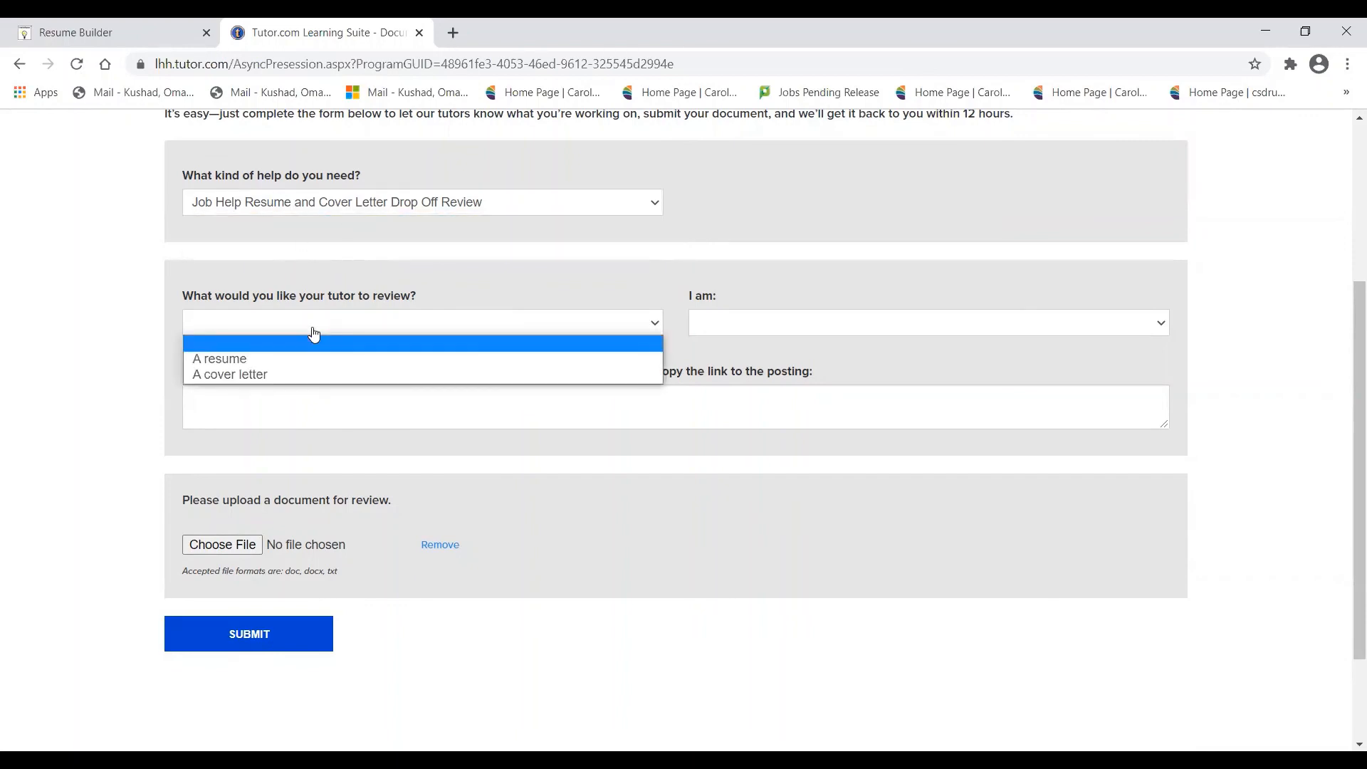
pyautogui.click(277, 361)
pyautogui.click(862, 320)
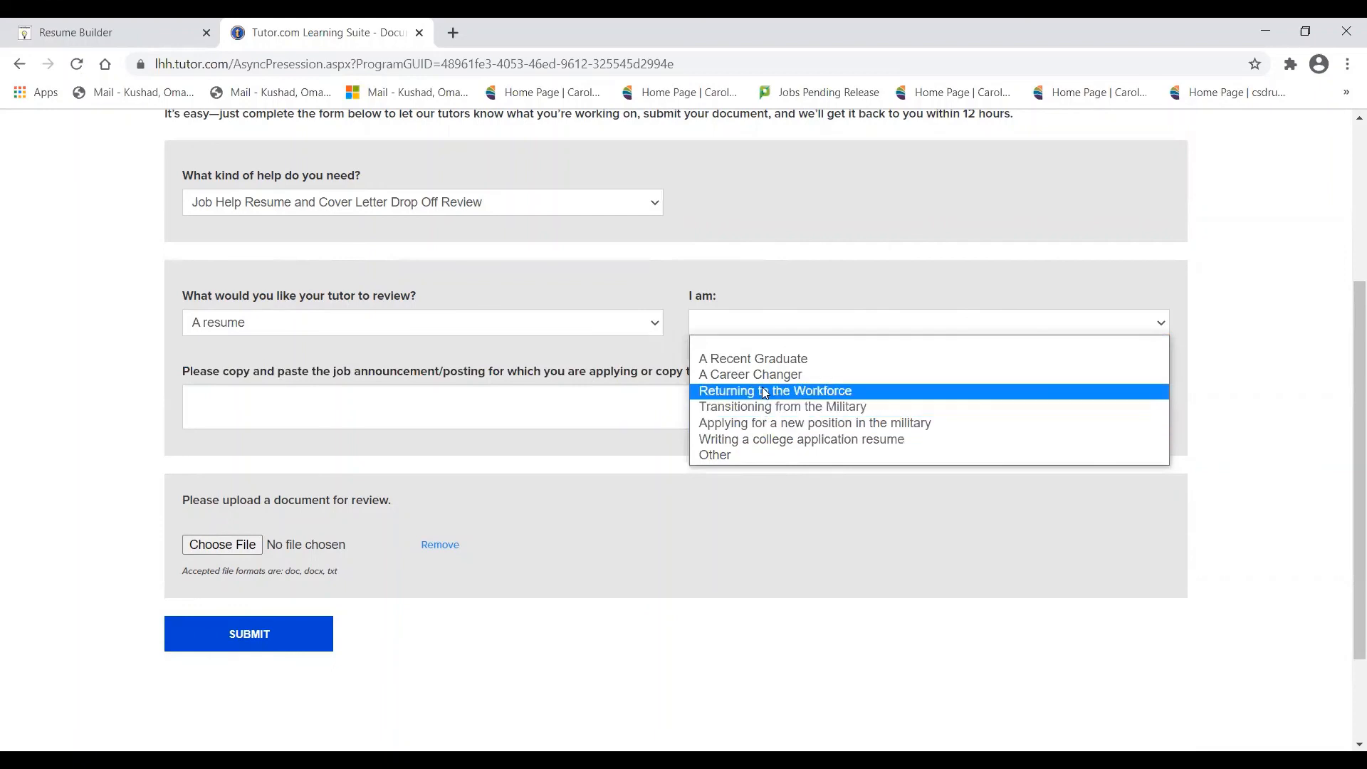
pyautogui.click(762, 455)
# Step: Click into the job posting details, then open and cancel the file picker without uploading
pyautogui.click(335, 400)
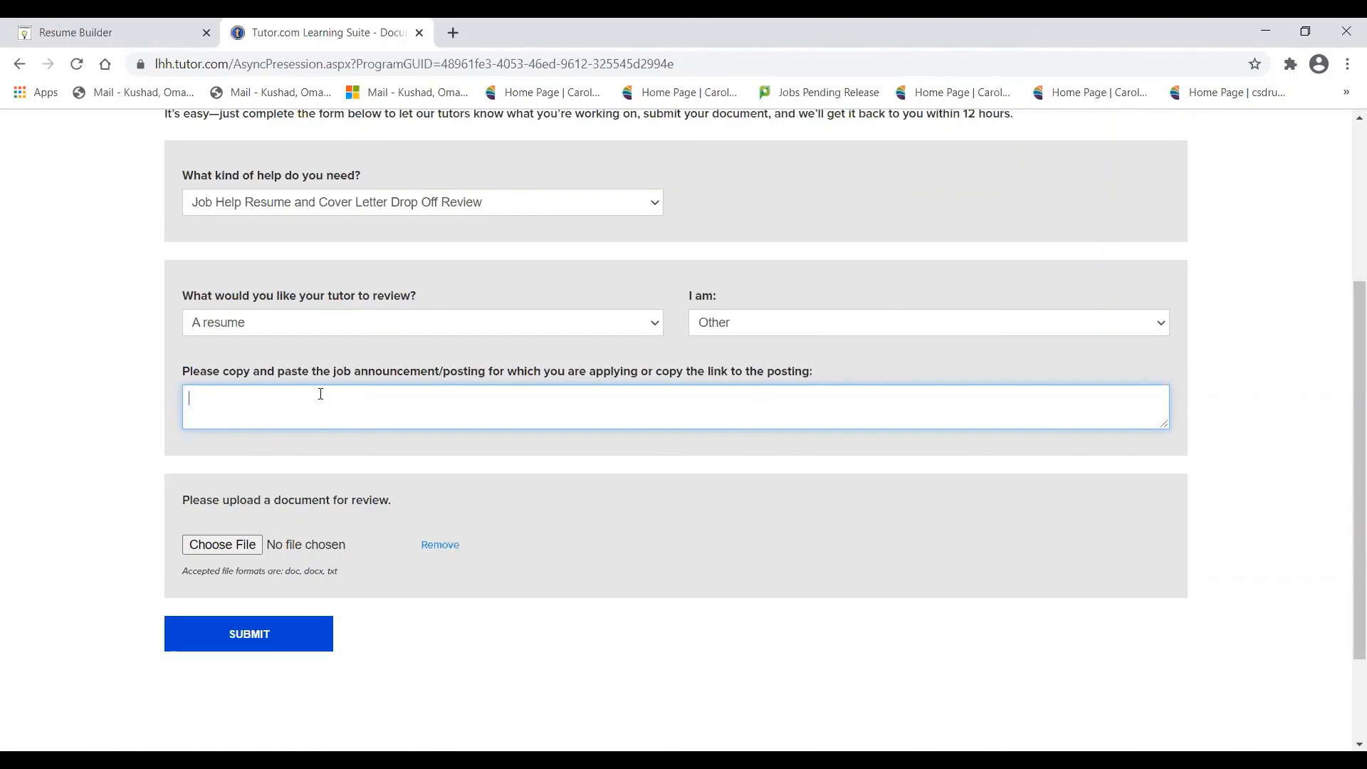
pyautogui.click(252, 546)
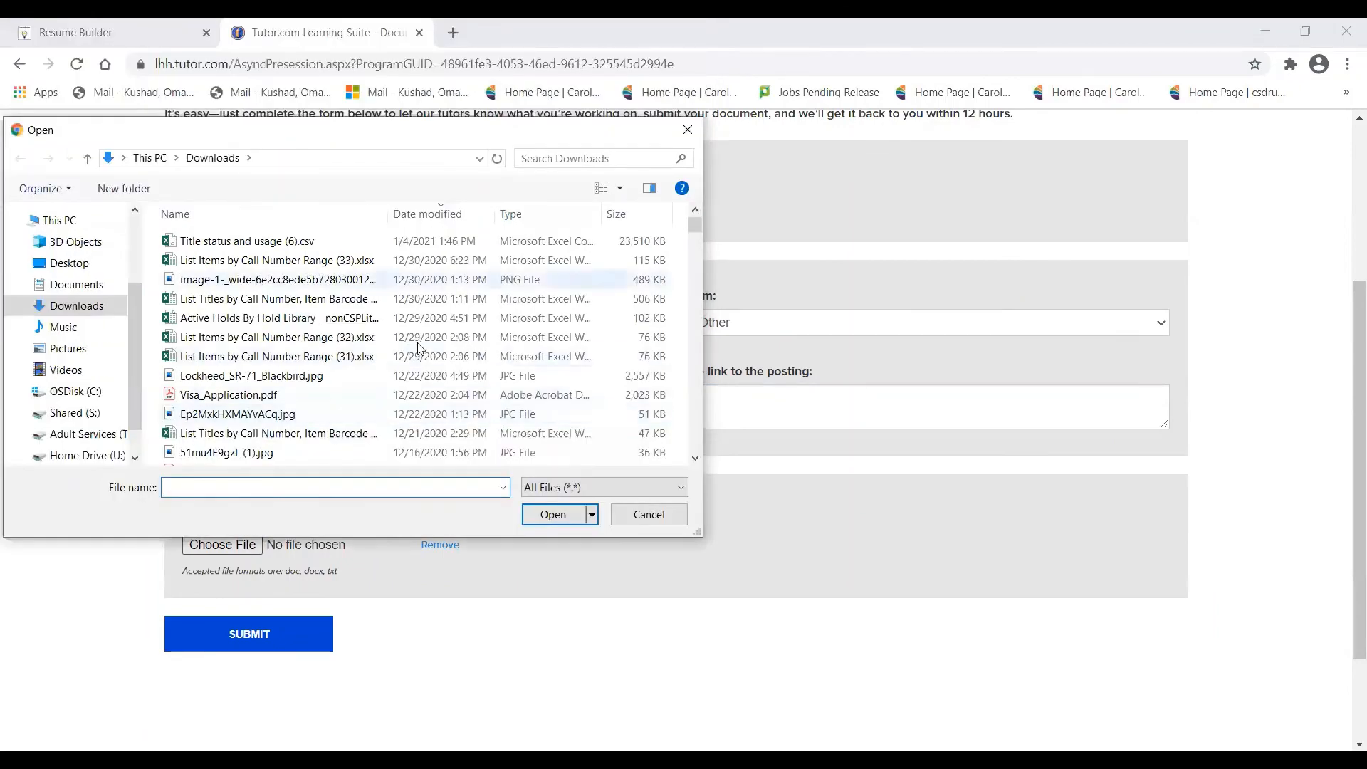
pyautogui.click(688, 129)
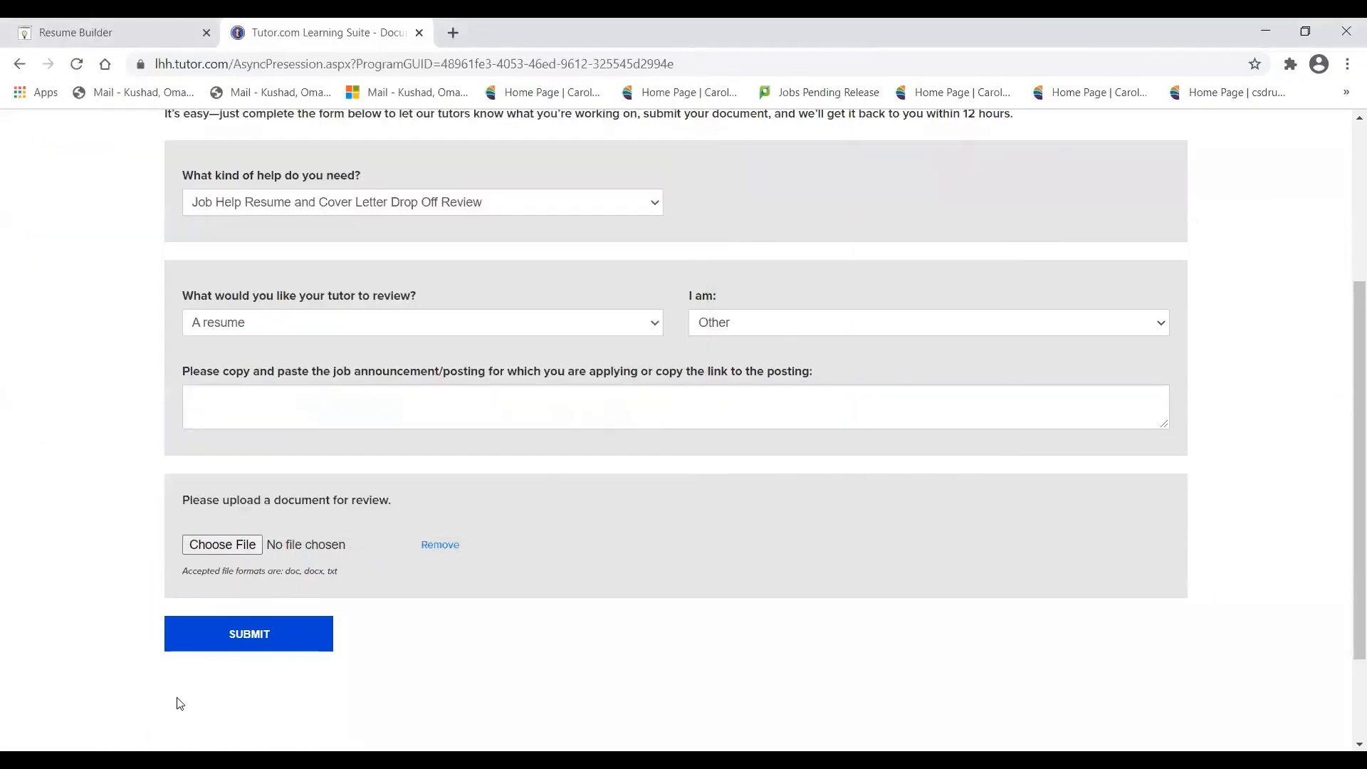
pyautogui.scroll(4, 46, 472)
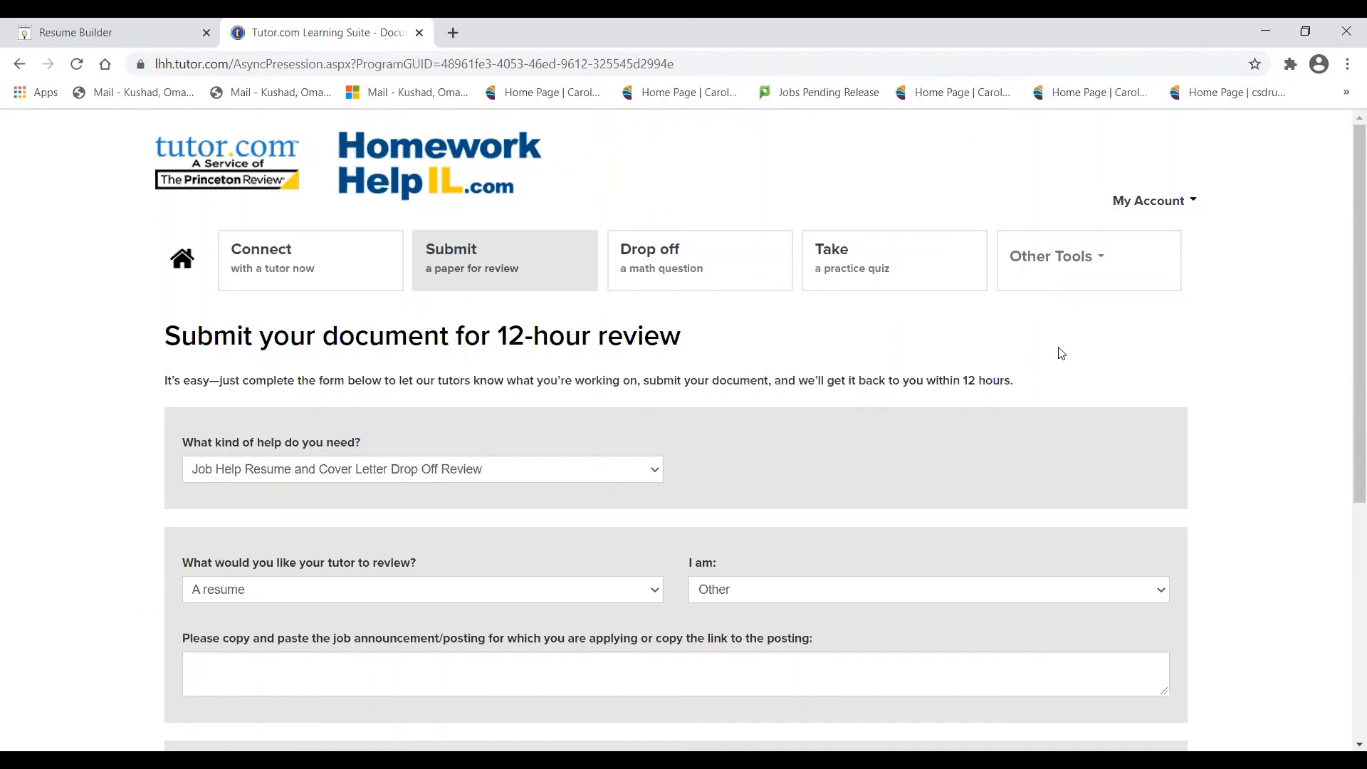
# Step: Return to the Resume Builder tab showing the January Job Club resume and open the username dropdown
pyautogui.click(123, 29)
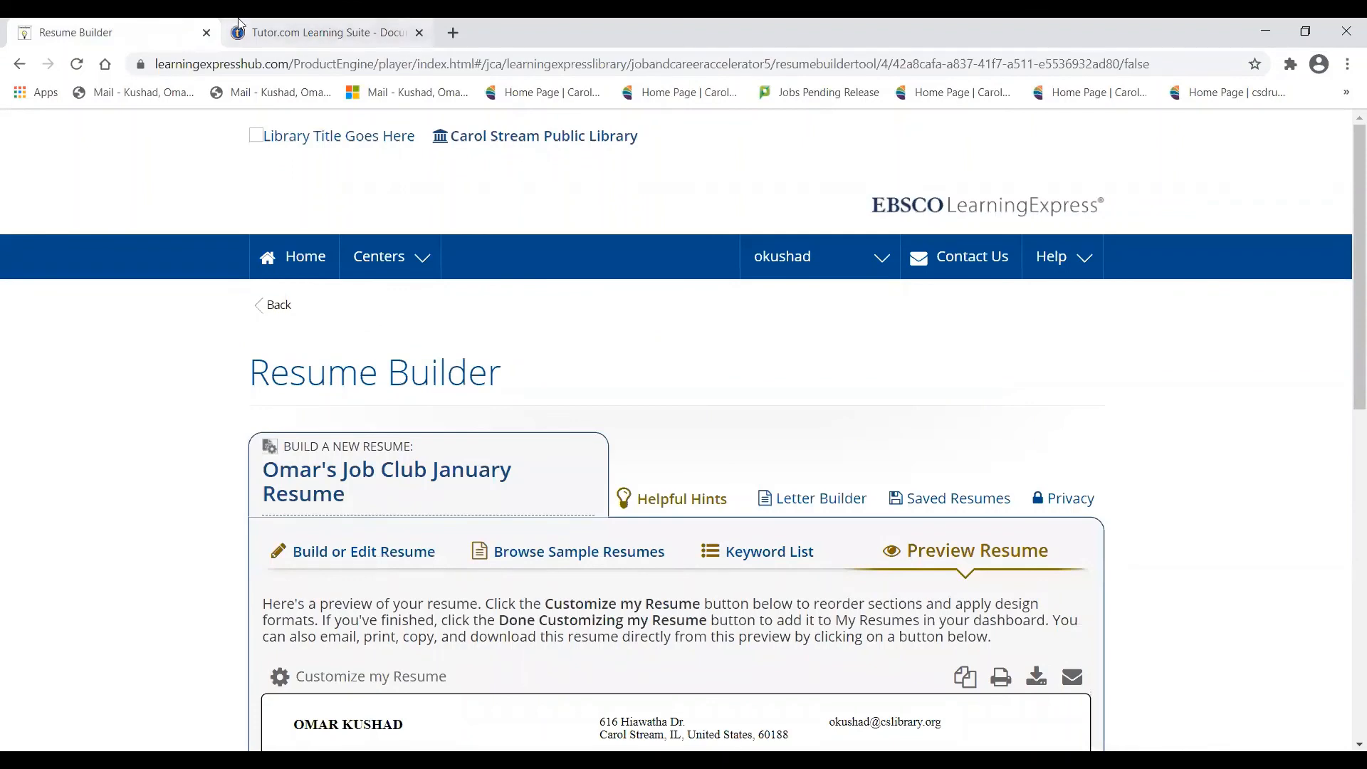
pyautogui.click(273, 27)
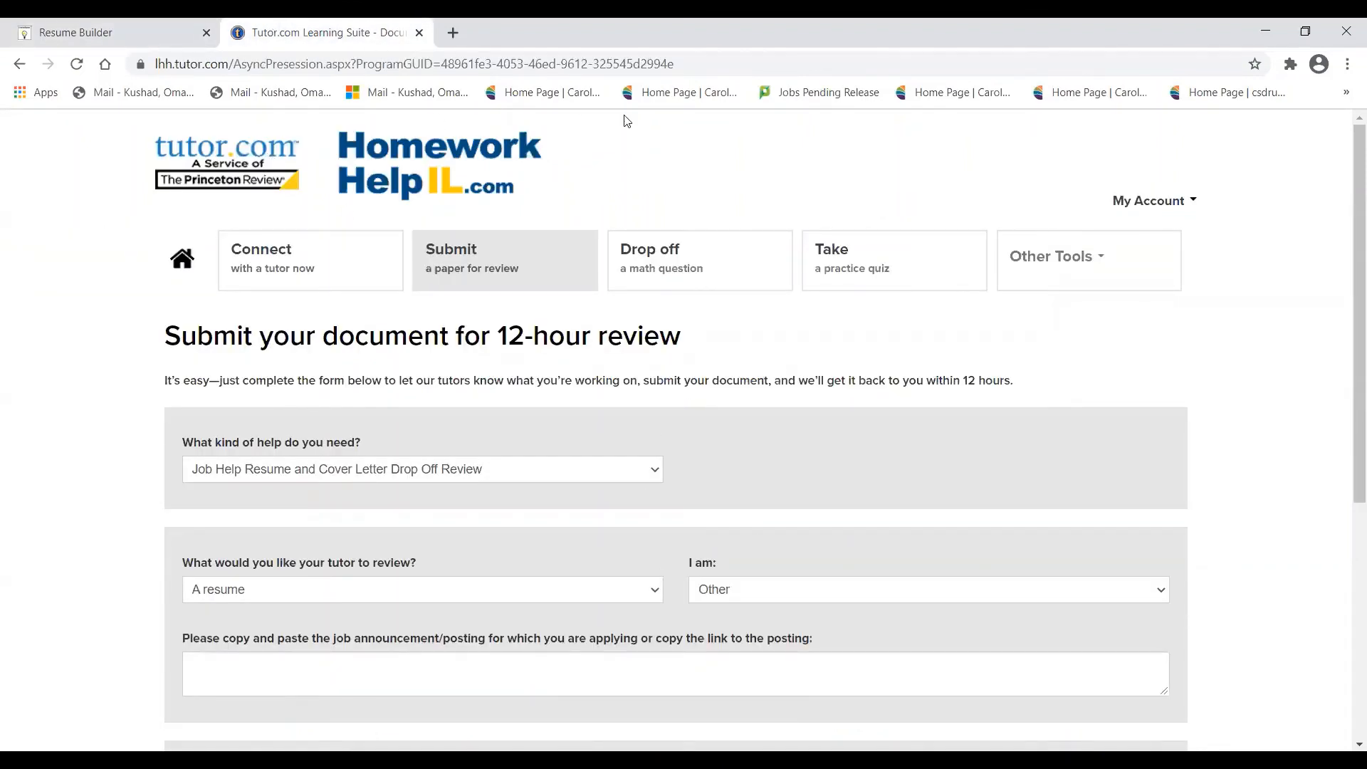
pyautogui.click(23, 32)
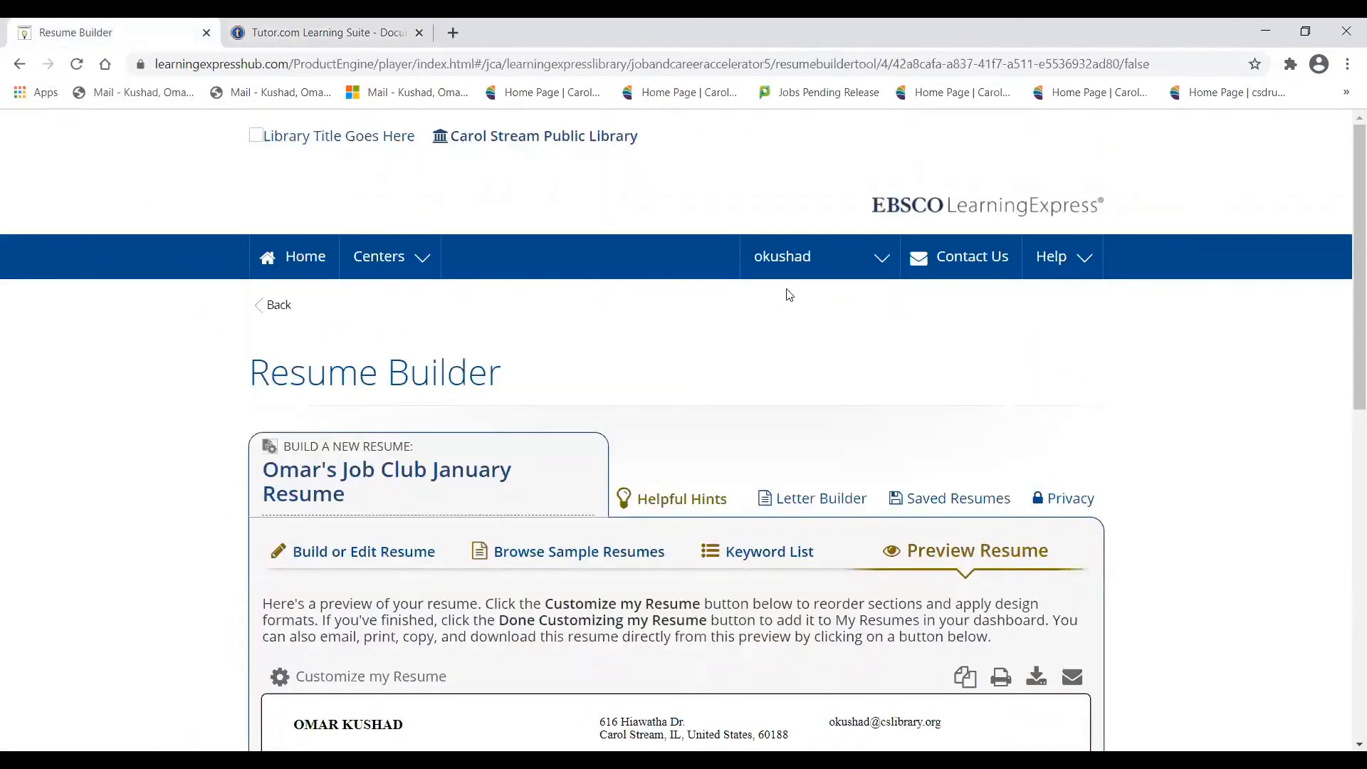
pyautogui.click(779, 264)
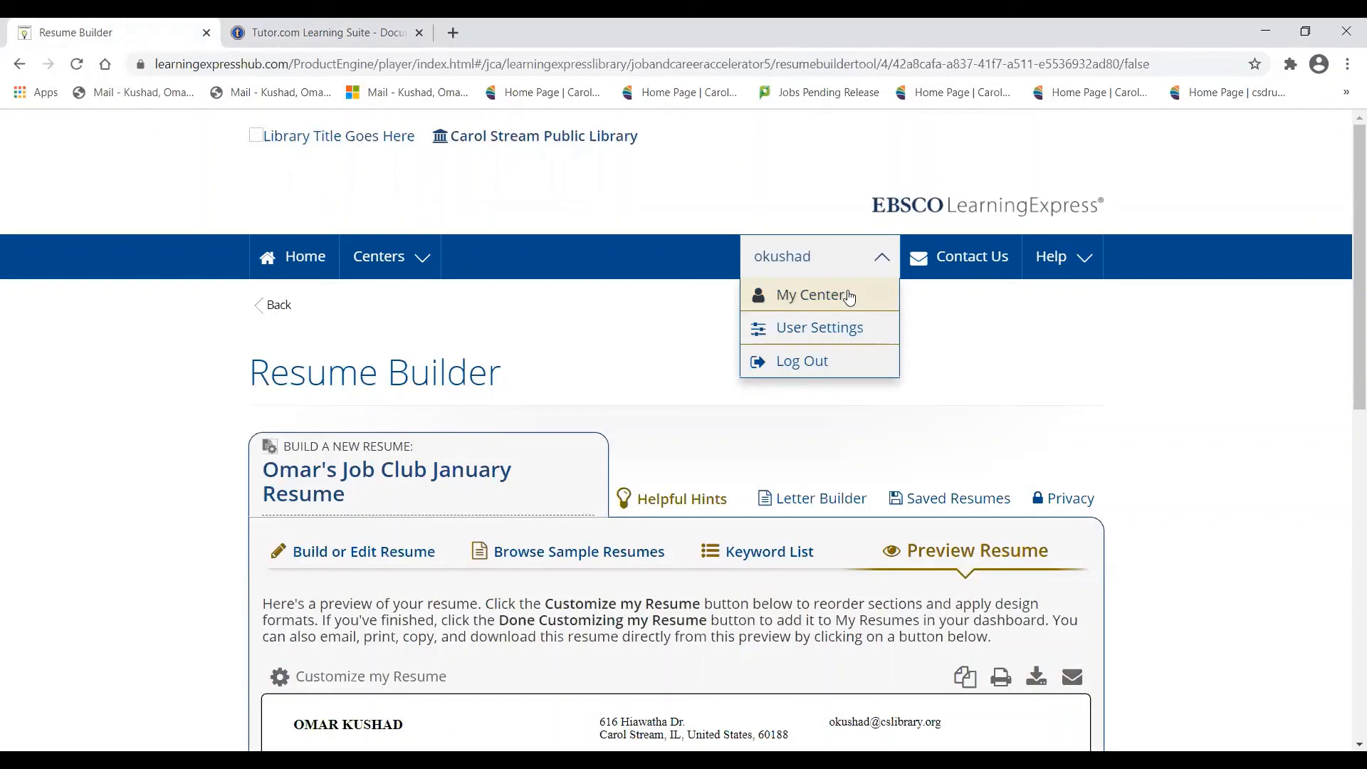
# Step: Choose My Center from the account menu and look over the Career Dashboard at 50% progress
pyautogui.click(815, 299)
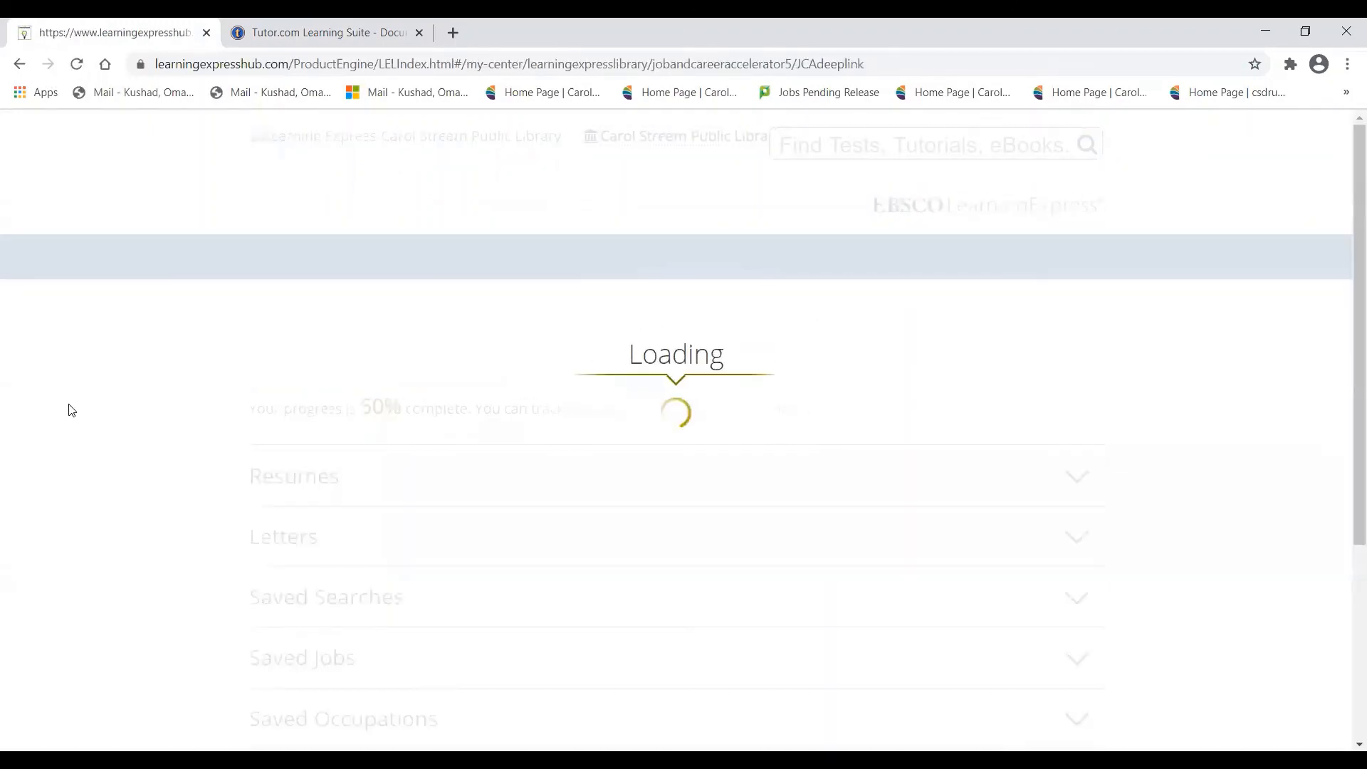
pyautogui.scroll(-4, 86, 409)
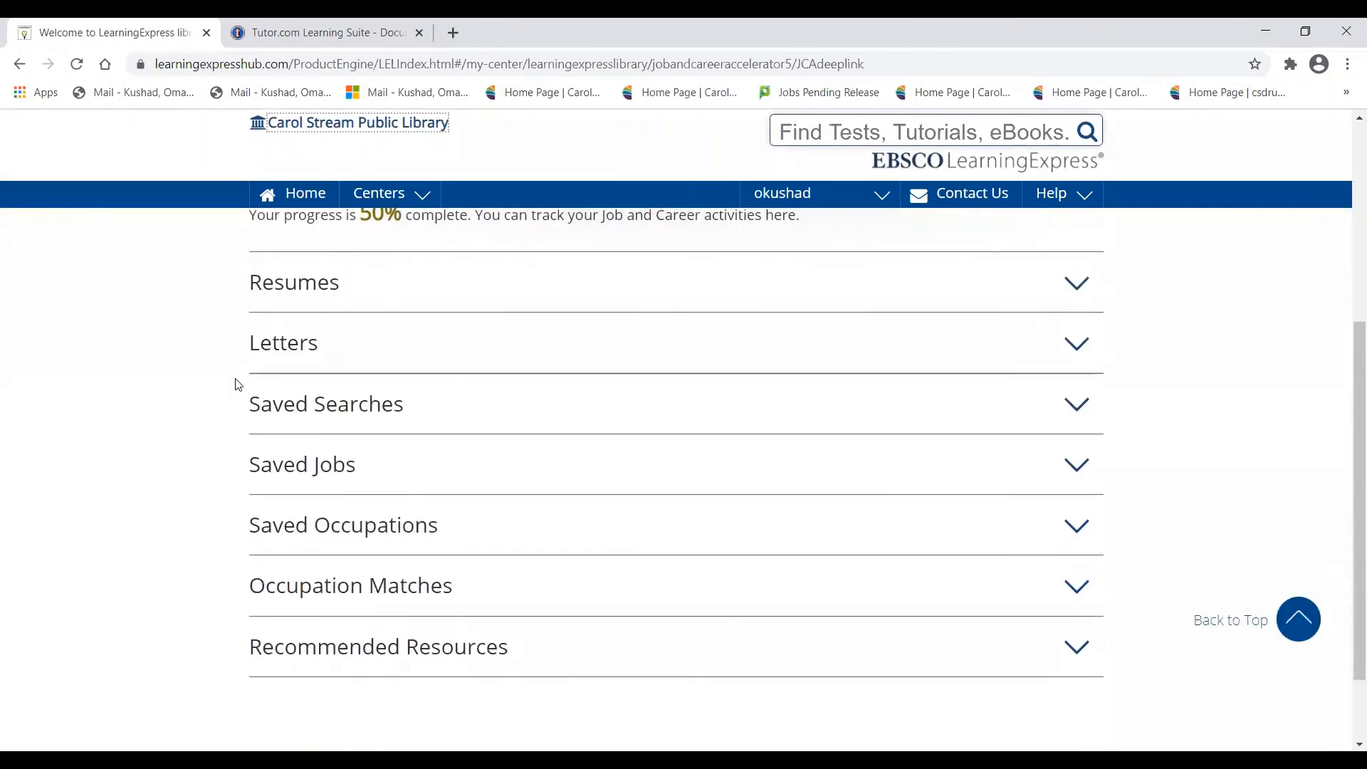
pyautogui.scroll(3, 238, 384)
pyautogui.scroll(-1, 299, 377)
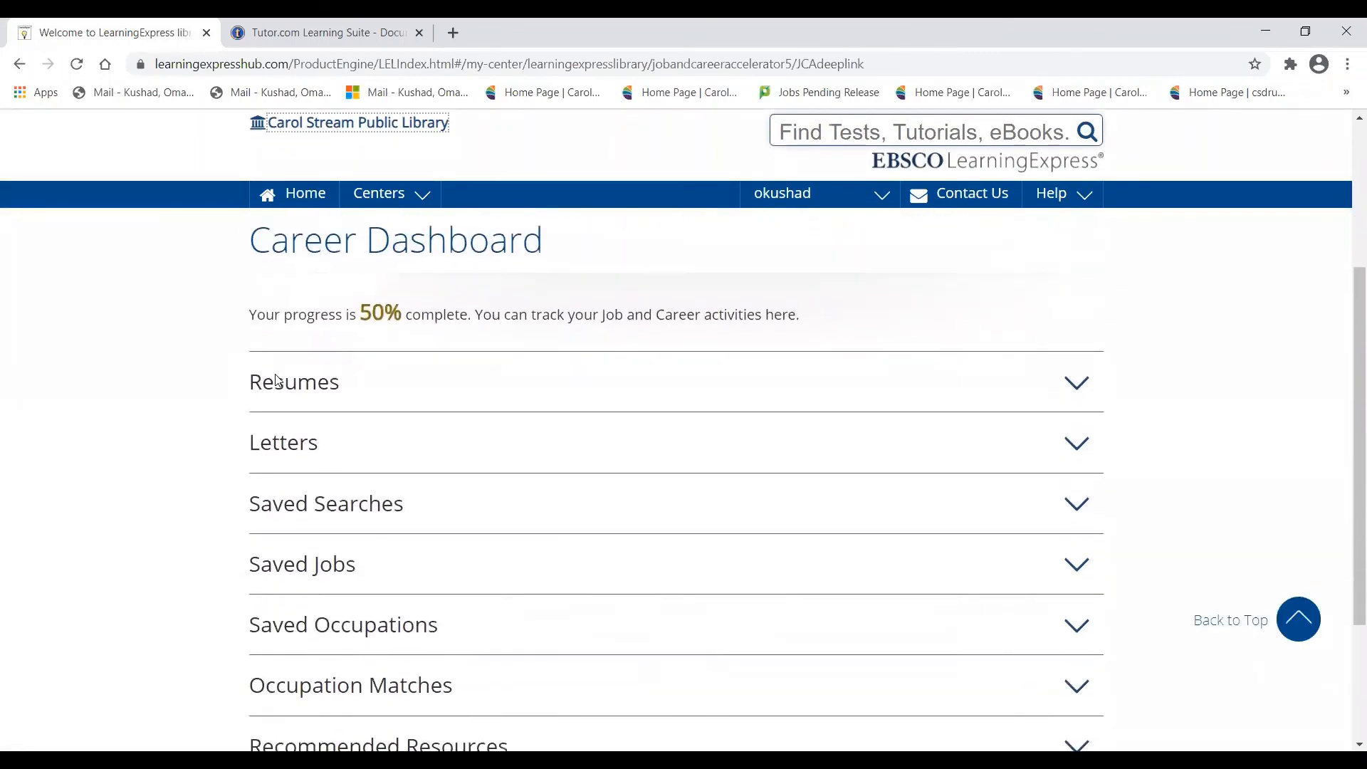
pyautogui.scroll(-1, 316, 382)
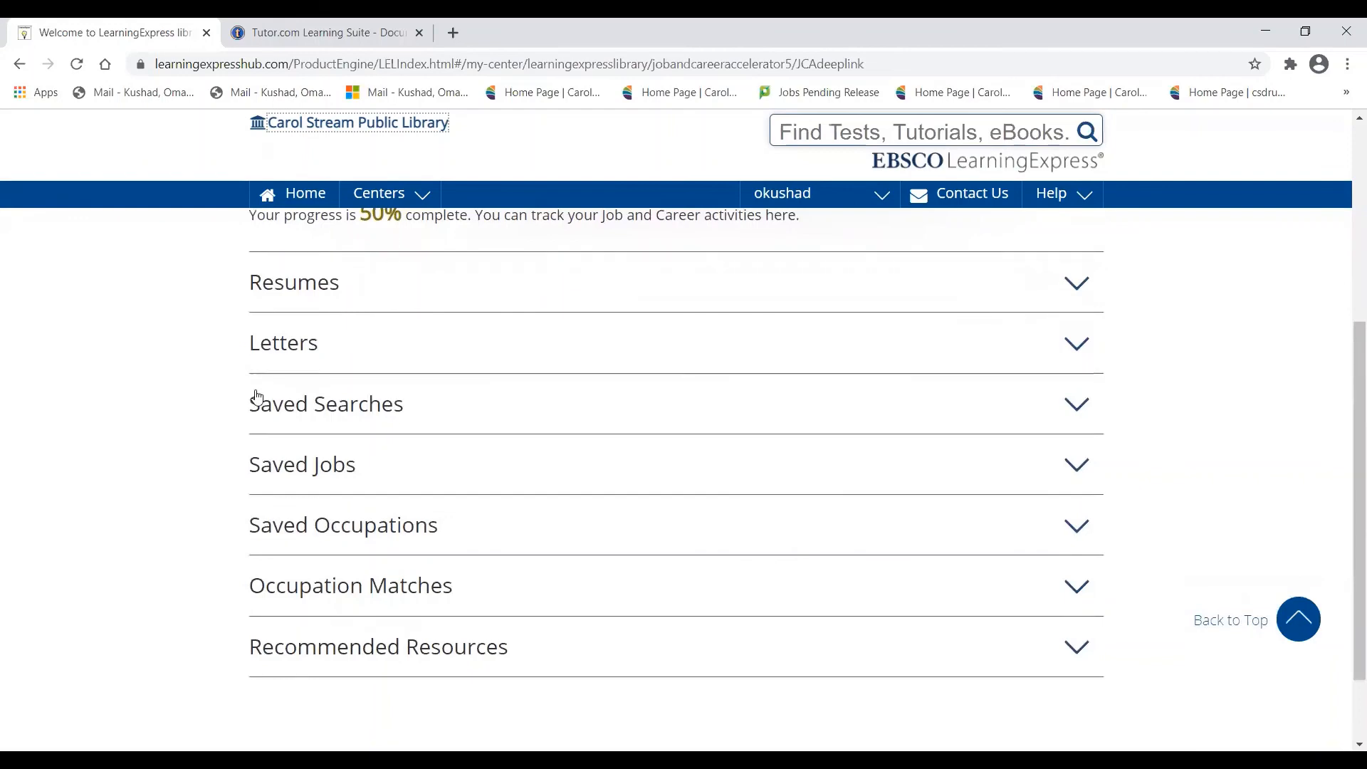
pyautogui.scroll(3, 256, 391)
pyautogui.scroll(-2, 255, 391)
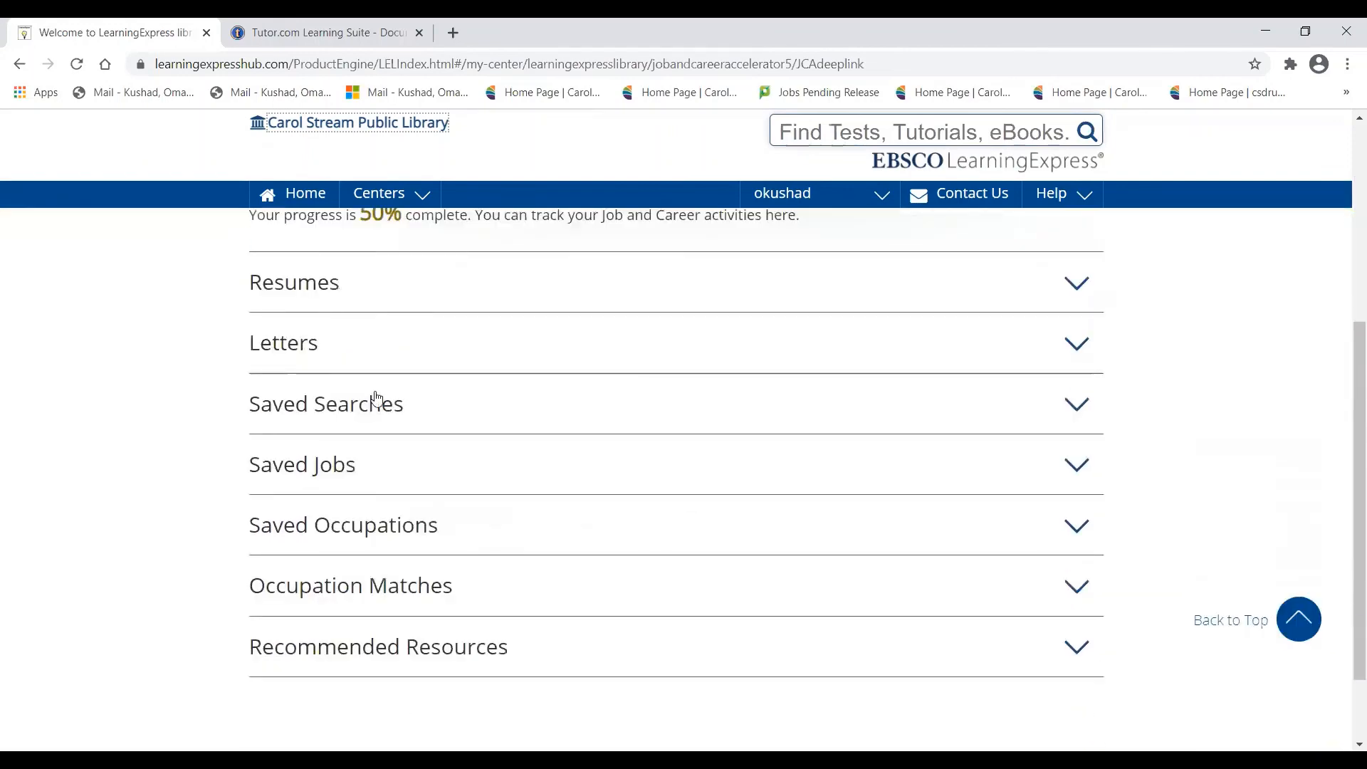
pyautogui.scroll(3, 125, 400)
# Step: Use the My Center breadcrumb and review the Tests, Tutorials, eBooks and Computer Courses cards
pyautogui.click(280, 291)
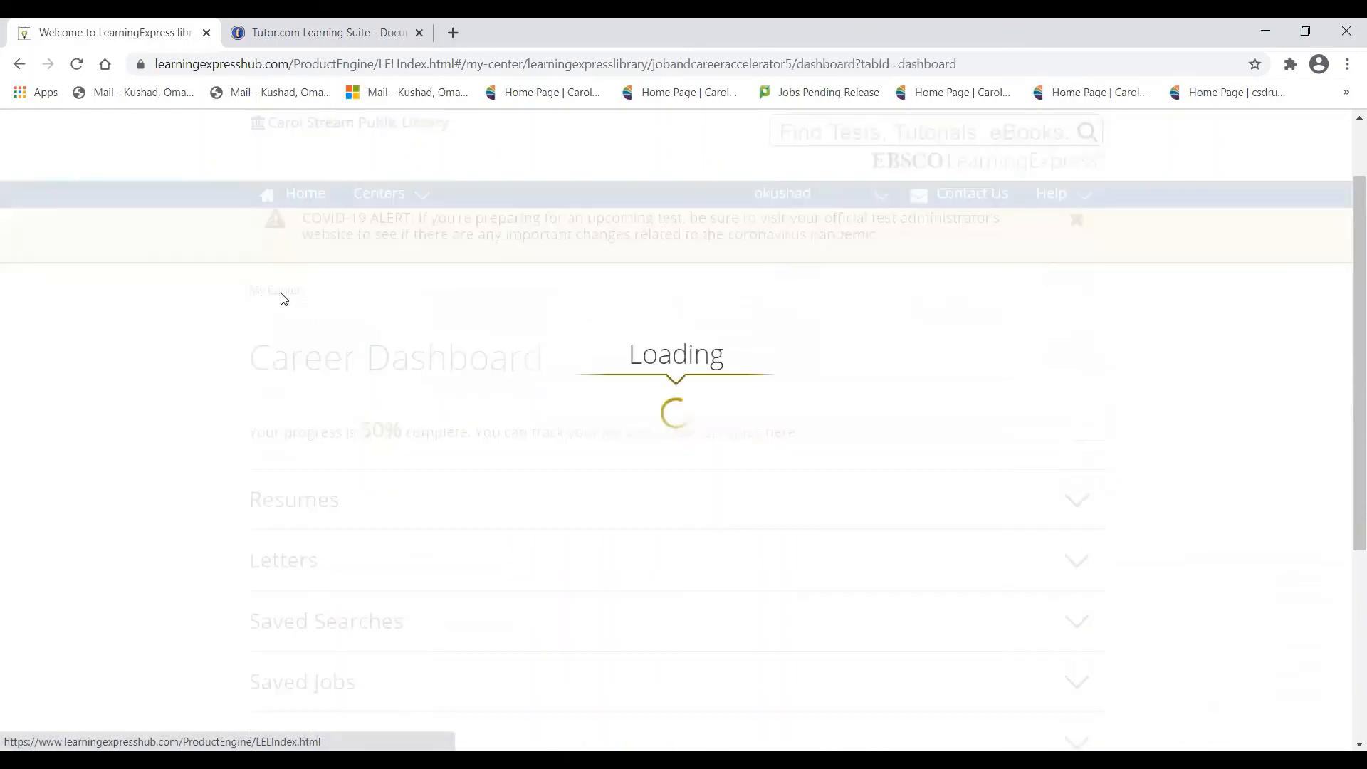
pyautogui.scroll(-3, 39, 433)
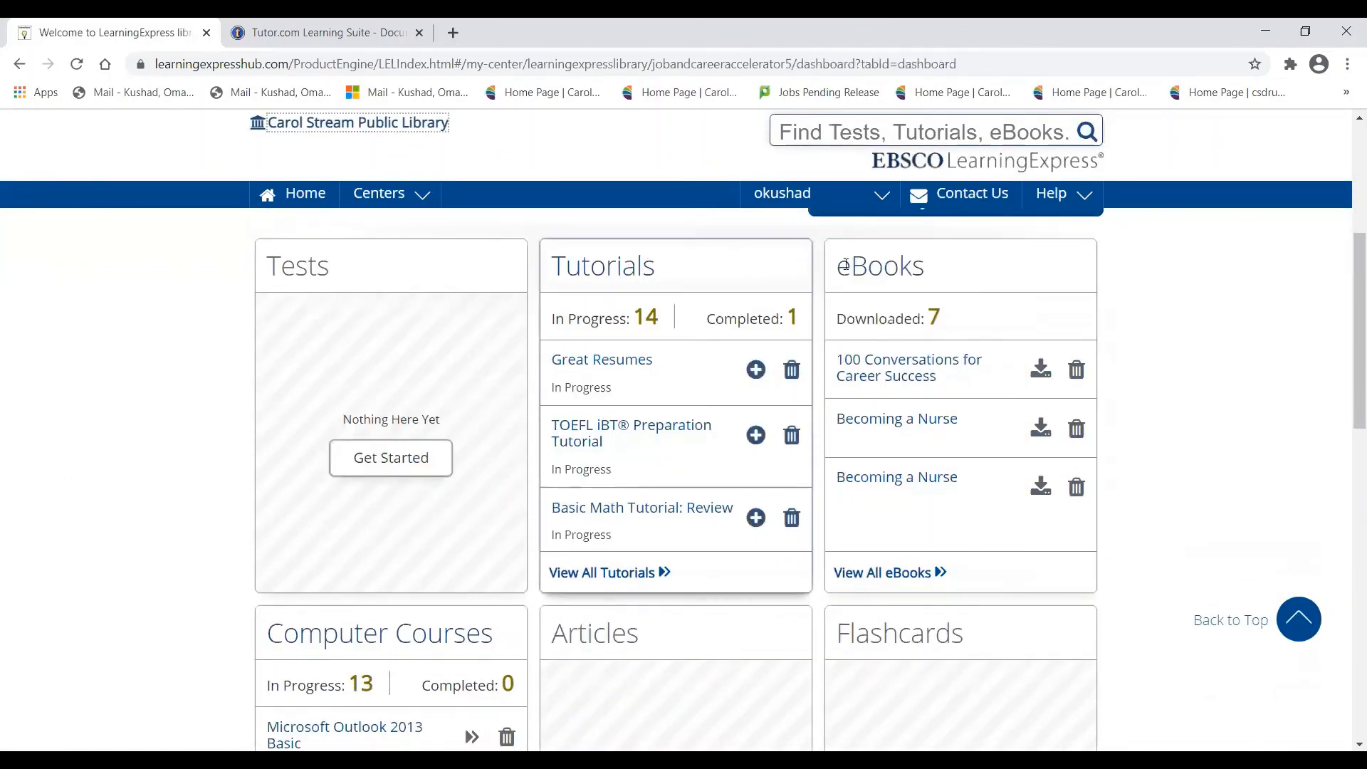
pyautogui.scroll(-5, 59, 440)
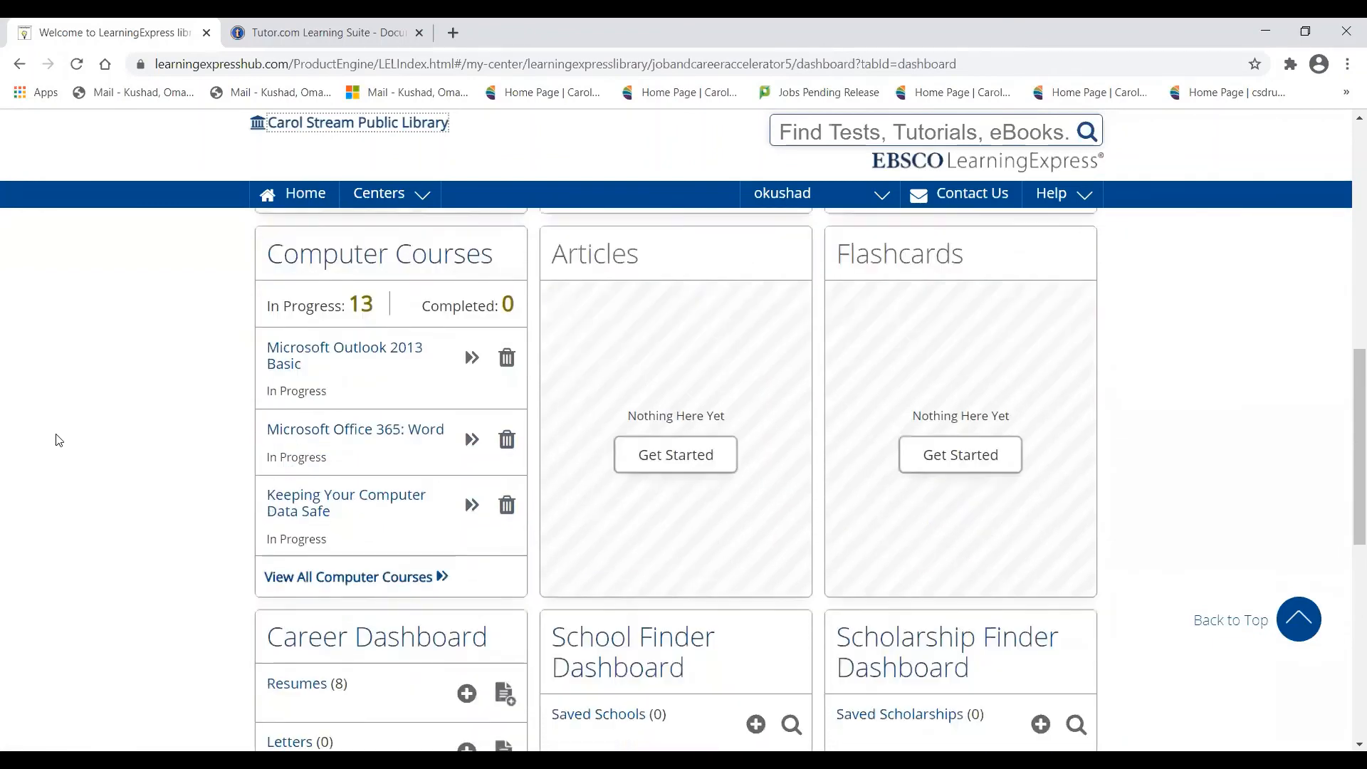
pyautogui.scroll(-1, 59, 440)
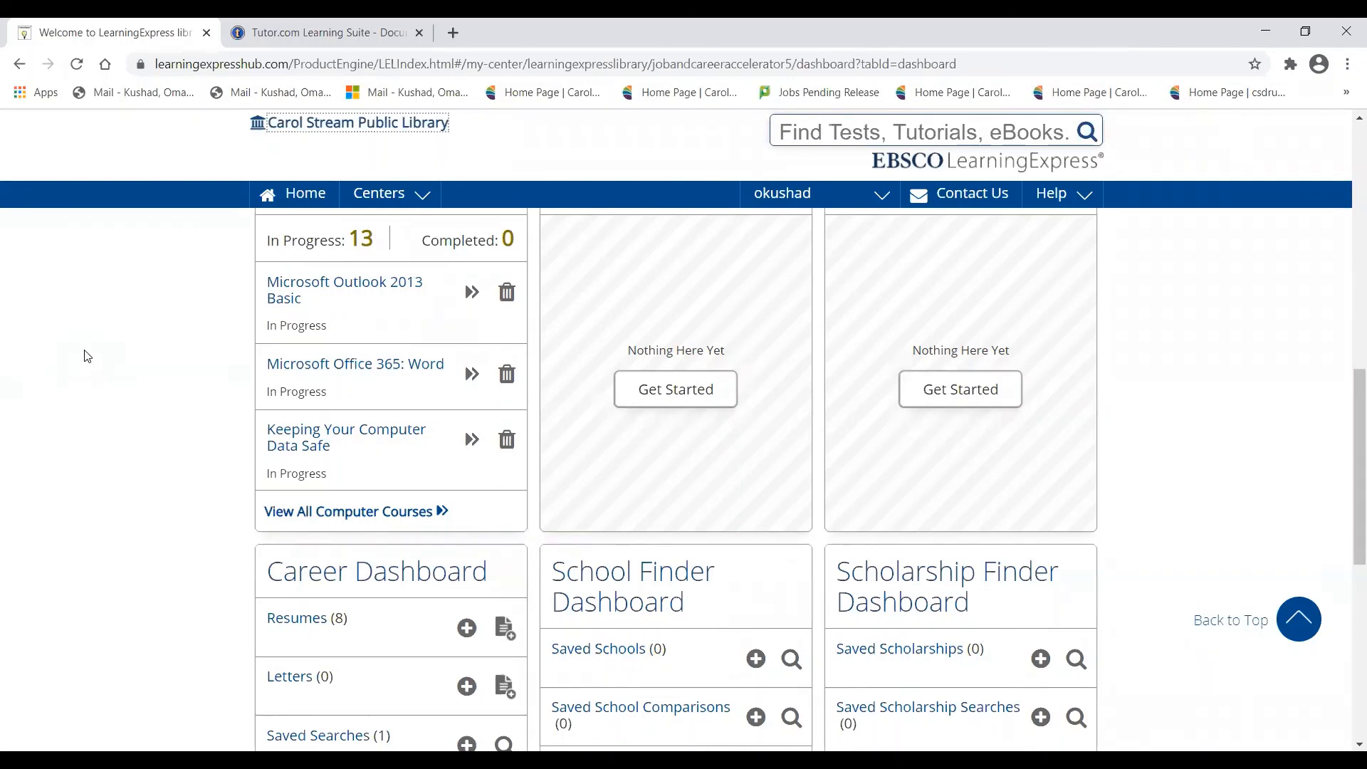
pyautogui.scroll(7, 79, 350)
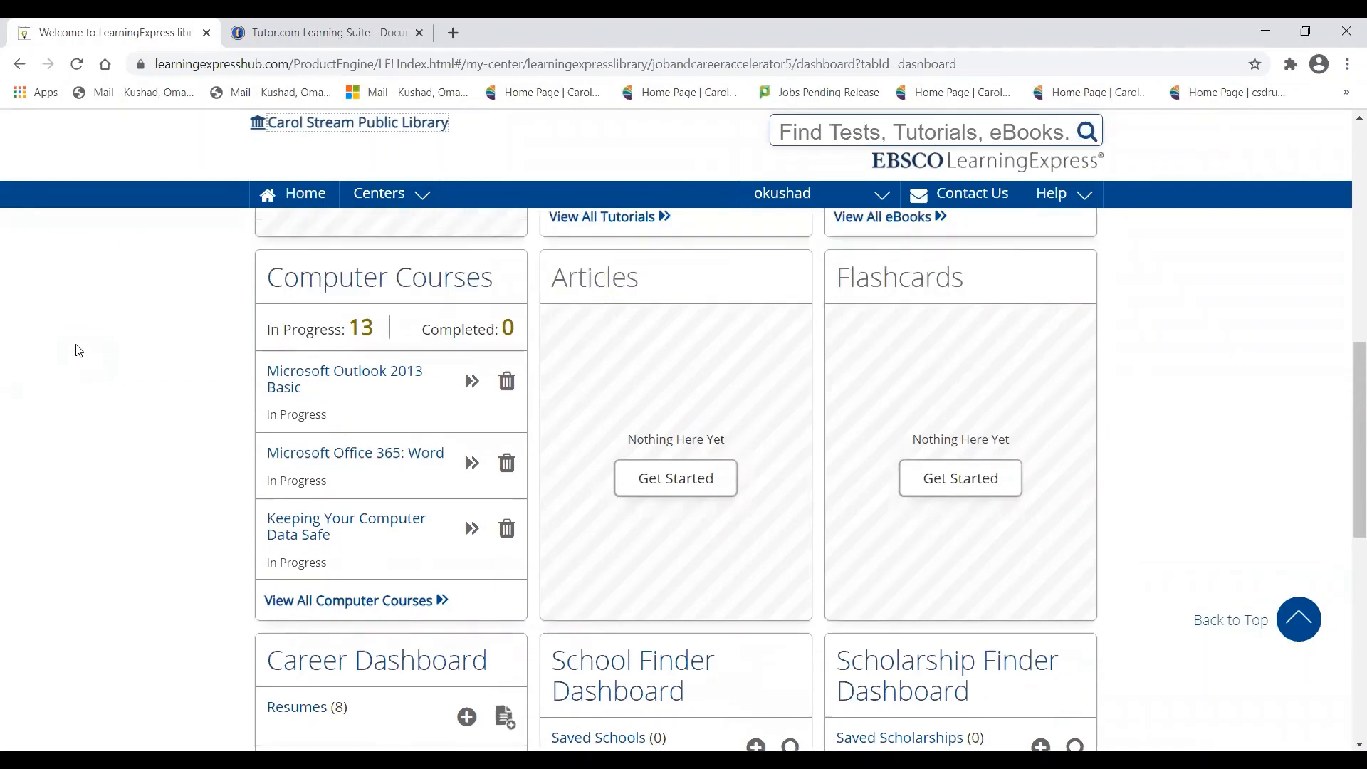
pyautogui.scroll(1, 78, 350)
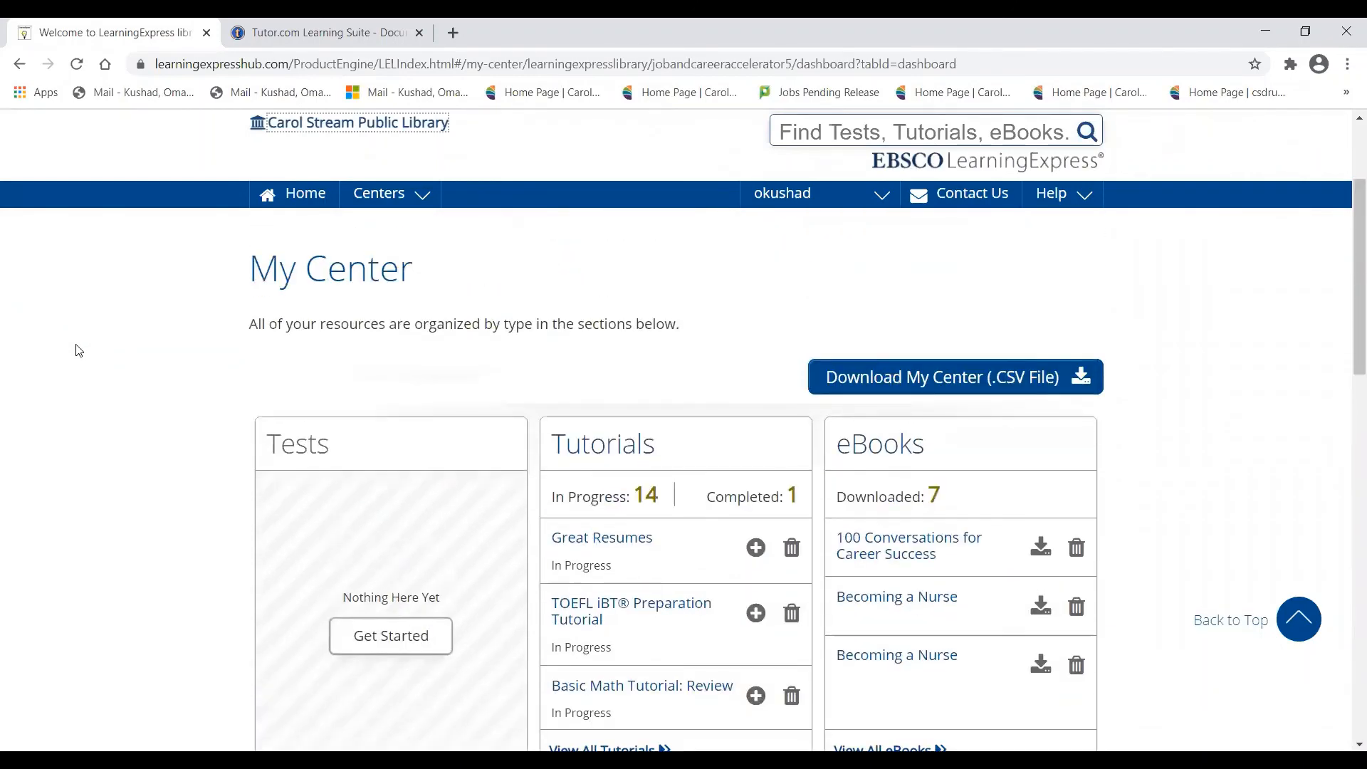